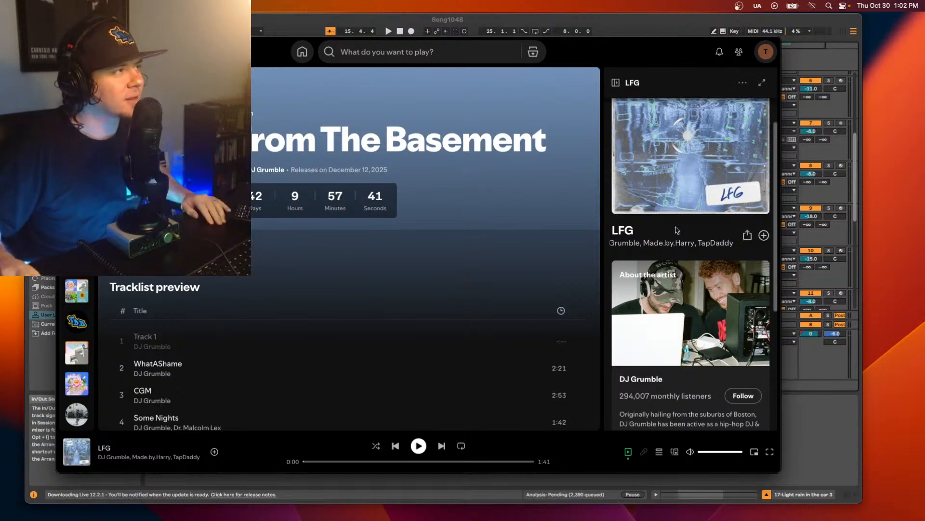
- Switch to the Song1048 project in Ableton Live and make its window full screen
{"action": "left_click", "coordinate": [625, 23]}
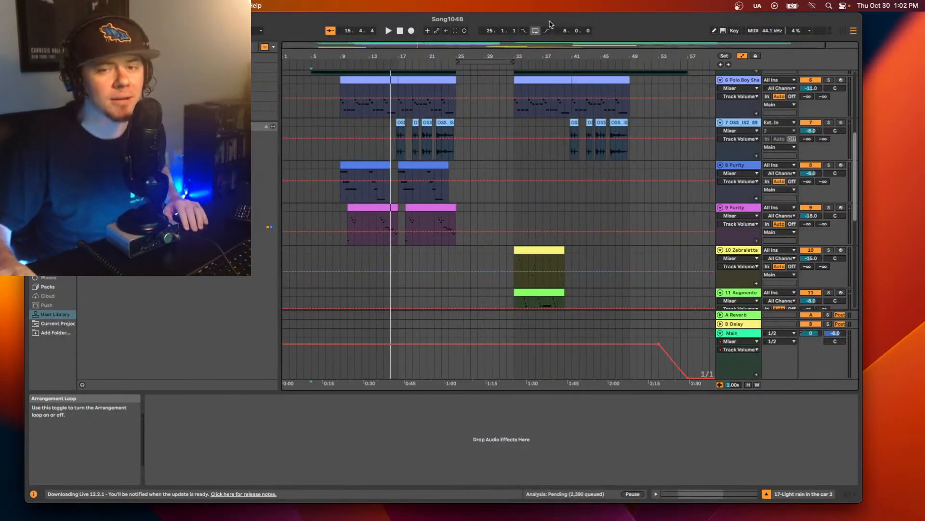
{"action": "key", "text": "ctrl+super+f"}
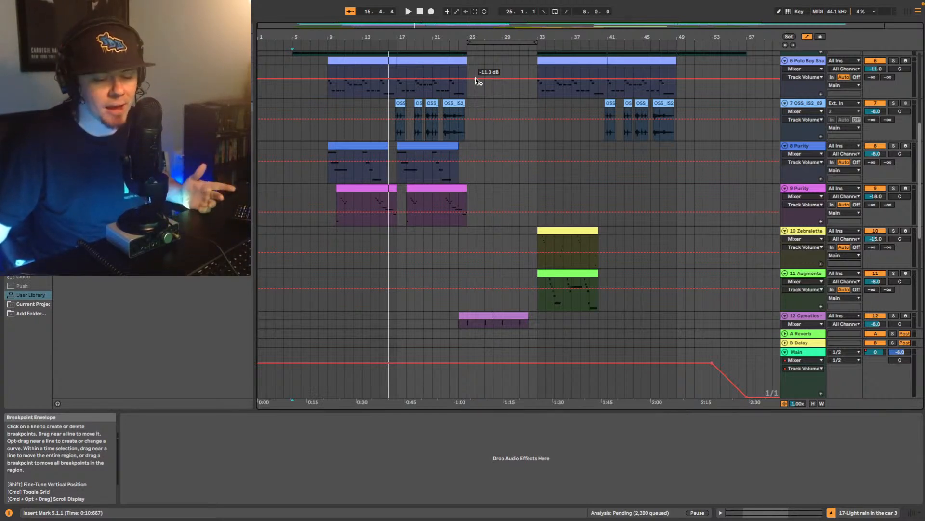
- Return to the song start and play the arrangement from the first MEDASIN melody loop clip on track 3
{"action": "left_click", "coordinate": [785, 45]}
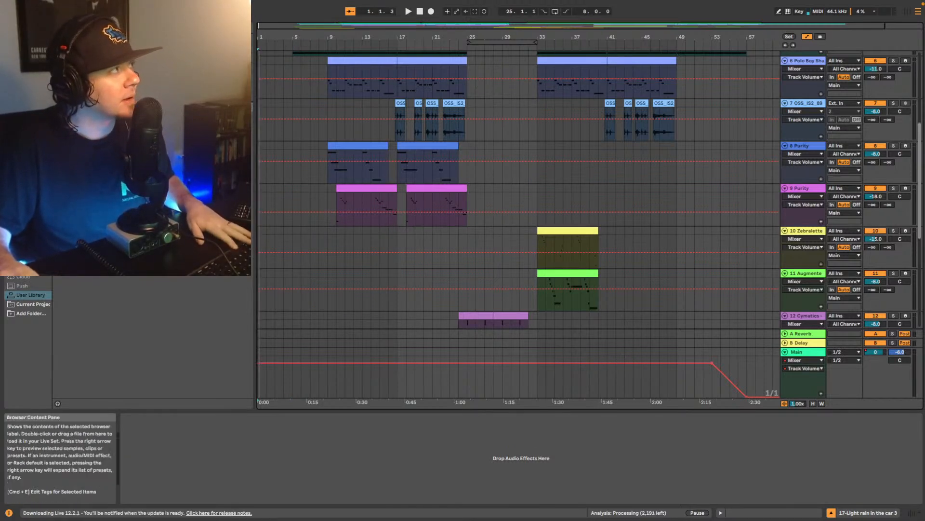
{"action": "scroll", "coordinate": [313, 147], "scroll_direction": "up", "scroll_amount": 3}
{"action": "scroll", "coordinate": [312, 147], "scroll_direction": "up", "scroll_amount": 3}
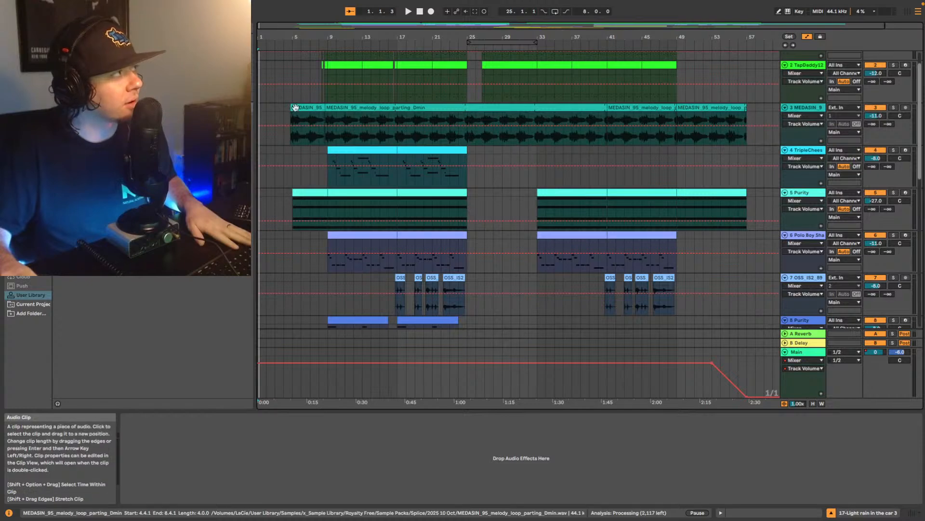
{"action": "left_click", "coordinate": [292, 107]}
{"action": "key", "text": "space"}
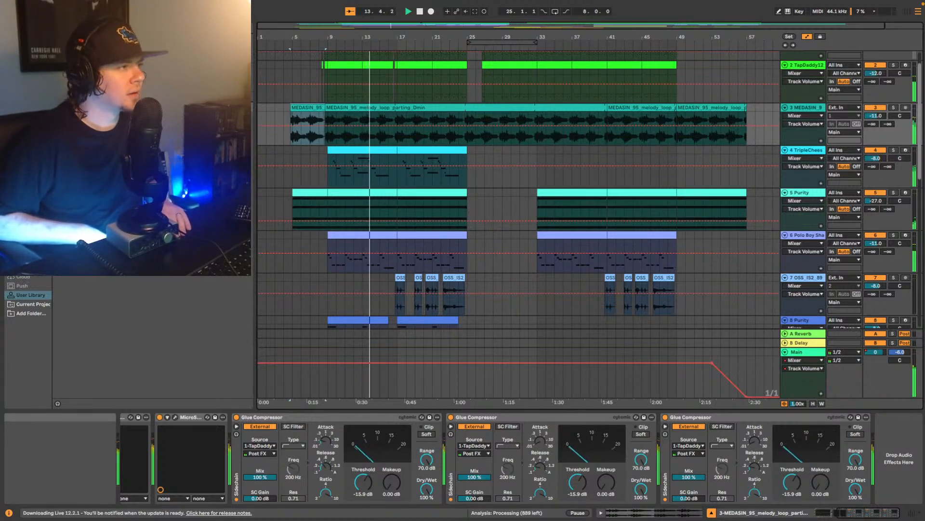
- During playback, examine the device chains of the TripleCheese, track 5 Purity, Polo Boy Shawty, Main and OSS_IS2_89 horns tracks
{"action": "left_click", "coordinate": [814, 153]}
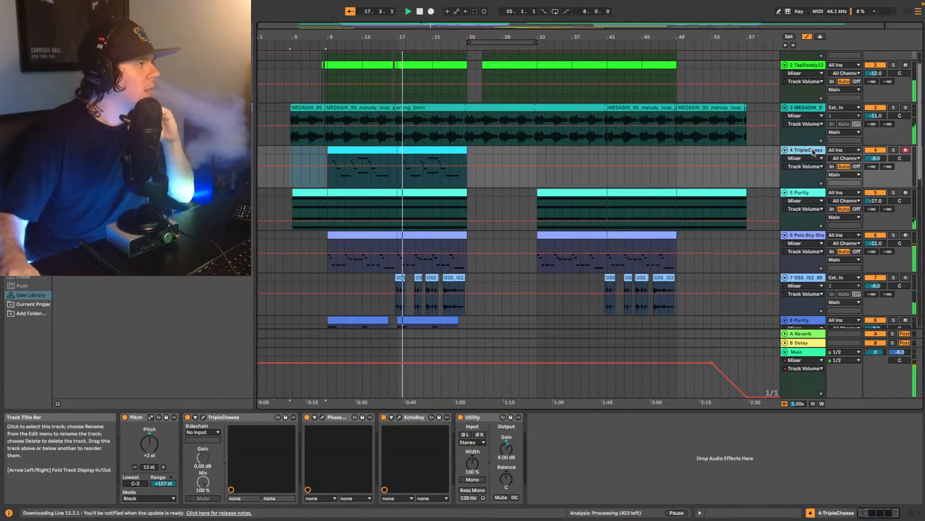
{"action": "left_click", "coordinate": [812, 195]}
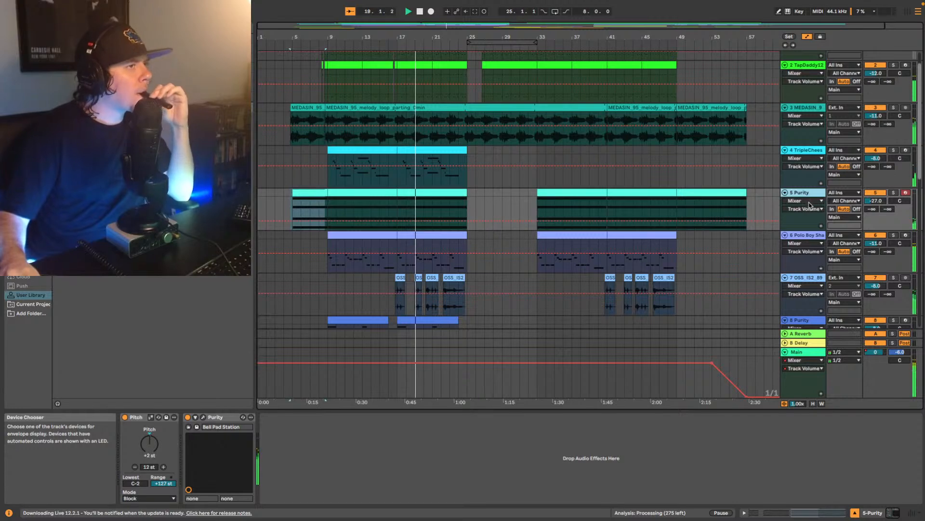
{"action": "scroll", "coordinate": [810, 217], "scroll_direction": "down", "scroll_amount": 1}
{"action": "left_click", "coordinate": [809, 219]}
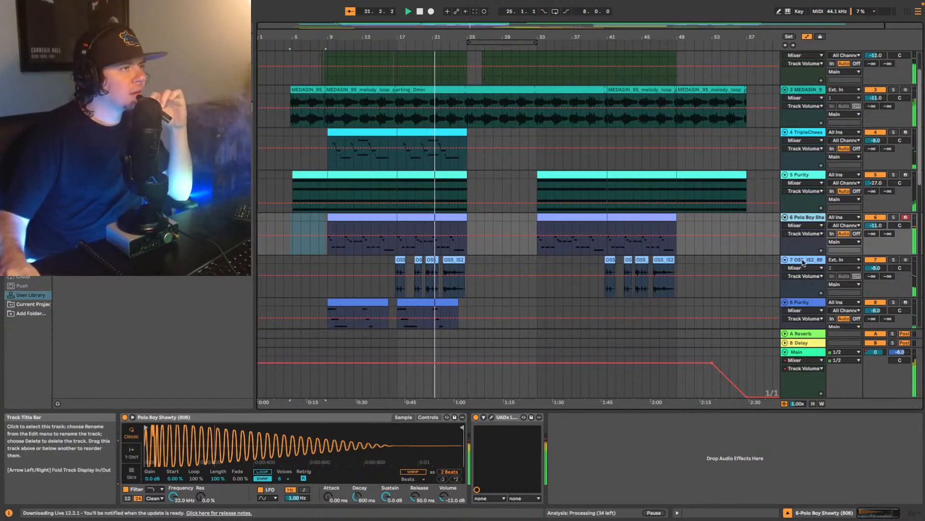
{"action": "left_click", "coordinate": [808, 351]}
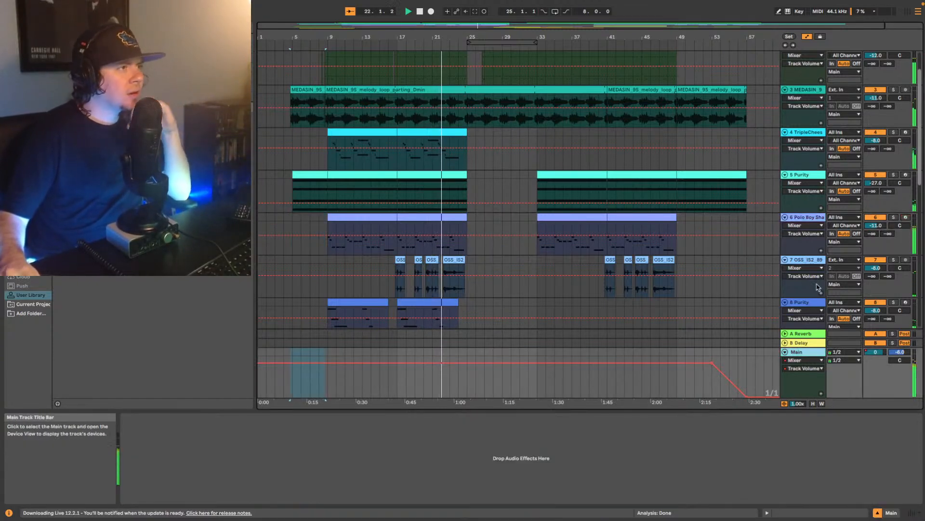
{"action": "left_click", "coordinate": [802, 262]}
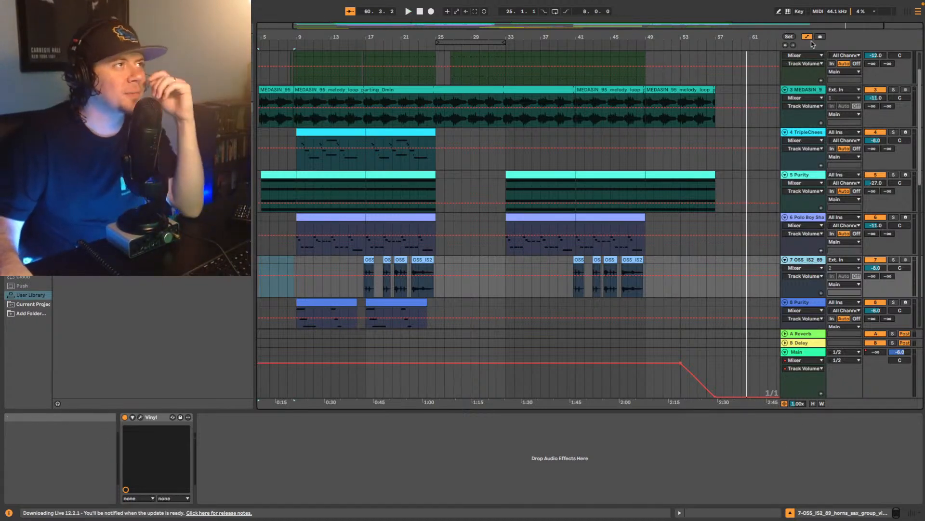
- Rewind to the beginning and replay the intro from the opening MEDASIN clip
{"action": "left_click", "coordinate": [786, 45]}
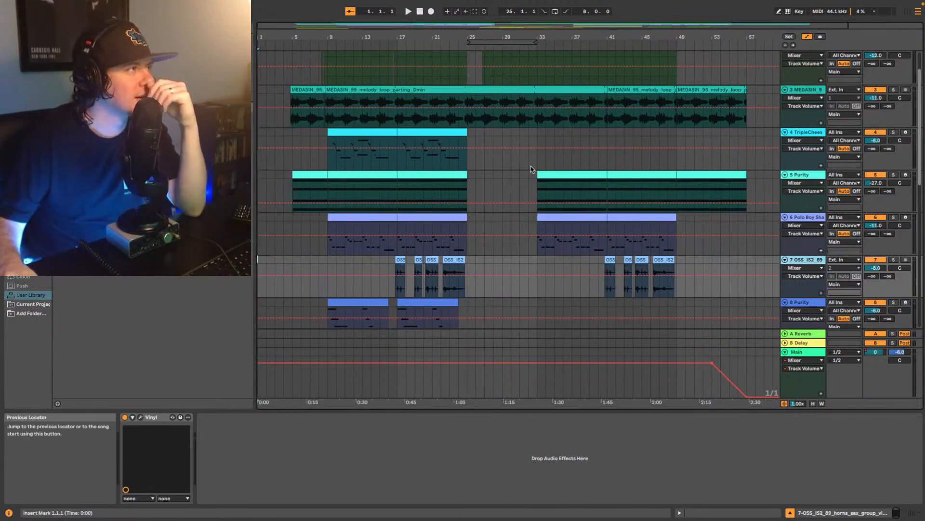
{"action": "scroll", "coordinate": [458, 228], "scroll_direction": "up", "scroll_amount": 2}
{"action": "scroll", "coordinate": [458, 228], "scroll_direction": "up", "scroll_amount": 1}
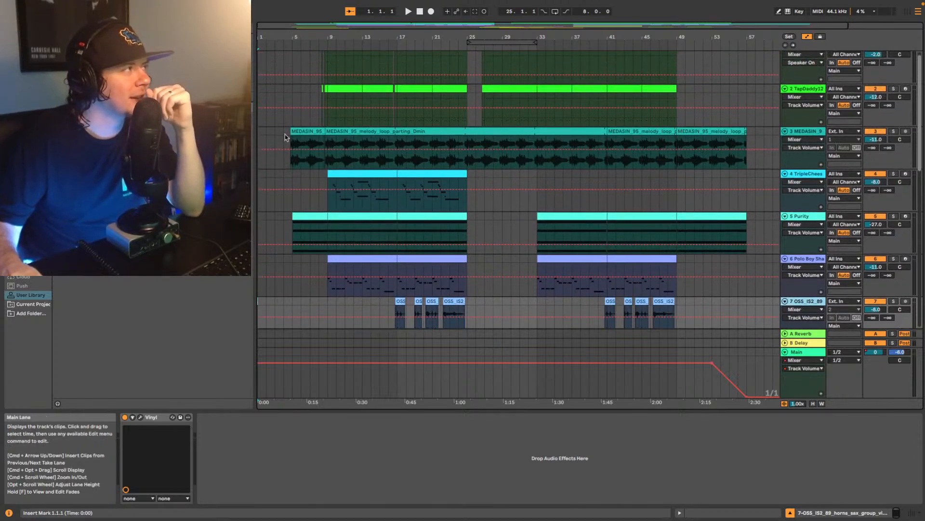
{"action": "left_click", "coordinate": [317, 156]}
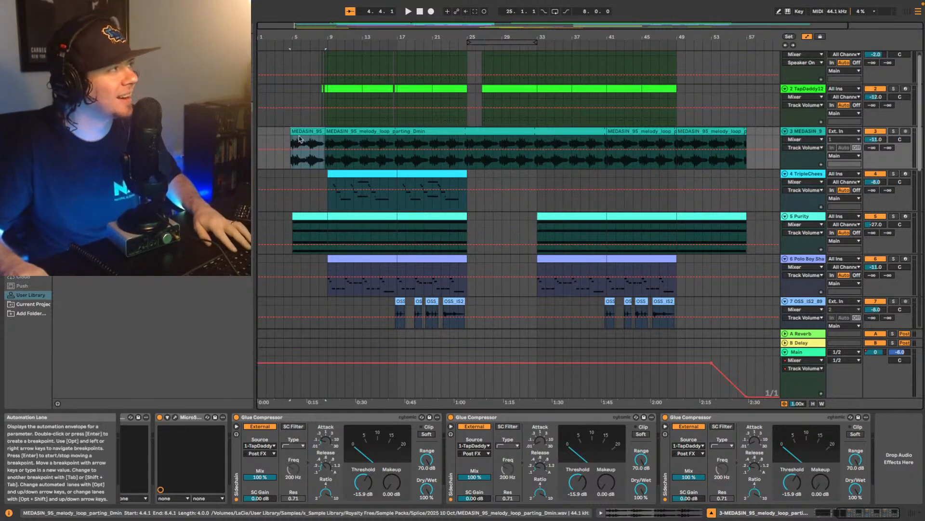
{"action": "key", "text": "space"}
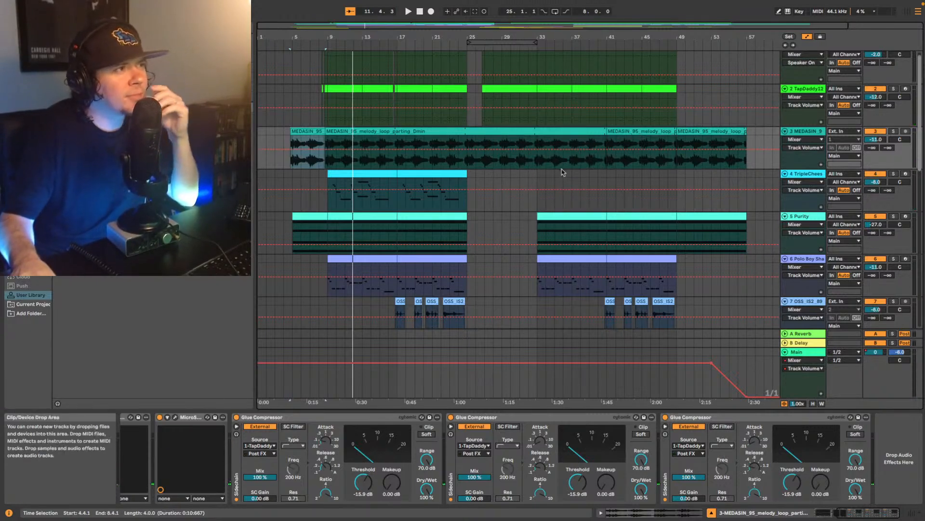
- Examine the device chains of tracks 4 to 8 in turn, from TripleCheese to the second Purity track
{"action": "scroll", "coordinate": [735, 235], "scroll_direction": "down", "scroll_amount": 2}
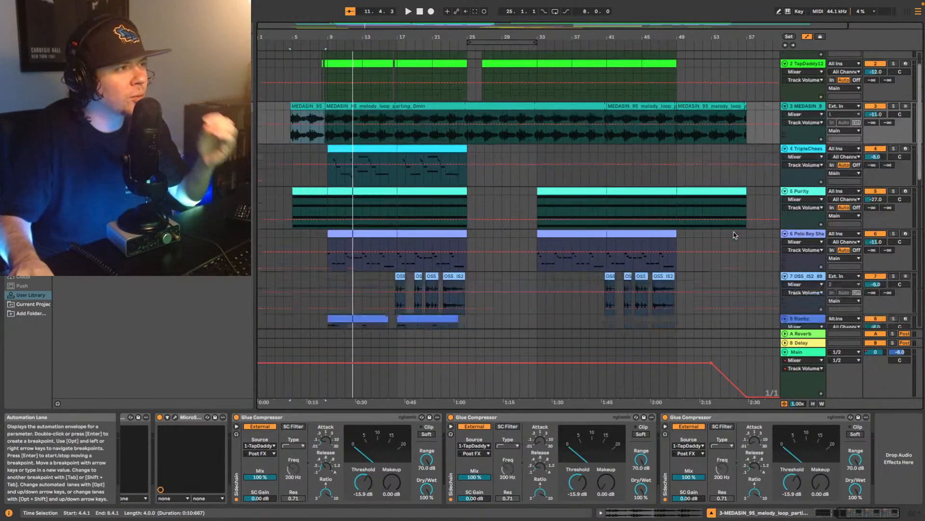
{"action": "scroll", "coordinate": [734, 235], "scroll_direction": "down", "scroll_amount": 2}
{"action": "left_click", "coordinate": [798, 125]}
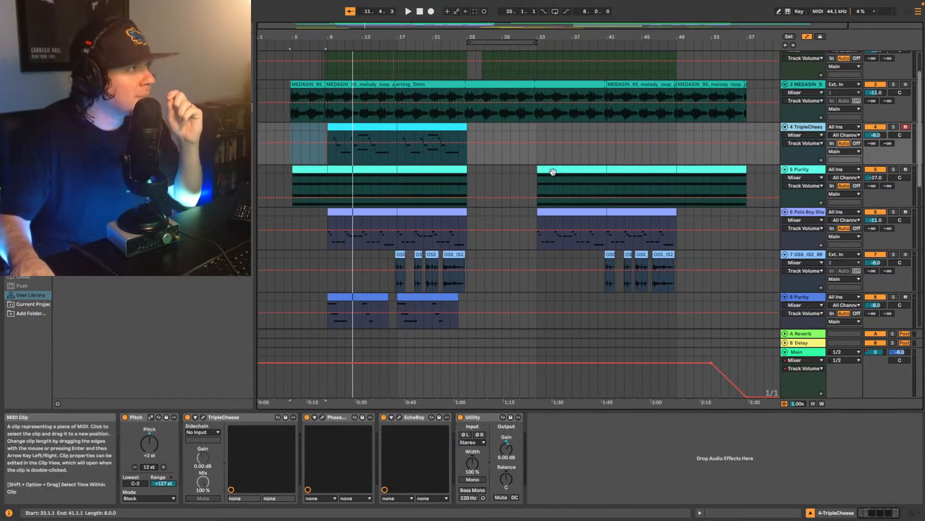
{"action": "left_click", "coordinate": [813, 173]}
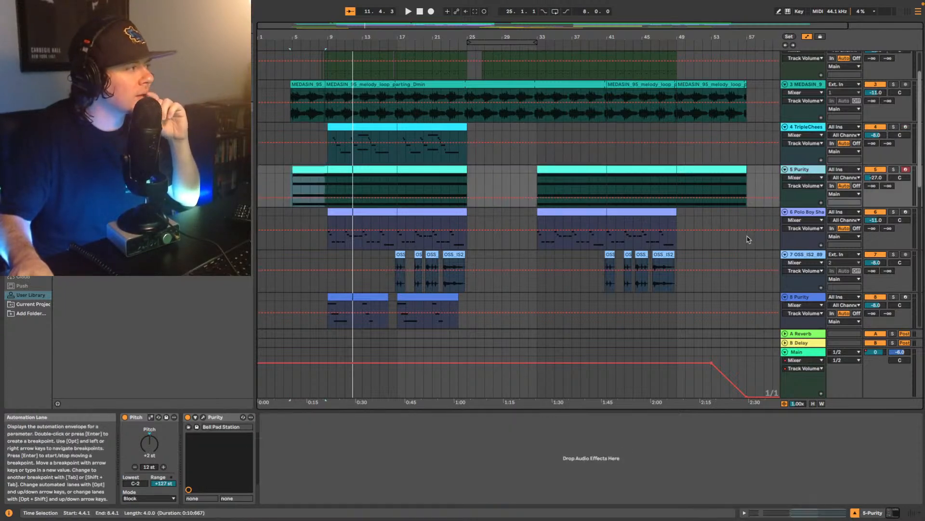
{"action": "scroll", "coordinate": [759, 246], "scroll_direction": "down", "scroll_amount": 2}
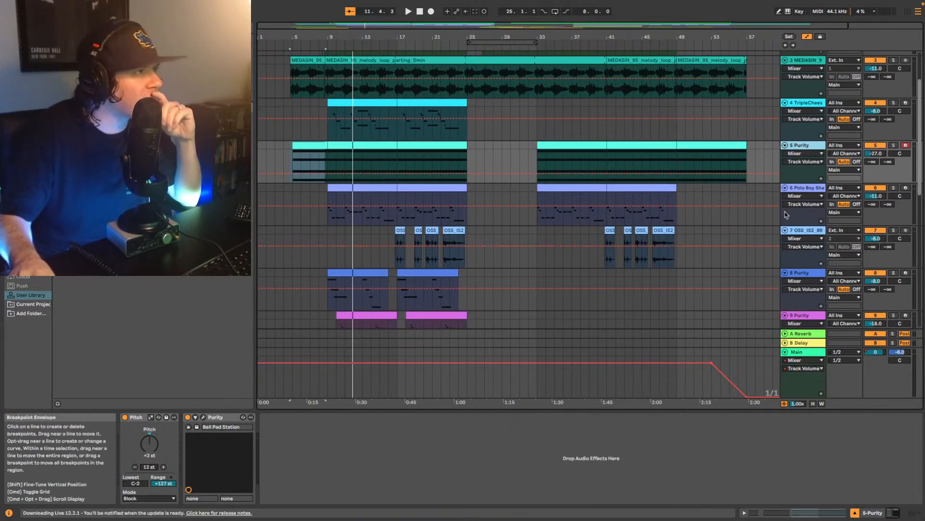
{"action": "left_click", "coordinate": [802, 224]}
{"action": "scroll", "coordinate": [803, 228], "scroll_direction": "down", "scroll_amount": 2}
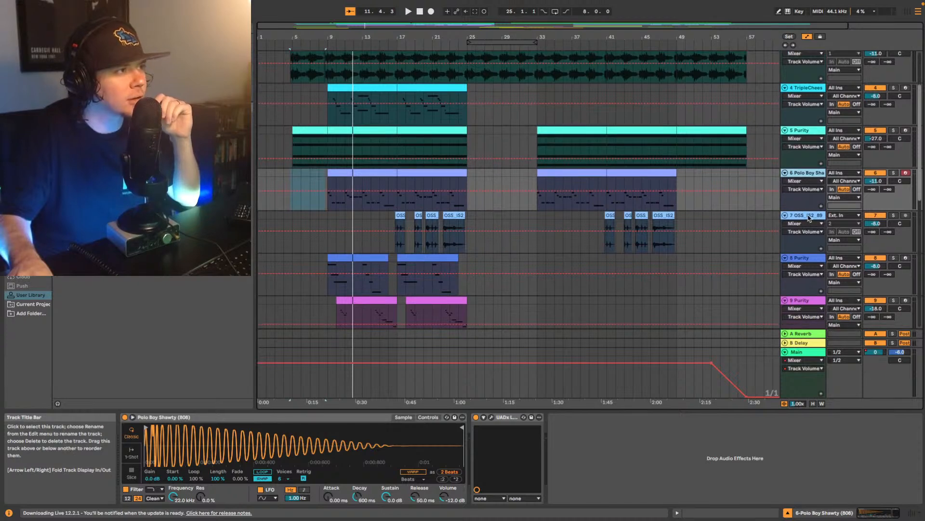
{"action": "left_click", "coordinate": [808, 217]}
{"action": "scroll", "coordinate": [808, 220], "scroll_direction": "down", "scroll_amount": 3}
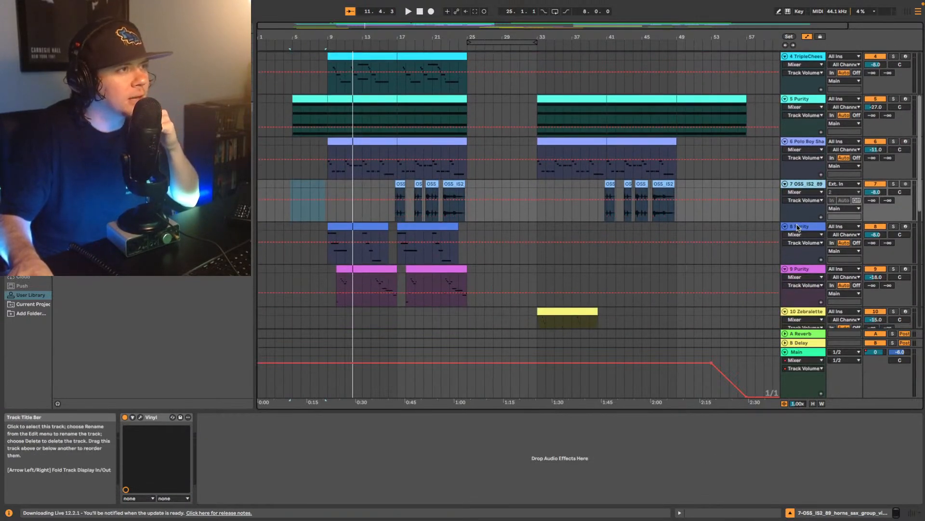
{"action": "left_click", "coordinate": [798, 229]}
{"action": "scroll", "coordinate": [796, 234], "scroll_direction": "down", "scroll_amount": 3}
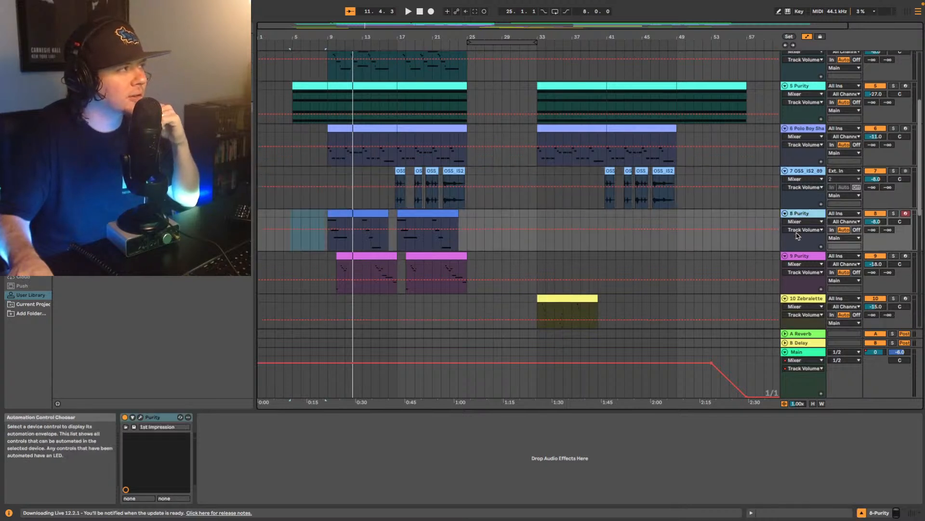
{"action": "scroll", "coordinate": [796, 240], "scroll_direction": "down", "scroll_amount": 2}
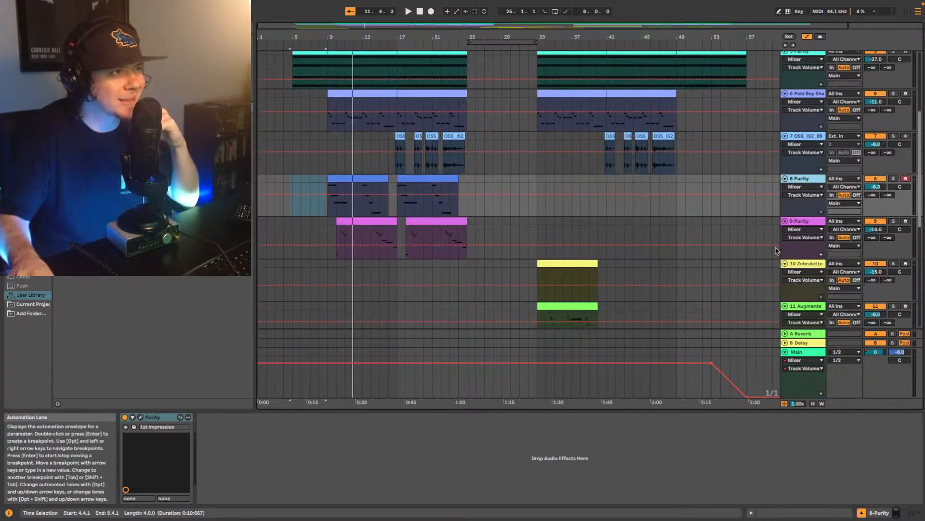
- Play the arrangement from bar 9, where the first clip on track 8 Purity starts
{"action": "scroll", "coordinate": [699, 217], "scroll_direction": "up", "scroll_amount": 4}
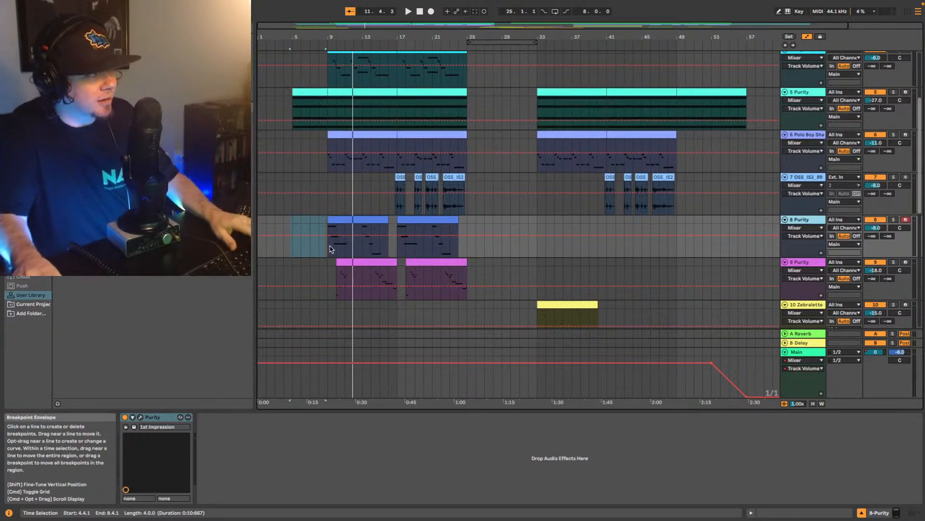
{"action": "left_click", "coordinate": [335, 254]}
{"action": "key", "text": "space"}
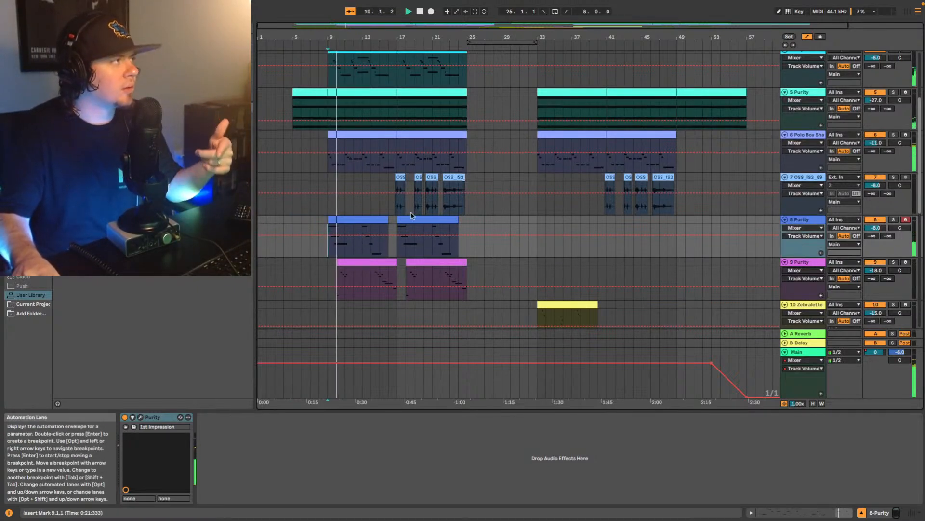
- Solo the TripleCheese track and inspect its EchoBoy plug-in settings, closing the plug-in window when done
{"action": "scroll", "coordinate": [349, 241], "scroll_direction": "up", "scroll_amount": 5}
{"action": "left_click", "coordinate": [440, 136]}
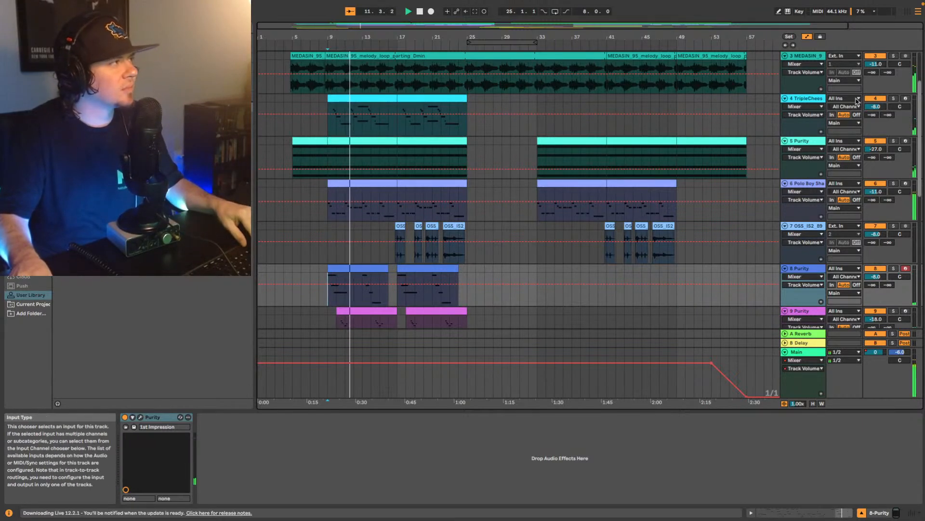
{"action": "left_click", "coordinate": [894, 98]}
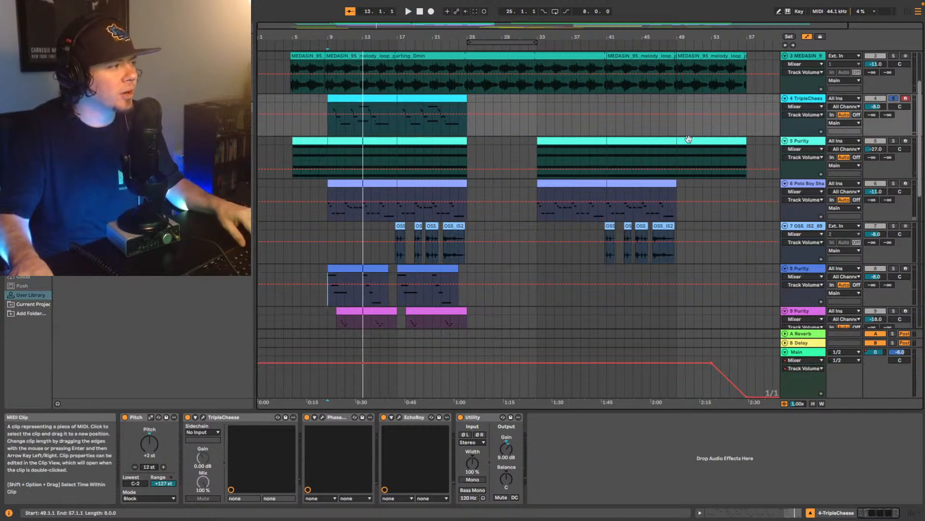
{"action": "left_click", "coordinate": [400, 417]}
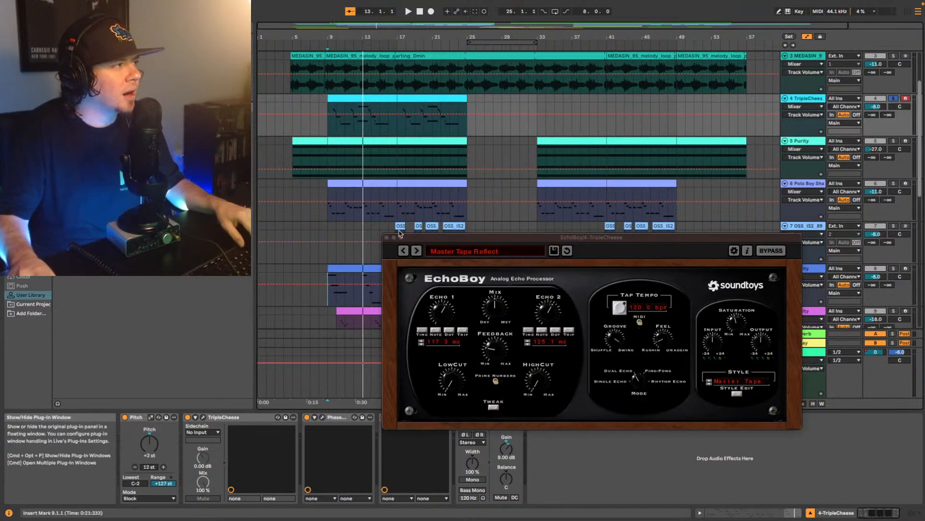
{"action": "left_click", "coordinate": [386, 237]}
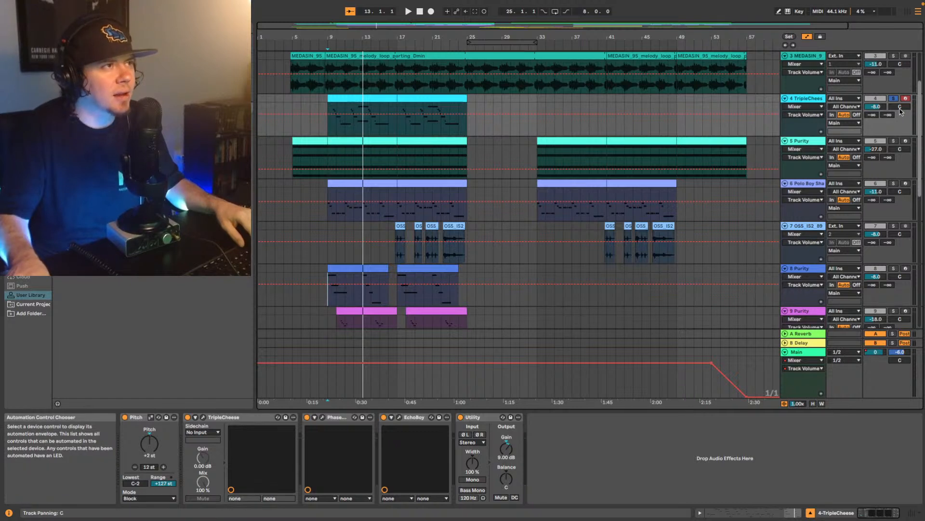
- Unsolo the TripleCheese track and play the full mix again from bar 9
{"action": "left_click", "coordinate": [894, 98]}
{"action": "key", "text": "space"}
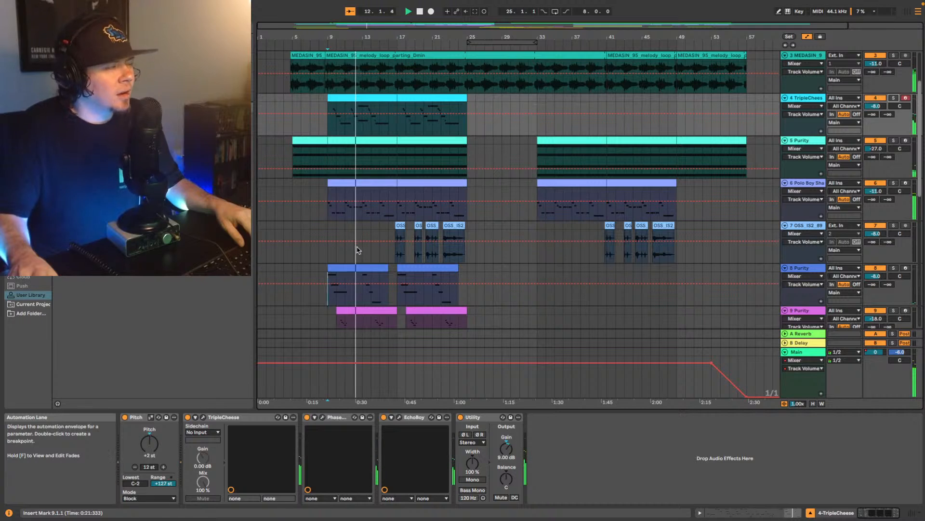
{"action": "scroll", "coordinate": [369, 229], "scroll_direction": "down", "scroll_amount": 2}
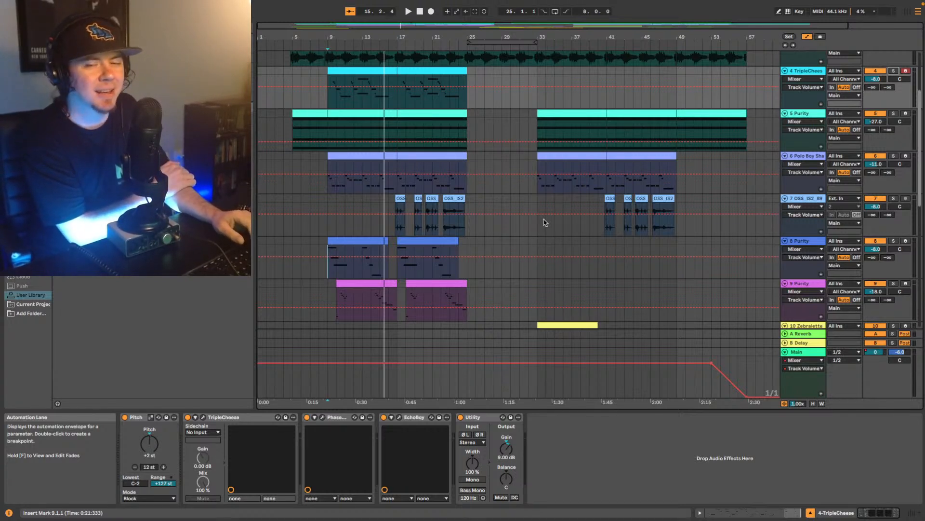
{"action": "key", "text": "space"}
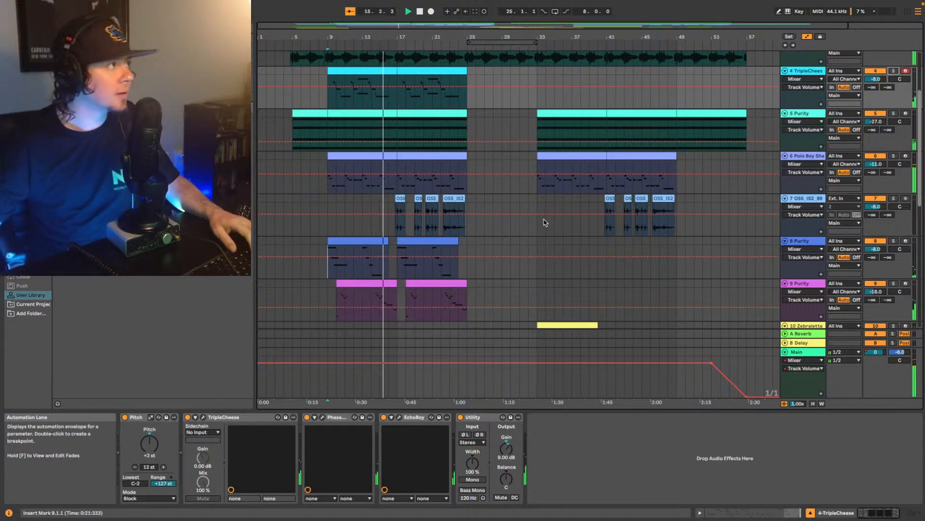
- Inspect the Peak Reduction setting of the UADx LA-2A compressor on the Polo Boy Shawty track, closing its window when done
{"action": "left_click", "coordinate": [785, 191]}
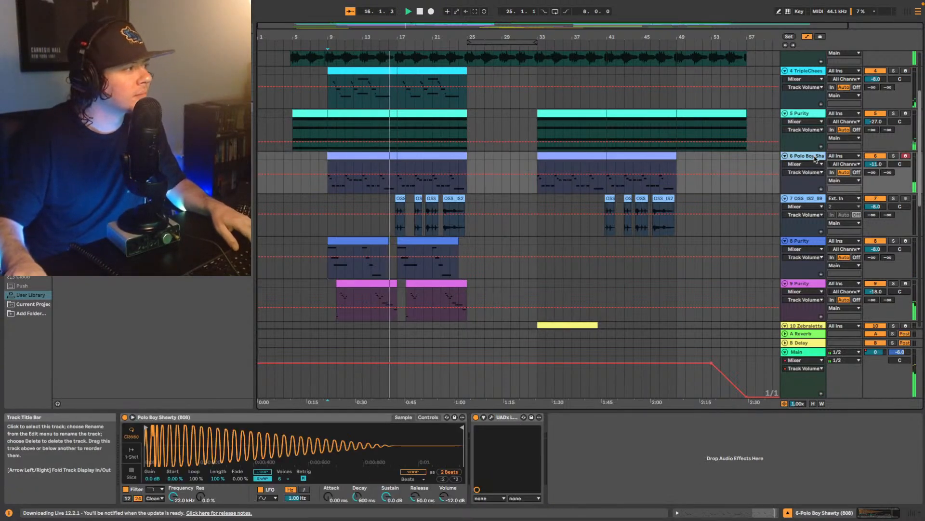
{"action": "left_click", "coordinate": [492, 417]}
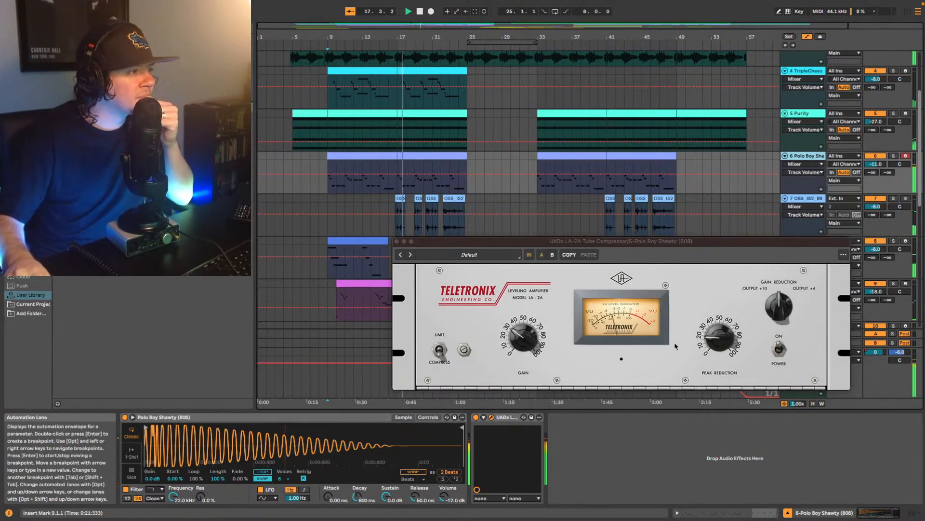
{"action": "left_click", "coordinate": [718, 339]}
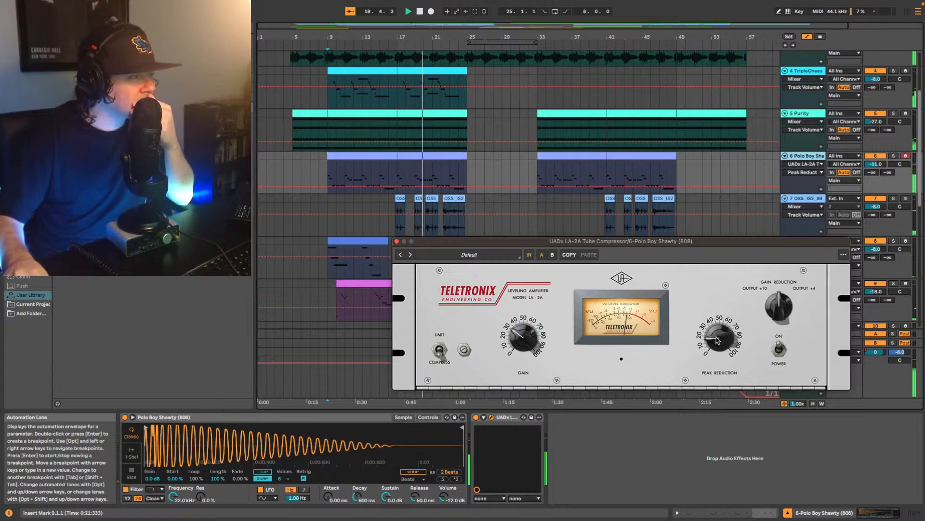
{"action": "left_click", "coordinate": [397, 241]}
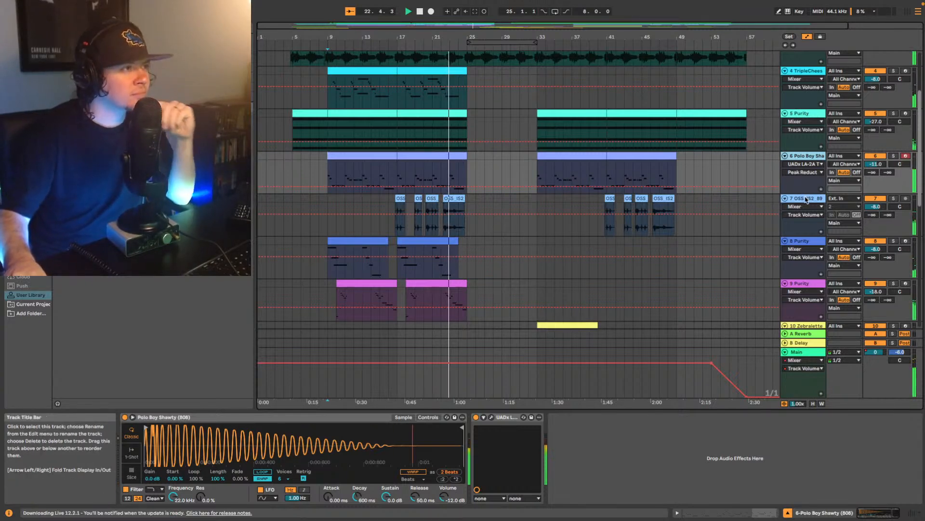
- Add a UADx LA-2A Tube Compressor after Vinyl on track 7, the OSS_IS2_89 horns, and select its first clip
{"action": "left_click", "coordinate": [766, 200]}
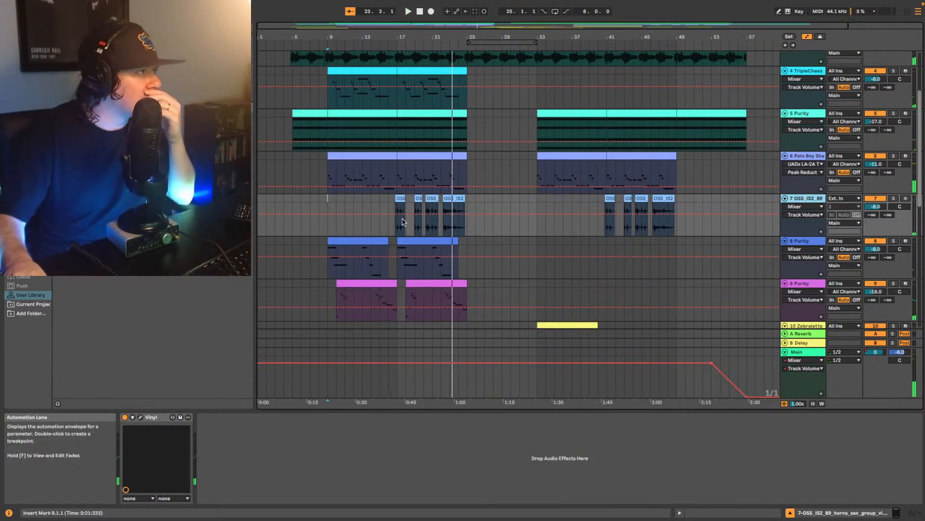
{"action": "left_click", "coordinate": [401, 198]}
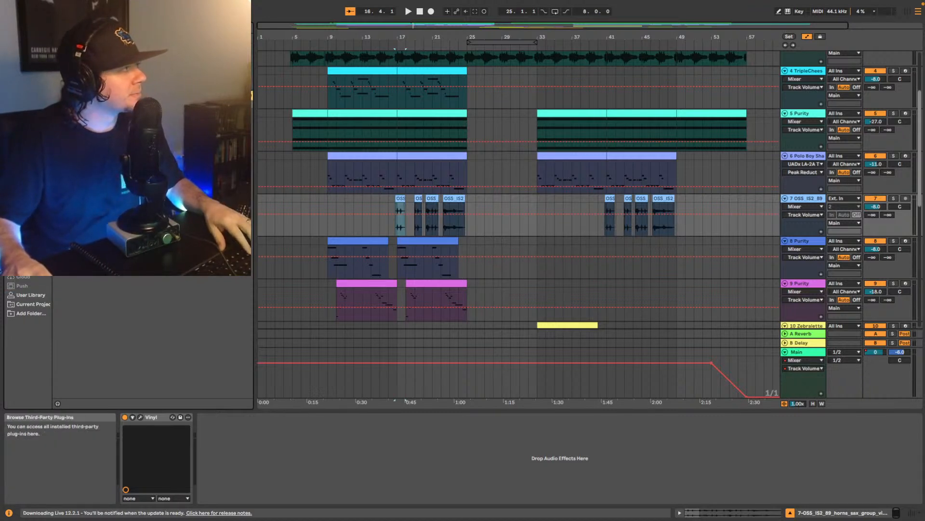
{"action": "left_click", "coordinate": [116, 150]}
{"action": "left_click_drag", "start_coordinate": [220, 446], "coordinate": [220, 447]}
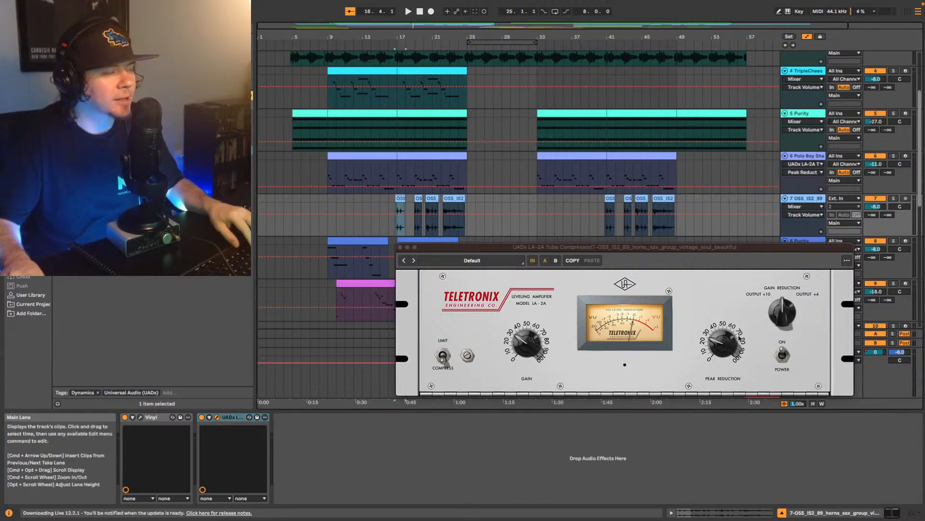
- Play from the first horn clip and raise the Peak Reduction of the horn track's LA-2A to about 50
{"action": "key", "text": "space"}
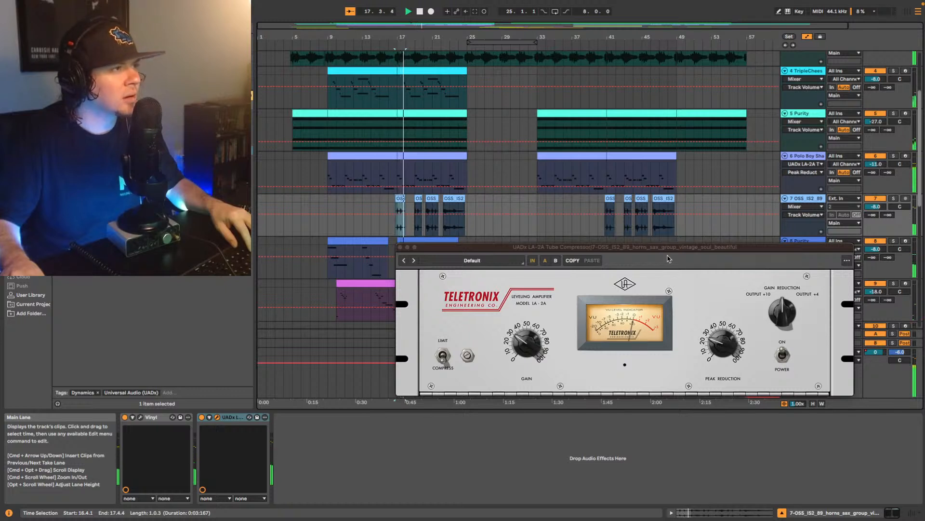
{"action": "left_click_drag", "start_coordinate": [660, 250], "coordinate": [668, 321]}
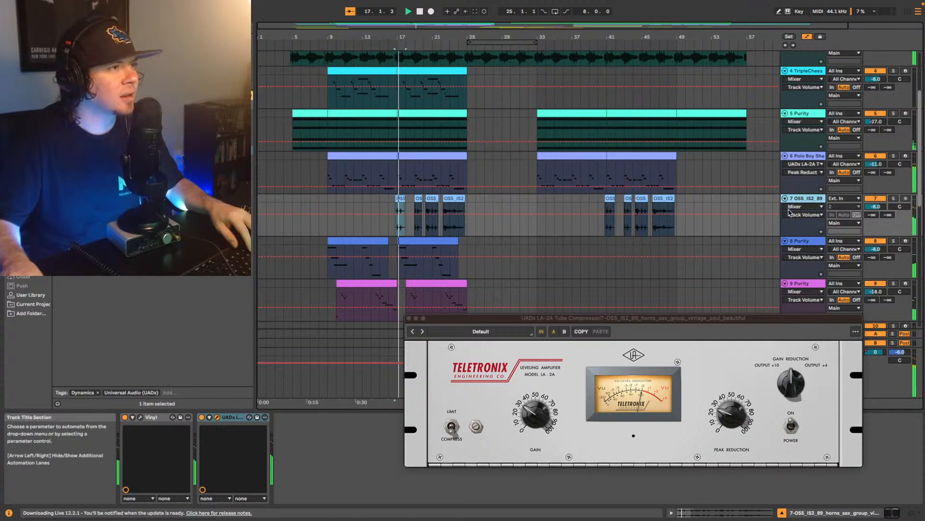
{"action": "left_click", "coordinate": [727, 410]}
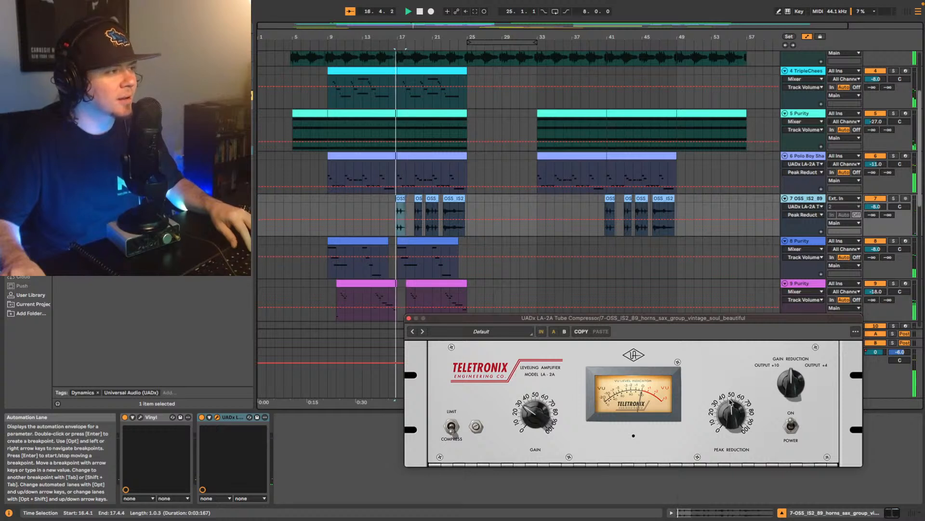
{"action": "left_click_drag", "start_coordinate": [731, 402], "coordinate": [732, 398]}
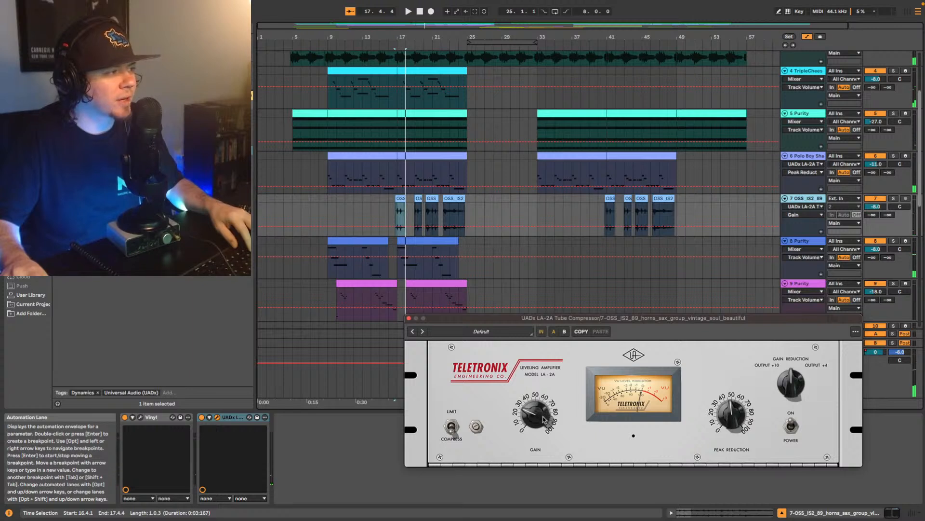
{"action": "key", "text": "space"}
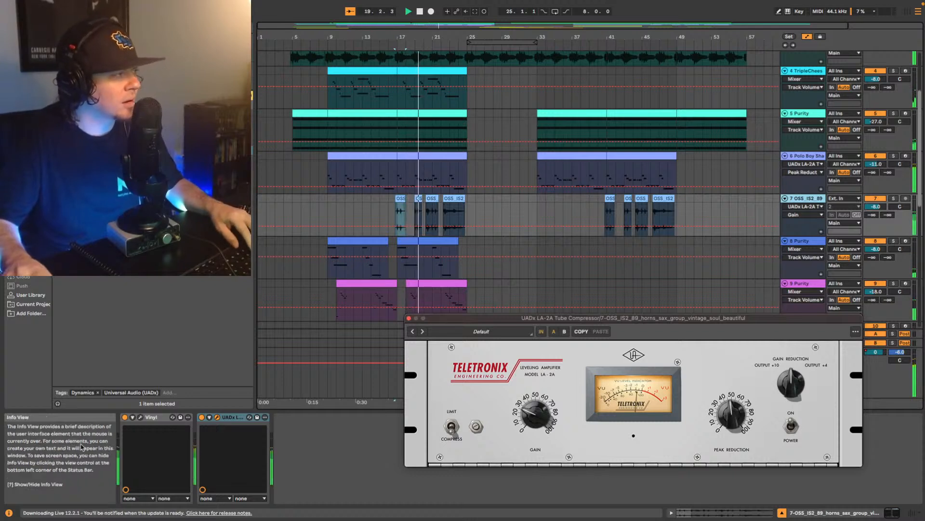
{"action": "key", "text": "space"}
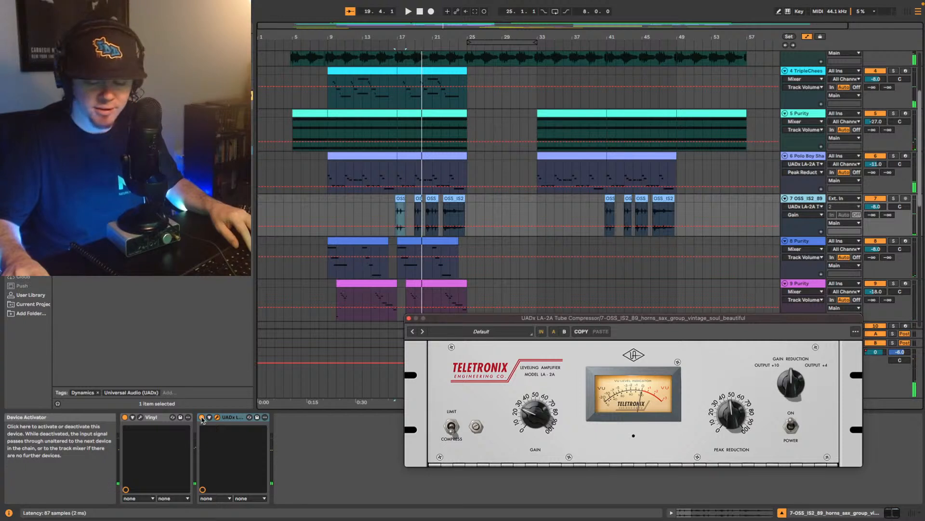
- Compare the horns with the LA-2A bypassed and re-enabled, playing each version from the first horn clip
{"action": "left_click", "coordinate": [202, 418]}
{"action": "key", "text": "space"}
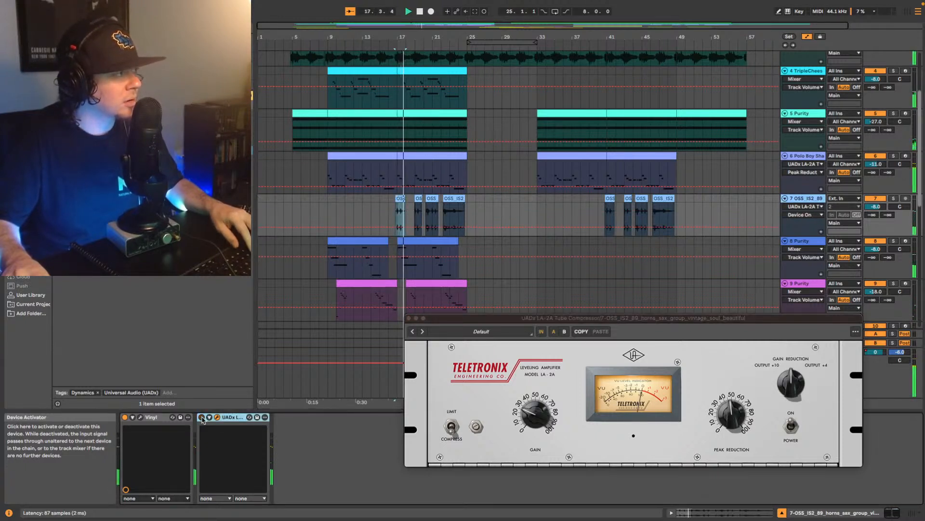
{"action": "left_click", "coordinate": [202, 417]}
{"action": "key", "text": "space"}
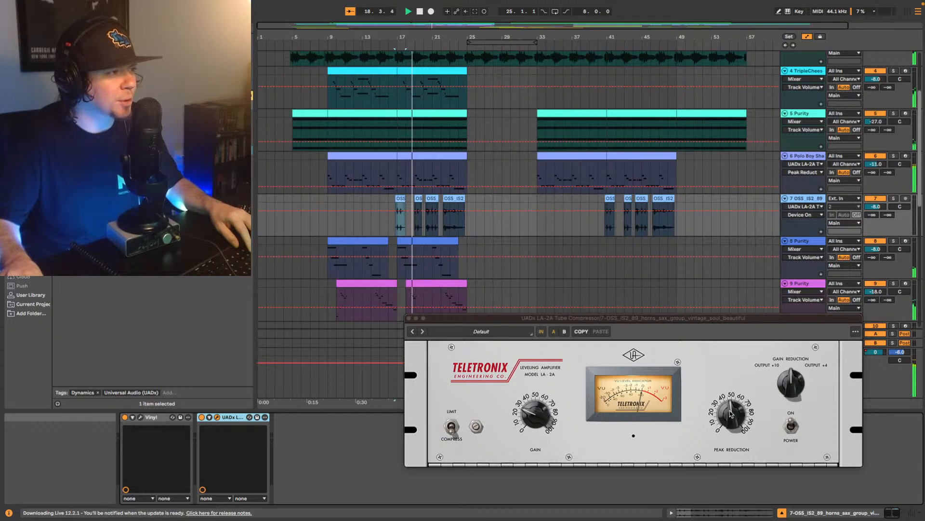
- Check the LA-2A's Peak Reduction and Gain on the horns during playback, stopping and closing the plug-in window when done
{"action": "left_click", "coordinate": [733, 413]}
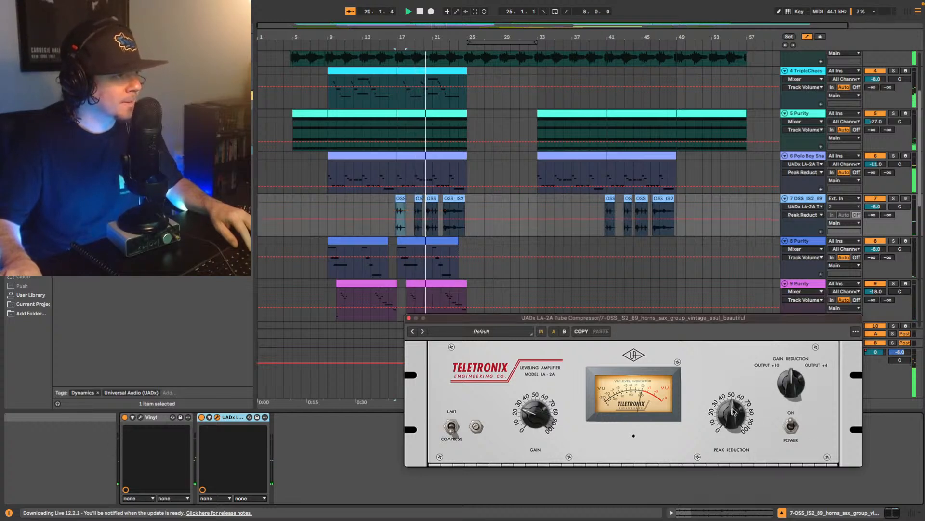
{"action": "left_click", "coordinate": [546, 417]}
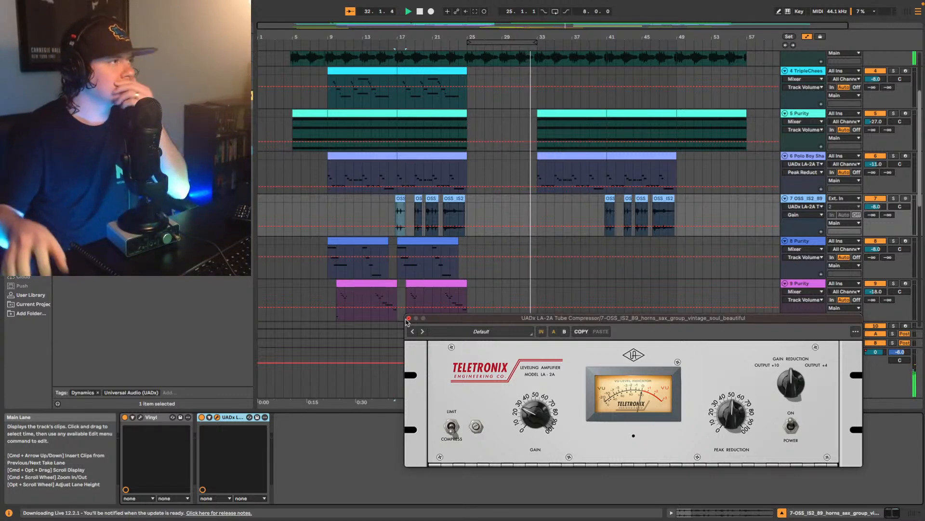
{"action": "key", "text": "space"}
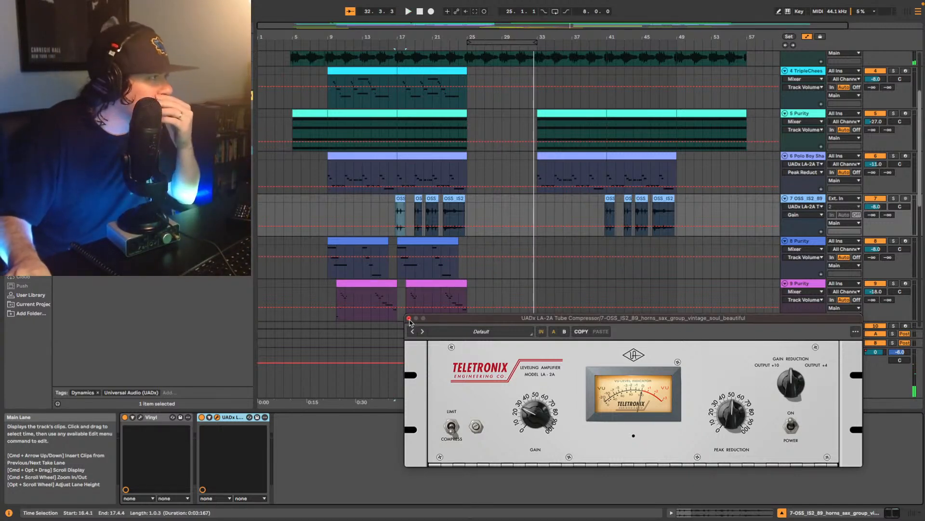
{"action": "left_click", "coordinate": [409, 319]}
- Play the mix from bar 9 and inspect the device chain on track 2, the TapDaddy124 BoomBap drum rack
{"action": "scroll", "coordinate": [510, 265], "scroll_direction": "up", "scroll_amount": 5}
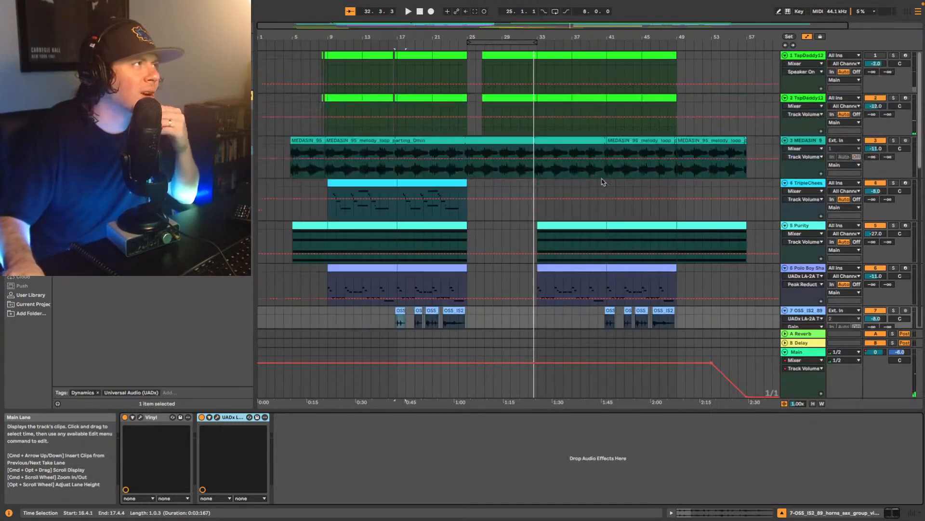
{"action": "left_click", "coordinate": [323, 115]}
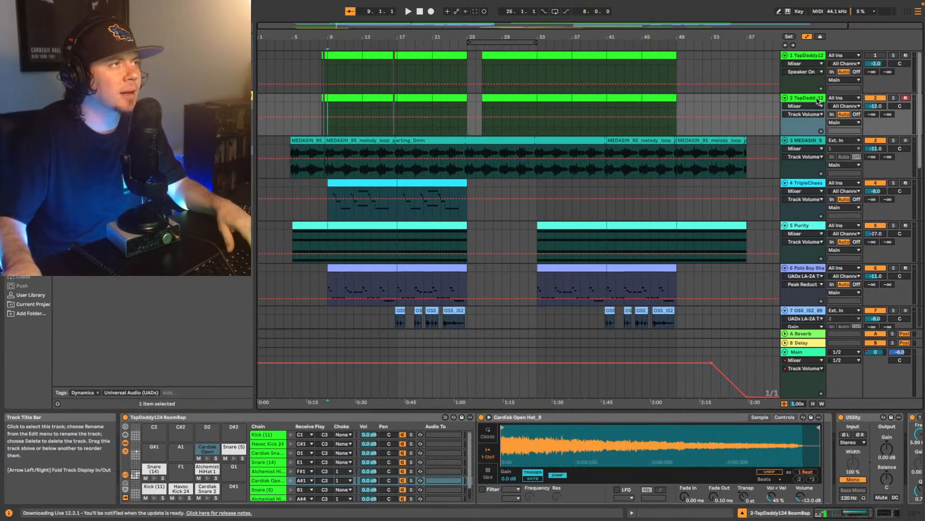
{"action": "key", "text": "space"}
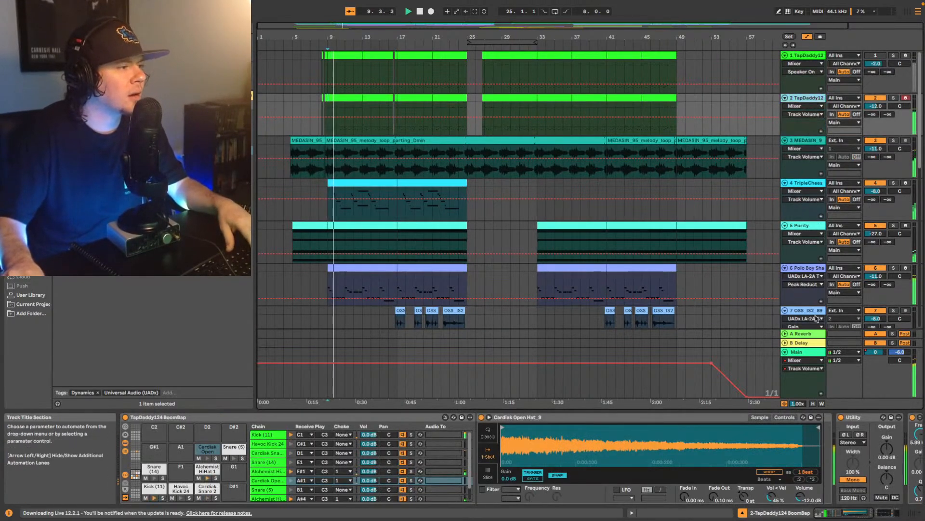
{"action": "left_click", "coordinate": [819, 514]}
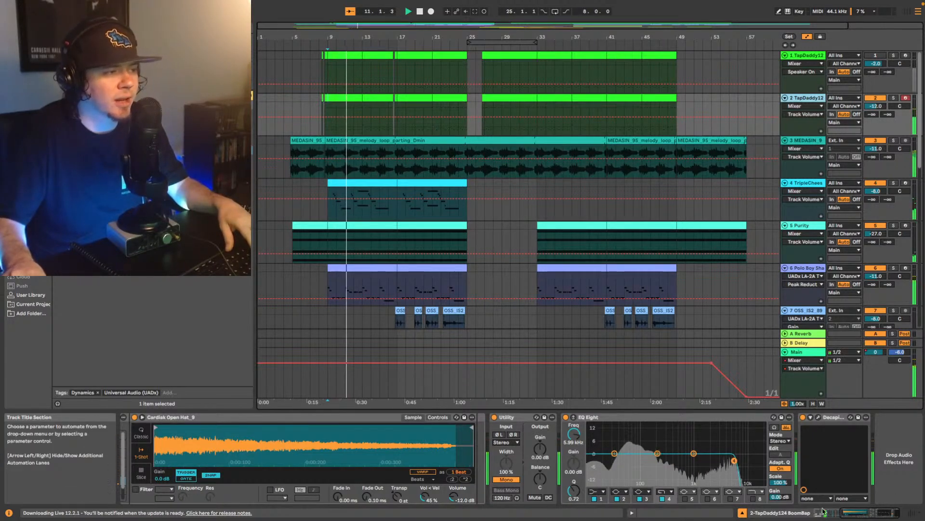
{"action": "left_click_drag", "start_coordinate": [851, 513], "coordinate": [821, 513]}
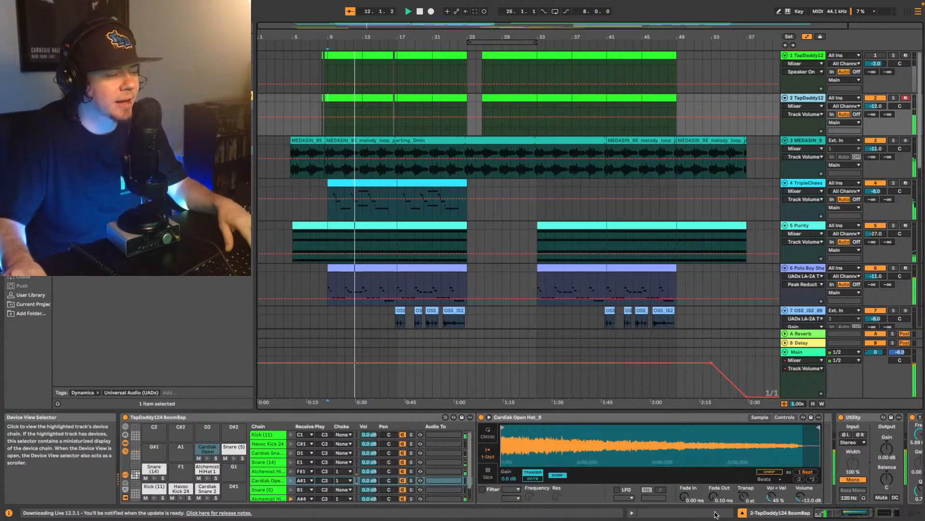
- Set the volume of the Kick (11) pad to -11.0 dB and show the effects that follow it
{"action": "left_click", "coordinate": [155, 487]}
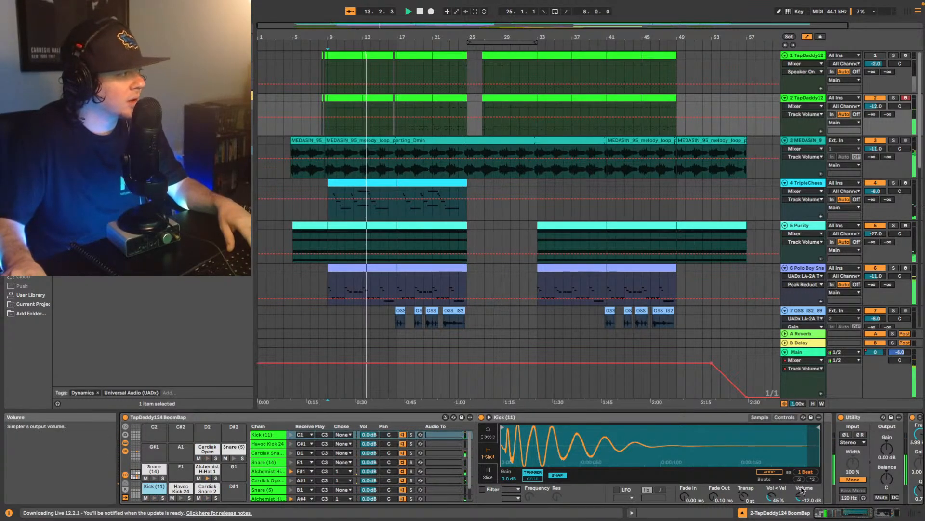
{"action": "left_click", "coordinate": [801, 493]}
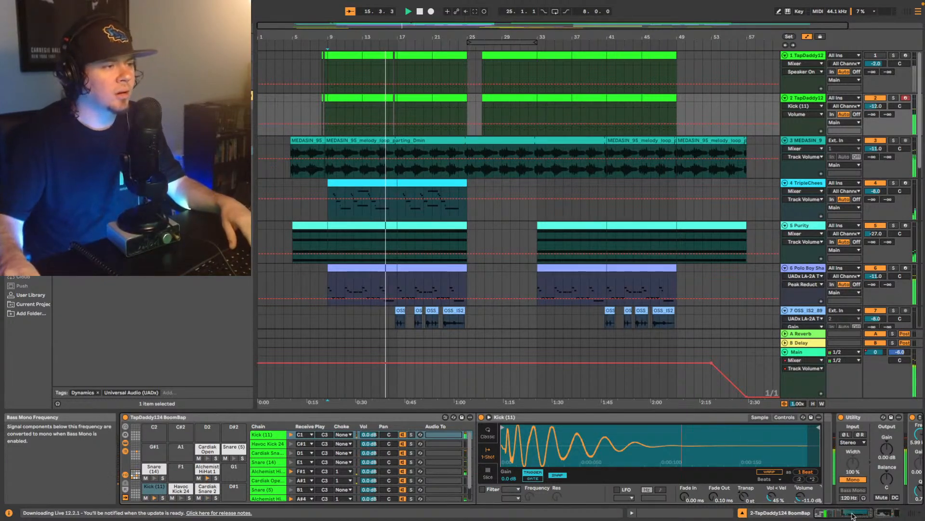
{"action": "left_click", "coordinate": [858, 512]}
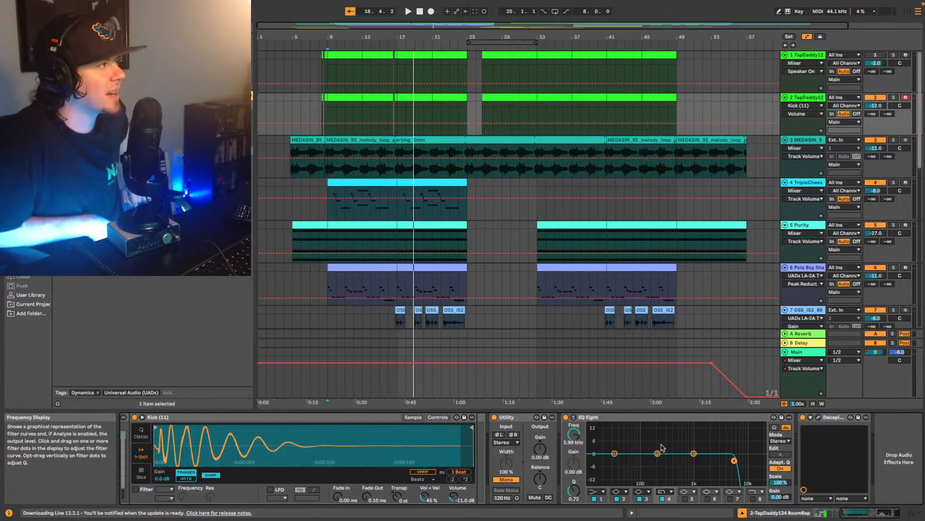
- Inspect the MEDASIN melody loop's Glue Compressors, and play bars 9 to 13 with that range selected on track 2
{"action": "left_click", "coordinate": [311, 140]}
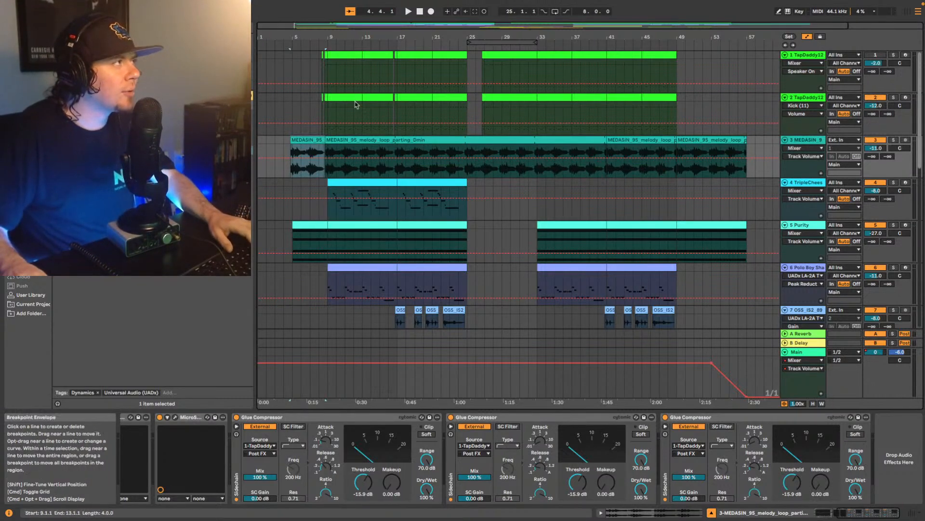
{"action": "left_click_drag", "start_coordinate": [328, 113], "coordinate": [363, 113]}
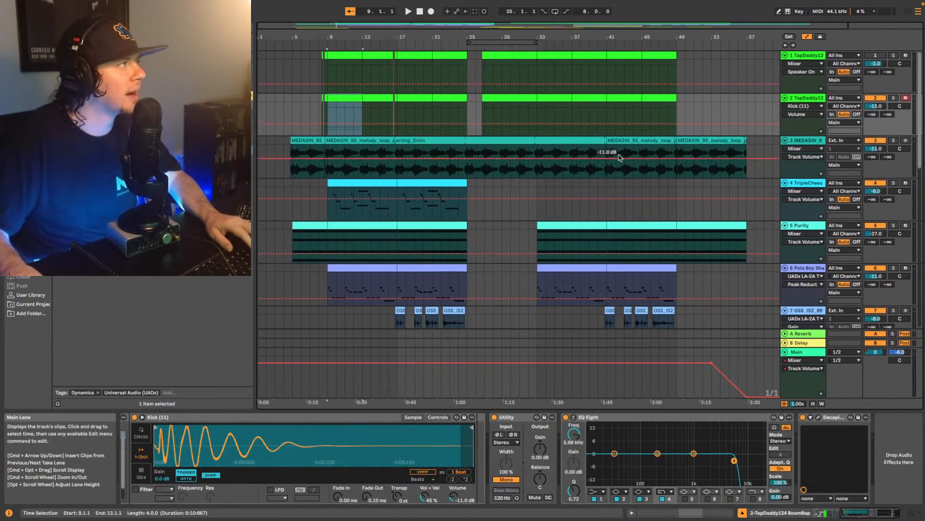
{"action": "key", "text": "space"}
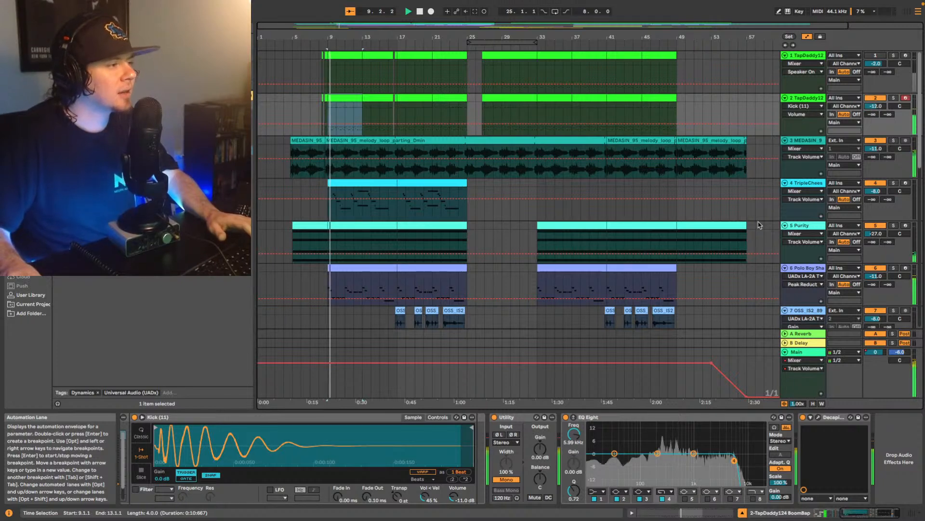
- Move the Polo Boy Shawty 808 track directly below the TapDaddy drum track 2, above the MEDASIN loop
{"action": "scroll", "coordinate": [847, 259], "scroll_direction": "down", "scroll_amount": 1}
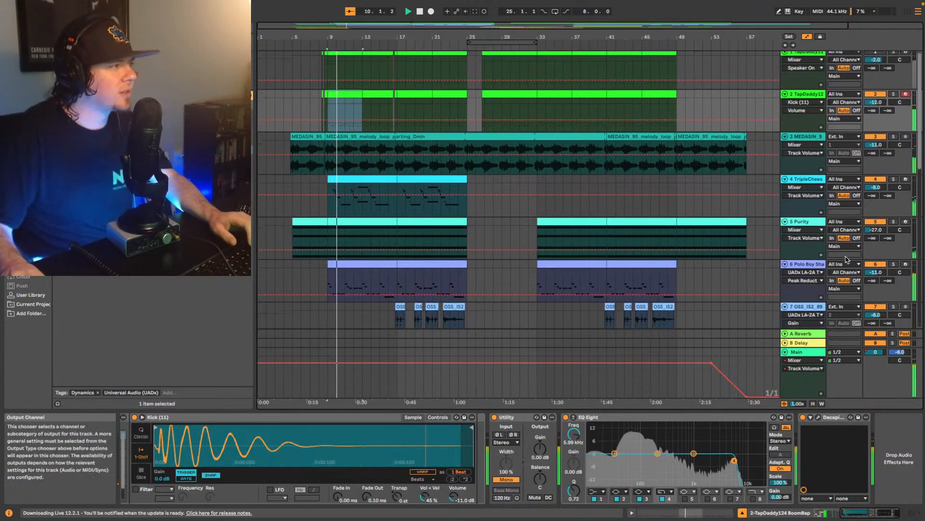
{"action": "left_click", "coordinate": [816, 264]}
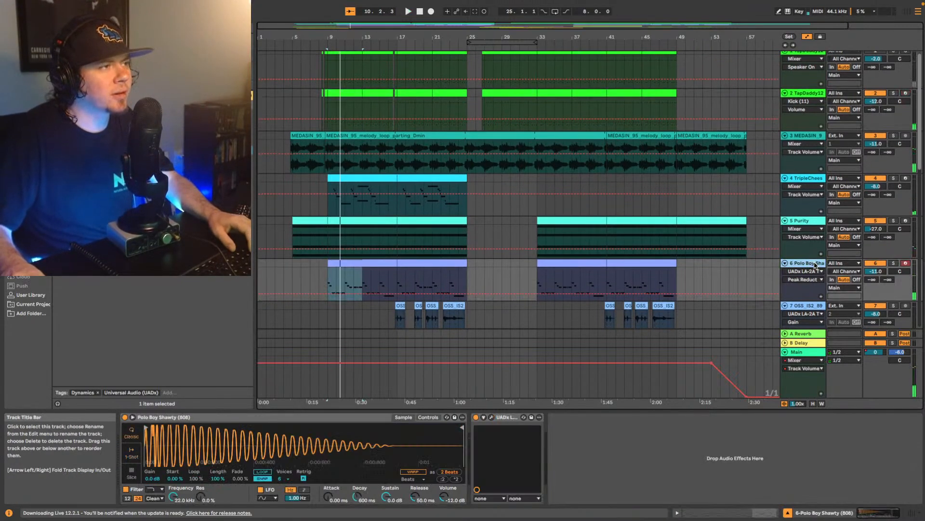
{"action": "left_click_drag", "start_coordinate": [816, 265], "coordinate": [812, 142]}
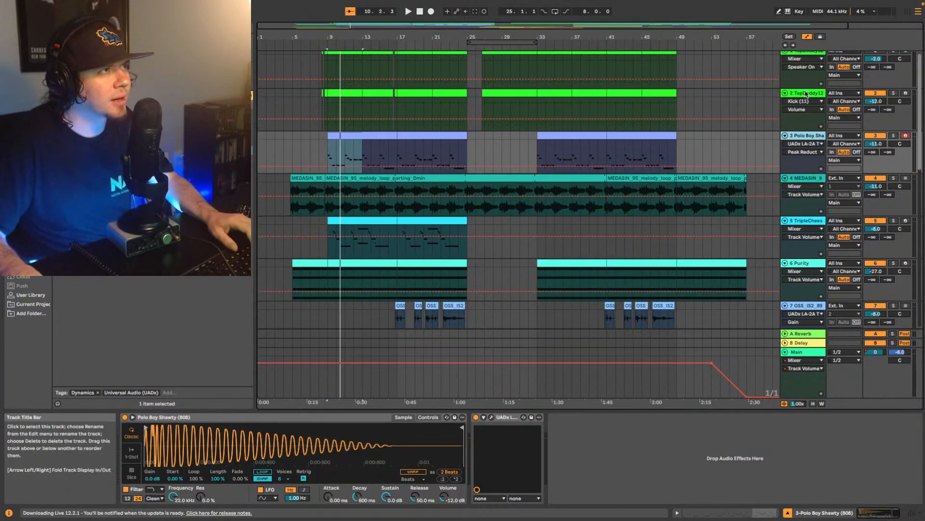
{"action": "key", "text": "Up"}
{"action": "key", "text": "Down"}
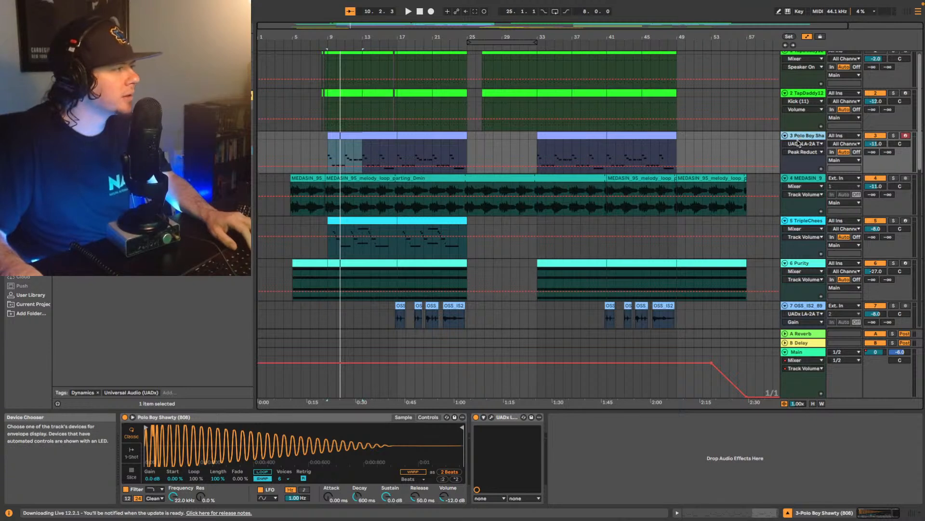
- Find EQ Eight in the browser and add it after the LA-2A on the Polo Boy Shawty track
{"action": "left_click", "coordinate": [121, 29]}
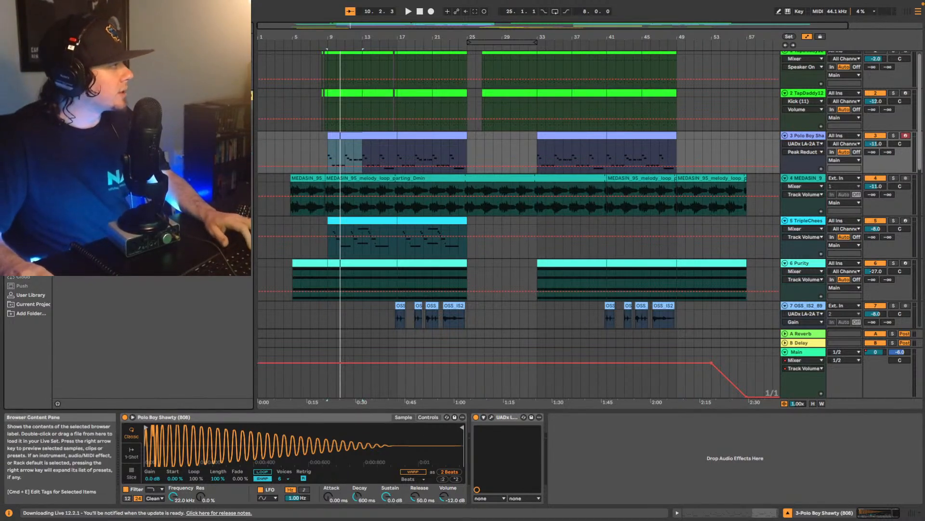
{"action": "left_click", "coordinate": [28, 163]}
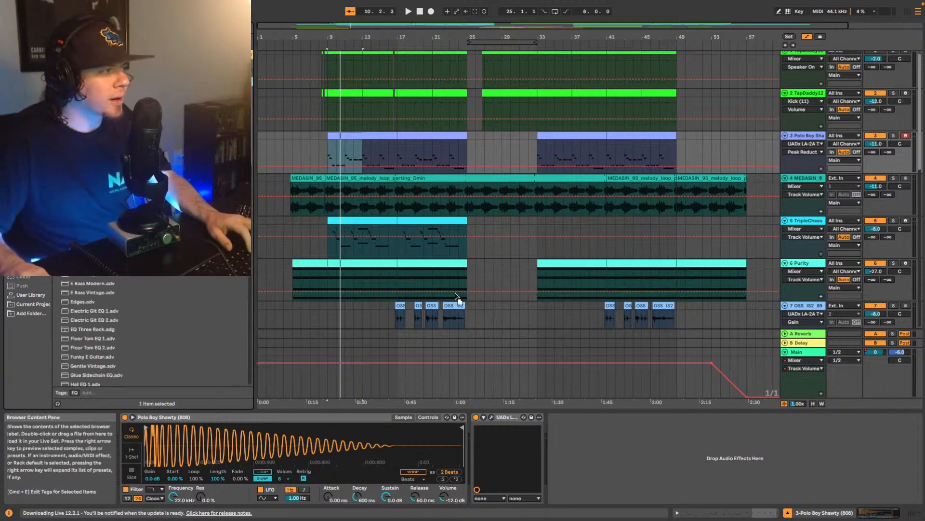
{"action": "left_click_drag", "start_coordinate": [627, 455], "coordinate": [619, 442]}
- Play from bar 9 and compare the EQ Eight spectrum of the Polo Boy Shawty 808 with that of drum track 2
{"action": "key", "text": "space"}
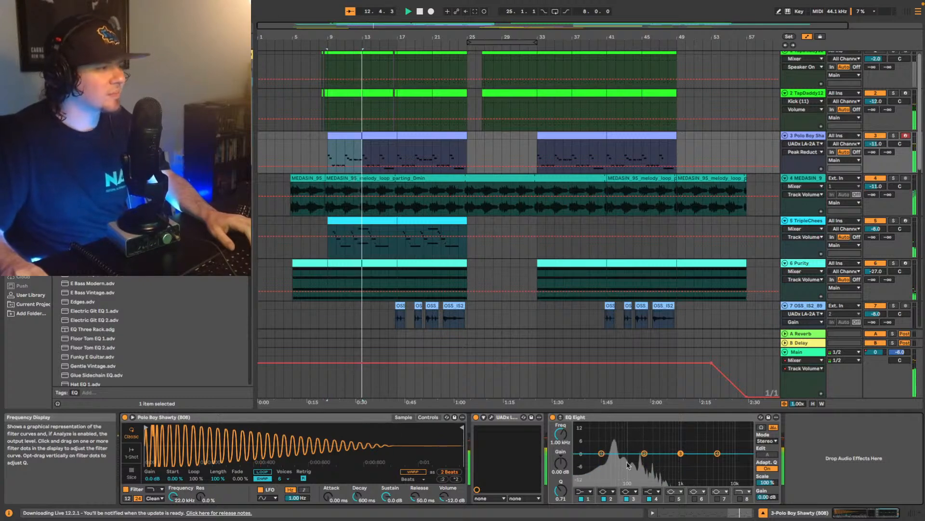
{"action": "left_click", "coordinate": [785, 99]}
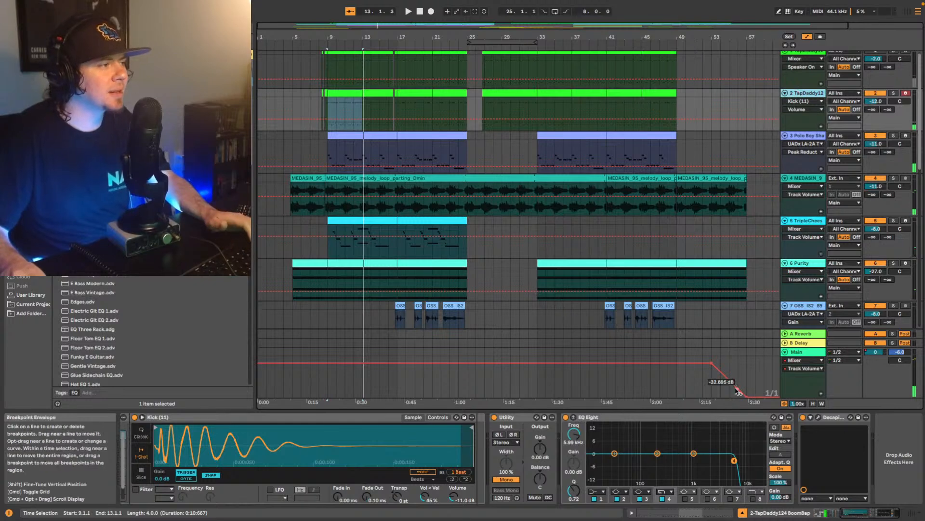
{"action": "key", "text": "space"}
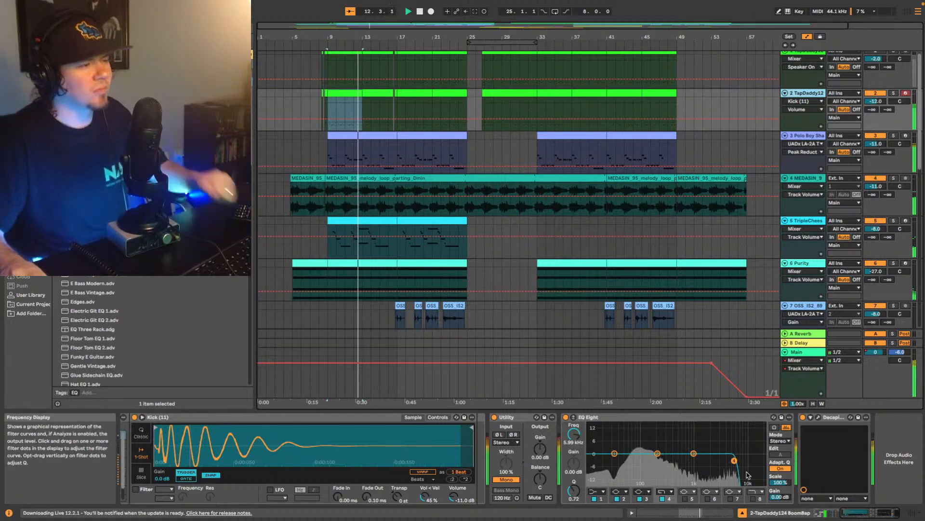
{"action": "key", "text": "space"}
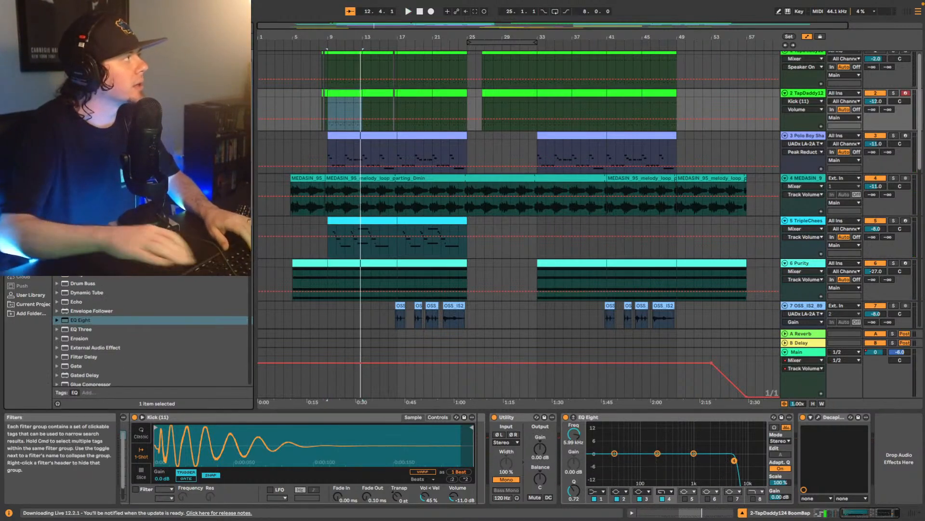
- Add a second EQ Eight at the end of drum track 2's chain and boost band 2 by 3.60 dB at 104 Hz, Q 1.19
{"action": "left_click_drag", "start_coordinate": [97, 82], "coordinate": [894, 437]}
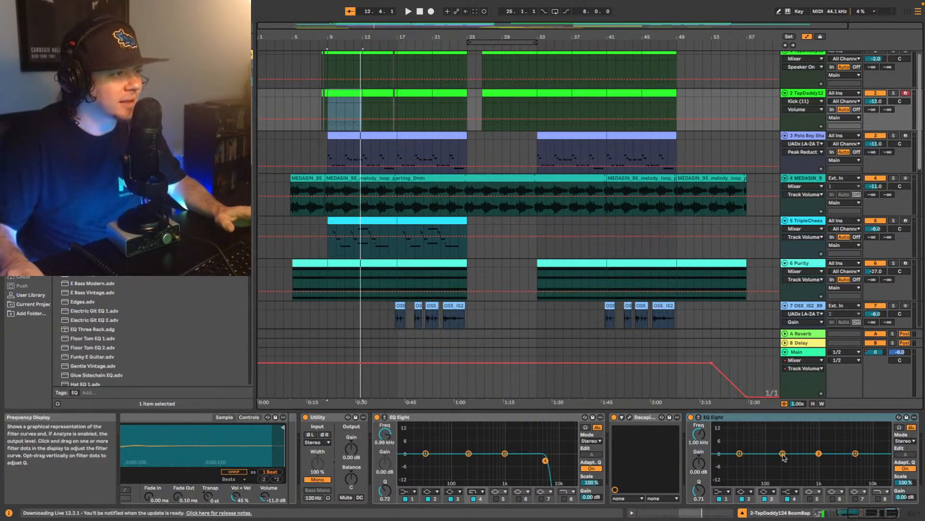
{"action": "key", "text": "space"}
{"action": "left_click_drag", "start_coordinate": [783, 454], "coordinate": [769, 437]}
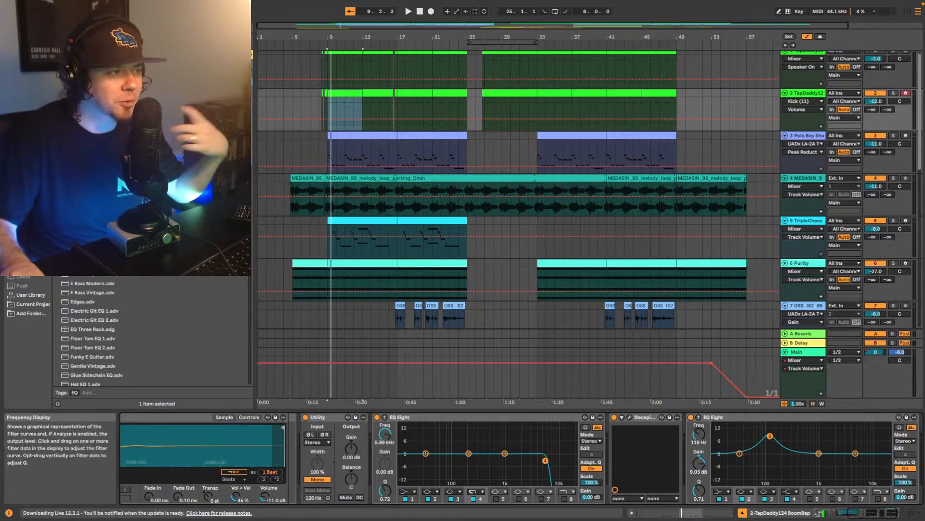
{"action": "mouse_move", "coordinate": [768, 437]}
{"action": "left_mouse_down"}
{"action": "mouse_move", "coordinate": [771, 424]}
{"action": "mouse_move", "coordinate": [775, 448]}
{"action": "mouse_move", "coordinate": [778, 425]}
{"action": "mouse_move", "coordinate": [751, 429]}
{"action": "mouse_move", "coordinate": [769, 433]}
{"action": "mouse_move", "coordinate": [768, 448]}
{"action": "left_mouse_up"}
{"action": "key", "text": "space"}
{"action": "key", "text": "space"}
{"action": "left_click_drag", "start_coordinate": [699, 490], "coordinate": [699, 484]}
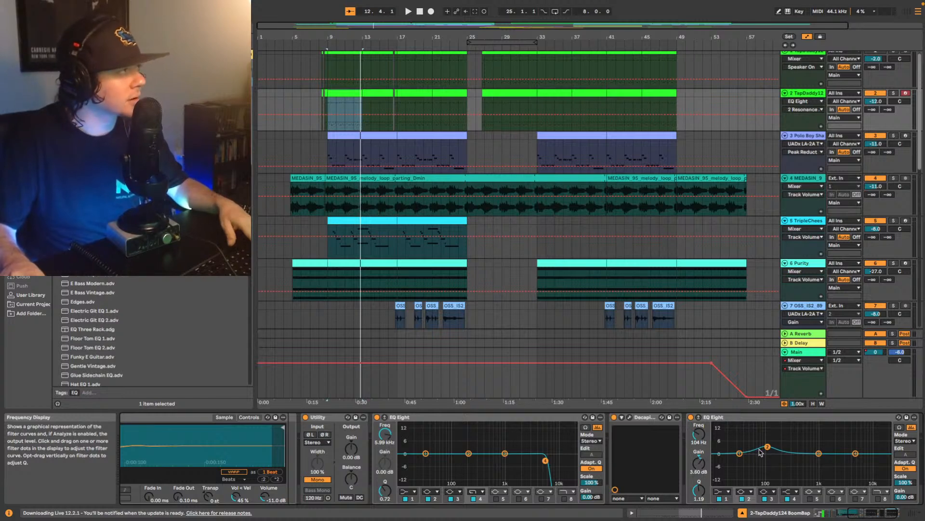
- Retune band 2 of that EQ to 93.8 Hz and 2.60 dB during playback, and briefly solo track 2 to check it
{"action": "key", "text": "space"}
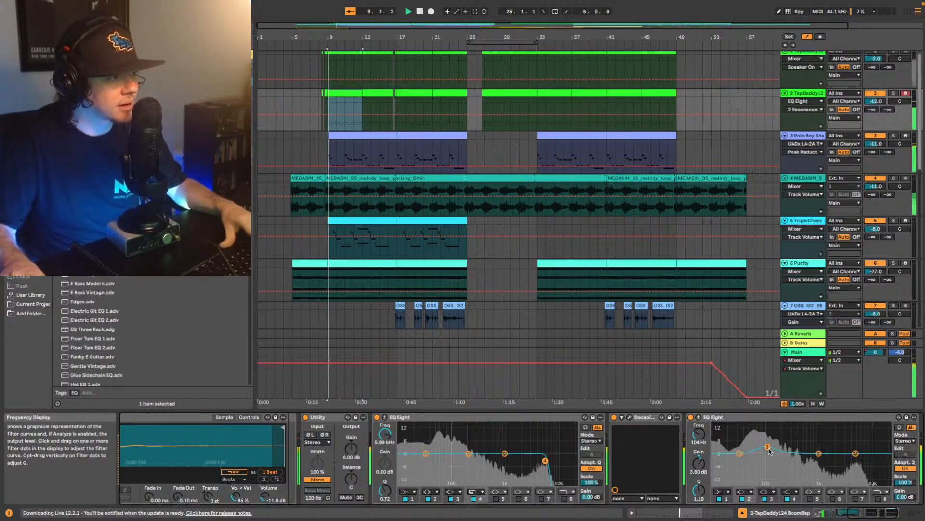
{"action": "left_click_drag", "start_coordinate": [769, 448], "coordinate": [766, 446]}
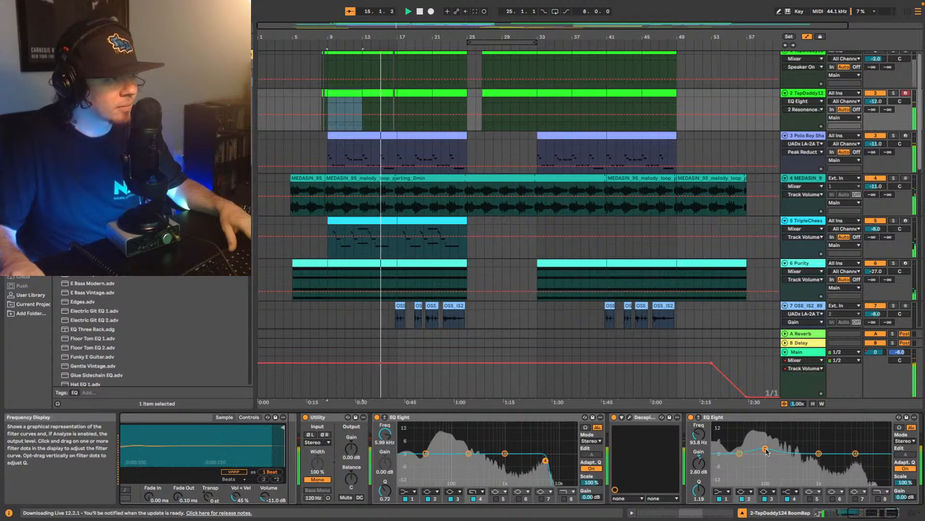
{"action": "left_click", "coordinate": [894, 93]}
{"action": "left_click", "coordinate": [894, 93]}
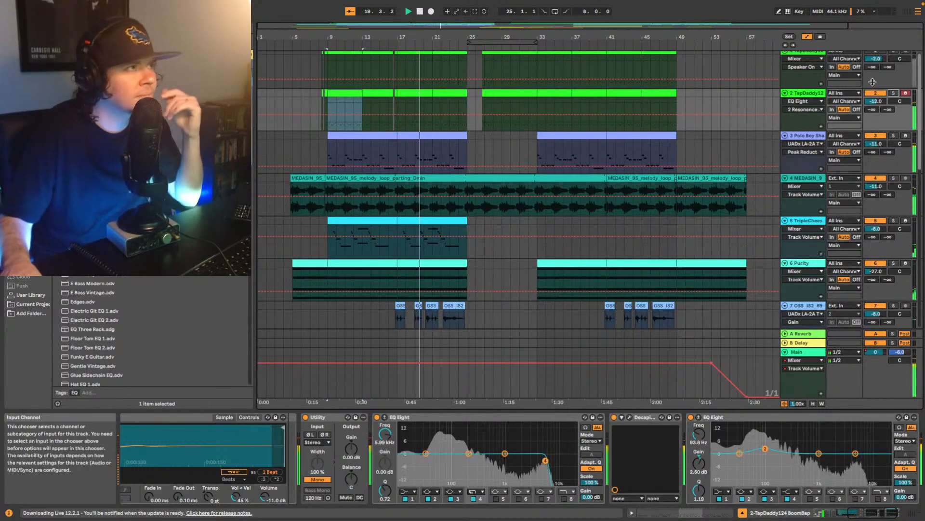
- Cut band 2 of the Polo Boy Shawty track's EQ Eight to -2.11 dB at about 91.8 Hz with Q 2.59
{"action": "left_click", "coordinate": [809, 136]}
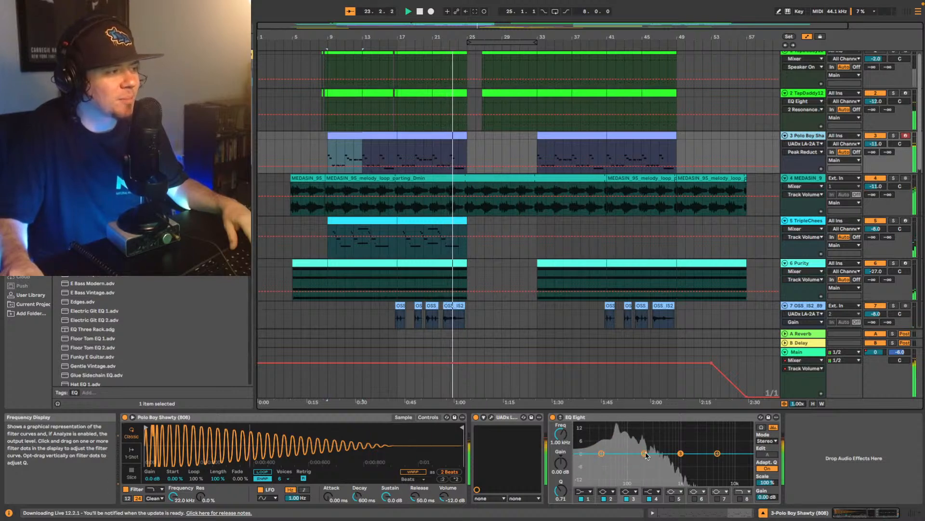
{"action": "left_click_drag", "start_coordinate": [644, 454], "coordinate": [643, 453]}
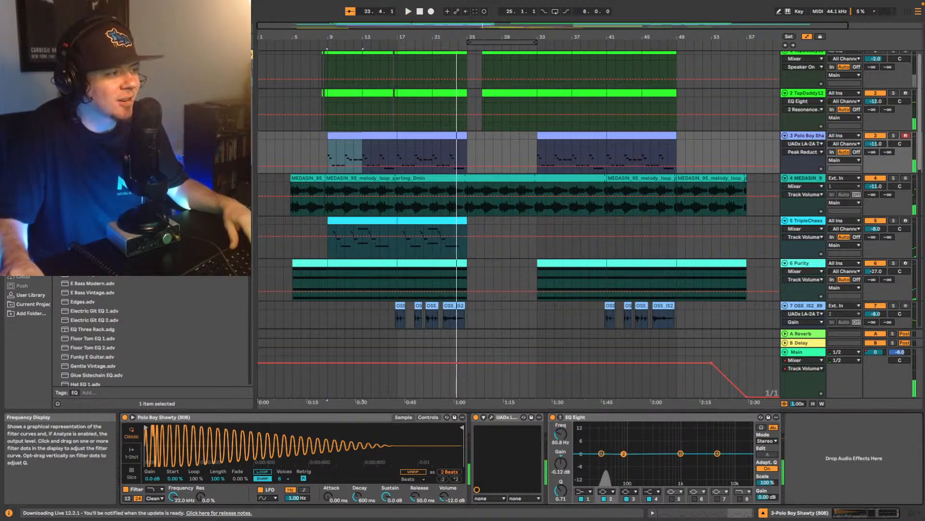
{"action": "left_click_drag", "start_coordinate": [560, 491], "coordinate": [561, 489]}
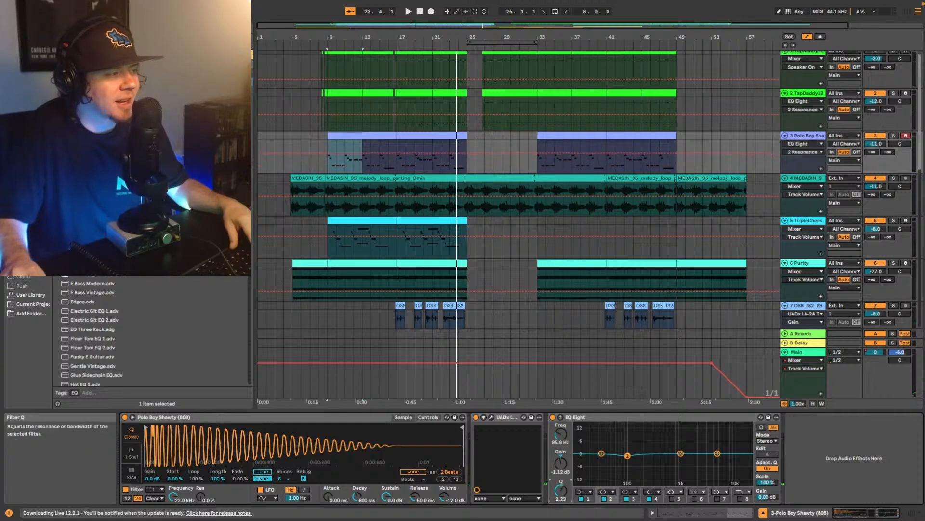
{"action": "left_click_drag", "start_coordinate": [627, 455], "coordinate": [623, 461]}
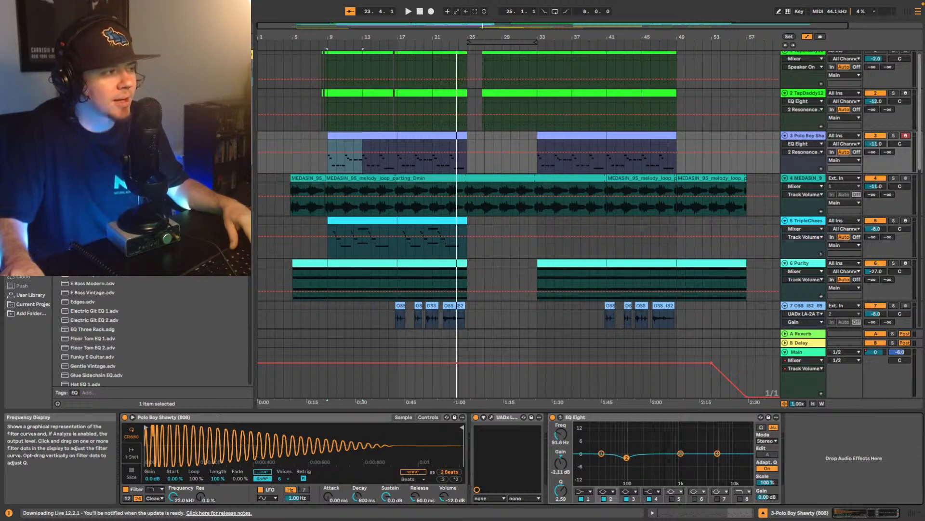
- Play from bar 9 and move the Polo Boy Shawty track's EQ Eight ahead of the LA-2A
{"action": "key", "text": "space"}
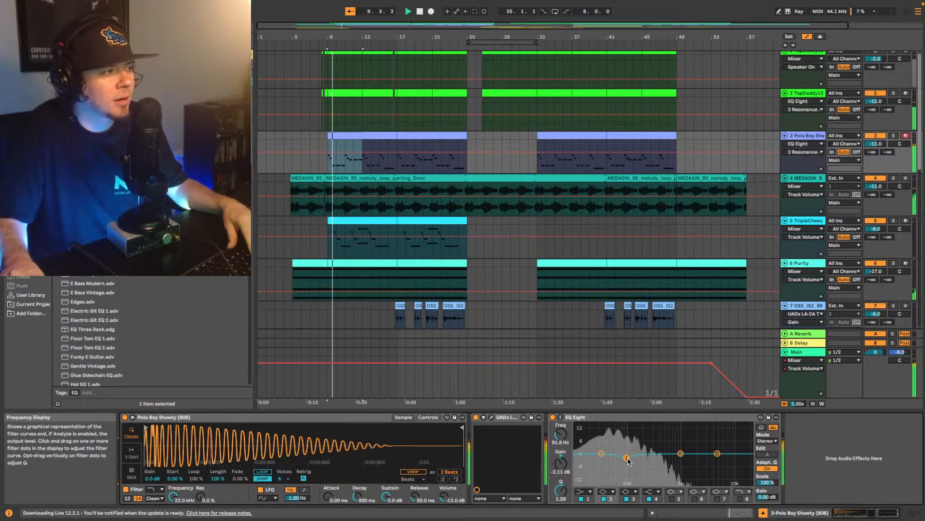
{"action": "left_click", "coordinate": [627, 418]}
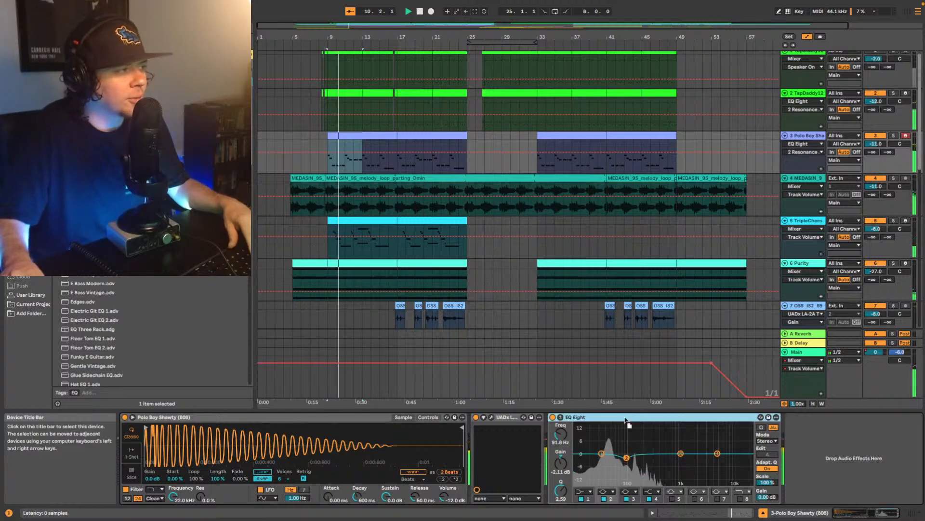
{"action": "left_click_drag", "start_coordinate": [504, 417], "coordinate": [500, 417]}
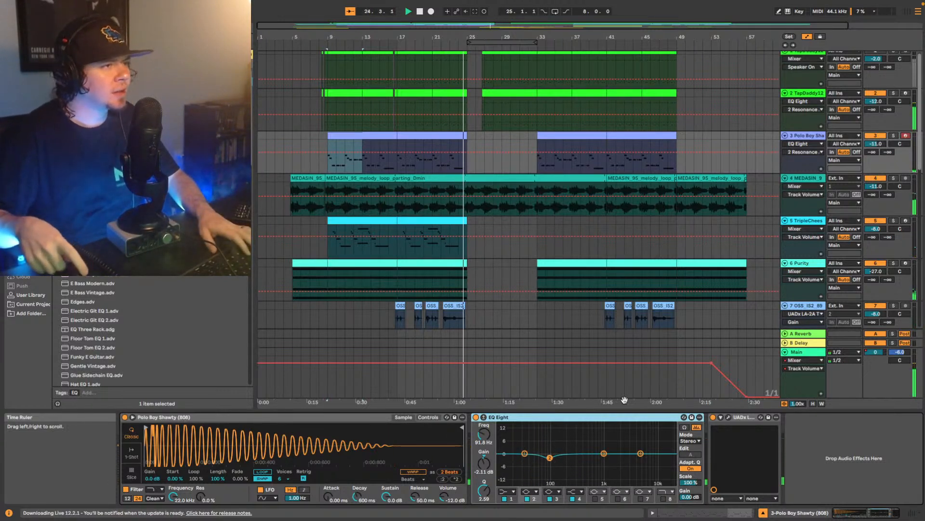
- Look through the tracks from Polo Boy Shawty down to track 16 while listening to the section up to bar 30
{"action": "scroll", "coordinate": [654, 227], "scroll_direction": "down", "scroll_amount": 3}
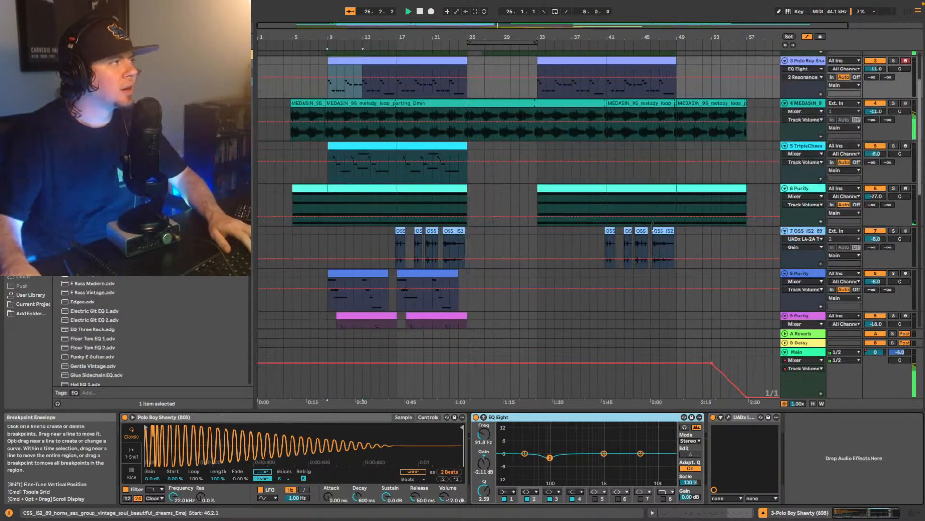
{"action": "scroll", "coordinate": [654, 226], "scroll_direction": "up", "scroll_amount": 3}
{"action": "scroll", "coordinate": [651, 250], "scroll_direction": "down", "scroll_amount": 3}
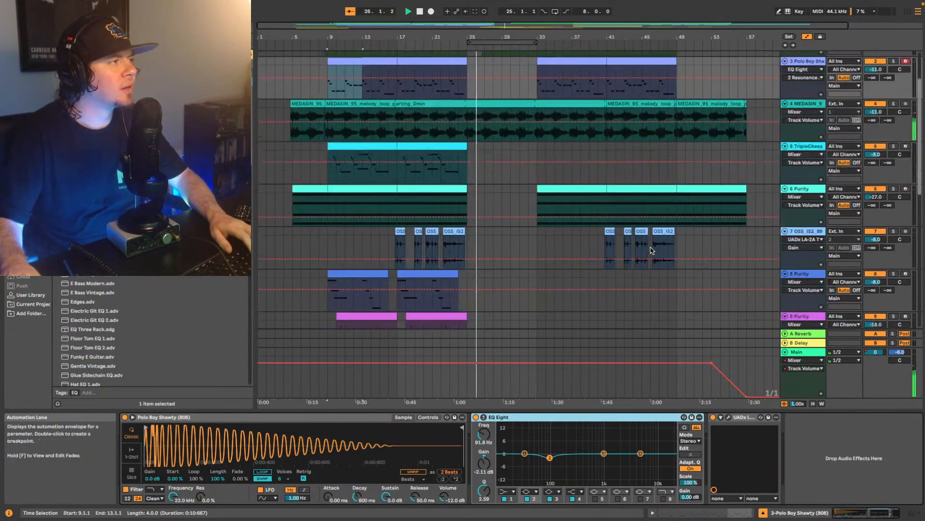
{"action": "scroll", "coordinate": [627, 266], "scroll_direction": "down", "scroll_amount": 4}
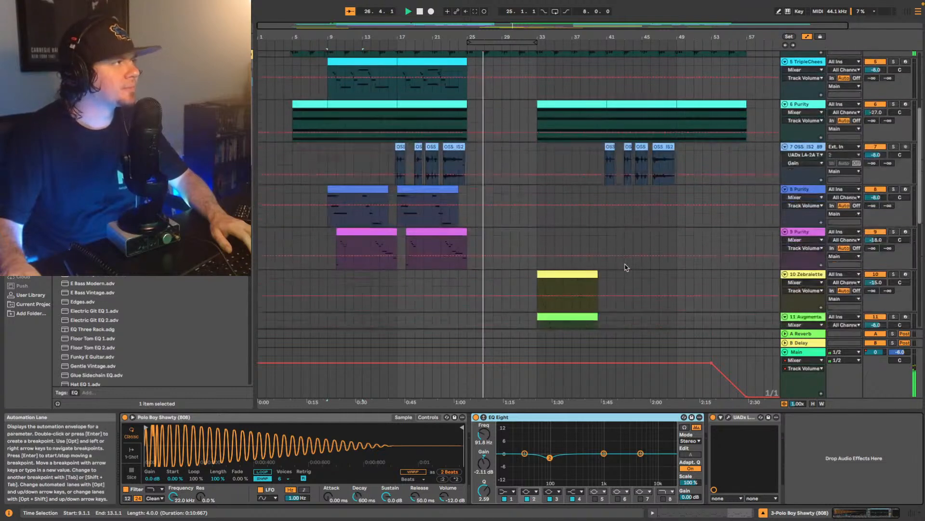
{"action": "scroll", "coordinate": [622, 261], "scroll_direction": "up", "scroll_amount": 4}
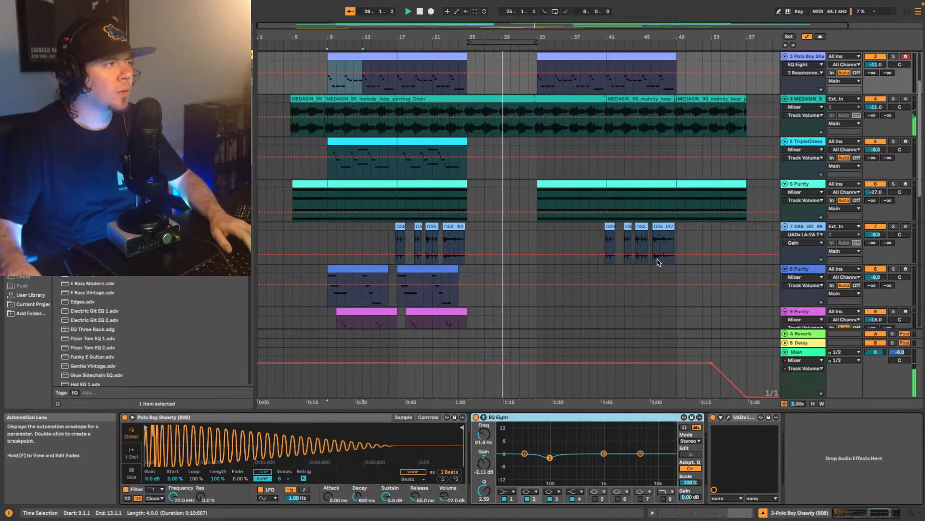
{"action": "scroll", "coordinate": [656, 261], "scroll_direction": "down", "scroll_amount": 5}
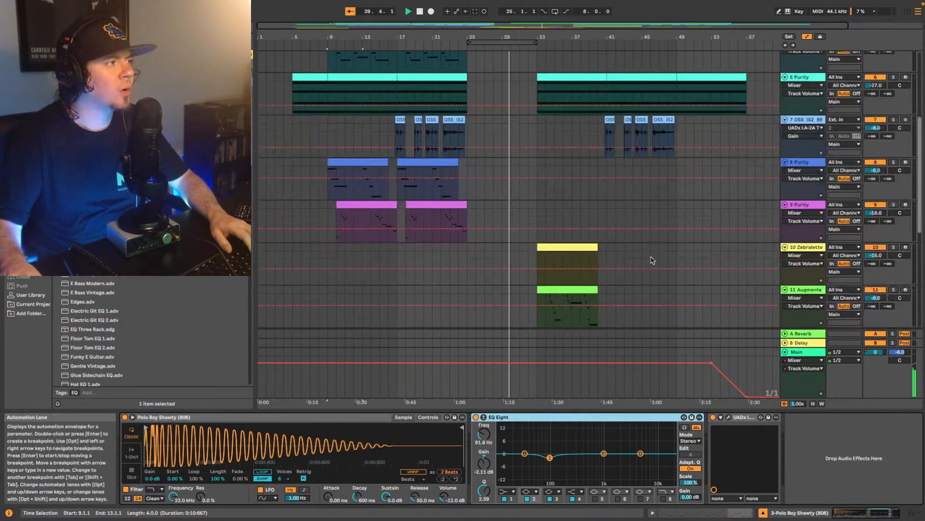
{"action": "scroll", "coordinate": [651, 260], "scroll_direction": "down", "scroll_amount": 8}
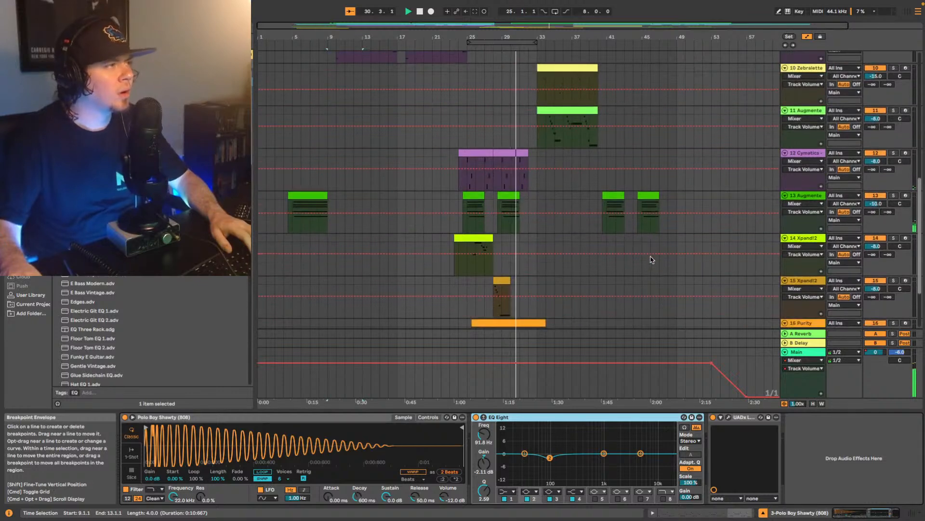
{"action": "key", "text": "space"}
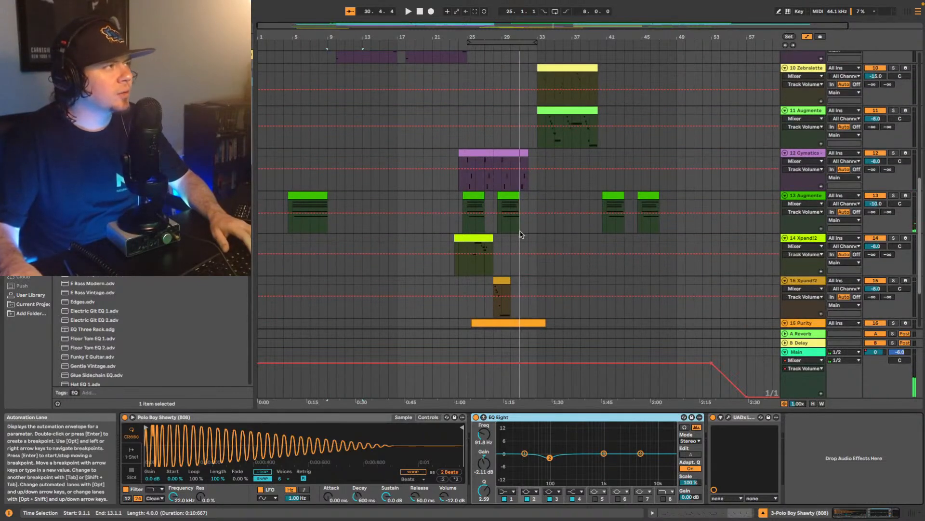
- Play the melodic section from bar 24, starting from the Augmented MALLETS track 13
{"action": "left_click", "coordinate": [501, 193]}
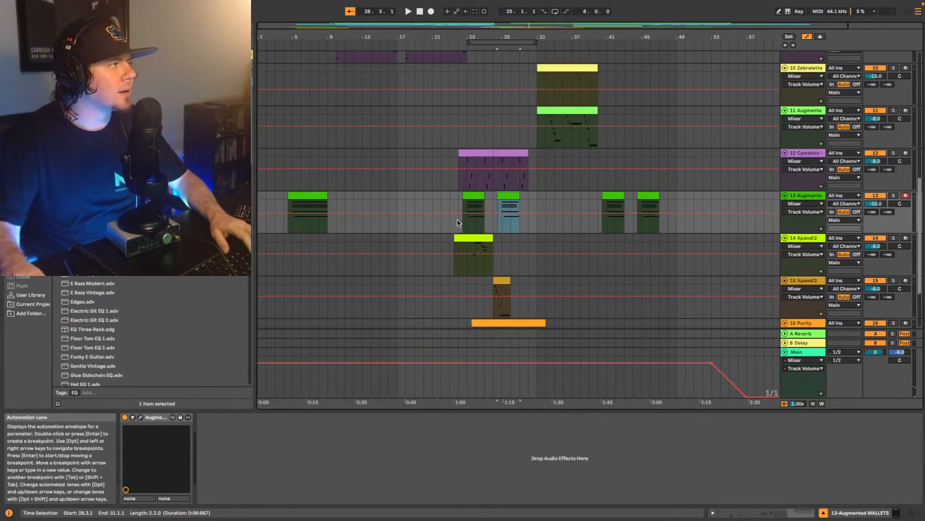
{"action": "left_click", "coordinate": [459, 212]}
{"action": "key", "text": "space"}
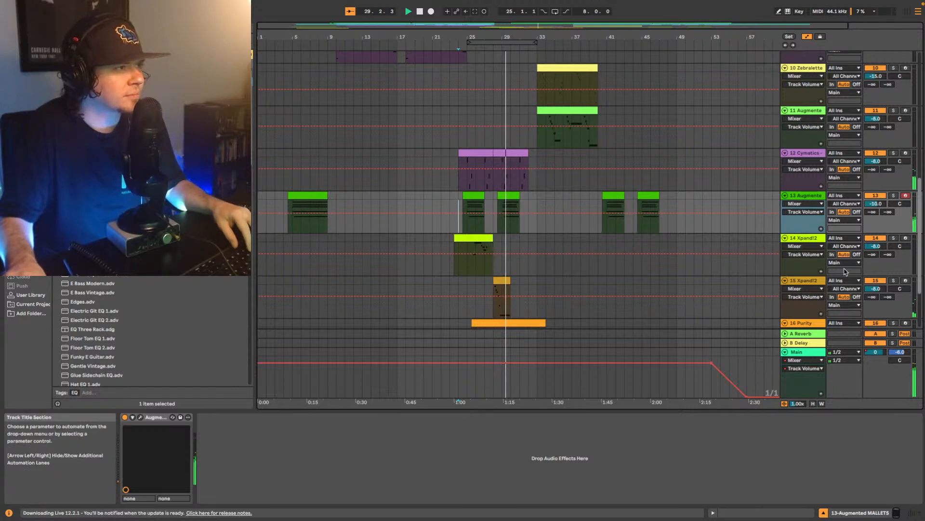
{"action": "key", "text": "space"}
- Try panning Xpand!2 track 14 to 17L while auditioning from bar 25, and return its pan to centre
{"action": "left_click", "coordinate": [467, 269]}
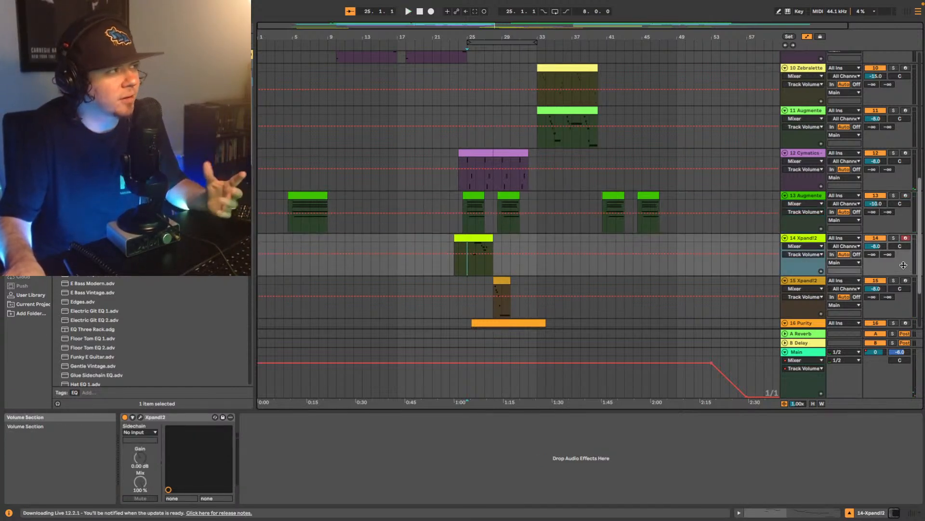
{"action": "left_click", "coordinate": [900, 245]}
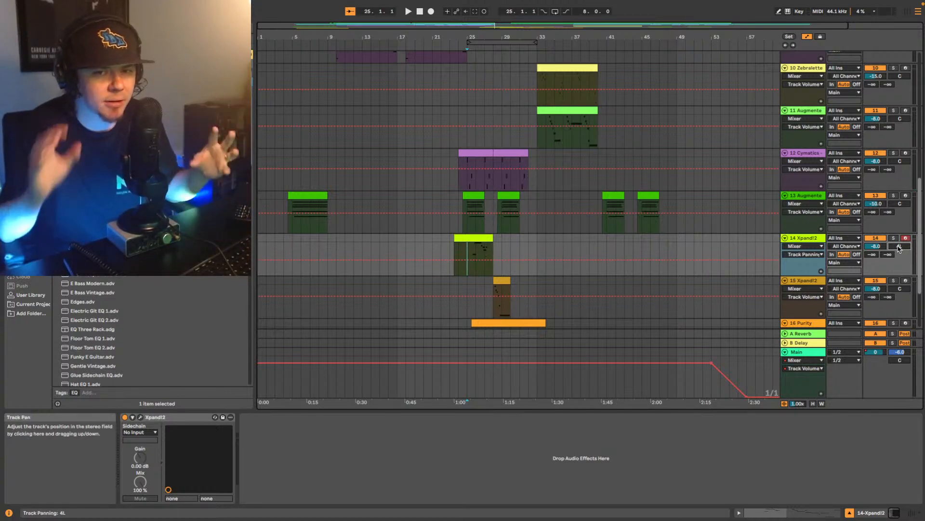
{"action": "key", "text": "space"}
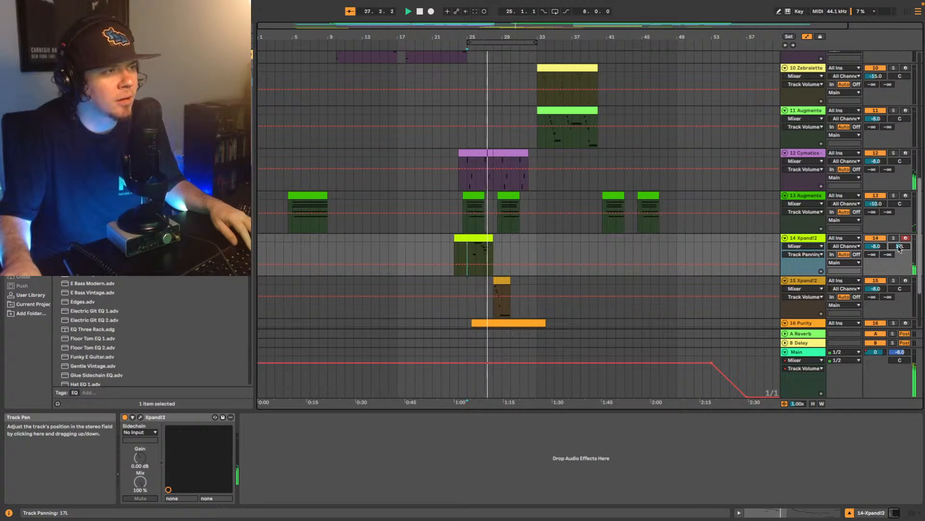
{"action": "key", "text": "space"}
{"action": "key", "text": "space"}
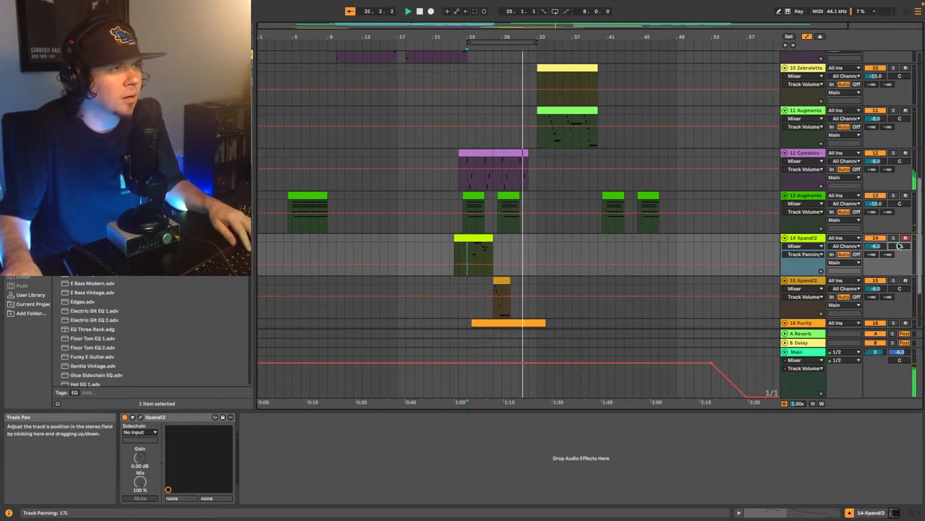
{"action": "key", "text": "space"}
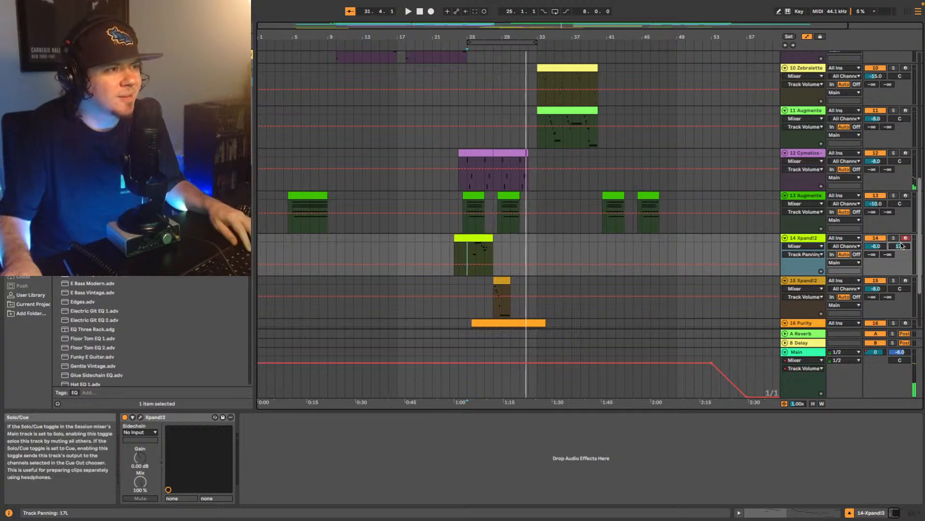
{"action": "left_click_drag", "start_coordinate": [900, 247], "coordinate": [900, 246]}
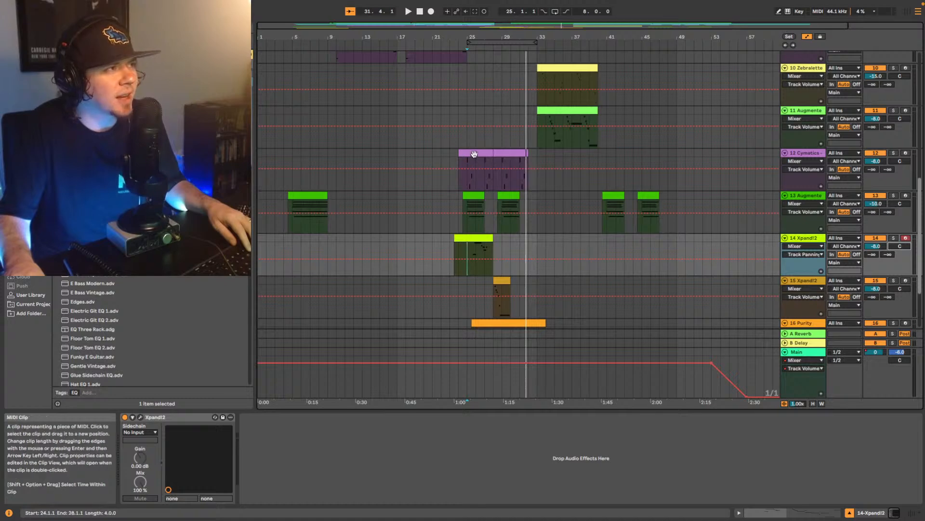
- Select the first Cymatics clip on track 12, play from bar 24 and pan the track to 5L
{"action": "left_click", "coordinate": [474, 154]}
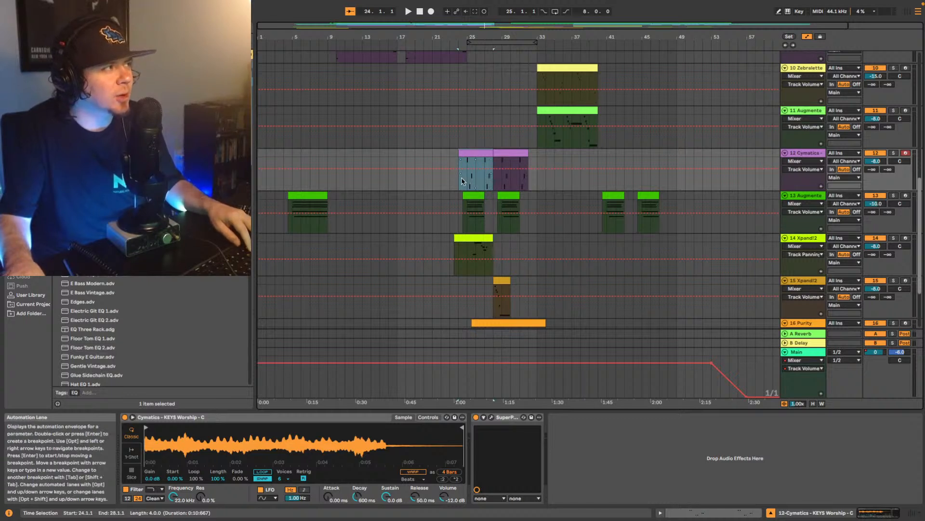
{"action": "key", "text": "space"}
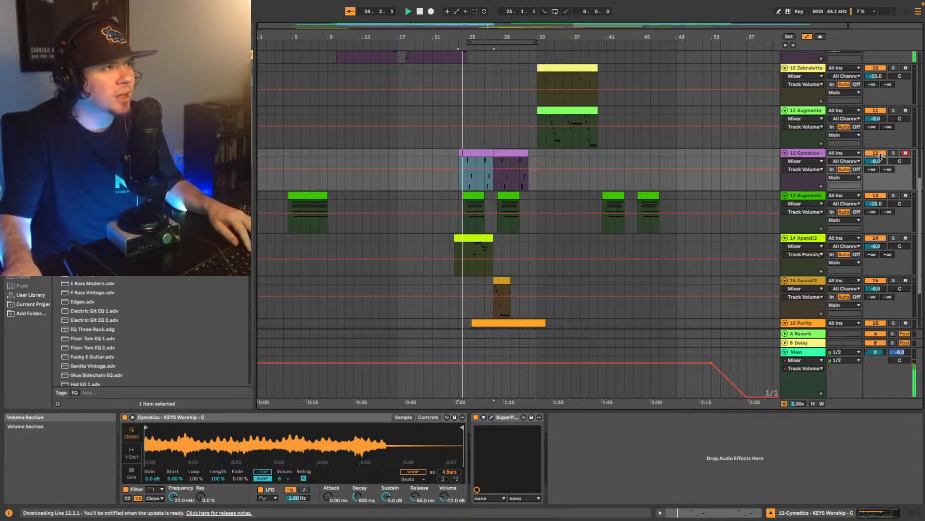
{"action": "left_click_drag", "start_coordinate": [900, 161], "coordinate": [899, 162]}
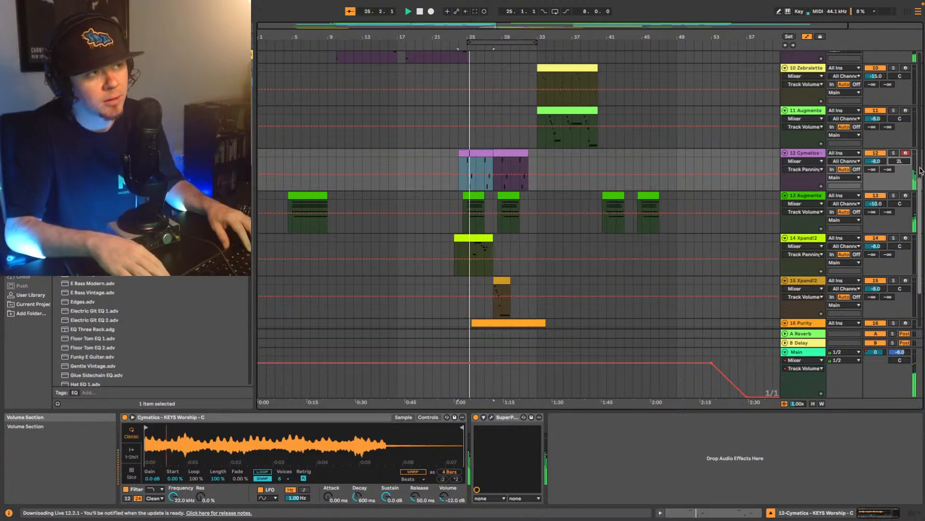
{"action": "key", "text": "Down"}
{"action": "key", "text": "Down"}
{"action": "key", "text": "Down"}
{"action": "key", "text": "Down"}
{"action": "key", "text": "Down"}
{"action": "key", "text": "Down"}
{"action": "key", "text": "Down"}
{"action": "key", "text": "space"}
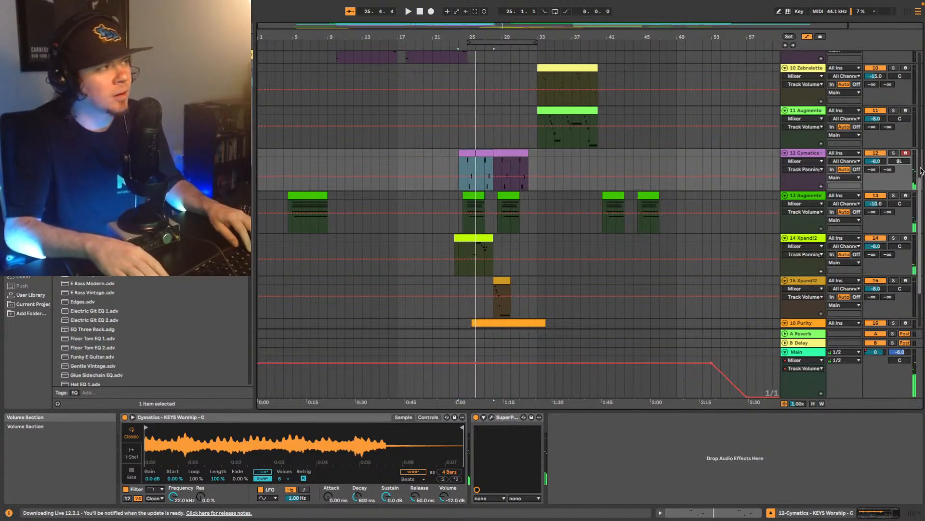
- Replay from bar 24 and fine-tune the Cymatics track's pan, trying 10L and settling on 6L
{"action": "key", "text": "space"}
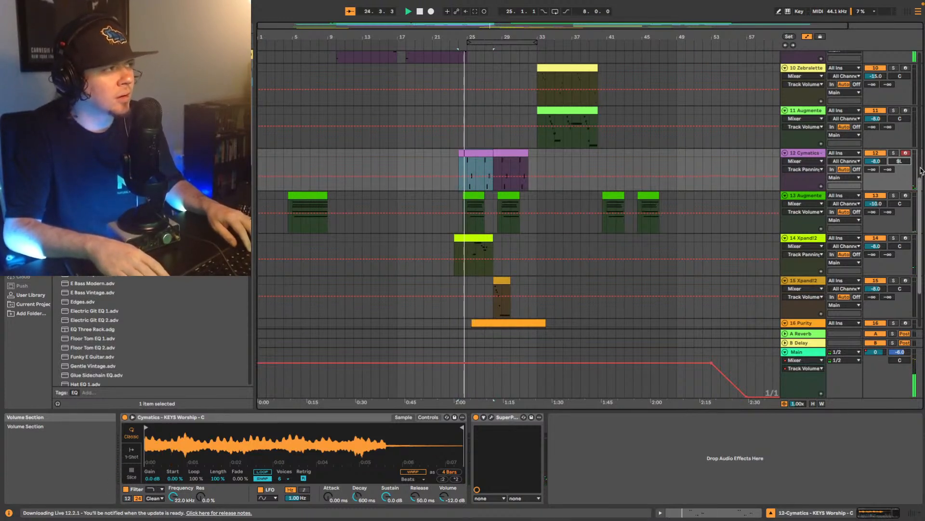
{"action": "key", "text": "Down"}
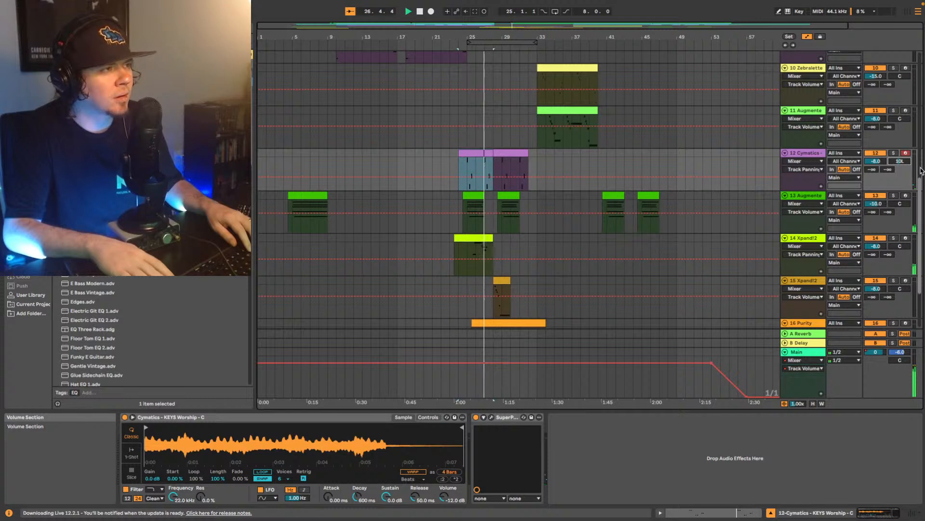
{"action": "key", "text": "Up"}
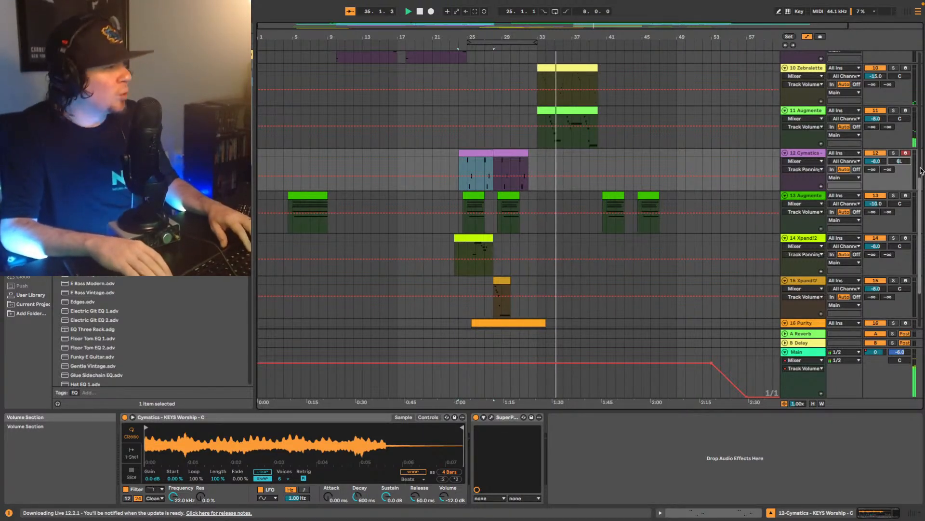
- Replay from bar 24 and inspect the UADx LA-2A compressor on the MEDASIN melody loop track 4
{"action": "key", "text": "space"}
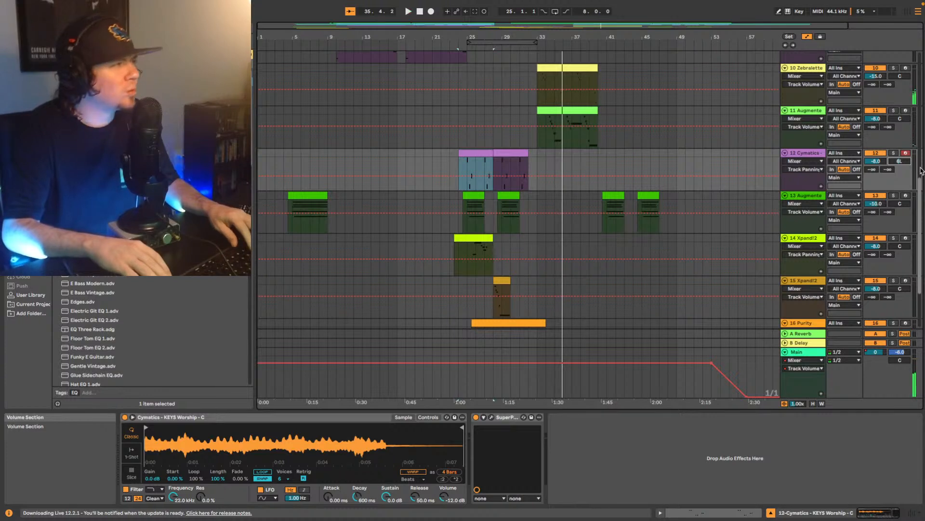
{"action": "key", "text": "space"}
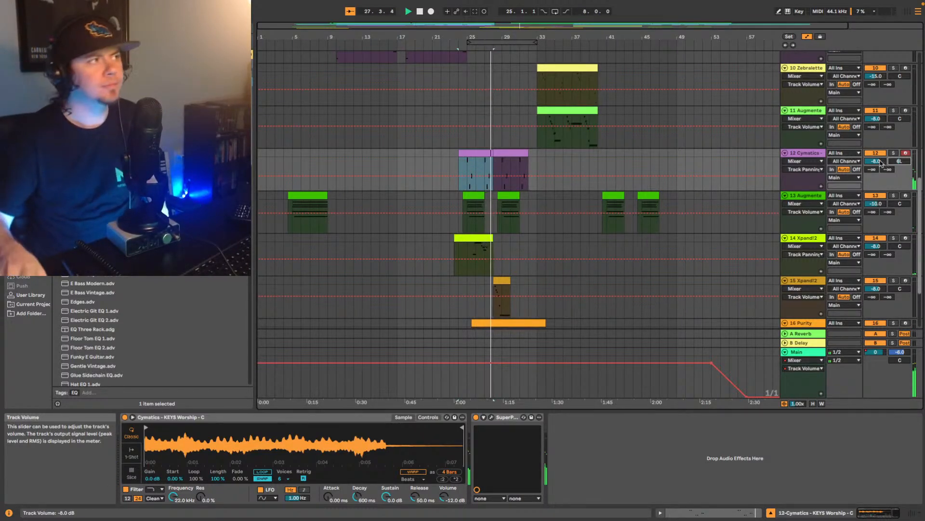
{"action": "scroll", "coordinate": [681, 172], "scroll_direction": "up", "scroll_amount": 10}
{"action": "scroll", "coordinate": [681, 173], "scroll_direction": "up", "scroll_amount": 3}
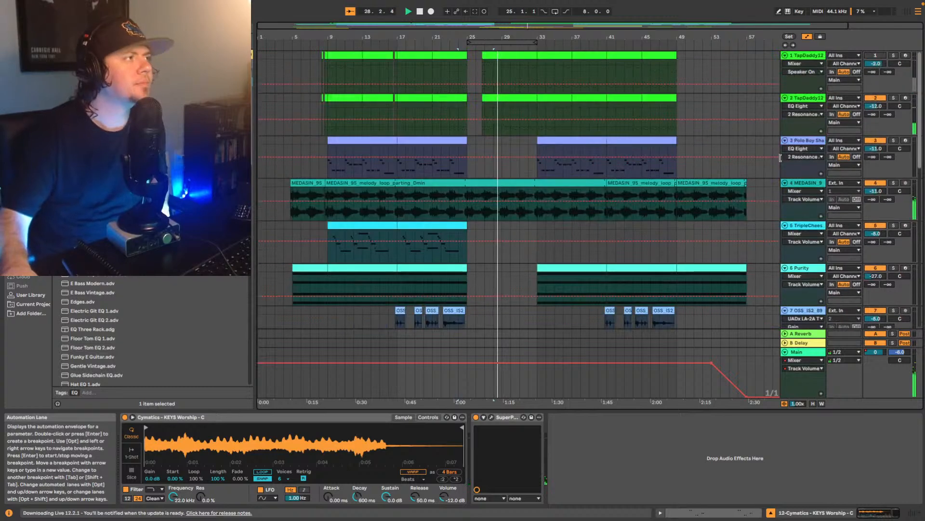
{"action": "left_click", "coordinate": [818, 192]}
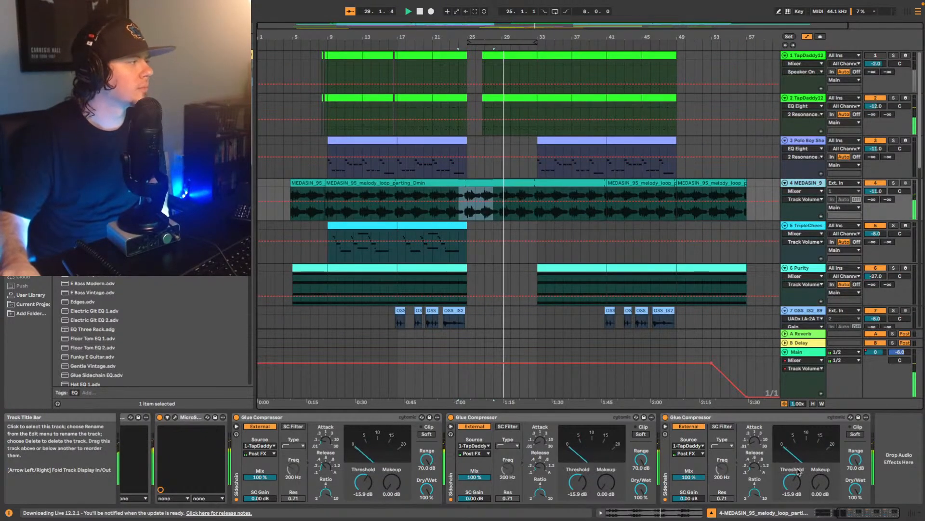
{"action": "scroll", "coordinate": [442, 447], "scroll_direction": "left", "scroll_amount": 5}
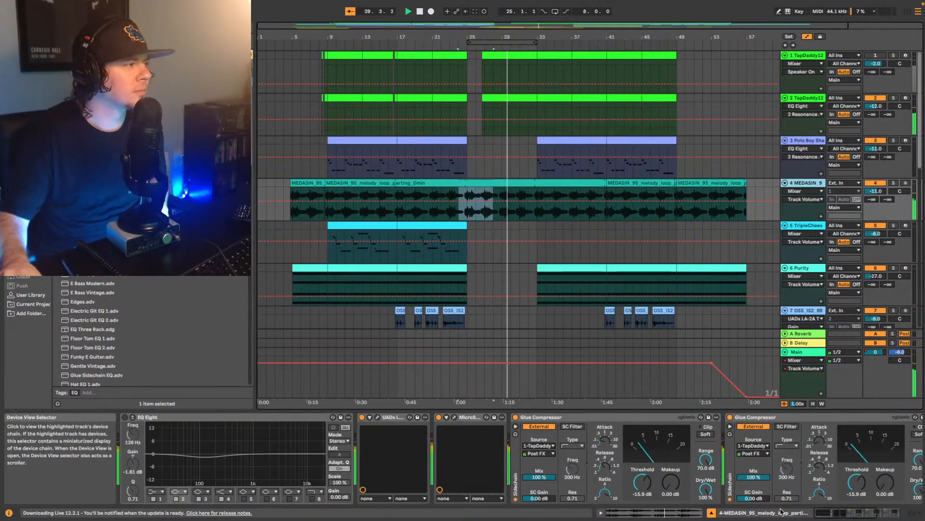
{"action": "left_click", "coordinate": [377, 417]}
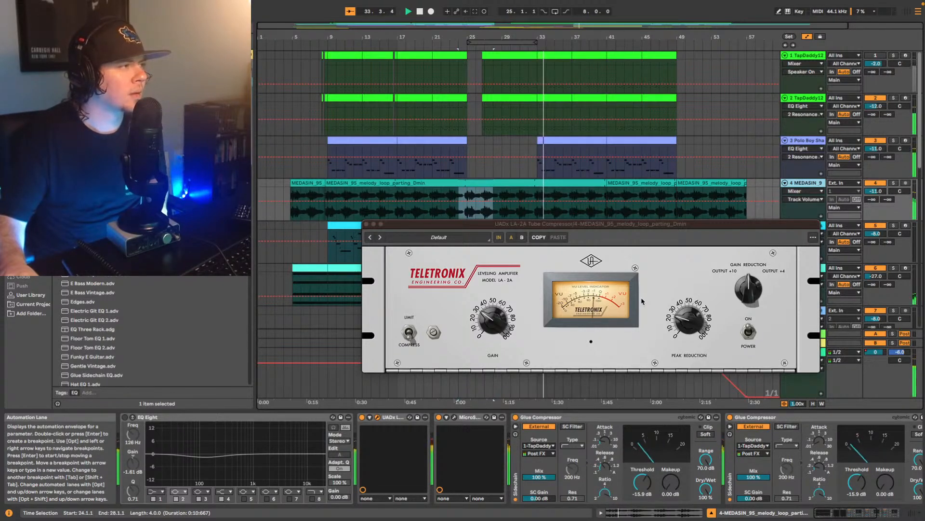
{"action": "left_click", "coordinate": [366, 224]}
- Select the horns track 7, focus on its clips around bars 17 to 24 and play from the first one
{"action": "scroll", "coordinate": [654, 254], "scroll_direction": "down", "scroll_amount": 6}
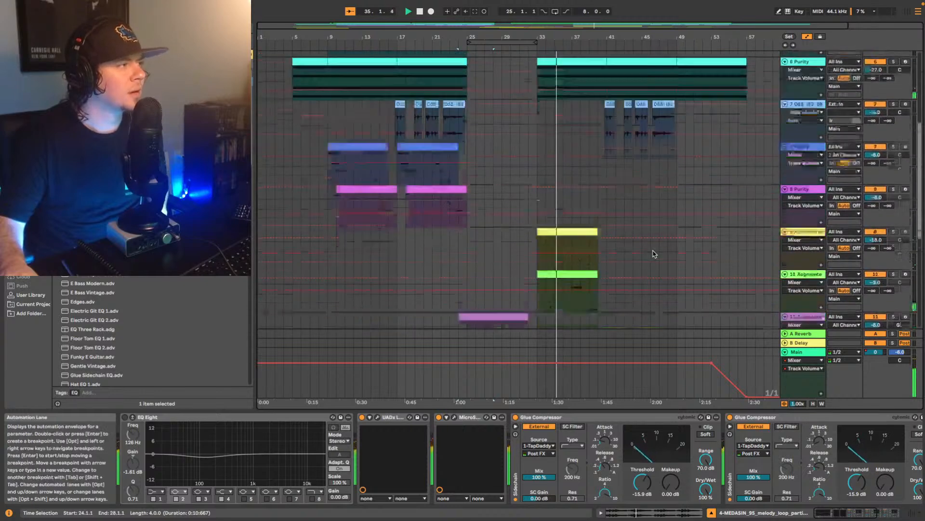
{"action": "scroll", "coordinate": [655, 254], "scroll_direction": "down", "scroll_amount": 3}
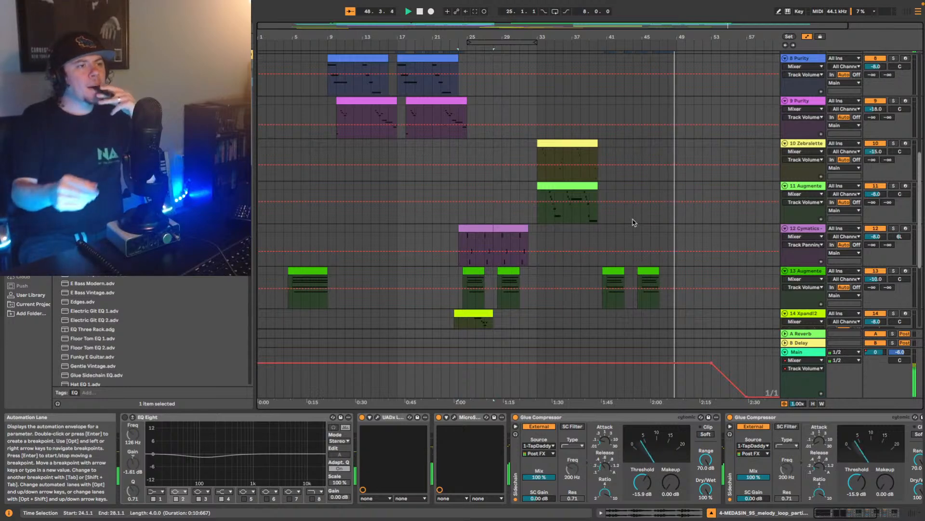
{"action": "scroll", "coordinate": [580, 193], "scroll_direction": "up", "scroll_amount": 6}
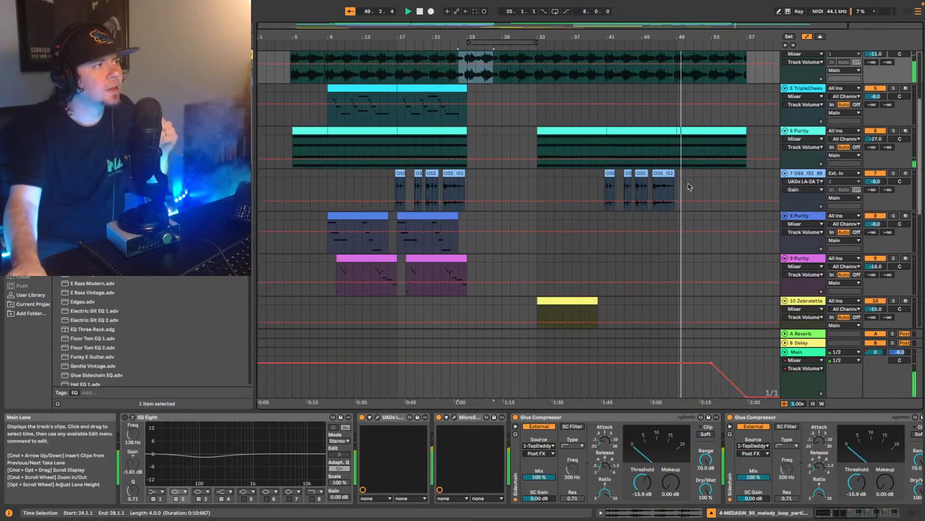
{"action": "left_click", "coordinate": [797, 178]}
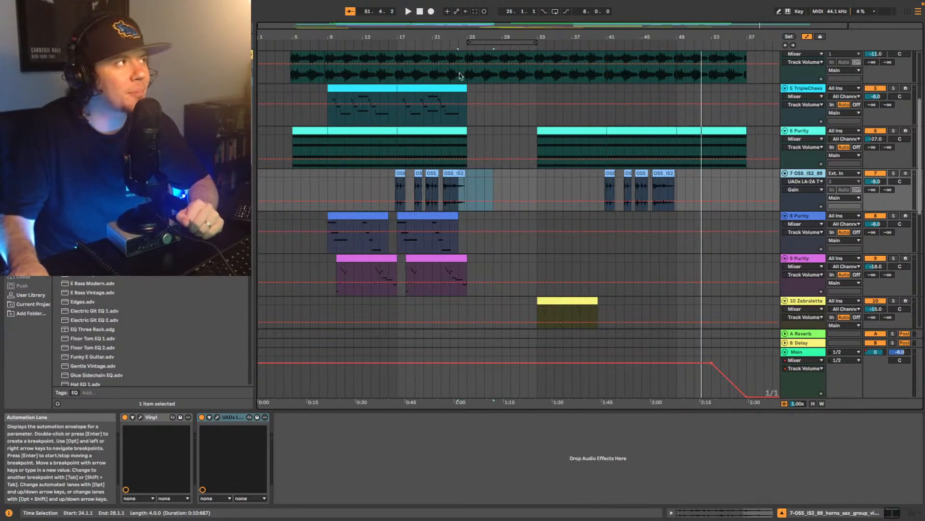
{"action": "left_click_drag", "start_coordinate": [464, 26], "coordinate": [282, 225]}
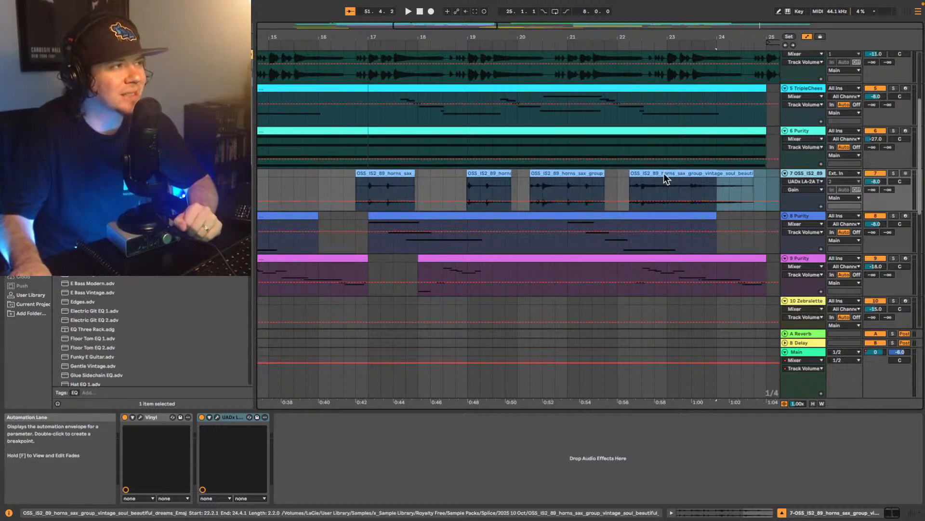
{"action": "left_click", "coordinate": [392, 194]}
{"action": "key", "text": "space"}
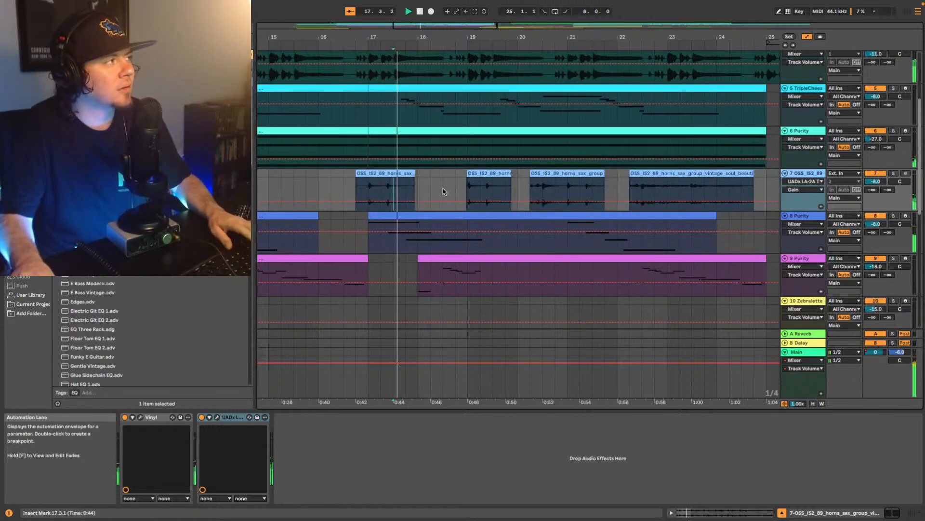
- Briefly solo the horns track during playback and search the browser for "vocal"
{"action": "left_click", "coordinate": [893, 173]}
{"action": "key", "text": "space"}
{"action": "key", "text": "space"}
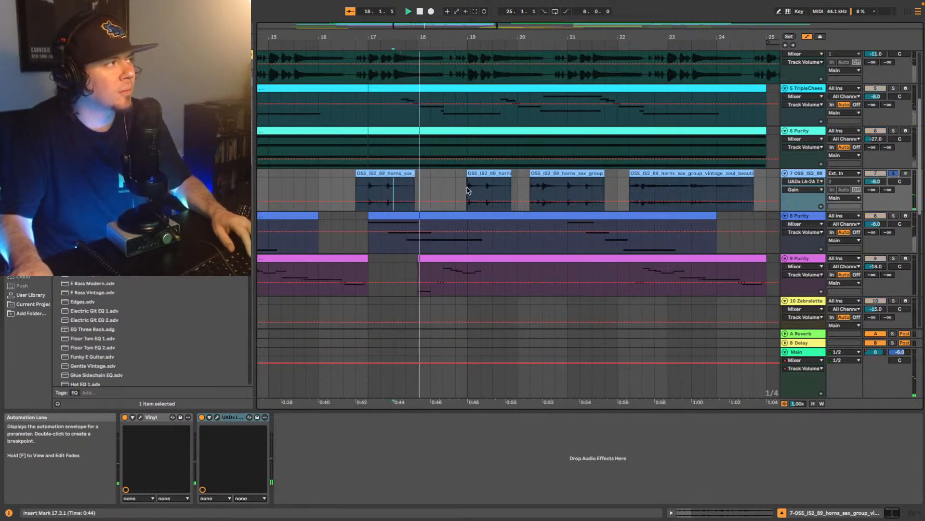
{"action": "left_click", "coordinate": [894, 173]}
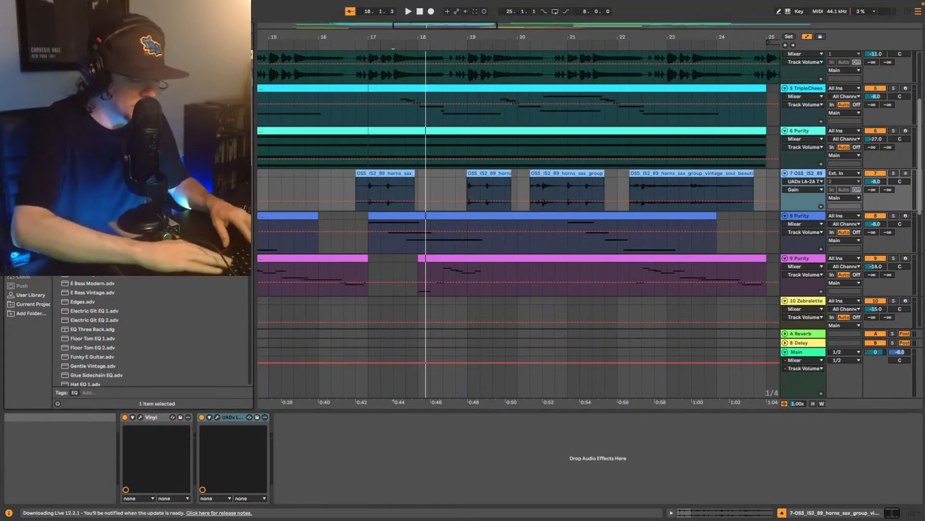
{"action": "type", "text": "vocal"}
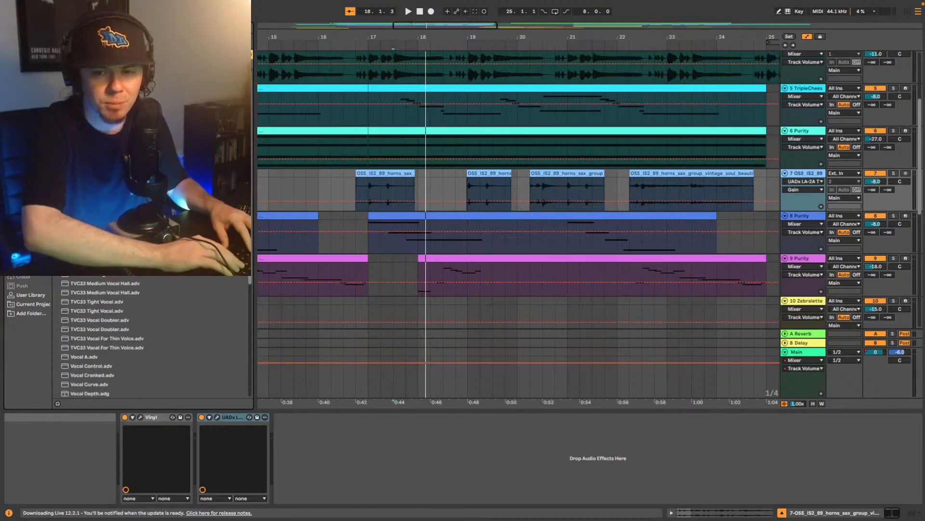
{"action": "type", "text": "s"}
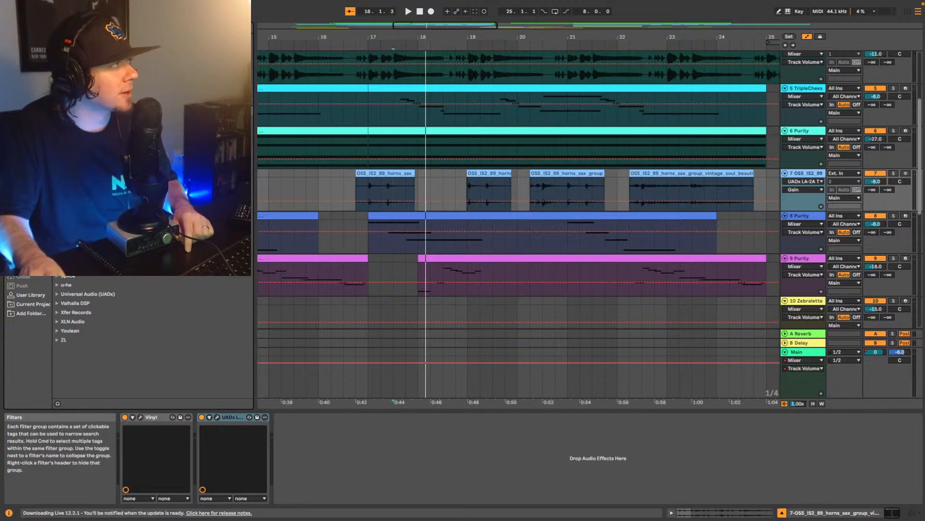
- Replay the horns from bar 17 and solo track 7
{"action": "left_click", "coordinate": [364, 188]}
{"action": "key", "text": "space"}
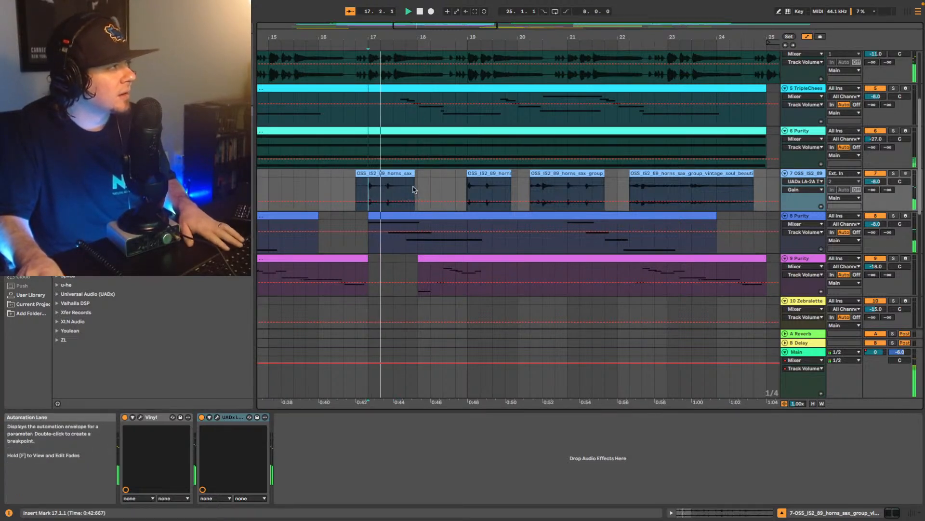
{"action": "left_click", "coordinate": [893, 174]}
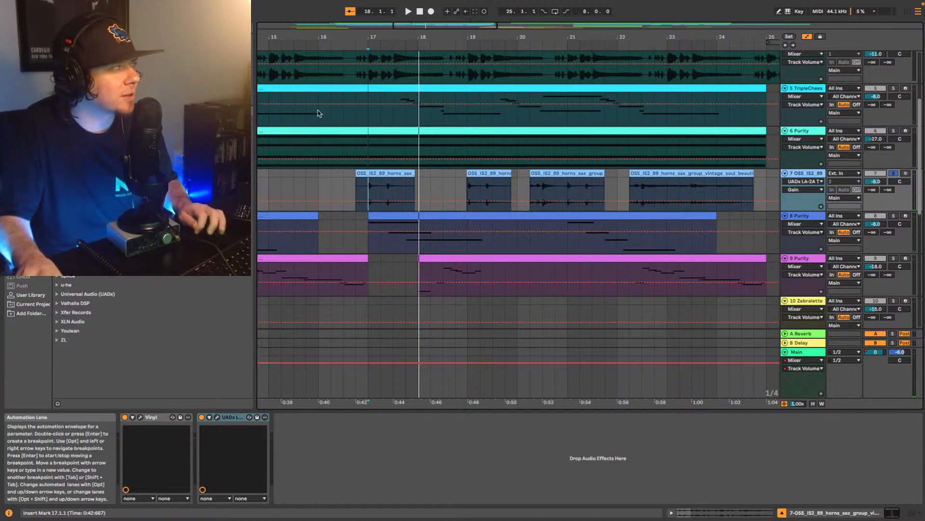
- Find the Vocal Pop Hall reverb in the browser and add it after the LA-2A on the horns track
{"action": "left_click", "coordinate": [130, 28]}
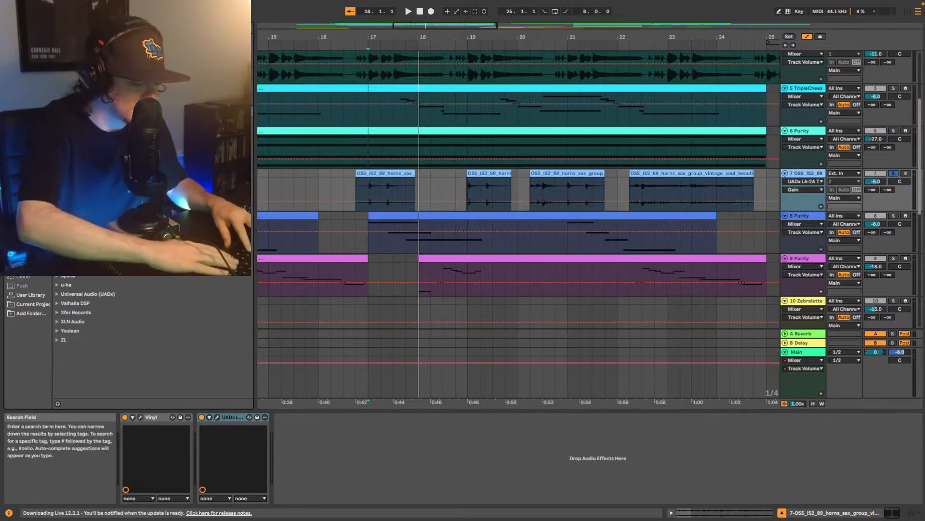
{"action": "type", "text": "val"}
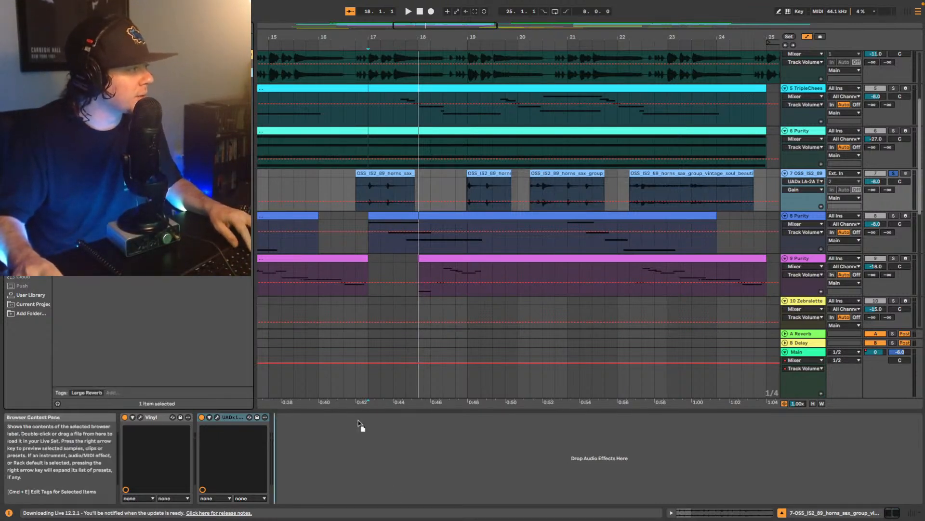
{"action": "left_click_drag", "start_coordinate": [337, 456], "coordinate": [346, 448]}
- Set the Vocal Pop Hall's Dry/Wet to 16% while auditioning the soloed horns, and unsolo them to hear the full mix
{"action": "left_click", "coordinate": [562, 490]}
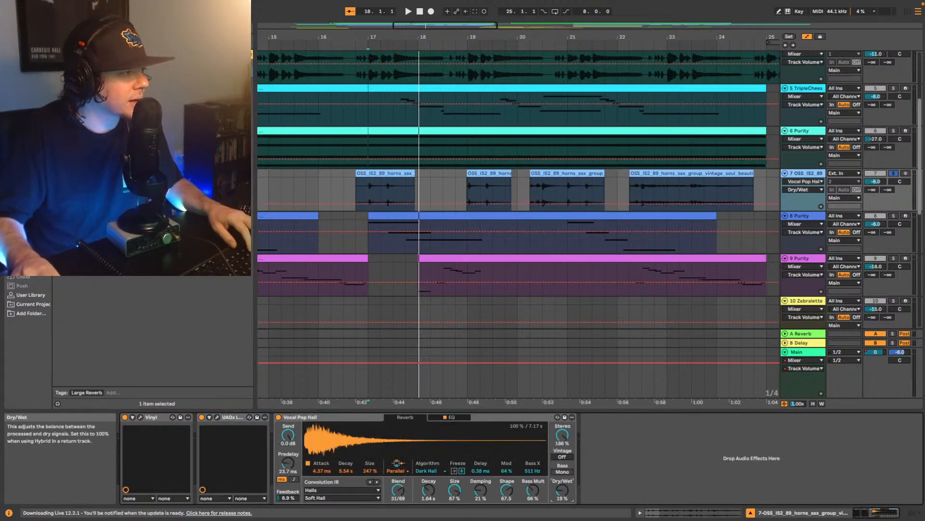
{"action": "key", "text": "space"}
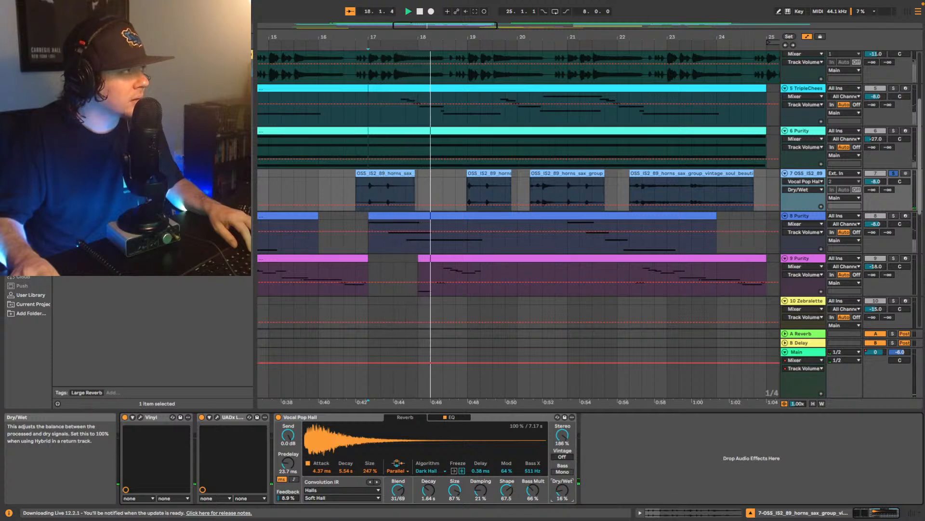
{"action": "key", "text": "space"}
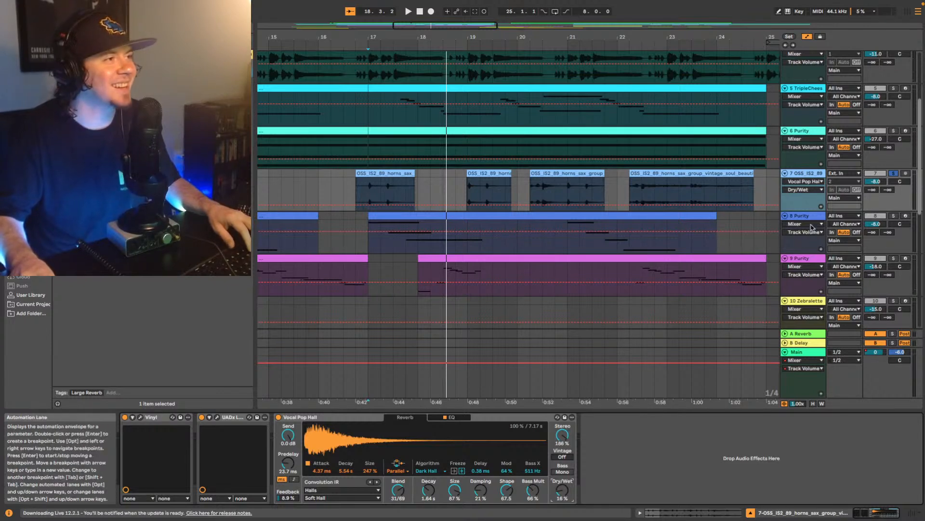
{"action": "left_click", "coordinate": [892, 174]}
{"action": "key", "text": "space"}
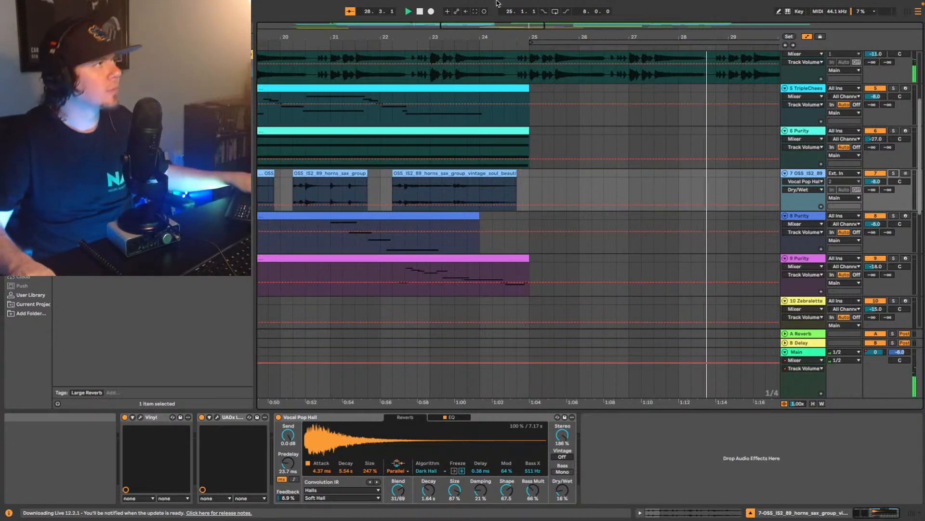
- Set the Cymatics track 12's volume to -9 dB, replay from bar 24 and lower it further to -10 dB
{"action": "left_click_drag", "start_coordinate": [568, 37], "coordinate": [567, 10]}
{"action": "scroll", "coordinate": [569, 206], "scroll_direction": "down", "scroll_amount": 7}
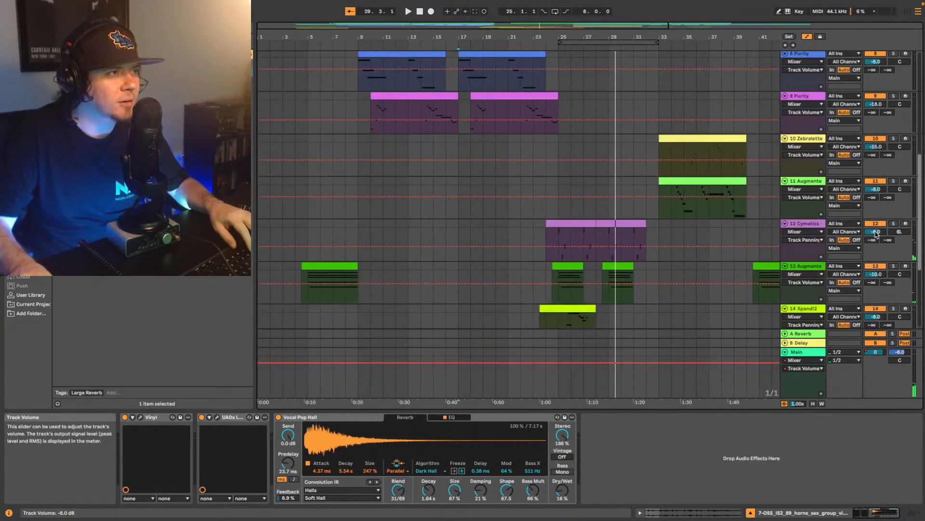
{"action": "type", "text": "-9"}
{"action": "key", "text": "Return"}
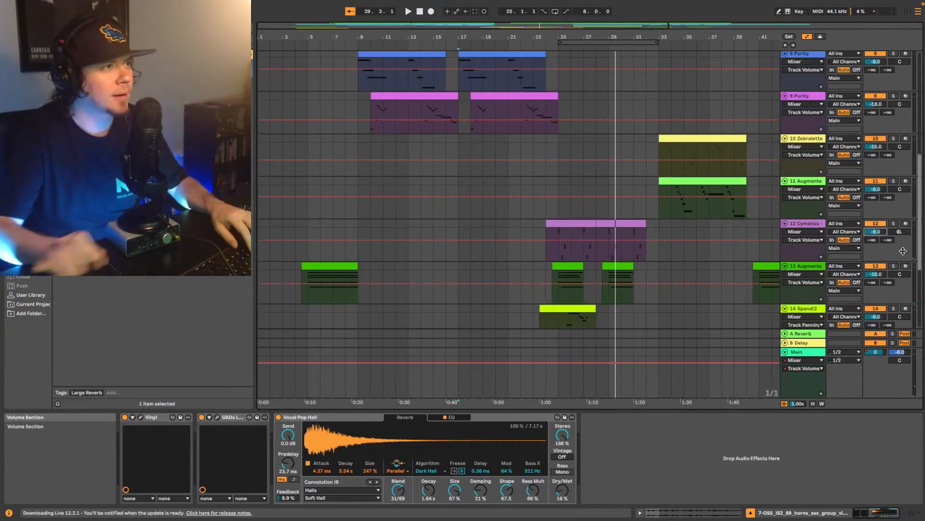
{"action": "left_click", "coordinate": [604, 258]}
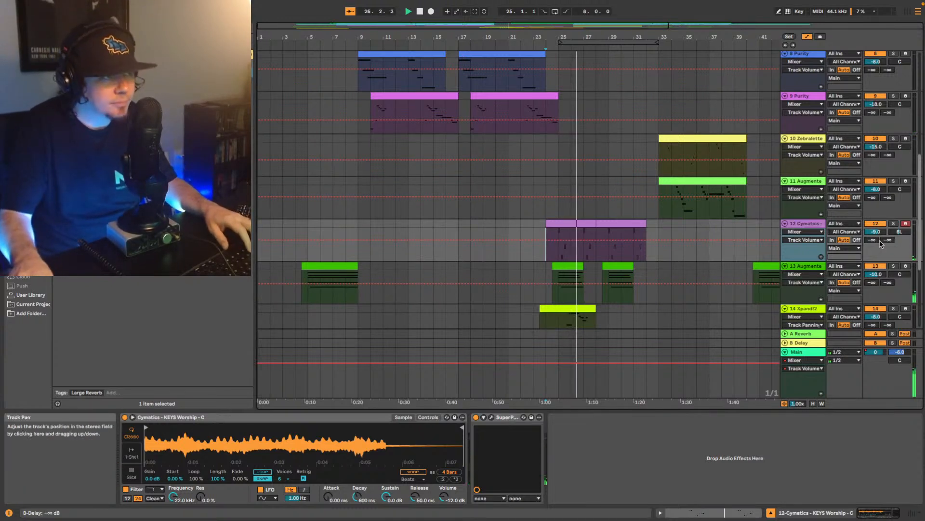
{"action": "scroll", "coordinate": [876, 236], "scroll_direction": "down", "scroll_amount": 1}
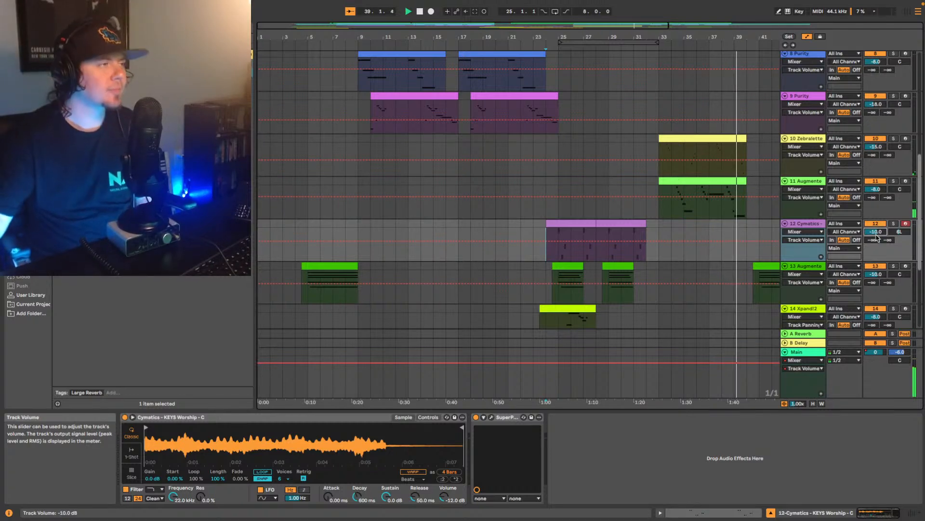
- Listen through the rest of the arrangement from about bar 39, reviewing the tracks and the main volume fade-out
{"action": "scroll", "coordinate": [574, 58], "scroll_direction": "down", "scroll_amount": 5}
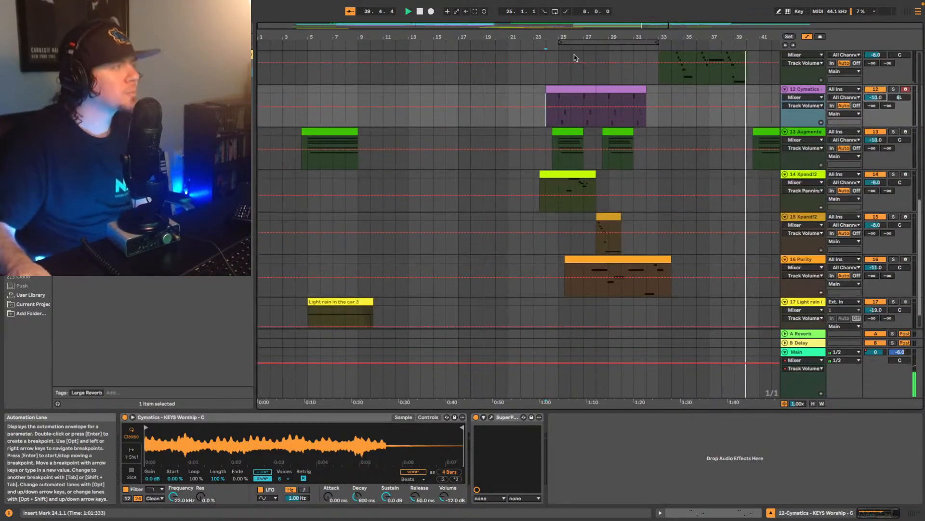
{"action": "double_click", "coordinate": [739, 24]}
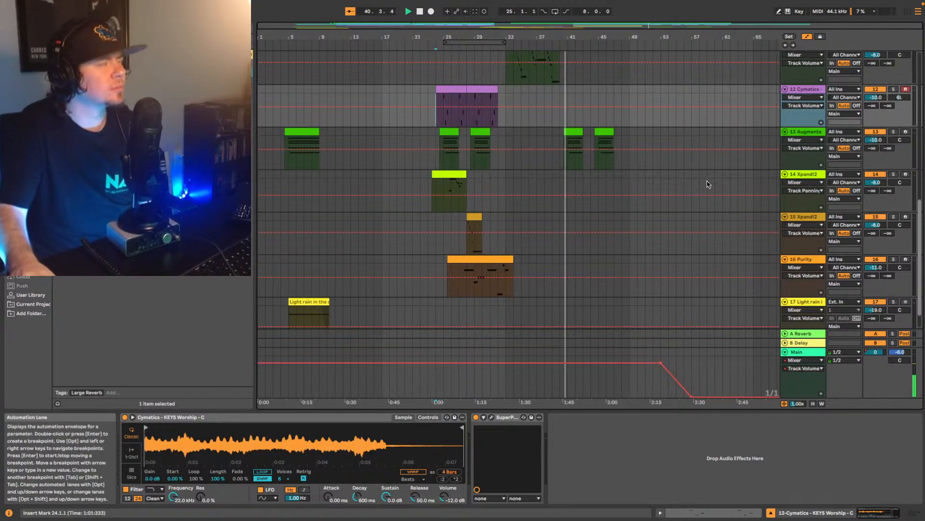
{"action": "scroll", "coordinate": [607, 202], "scroll_direction": "up", "scroll_amount": 15}
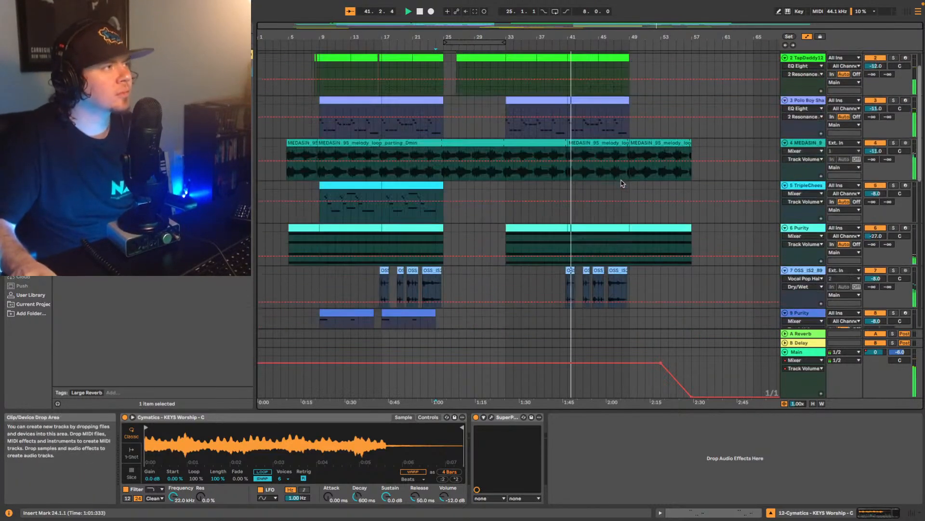
{"action": "scroll", "coordinate": [612, 190], "scroll_direction": "down", "scroll_amount": 3}
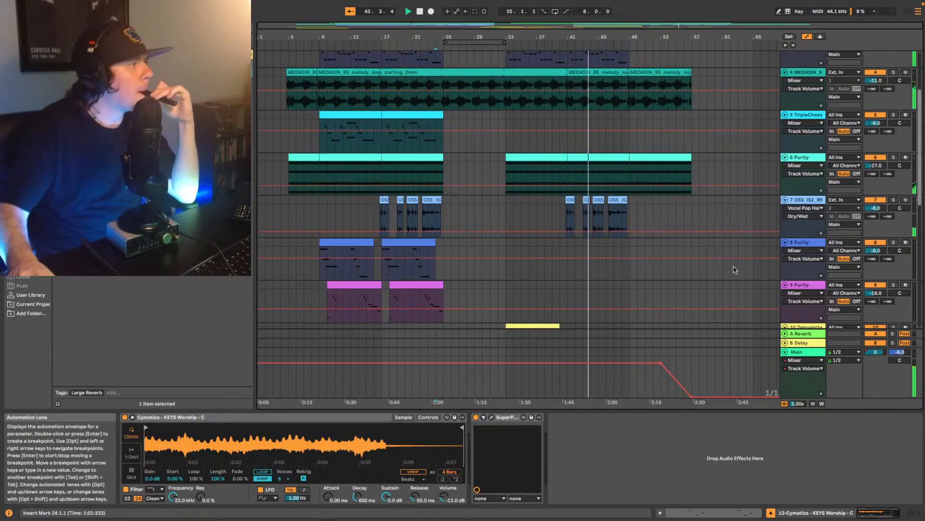
{"action": "scroll", "coordinate": [733, 271], "scroll_direction": "down", "scroll_amount": 2}
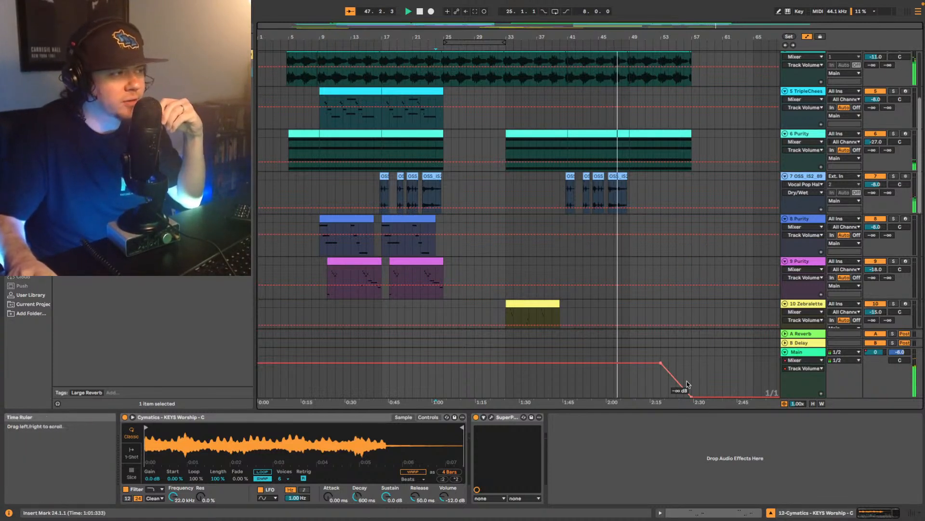
{"action": "mouse_move", "coordinate": [692, 394]}
{"action": "scroll", "coordinate": [701, 280], "scroll_direction": "up", "scroll_amount": 5}
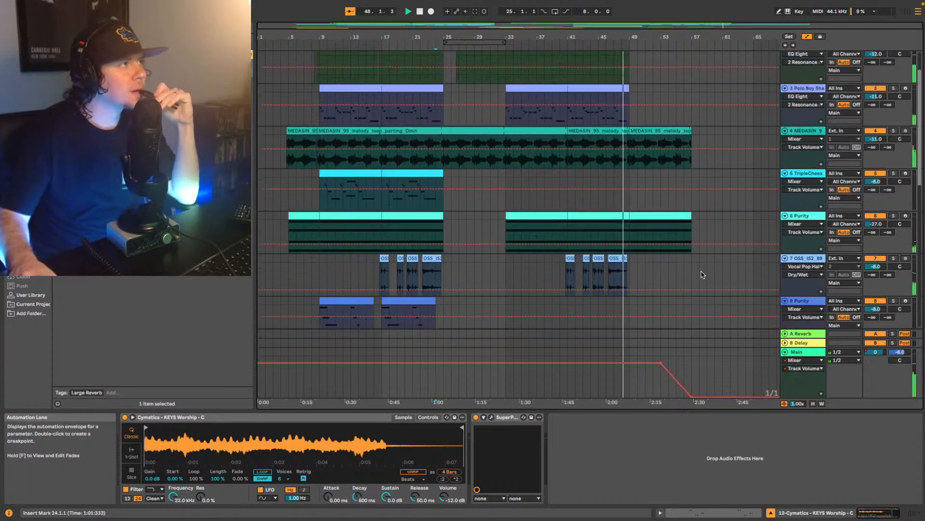
{"action": "scroll", "coordinate": [703, 280], "scroll_direction": "down", "scroll_amount": 1}
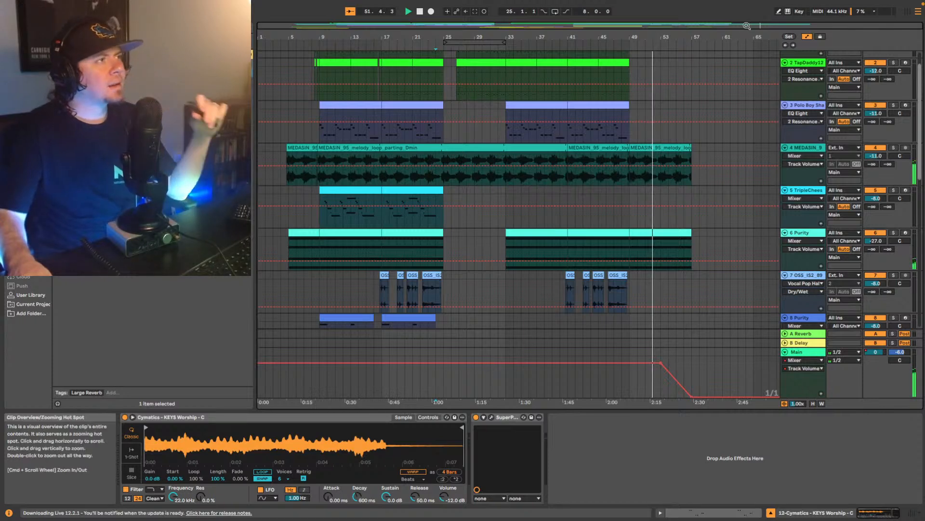
- Reshape the Main track's volume fade-out near bar 53 to start more gradually, and play from bar 53 to check the ending
{"action": "left_click_drag", "start_coordinate": [746, 26], "coordinate": [657, 244]}
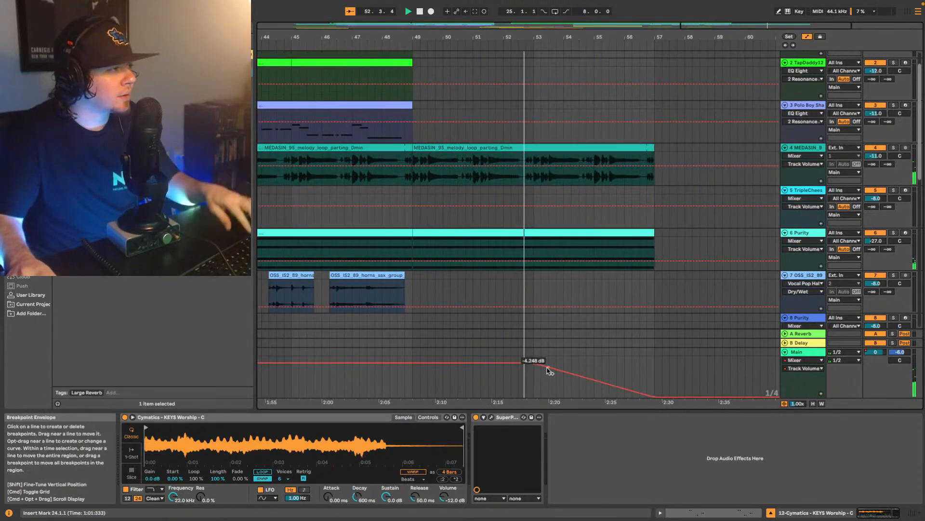
{"action": "left_click_drag", "start_coordinate": [547, 368], "coordinate": [579, 369]}
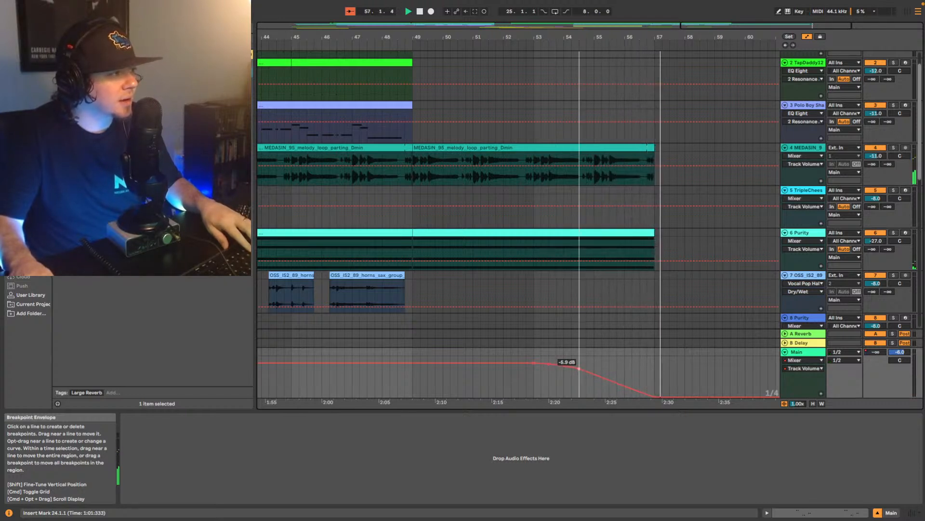
{"action": "left_click", "coordinate": [533, 389]}
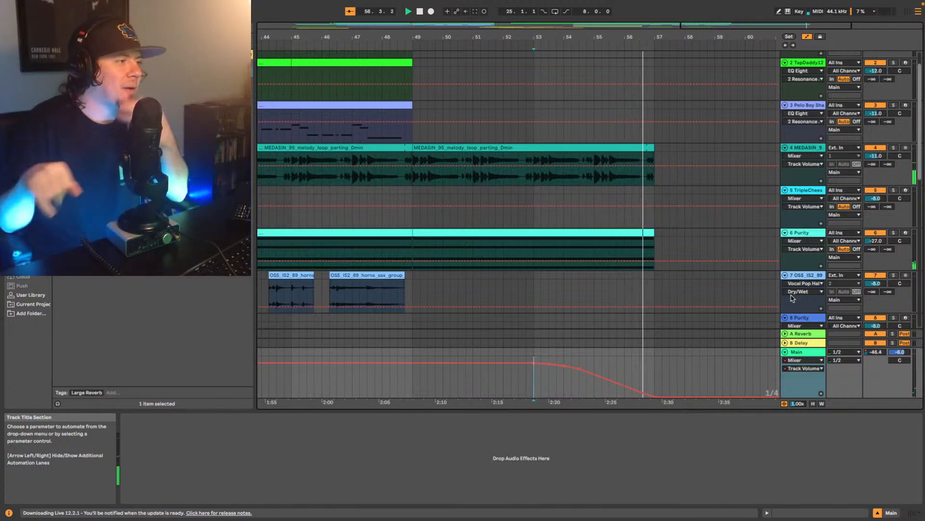
{"action": "key", "text": "space"}
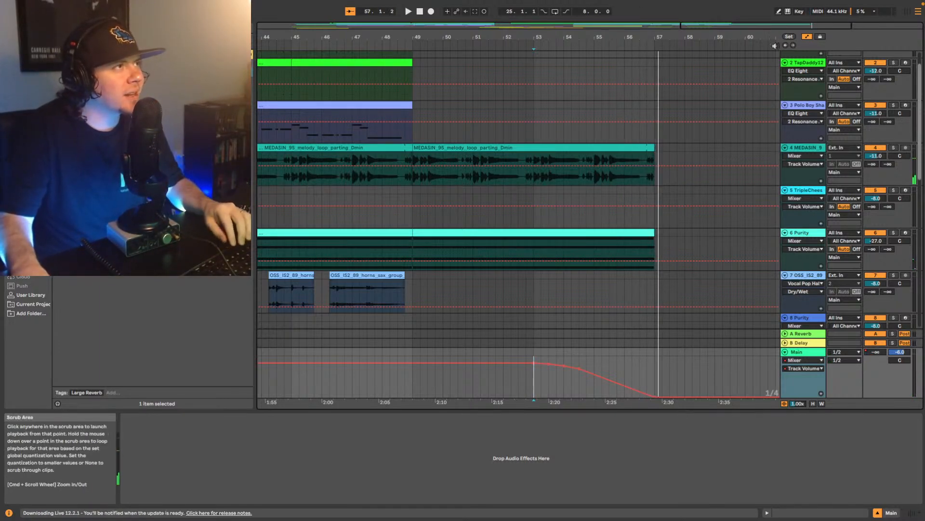
- Search the browser for "master" and add the Shadow Hills Mastering Compressor to the Main track
{"action": "left_click", "coordinate": [786, 46]}
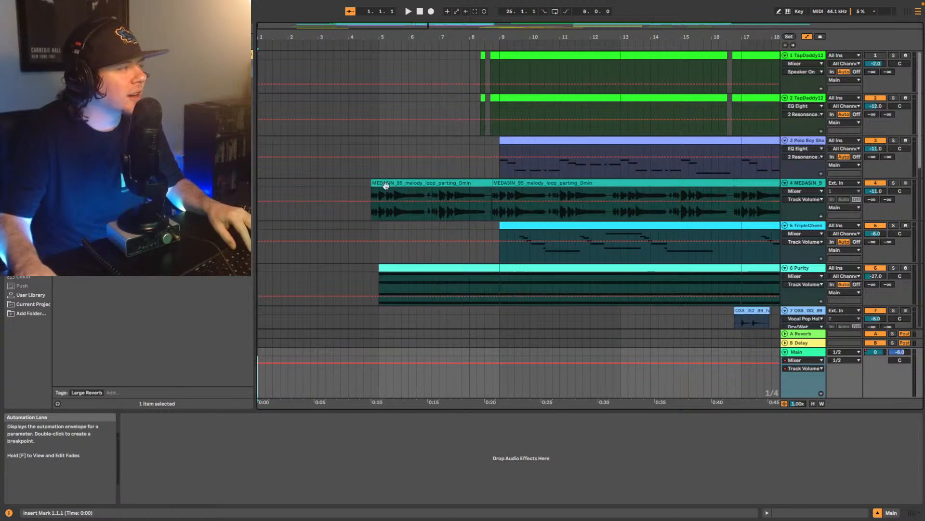
{"action": "left_click", "coordinate": [385, 184]}
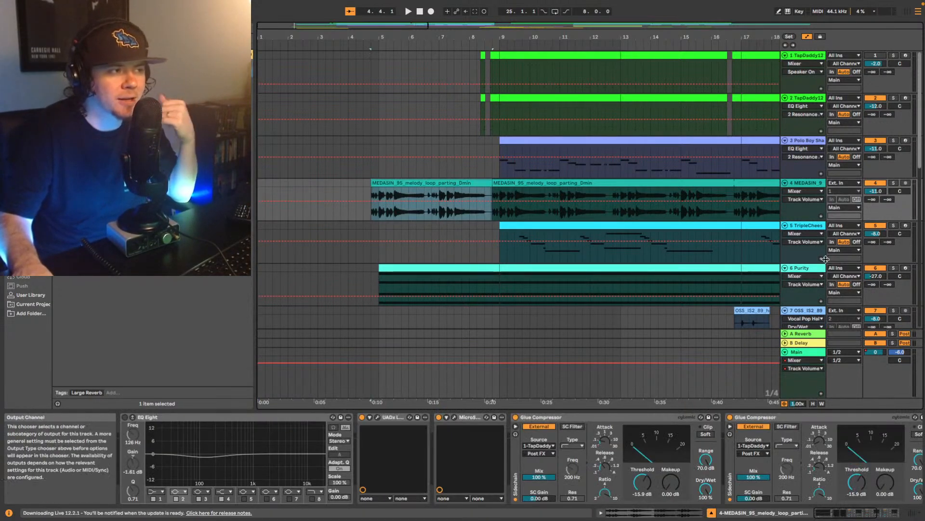
{"action": "left_click", "coordinate": [804, 352]}
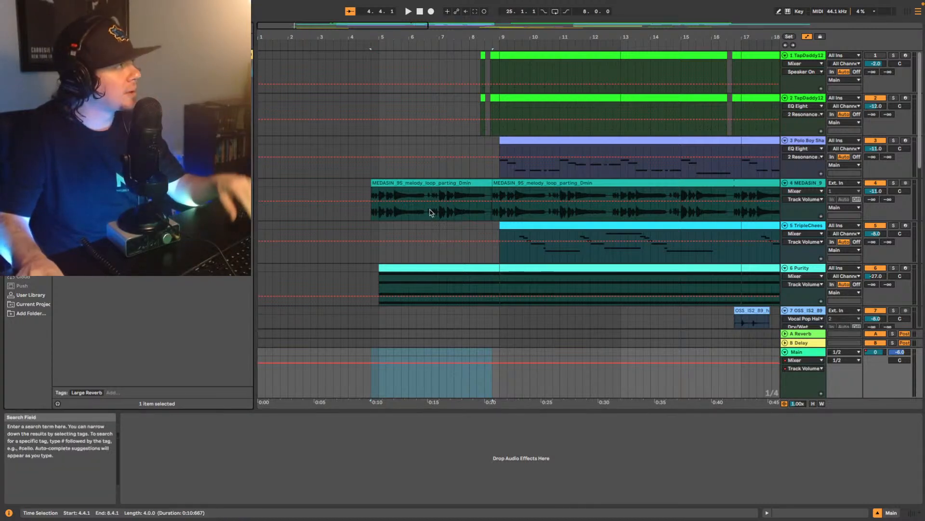
{"action": "key", "text": "BackSpace"}
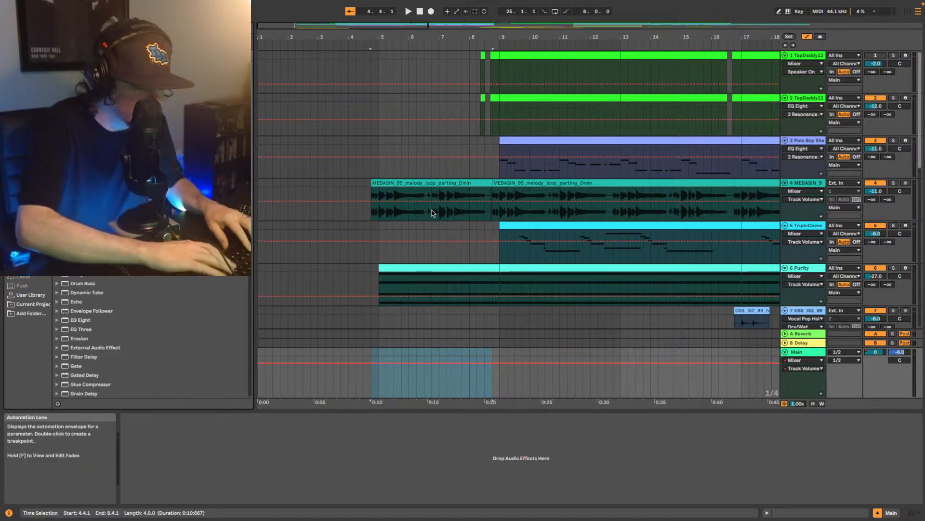
{"action": "type", "text": "master"}
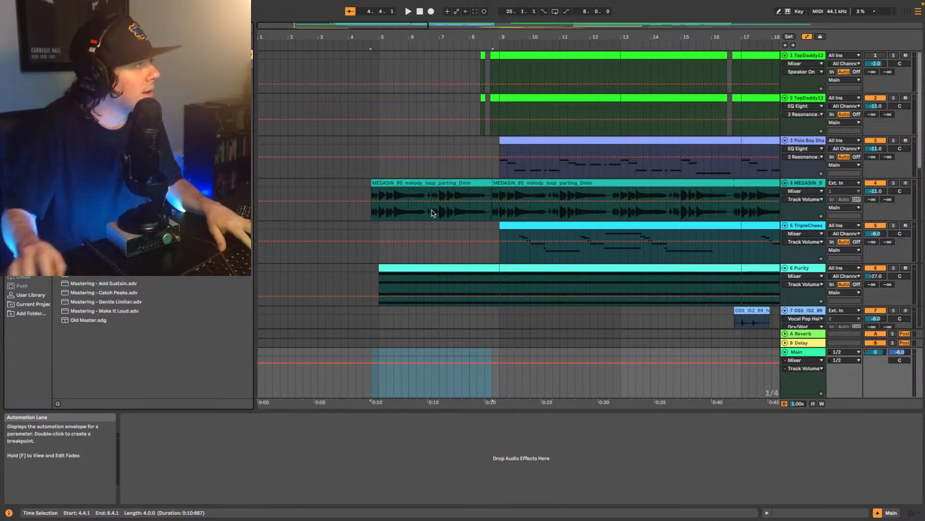
{"action": "left_click", "coordinate": [24, 198]}
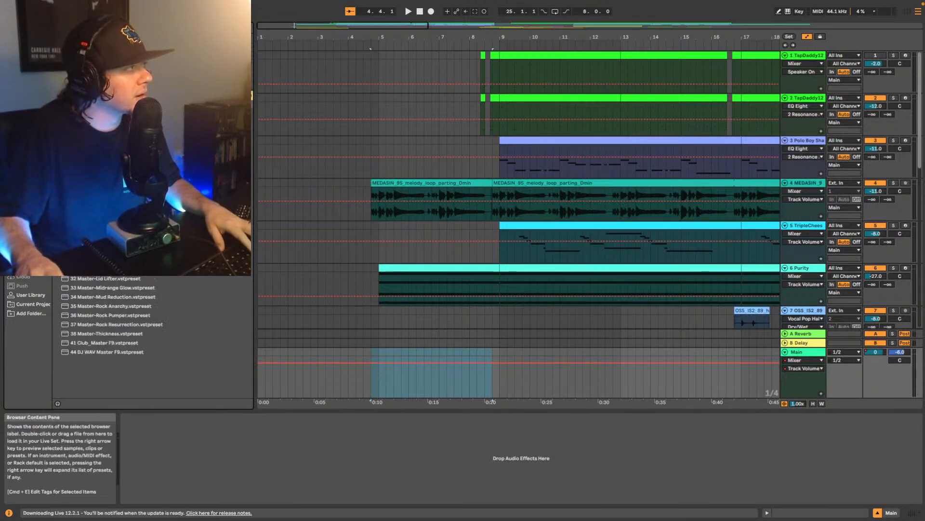
{"action": "left_click", "coordinate": [111, 186]}
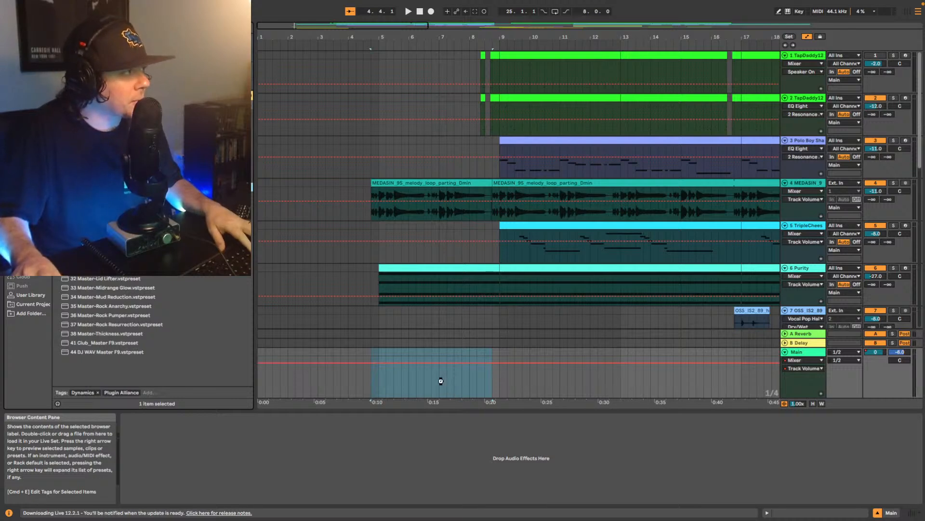
{"action": "left_click_drag", "start_coordinate": [440, 380], "coordinate": [440, 380]}
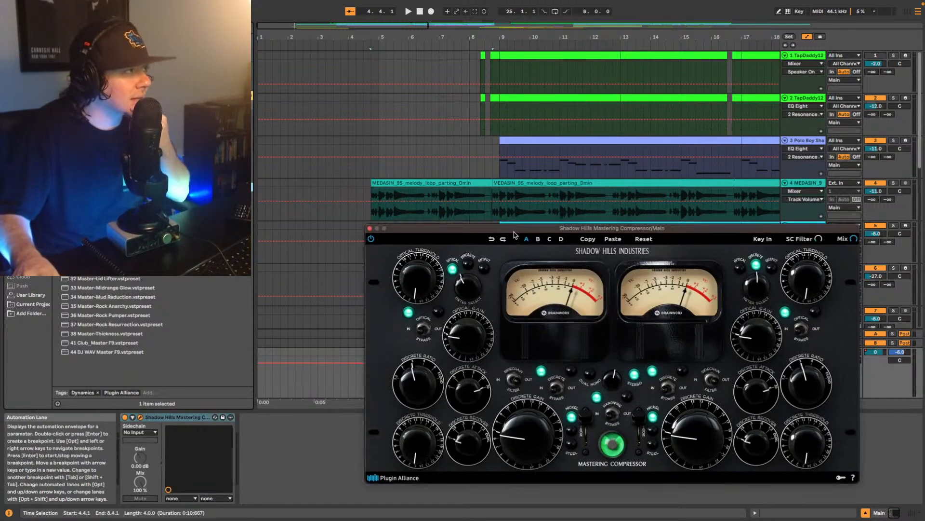
- Position the Shadow Hills compressor window so the upper tracks and timeline stay accessible, and briefly check the Main channel in the mixer
{"action": "left_click_drag", "start_coordinate": [484, 230], "coordinate": [457, 154]}
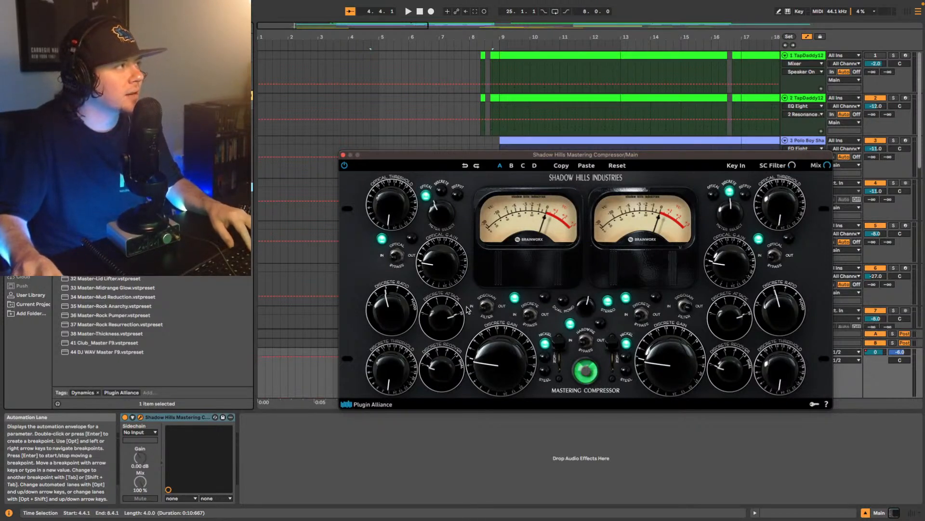
{"action": "left_click_drag", "start_coordinate": [470, 151], "coordinate": [456, 255]}
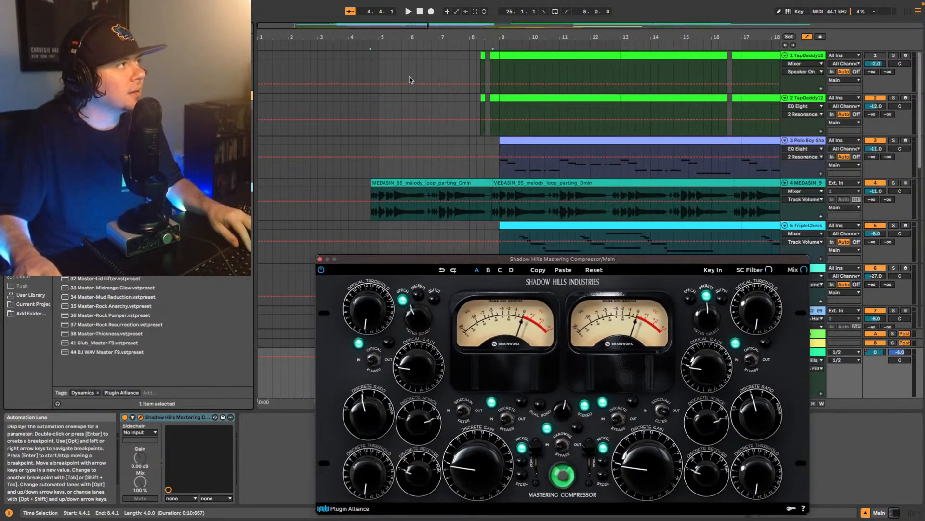
{"action": "left_click", "coordinate": [912, 515]}
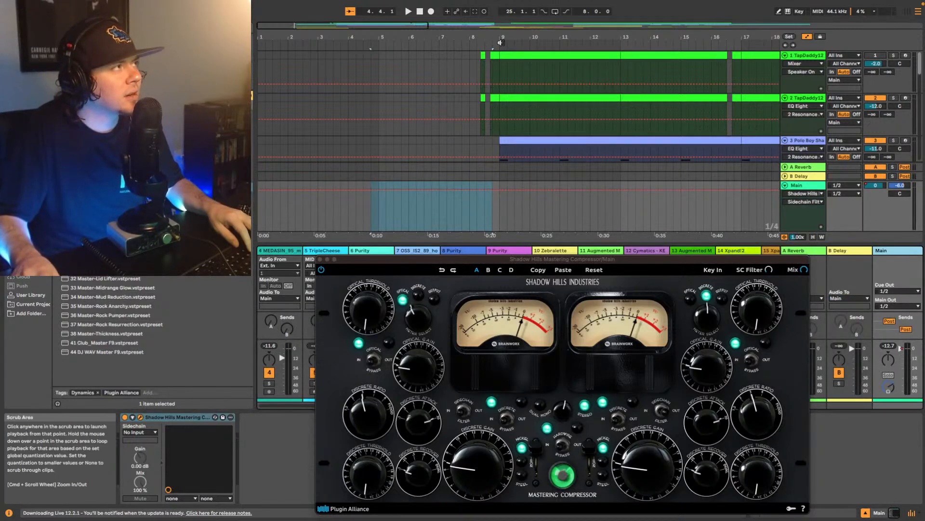
{"action": "left_click", "coordinate": [914, 514]}
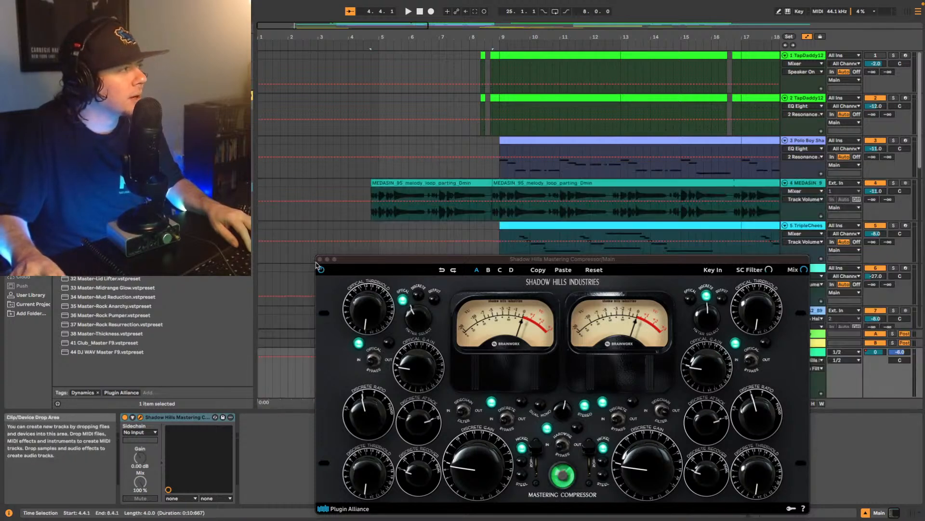
{"action": "left_click_drag", "start_coordinate": [403, 266], "coordinate": [420, 217]}
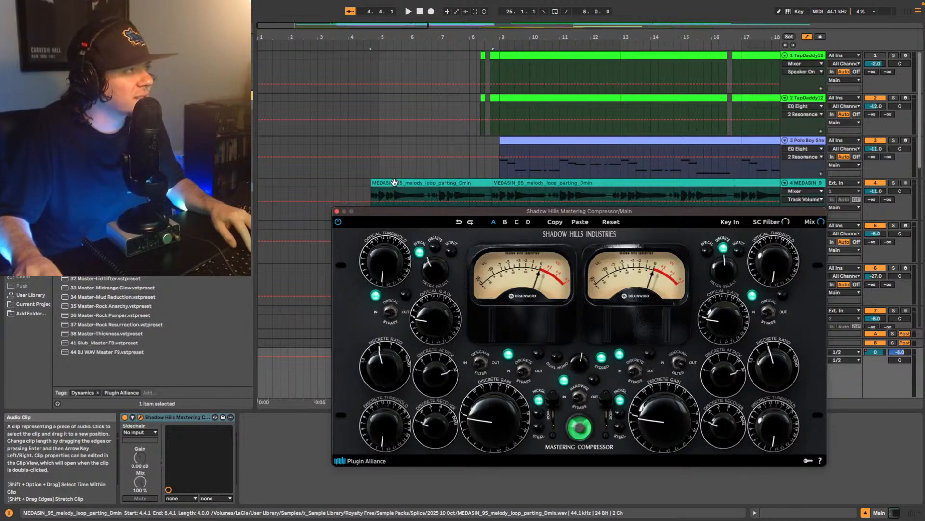
- Play from about bar 8 and turn up the Shadow Hills' left-side optical threshold, optical gain, discrete threshold and discrete gain
{"action": "left_click", "coordinate": [477, 44]}
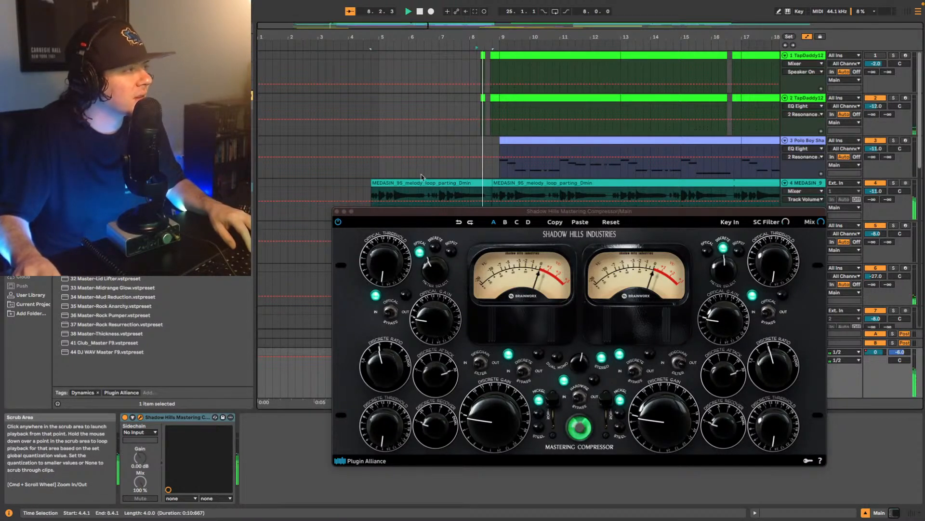
{"action": "left_click", "coordinate": [381, 266]}
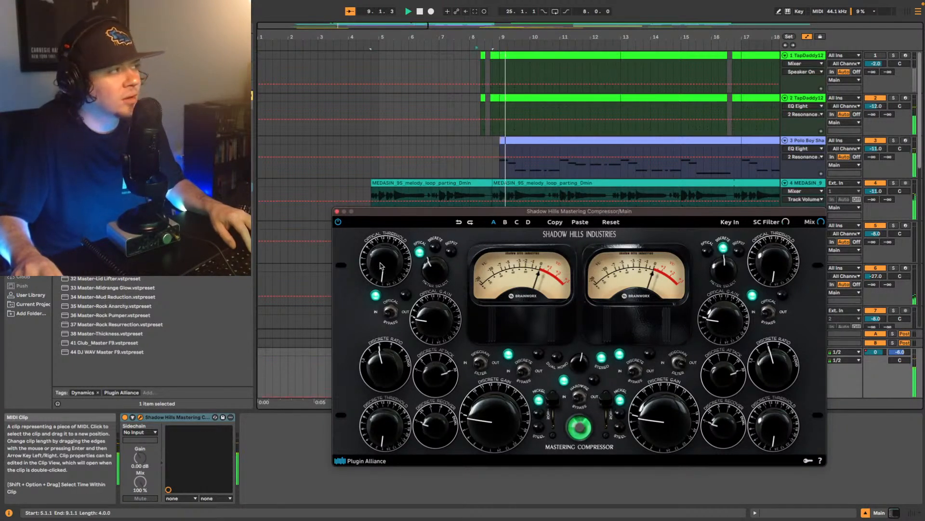
{"action": "left_click_drag", "start_coordinate": [380, 263], "coordinate": [379, 251]}
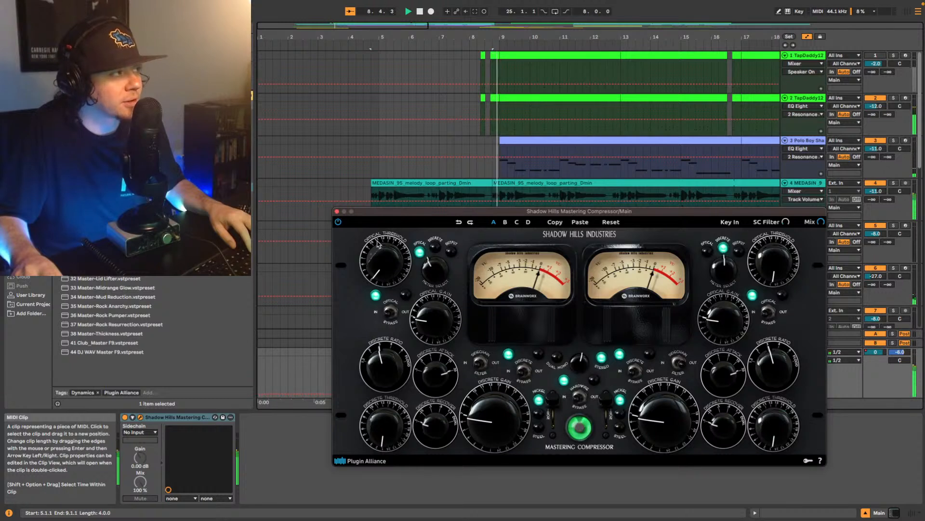
{"action": "left_click_drag", "start_coordinate": [388, 220], "coordinate": [395, 209]}
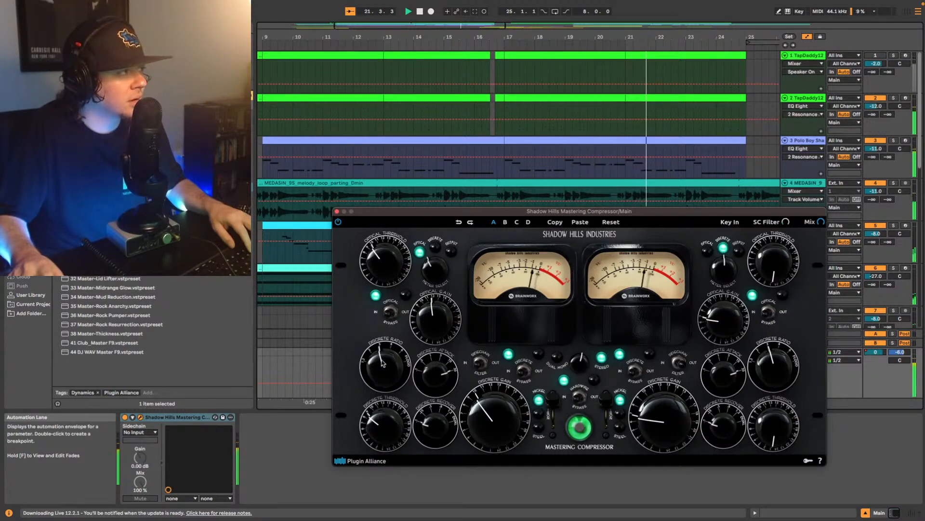
{"action": "left_click", "coordinate": [337, 212]}
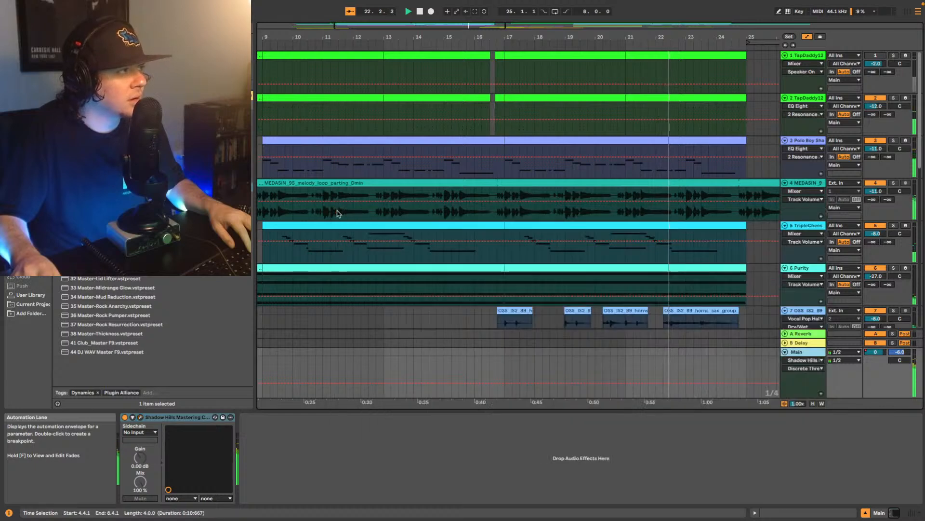
{"action": "left_click", "coordinate": [140, 417]}
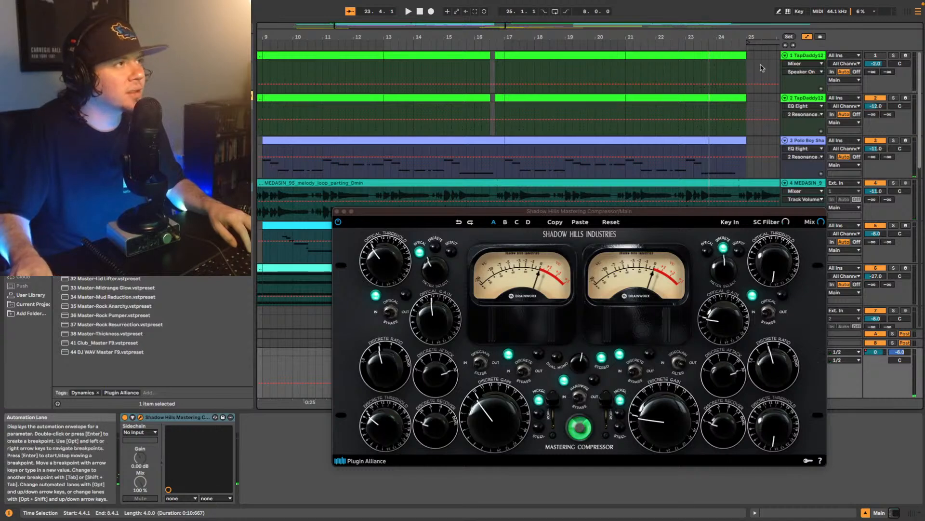
- Replay from just before bar 9, ease back the optical threshold and both gains, and bypass the compressor to compare the mix
{"action": "key", "text": "space"}
{"action": "left_click", "coordinate": [494, 48]}
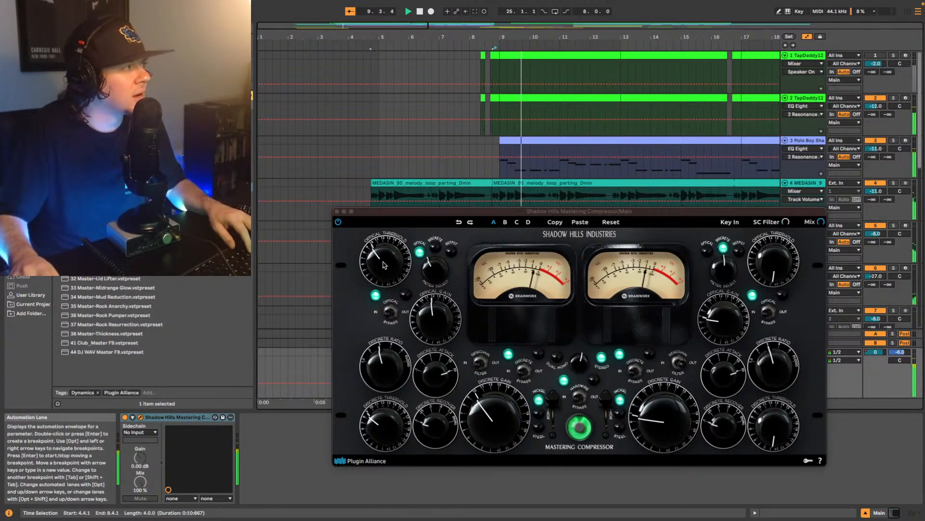
{"action": "left_click", "coordinate": [381, 263]}
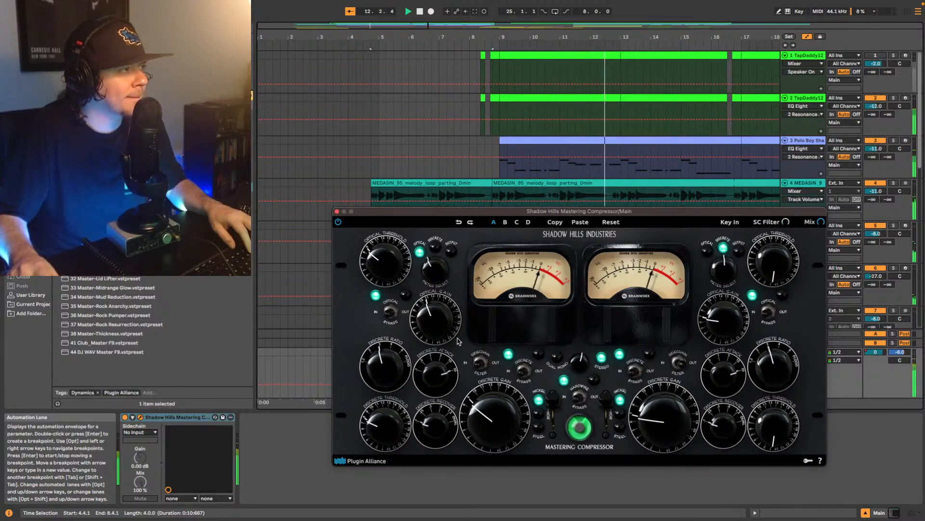
{"action": "left_click", "coordinate": [125, 418]}
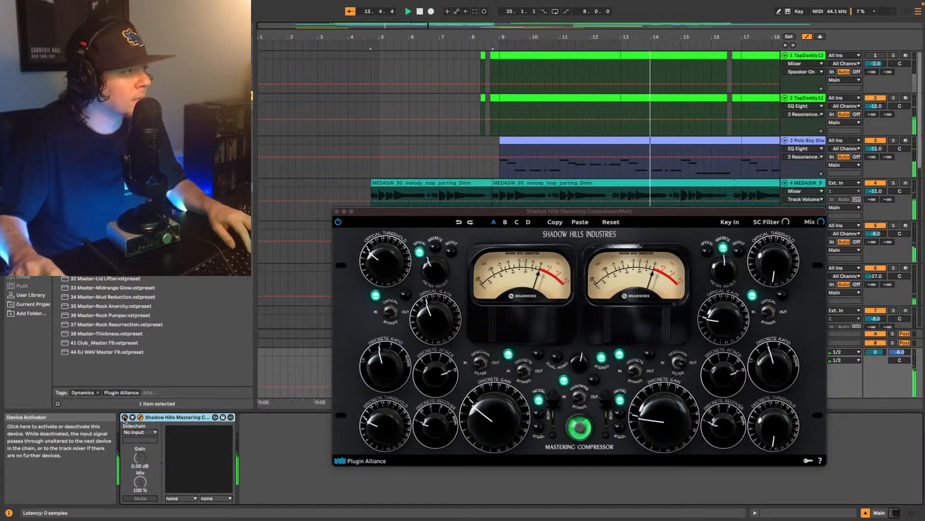
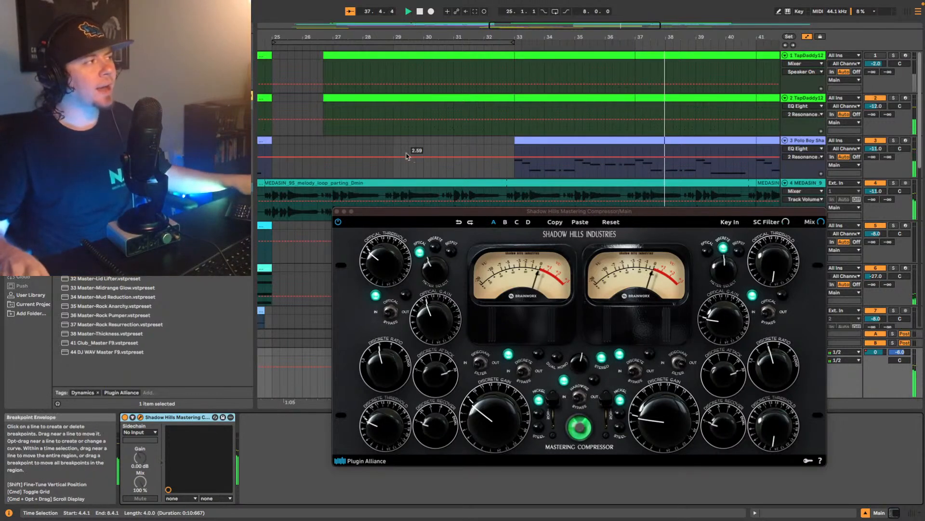
- Stop playback, close the Shadow Hills compressor window and return to the start of the song
{"action": "left_click", "coordinate": [321, 185]}
{"action": "key", "text": "space"}
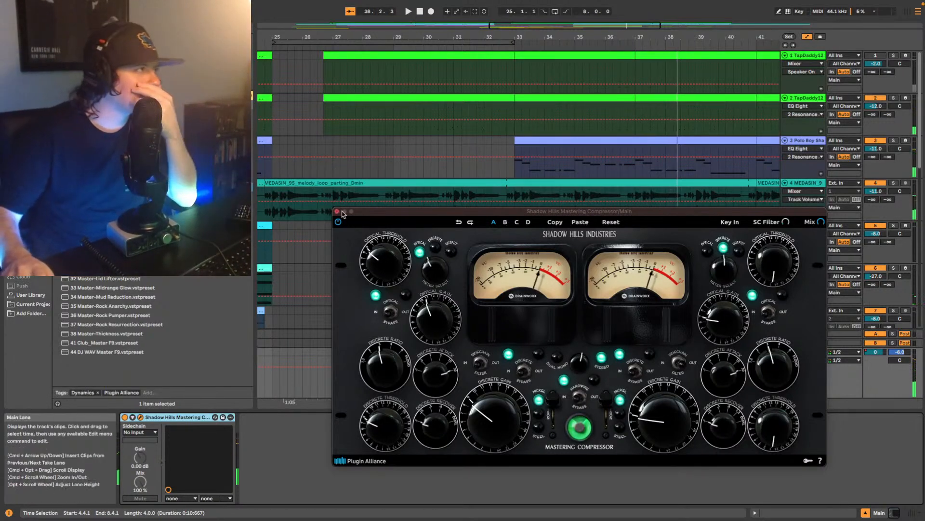
{"action": "left_click", "coordinate": [337, 212]}
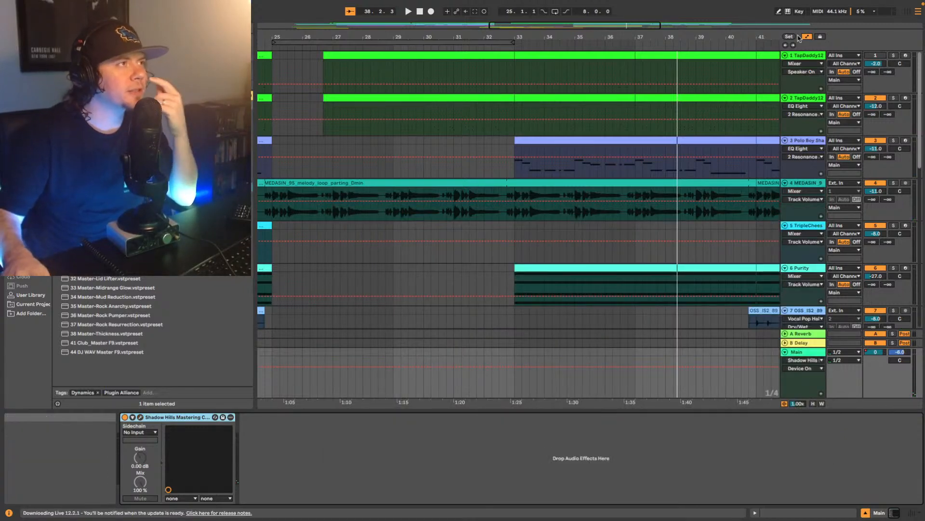
{"action": "left_click", "coordinate": [786, 45]}
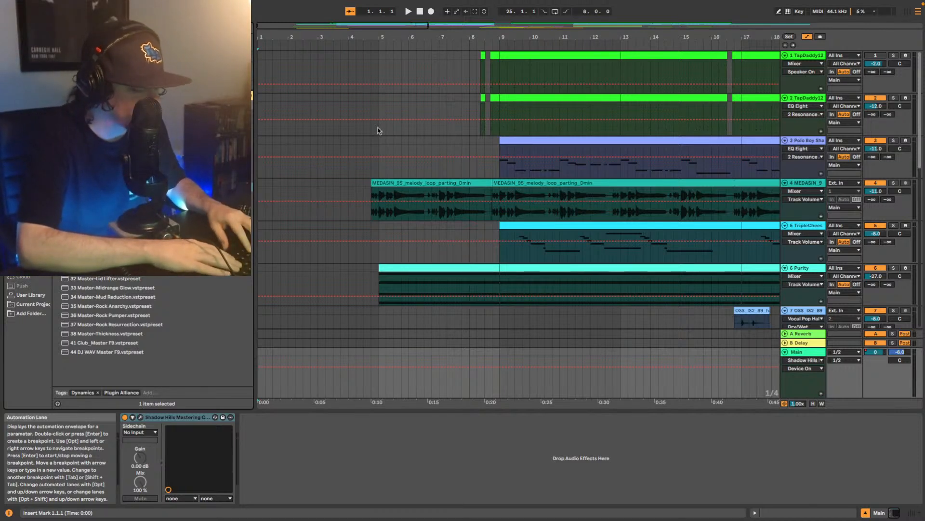
- Find Soundtoys Little Radiator in the browser and add it to the Main track after the Shadow Hills compressor
{"action": "type", "text": "li"}
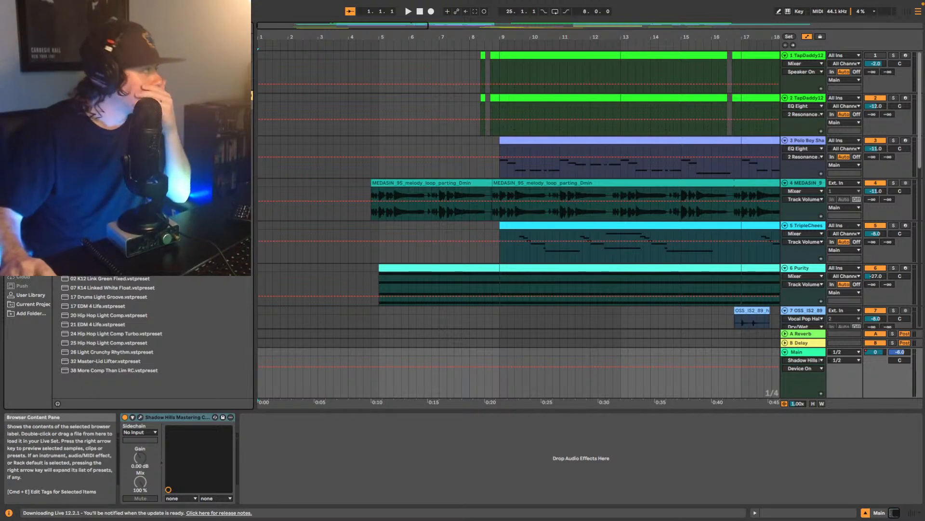
{"action": "left_click", "coordinate": [102, 214]}
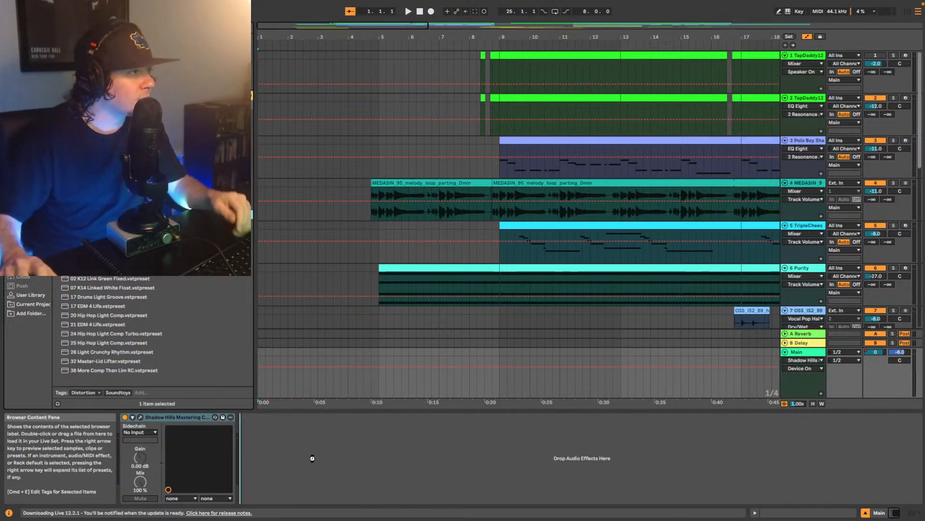
{"action": "left_click_drag", "start_coordinate": [435, 351], "coordinate": [439, 356]}
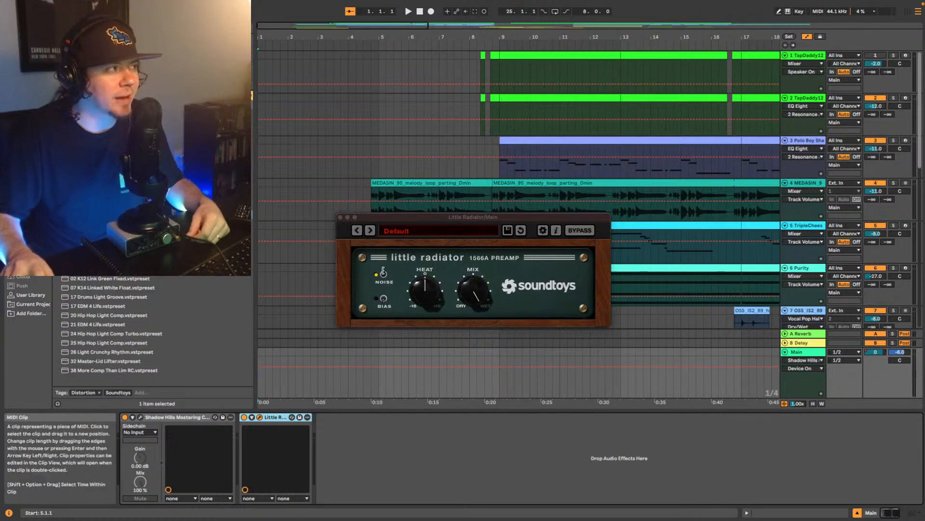
- Turn Little Radiator's noise off and its bias on, and start playback from bar 9
{"action": "left_click", "coordinate": [384, 274]}
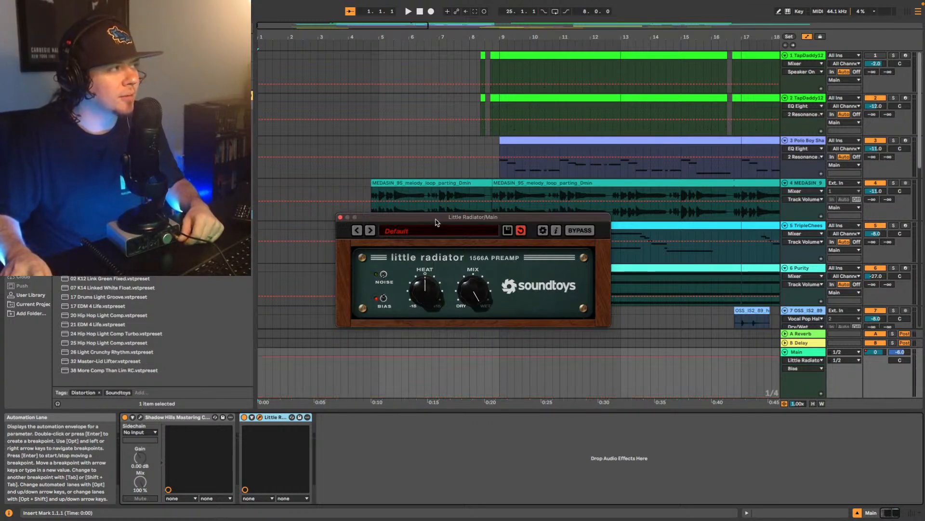
{"action": "left_click_drag", "start_coordinate": [436, 222], "coordinate": [365, 106]}
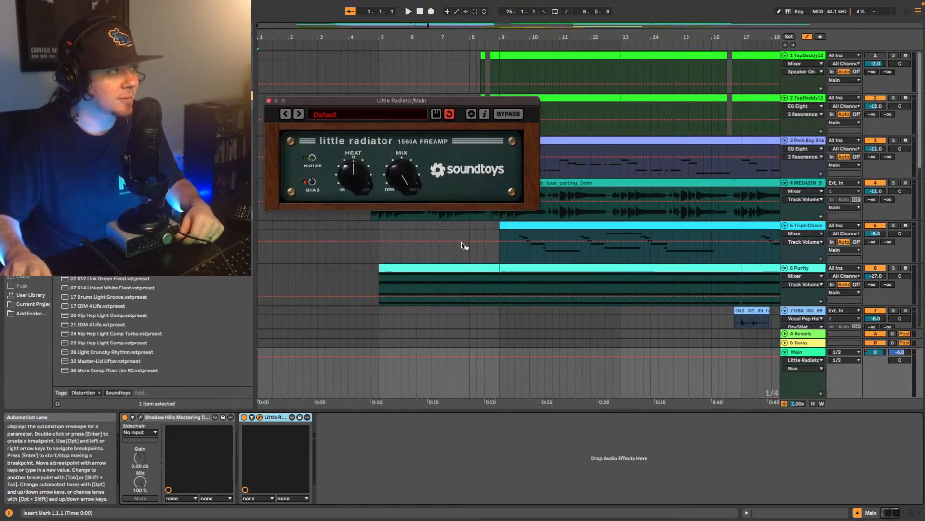
{"action": "scroll", "coordinate": [462, 246], "scroll_direction": "down", "scroll_amount": 10}
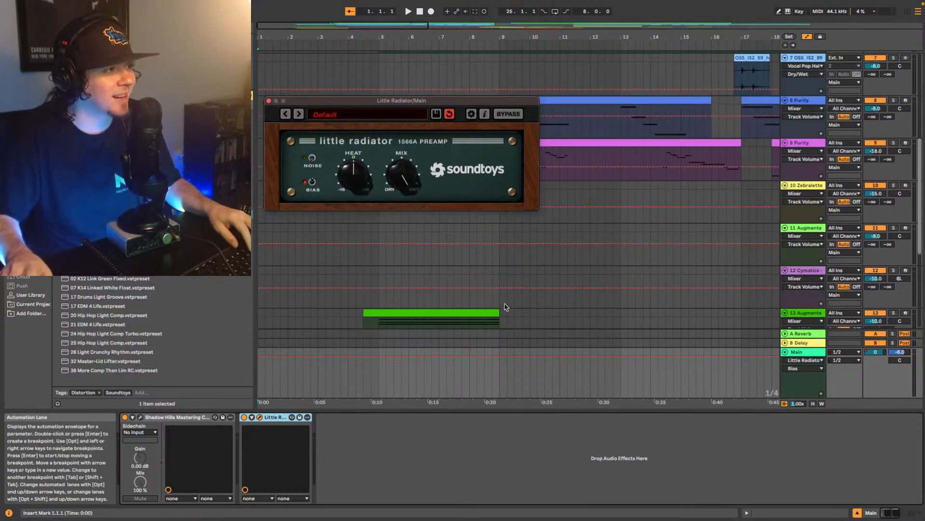
{"action": "scroll", "coordinate": [506, 307], "scroll_direction": "down", "scroll_amount": 6}
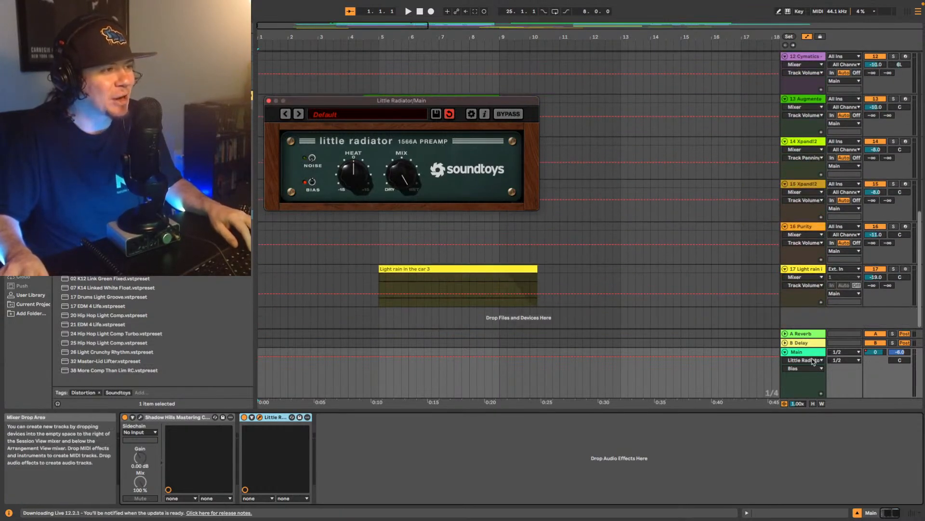
{"action": "left_click", "coordinate": [572, 347]}
{"action": "left_click", "coordinate": [503, 285]}
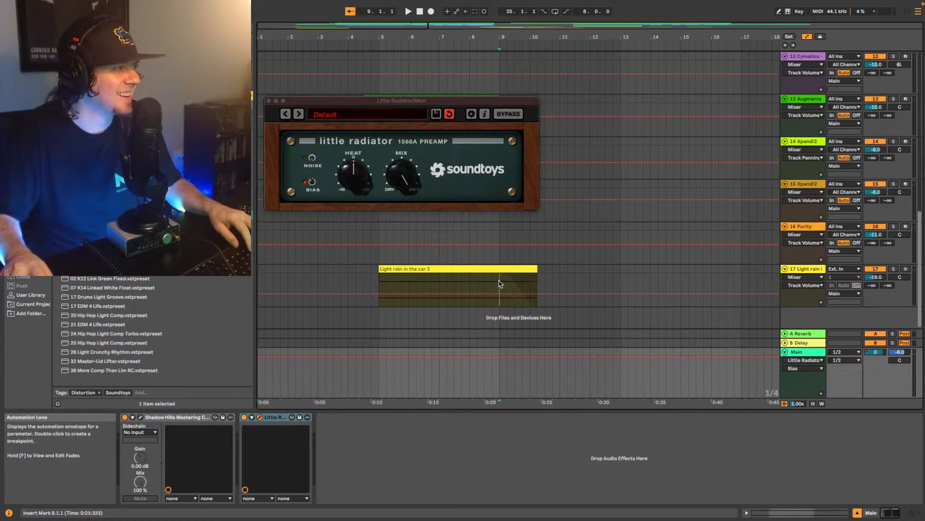
{"action": "key", "text": "space"}
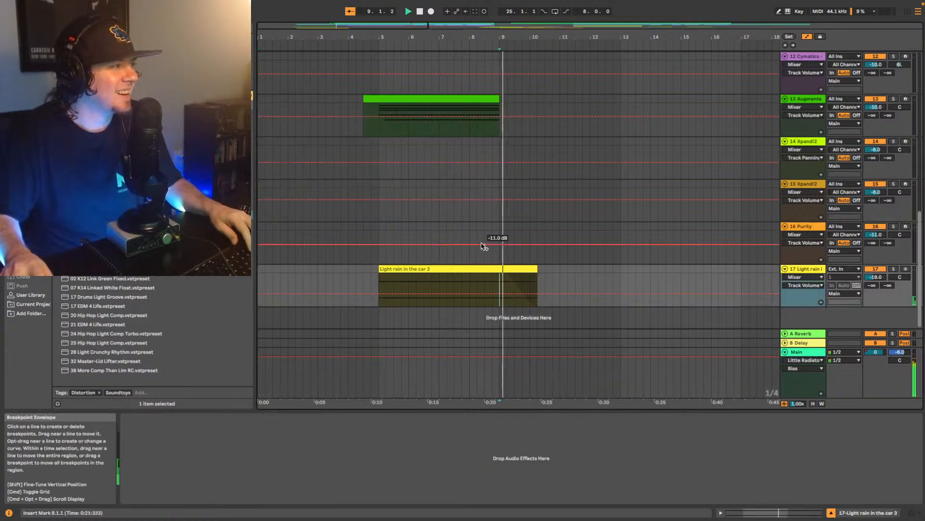
- Reselect the Main track and, while the song plays, reduce Little Radiator's mix from fully wet and lower its heat slightly
{"action": "left_click", "coordinate": [821, 356]}
{"action": "left_click", "coordinate": [407, 173]}
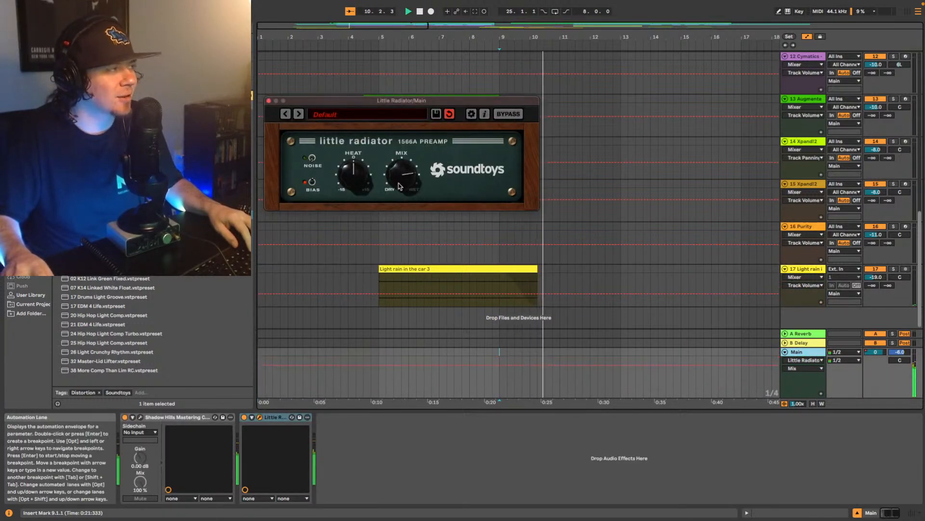
{"action": "left_click_drag", "start_coordinate": [407, 173], "coordinate": [389, 216]}
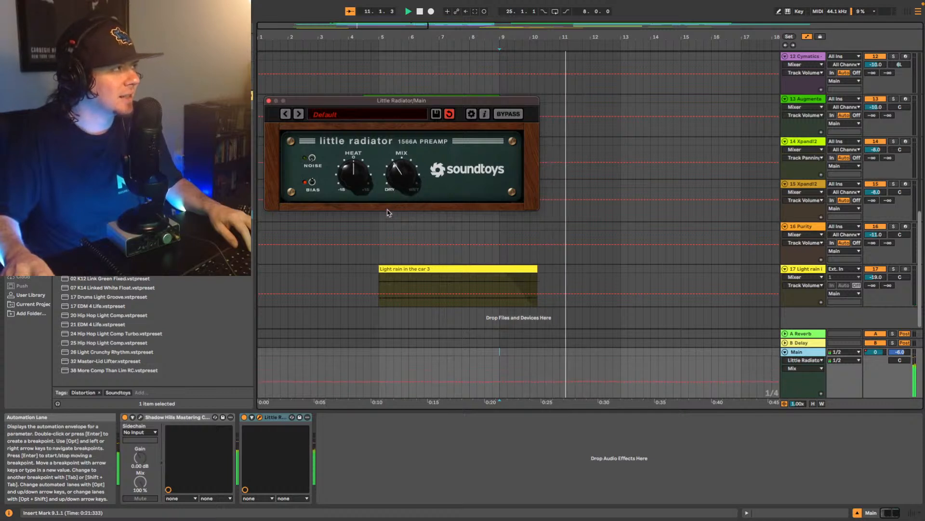
{"action": "left_click_drag", "start_coordinate": [409, 176], "coordinate": [353, 184]}
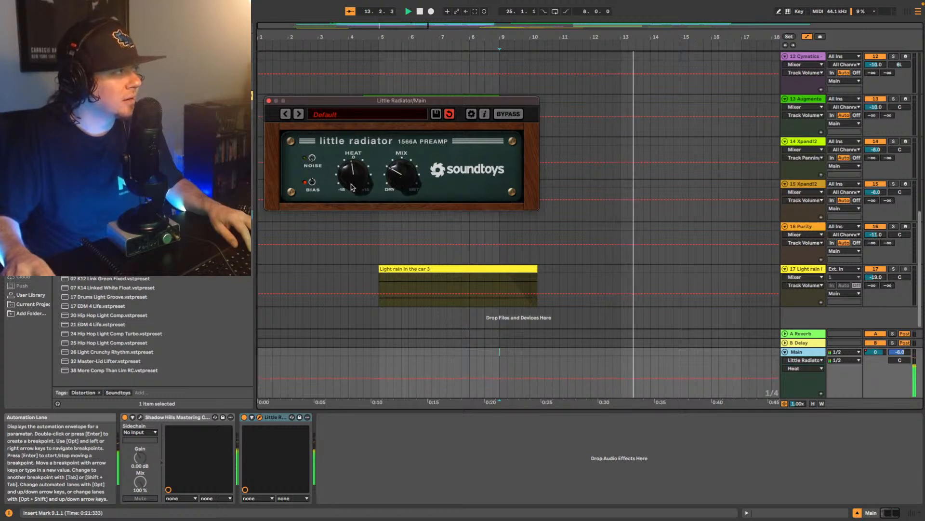
{"action": "left_click_drag", "start_coordinate": [408, 176], "coordinate": [410, 152]}
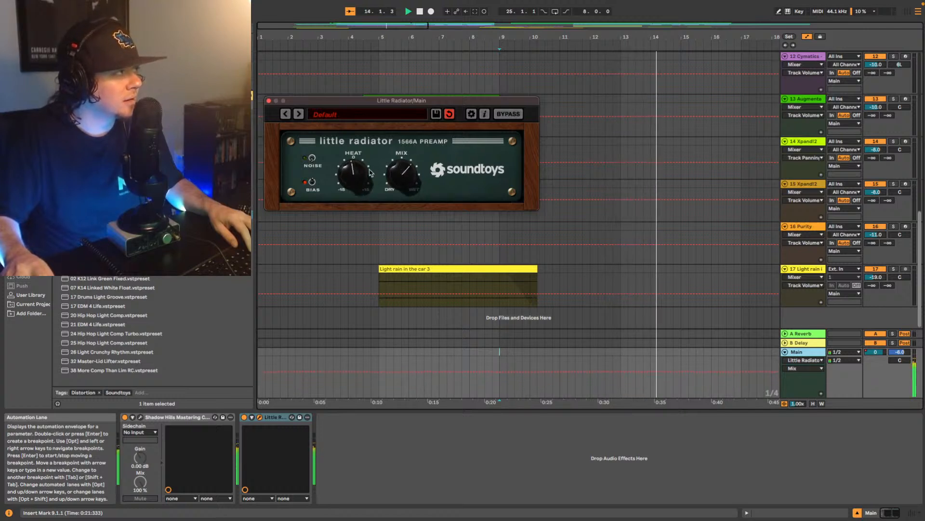
- Fine-tune Little Radiator to slightly negative heat and about half mix with bias off, then stop playback
{"action": "left_click_drag", "start_coordinate": [359, 171], "coordinate": [399, 185]}
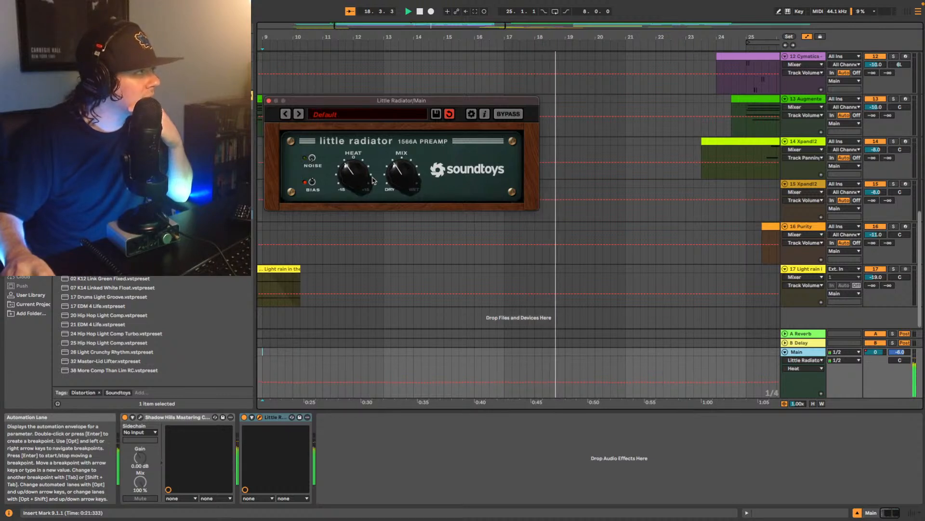
{"action": "left_click_drag", "start_coordinate": [405, 179], "coordinate": [402, 188]}
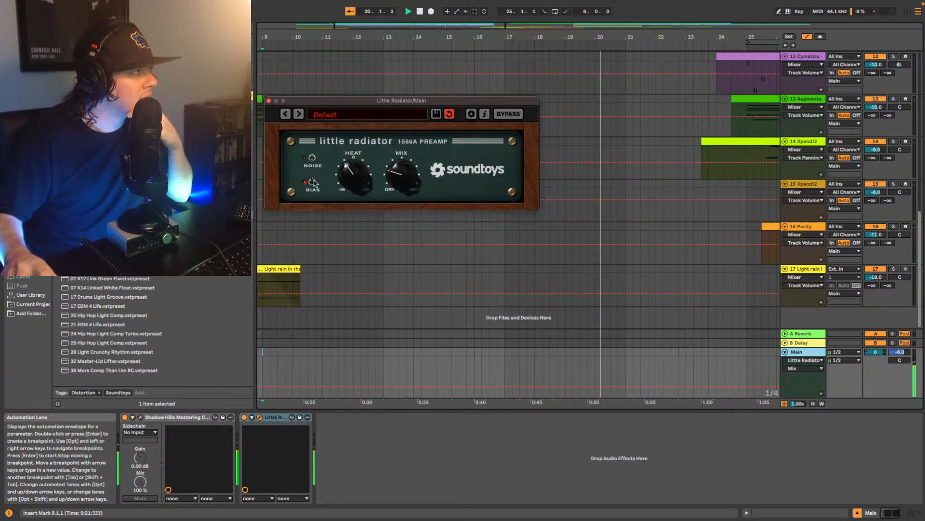
{"action": "left_click_drag", "start_coordinate": [406, 176], "coordinate": [364, 168]}
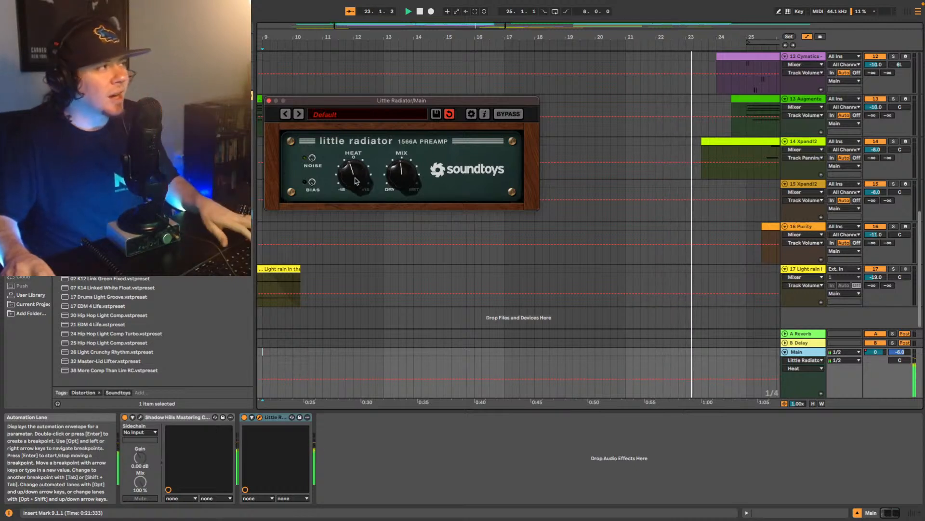
{"action": "key", "text": "space"}
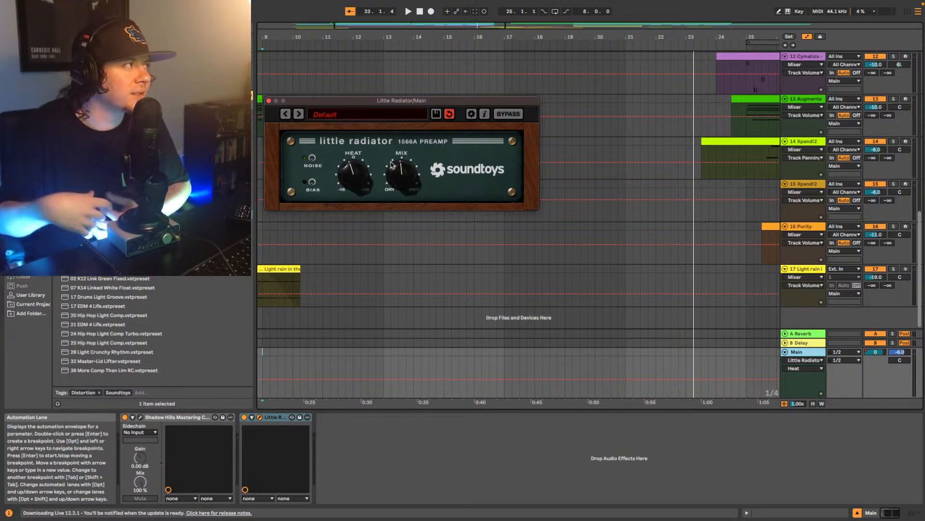
- Turn Little Radiator's bias on, replay briefly from bar 9 to compare, and turn bias off again
{"action": "left_click", "coordinate": [312, 182]}
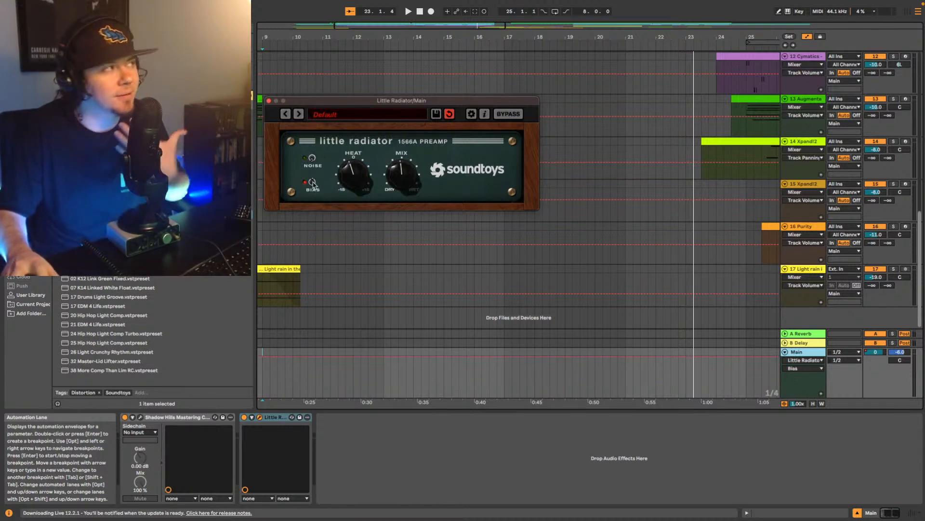
{"action": "key", "text": "space"}
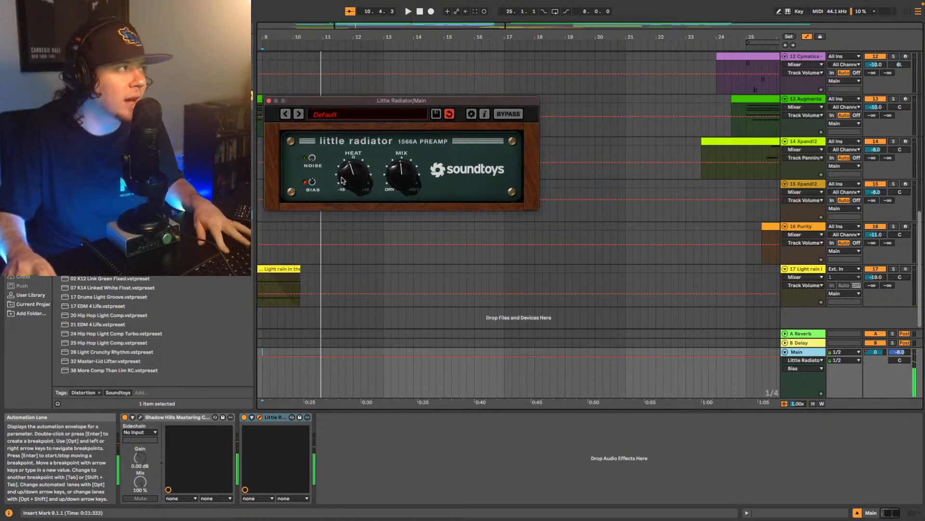
{"action": "key", "text": "space"}
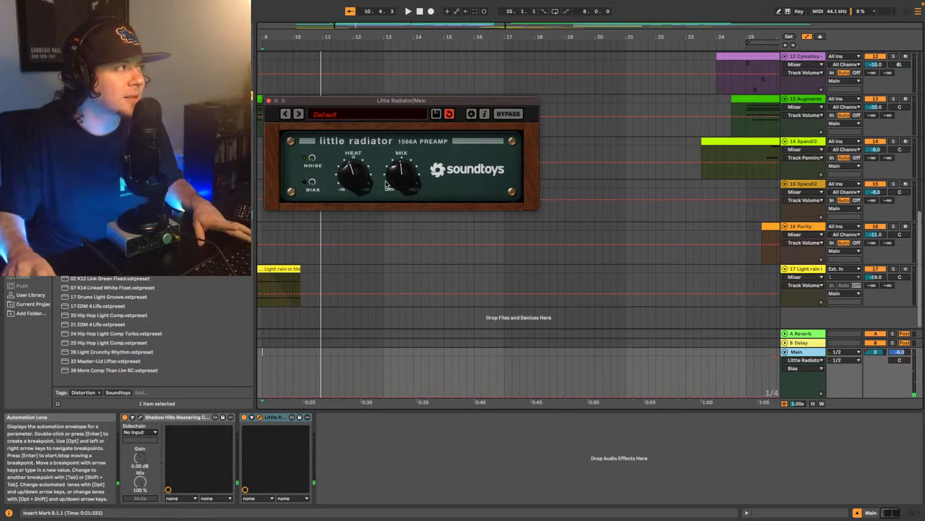
- Resume playback, bring Little Radiator's mix down toward dry and raise its heat slightly above 0
{"action": "key", "text": "space"}
{"action": "left_click", "coordinate": [402, 172]}
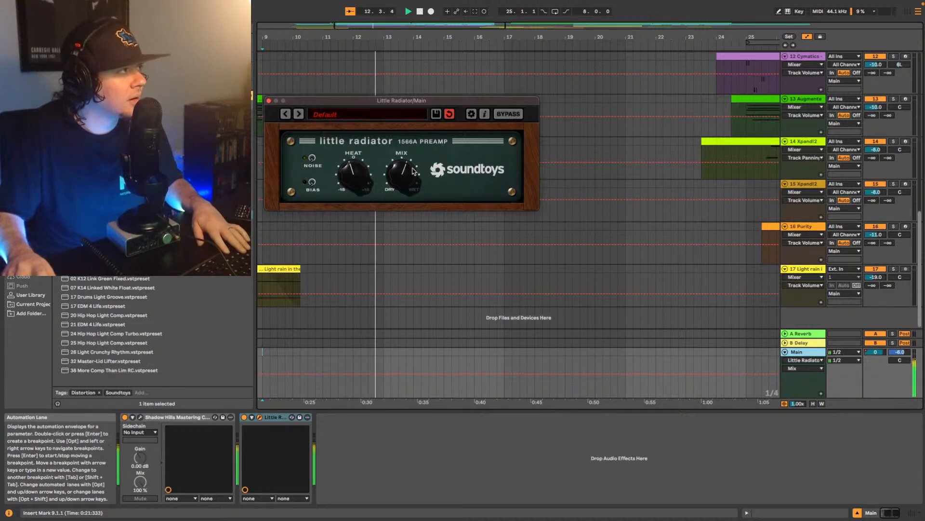
{"action": "left_click_drag", "start_coordinate": [401, 177], "coordinate": [399, 198]}
{"action": "left_click_drag", "start_coordinate": [357, 174], "coordinate": [403, 177]}
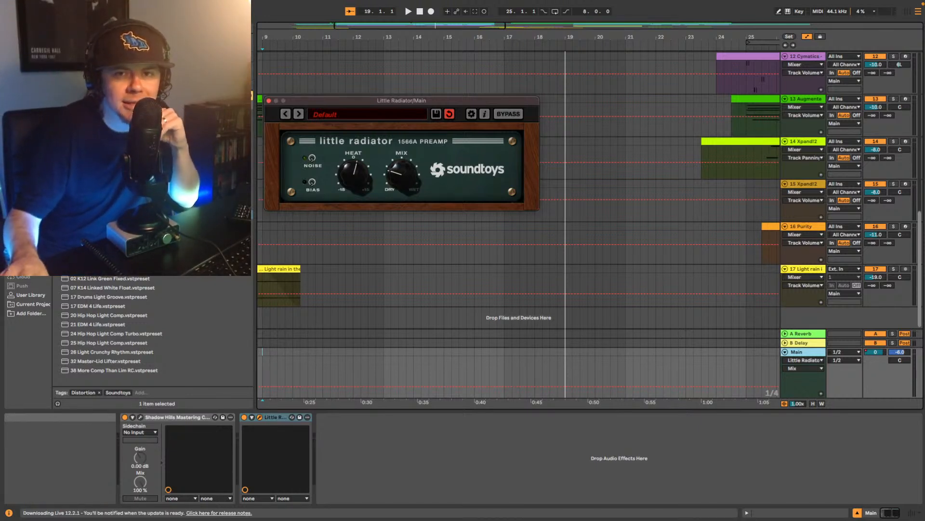
- Reposition the Little Radiator window and replay from bar 9, toggling the device off and on to compare the mix
{"action": "key", "text": "super+alt+p"}
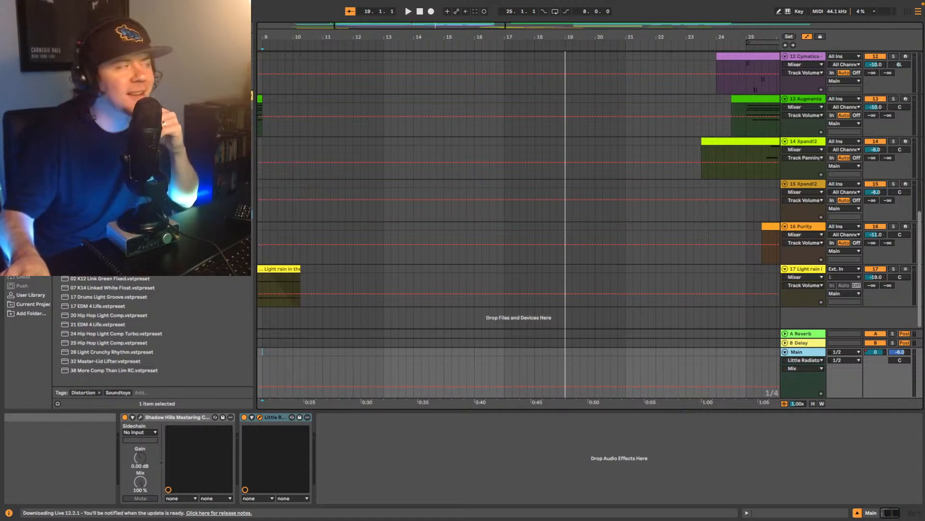
{"action": "key", "text": "super+alt+p"}
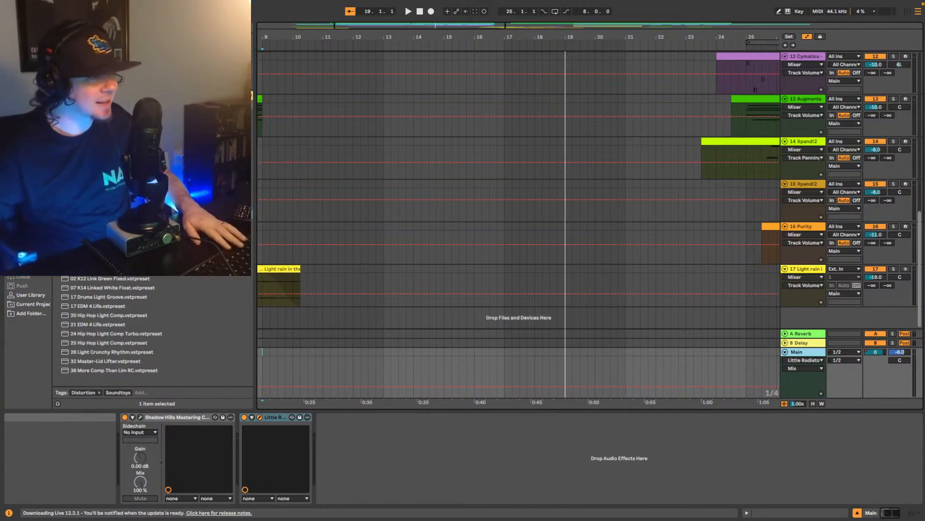
{"action": "left_click", "coordinate": [786, 46]}
{"action": "left_click_drag", "start_coordinate": [413, 100], "coordinate": [550, 152]}
{"action": "key", "text": "space"}
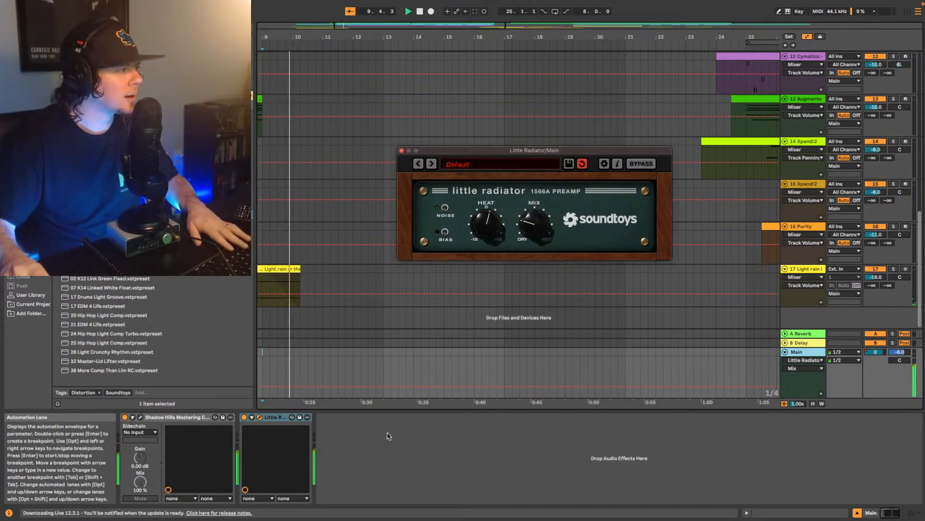
{"action": "left_click", "coordinate": [244, 418]}
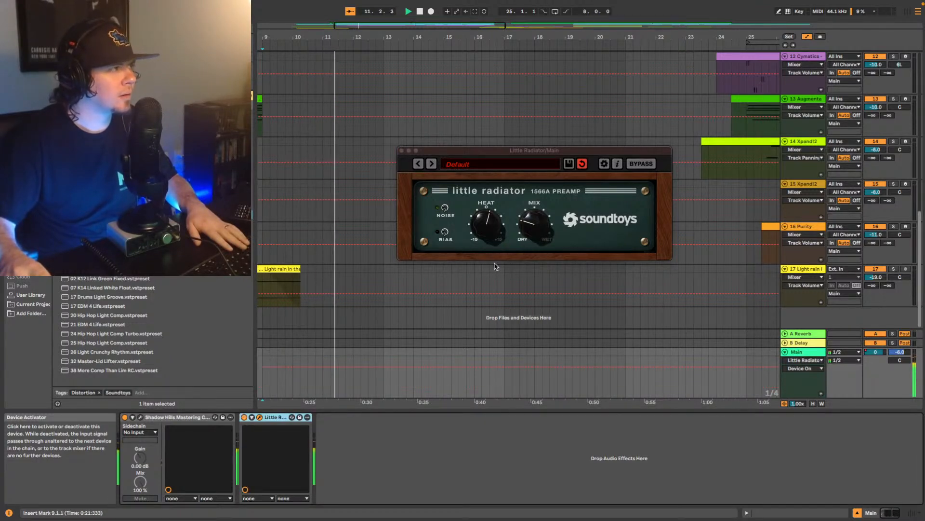
- During playback, raise Little Radiator's mix to just past halfway, lower its heat below 0, and close its window
{"action": "left_click_drag", "start_coordinate": [535, 238], "coordinate": [534, 234]}
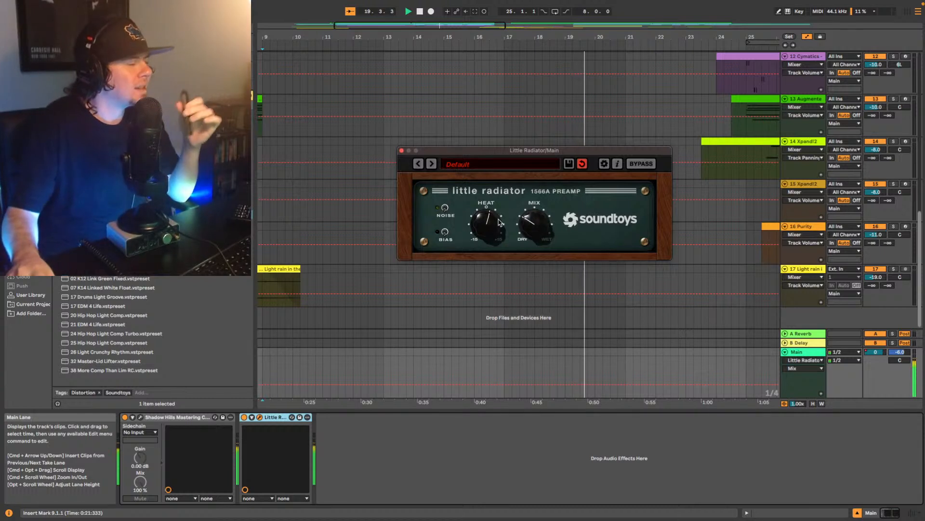
{"action": "left_click_drag", "start_coordinate": [499, 223], "coordinate": [547, 211]}
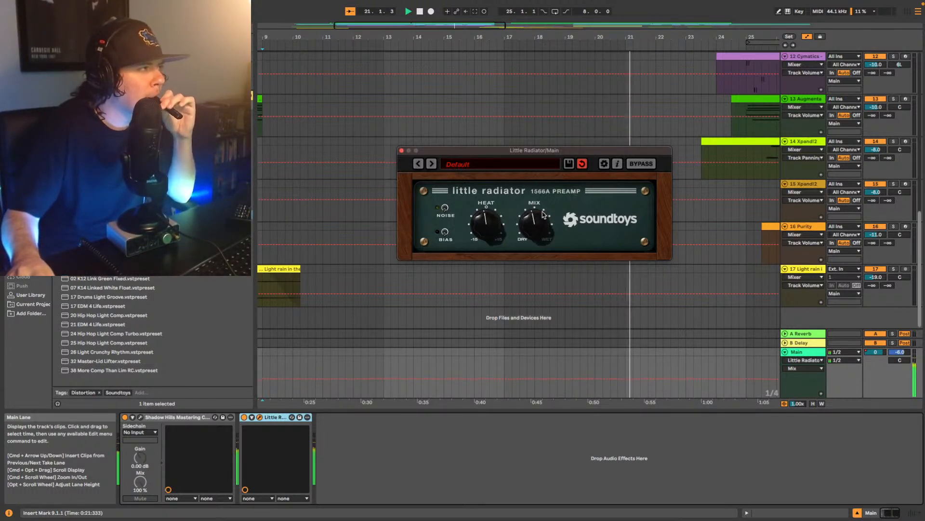
{"action": "left_click_drag", "start_coordinate": [492, 220], "coordinate": [543, 225]}
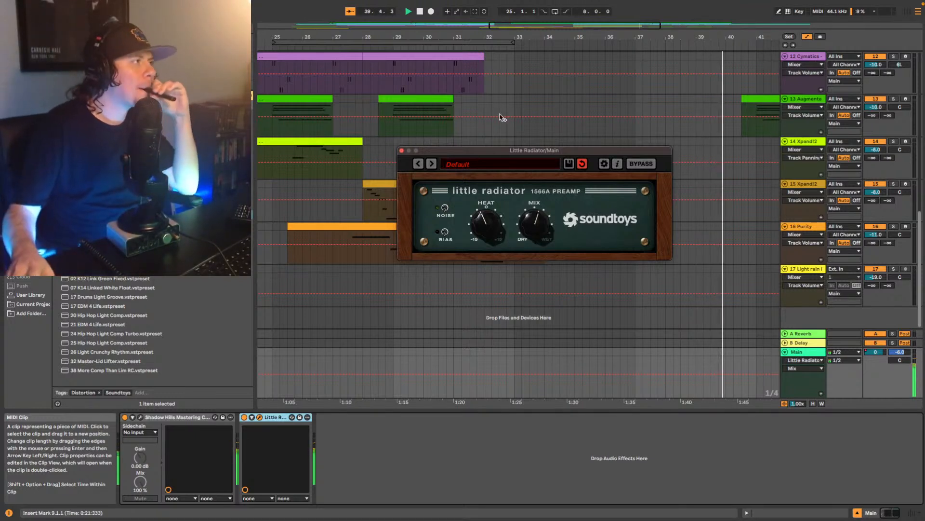
{"action": "left_click", "coordinate": [402, 151]}
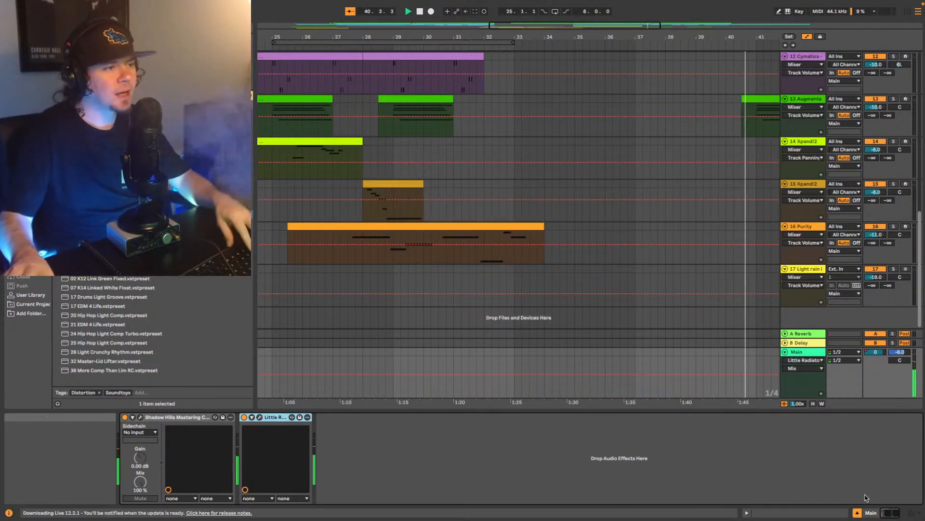
- Show the mixer to check the Main channel's level through the end of the song, then stop playback
{"action": "left_click", "coordinate": [912, 513]}
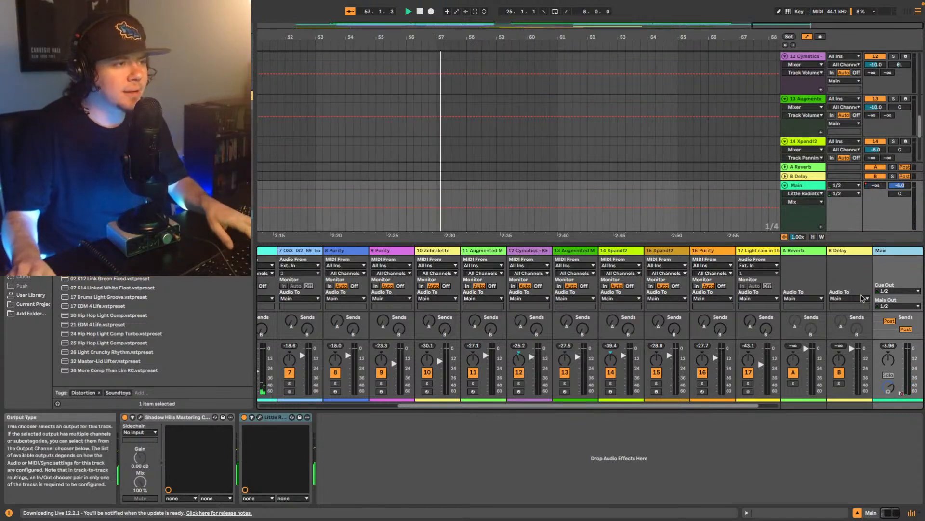
{"action": "key", "text": "space"}
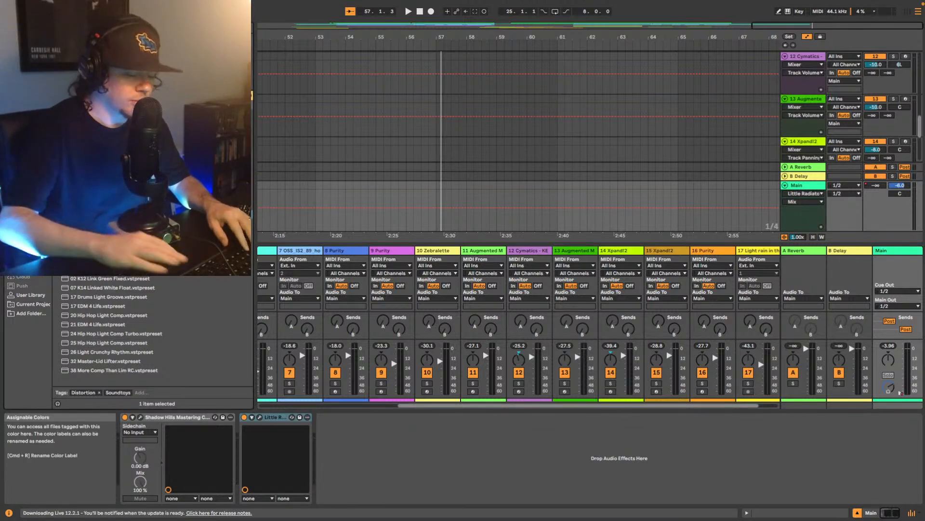
- Add a Utility device to the end of Main's effect chain and set its gain to 4.00 dB
{"action": "left_click", "coordinate": [24, 67]}
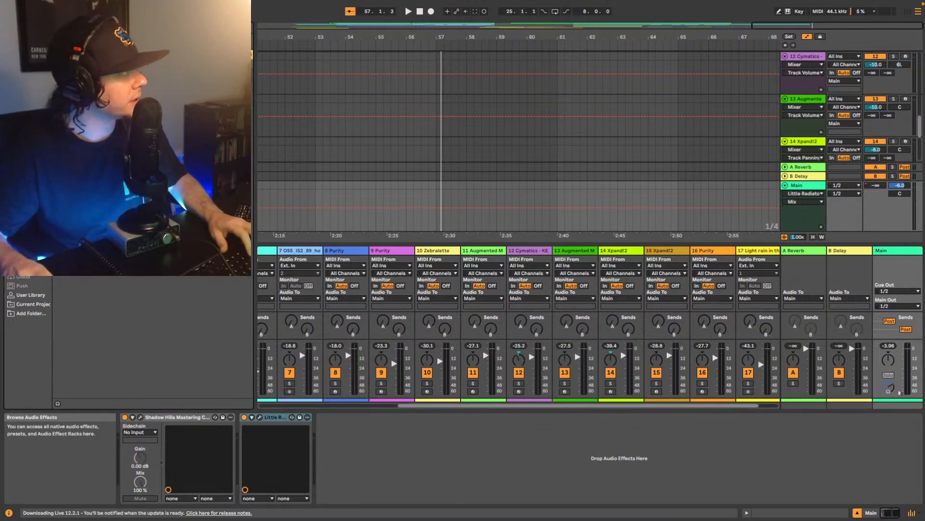
{"action": "left_click_drag", "start_coordinate": [96, 81], "coordinate": [344, 438]}
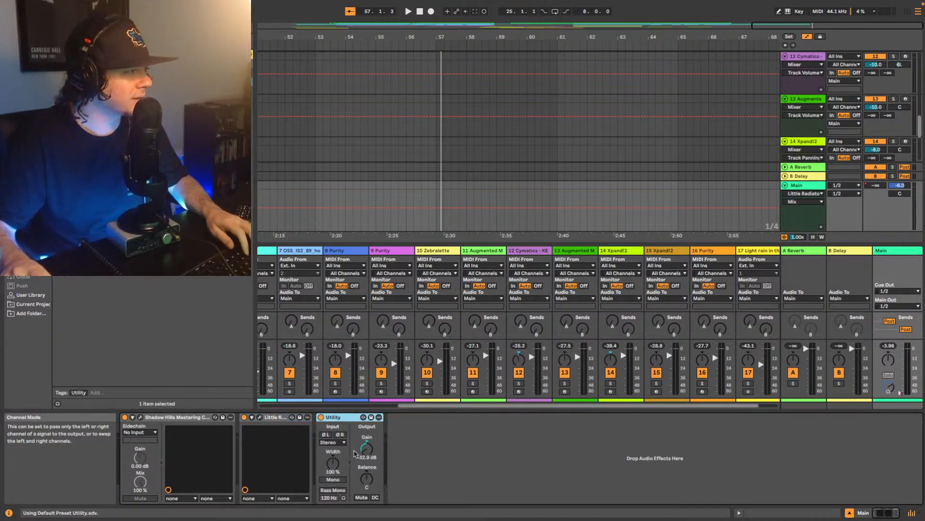
{"action": "left_click", "coordinate": [366, 451]}
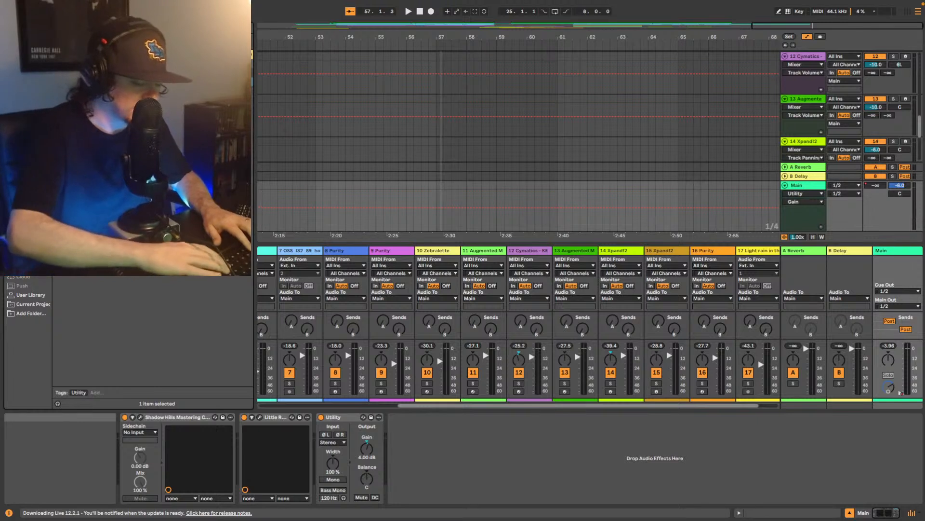
- Add a Limiter after Utility on Main, set its ceiling to 0.0 dB and its mode to True Peak
{"action": "type", "text": "limiter"}
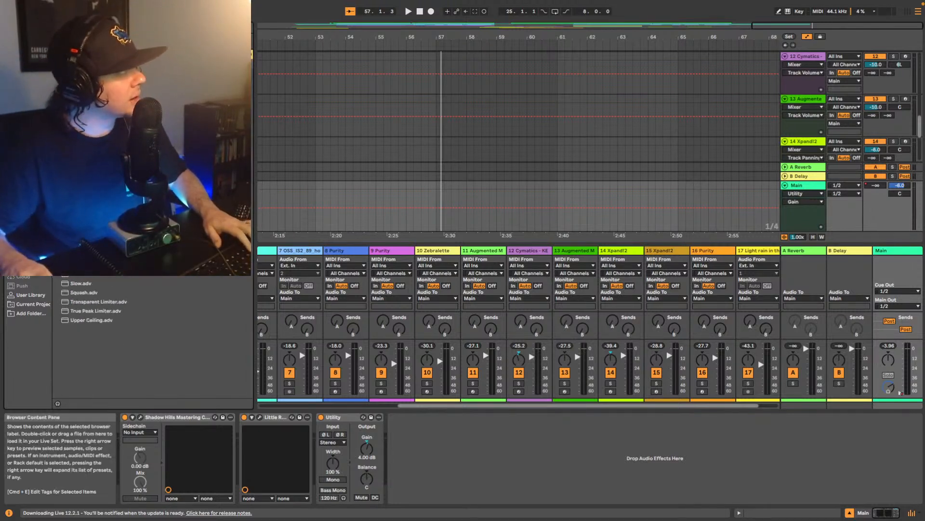
{"action": "left_click_drag", "start_coordinate": [96, 82], "coordinate": [252, 207]}
{"action": "left_click_drag", "start_coordinate": [480, 475], "coordinate": [481, 475]}
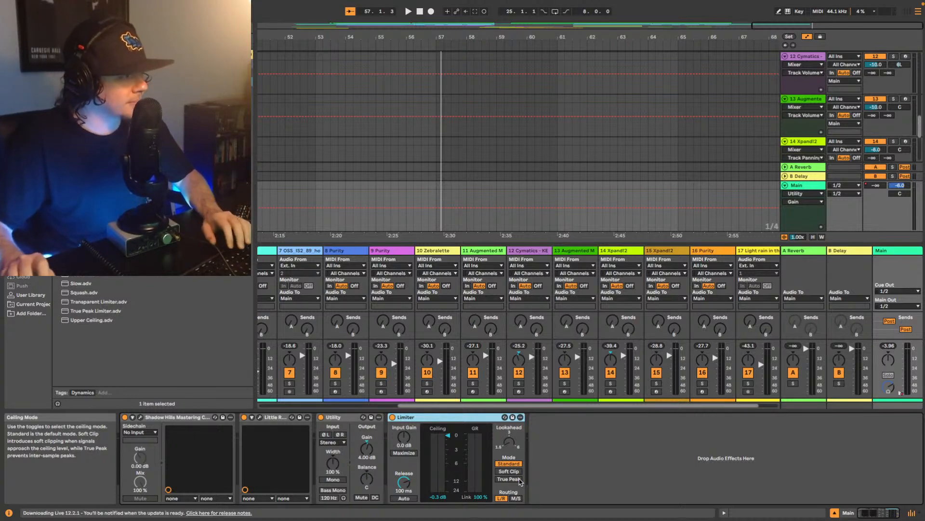
{"action": "left_click", "coordinate": [511, 479]}
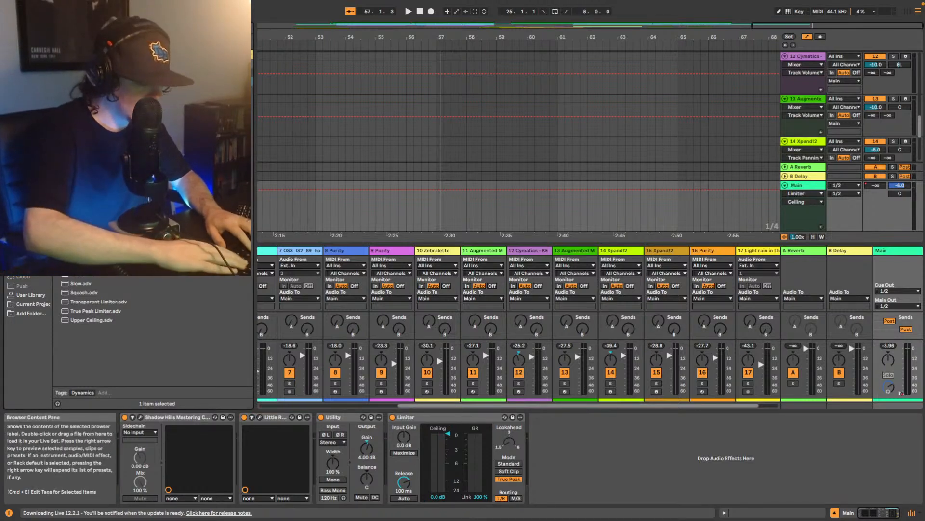
- Add Youlean Loudness Meter 2 after the Limiter on Main and move its window clear of the upper tracks
{"action": "scroll", "coordinate": [96, 302], "scroll_direction": "down", "scroll_amount": 1}
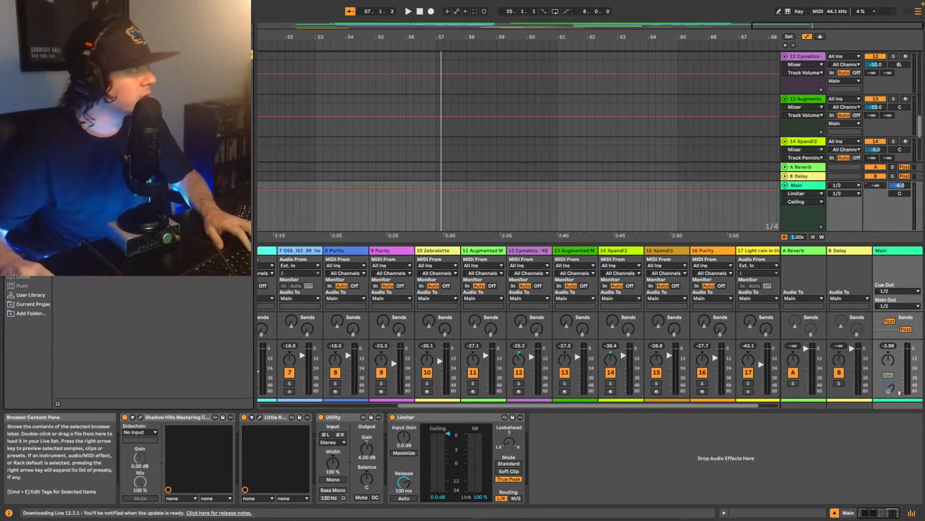
{"action": "left_click", "coordinate": [29, 181]}
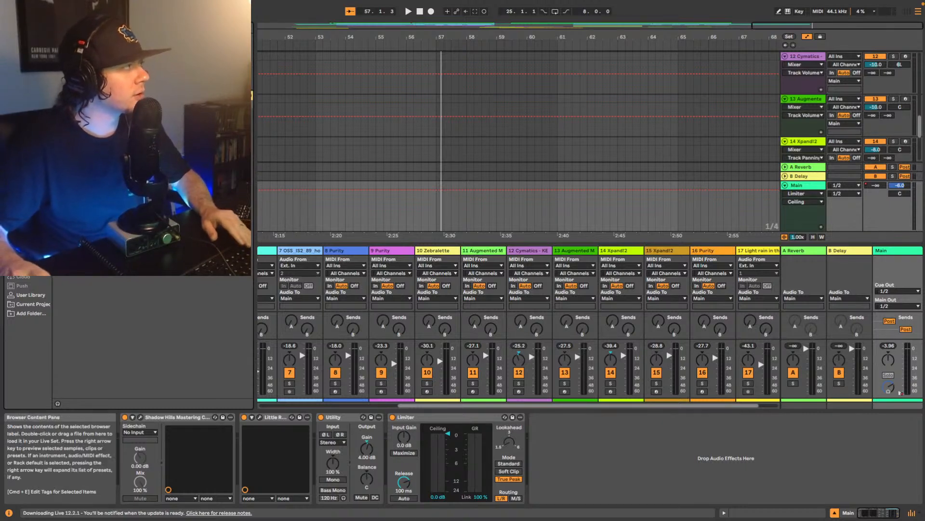
{"action": "left_click", "coordinate": [121, 132]}
{"action": "left_click_drag", "start_coordinate": [583, 424], "coordinate": [582, 458]}
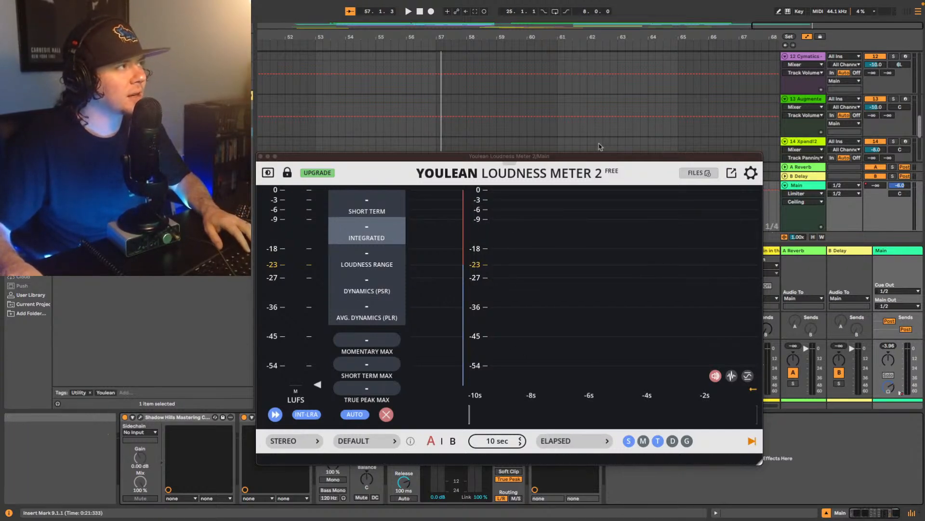
{"action": "left_click", "coordinate": [560, 157]}
{"action": "left_click_drag", "start_coordinate": [560, 157], "coordinate": [609, 210]}
- Play the whole song from the first melody loop clip with Main's loudness meter showing, and close the meter window at the end
{"action": "scroll", "coordinate": [484, 119], "scroll_direction": "up", "scroll_amount": 10}
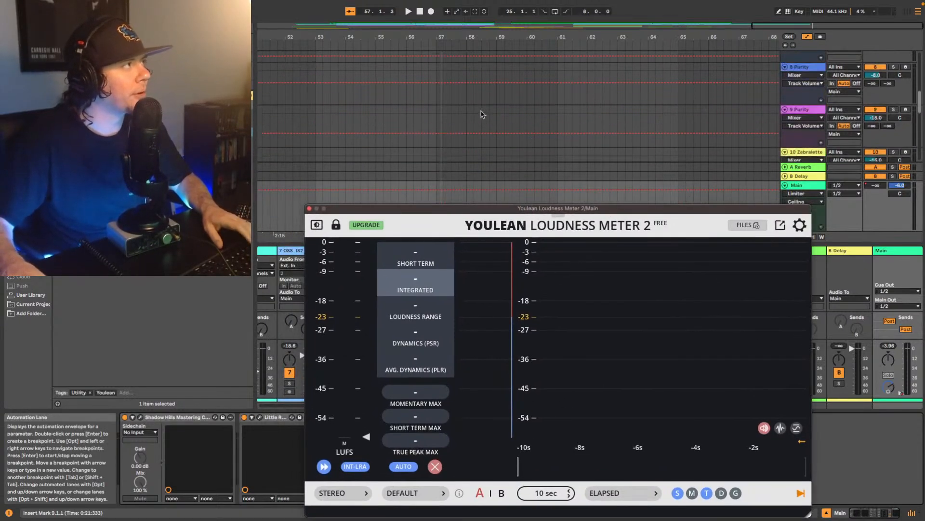
{"action": "left_click_drag", "start_coordinate": [796, 26], "coordinate": [597, 10]}
{"action": "left_click", "coordinate": [307, 63]}
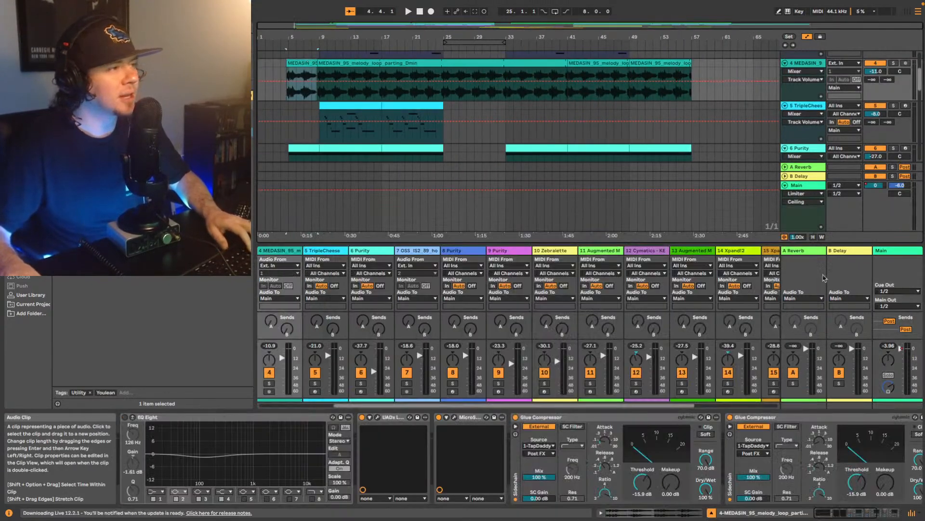
{"action": "key", "text": "space"}
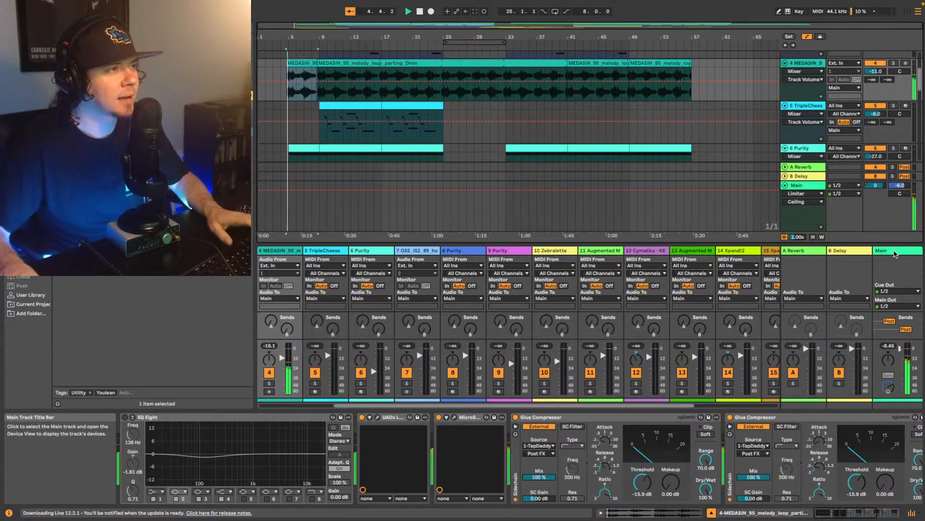
{"action": "left_click", "coordinate": [894, 252]}
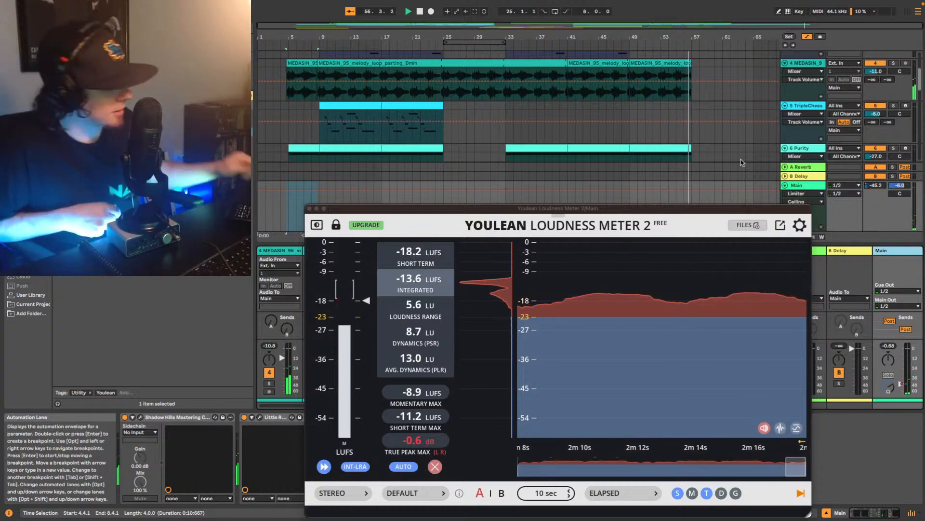
{"action": "left_click", "coordinate": [309, 208]}
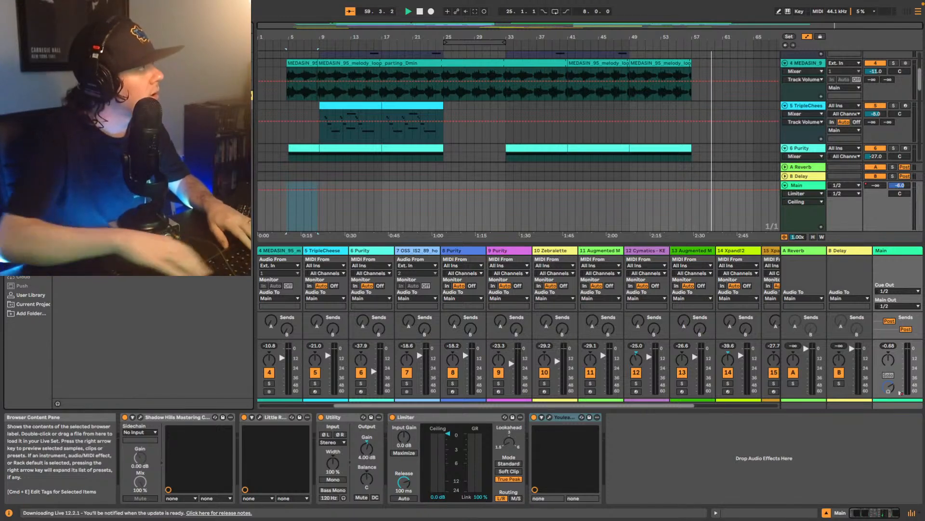
- Insert Ozone 9 Elements before the loudness meter on Main, set the play position to bar 9 and stop playback
{"action": "left_click_drag", "start_coordinate": [408, 331], "coordinate": [530, 444]}
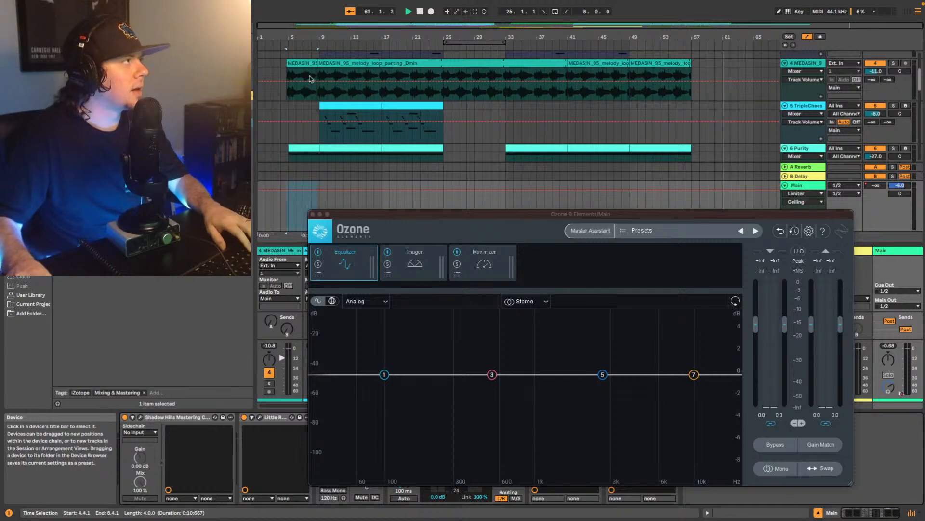
{"action": "left_click", "coordinate": [321, 97]}
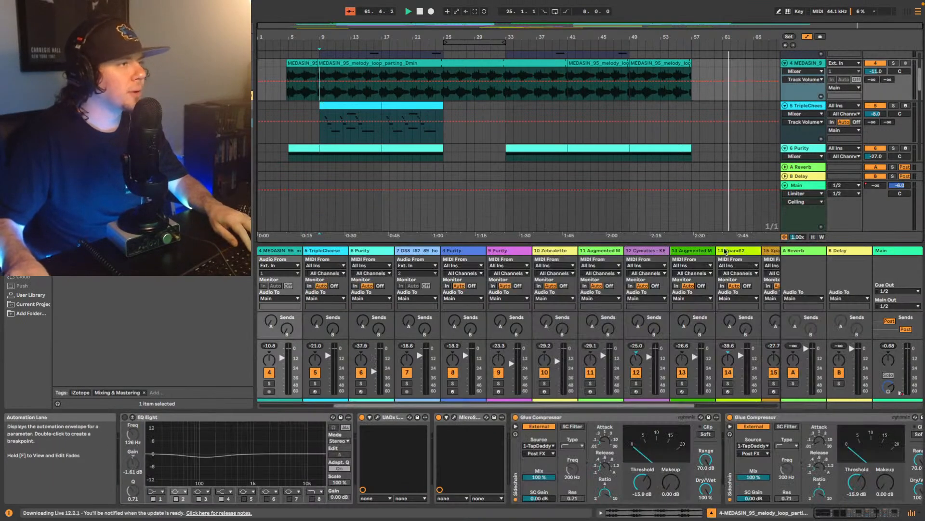
{"action": "left_click", "coordinate": [910, 250]}
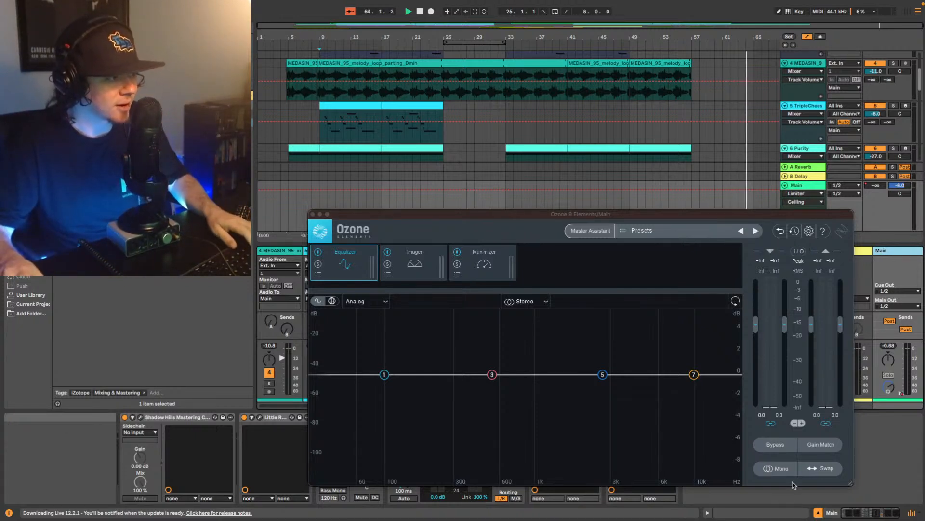
{"action": "left_click", "coordinate": [779, 500]}
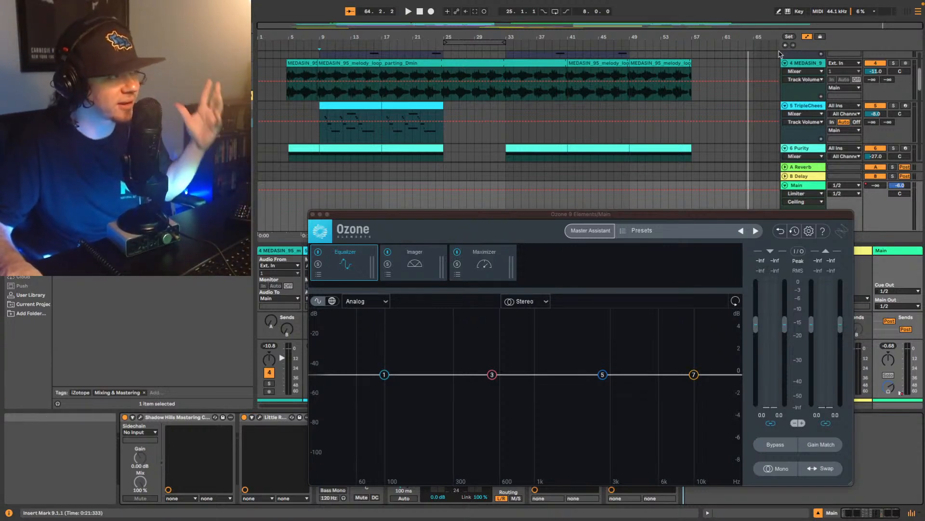
- Run Ozone's Master Assistant at High intensity for Streaming from bar 9, accept its suggestion, and raise the Maximizer ceiling to 0.0 dB
{"action": "left_click", "coordinate": [585, 232]}
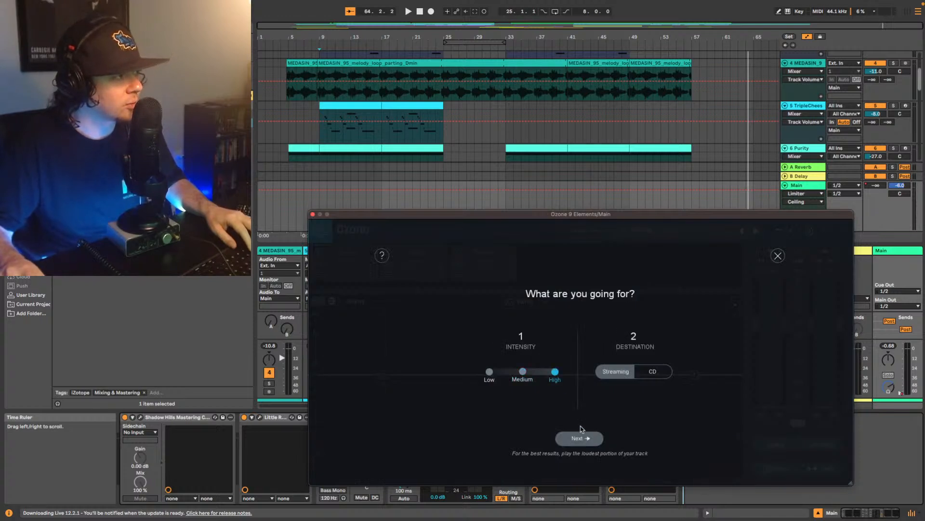
{"action": "left_click", "coordinate": [586, 440]}
{"action": "key", "text": "space"}
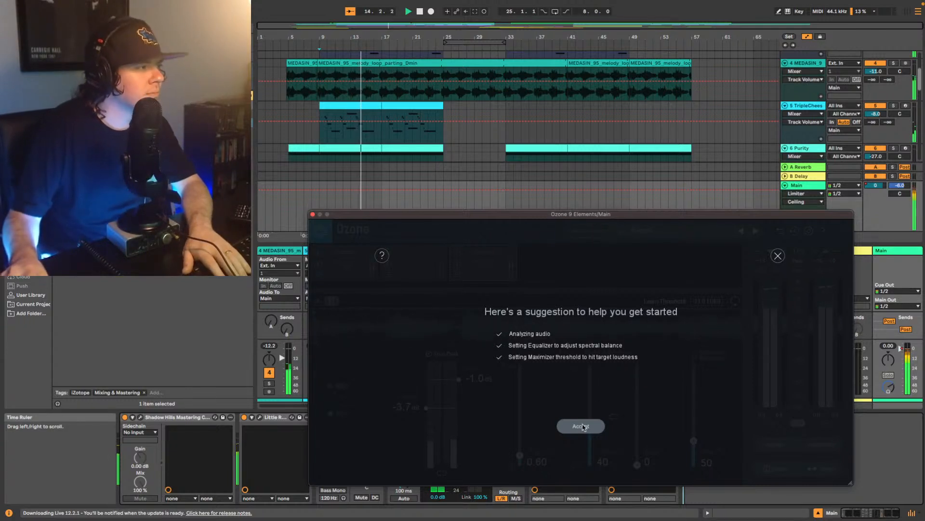
{"action": "left_click", "coordinate": [582, 426]}
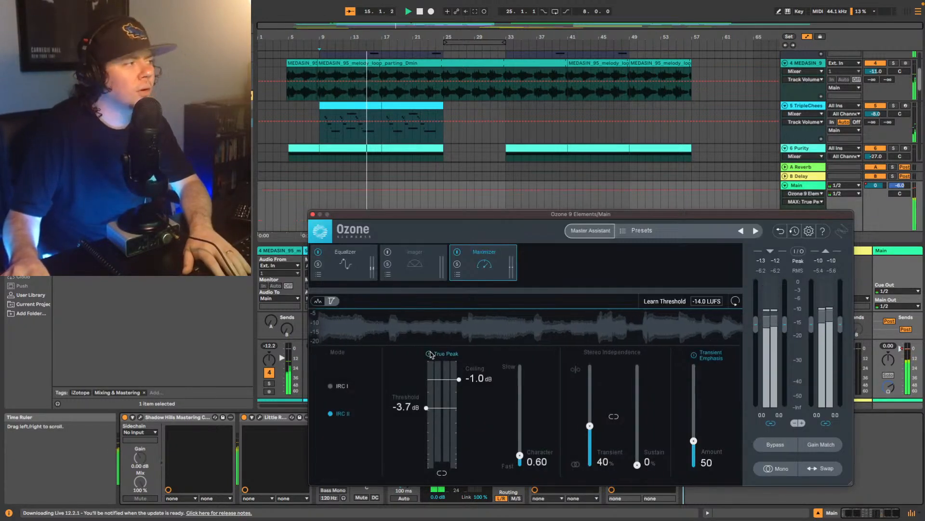
{"action": "left_click_drag", "start_coordinate": [459, 379], "coordinate": [459, 361]}
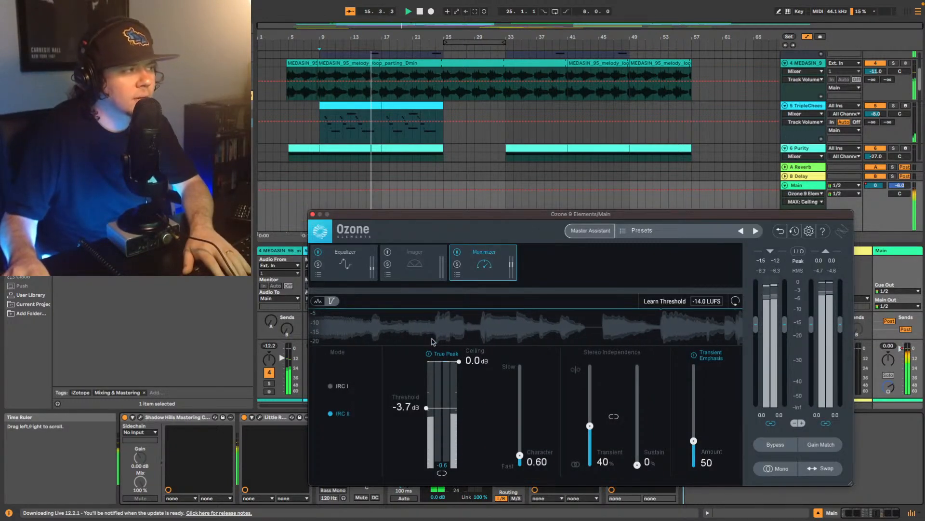
- Show Ozone's Equalizer and bypass and re-enable it during playback to compare the sound
{"action": "left_click", "coordinate": [355, 262]}
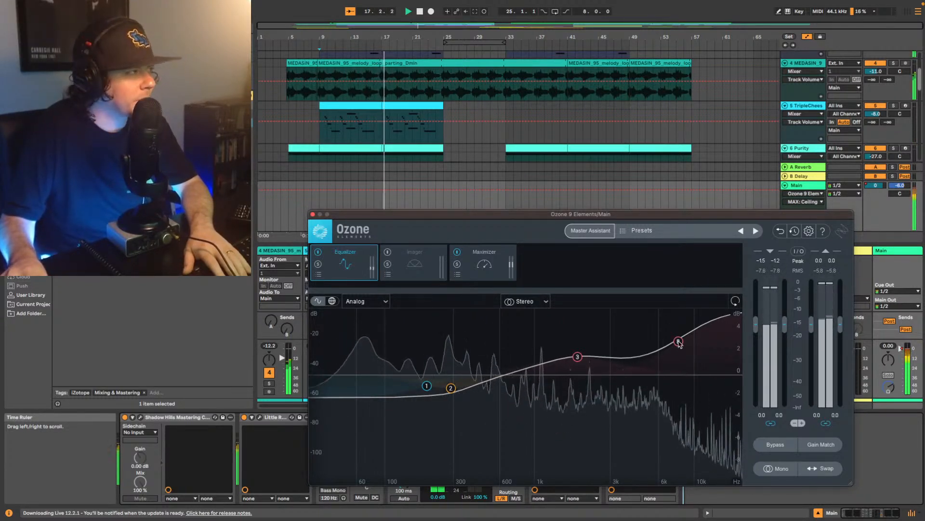
{"action": "left_click", "coordinate": [318, 252]}
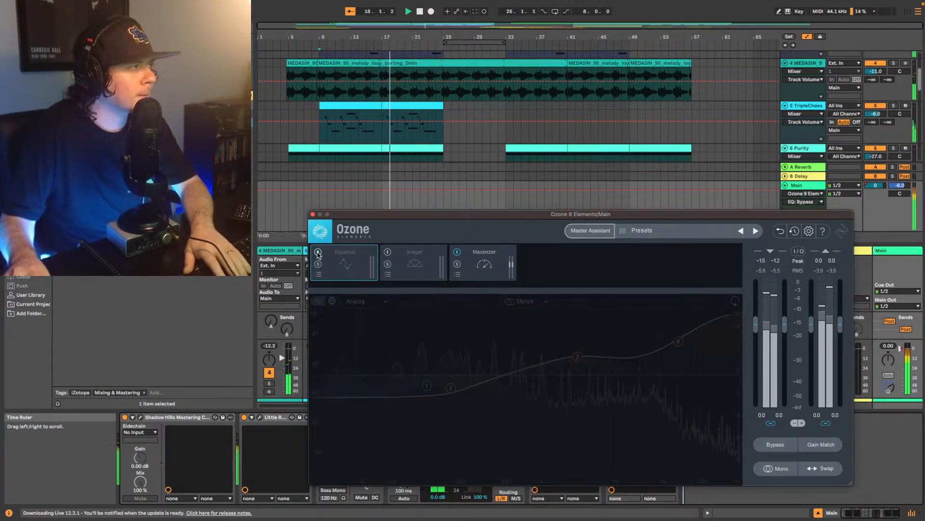
{"action": "left_click", "coordinate": [318, 252]}
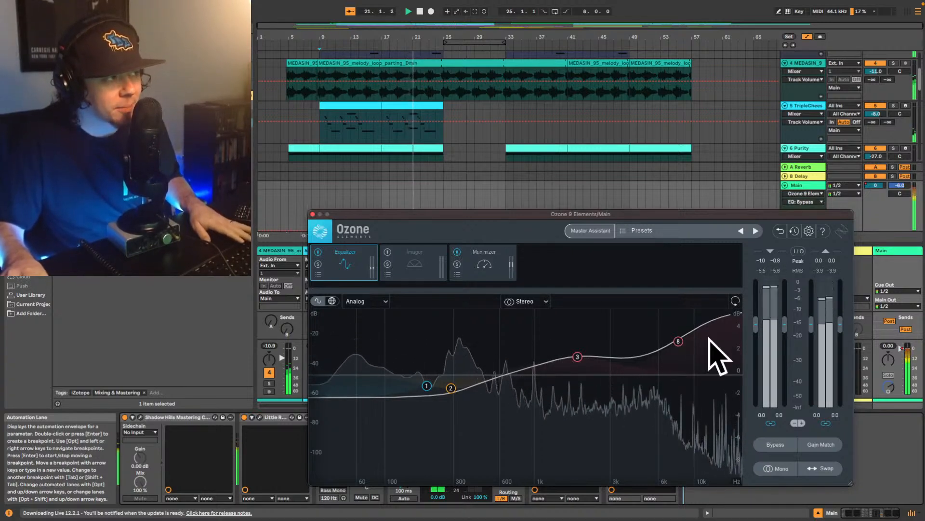
- Lower the Equalizer's high shelf to about 0.9 dB at 6192 Hz while replaying from bar 9, view the Maximizer and close Ozone
{"action": "left_click_drag", "start_coordinate": [679, 342], "coordinate": [671, 371]}
{"action": "key", "text": "space"}
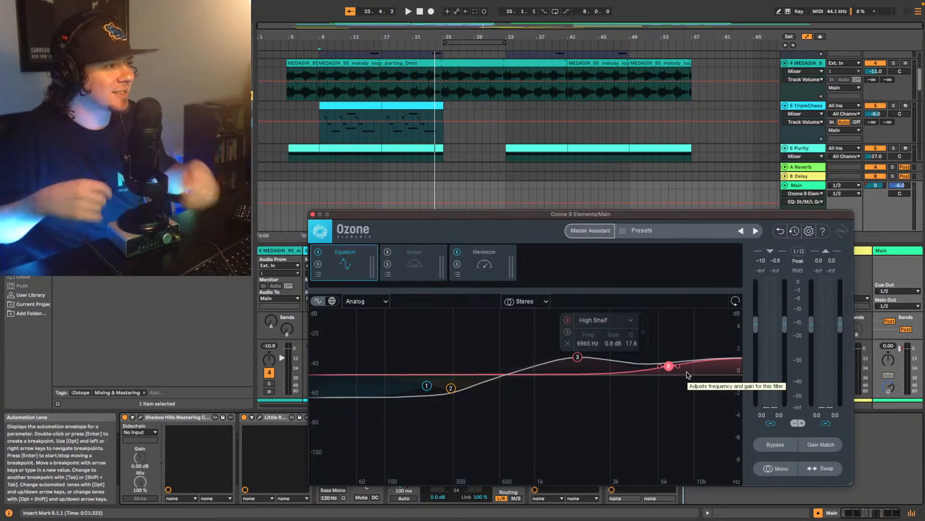
{"action": "key", "text": "space"}
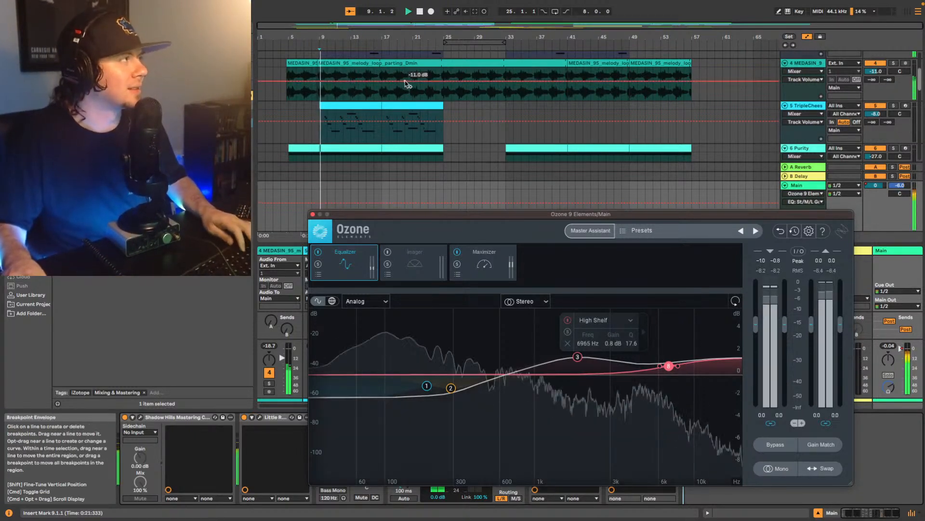
{"action": "left_click_drag", "start_coordinate": [669, 366], "coordinate": [661, 365]}
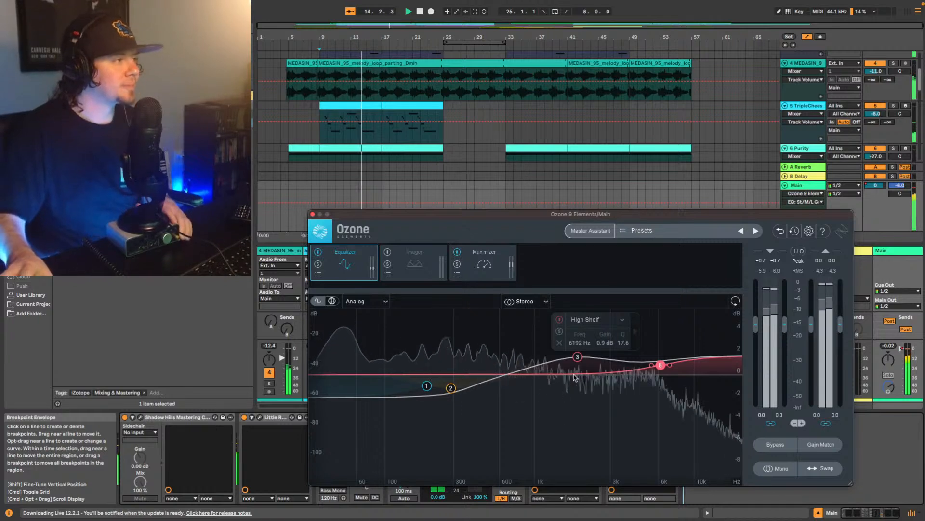
{"action": "left_click", "coordinate": [484, 265]}
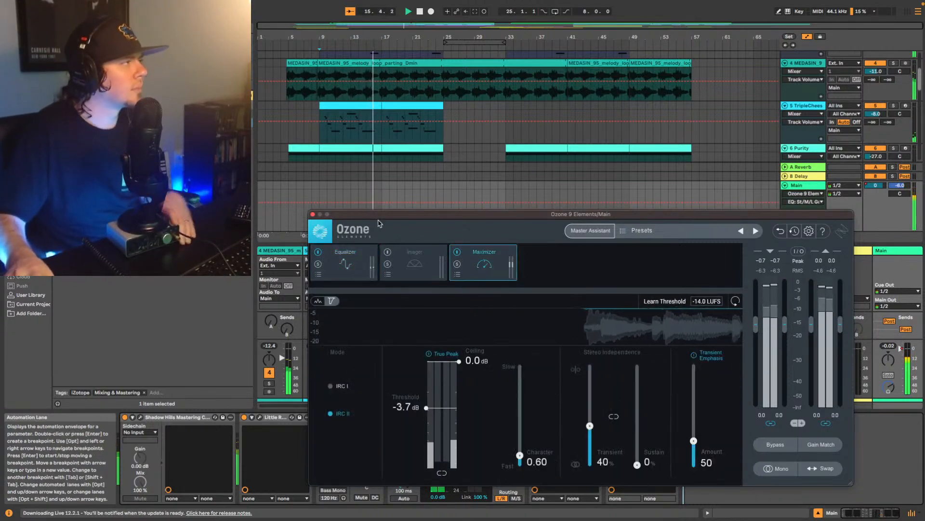
{"action": "left_click", "coordinate": [312, 214]}
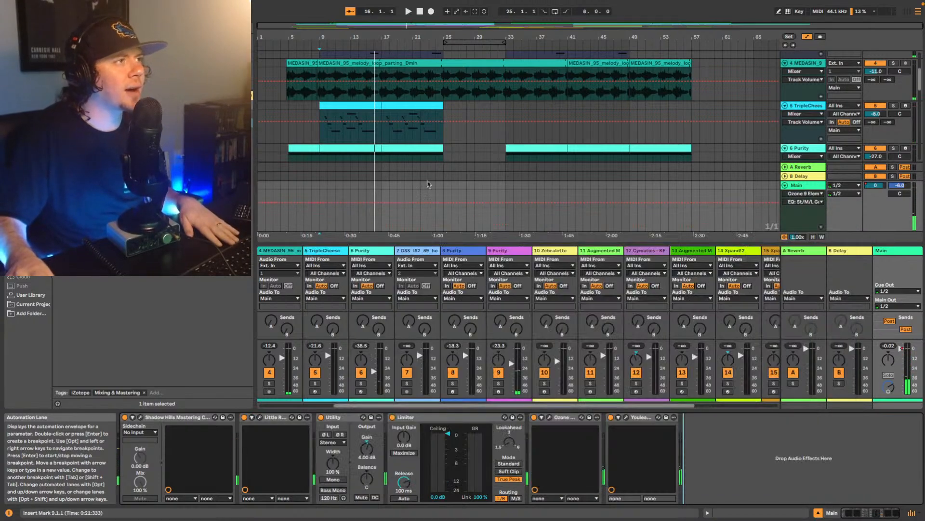
- Replay the song from the first melody loop clip with Main's loudness meter open, moving its window above the device chain
{"action": "left_click", "coordinate": [288, 96]}
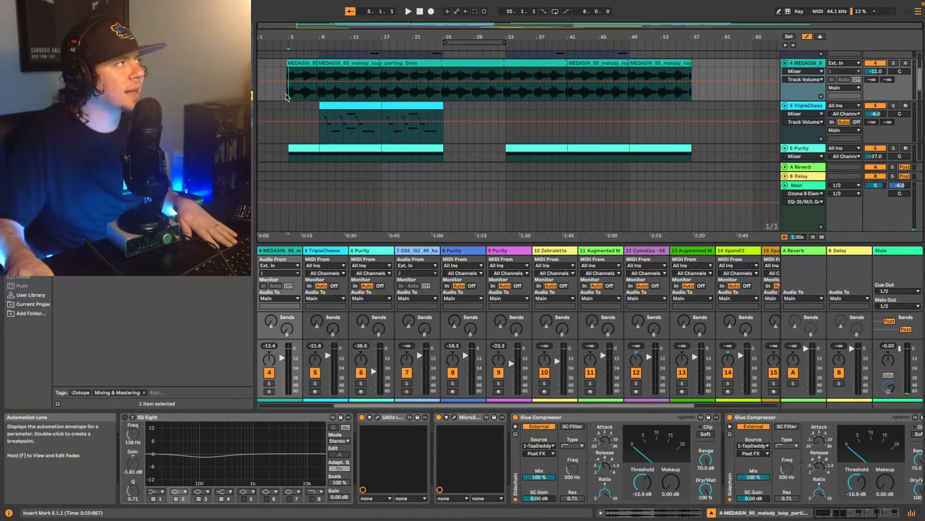
{"action": "left_click", "coordinate": [290, 63]}
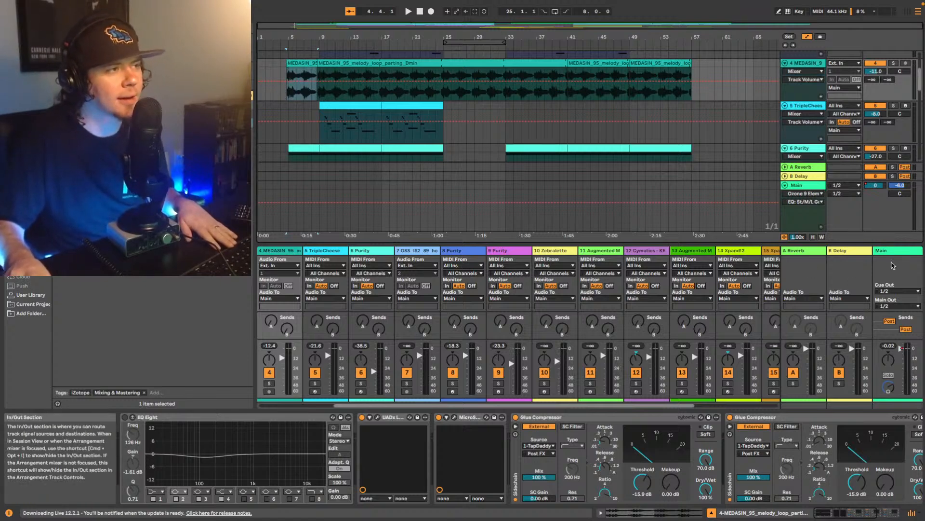
{"action": "key", "text": "space"}
{"action": "left_click", "coordinate": [848, 213]}
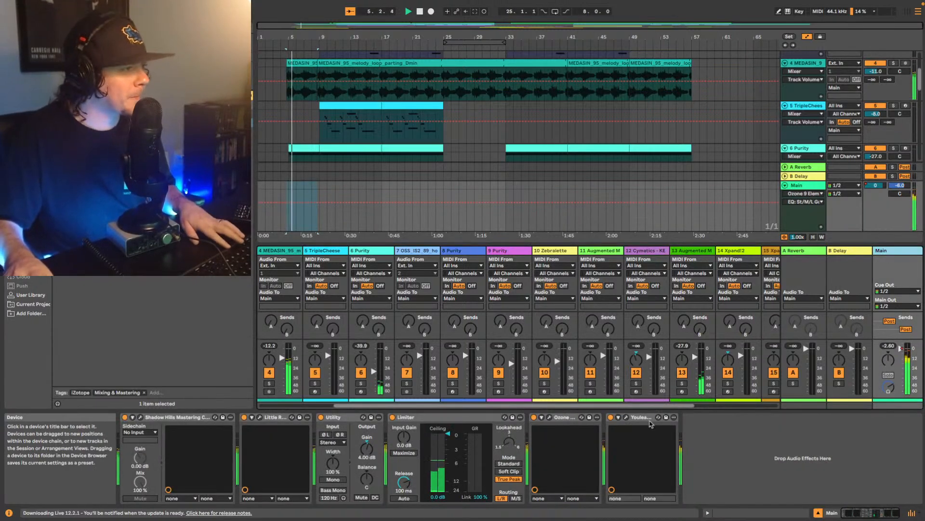
{"action": "left_click", "coordinate": [625, 417]}
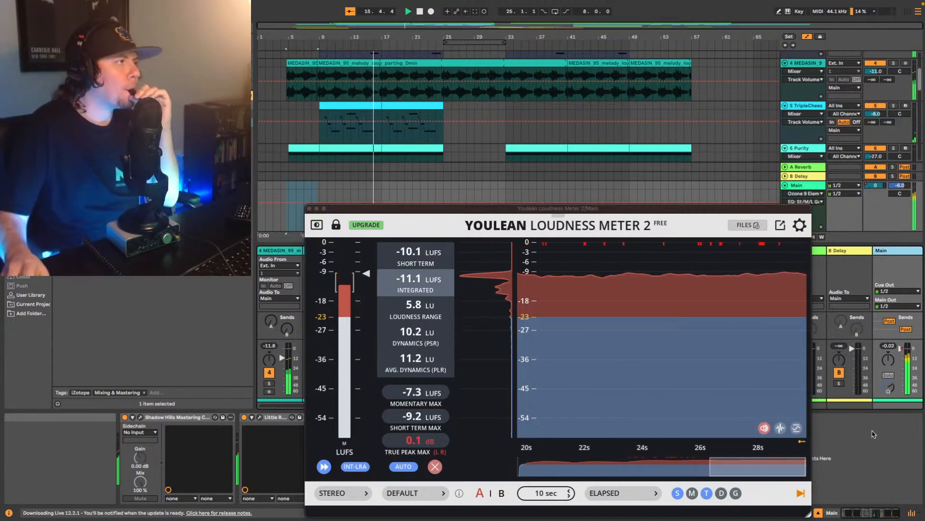
{"action": "left_click_drag", "start_coordinate": [588, 208], "coordinate": [583, 82]}
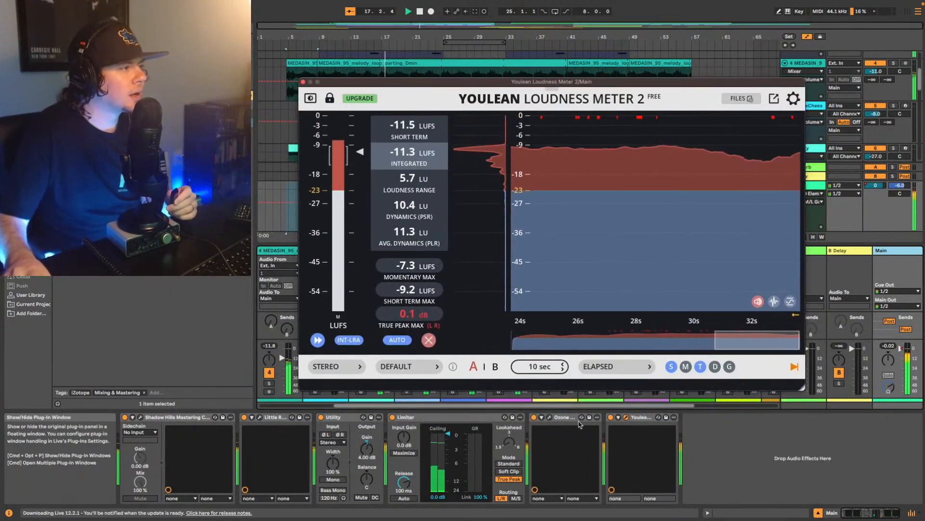
- View Ozone's Maximizer during playback, close it, and move the loudness meter window to uncover the Main track's controls
{"action": "left_click", "coordinate": [551, 419]}
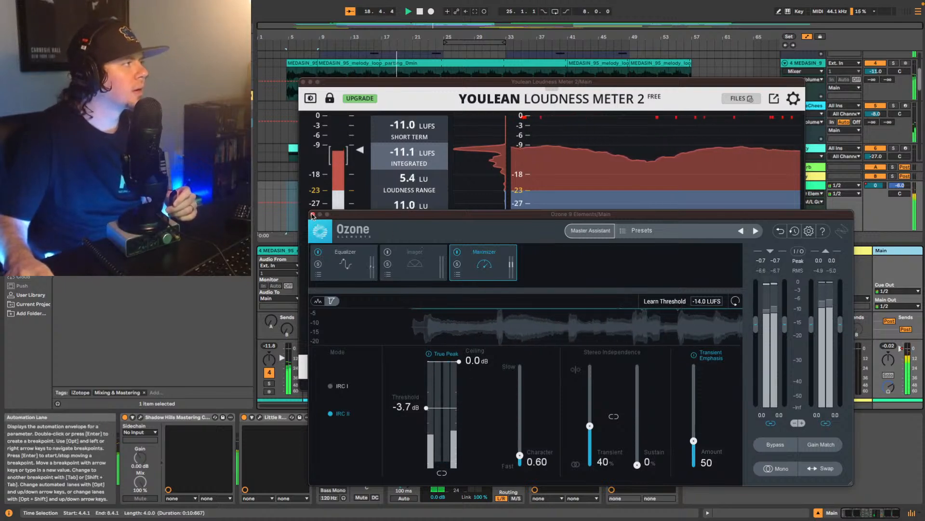
{"action": "left_click", "coordinate": [313, 214]}
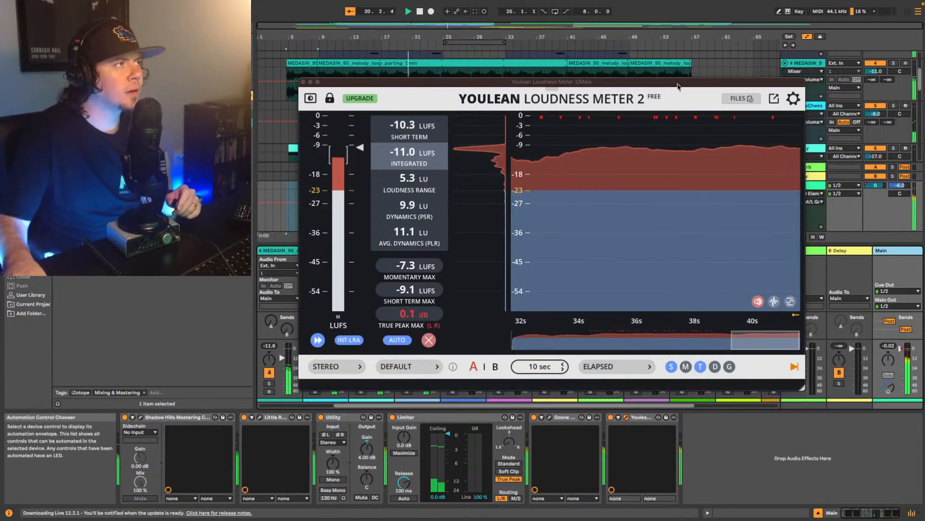
{"action": "left_click_drag", "start_coordinate": [677, 87], "coordinate": [418, 62]}
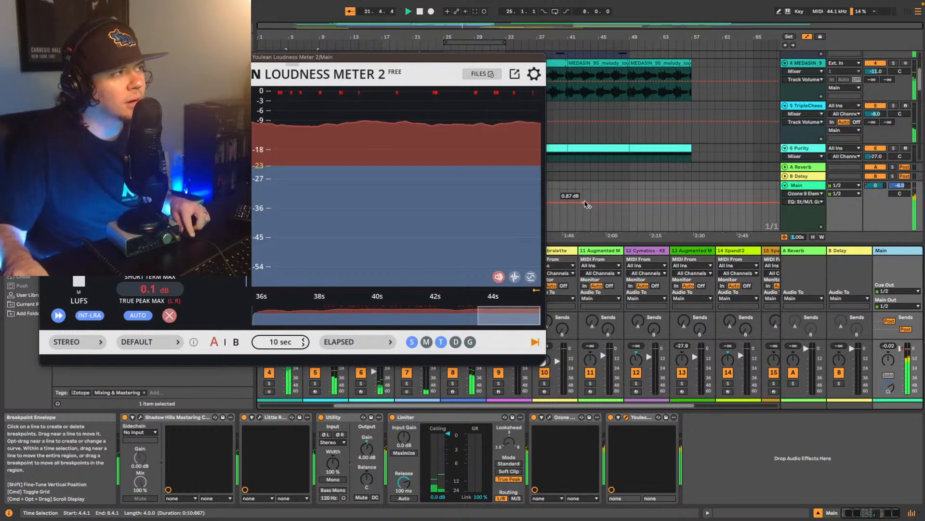
- Stop playback, close the loudness meter, and show Main's track volume automation in the arrangement
{"action": "key", "text": "space"}
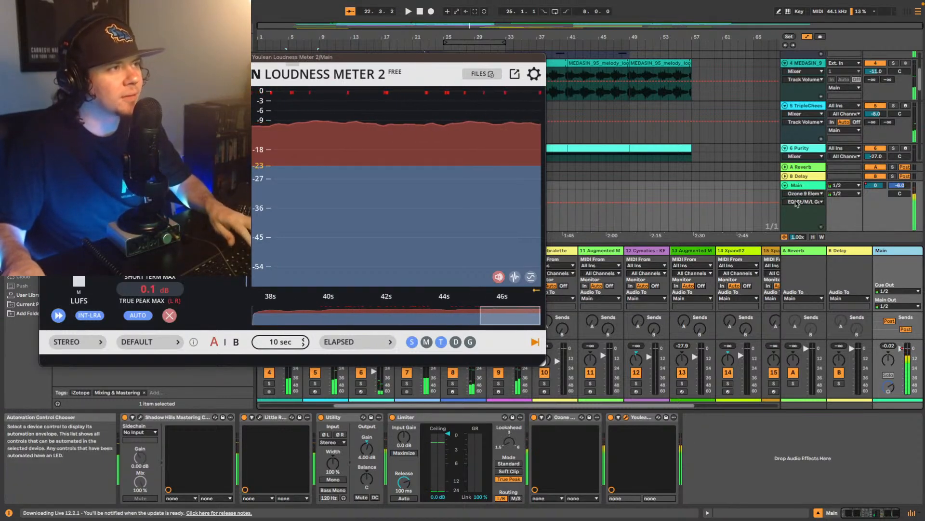
{"action": "left_click", "coordinate": [46, 57]}
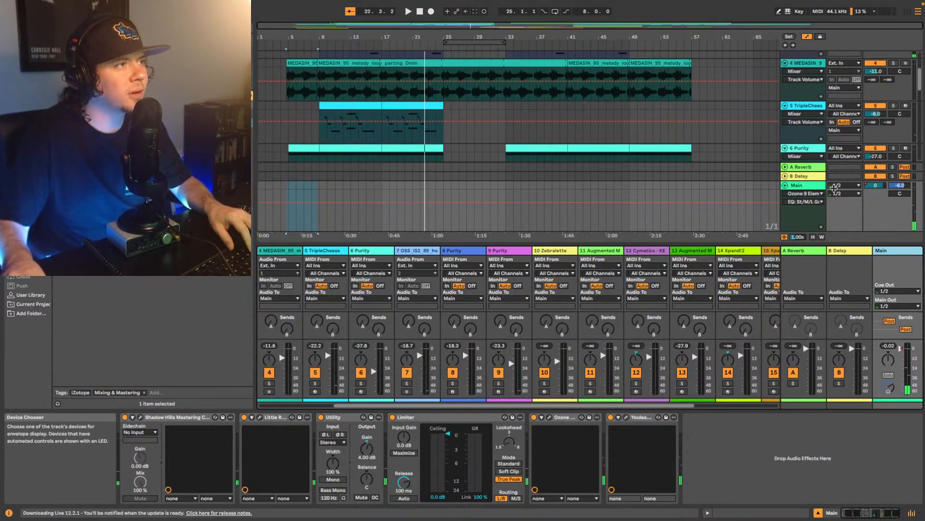
{"action": "right_click", "coordinate": [870, 186]}
{"action": "left_click", "coordinate": [816, 192]}
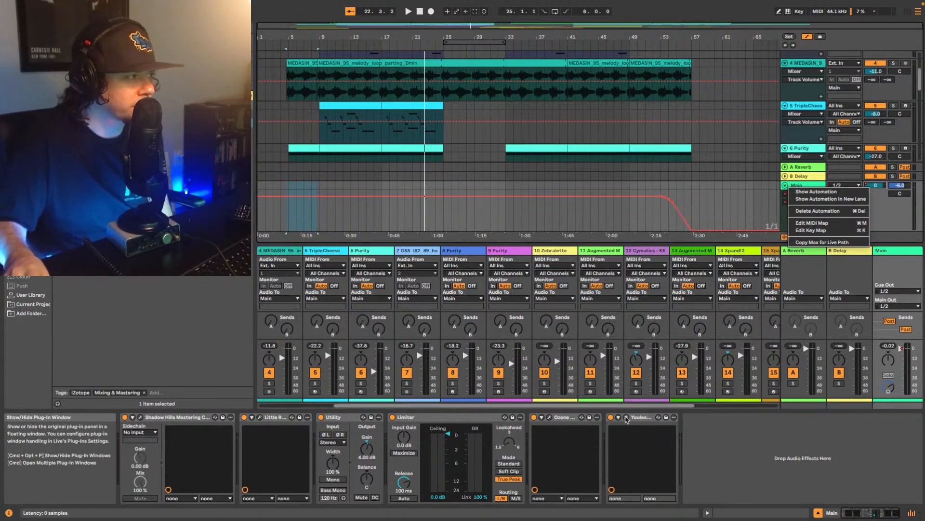
- Reopen Main's loudness meter and move its window clear of the first melody loop clip
{"action": "left_click", "coordinate": [626, 418]}
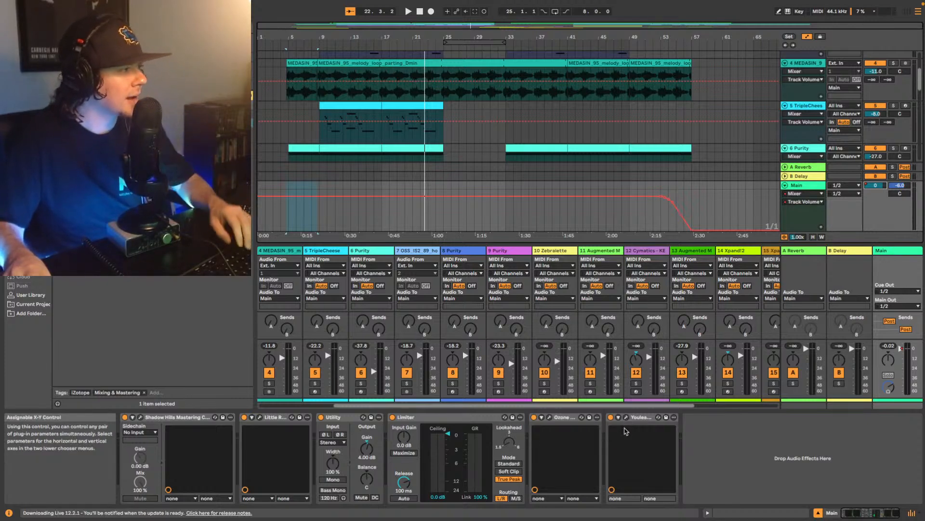
{"action": "left_click", "coordinate": [626, 418]}
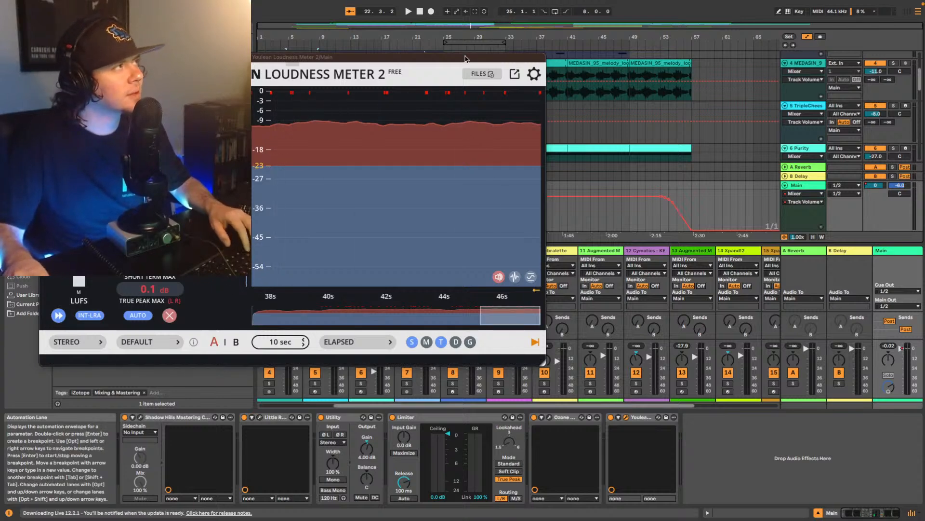
{"action": "left_click_drag", "start_coordinate": [464, 59], "coordinate": [827, 129]}
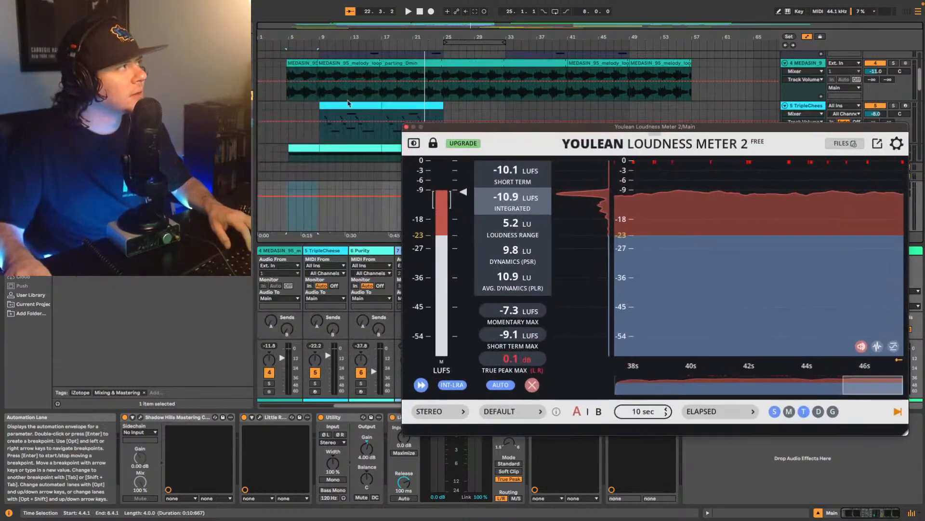
- Play the song from the first melody loop clip through the fade-out with Main's loudness meter in view, and close the meter
{"action": "left_click", "coordinate": [293, 64]}
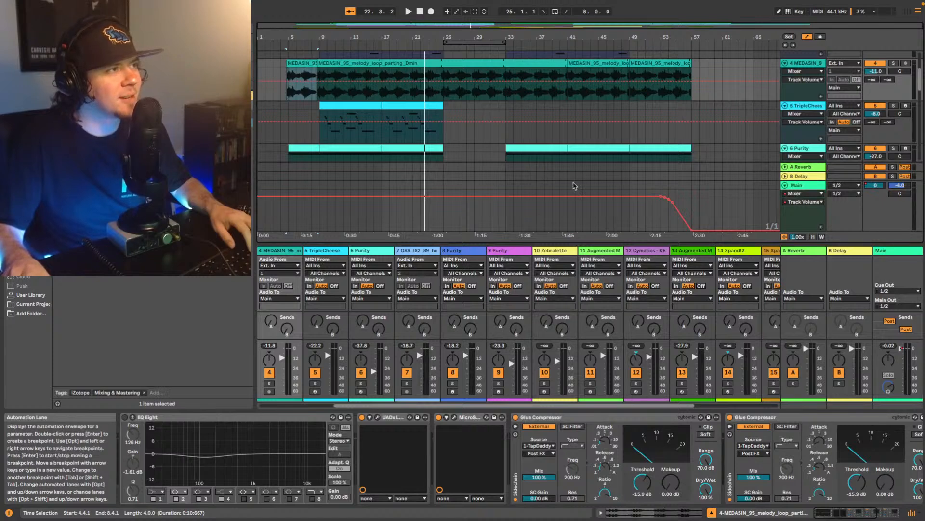
{"action": "scroll", "coordinate": [592, 109], "scroll_direction": "down", "scroll_amount": 1}
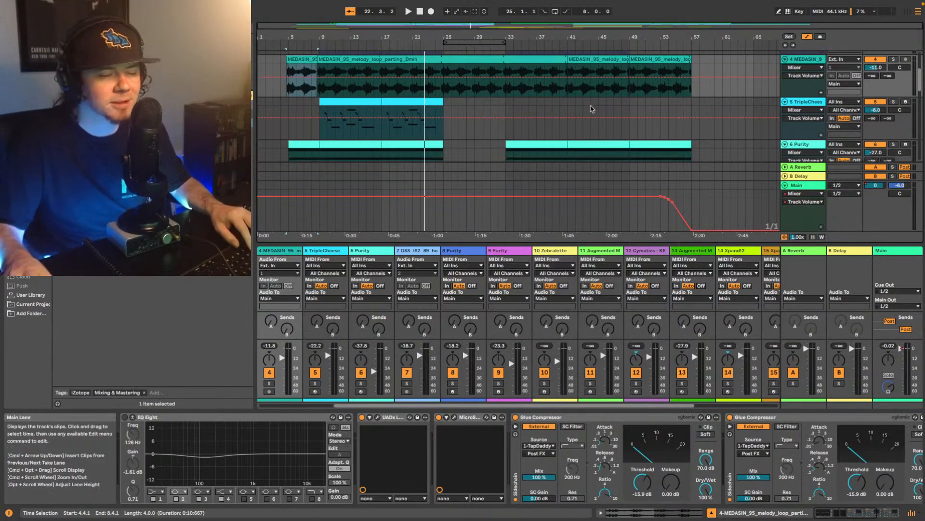
{"action": "scroll", "coordinate": [592, 109], "scroll_direction": "down", "scroll_amount": 5}
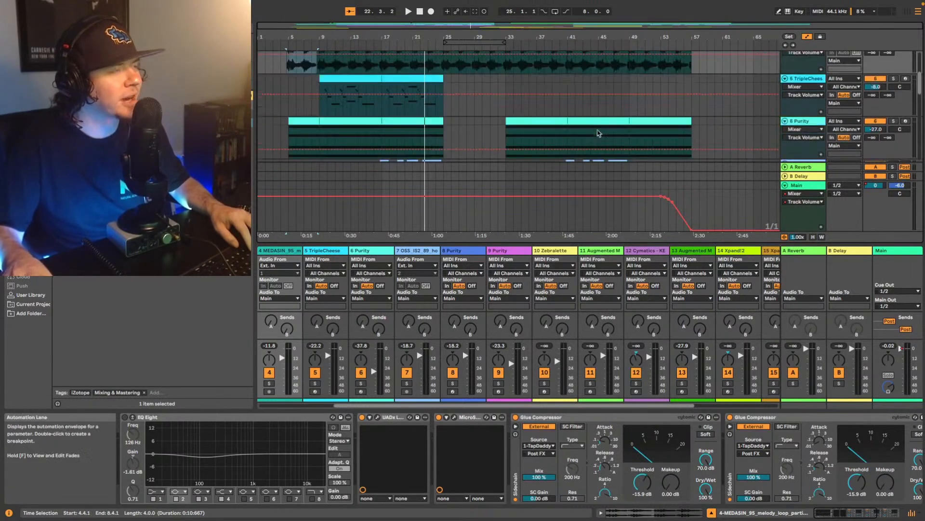
{"action": "key", "text": "space"}
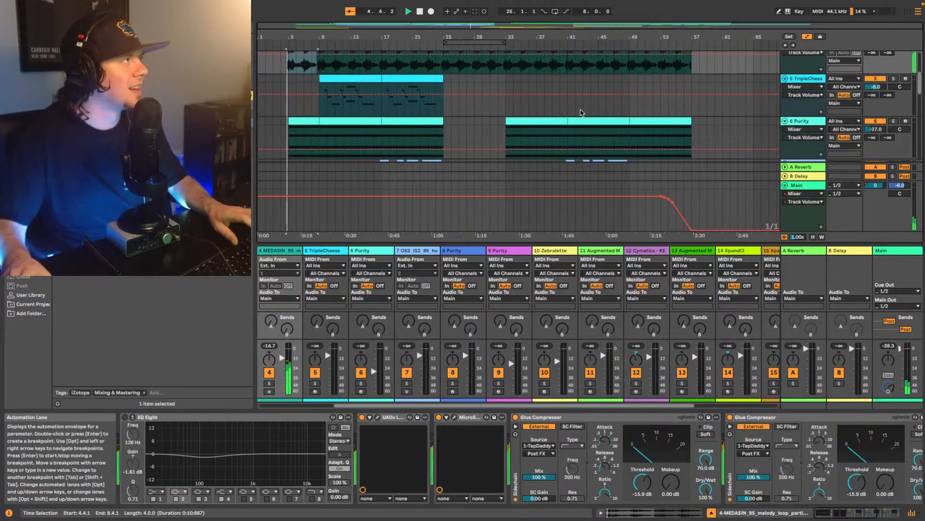
{"action": "left_click", "coordinate": [902, 254]}
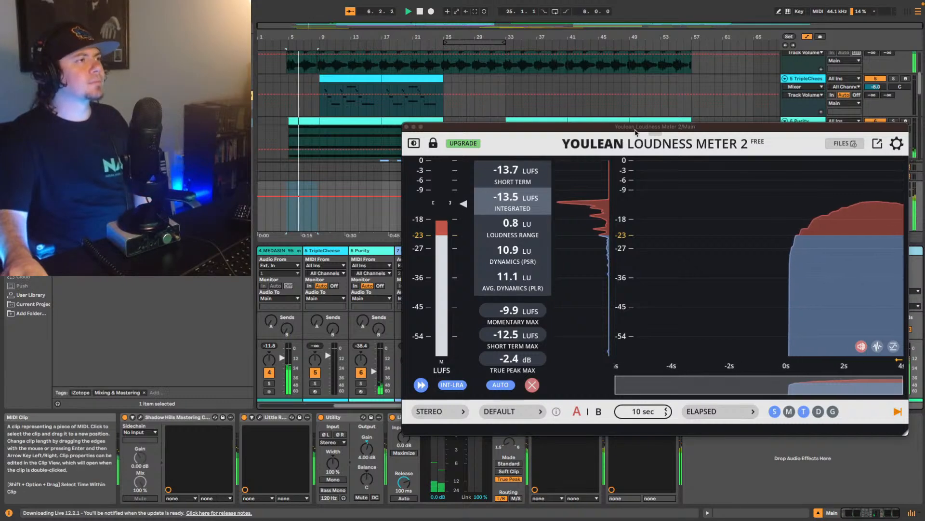
{"action": "left_click_drag", "start_coordinate": [635, 130], "coordinate": [496, 93]}
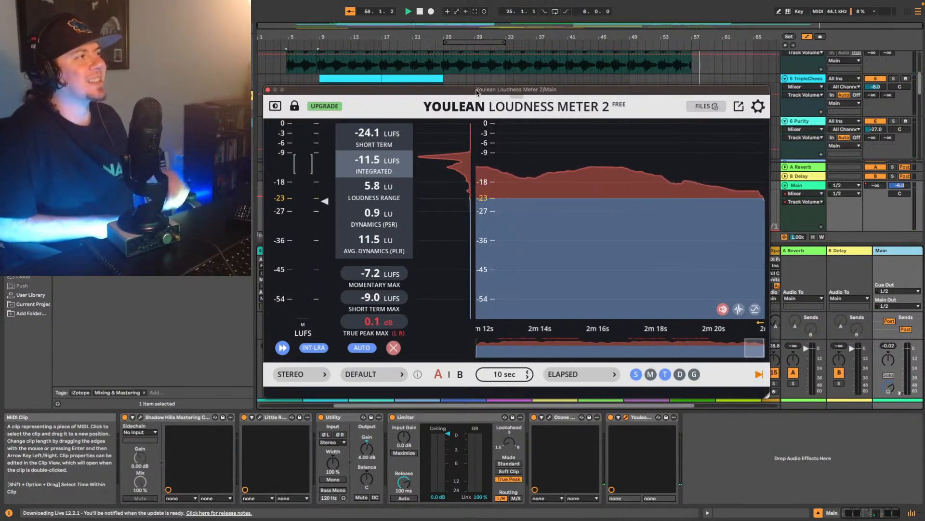
{"action": "left_click", "coordinate": [268, 91]}
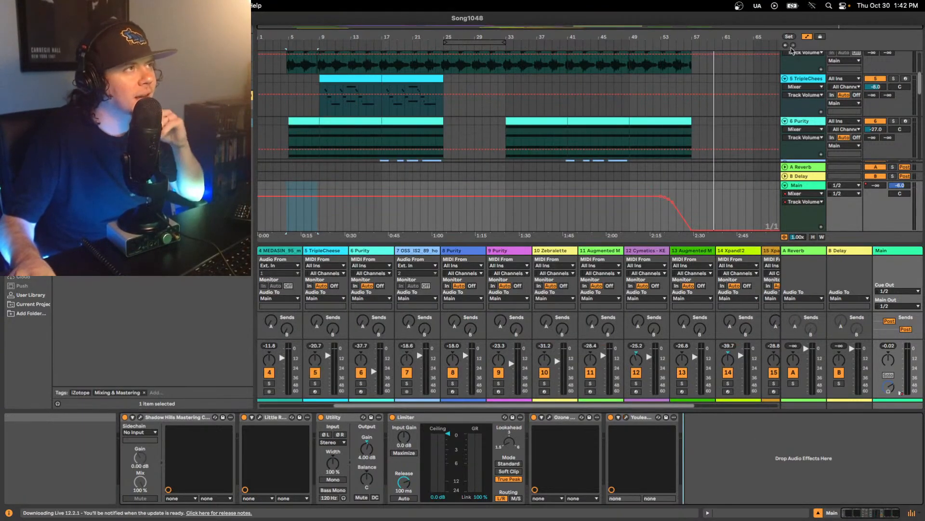
- Save the Live Set under the new name Song1048 Mix V1 in the Song13 Project folder
{"action": "left_click", "coordinate": [786, 47]}
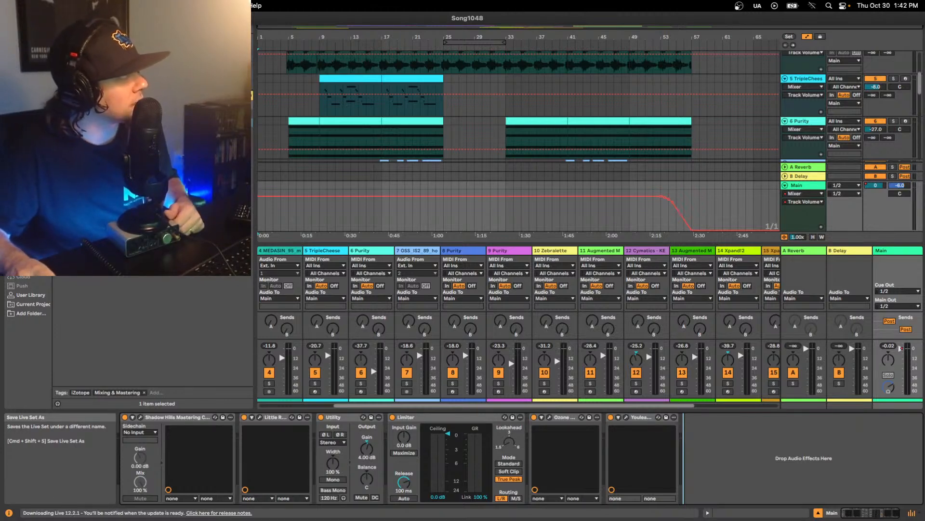
{"action": "left_click", "coordinate": [72, 100]}
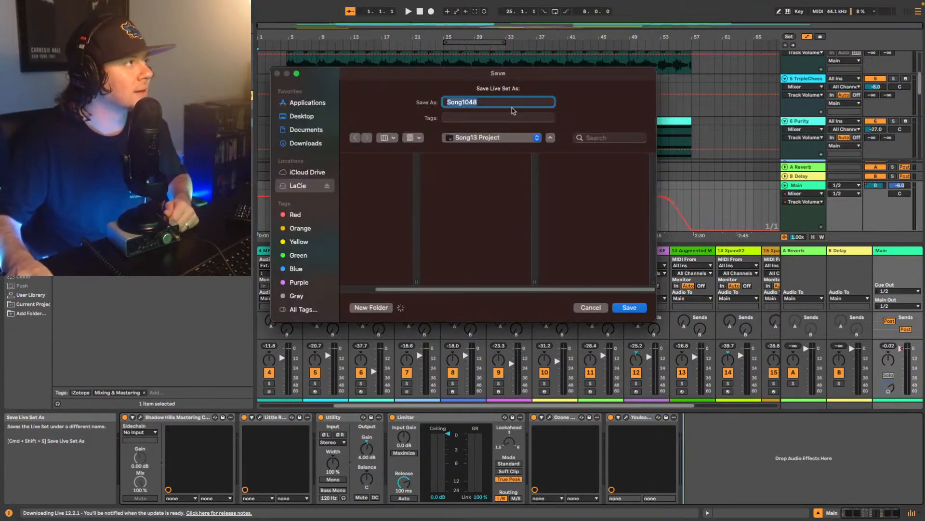
{"action": "key", "text": "Right"}
{"action": "type", "text": "Mix"}
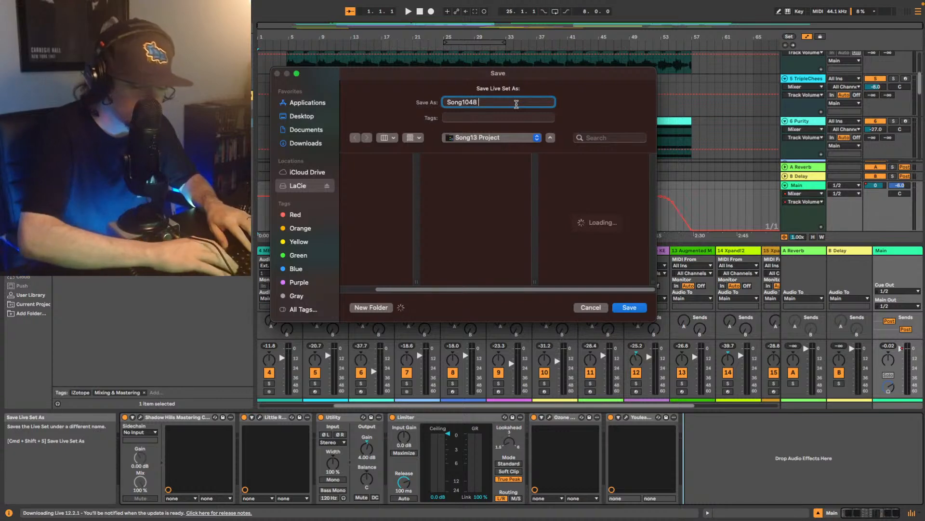
{"action": "type", "text": " V1"}
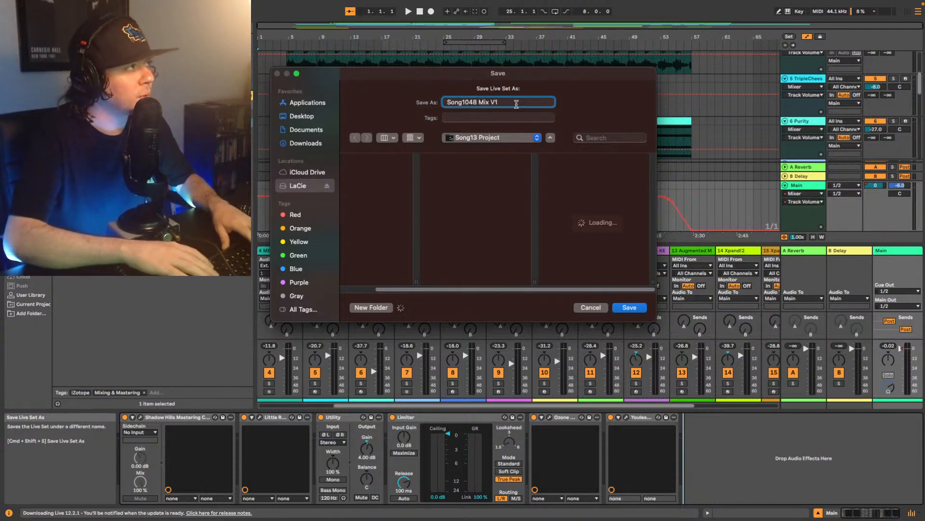
{"action": "left_click", "coordinate": [626, 308]}
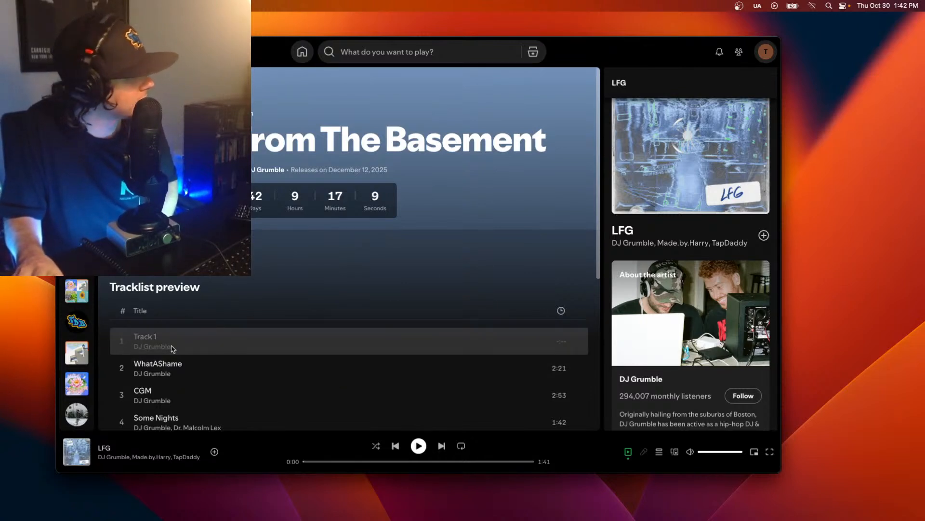
- In Spotify, look through the tracklist preview of DJ Grumble's upcoming album and the artist details and credits for LFG
{"action": "scroll", "coordinate": [262, 331], "scroll_direction": "down", "scroll_amount": 5}
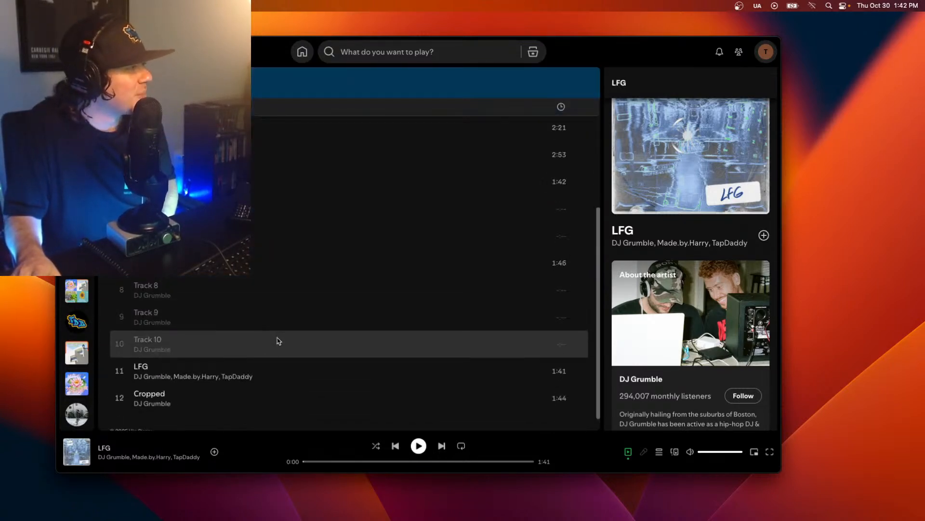
{"action": "scroll", "coordinate": [274, 340], "scroll_direction": "up", "scroll_amount": 2}
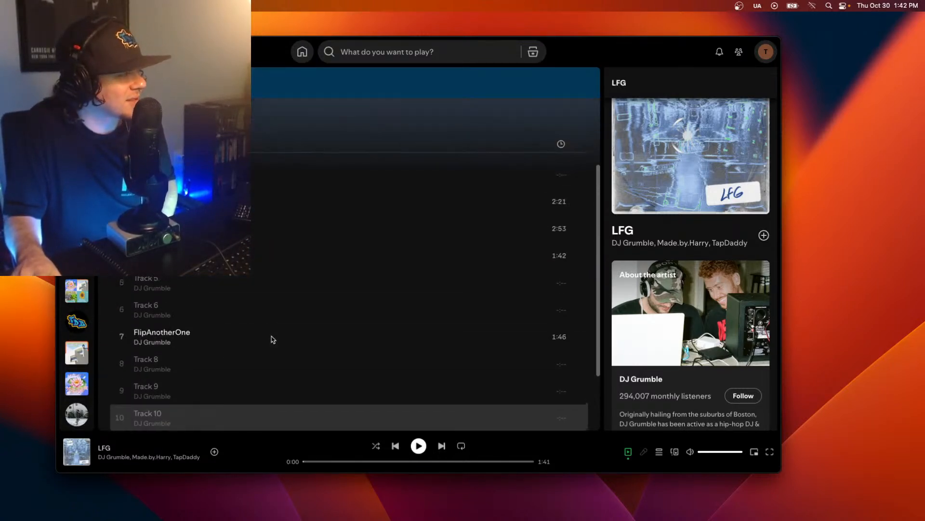
{"action": "scroll", "coordinate": [272, 339], "scroll_direction": "up", "scroll_amount": 3}
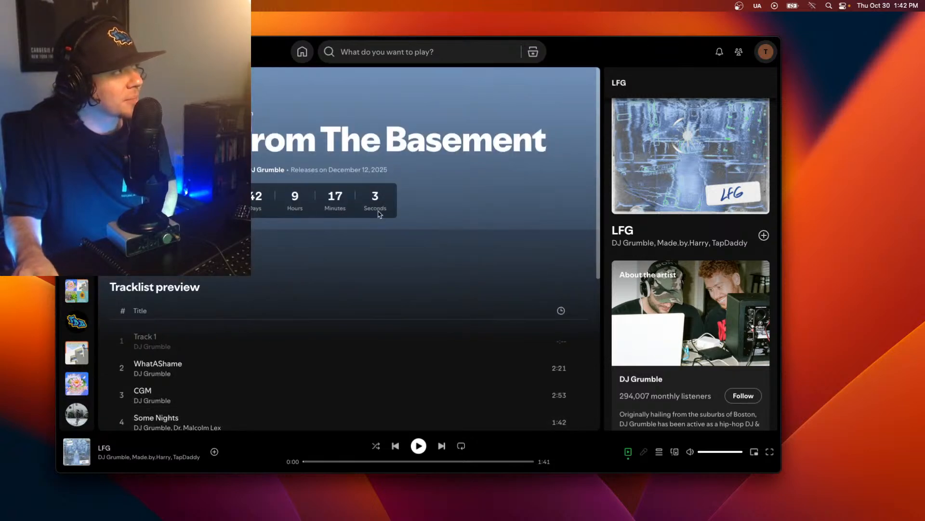
{"action": "scroll", "coordinate": [433, 318], "scroll_direction": "down", "scroll_amount": 2}
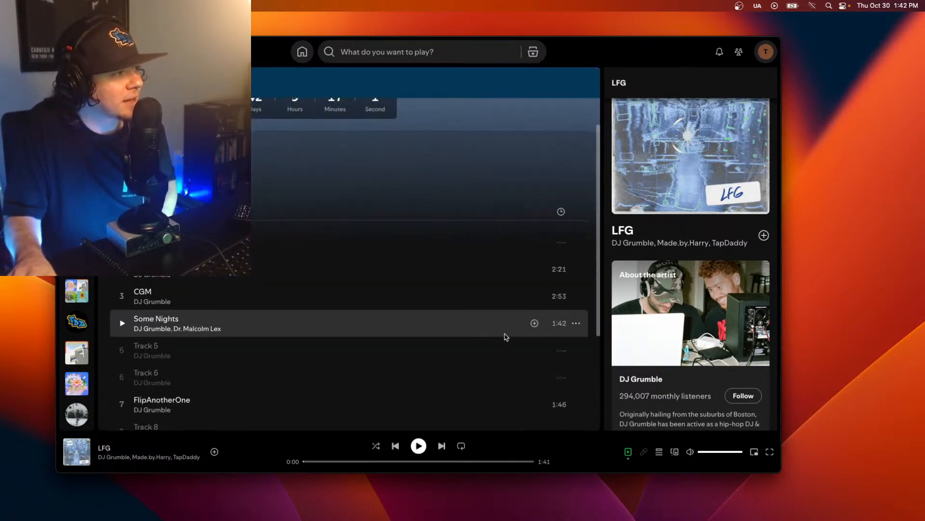
{"action": "scroll", "coordinate": [694, 355], "scroll_direction": "down", "scroll_amount": 3}
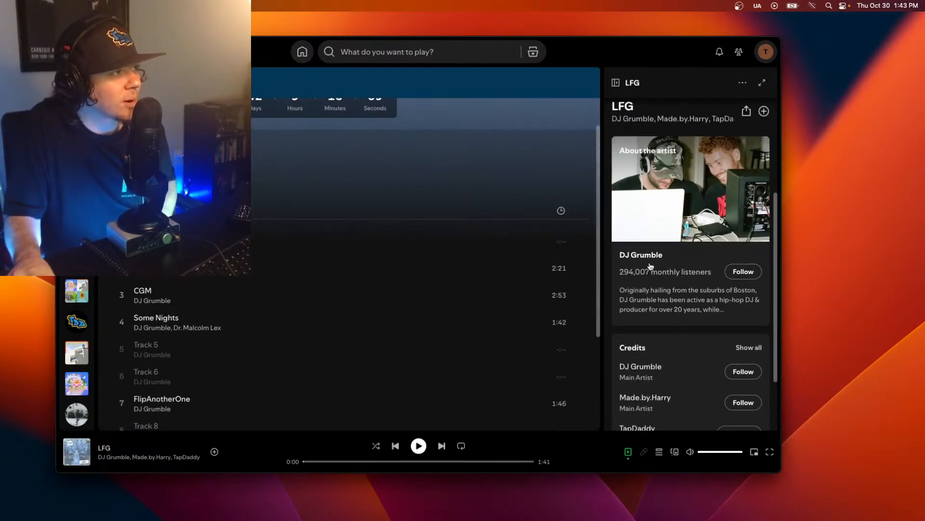
{"action": "scroll", "coordinate": [231, 347], "scroll_direction": "down", "scroll_amount": 3}
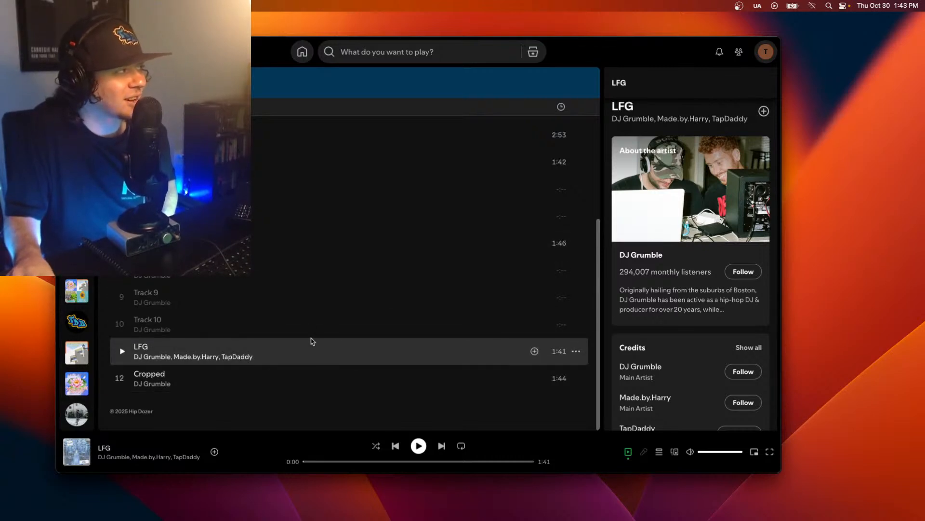
{"action": "scroll", "coordinate": [313, 341], "scroll_direction": "up", "scroll_amount": 5}
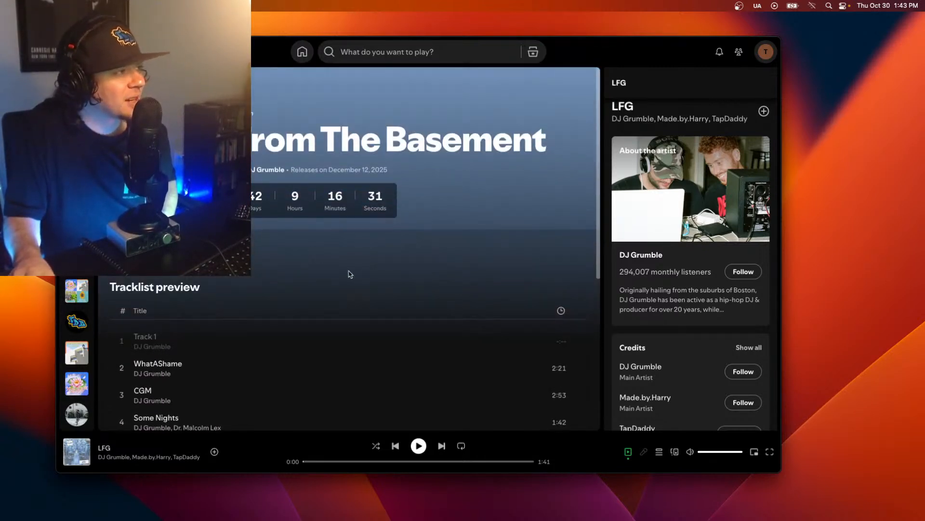
{"action": "scroll", "coordinate": [347, 279], "scroll_direction": "down", "scroll_amount": 10}
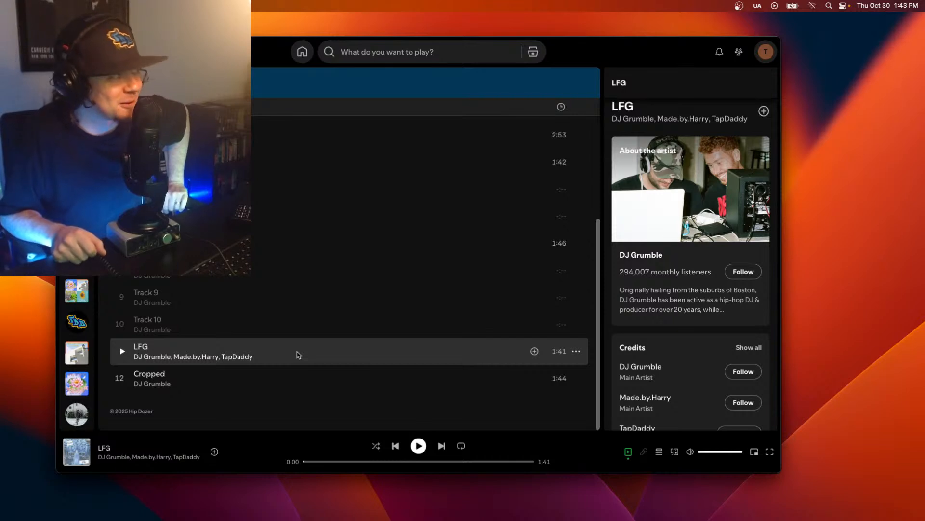
- Play LFG from the album's tracklist, pause playback, and switch back to Ableton Live
{"action": "left_click", "coordinate": [123, 351]}
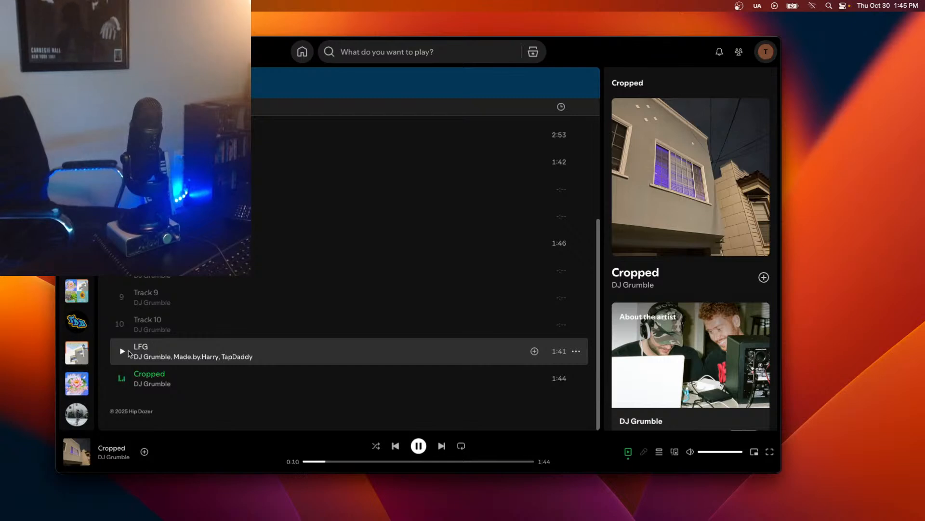
{"action": "key", "text": "space"}
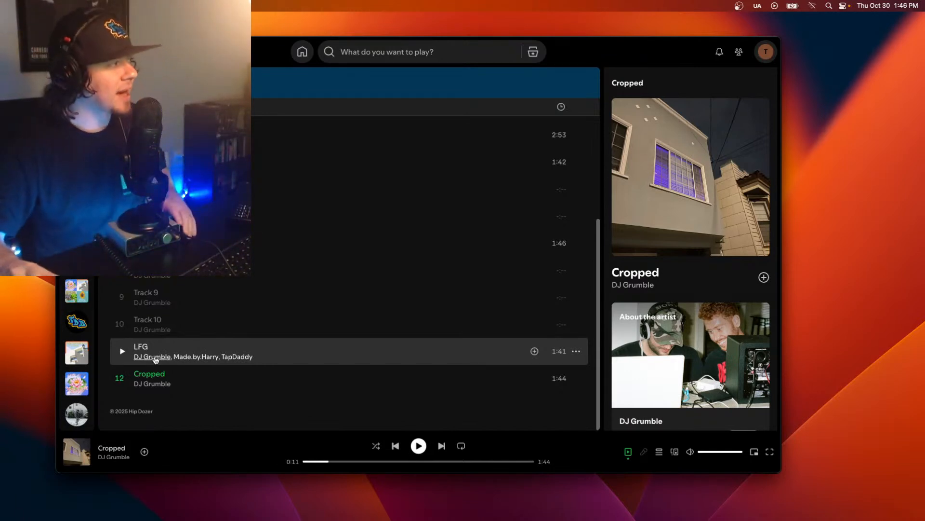
{"action": "scroll", "coordinate": [313, 337], "scroll_direction": "up", "scroll_amount": 2}
{"action": "scroll", "coordinate": [255, 357], "scroll_direction": "down", "scroll_amount": 2}
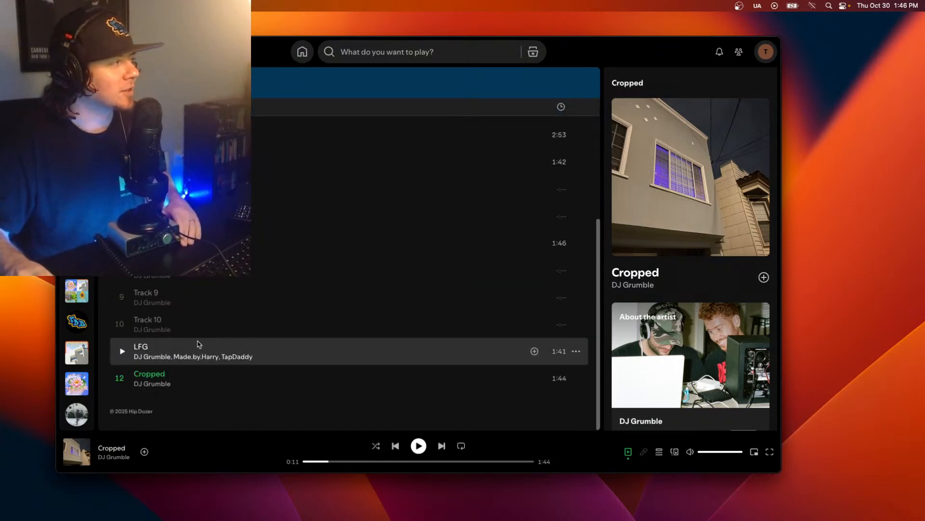
{"action": "scroll", "coordinate": [206, 345], "scroll_direction": "up", "scroll_amount": 10}
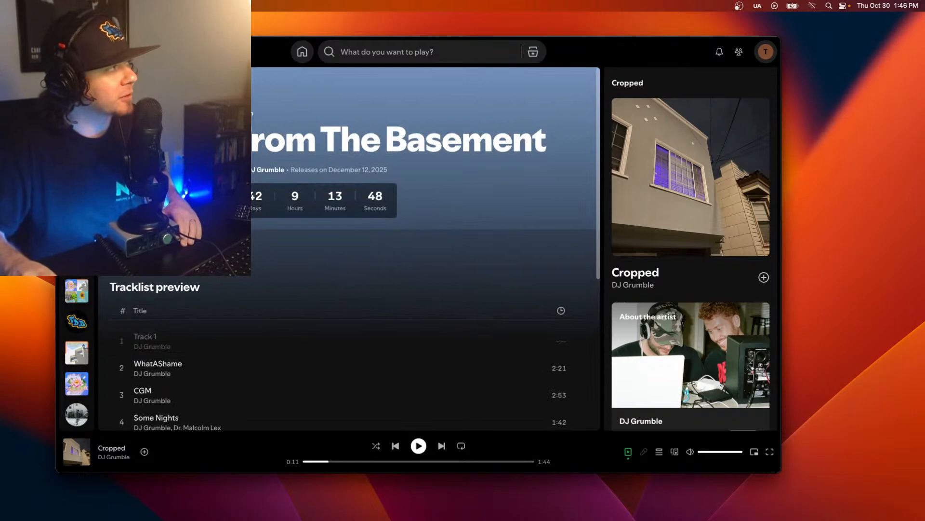
{"action": "mouse_move", "coordinate": [691, 513]}
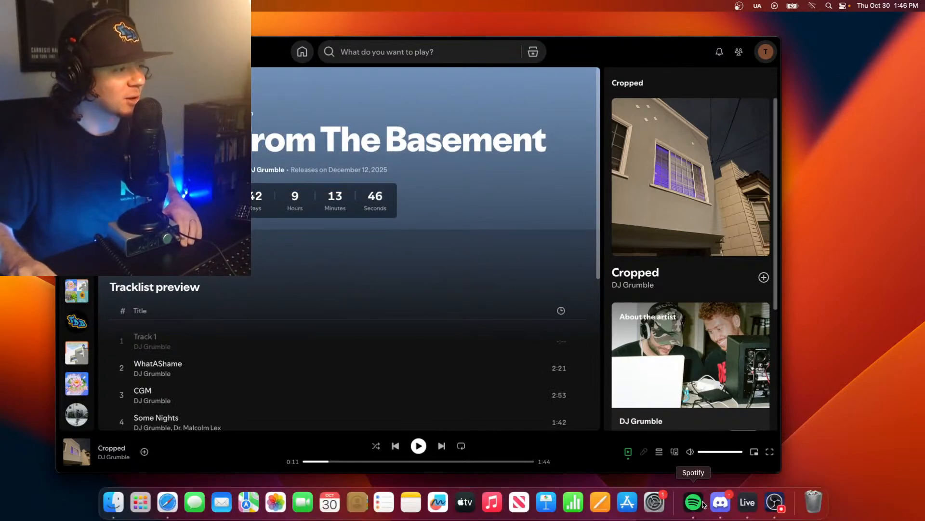
{"action": "left_click", "coordinate": [747, 503]}
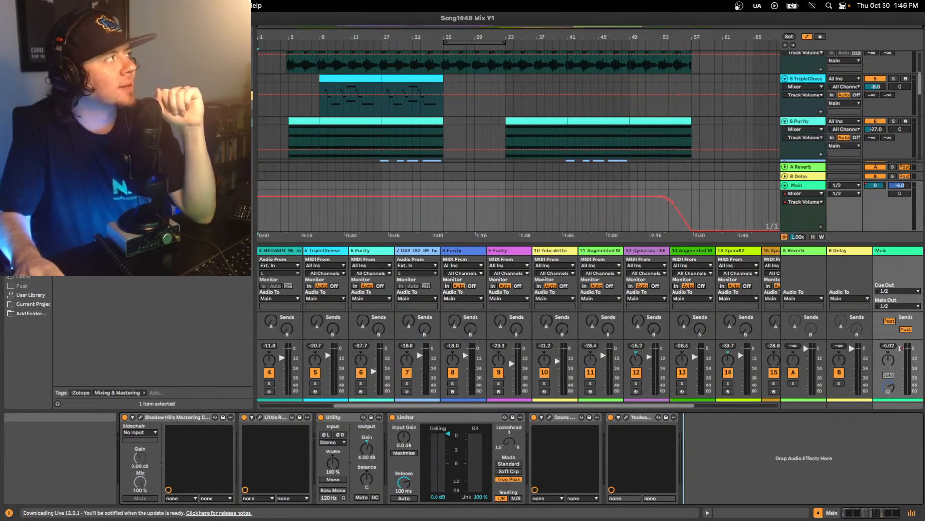
- Open the recent Live Set Song1045.als from the Song13 Project
{"action": "left_click", "coordinate": [51, 6]}
{"action": "mouse_move", "coordinate": [73, 41]}
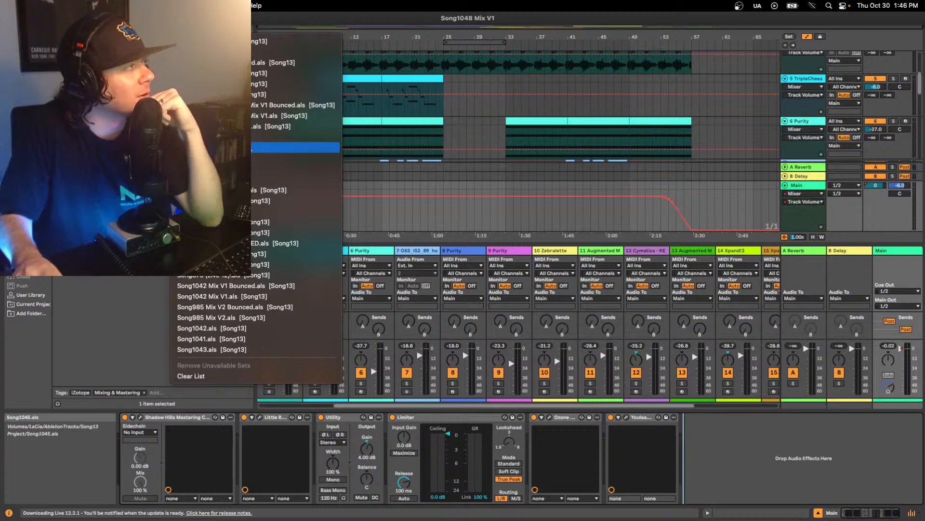
{"action": "left_click", "coordinate": [222, 147]}
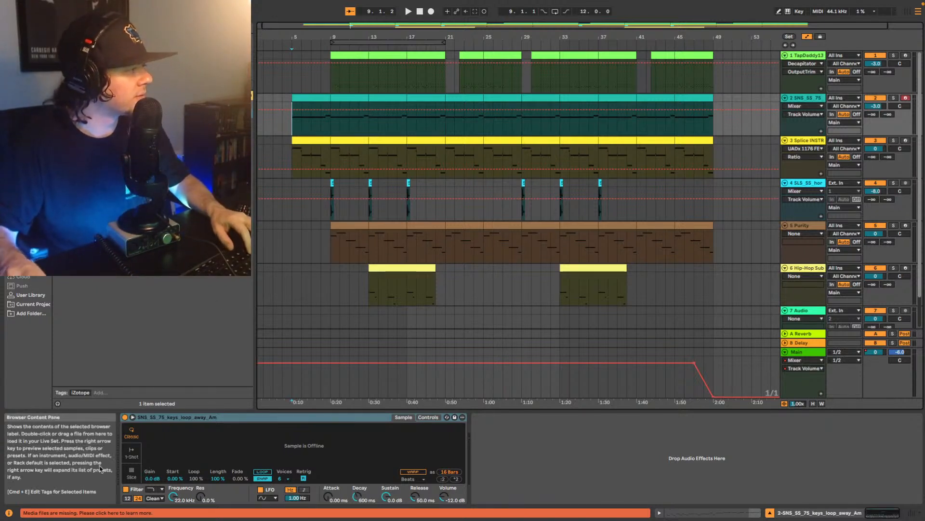
- Relink the set's missing keys loop sample with the automatic media search, and close the missing files list
{"action": "mouse_move", "coordinate": [113, 513]}
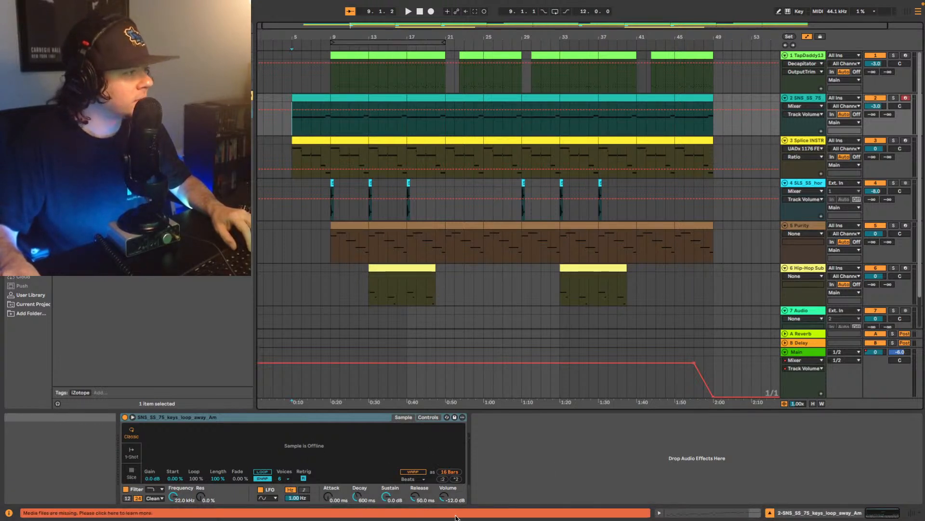
{"action": "left_click", "coordinate": [103, 514]}
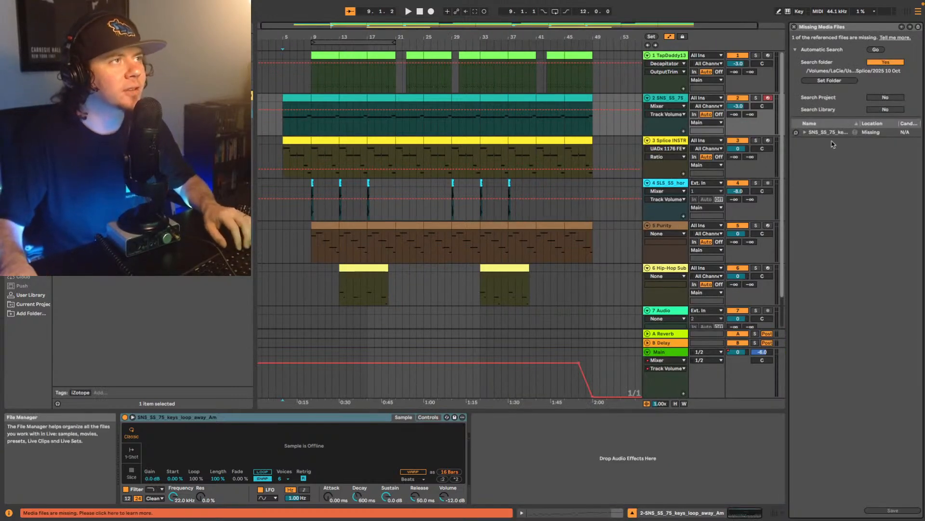
{"action": "left_click", "coordinate": [877, 50]}
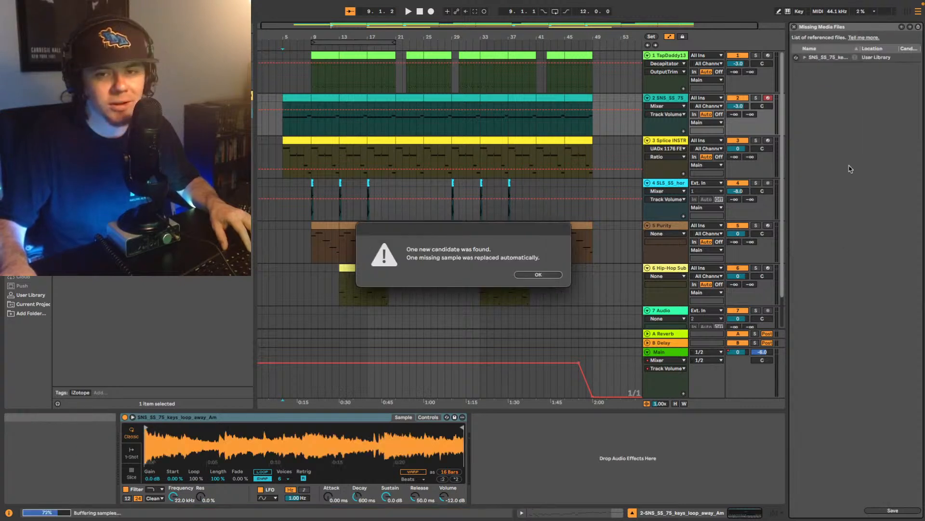
{"action": "left_click", "coordinate": [547, 275]}
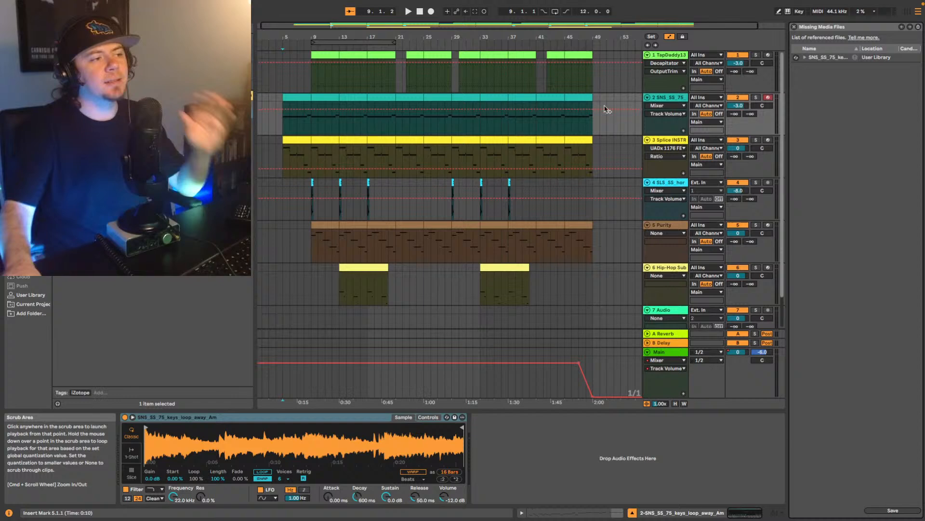
{"action": "scroll", "coordinate": [602, 107], "scroll_direction": "down", "scroll_amount": 2}
{"action": "left_click", "coordinate": [794, 28]}
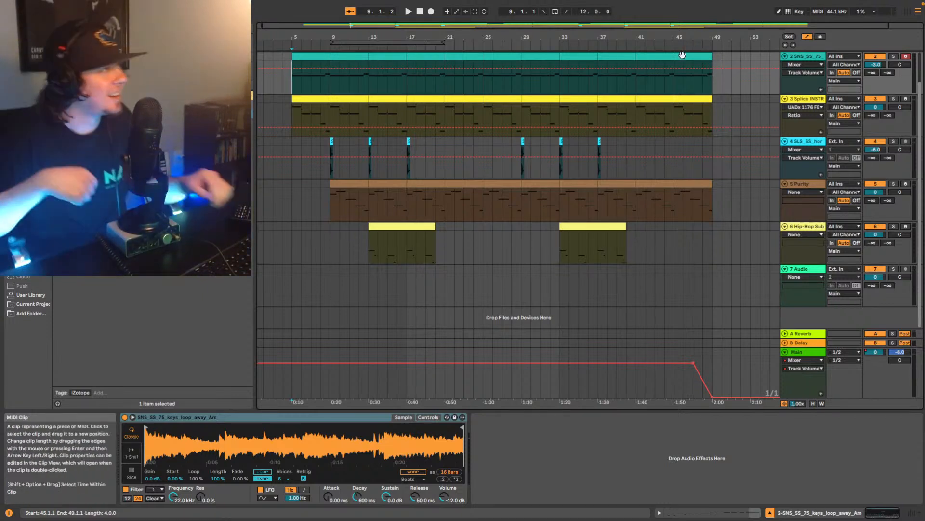
- Play the song from bar 5 and inspect the device chains on Main and the TapDaddy136 BoomBap drum track
{"action": "left_click", "coordinate": [293, 112]}
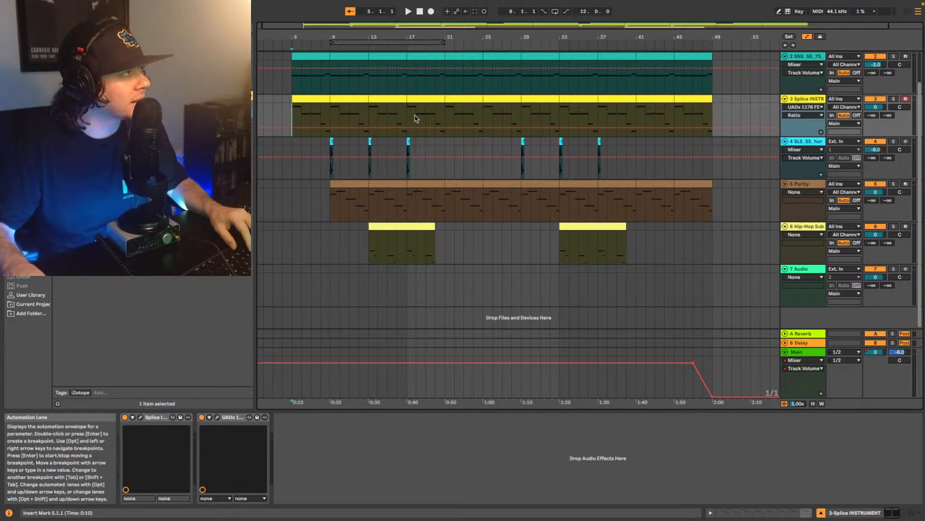
{"action": "scroll", "coordinate": [511, 144], "scroll_direction": "up", "scroll_amount": 2}
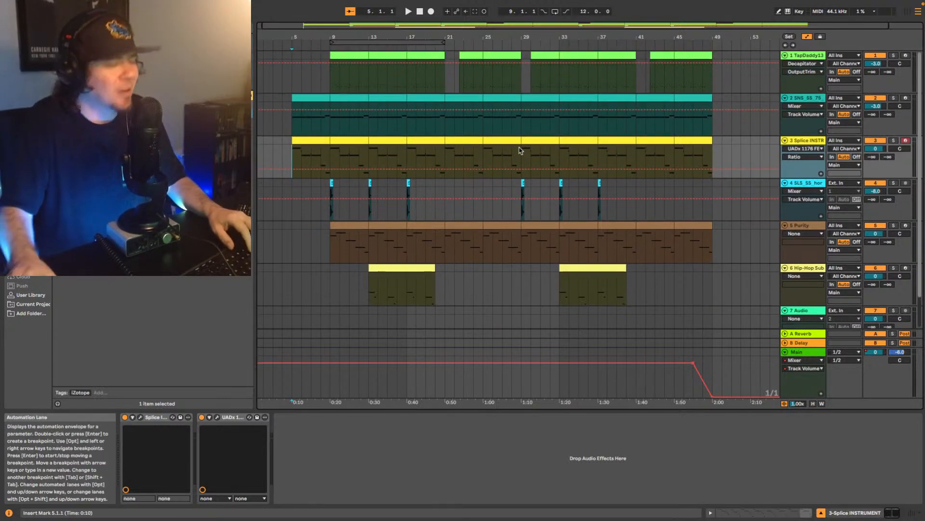
{"action": "key", "text": "space"}
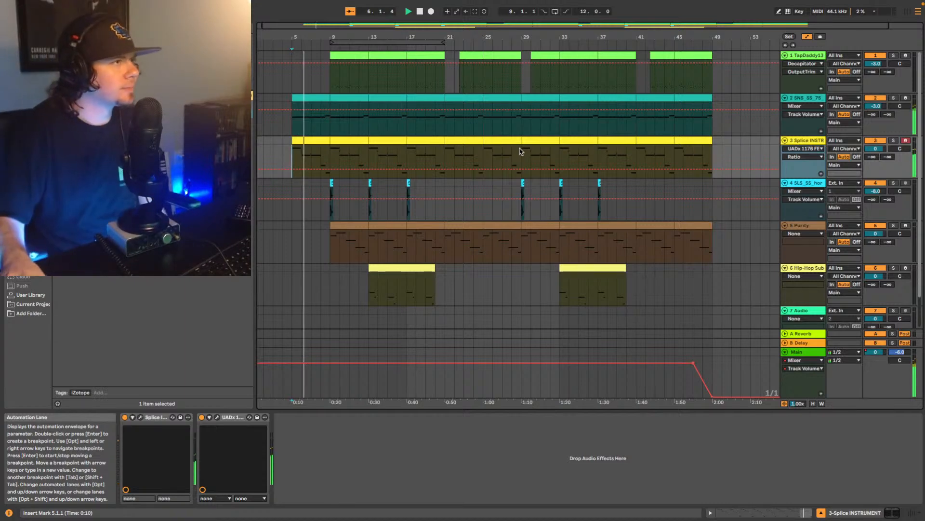
{"action": "scroll", "coordinate": [521, 151], "scroll_direction": "down", "scroll_amount": 2}
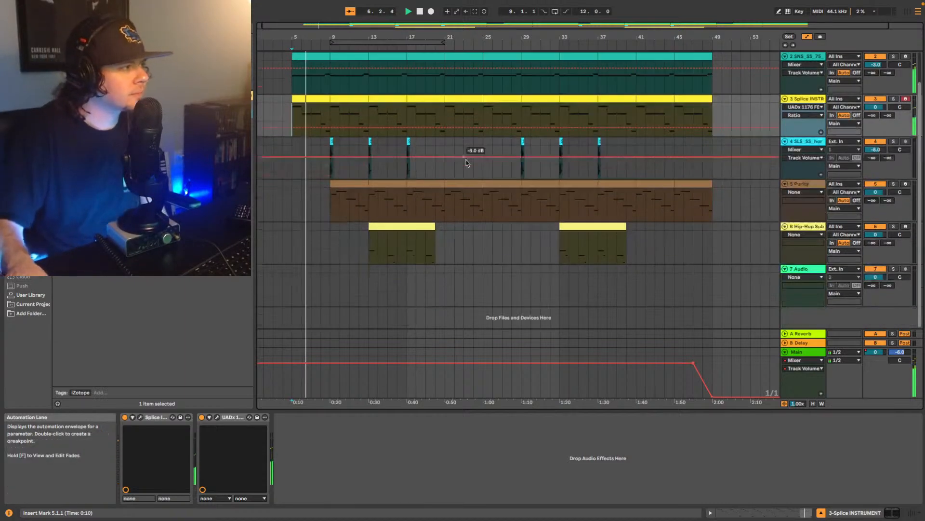
{"action": "left_click", "coordinate": [804, 354]}
{"action": "scroll", "coordinate": [775, 222], "scroll_direction": "up", "scroll_amount": 2}
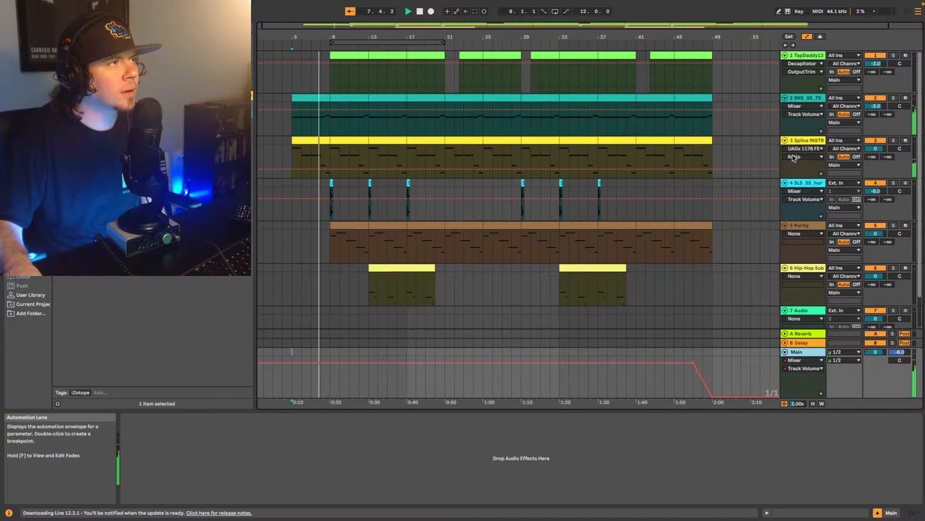
{"action": "left_click", "coordinate": [809, 56]}
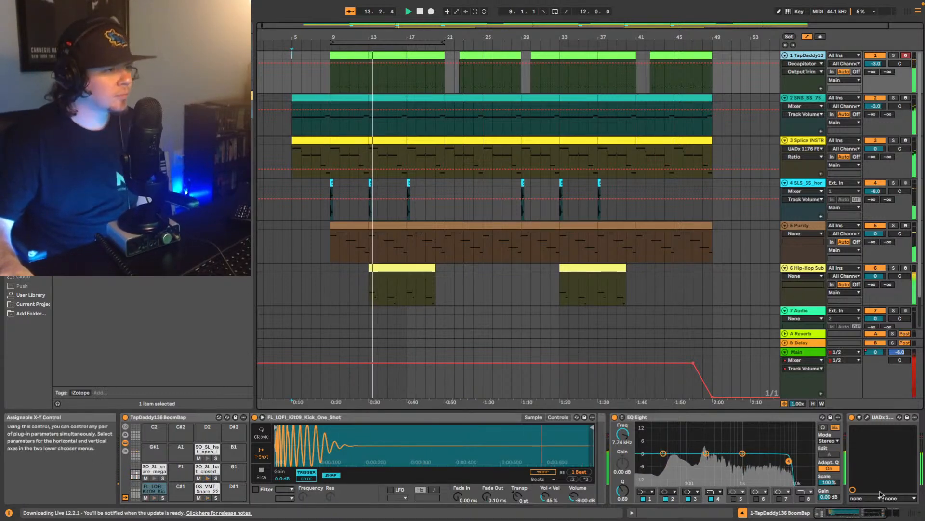
- Check the mixer levels while the song plays through its fade-out, stop playback at the end, and hide the mixer
{"action": "left_click", "coordinate": [912, 514]}
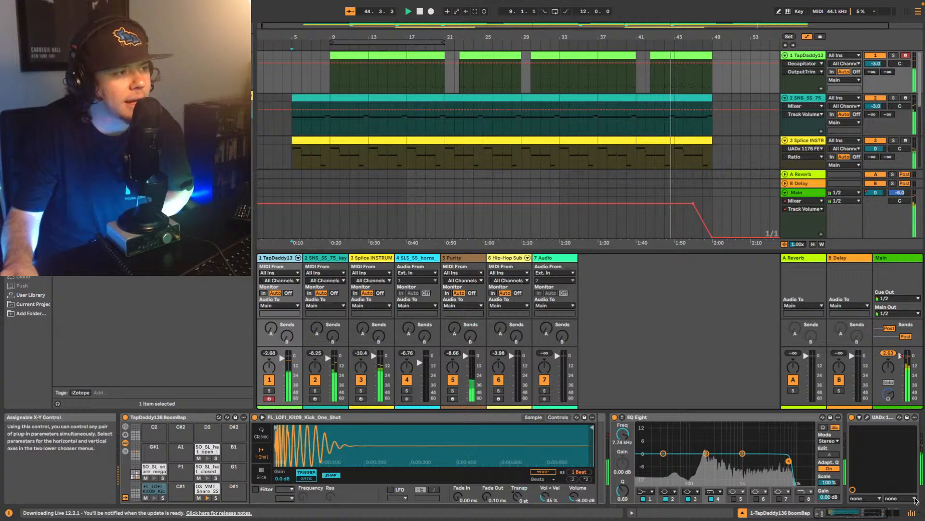
{"action": "key", "text": "ctrl+alt+m"}
{"action": "scroll", "coordinate": [697, 235], "scroll_direction": "down", "scroll_amount": 2}
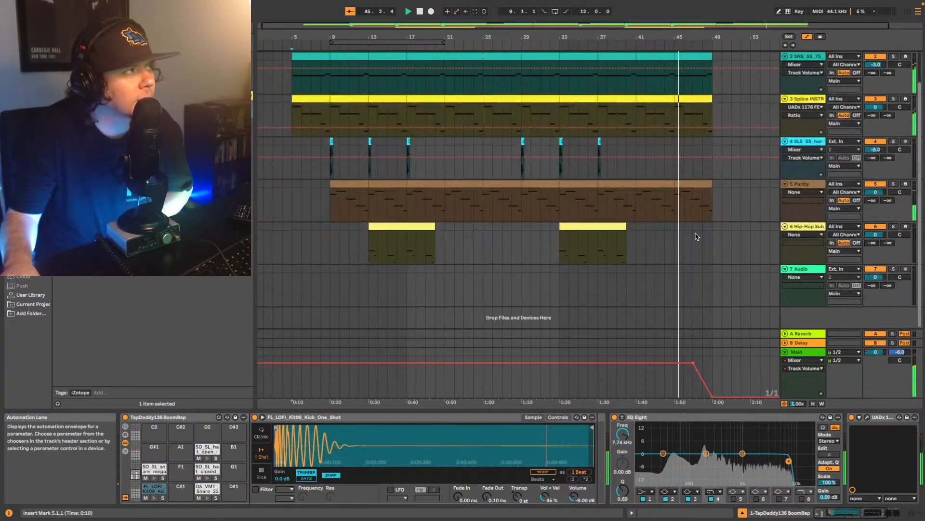
{"action": "scroll", "coordinate": [697, 236], "scroll_direction": "up", "scroll_amount": 2}
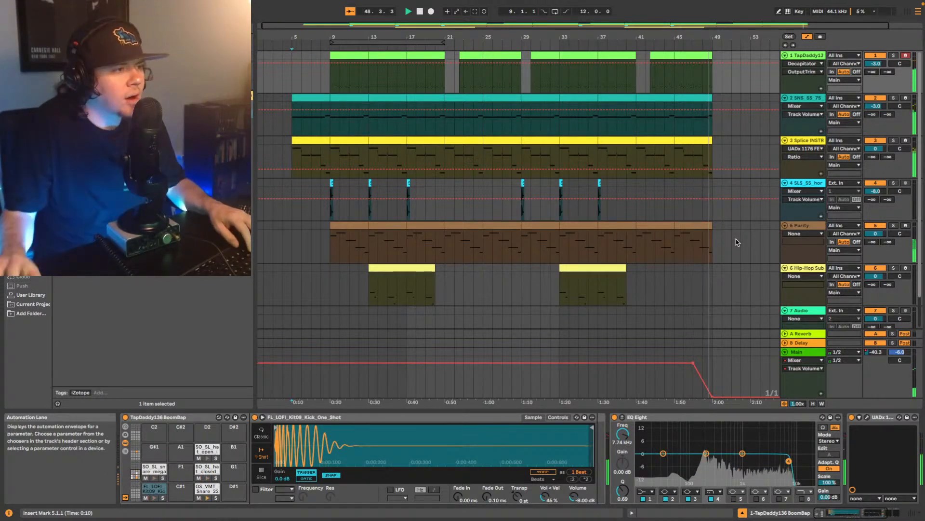
{"action": "key", "text": "space"}
{"action": "left_click", "coordinate": [911, 514]}
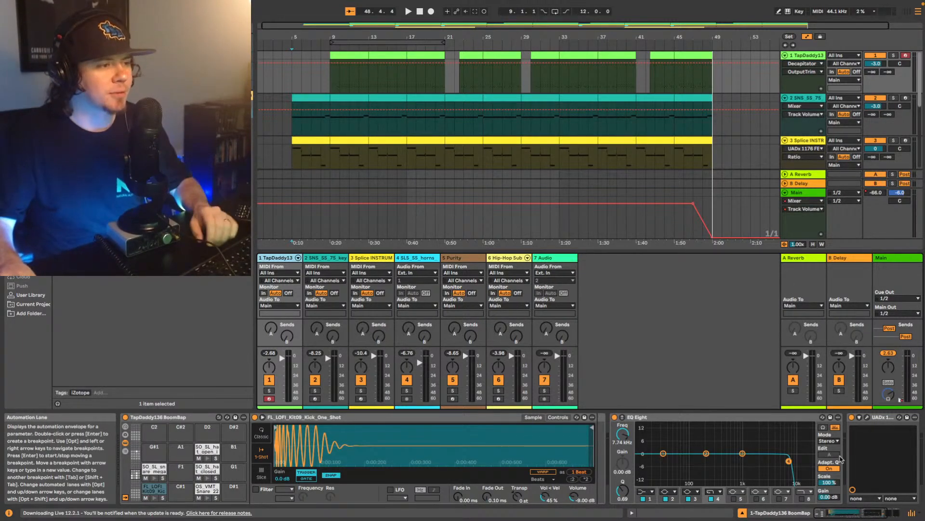
{"action": "left_click", "coordinate": [910, 515]}
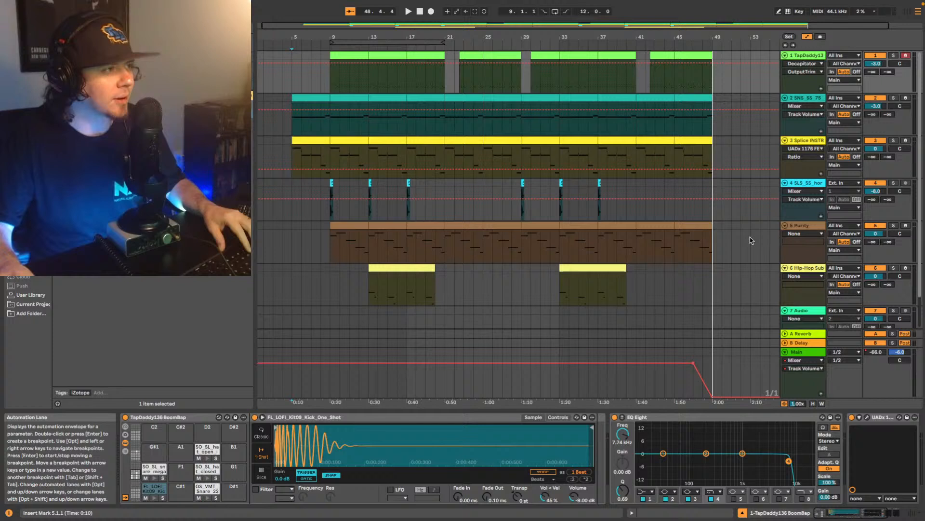
- Lower the volumes of tracks 1 to 6 together by 9 dB, bringing the drum track to -12 dB
{"action": "scroll", "coordinate": [797, 201], "scroll_direction": "down", "scroll_amount": 2}
{"action": "scroll", "coordinate": [794, 136], "scroll_direction": "up", "scroll_amount": 2}
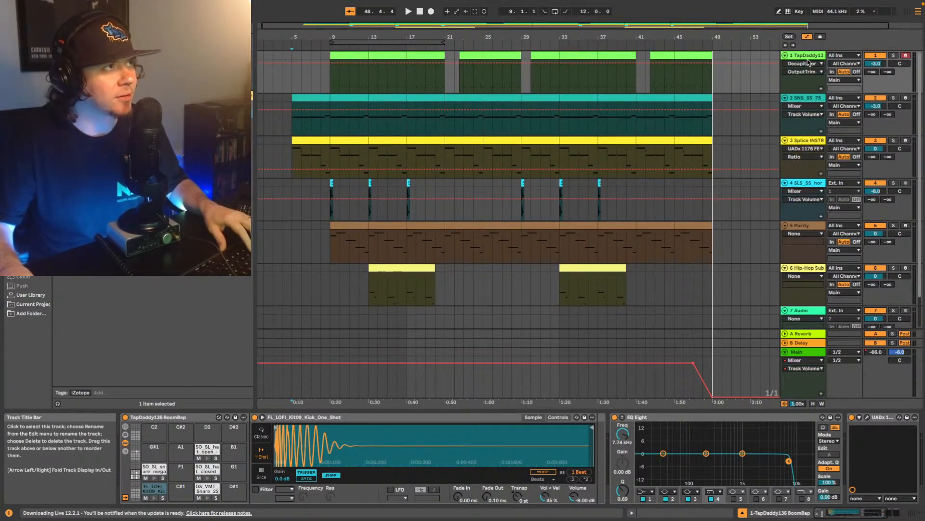
{"action": "scroll", "coordinate": [791, 201], "scroll_direction": "down", "scroll_amount": 2}
{"action": "left_click", "coordinate": [811, 227], "text": "shift"}
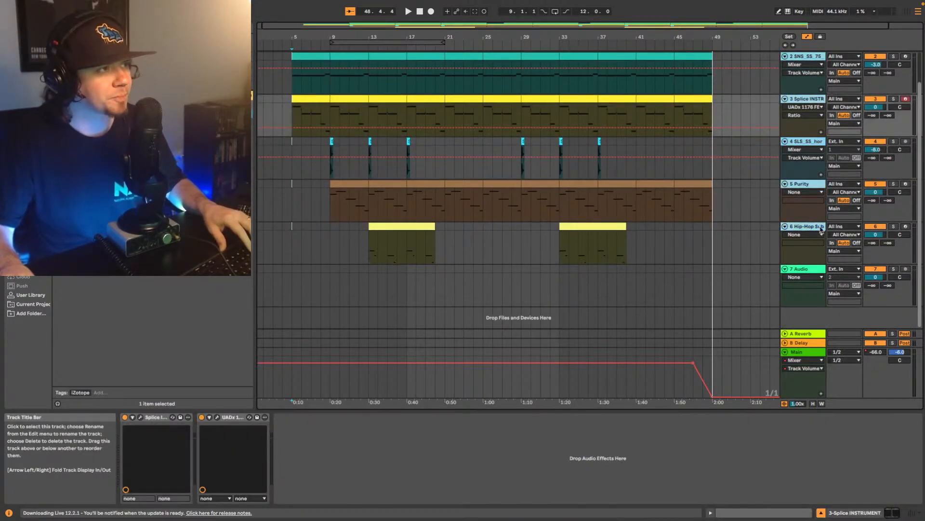
{"action": "left_click", "coordinate": [876, 235]}
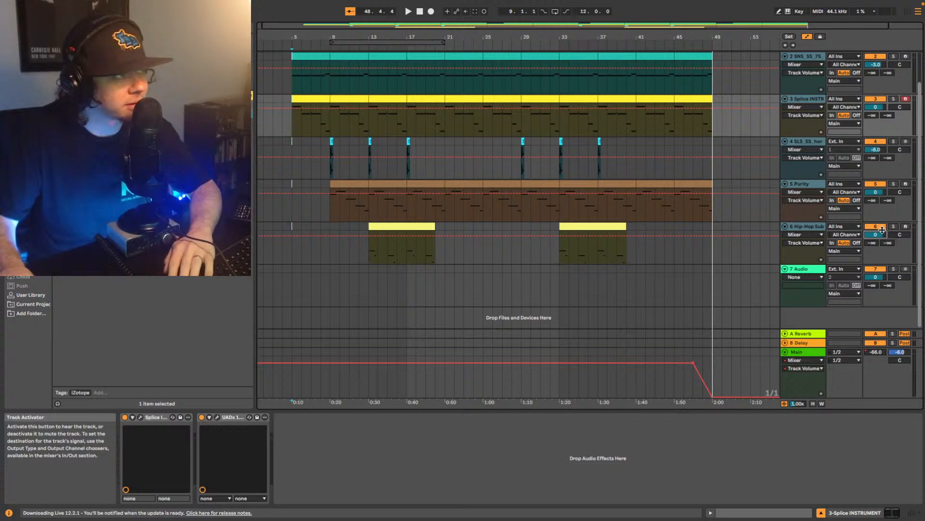
{"action": "key", "text": "Down"}
{"action": "key", "text": "Down"}
{"action": "key", "text": "Down"}
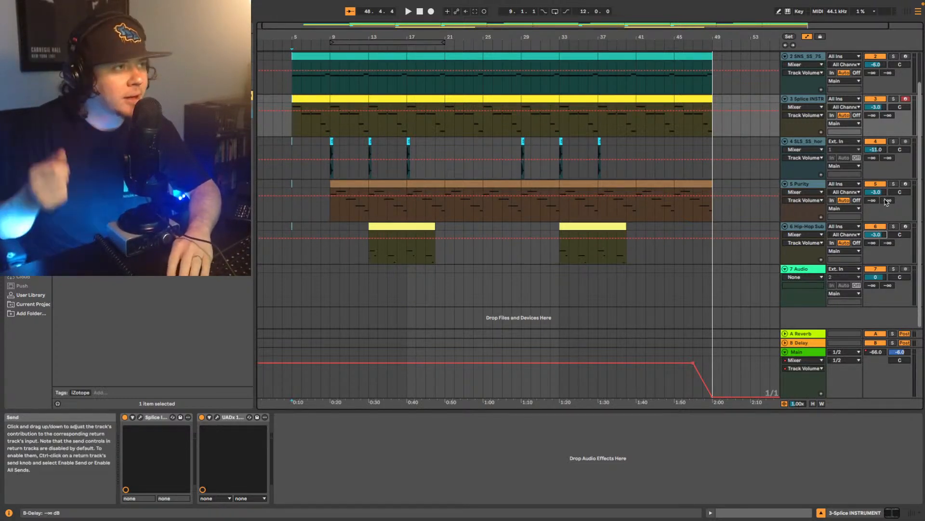
{"action": "key", "text": "Down"}
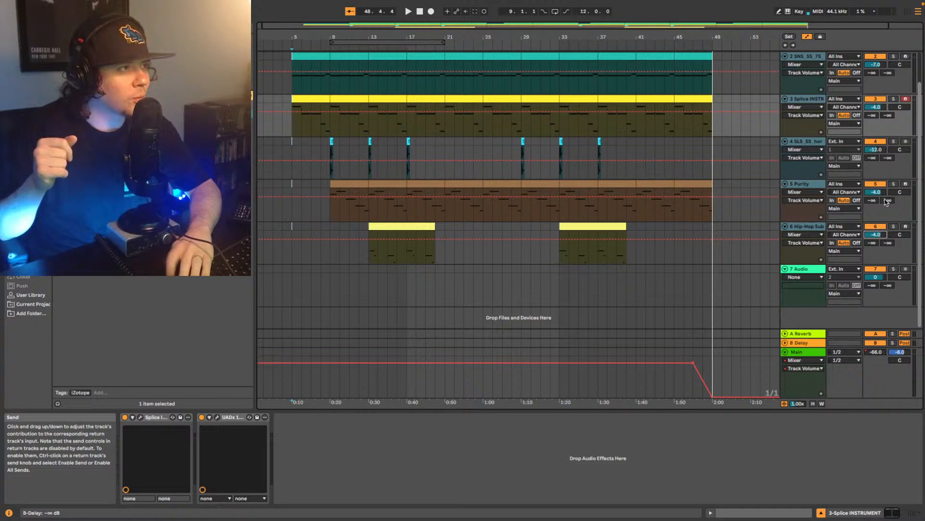
{"action": "key", "text": "Down"}
{"action": "key", "text": "Down"}
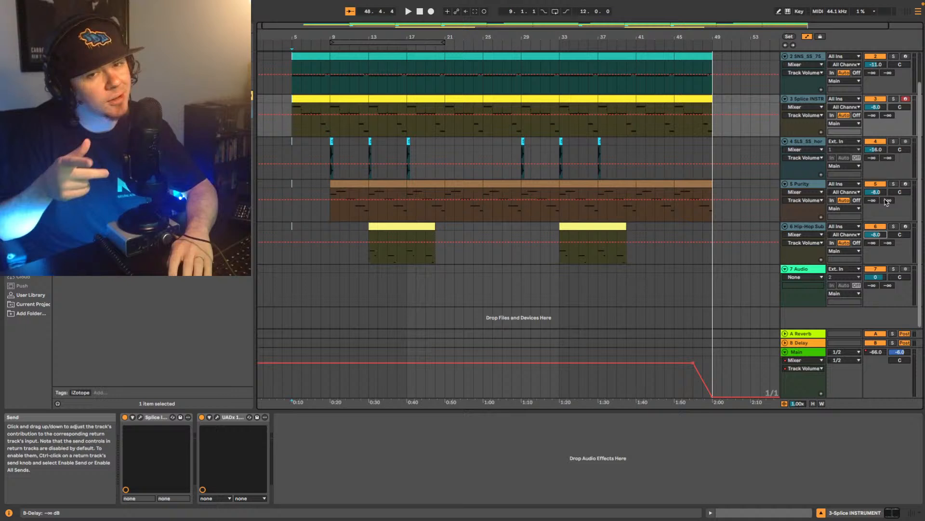
{"action": "key", "text": "Down"}
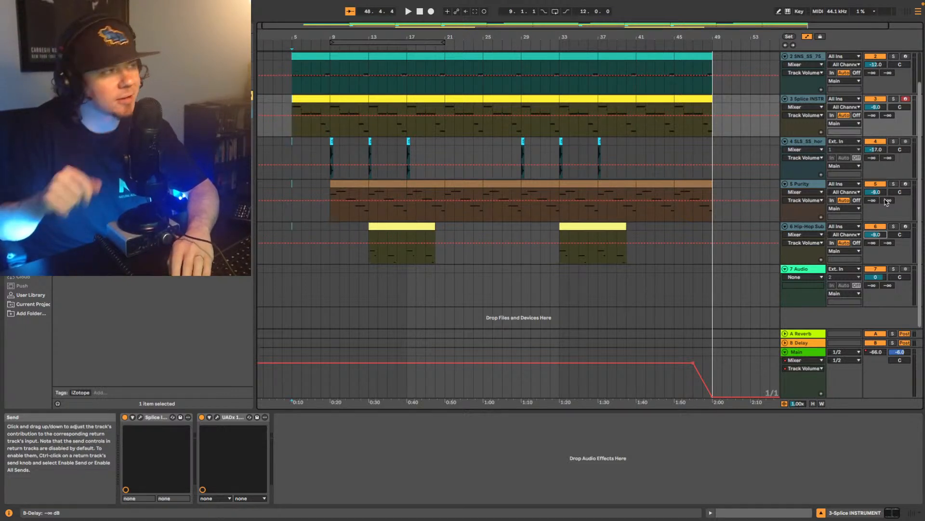
{"action": "left_click", "coordinate": [610, 441]}
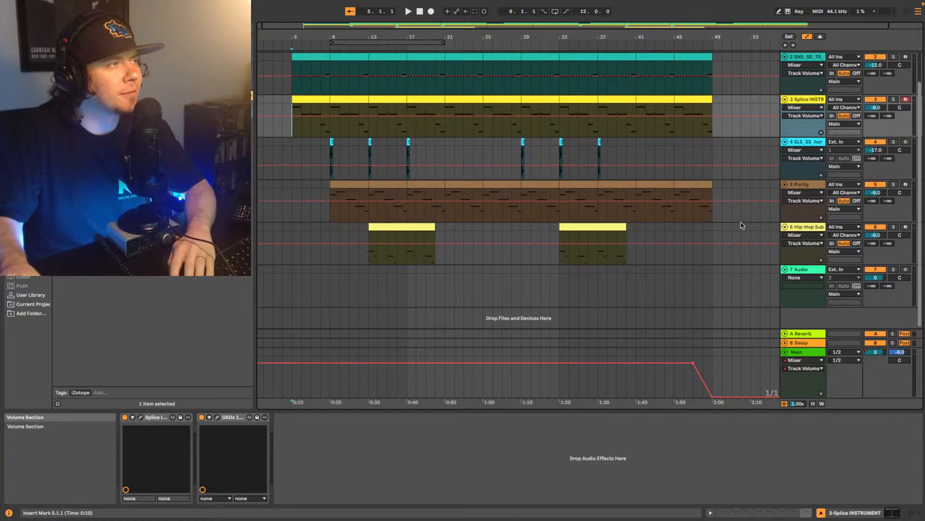
- Play the lowered mix from bar 5, bring up the effects at the end of the drum track's chain, and stop playback
{"action": "scroll", "coordinate": [708, 194], "scroll_direction": "up", "scroll_amount": 2}
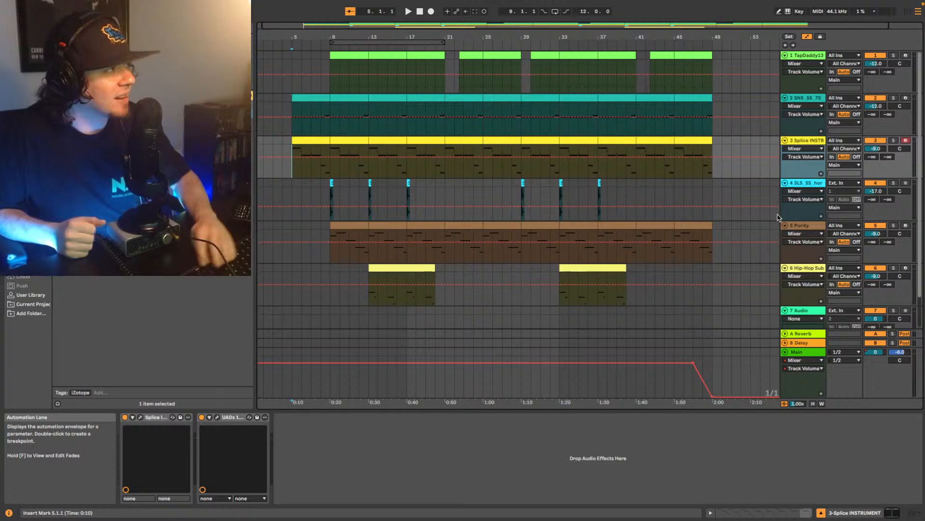
{"action": "key", "text": "space"}
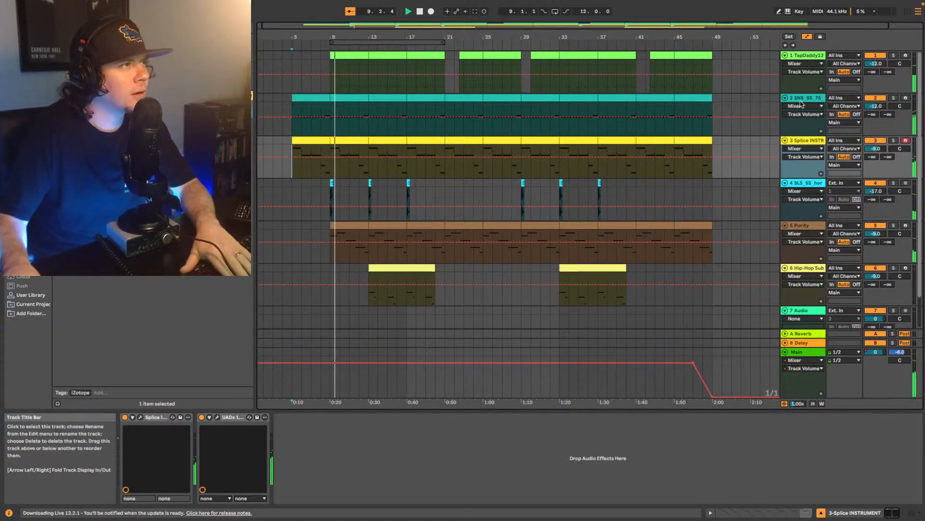
{"action": "left_click", "coordinate": [803, 56]}
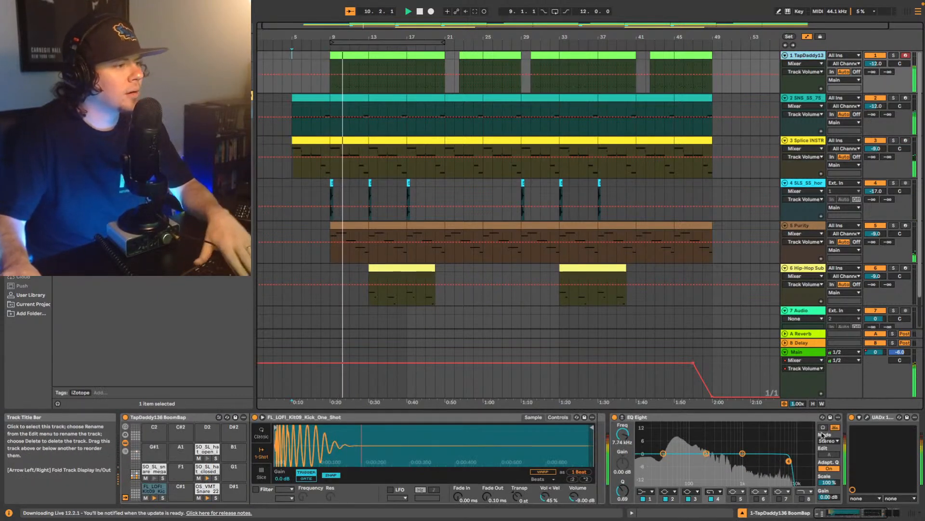
{"action": "left_click", "coordinate": [872, 516]}
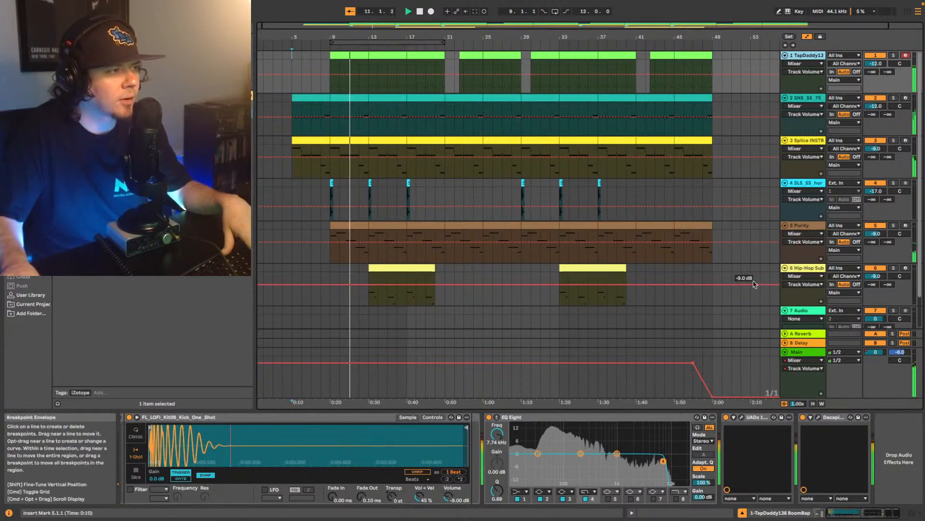
{"action": "key", "text": "space"}
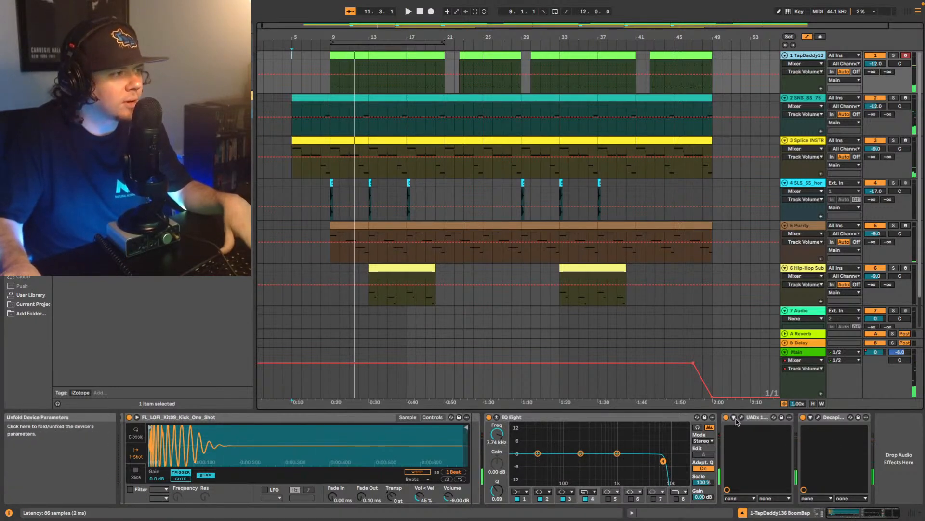
- Open the drum track's UADx 1176 compressor, play from bar 9, set its ratio to 8 and fine-tune its input level
{"action": "left_click", "coordinate": [742, 418]}
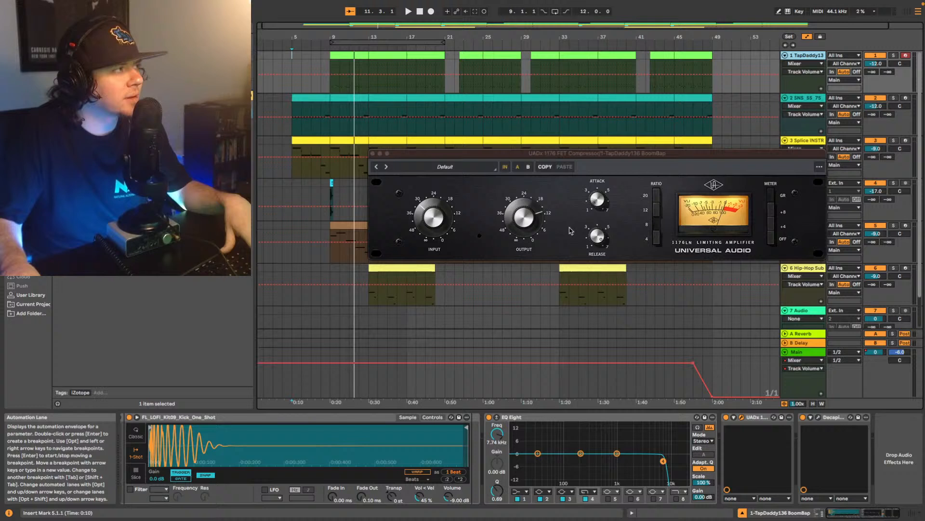
{"action": "key", "text": "space"}
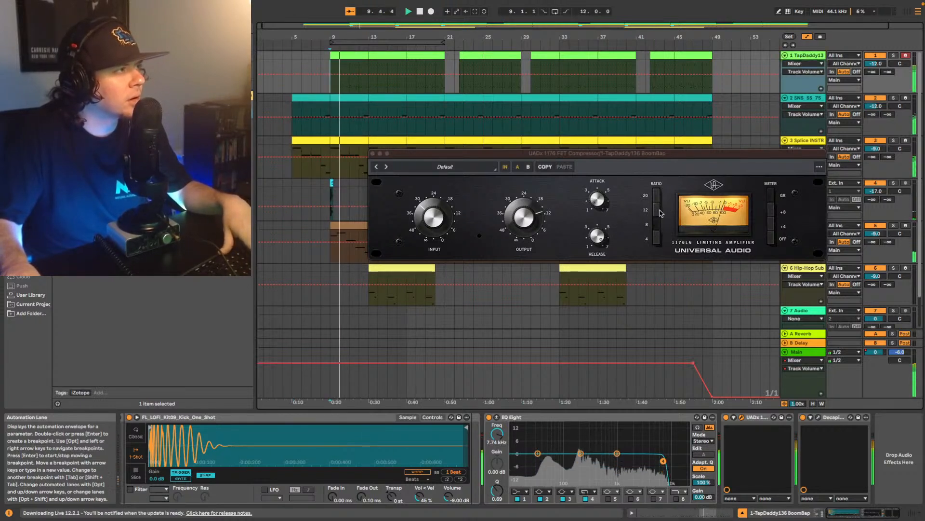
{"action": "left_click", "coordinate": [656, 221]}
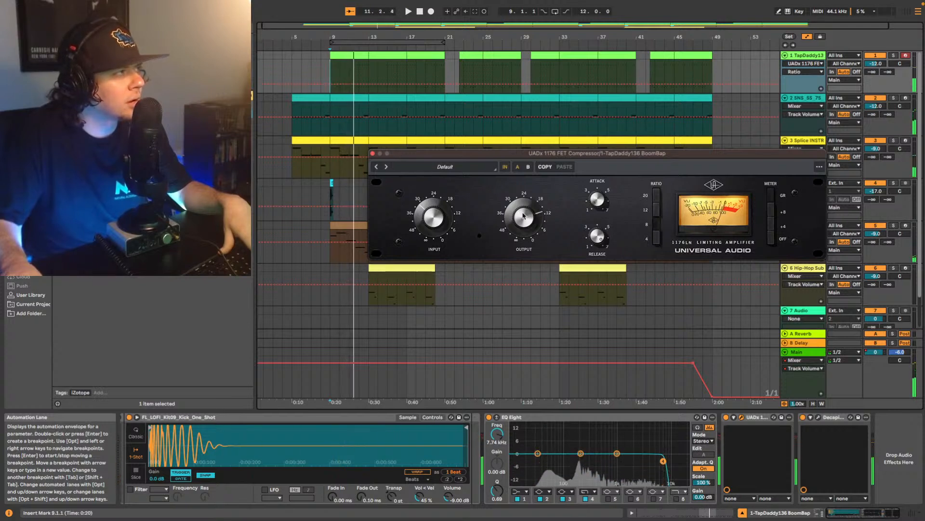
{"action": "key", "text": "space"}
{"action": "left_click_drag", "start_coordinate": [430, 218], "coordinate": [429, 223]}
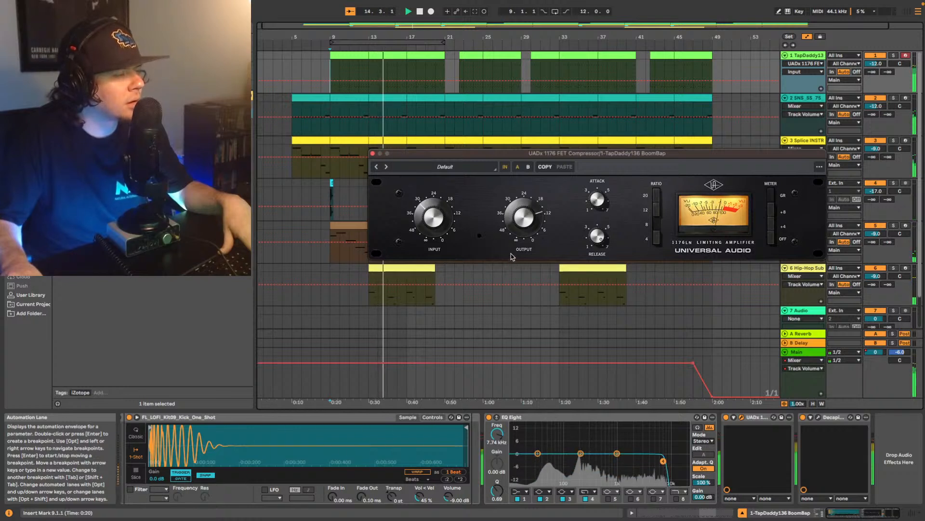
- Sweep the drum track's EQ Eight high cut up to 22 kHz and back for comparison during playback, settling at 8.99 kHz
{"action": "left_click_drag", "start_coordinate": [663, 461], "coordinate": [678, 462]}
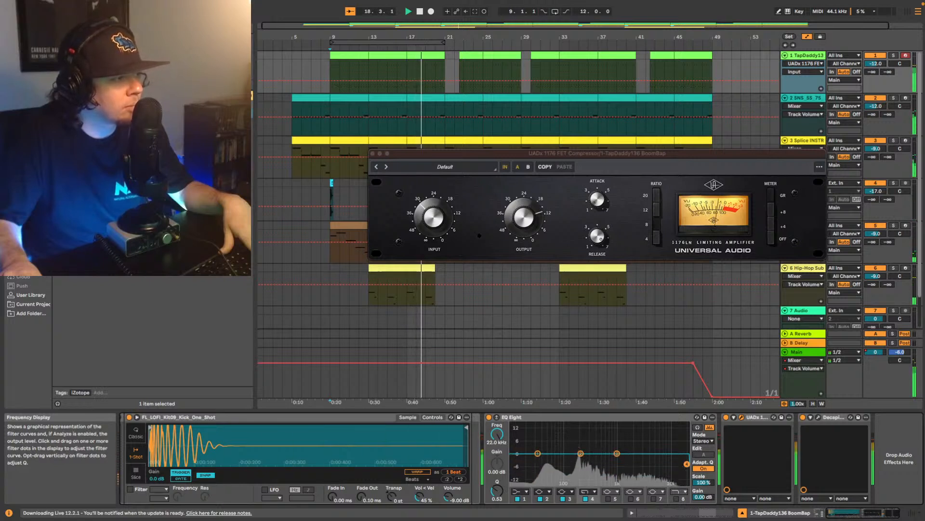
{"action": "left_click_drag", "start_coordinate": [687, 463], "coordinate": [666, 460]}
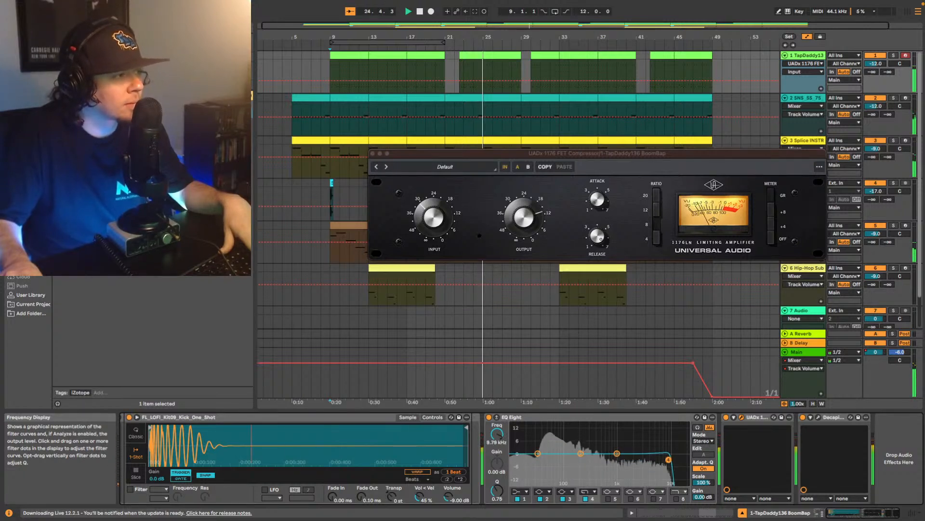
{"action": "left_click_drag", "start_coordinate": [665, 460], "coordinate": [687, 460]}
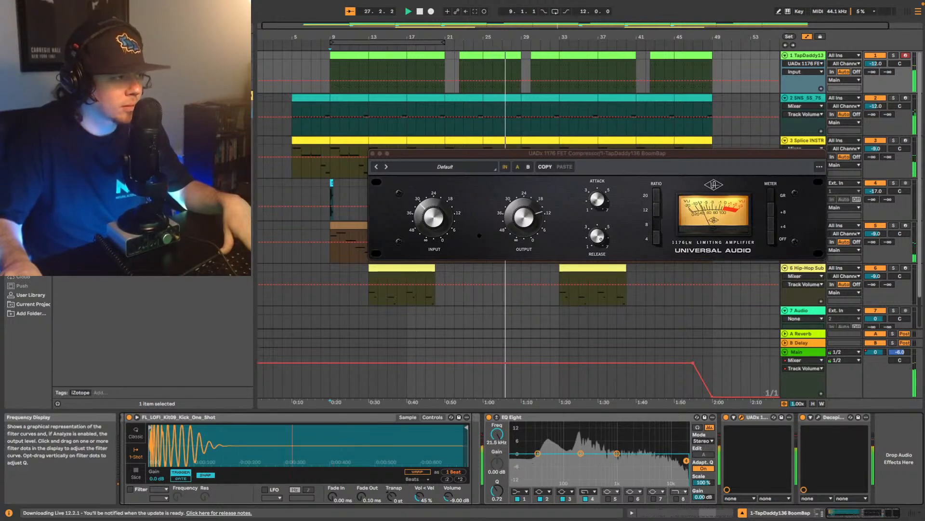
{"action": "left_click_drag", "start_coordinate": [687, 461], "coordinate": [687, 461]}
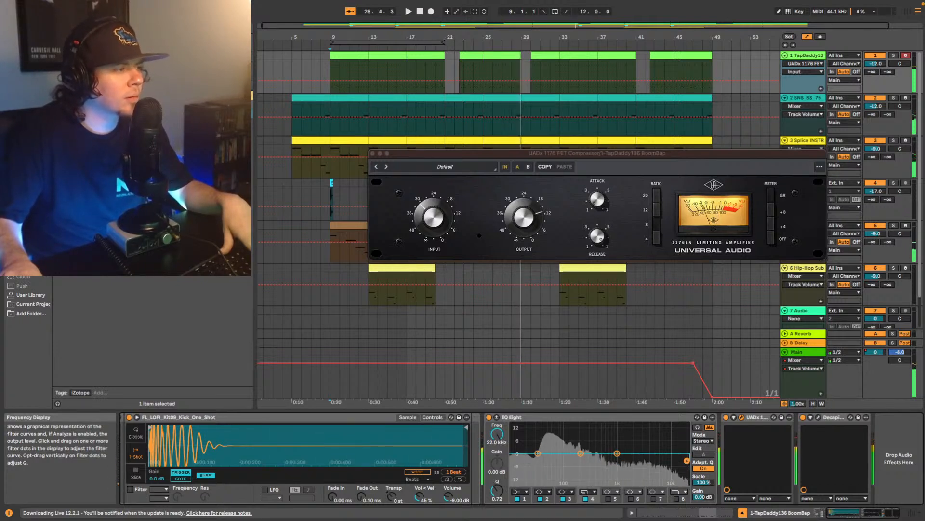
{"action": "key", "text": "space"}
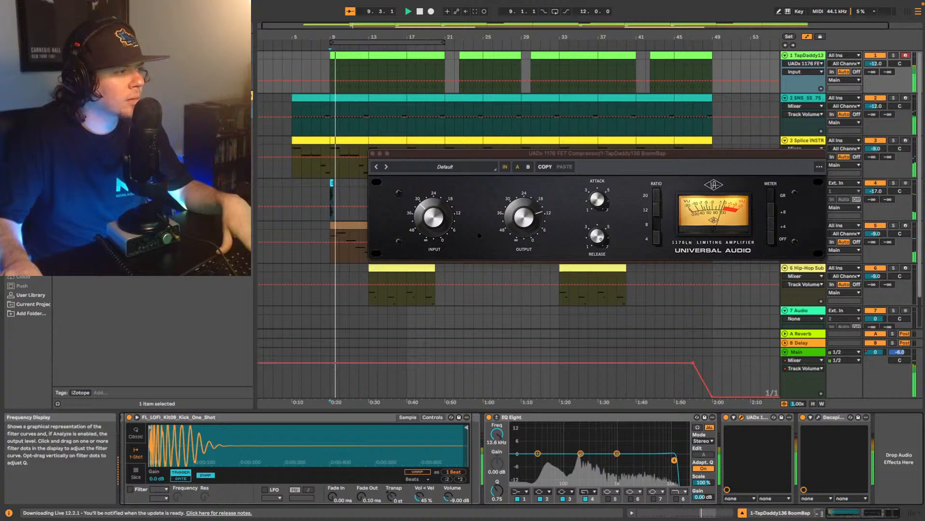
{"action": "left_click_drag", "start_coordinate": [686, 461], "coordinate": [667, 461]}
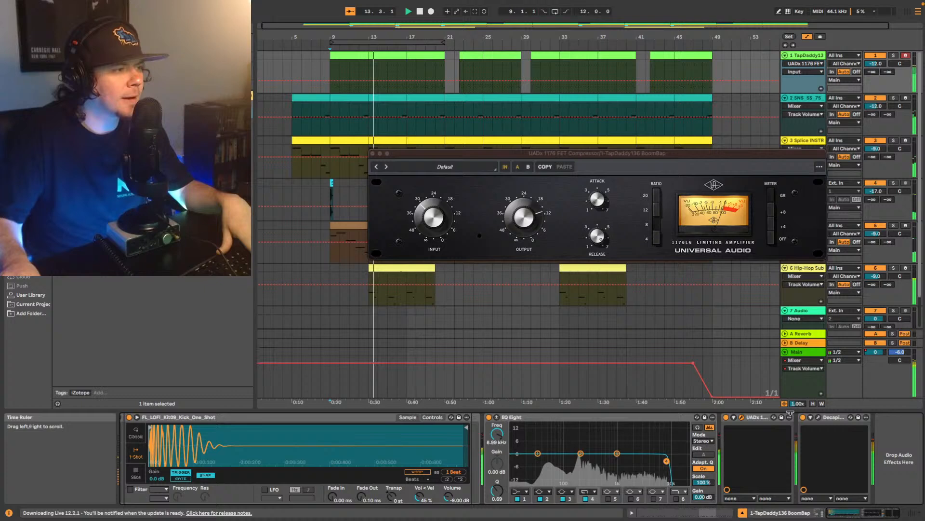
- Open Decapitator on the drum track, adjust its drive, output and dry/wet mix during playback, and close its window
{"action": "left_click", "coordinate": [818, 418]}
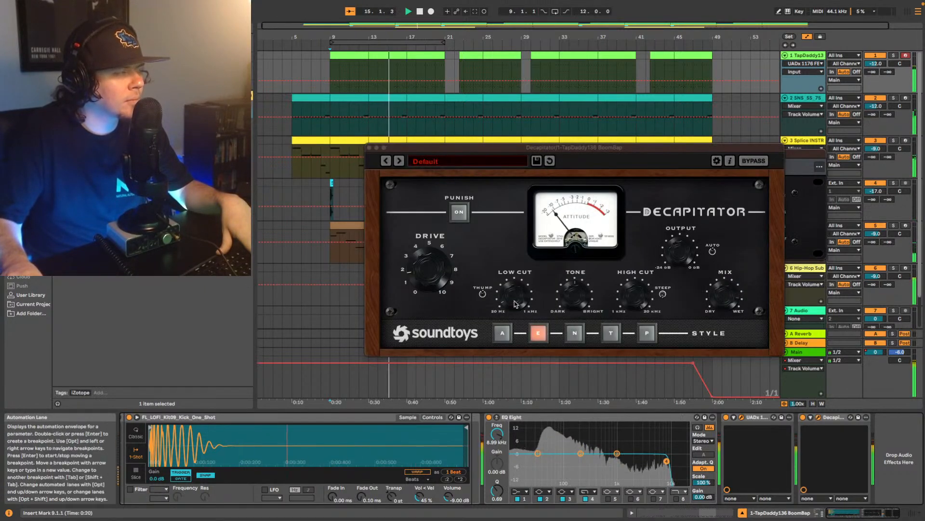
{"action": "left_click_drag", "start_coordinate": [425, 276], "coordinate": [421, 268]}
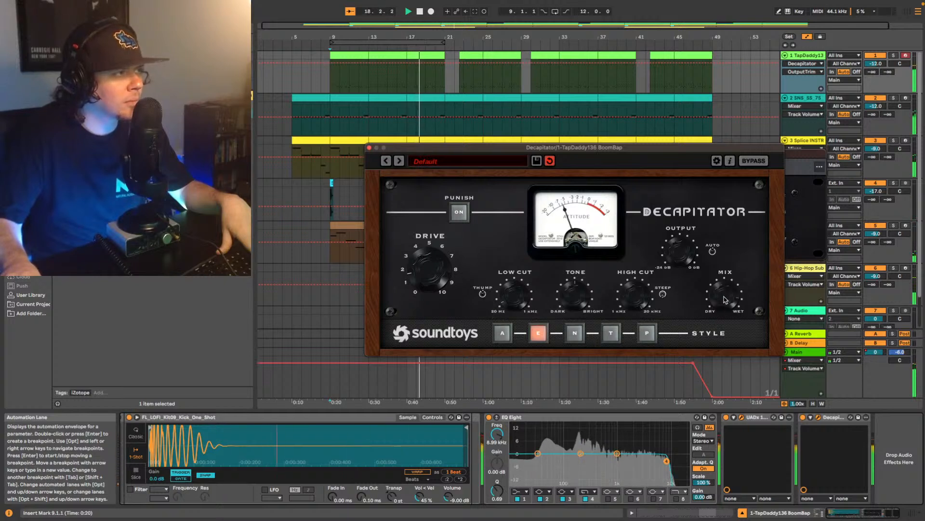
{"action": "left_click_drag", "start_coordinate": [725, 300], "coordinate": [734, 287]}
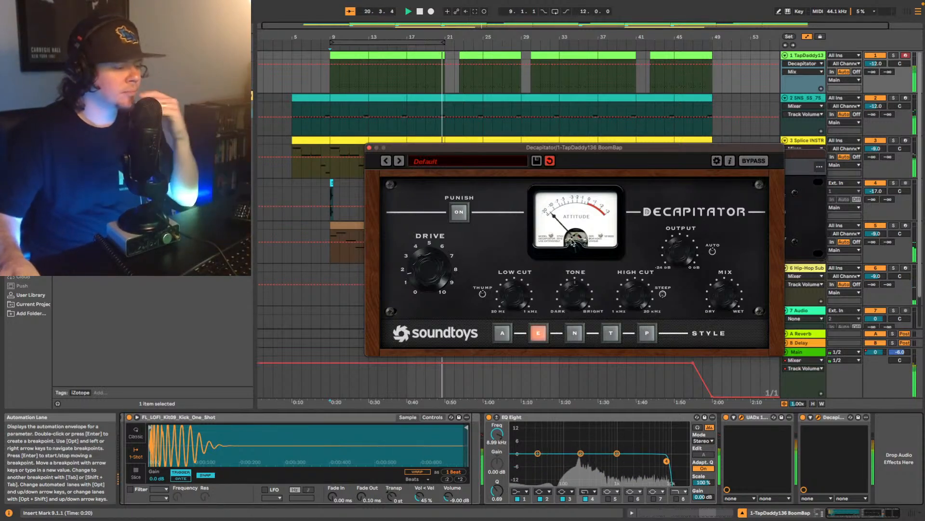
{"action": "left_click", "coordinate": [369, 149]}
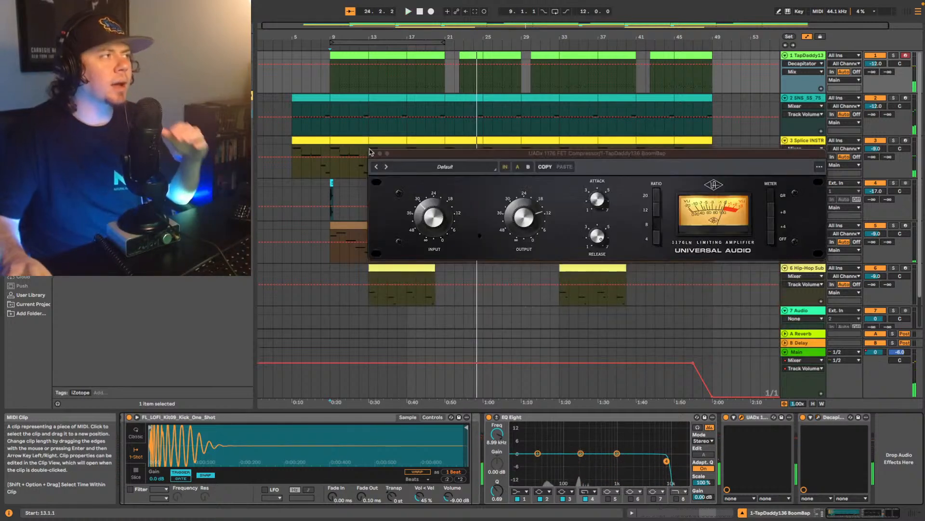
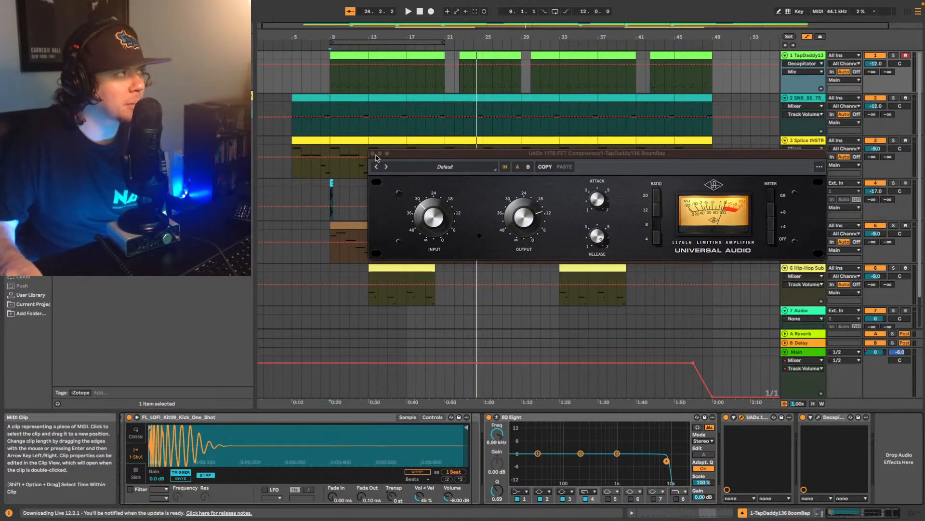
- Close the 1176 compressor window and look through the audio effects in the browser
{"action": "left_click", "coordinate": [373, 153]}
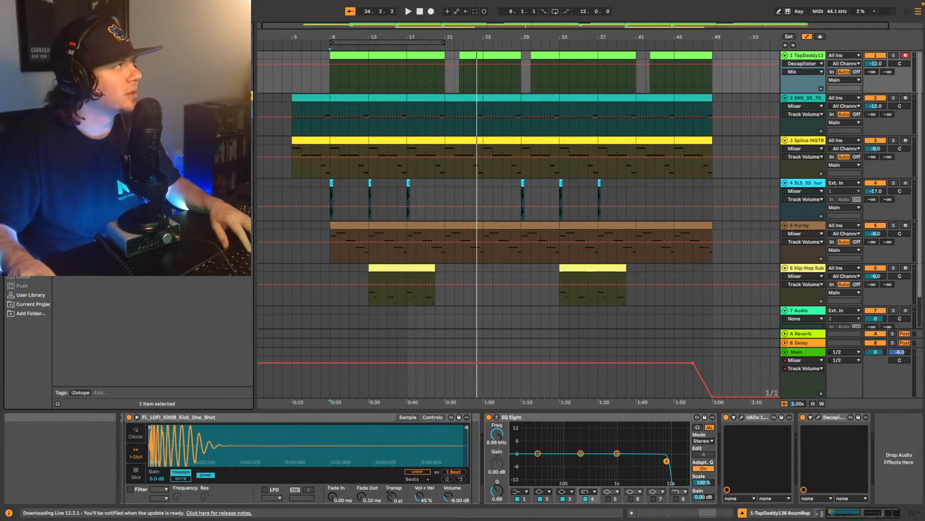
{"action": "left_click", "coordinate": [144, 72]}
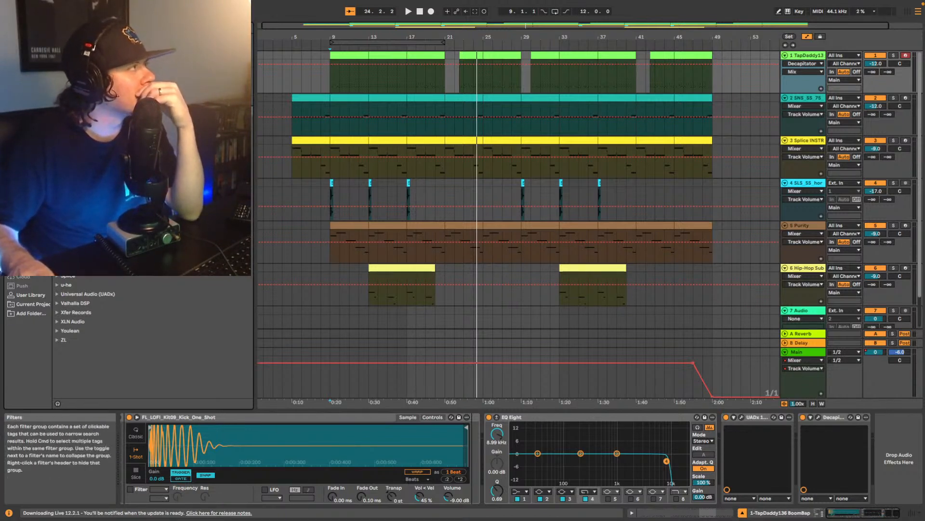
{"action": "left_click", "coordinate": [145, 73]}
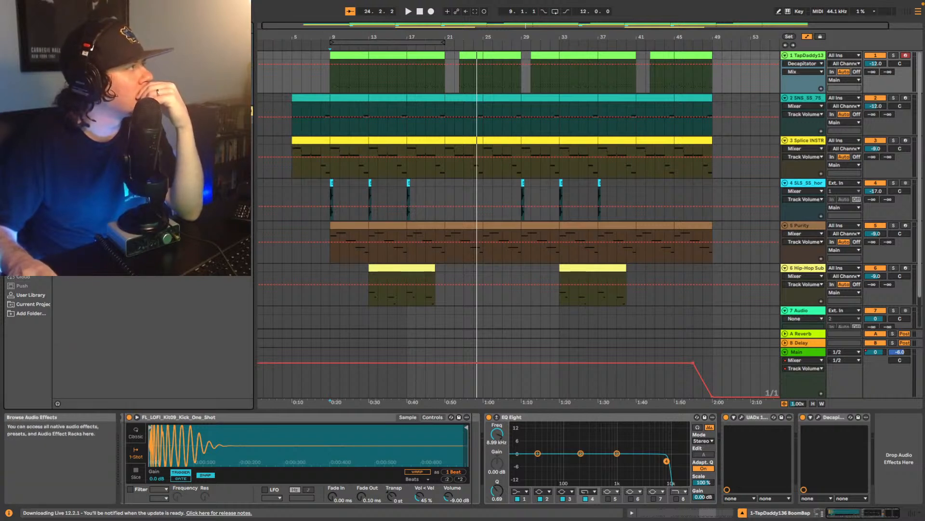
{"action": "left_click", "coordinate": [29, 164]}
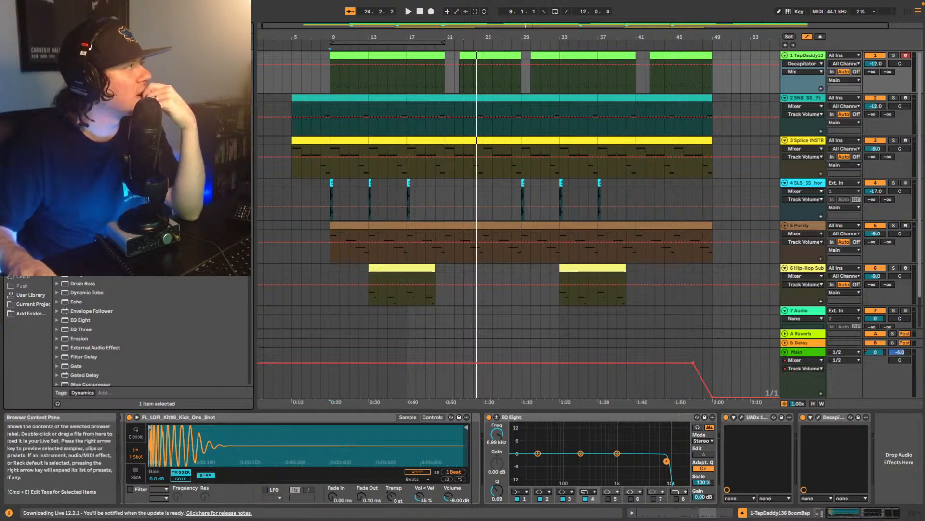
{"action": "scroll", "coordinate": [150, 332], "scroll_direction": "down", "scroll_amount": 5}
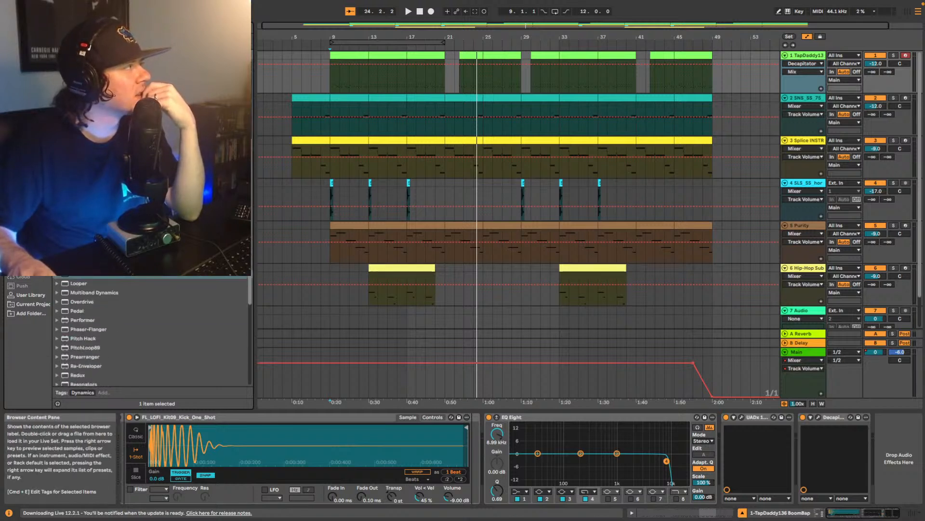
{"action": "scroll", "coordinate": [149, 333], "scroll_direction": "down", "scroll_amount": 2}
{"action": "scroll", "coordinate": [150, 332], "scroll_direction": "down", "scroll_amount": 5}
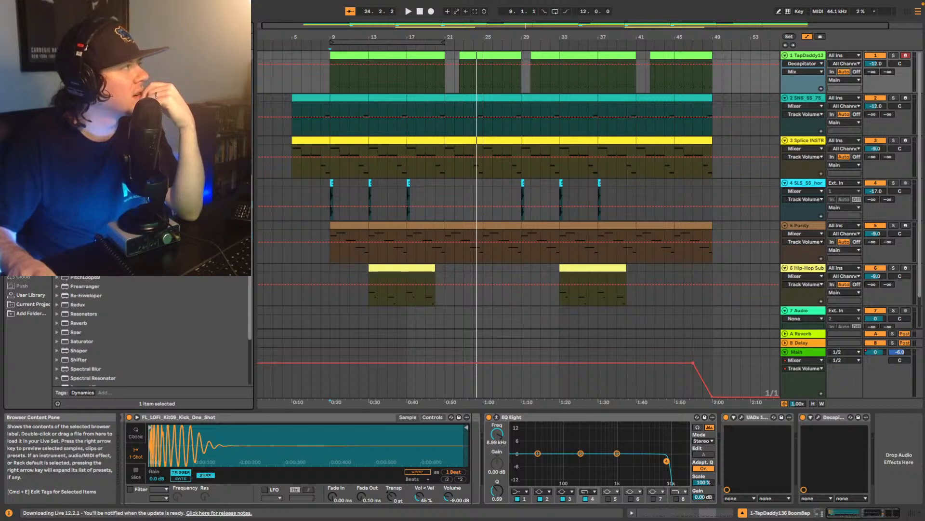
{"action": "scroll", "coordinate": [149, 333], "scroll_direction": "up", "scroll_amount": 8}
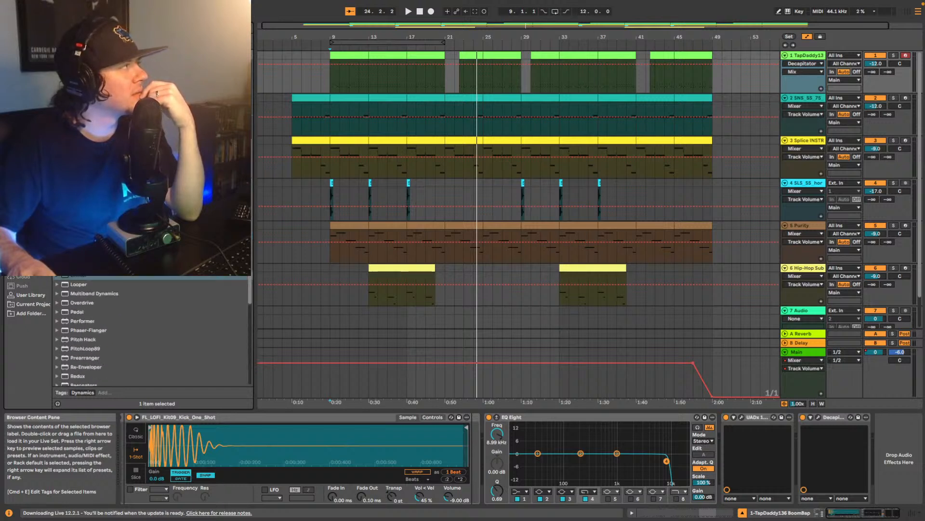
- Search the audio effects for "drum", add the Drums Room reverb to the end of the drum track's chain, and set its dry/wet to 13% during playback
{"action": "left_click", "coordinate": [145, 27]}
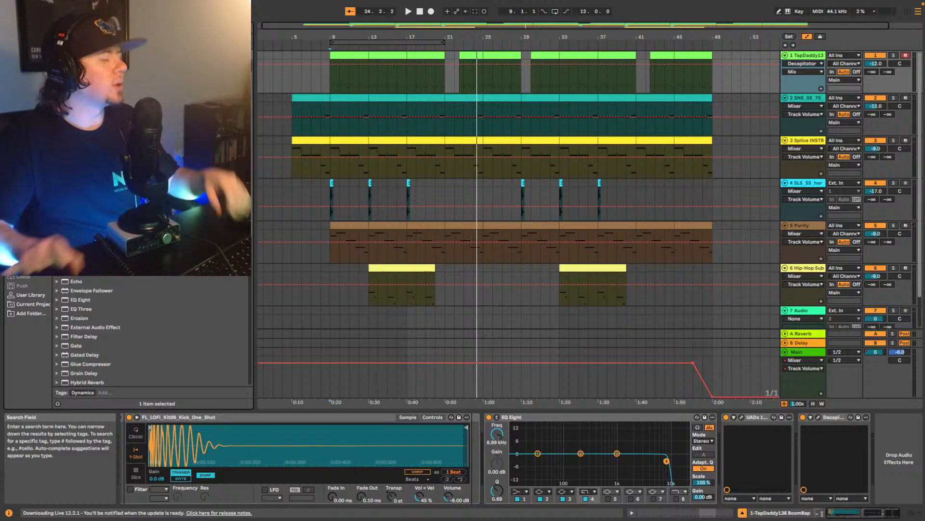
{"action": "type", "text": "drum"}
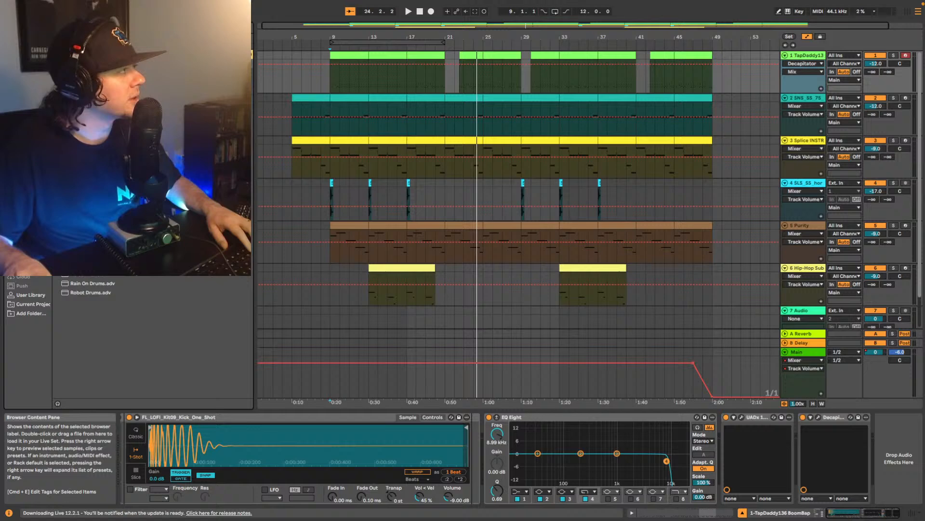
{"action": "left_click", "coordinate": [96, 183]}
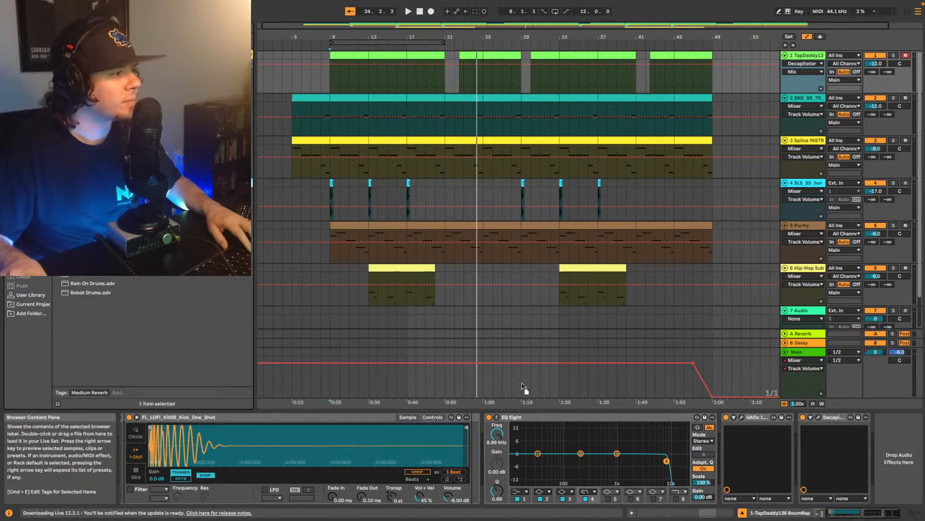
{"action": "left_click_drag", "start_coordinate": [524, 387], "coordinate": [881, 431]}
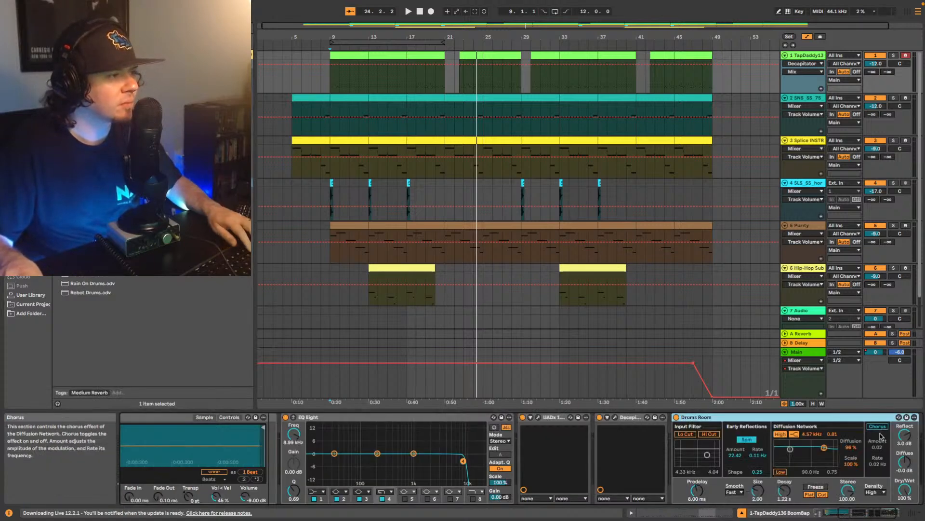
{"action": "key", "text": "space"}
{"action": "left_click_drag", "start_coordinate": [905, 489], "coordinate": [905, 506]}
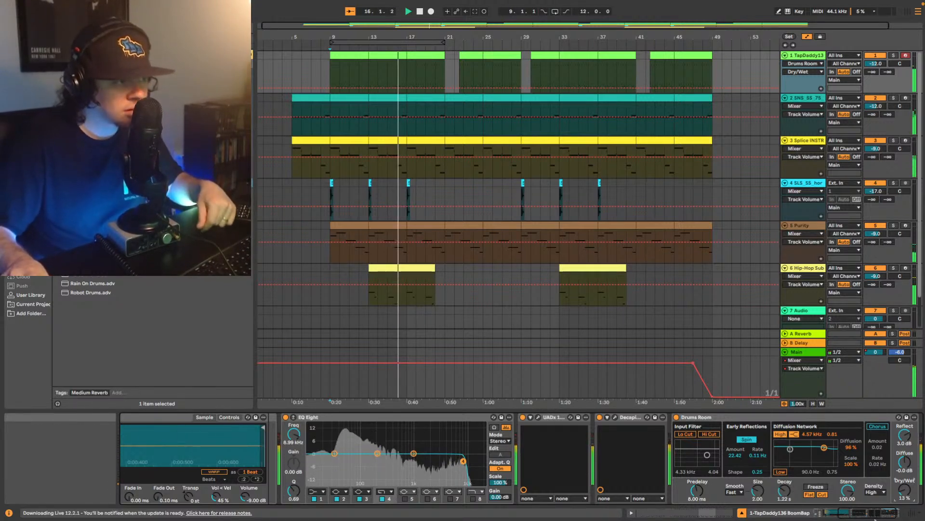
- Add the UADx LA-2A compressor after Drums Room on the drum track and adjust its gain and peak reduction during playback
{"action": "left_click", "coordinate": [892, 512]}
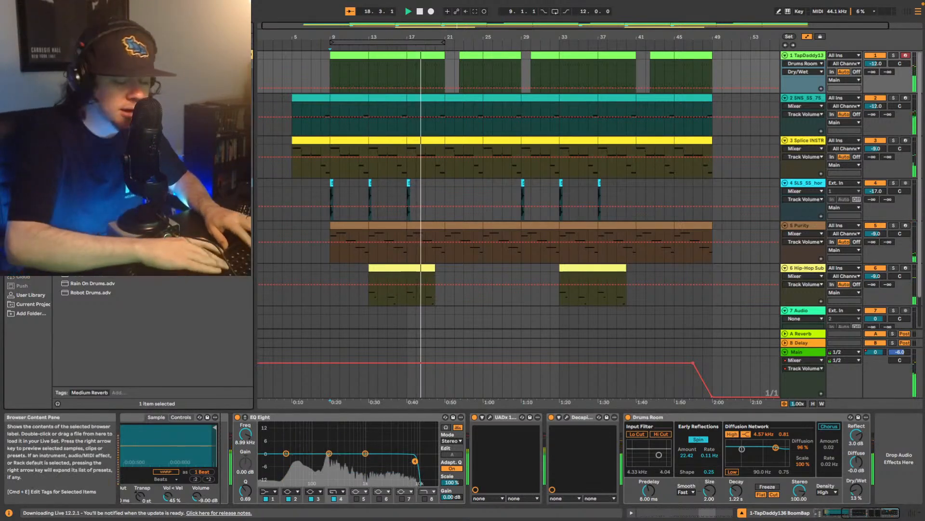
{"action": "key", "text": "Escape"}
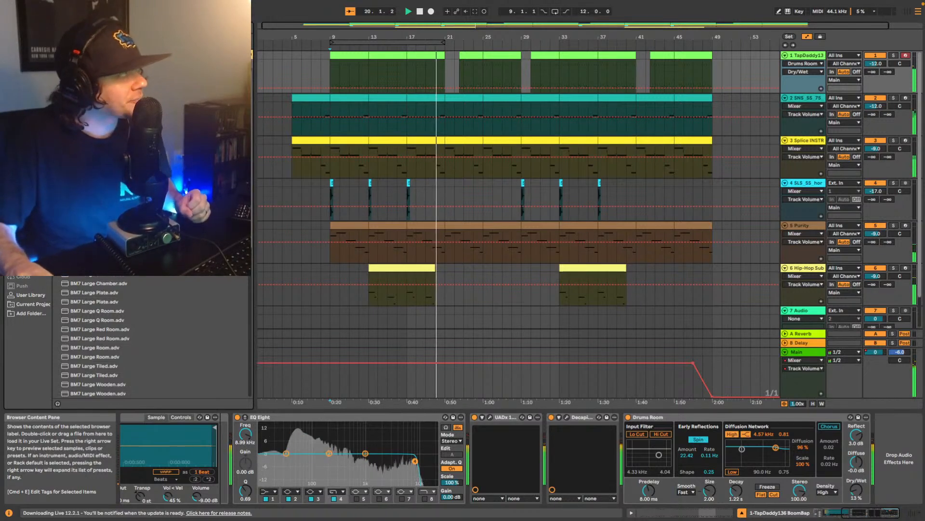
{"action": "left_click", "coordinate": [24, 199]}
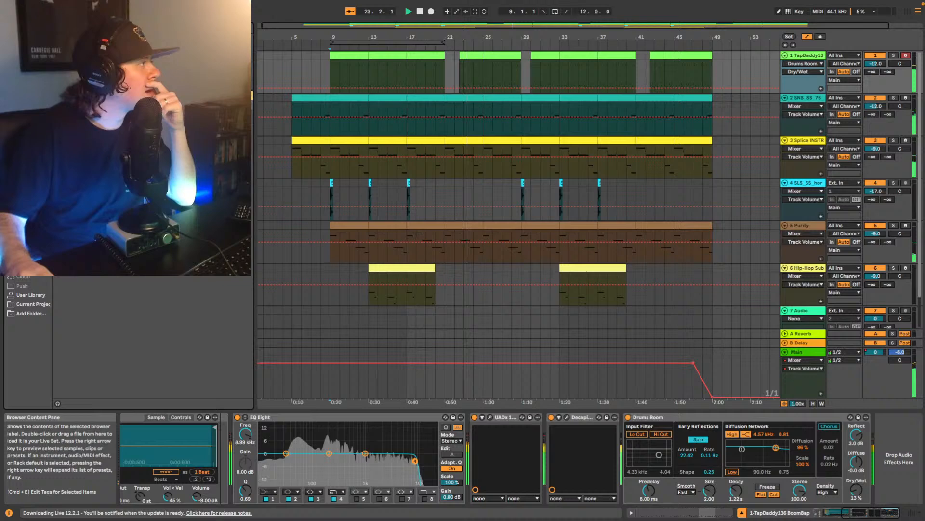
{"action": "left_click_drag", "start_coordinate": [858, 458], "coordinate": [856, 453]}
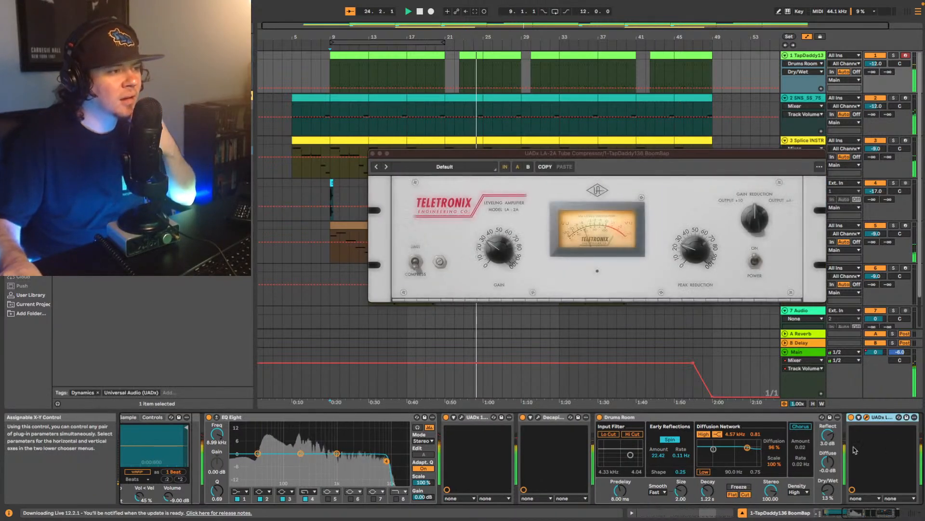
{"action": "left_click", "coordinate": [686, 248]}
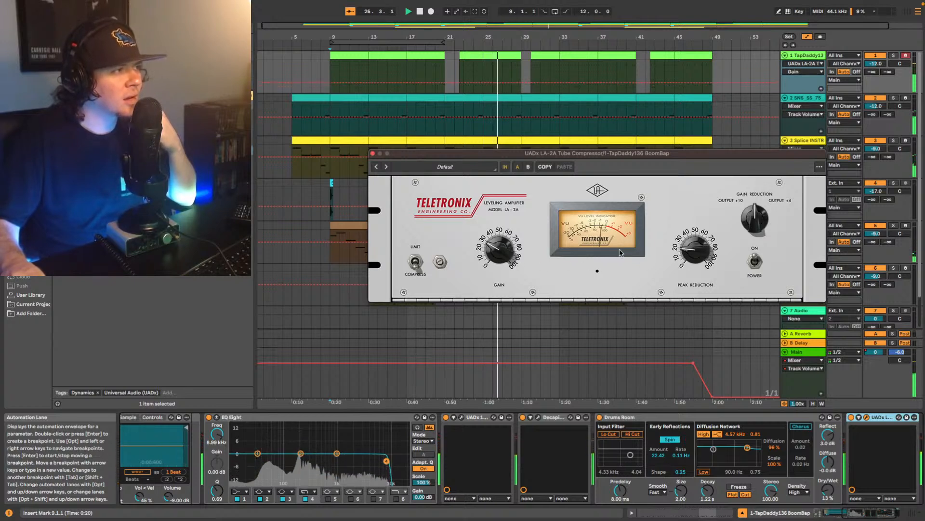
{"action": "left_click", "coordinate": [687, 248]}
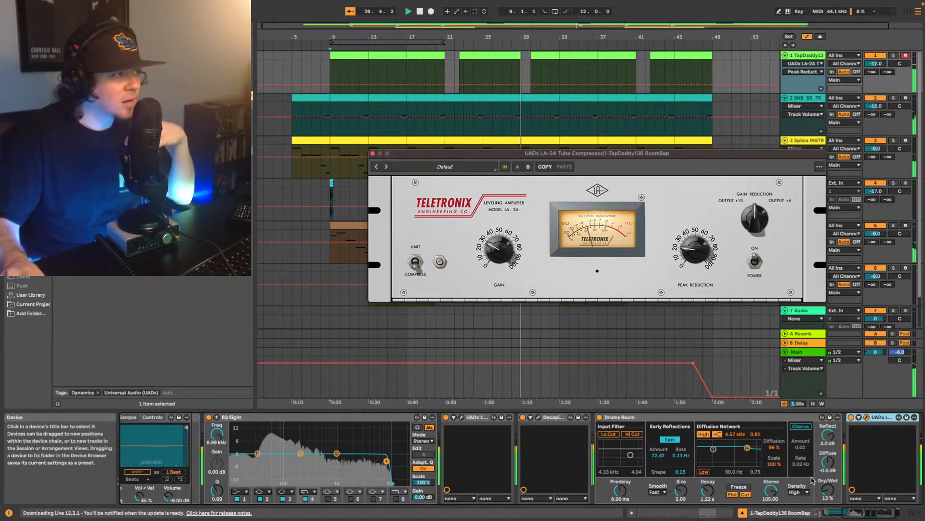
- Set the dry/wet mix of the drum track's Drums Room reverb to 12%
{"action": "left_click", "coordinate": [829, 492]}
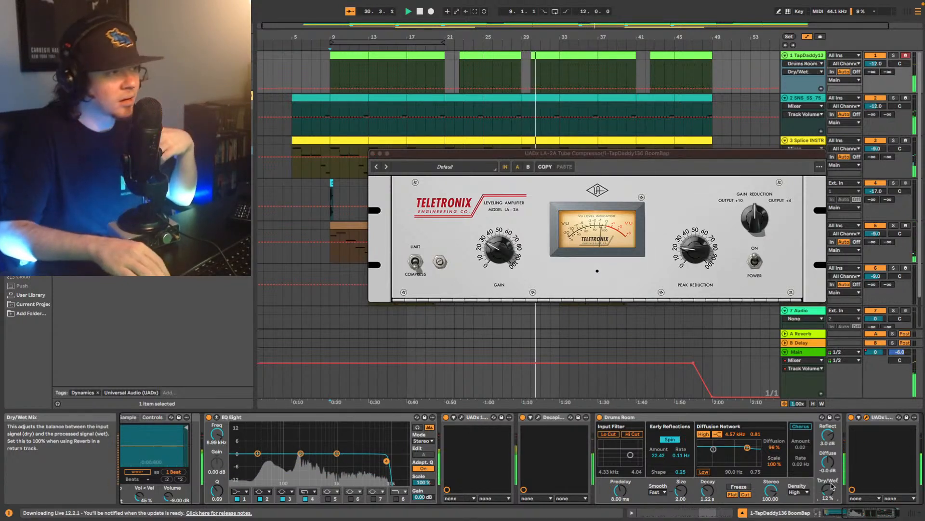
{"action": "left_click_drag", "start_coordinate": [831, 484], "coordinate": [832, 485]}
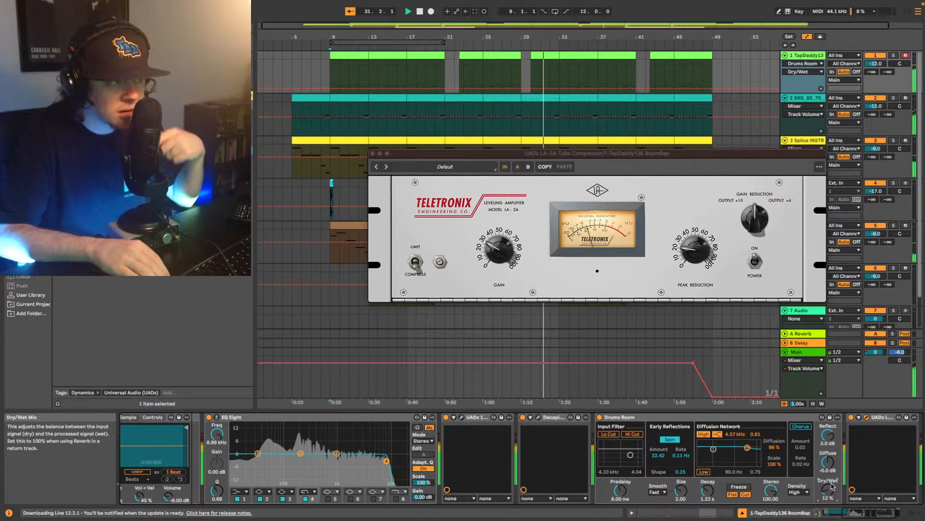
- Reopen the drum track's UADx 1176 compressor and rebalance its input and output levels during playback
{"action": "left_click", "coordinate": [463, 418]}
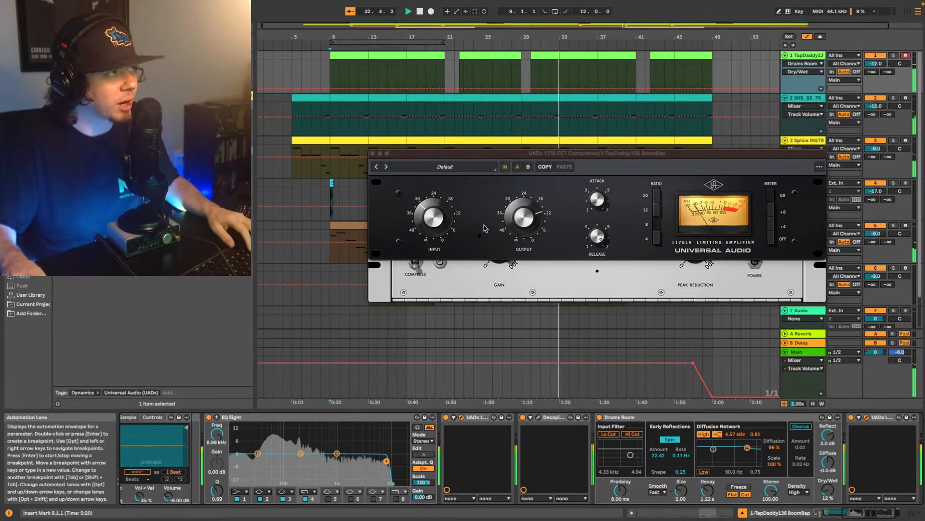
{"action": "left_click", "coordinate": [419, 219]}
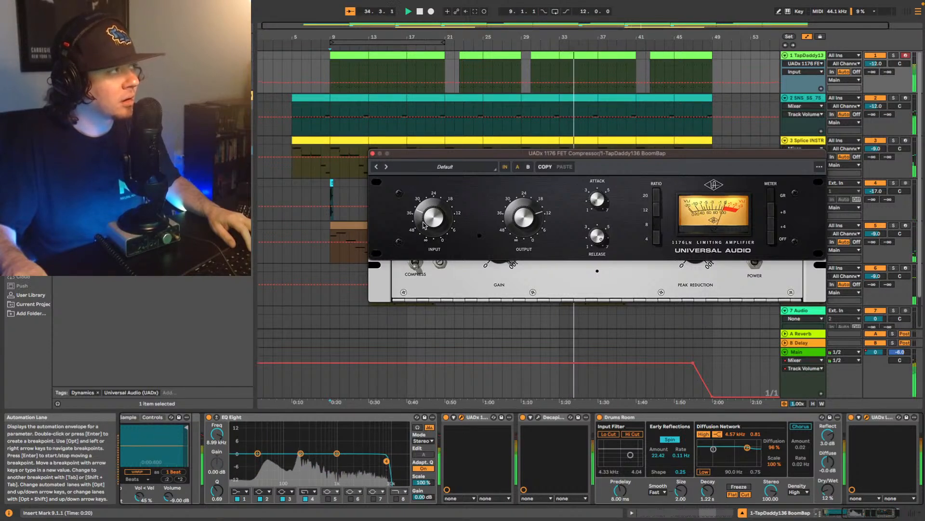
{"action": "left_click", "coordinate": [515, 212]}
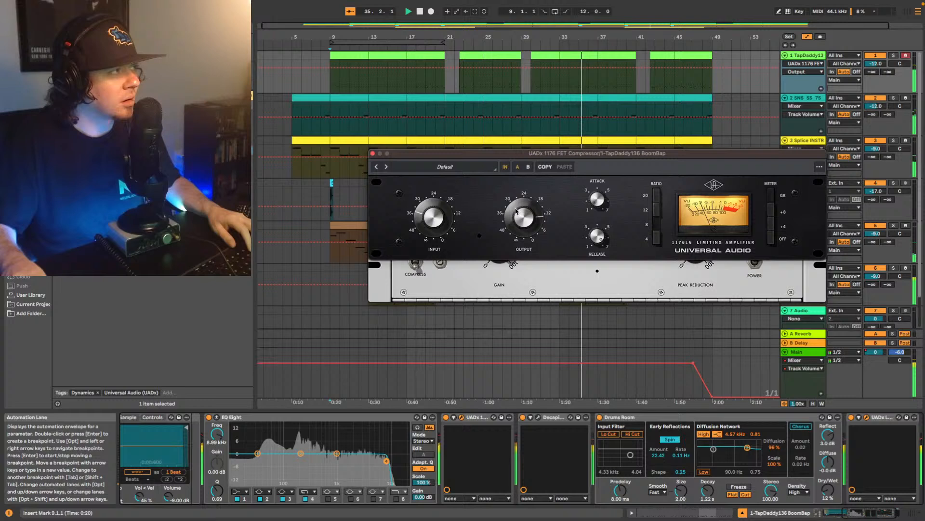
{"action": "left_click", "coordinate": [440, 227]}
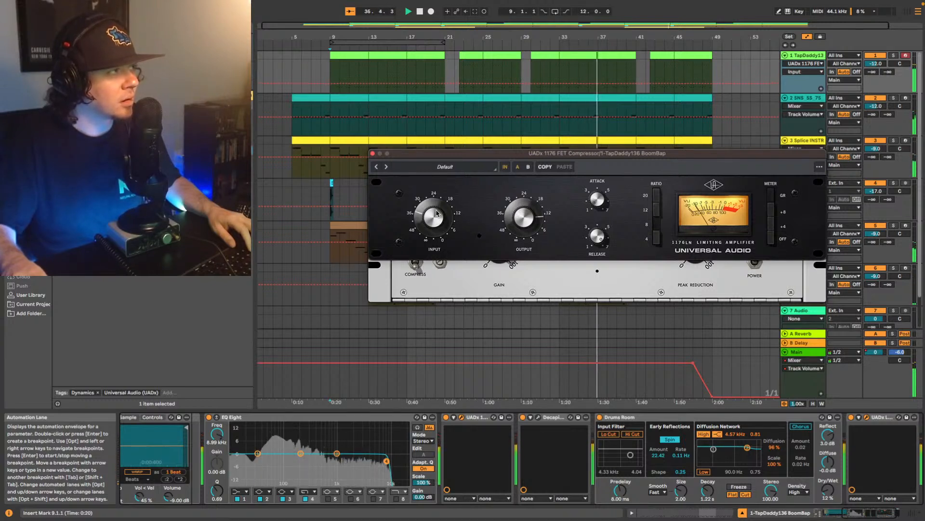
{"action": "left_click", "coordinate": [527, 207]}
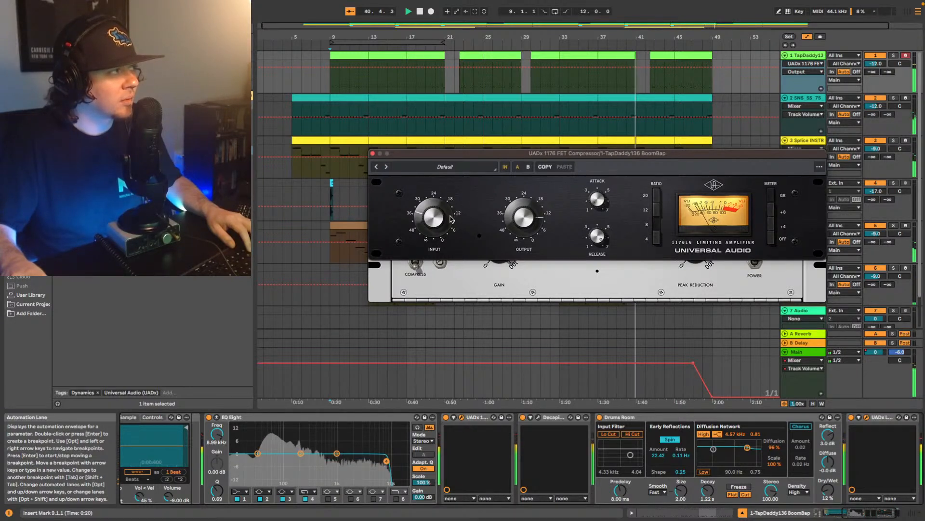
{"action": "left_click_drag", "start_coordinate": [451, 219], "coordinate": [452, 211]}
- Restart playback from bar 9 and fine-tune the 1176's output level against its input level
{"action": "key", "text": "space"}
{"action": "key", "text": "space"}
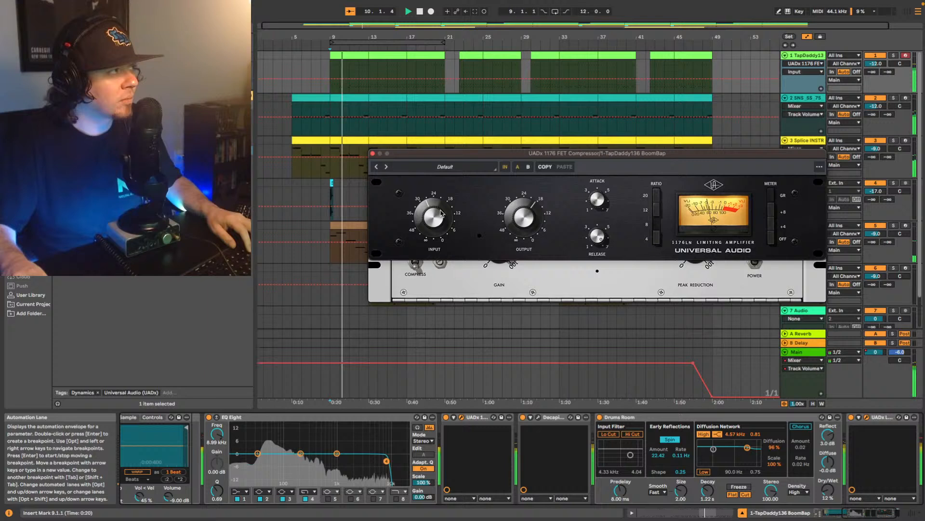
{"action": "left_click_drag", "start_coordinate": [526, 218], "coordinate": [526, 215]}
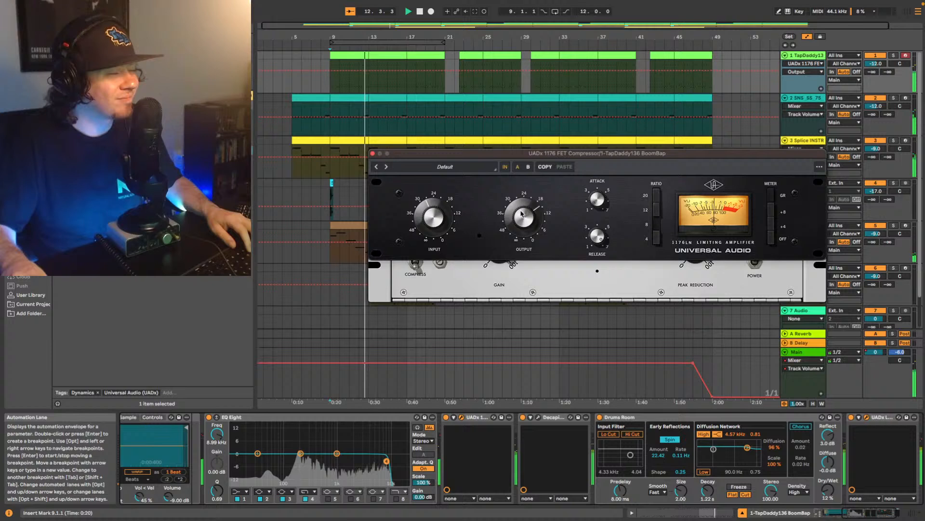
{"action": "left_click", "coordinate": [433, 211]}
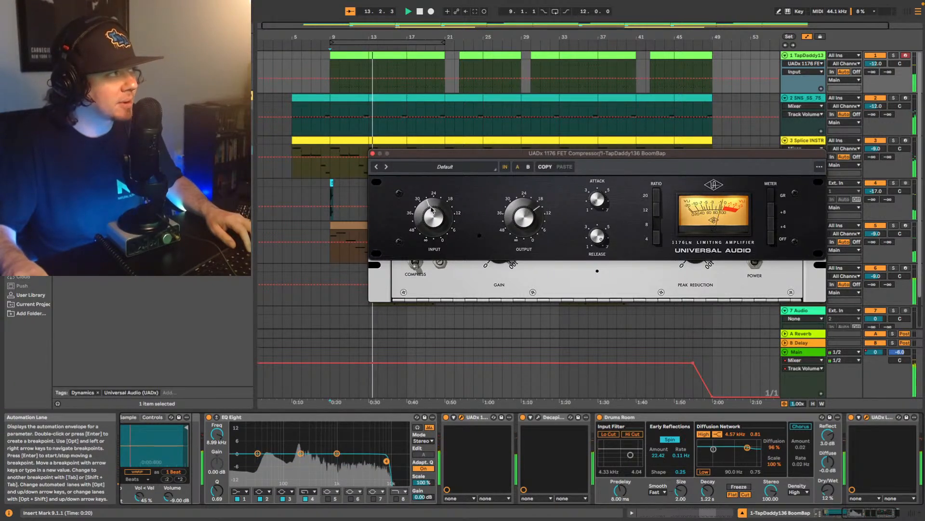
{"action": "left_click", "coordinate": [534, 220]}
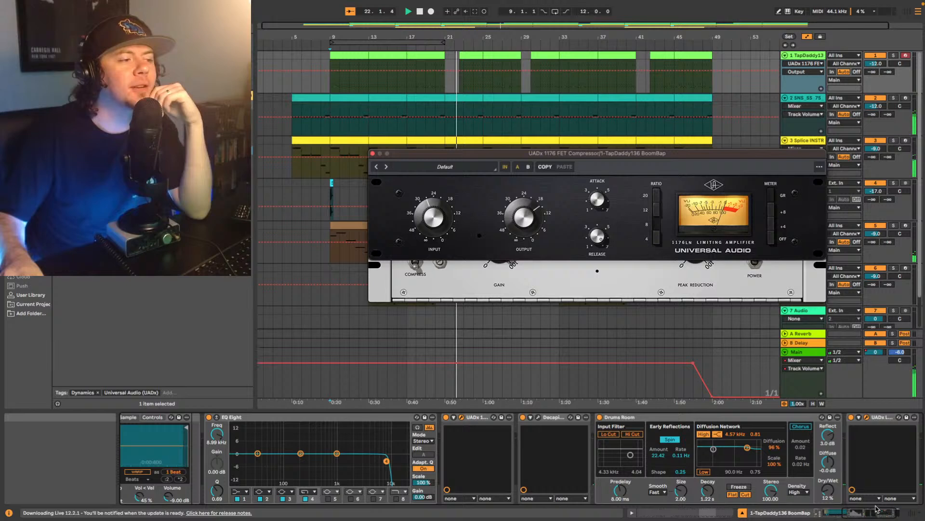
- Close both compressor windows, then add PhaseMistress to the end of the drum track's chain with the 11 Stereo preset
{"action": "left_click_drag", "start_coordinate": [870, 511], "coordinate": [891, 506]}
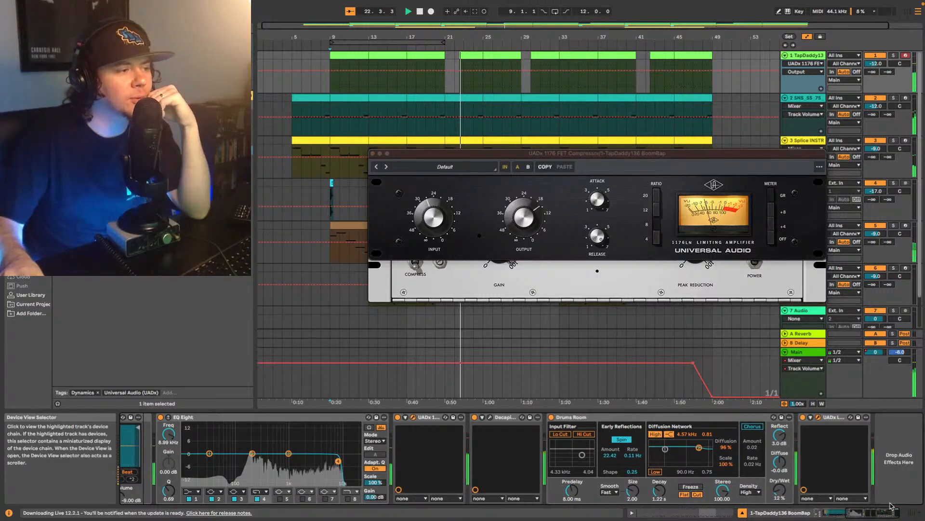
{"action": "left_click", "coordinate": [373, 153]}
{"action": "left_click", "coordinate": [373, 153]}
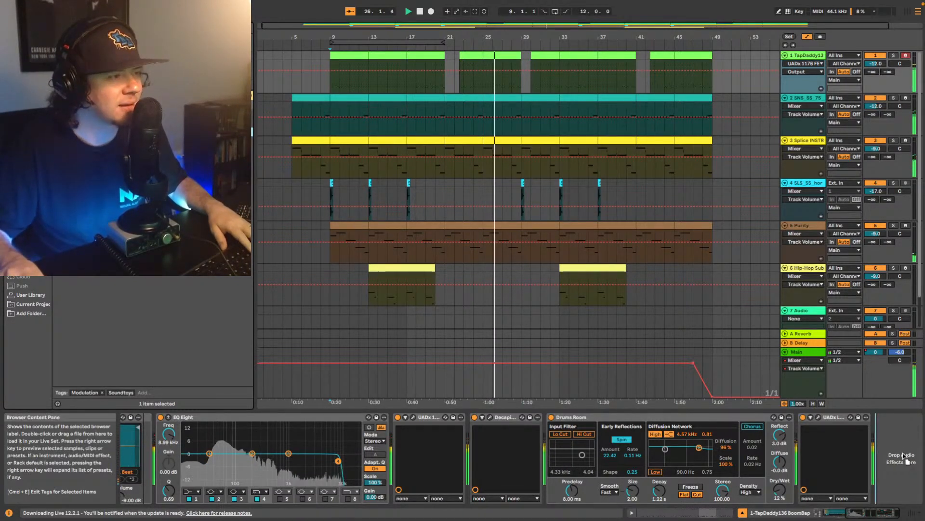
{"action": "left_click_drag", "start_coordinate": [903, 455], "coordinate": [903, 455]}
{"action": "left_click", "coordinate": [405, 174]}
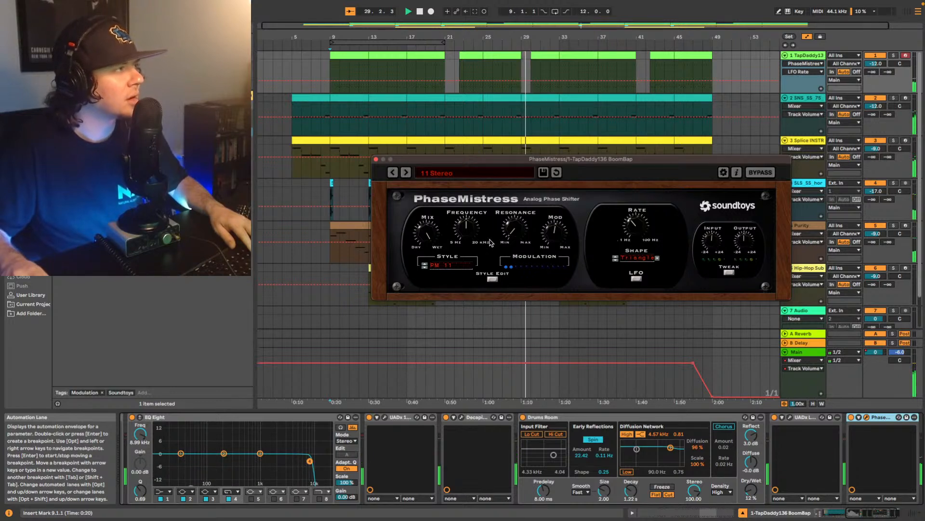
- Lower PhaseMistress's mix toward dry on the drum track and play the beat from bar 9
{"action": "left_click_drag", "start_coordinate": [424, 234], "coordinate": [427, 277]}
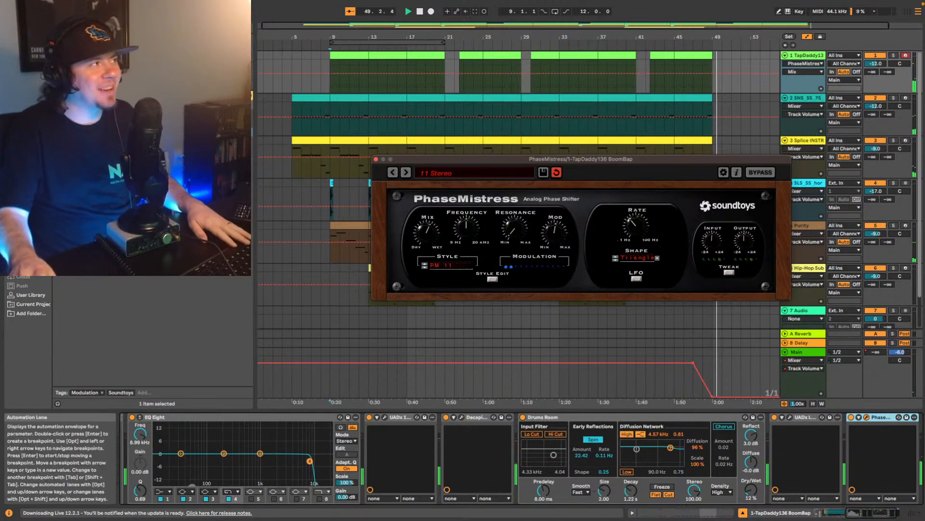
{"action": "left_click", "coordinate": [332, 90]}
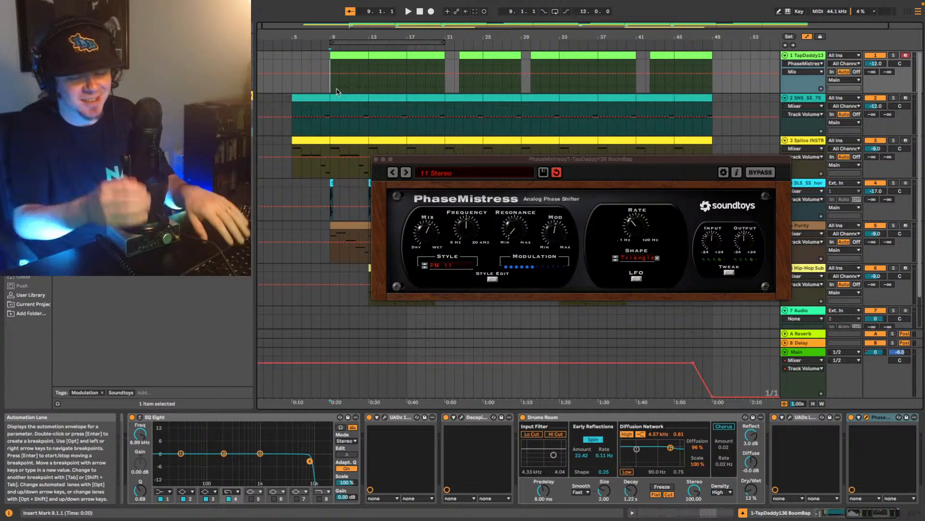
{"action": "key", "text": "space"}
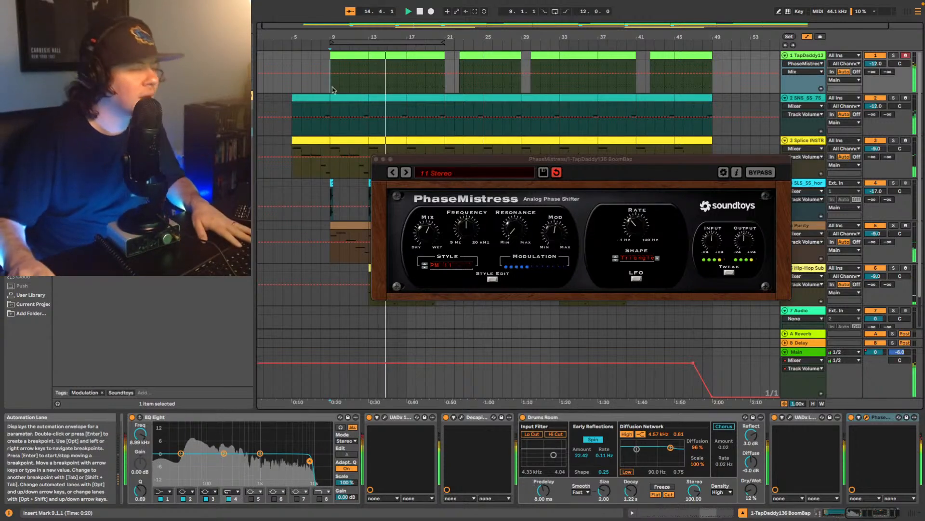
- Close PhaseMistress, add the UADx 1176 FET Compressor to the Hip-Hop Sub Bass track and play the beat from bar 13
{"action": "left_click", "coordinate": [376, 159]}
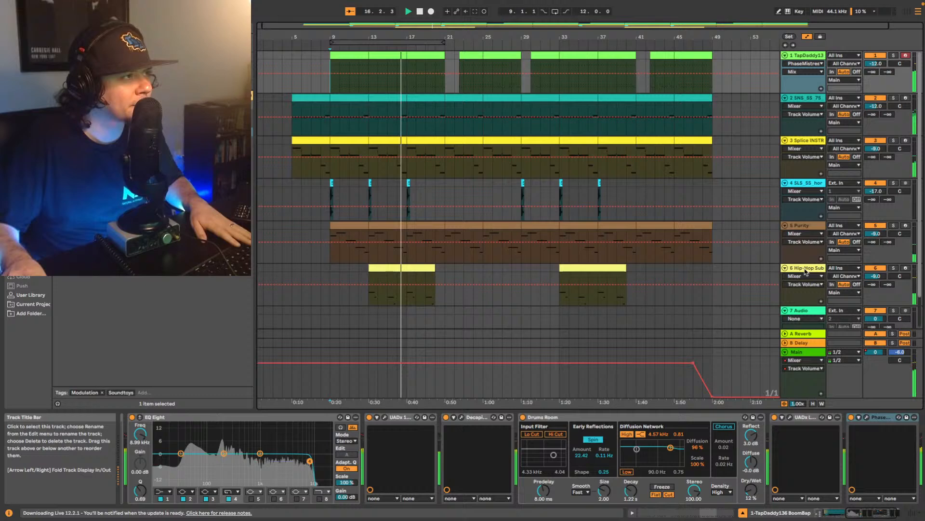
{"action": "left_click", "coordinate": [519, 293]}
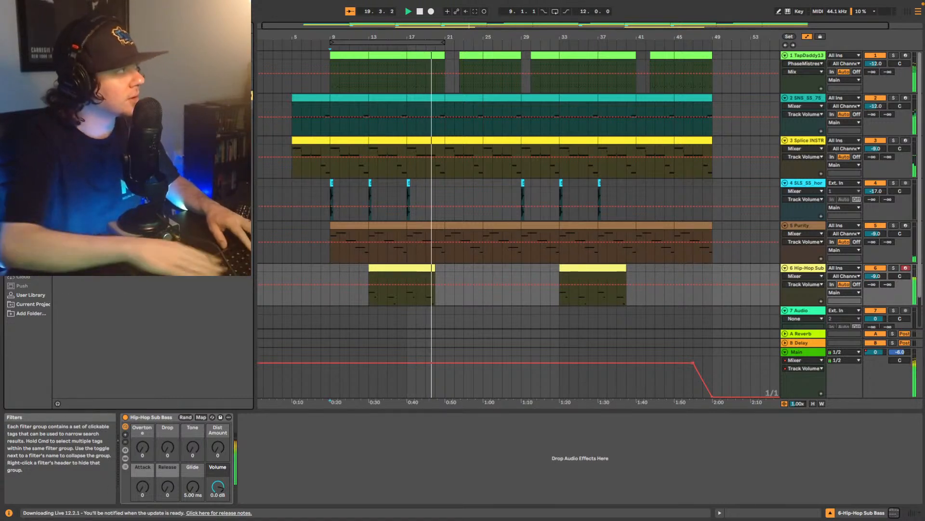
{"action": "left_click_drag", "start_coordinate": [145, 120], "coordinate": [332, 457]}
{"action": "left_click_drag", "start_coordinate": [513, 166], "coordinate": [504, 121]}
{"action": "left_click", "coordinate": [370, 297]}
{"action": "key", "text": "space"}
{"action": "key", "text": "space"}
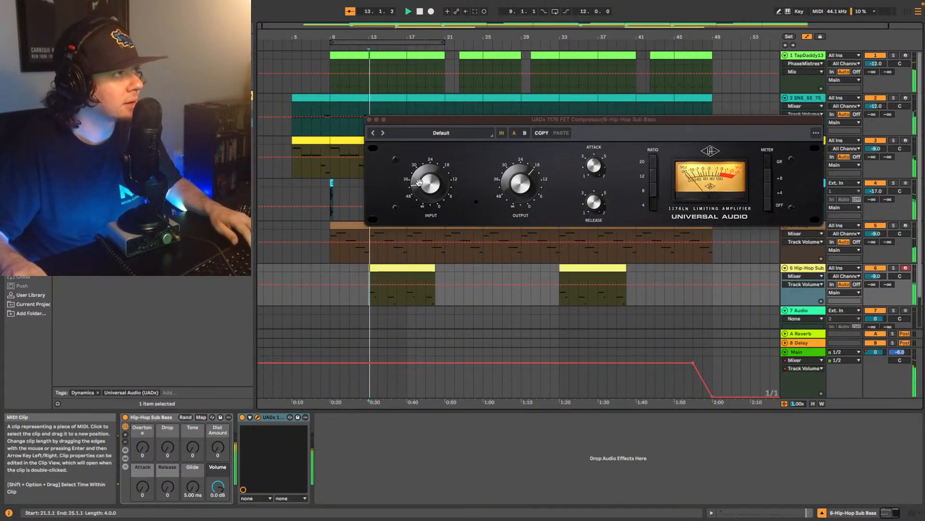
- Adjust the sub bass 1176's input, output, ratio and attack during playback from bar 13, then close the compressor
{"action": "left_click", "coordinate": [421, 183]}
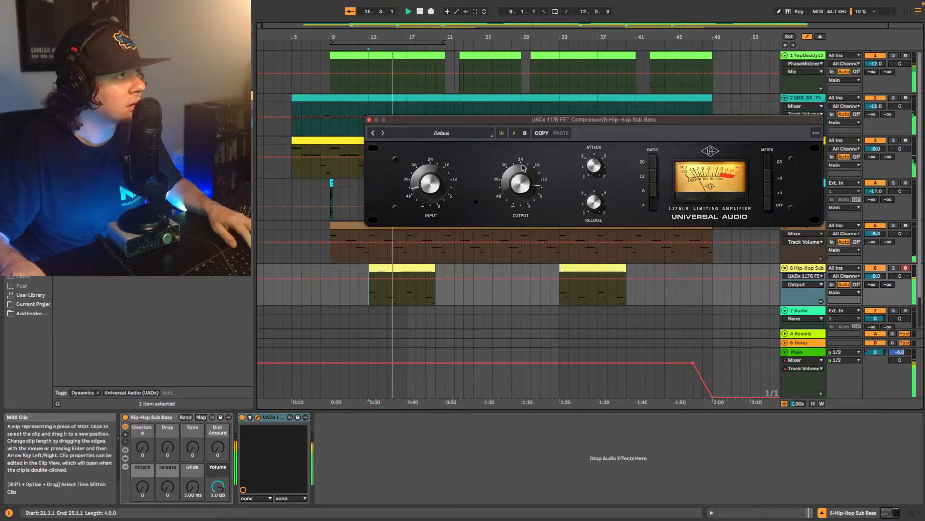
{"action": "left_click", "coordinate": [652, 183]}
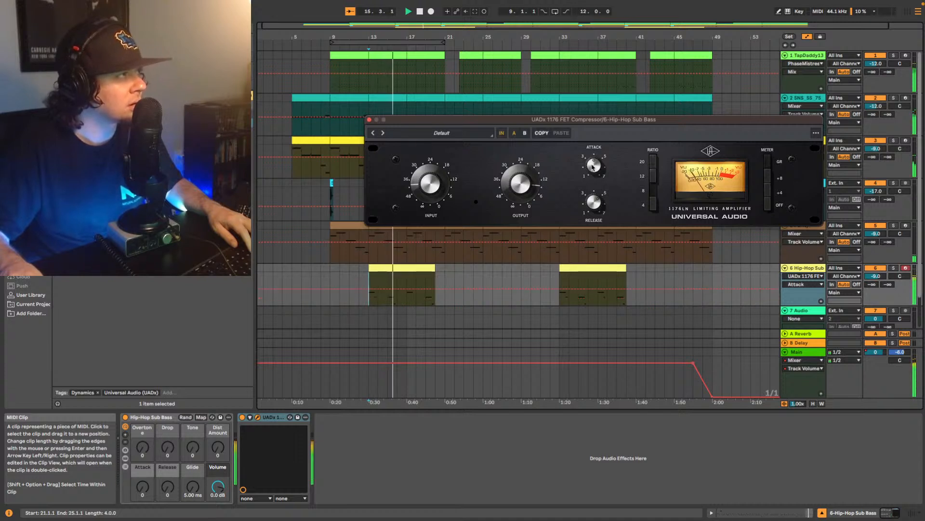
{"action": "left_click", "coordinate": [591, 165]}
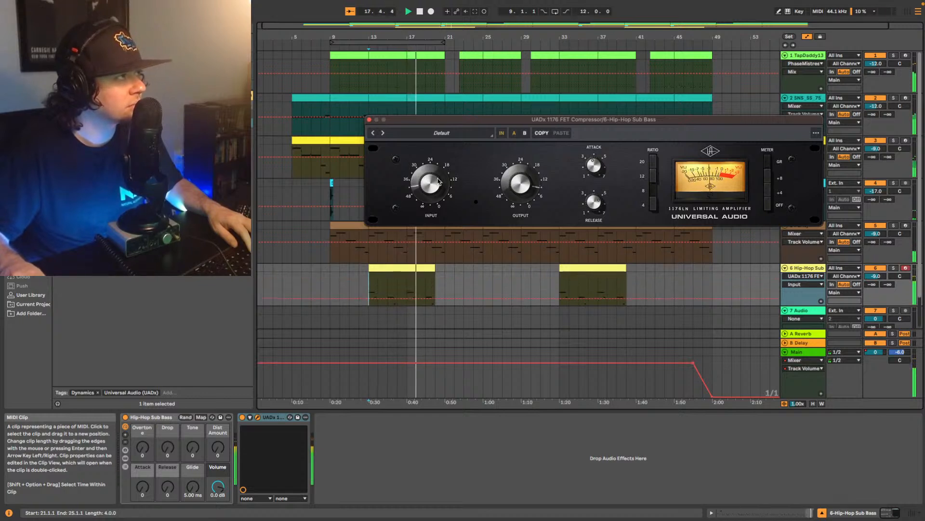
{"action": "left_click", "coordinate": [531, 185]}
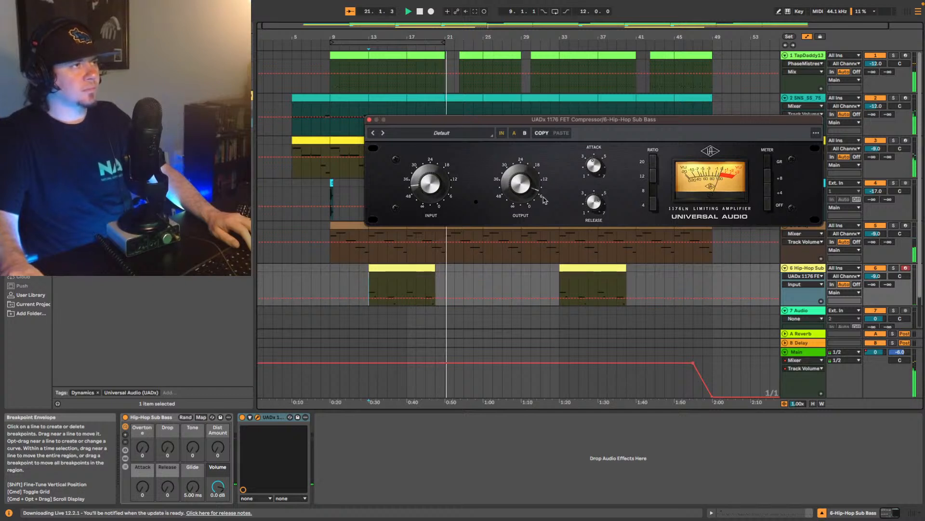
{"action": "key", "text": "space"}
{"action": "key", "text": "space"}
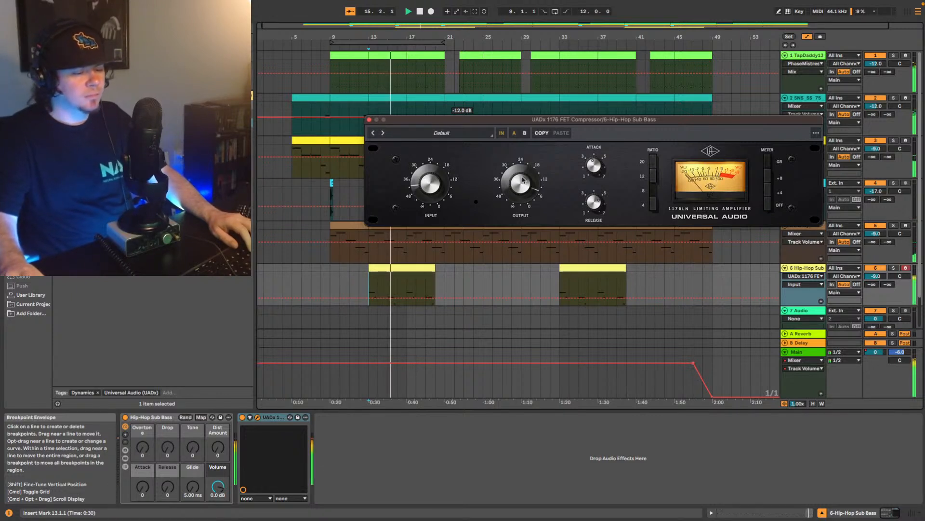
{"action": "left_click", "coordinate": [370, 120]}
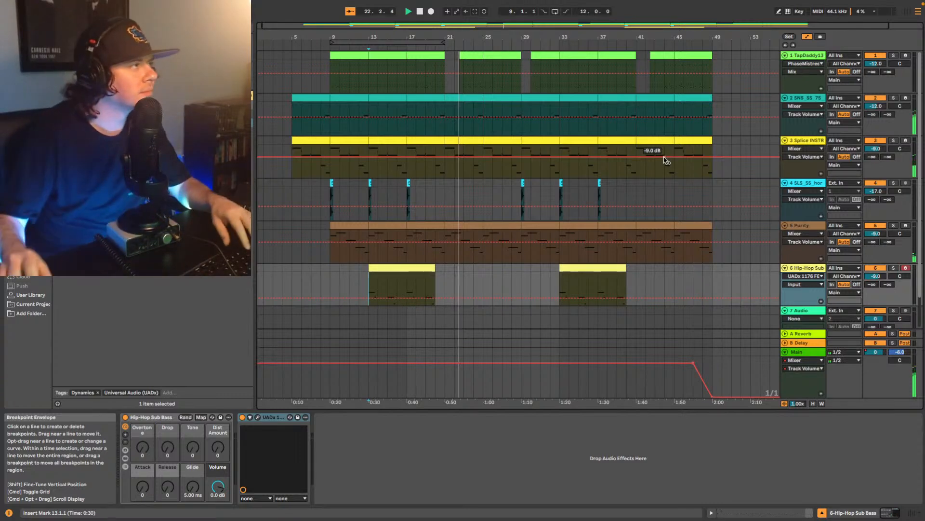
- Add the UADx LA-2A Tube Compressor to the SNS_SS_75 keys loop track, adjust its peak reduction, close it and stop playback
{"action": "left_click", "coordinate": [801, 98]}
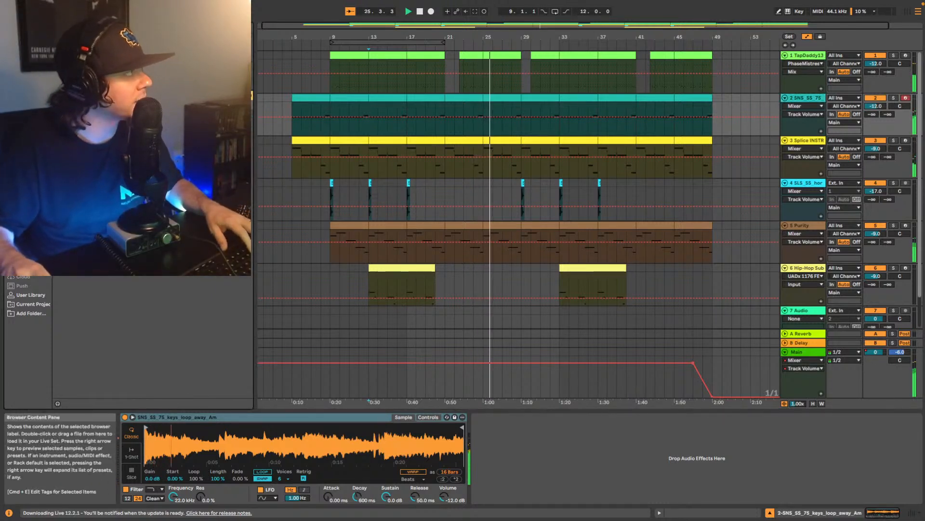
{"action": "left_click_drag", "start_coordinate": [145, 202], "coordinate": [569, 472]}
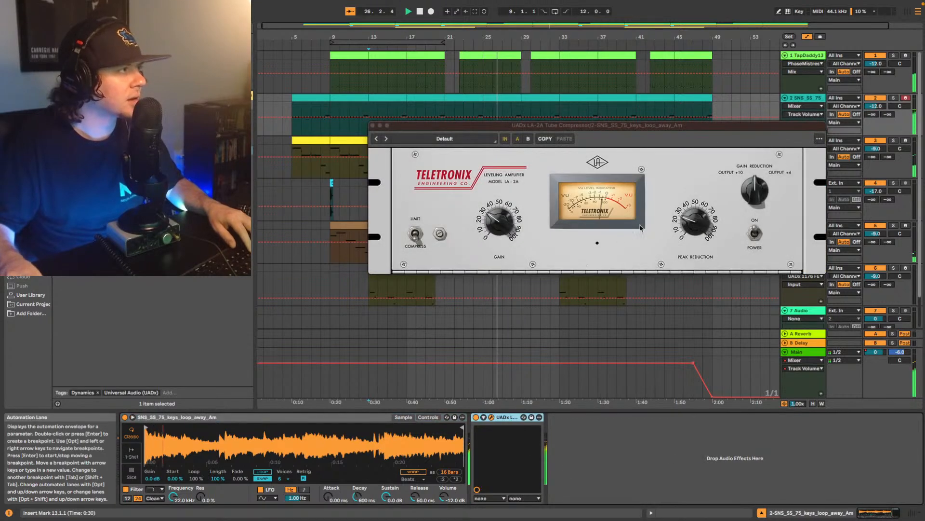
{"action": "left_click", "coordinate": [703, 223]}
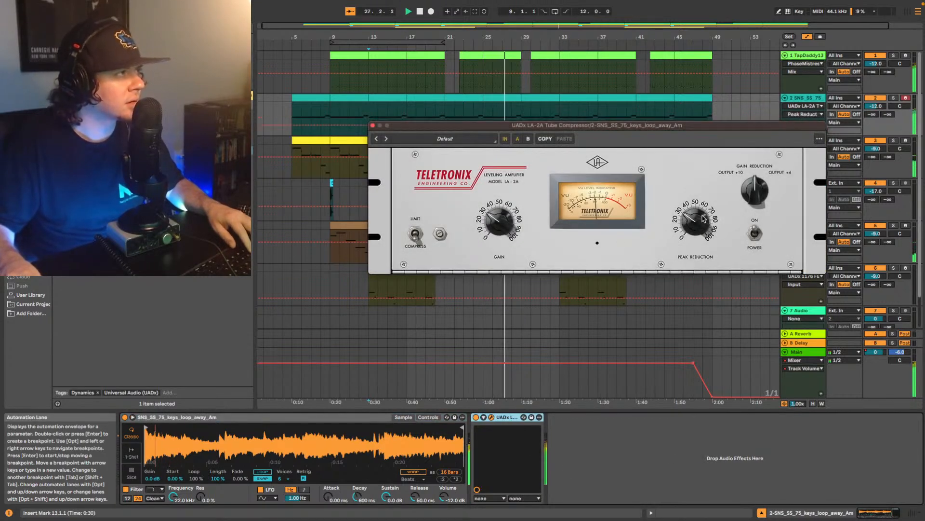
{"action": "left_click", "coordinate": [373, 126]}
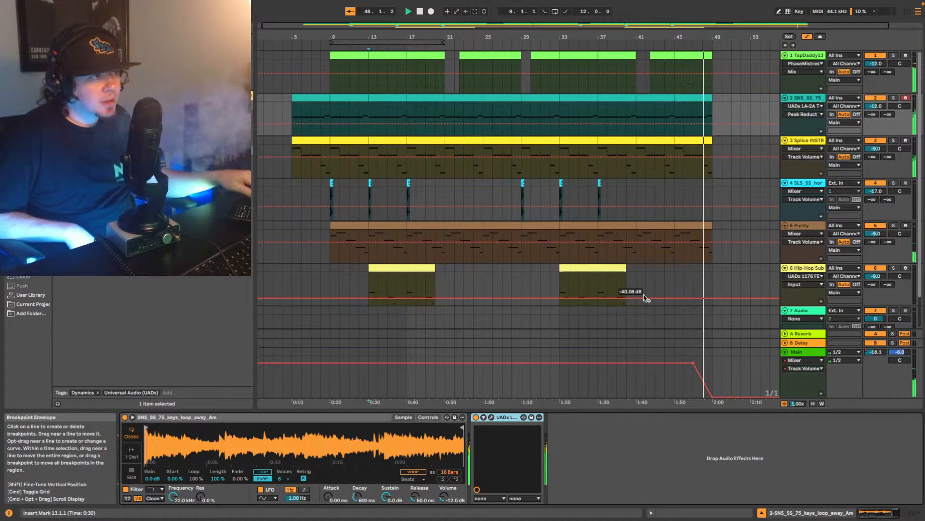
{"action": "key", "text": "space"}
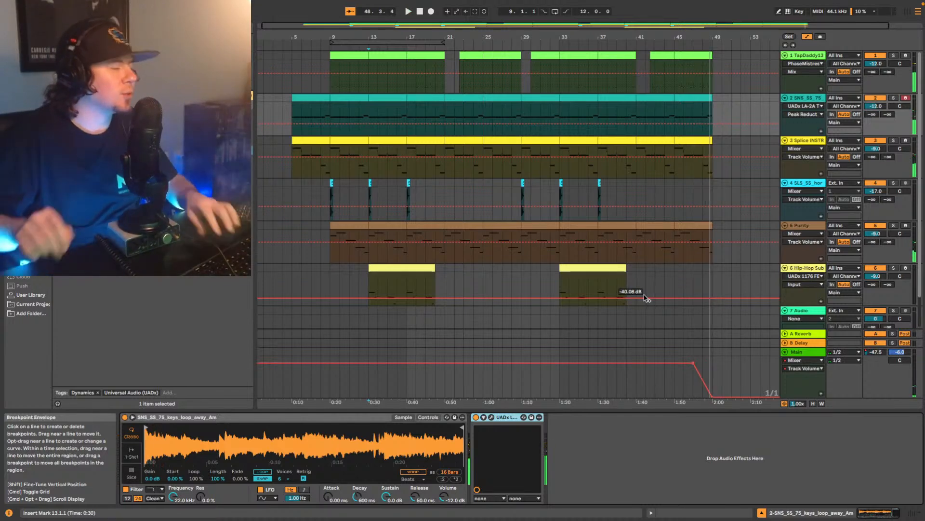
- Play the beat from bar 5 and check the 1176 compressor already on the Splice INSTRUMENT track
{"action": "scroll", "coordinate": [593, 154], "scroll_direction": "down", "scroll_amount": 1}
{"action": "scroll", "coordinate": [588, 161], "scroll_direction": "up", "scroll_amount": 1}
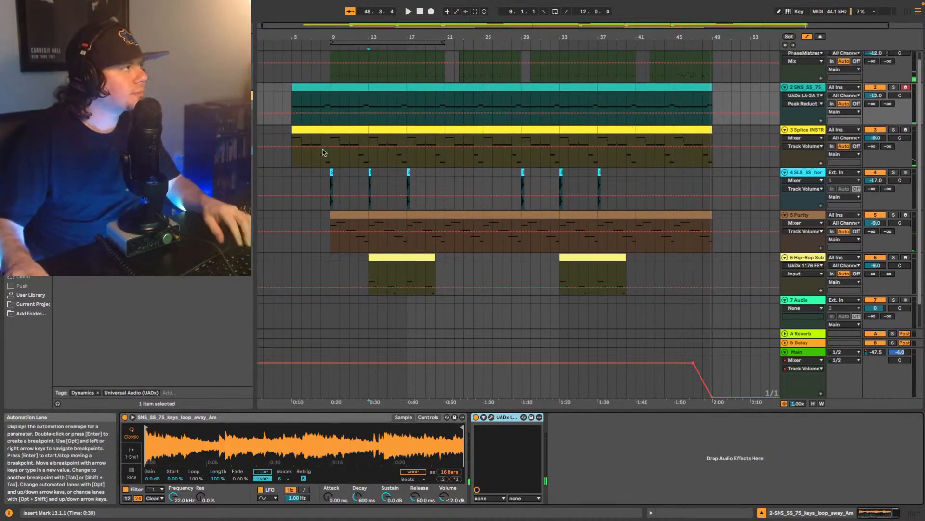
{"action": "left_click", "coordinate": [292, 154]}
{"action": "scroll", "coordinate": [554, 122], "scroll_direction": "up", "scroll_amount": 1}
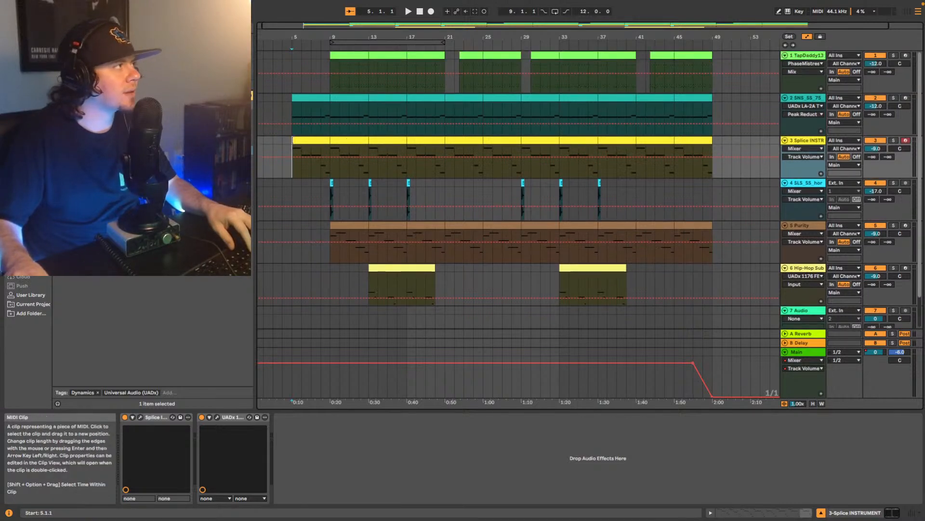
{"action": "key", "text": "space"}
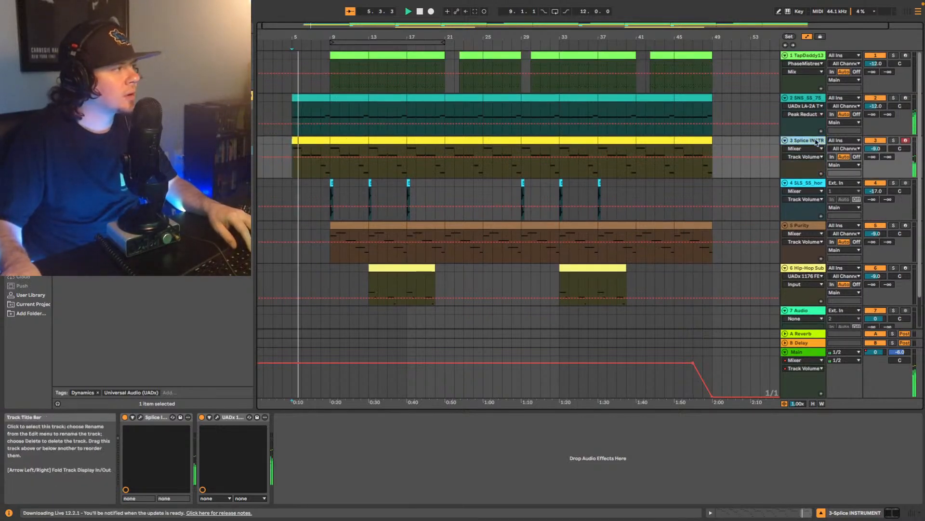
{"action": "left_click", "coordinate": [217, 418]}
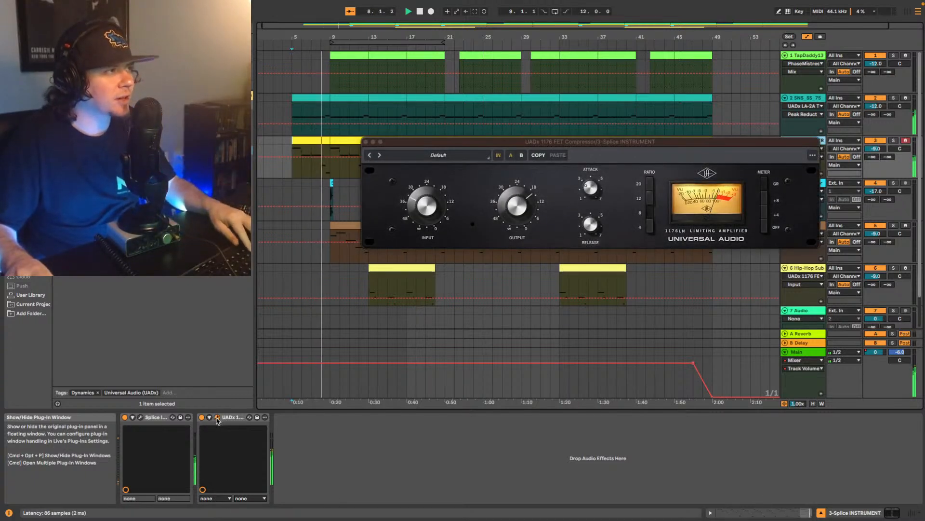
{"action": "left_click", "coordinate": [217, 418]}
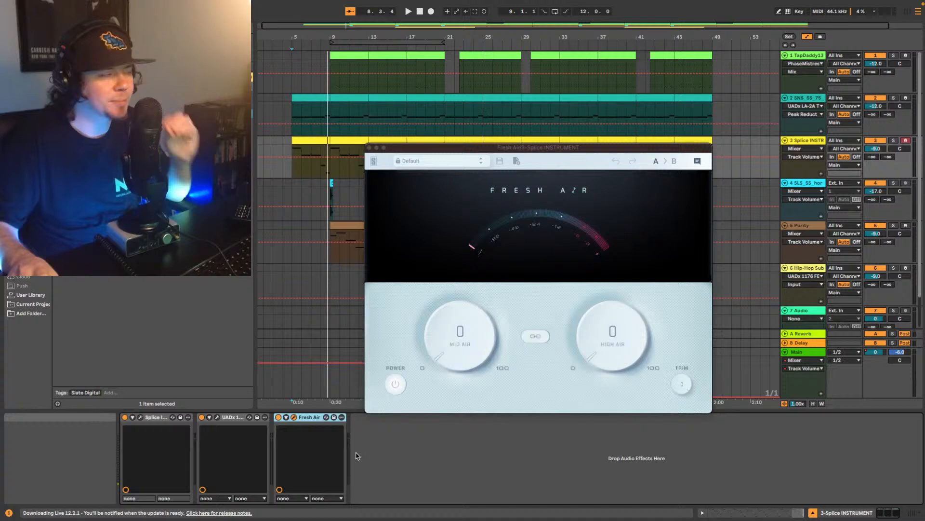
- Set Fresh Air on the Splice INSTRUMENT track to Mid Air 47 and High Air 28 while the beat plays
{"action": "key", "text": "space"}
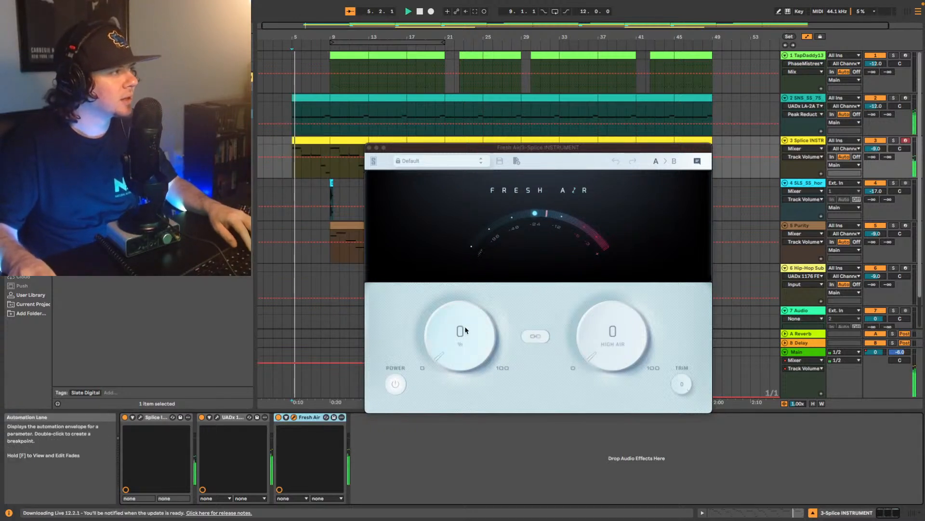
{"action": "left_click_drag", "start_coordinate": [461, 332], "coordinate": [473, 268]}
{"action": "mouse_move", "coordinate": [599, 332]}
{"action": "left_mouse_down"}
{"action": "mouse_move", "coordinate": [604, 256]}
{"action": "mouse_move", "coordinate": [605, 341]}
{"action": "left_mouse_up"}
{"action": "left_click_drag", "start_coordinate": [455, 341], "coordinate": [484, 338]}
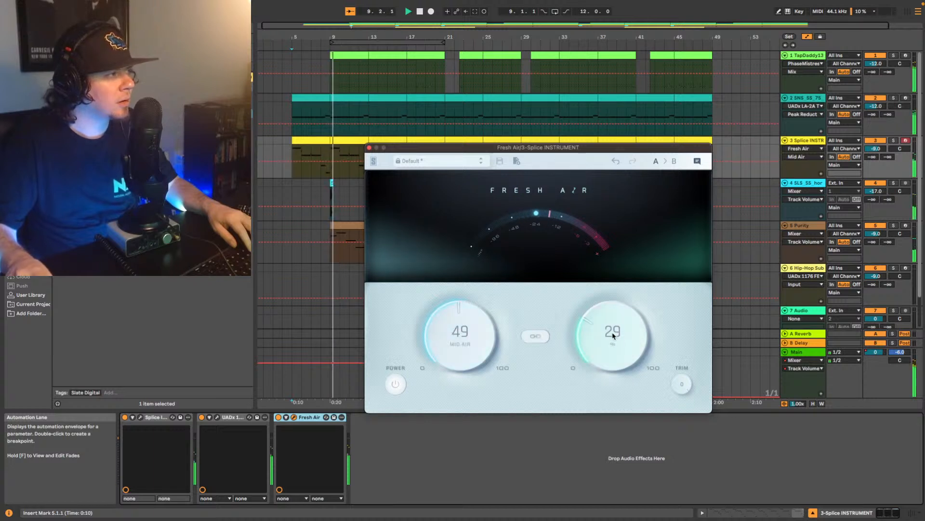
{"action": "left_click_drag", "start_coordinate": [613, 334], "coordinate": [611, 337]}
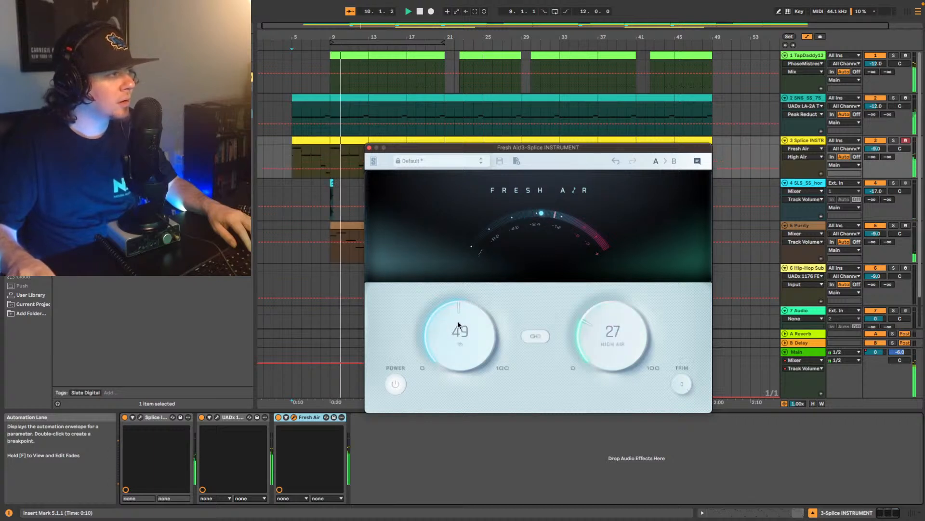
{"action": "left_click_drag", "start_coordinate": [613, 333], "coordinate": [612, 331]}
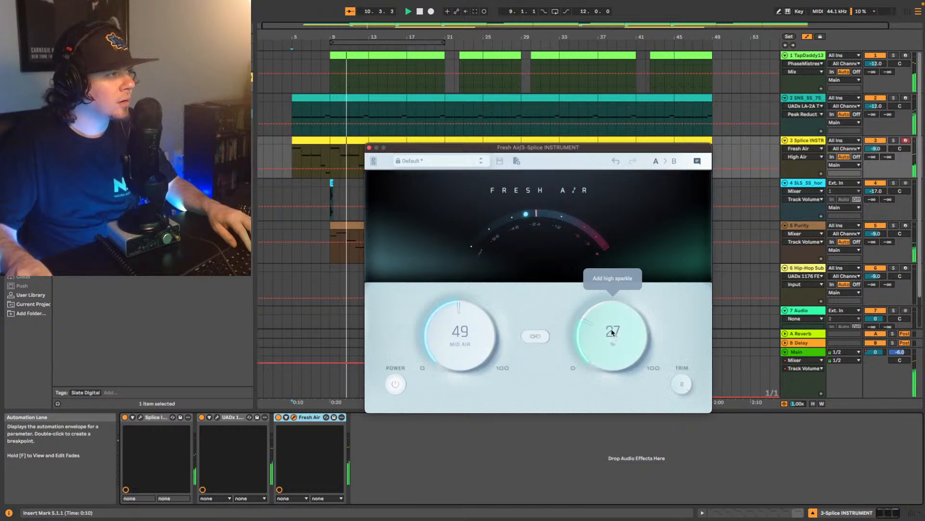
{"action": "left_click", "coordinate": [460, 331]}
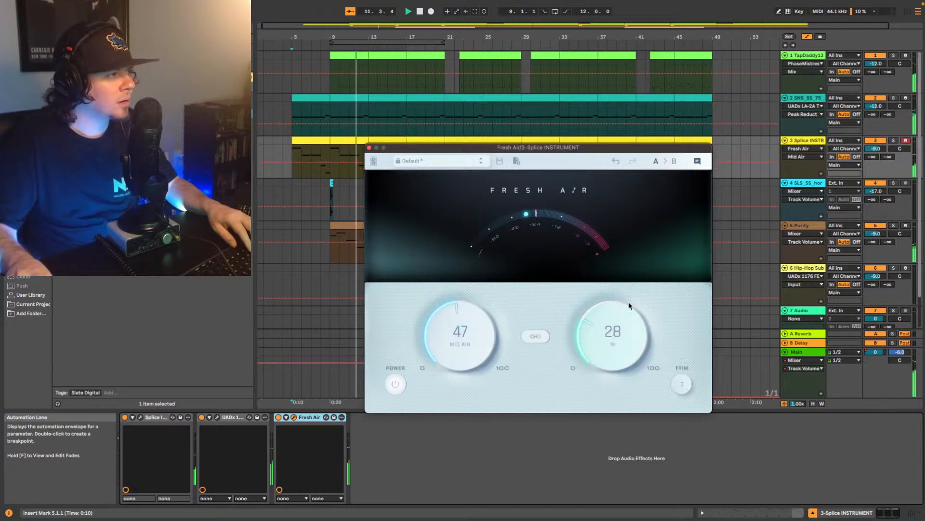
- Compare the Splice INSTRUMENT track with Fresh Air bypassed and active during playback, leaving the effect active
{"action": "left_click", "coordinate": [395, 384]}
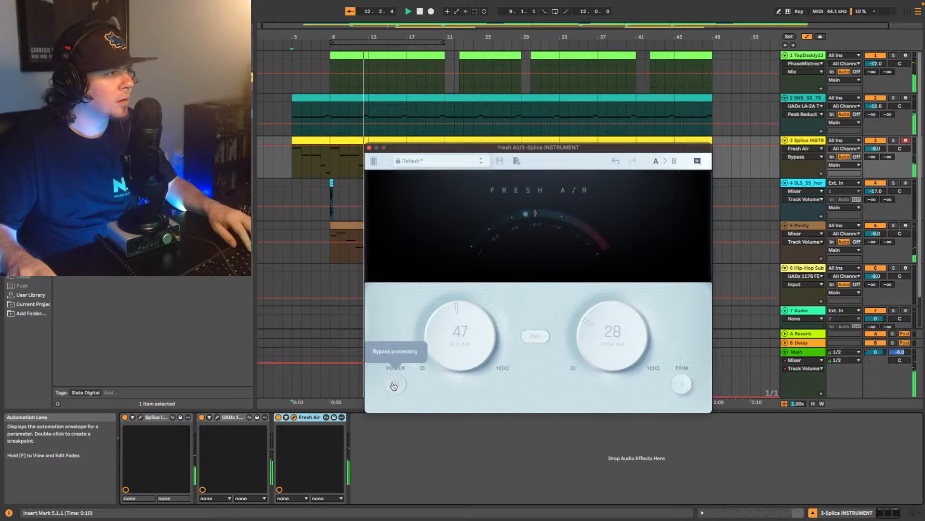
{"action": "left_click", "coordinate": [394, 384]}
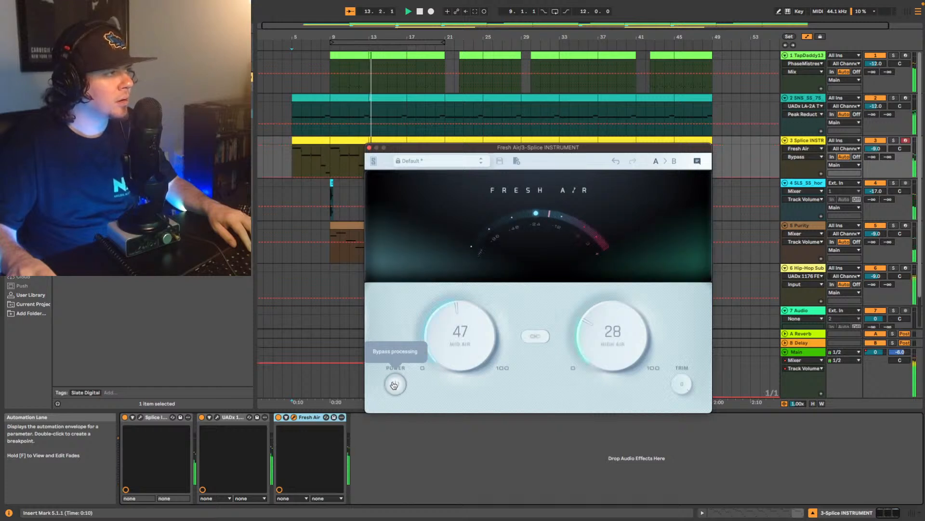
{"action": "left_click", "coordinate": [395, 385]}
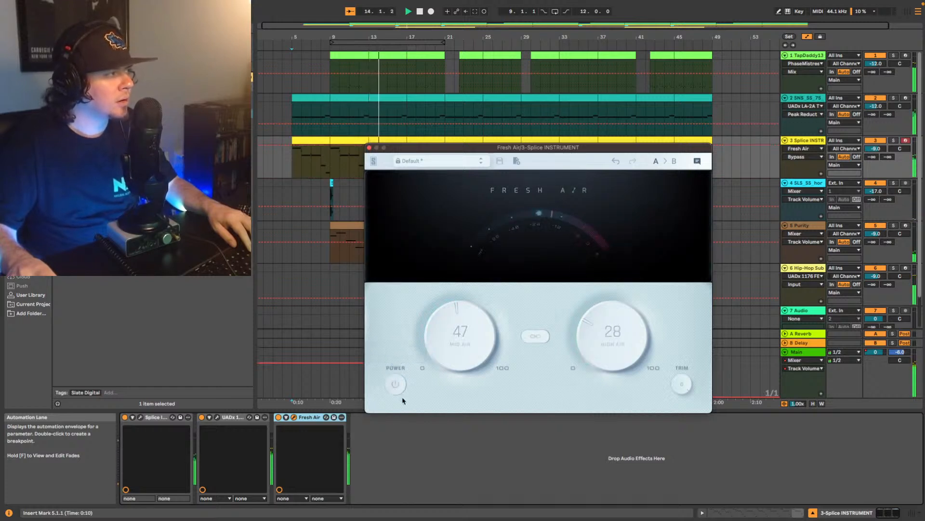
{"action": "left_click", "coordinate": [397, 386]}
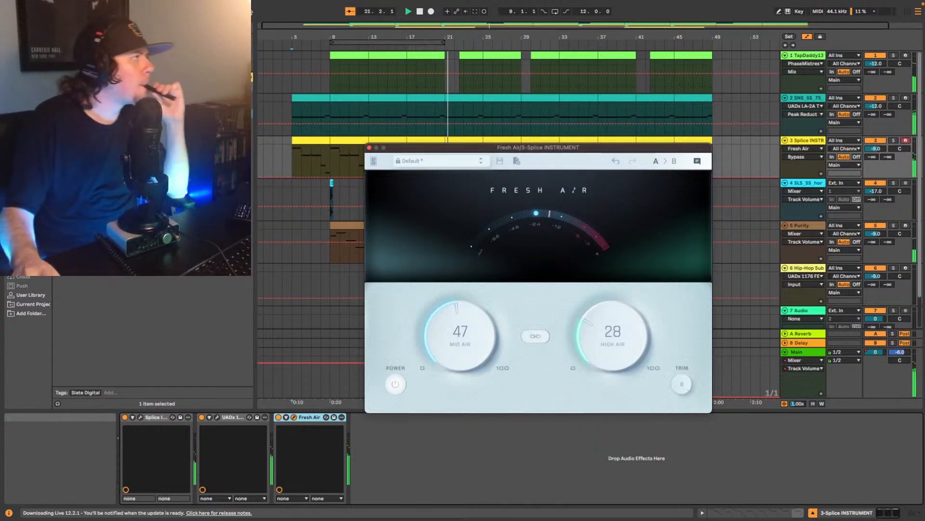
- Search the browser for Pro Q, then add EQ Eight after Fresh Air on the Splice INSTRUMENT track
{"action": "left_click", "coordinate": [159, 25]}
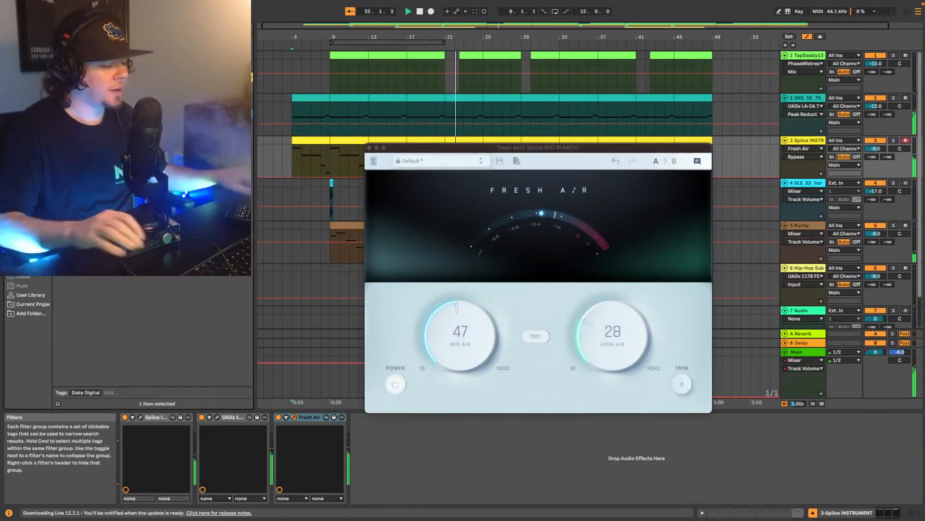
{"action": "type", "text": "pro q"}
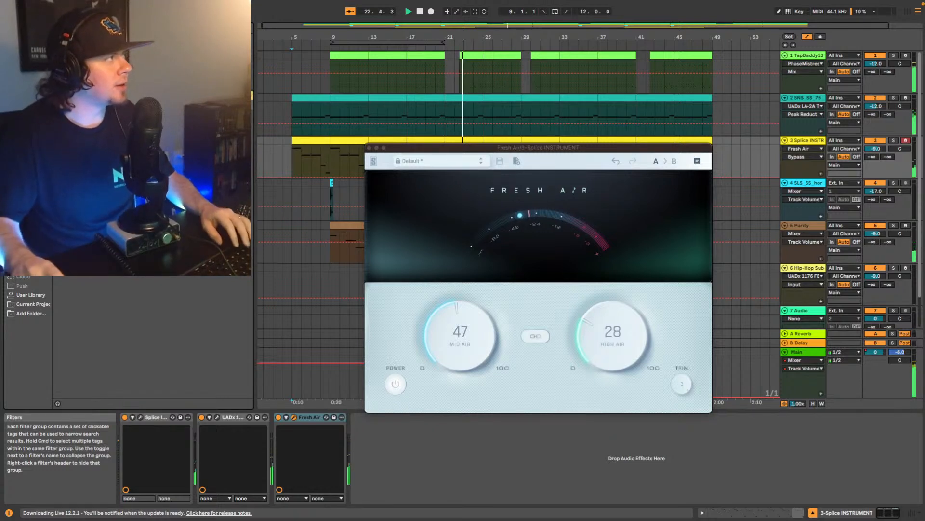
{"action": "left_click", "coordinate": [28, 162]}
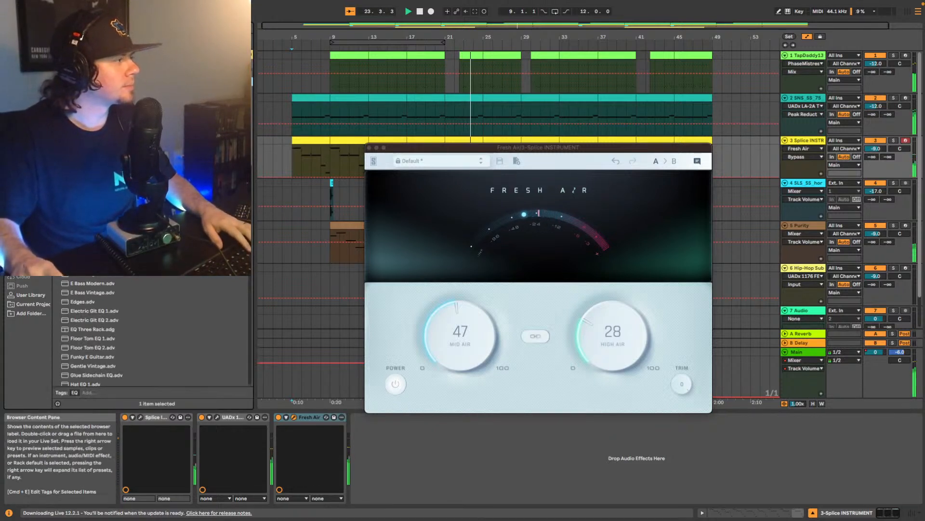
{"action": "left_click_drag", "start_coordinate": [403, 463], "coordinate": [403, 463]}
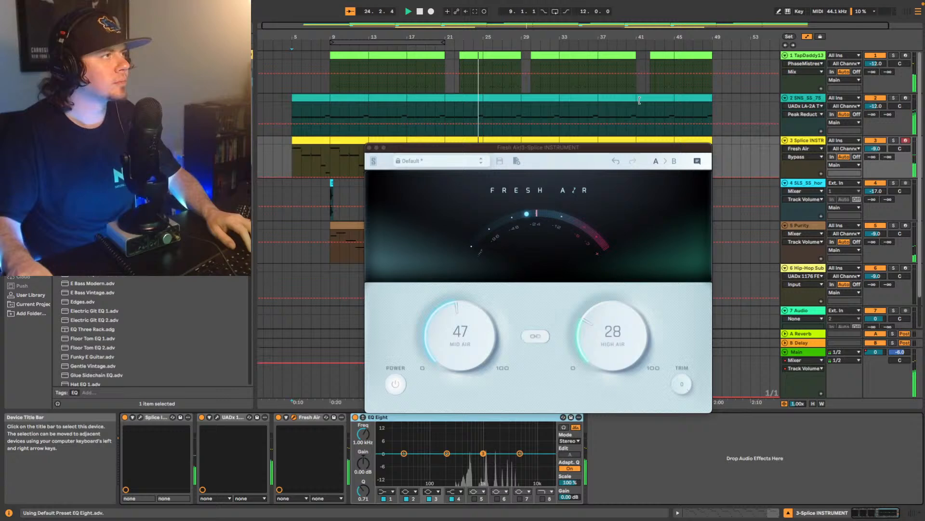
- Add EQ Eight after the LA-2A on the keys loop track and boost band 2 by about 2.36 dB near 375 Hz
{"action": "left_click", "coordinate": [811, 103]}
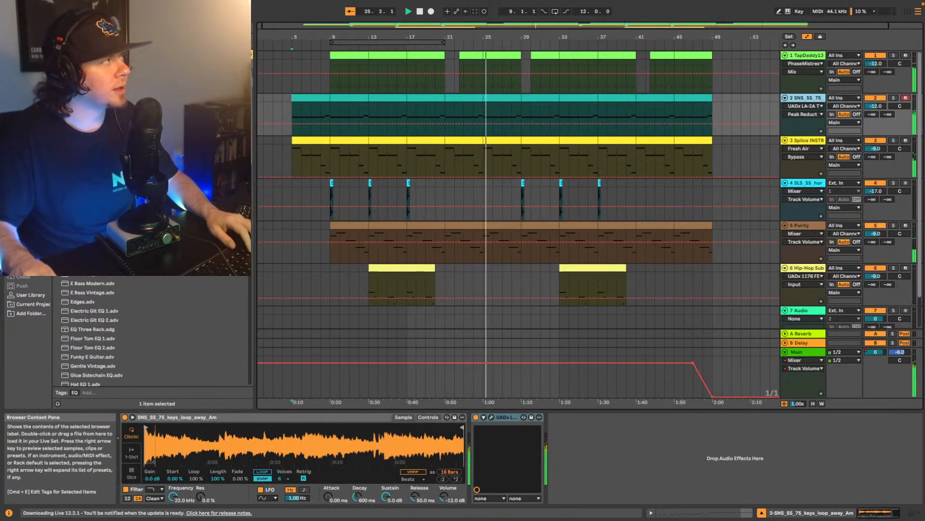
{"action": "left_click_drag", "start_coordinate": [92, 82], "coordinate": [604, 457]}
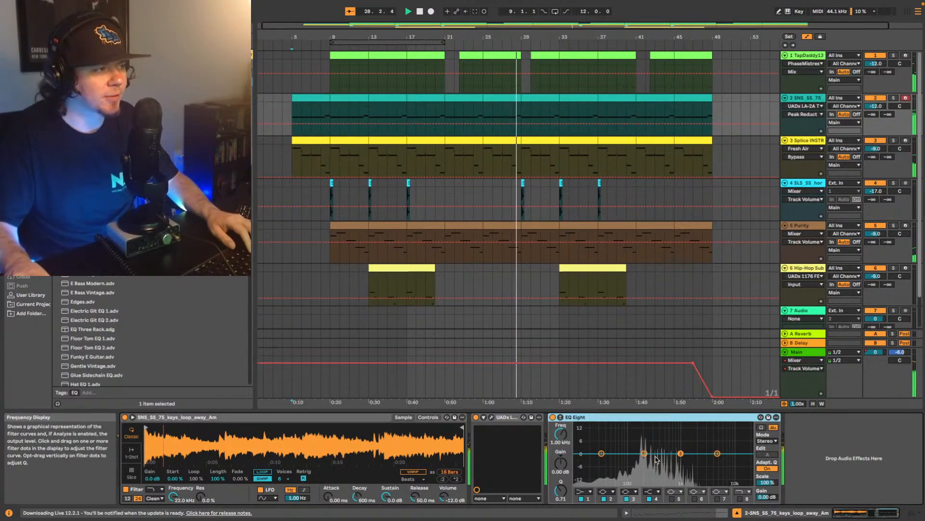
{"action": "left_click_drag", "start_coordinate": [645, 454], "coordinate": [658, 449]}
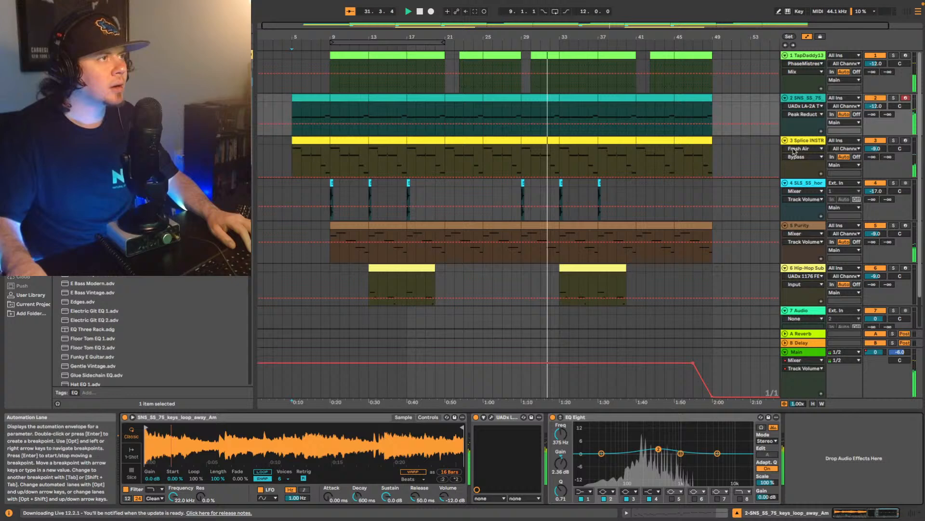
- Boost EQ Eight band 3 on the Splice INSTRUMENT track by about 1.86 dB near 1.82 kHz, then close the Fresh Air window
{"action": "left_click", "coordinate": [806, 142]}
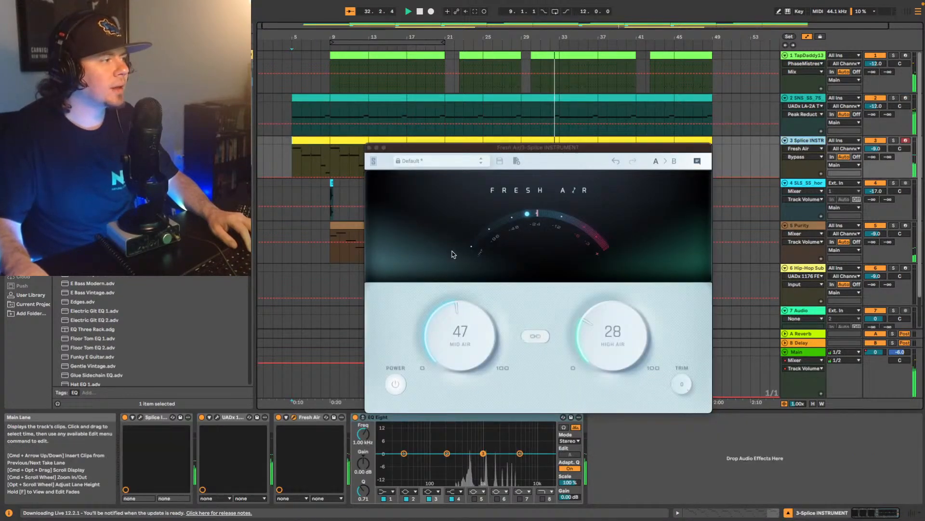
{"action": "left_click_drag", "start_coordinate": [482, 453], "coordinate": [497, 453]}
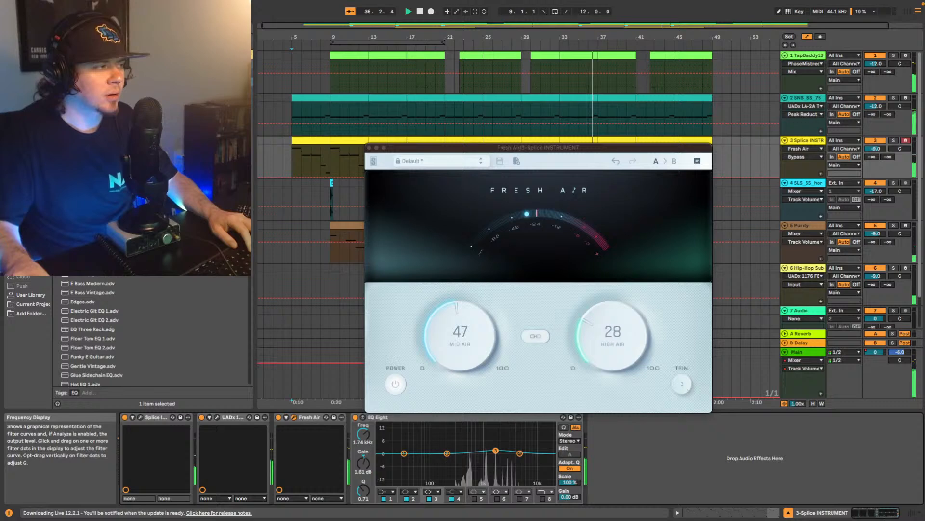
{"action": "left_click_drag", "start_coordinate": [495, 450], "coordinate": [496, 449]}
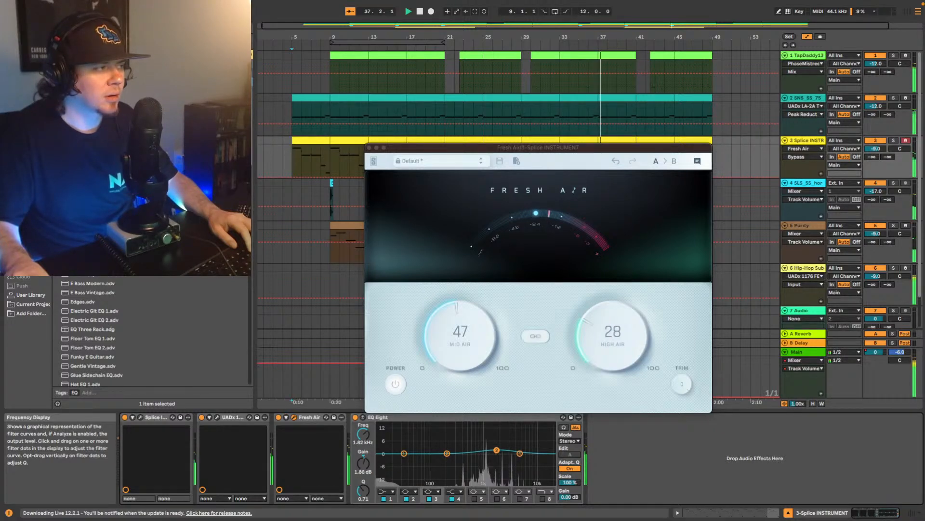
{"action": "left_click", "coordinate": [369, 147]}
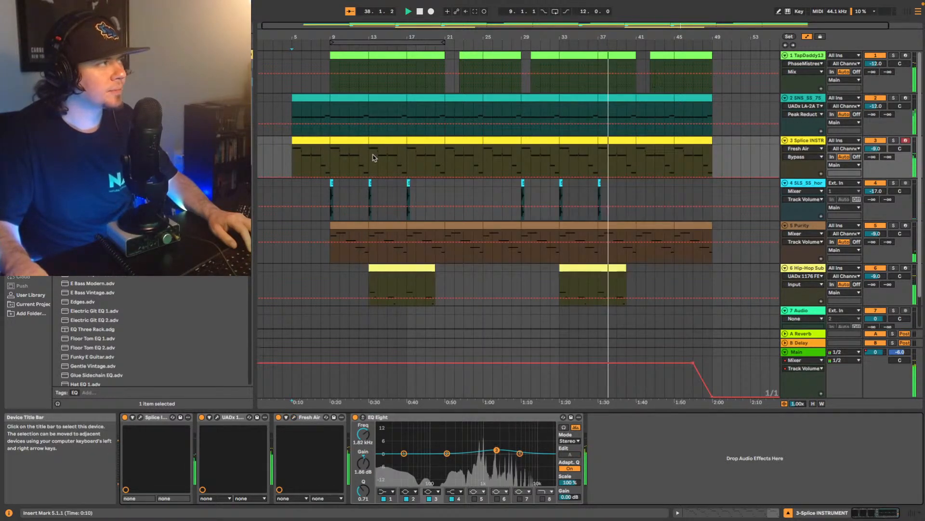
- Play the beat from bar 9 and add the Xfer OTT compressor after the Purity instrument on its track
{"action": "scroll", "coordinate": [569, 243], "scroll_direction": "down", "scroll_amount": 3}
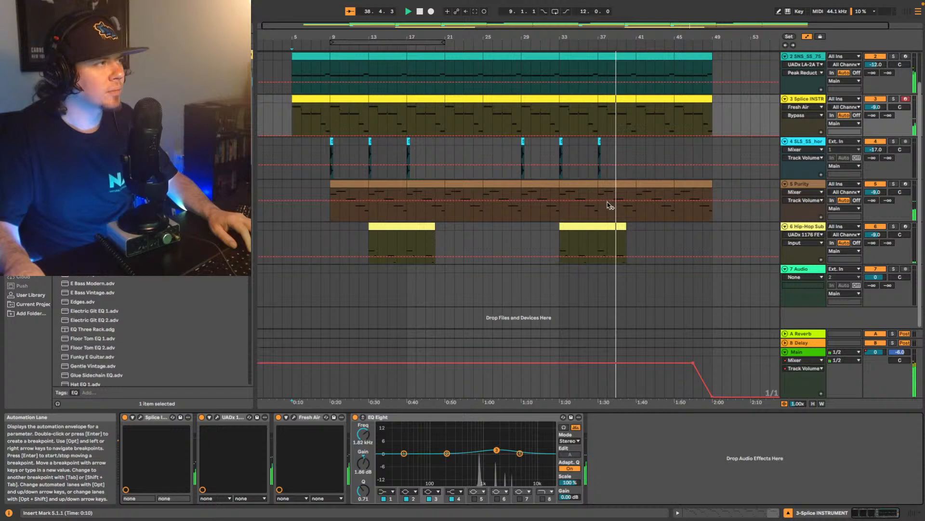
{"action": "left_click", "coordinate": [893, 184]}
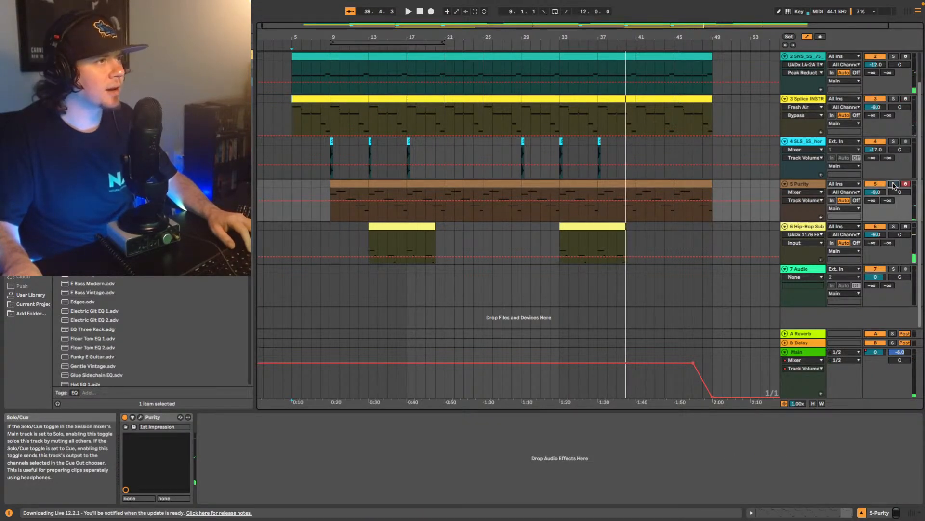
{"action": "left_click", "coordinate": [332, 202]}
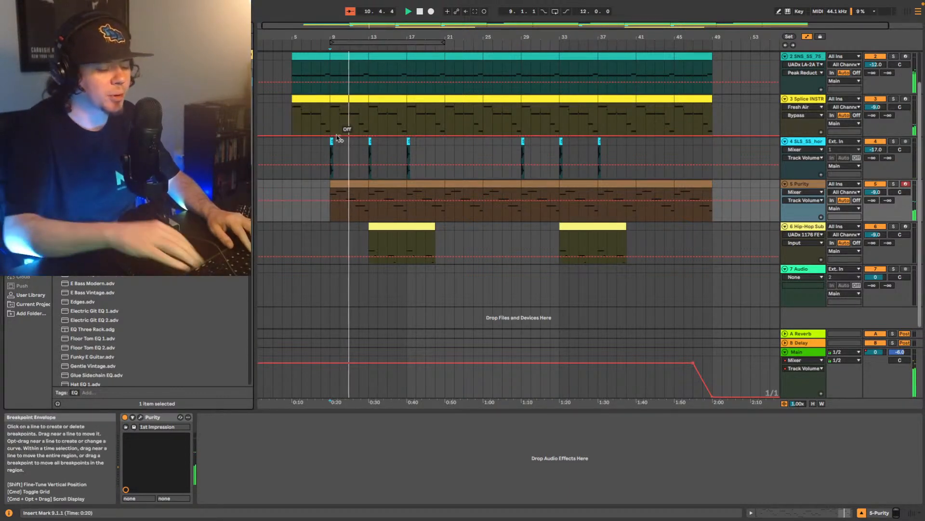
{"action": "key", "text": "Down"}
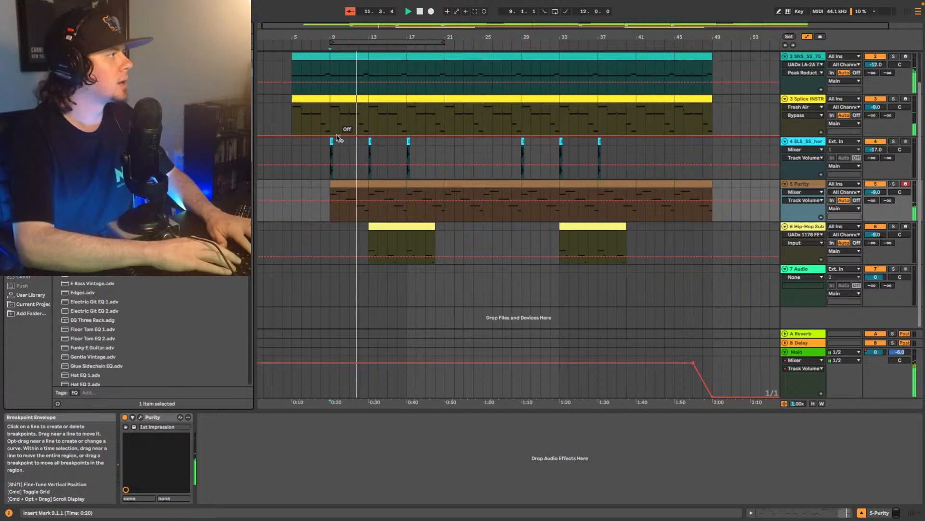
{"action": "left_click", "coordinate": [24, 200]}
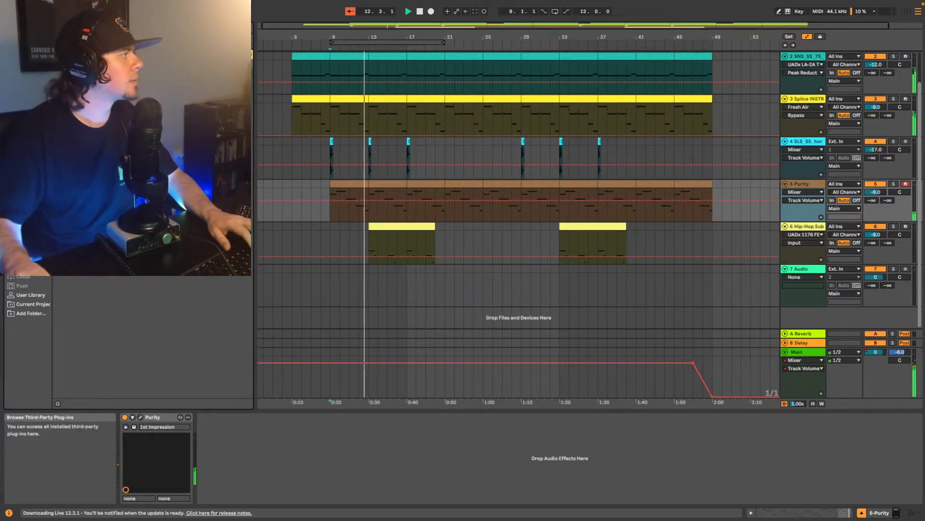
{"action": "left_click_drag", "start_coordinate": [120, 131], "coordinate": [304, 454]}
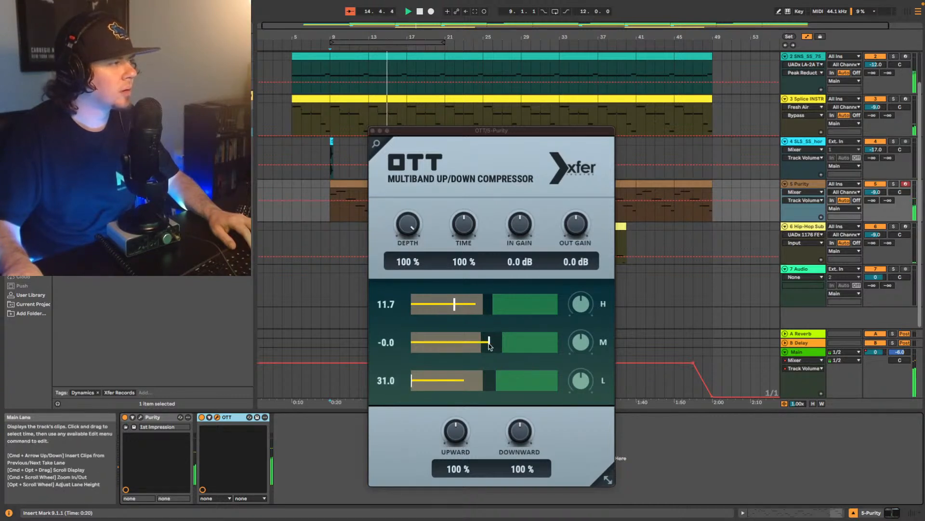
- Set OTT on the Purity track to 24% Upward and 73% Depth, then close its window
{"action": "left_click_drag", "start_coordinate": [456, 430], "coordinate": [439, 461]}
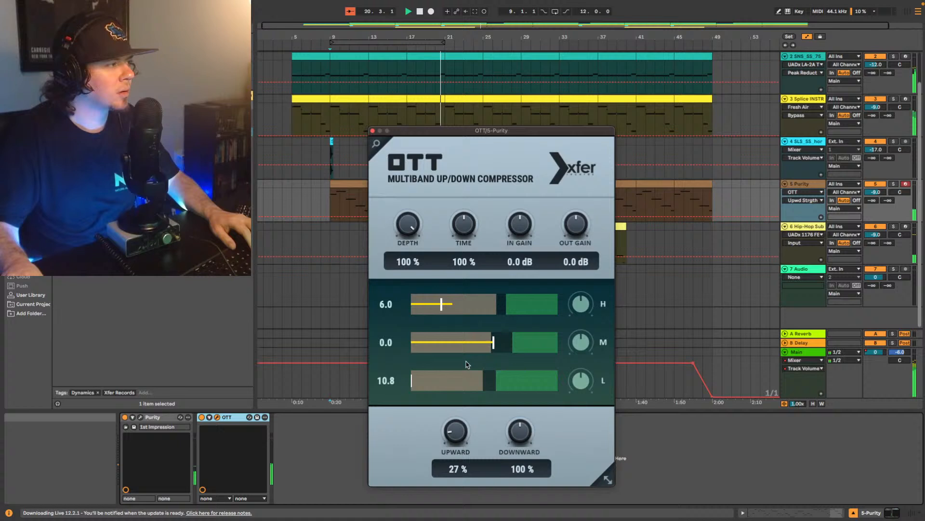
{"action": "left_click_drag", "start_coordinate": [433, 418], "coordinate": [453, 430]}
{"action": "left_click_drag", "start_coordinate": [412, 224], "coordinate": [407, 246]}
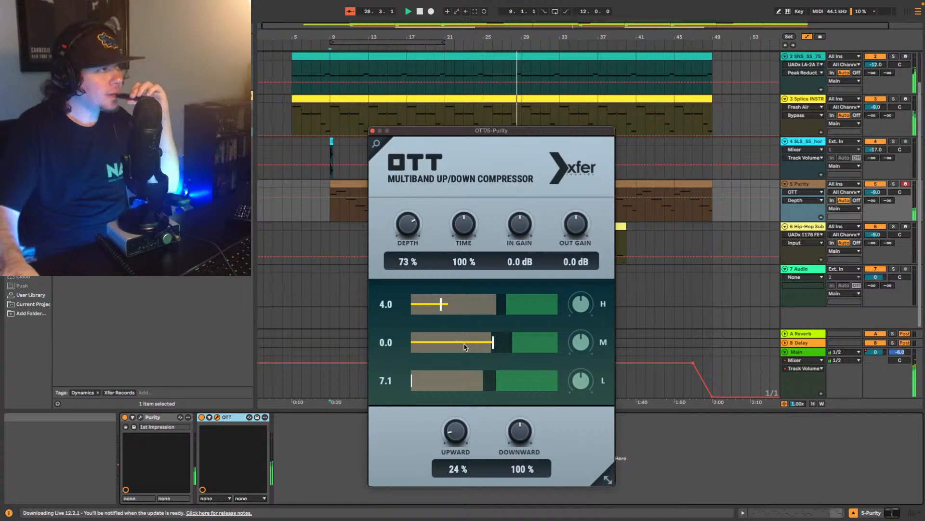
{"action": "left_click", "coordinate": [373, 131]}
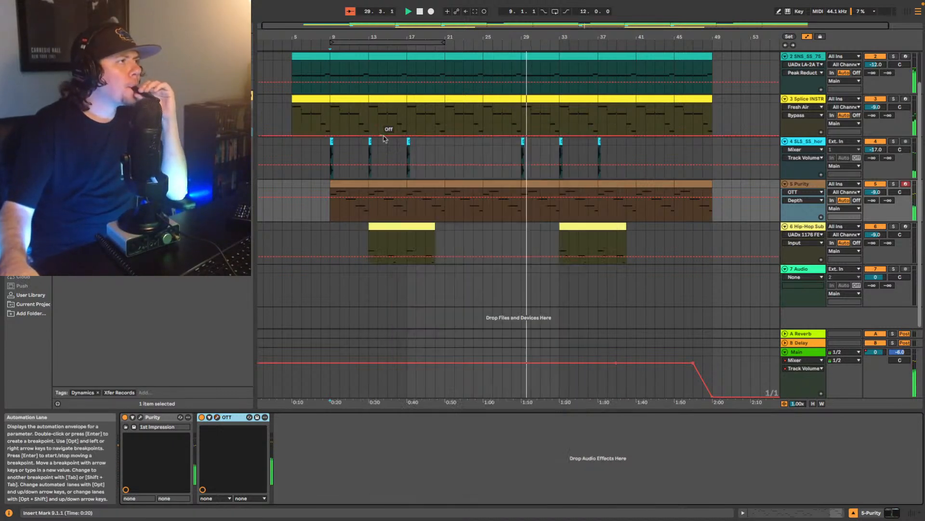
- Select the horns track and listen to its first hit from bar 9 within the mix
{"action": "left_click", "coordinate": [813, 147]}
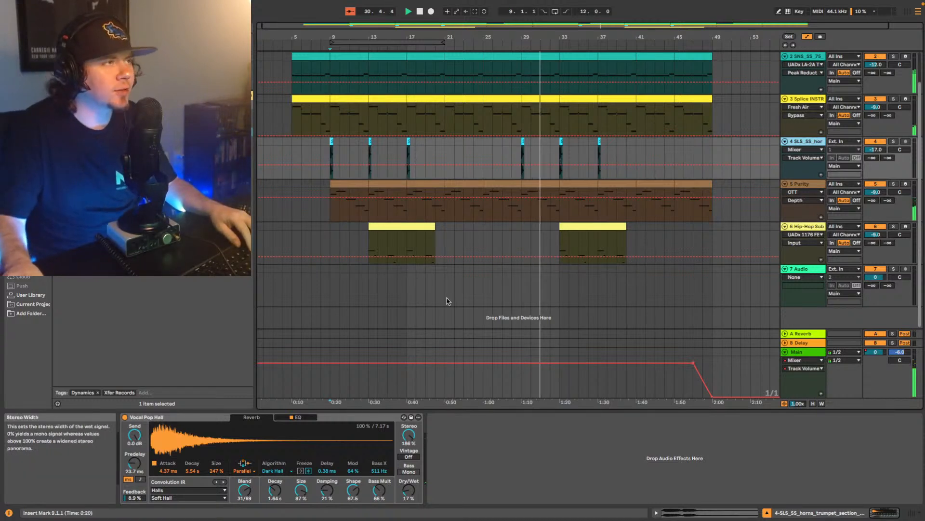
{"action": "key", "text": "space"}
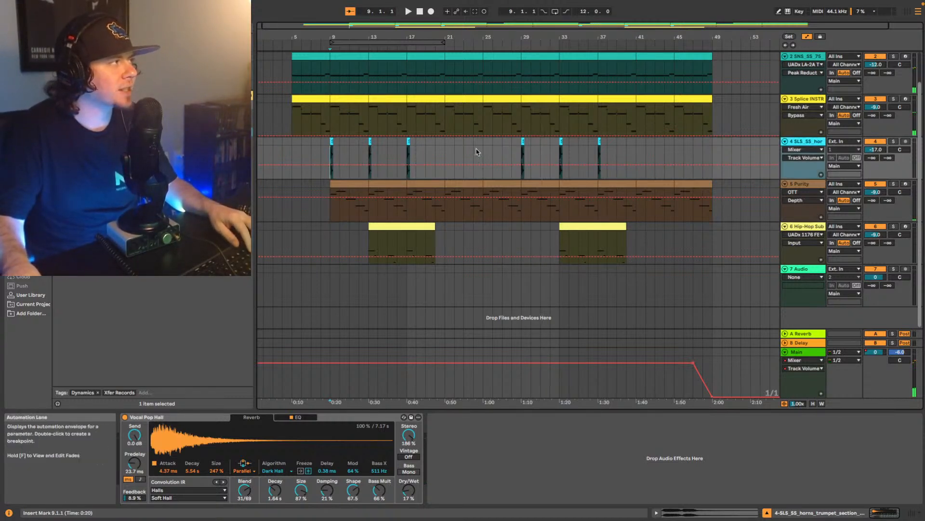
{"action": "key", "text": "space"}
{"action": "left_click", "coordinate": [894, 142]}
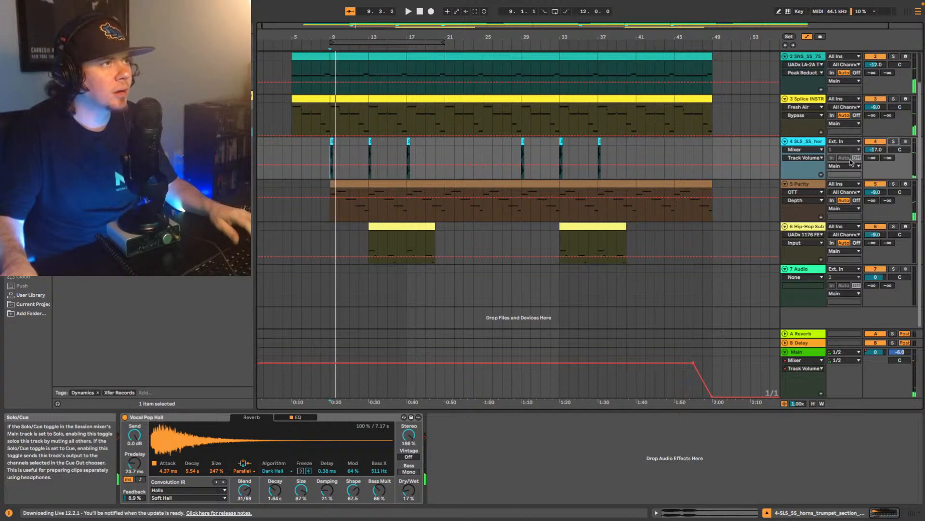
{"action": "key", "text": "space"}
{"action": "key", "text": "space"}
- Set the horns track volume to -14 dB and check the first horn hit during playback
{"action": "left_click", "coordinate": [883, 150]}
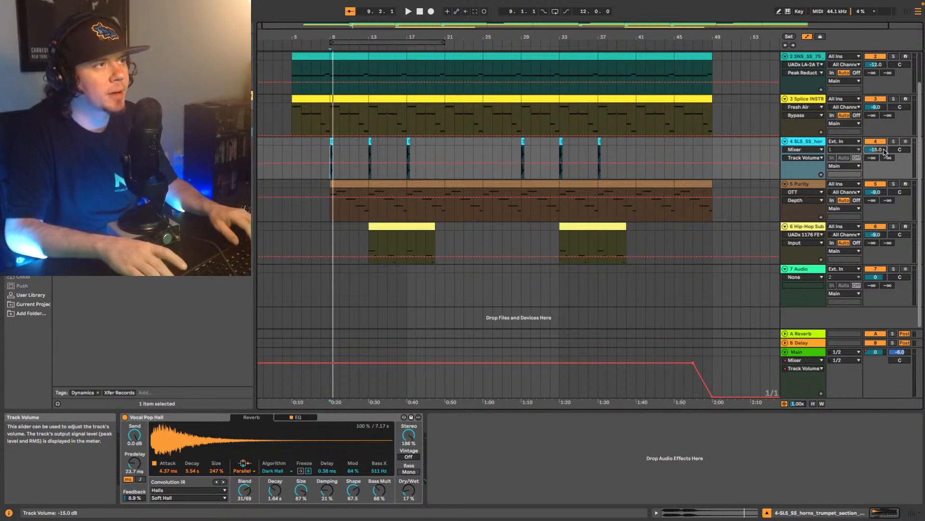
{"action": "key", "text": "space"}
{"action": "key", "text": "Up"}
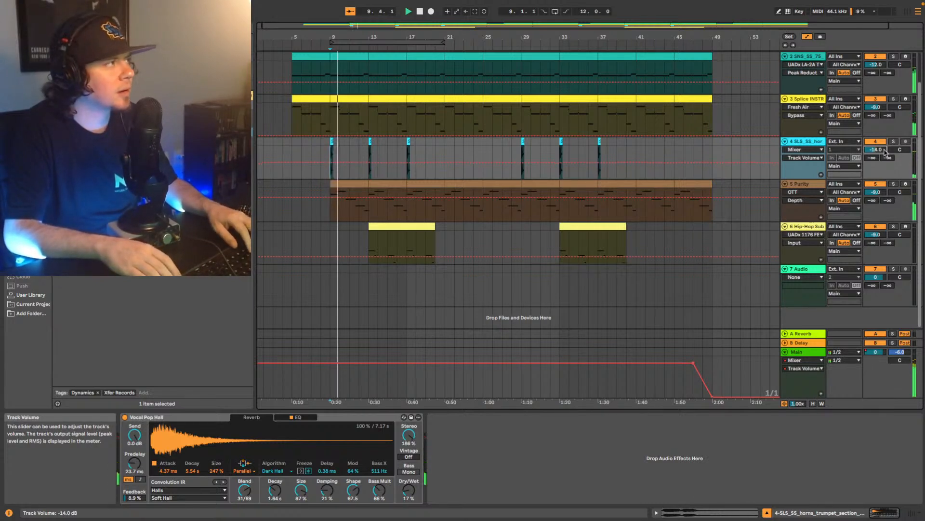
{"action": "key", "text": "space"}
{"action": "key", "text": "space"}
- Play the horns from bar 12 and add the UADx LA-2A Tube Compressor after Vocal Pop Hall on the horns track
{"action": "key", "text": "space"}
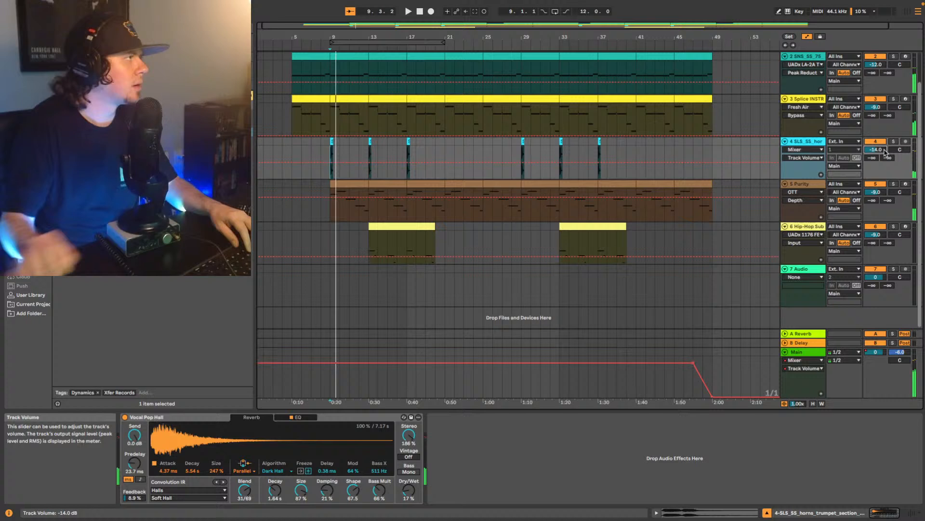
{"action": "left_click", "coordinate": [360, 151]}
{"action": "key", "text": "space"}
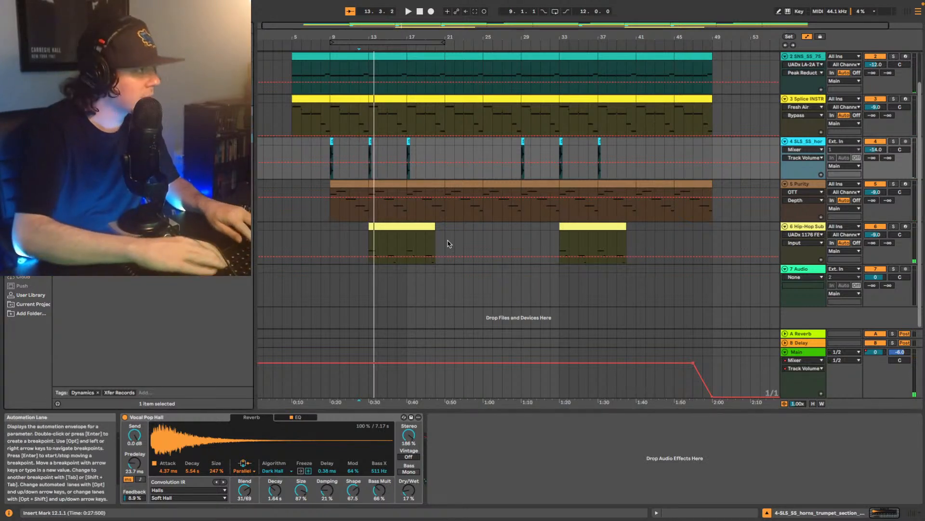
{"action": "left_click", "coordinate": [159, 150]}
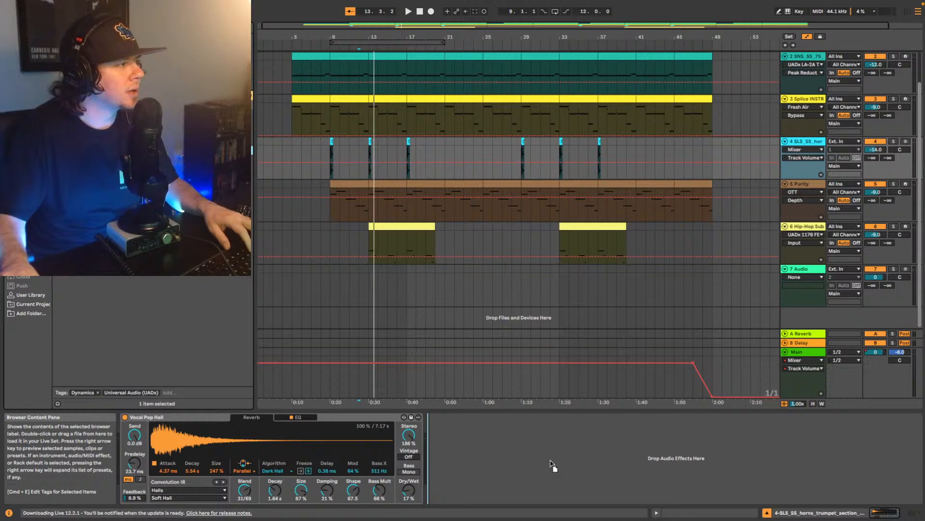
{"action": "left_click_drag", "start_coordinate": [550, 462], "coordinate": [551, 463]}
- Adjust the LA-2A Peak Reduction on the horns track during playback, then close the compressor window
{"action": "key", "text": "space"}
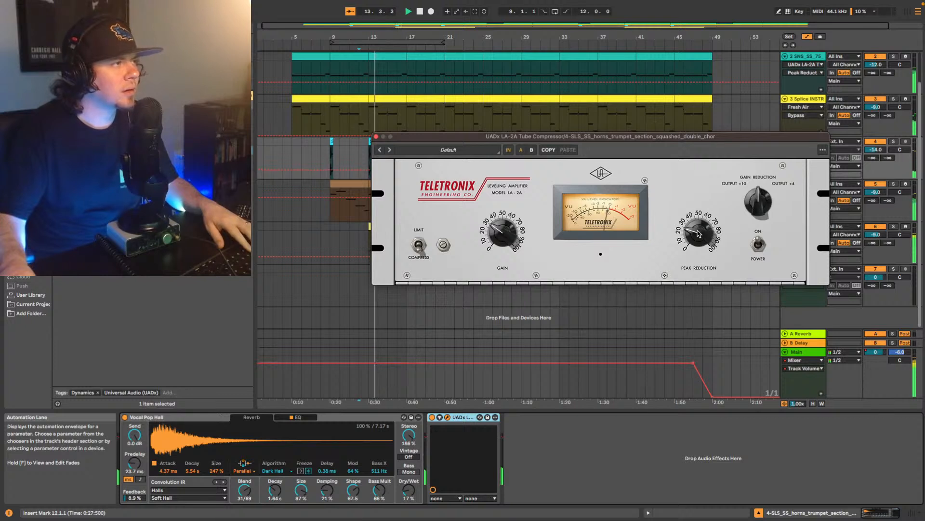
{"action": "key", "text": "space"}
{"action": "key", "text": "space"}
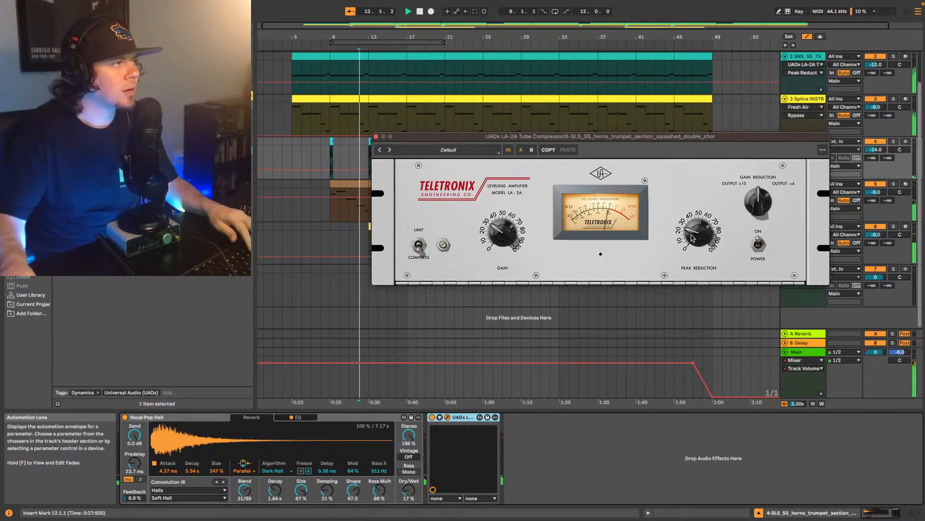
{"action": "left_click", "coordinate": [376, 137]}
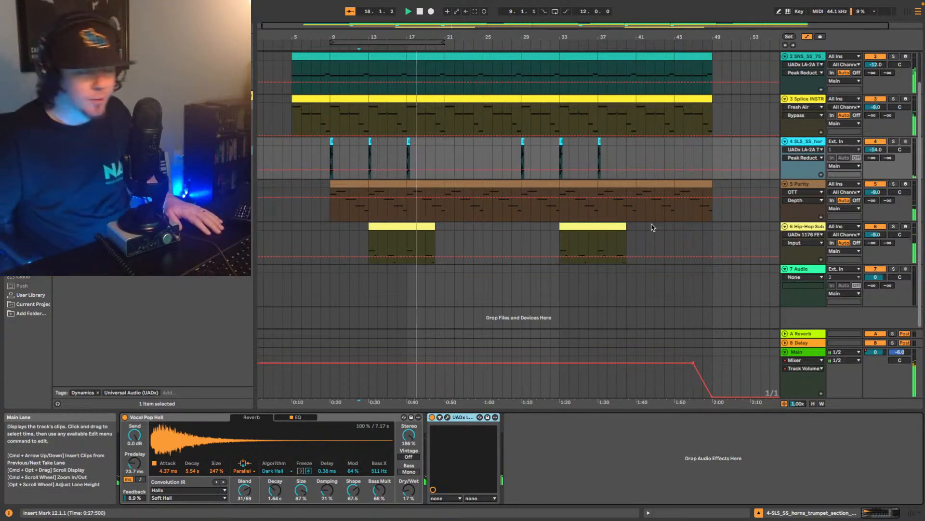
- Set the horns track volume to -17 dB while playing the beat from bar 12
{"action": "key", "text": "space"}
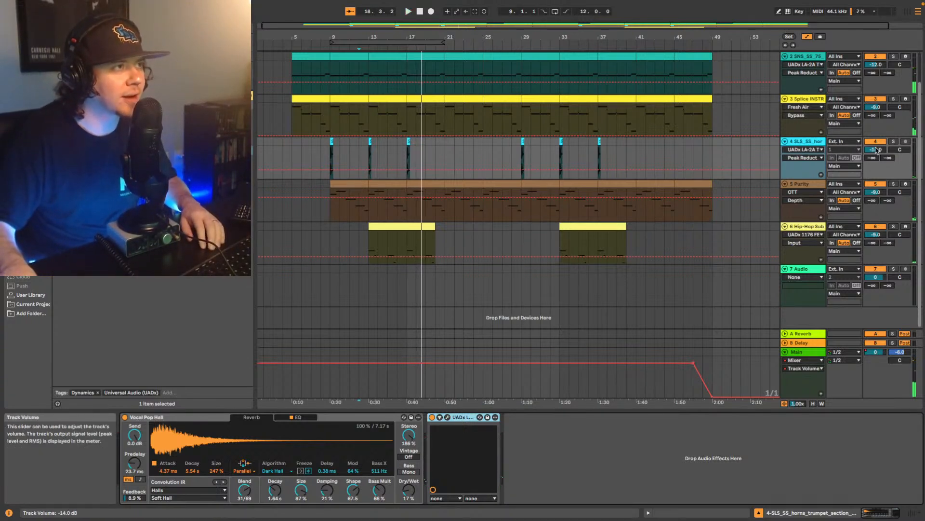
{"action": "left_click", "coordinate": [875, 150]}
{"action": "key", "text": "space"}
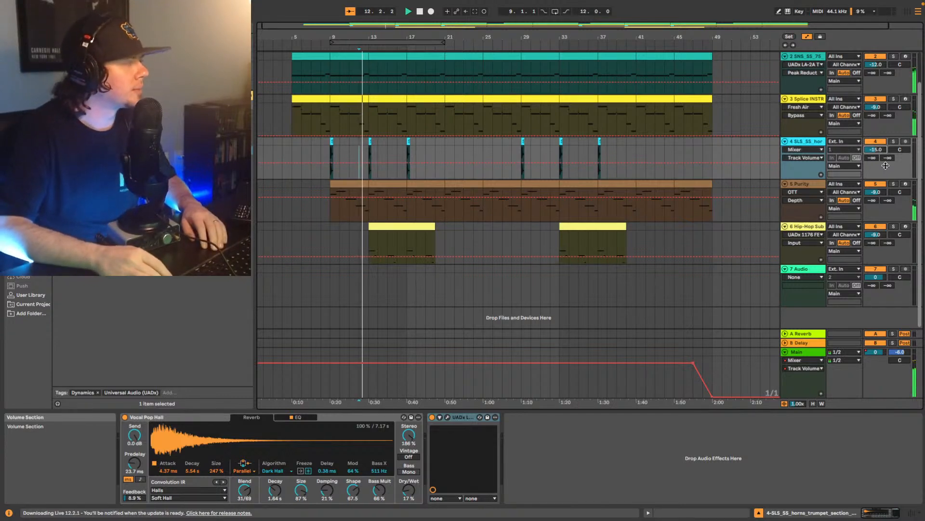
{"action": "key", "text": "Down"}
{"action": "key", "text": "Down"}
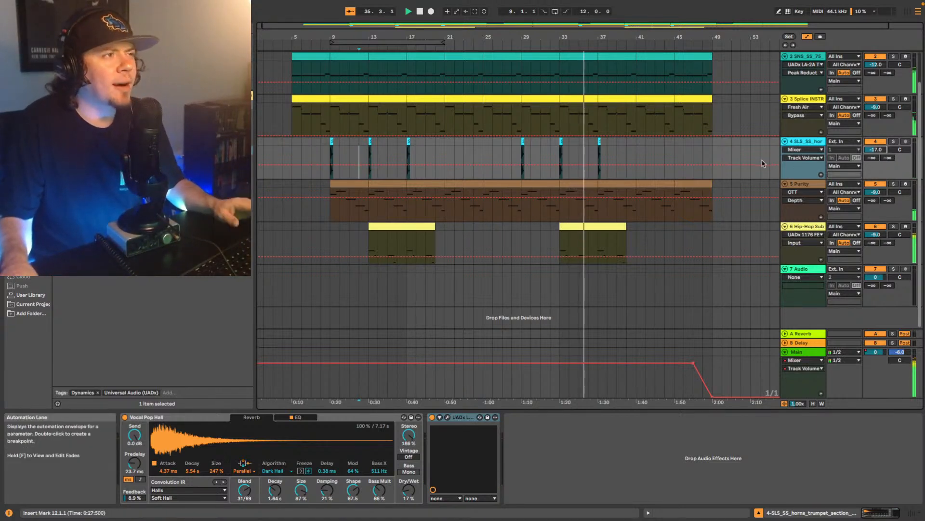
- Pan the Splice INSTRUMENT track to 4R and the Purity track to 8L while the beat plays from bar 5
{"action": "left_click", "coordinate": [803, 102]}
{"action": "left_click", "coordinate": [296, 114]}
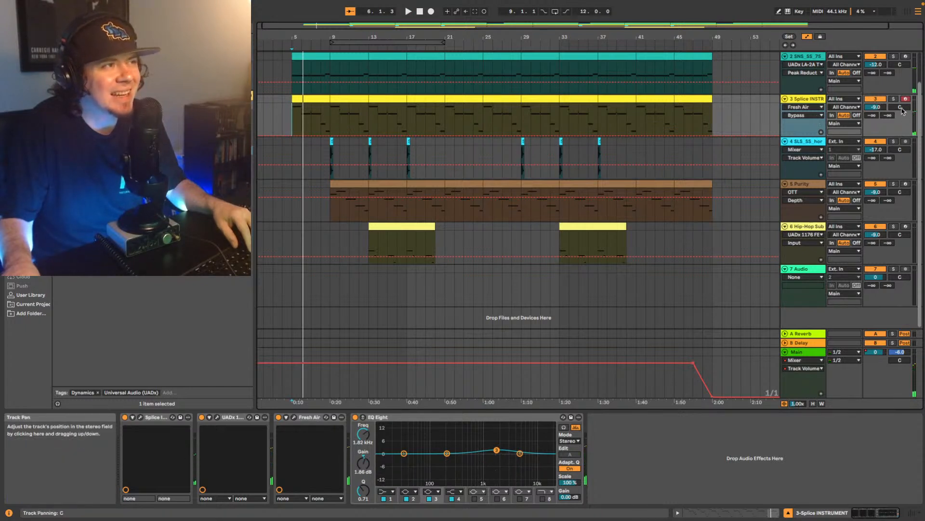
{"action": "left_click", "coordinate": [806, 184]}
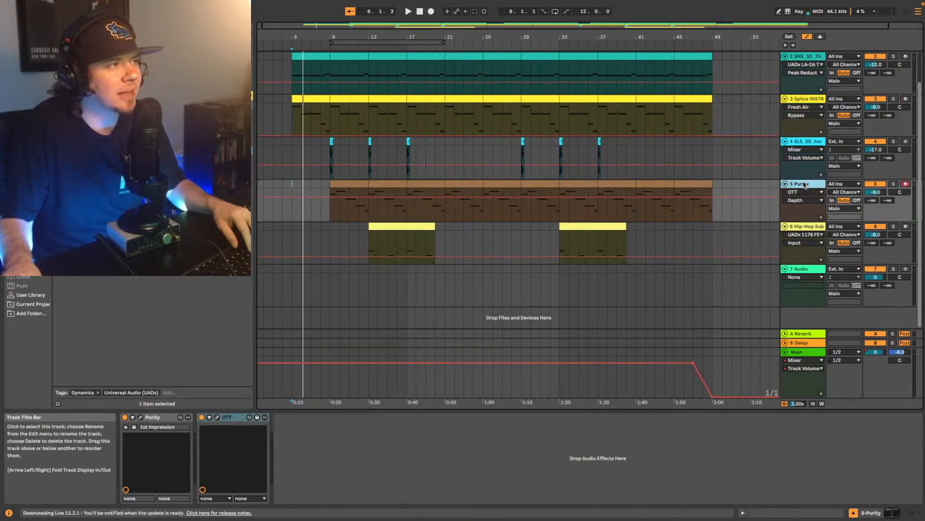
{"action": "left_click", "coordinate": [808, 118]}
{"action": "key", "text": "space"}
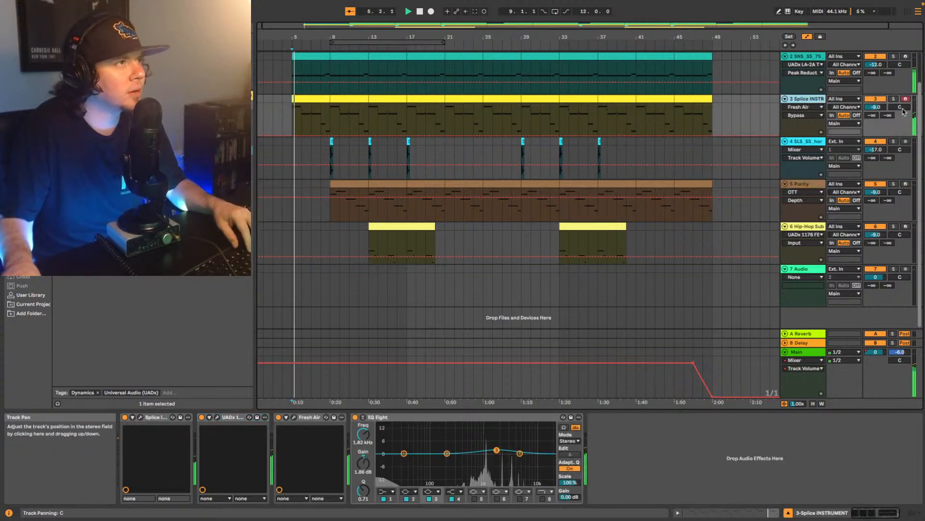
{"action": "left_click_drag", "start_coordinate": [903, 110], "coordinate": [903, 108]}
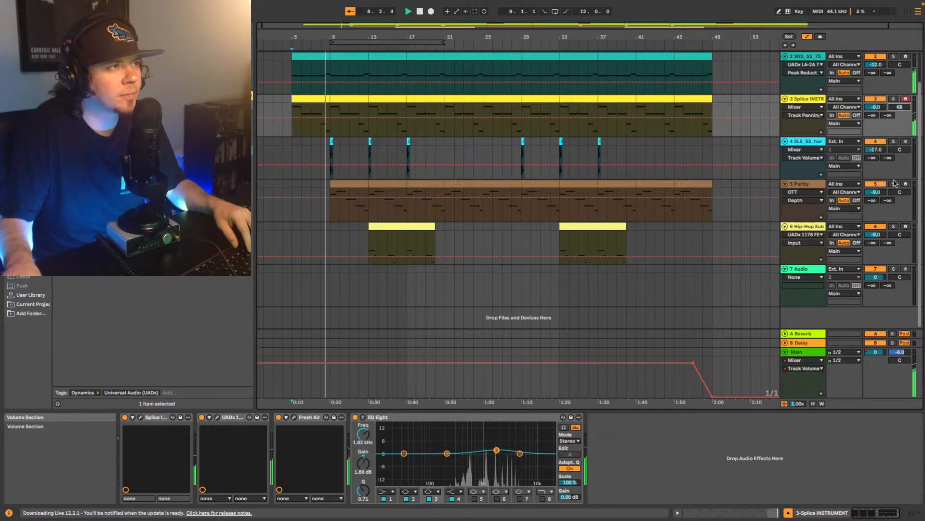
{"action": "left_click_drag", "start_coordinate": [900, 191], "coordinate": [900, 195]}
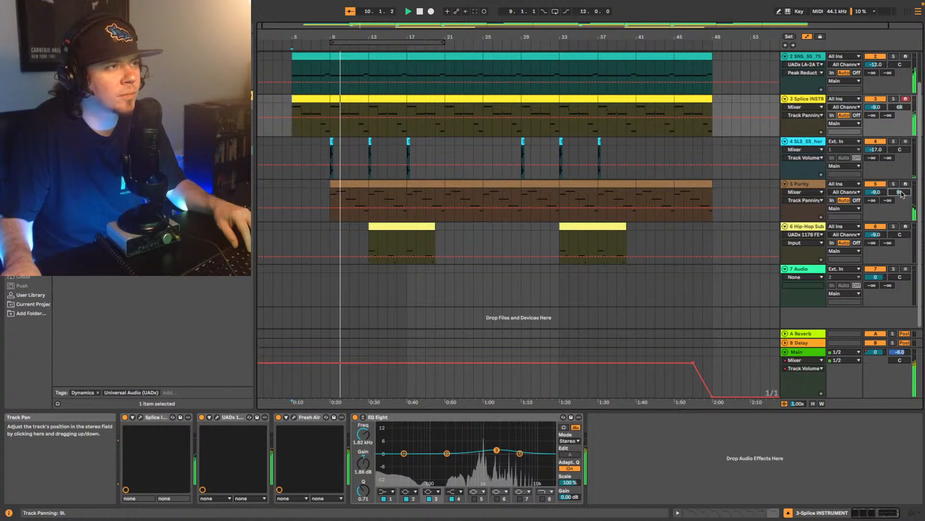
{"action": "left_click_drag", "start_coordinate": [900, 107], "coordinate": [900, 108]}
{"action": "left_click_drag", "start_coordinate": [899, 192], "coordinate": [899, 193]}
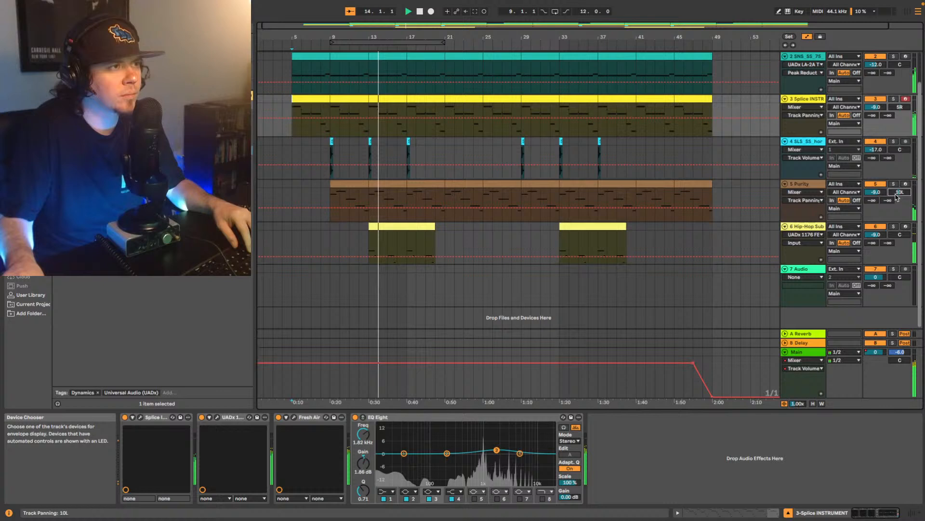
{"action": "left_click_drag", "start_coordinate": [900, 192], "coordinate": [900, 190]}
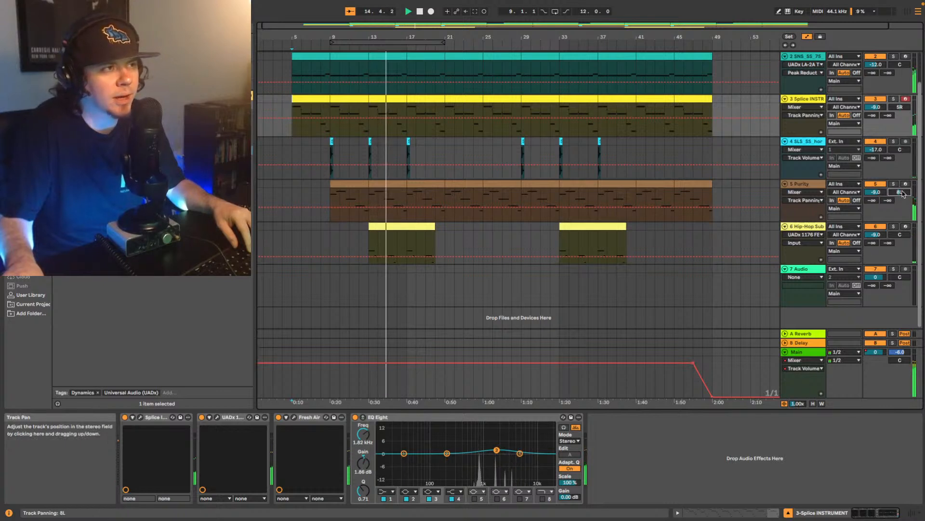
{"action": "left_click_drag", "start_coordinate": [903, 107], "coordinate": [903, 108]}
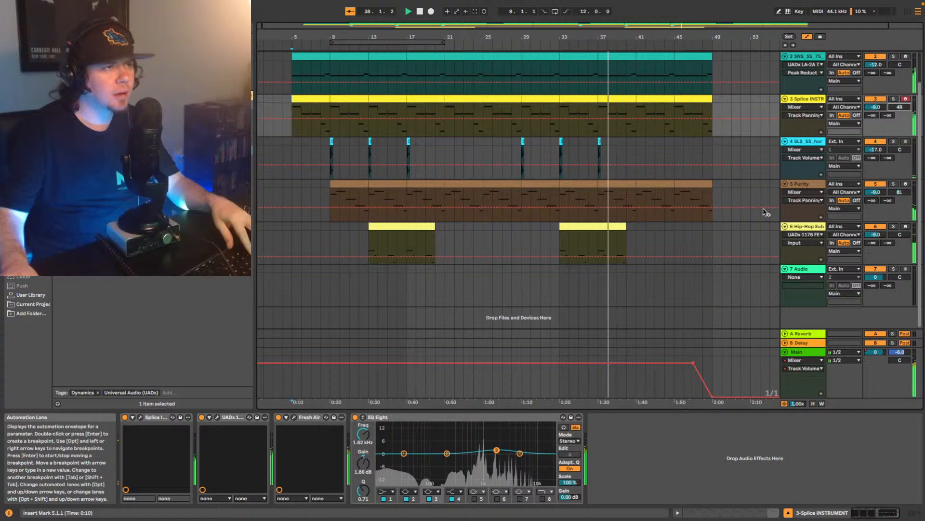
- Set the Hip-Hop Sub track volume to -8 dB, play the beat from bar 13 and show the mixer
{"action": "left_click", "coordinate": [876, 235]}
{"action": "key", "text": "Up"}
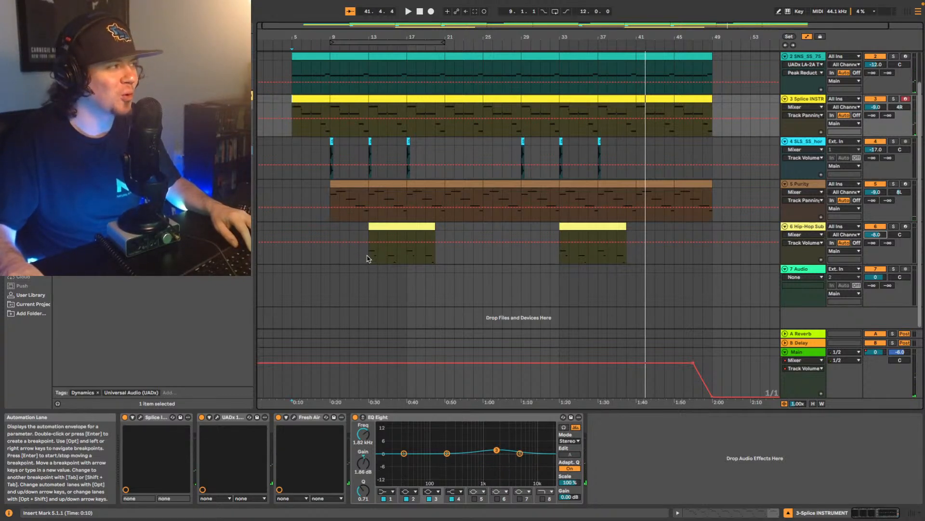
{"action": "left_click", "coordinate": [367, 258]}
{"action": "key", "text": "space"}
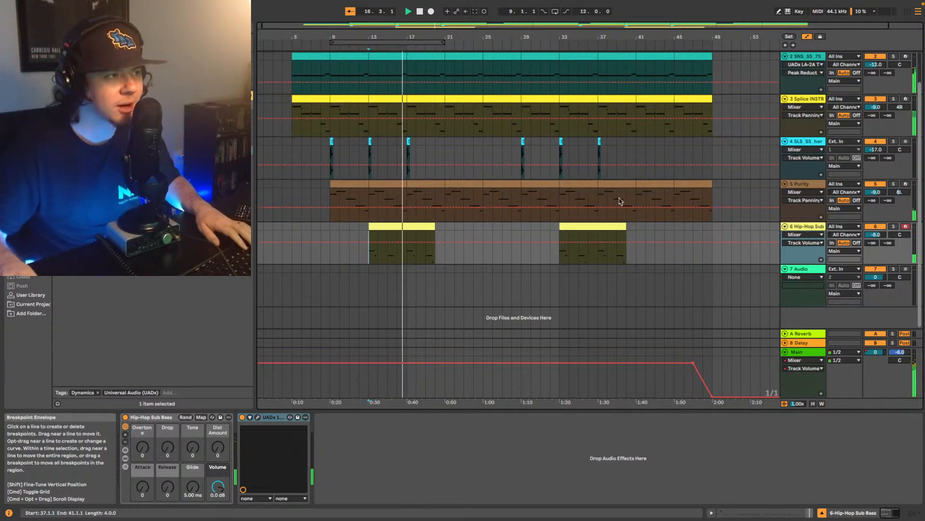
{"action": "left_click", "coordinate": [911, 512]}
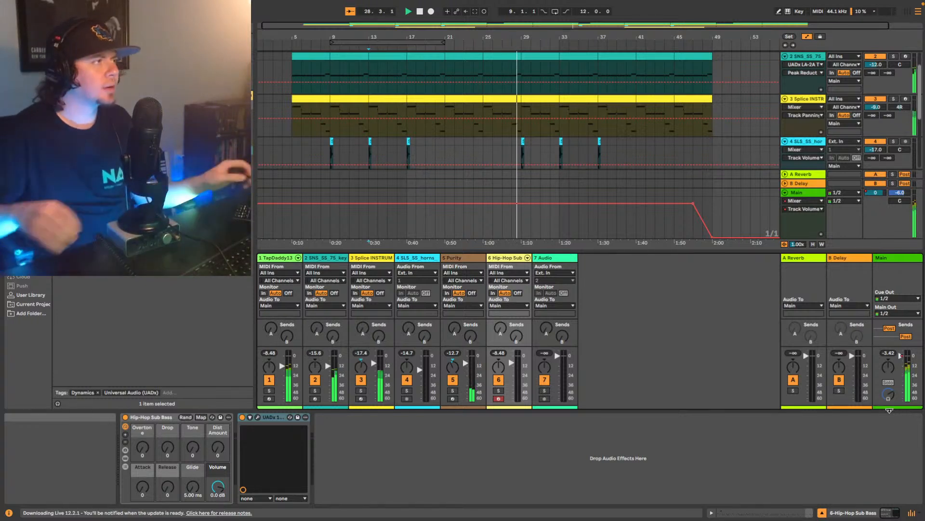
- Set the keys loop track volume to -14 dB while the beat plays
{"action": "scroll", "coordinate": [809, 79], "scroll_direction": "up", "scroll_amount": 1}
{"action": "scroll", "coordinate": [810, 82], "scroll_direction": "up", "scroll_amount": 2}
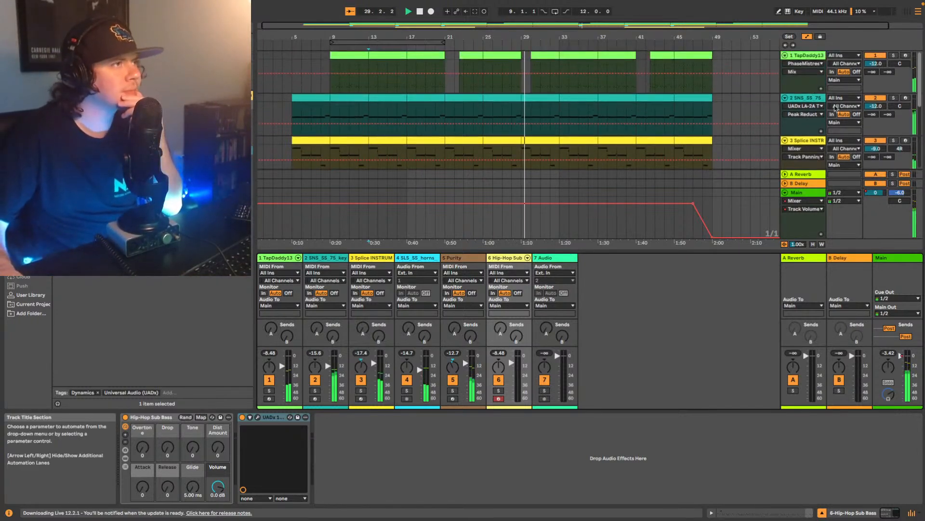
{"action": "left_click", "coordinate": [873, 107]}
{"action": "key", "text": "Down"}
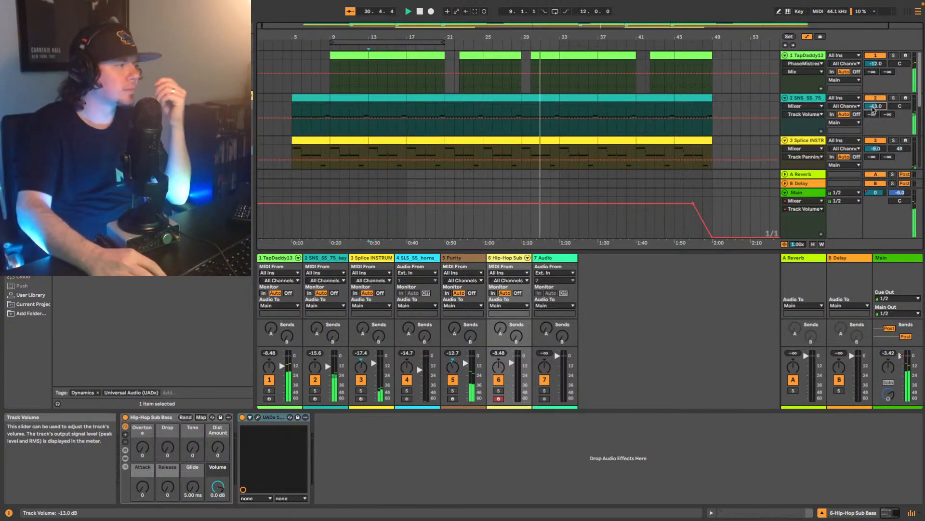
{"action": "key", "text": "Down"}
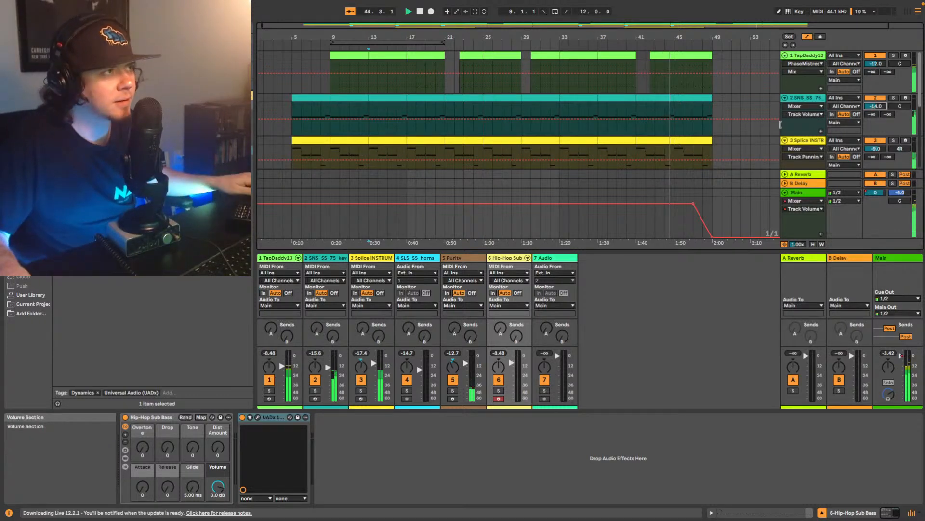
- Curve the start of the Main track's closing volume fade by adding breakpoints between bars 47 and 48
{"action": "left_click", "coordinate": [815, 233]}
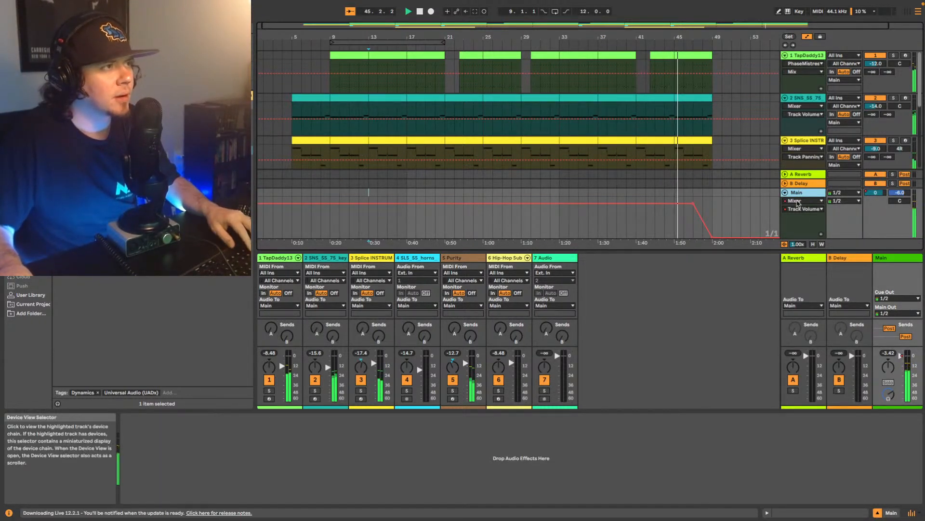
{"action": "right_click", "coordinate": [871, 195]}
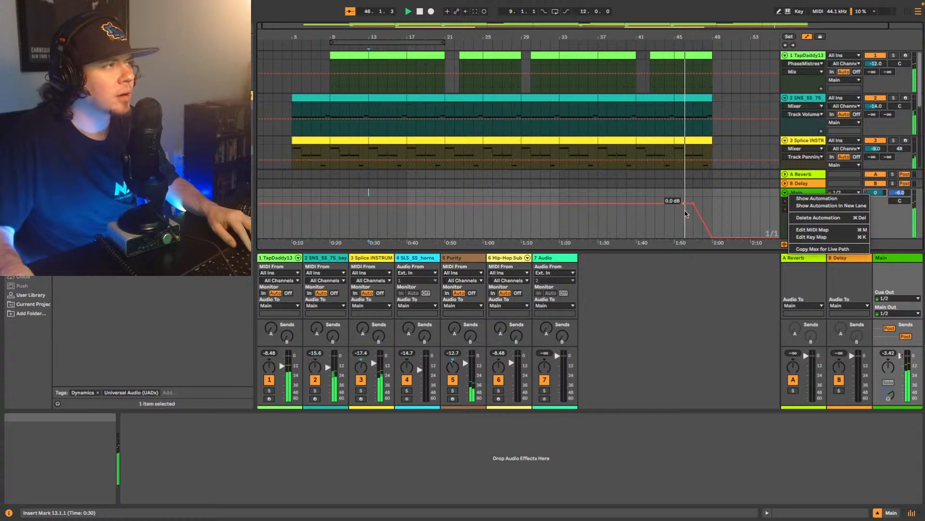
{"action": "left_click", "coordinate": [692, 232]}
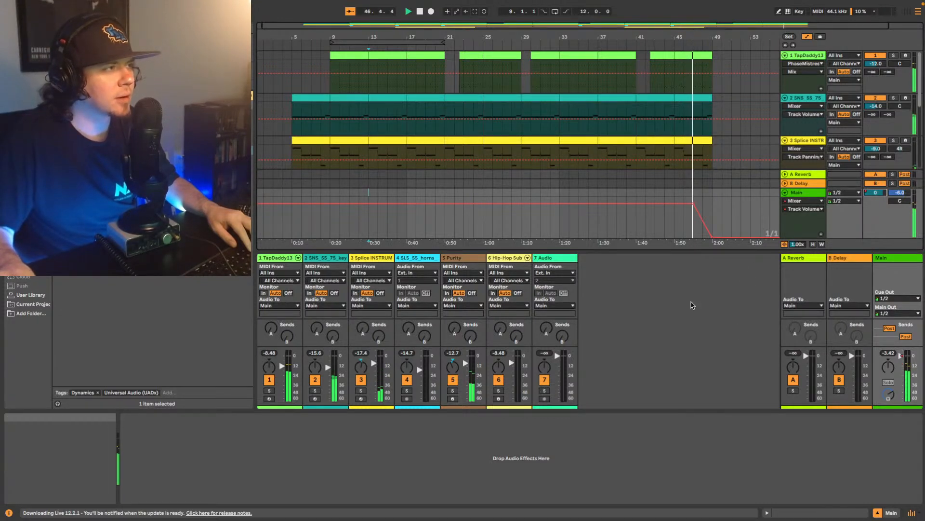
{"action": "left_click", "coordinate": [703, 47]}
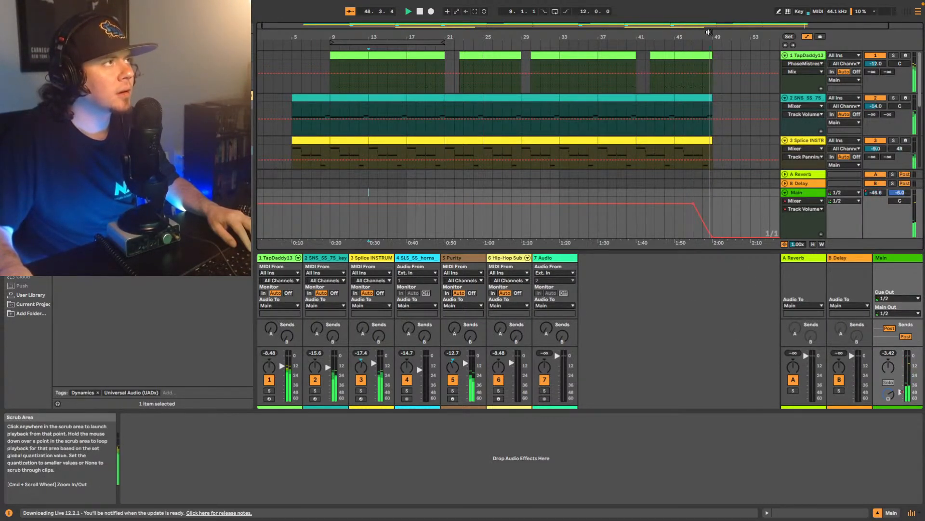
{"action": "key", "text": "space"}
{"action": "left_click_drag", "start_coordinate": [704, 26], "coordinate": [626, 120]}
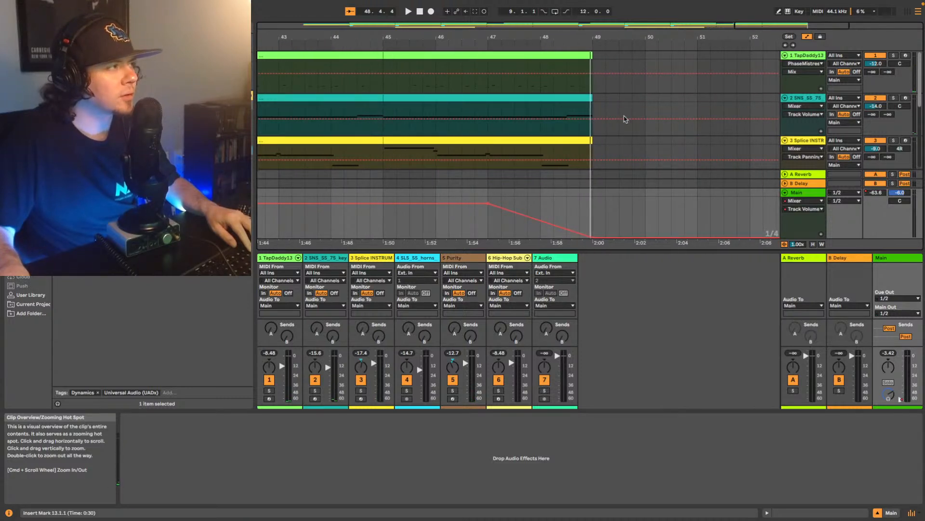
{"action": "left_click", "coordinate": [502, 208]}
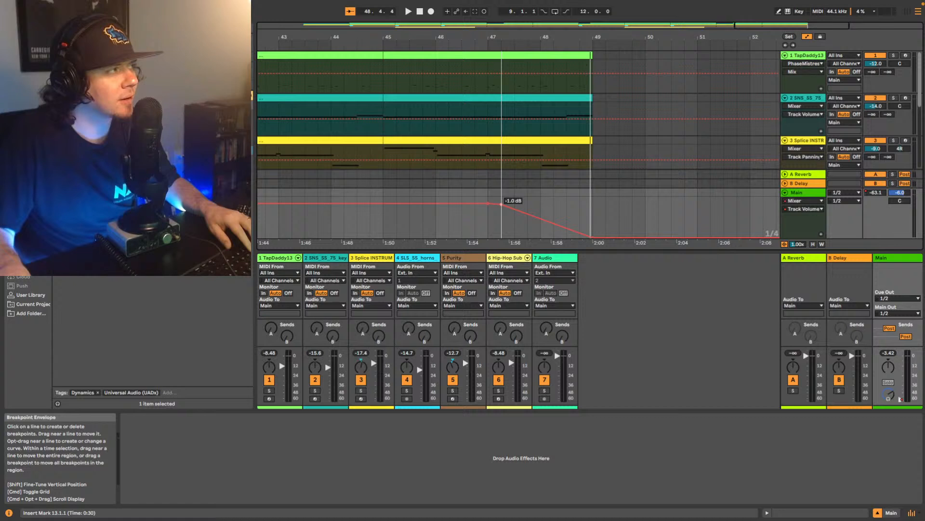
{"action": "left_click", "coordinate": [514, 209]}
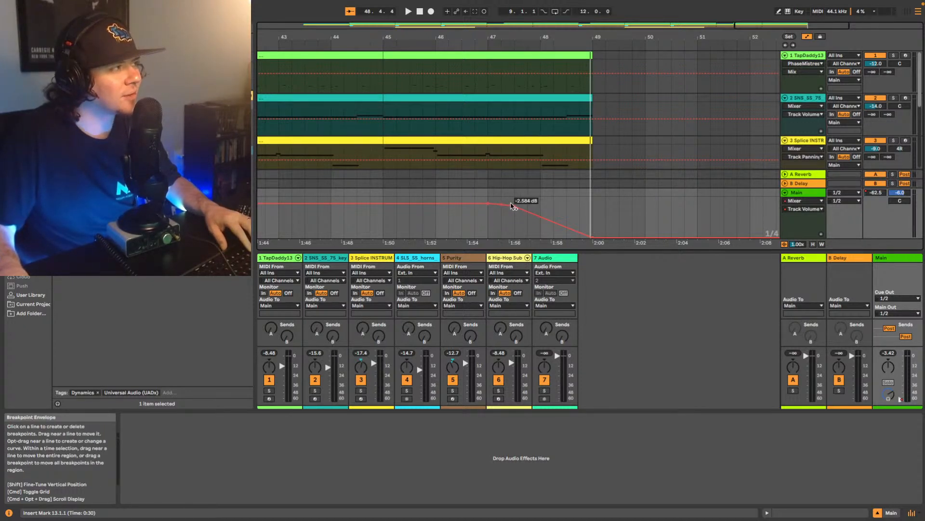
{"action": "left_click", "coordinate": [528, 212]}
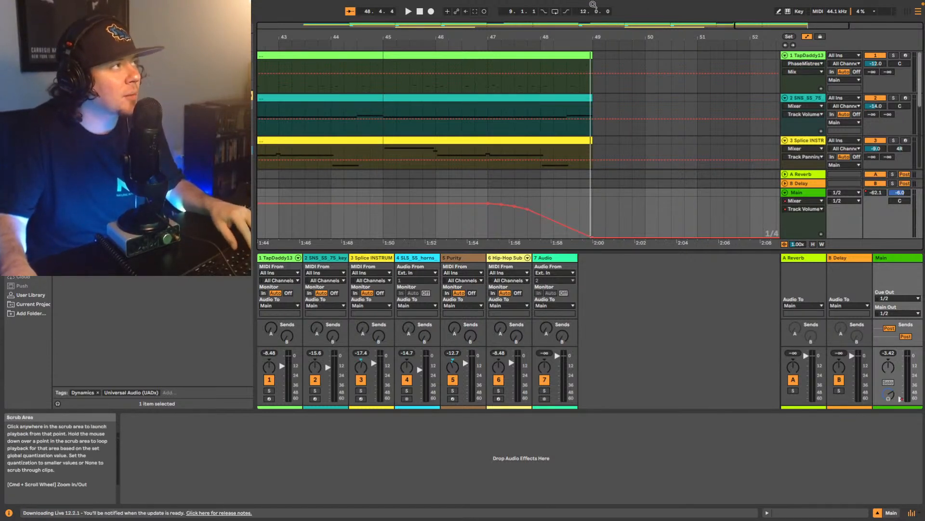
{"action": "left_click_drag", "start_coordinate": [787, 22], "coordinate": [786, 3]}
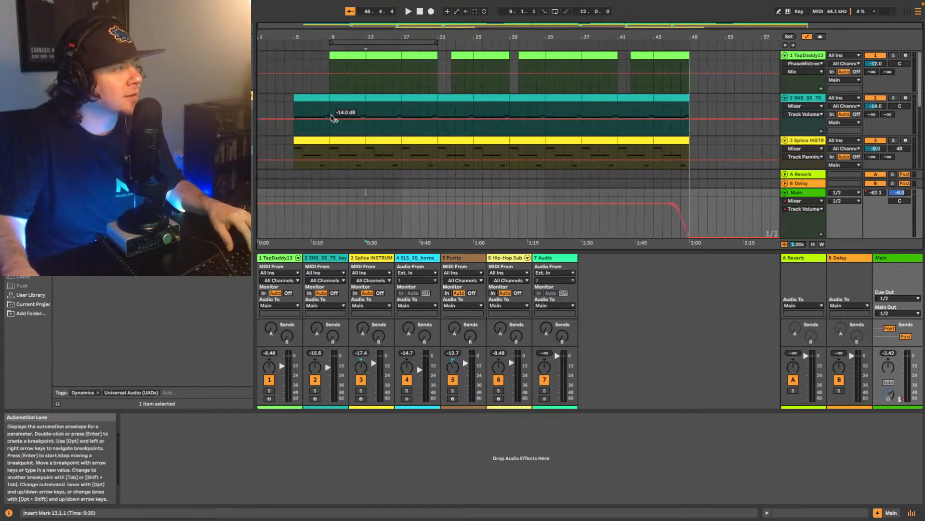
- Play the beat from bar 9 to review the overall mix
{"action": "left_click", "coordinate": [331, 136]}
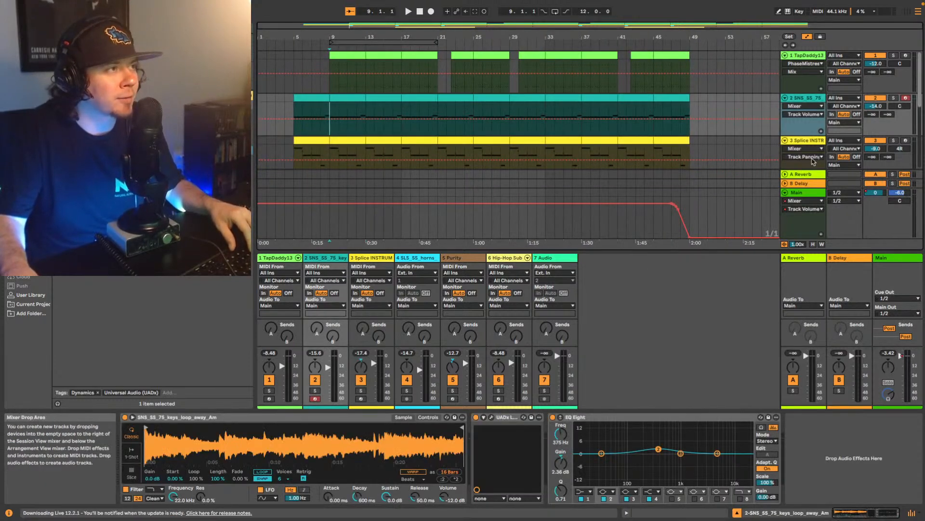
{"action": "key", "text": "space"}
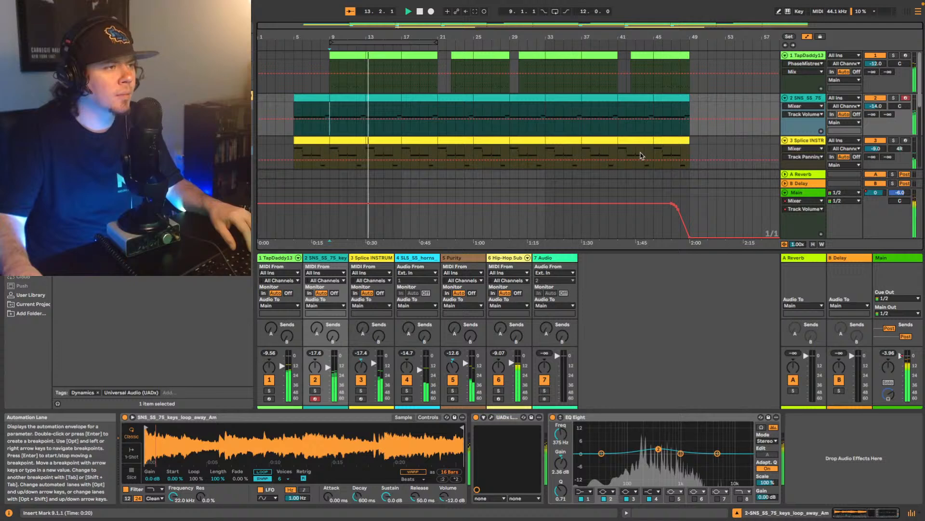
{"action": "scroll", "coordinate": [641, 153], "scroll_direction": "down", "scroll_amount": 3}
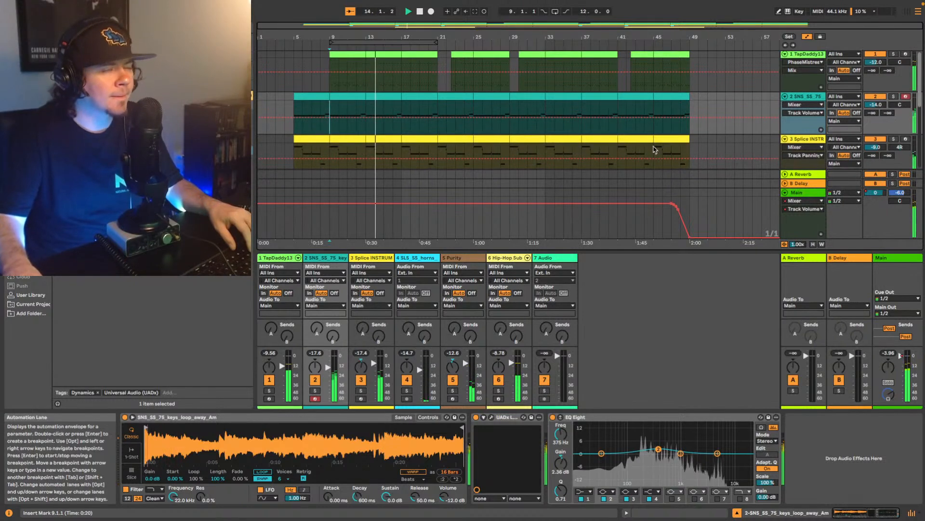
{"action": "scroll", "coordinate": [640, 146], "scroll_direction": "down", "scroll_amount": 6}
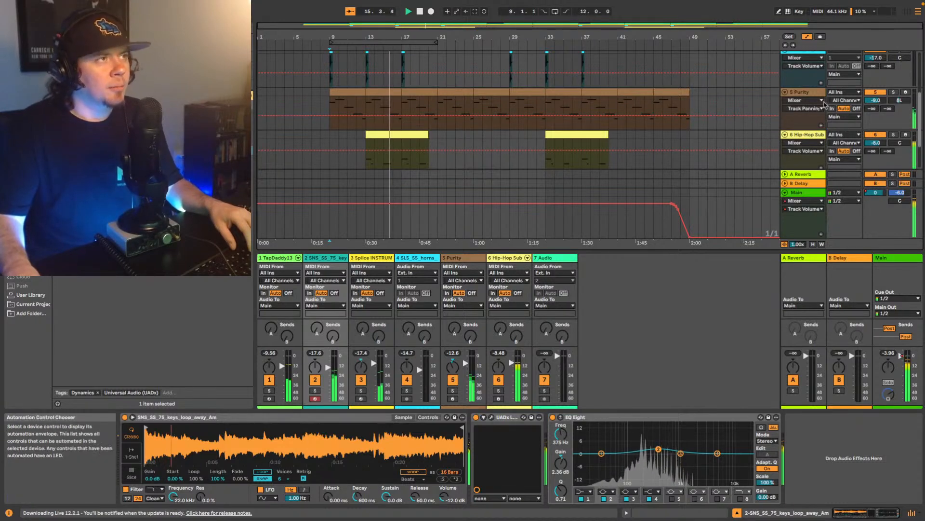
- Play the Hip-Hop Sub part from bar 13 and add a Limiter at the end of that track's device chain
{"action": "left_click", "coordinate": [805, 91]}
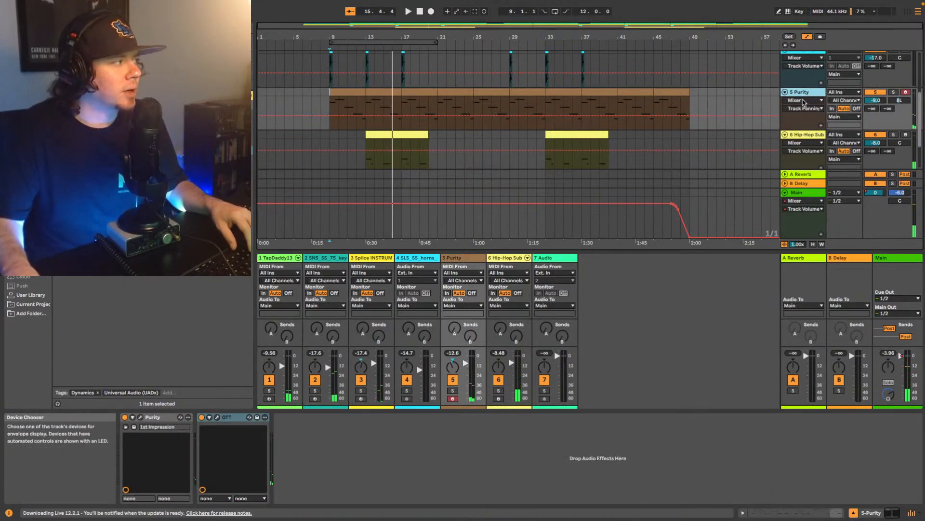
{"action": "scroll", "coordinate": [786, 135], "scroll_direction": "down", "scroll_amount": 2}
{"action": "left_click", "coordinate": [805, 86]}
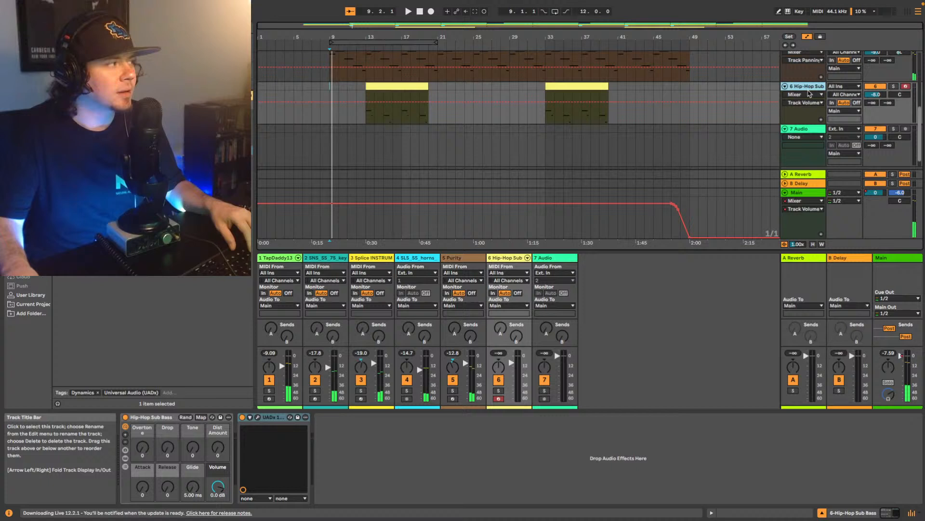
{"action": "left_click", "coordinate": [368, 122]}
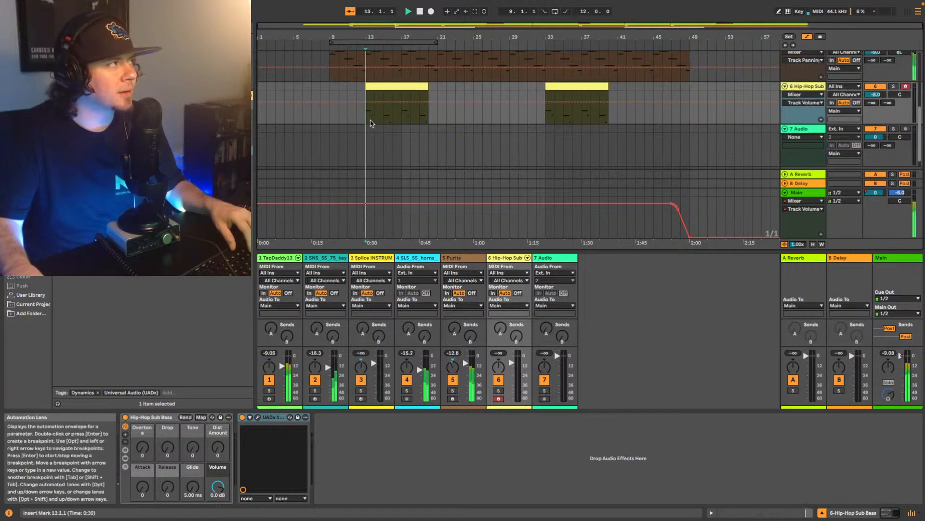
{"action": "key", "text": "space"}
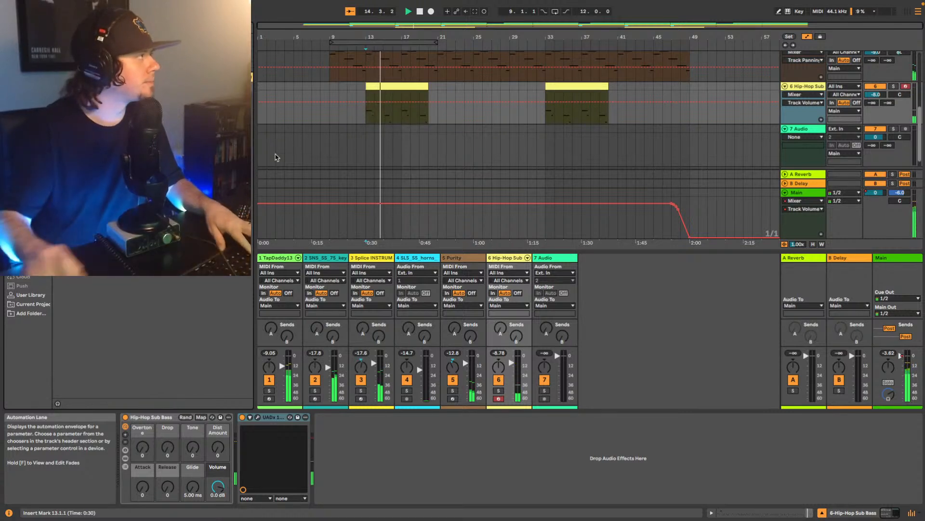
{"action": "left_click", "coordinate": [27, 161]}
{"action": "left_click_drag", "start_coordinate": [91, 83], "coordinate": [363, 452]}
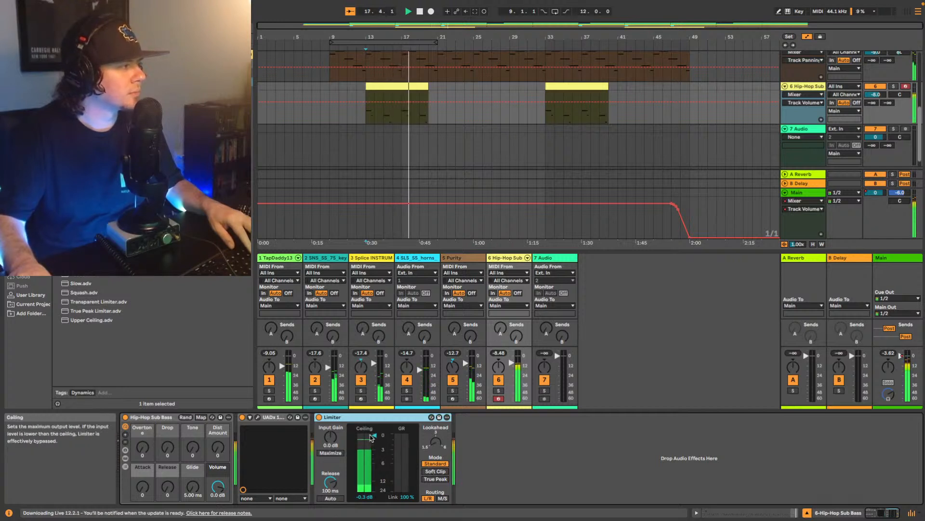
- Set the Limiter's ceiling on the Hip-Hop Sub track to -2.5 dB during playback
{"action": "left_click_drag", "start_coordinate": [382, 446], "coordinate": [374, 443]}
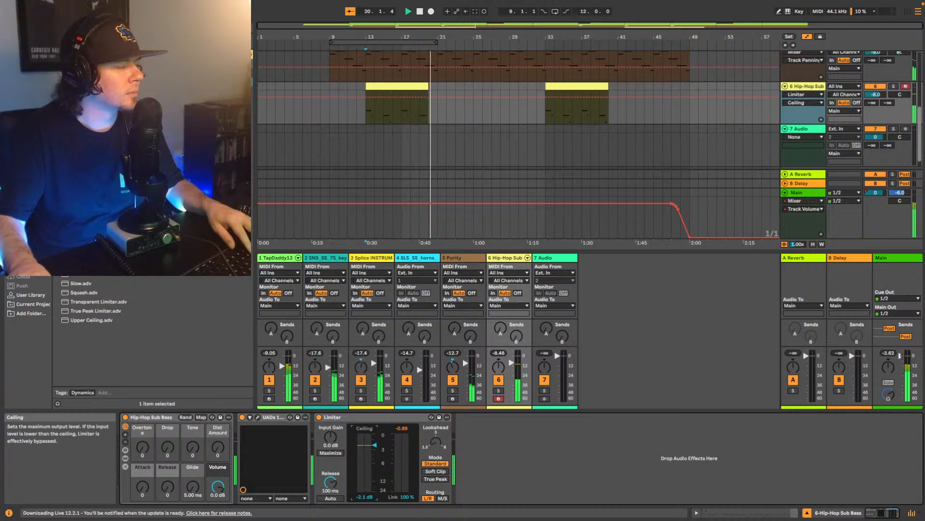
{"action": "key", "text": "space"}
{"action": "key", "text": "space"}
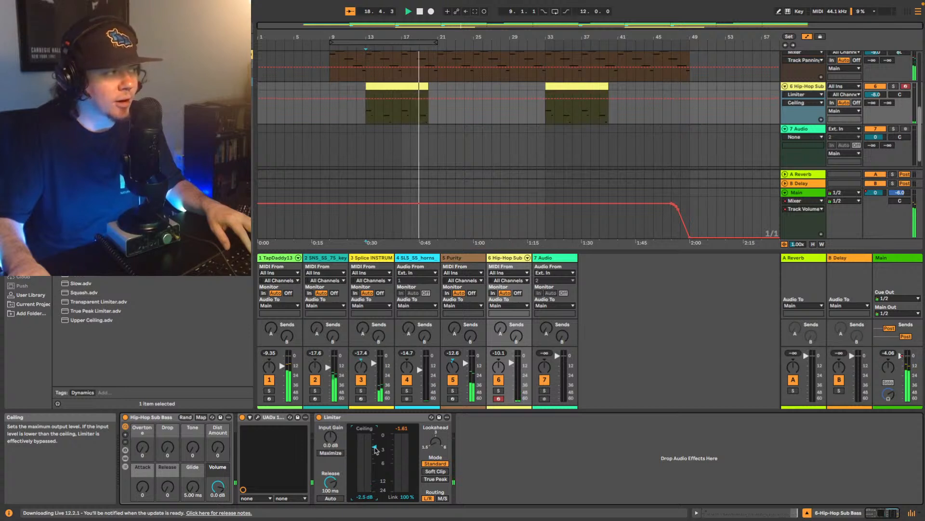
{"action": "left_click_drag", "start_coordinate": [376, 449], "coordinate": [376, 450]}
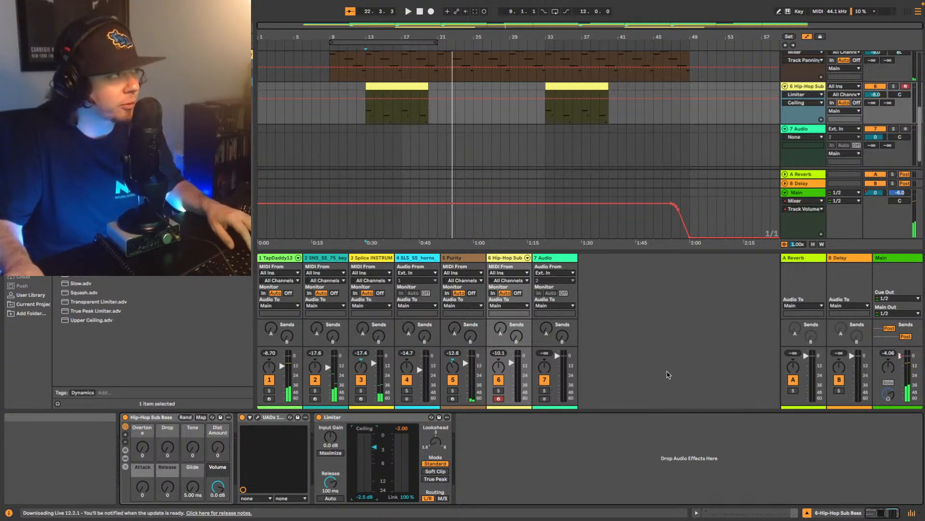
- Replay the beat from bar 13 to check the limited sub bass in the mix
{"action": "left_click", "coordinate": [367, 112]}
{"action": "key", "text": "space"}
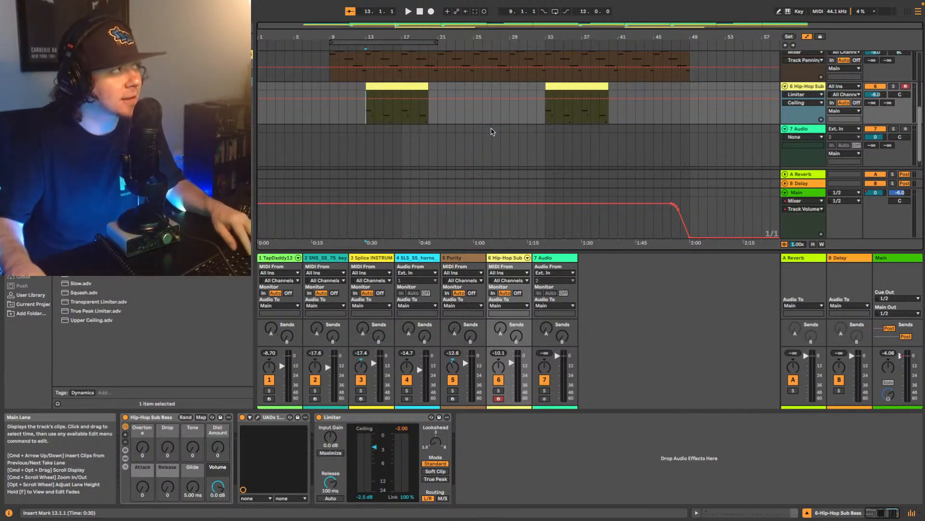
{"action": "key", "text": "space"}
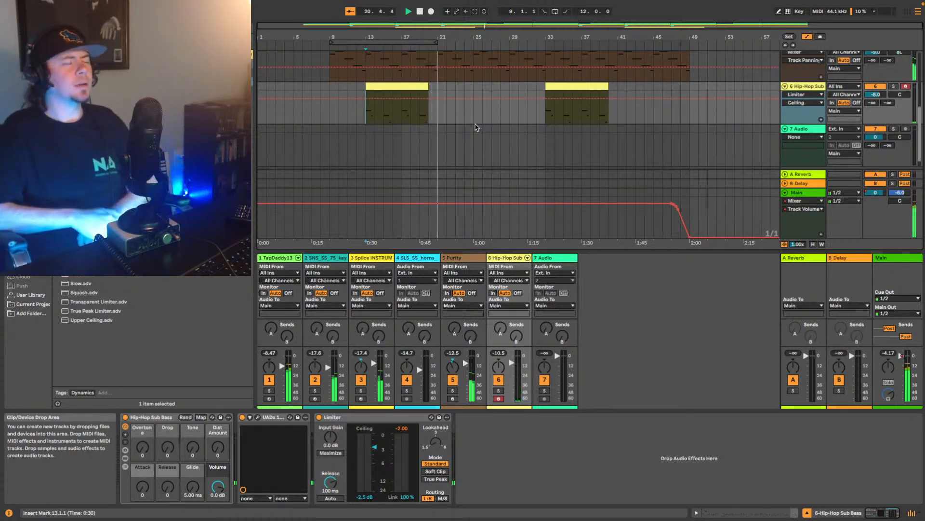
{"action": "key", "text": "space"}
{"action": "key", "text": "space"}
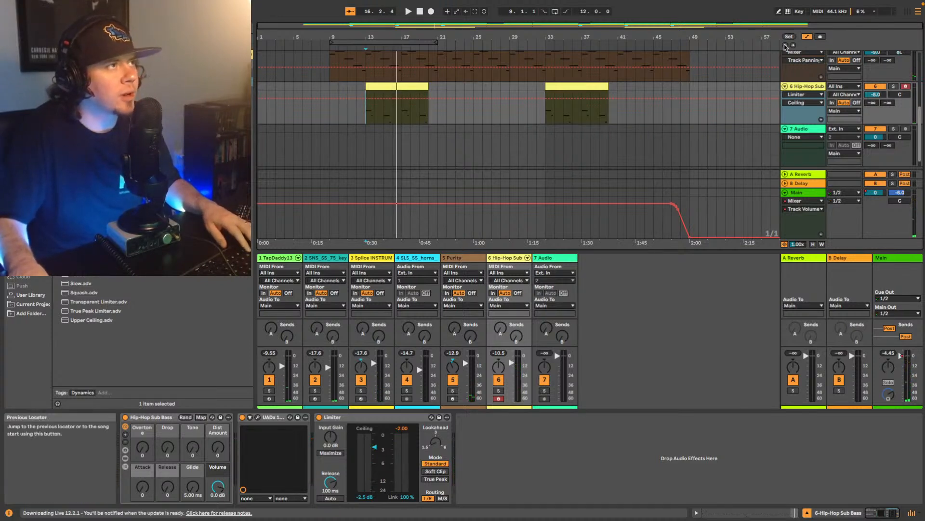
- Find the Shadow Hills Mastering Compressor in the browser and add it to the Main track
{"action": "scroll", "coordinate": [587, 140], "scroll_direction": "up", "scroll_amount": 1}
{"action": "left_click", "coordinate": [814, 193]}
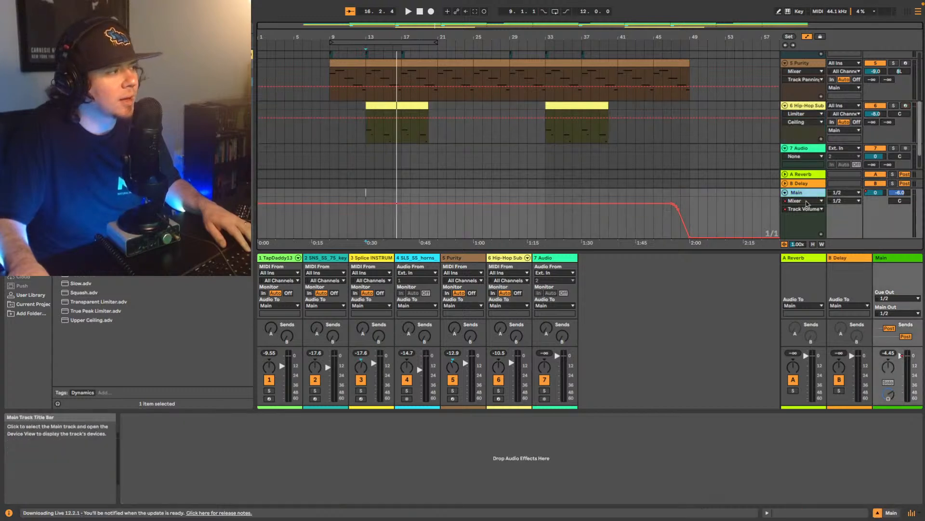
{"action": "left_click", "coordinate": [135, 28]}
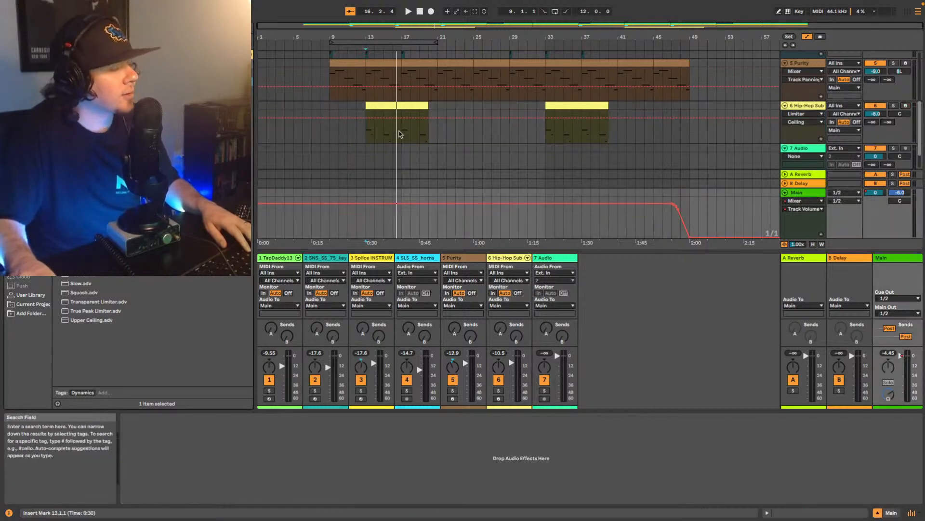
{"action": "type", "text": "eq"}
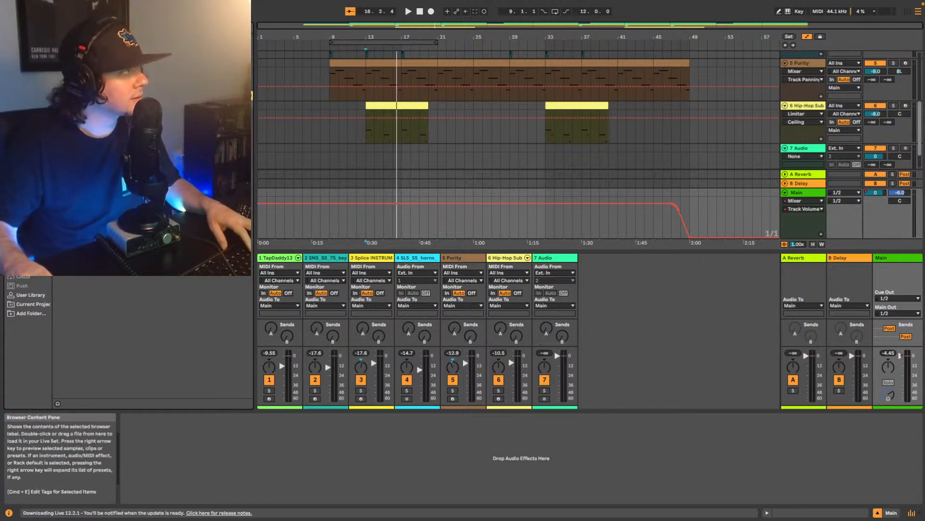
{"action": "left_click", "coordinate": [145, 131]}
{"action": "key", "text": "Return"}
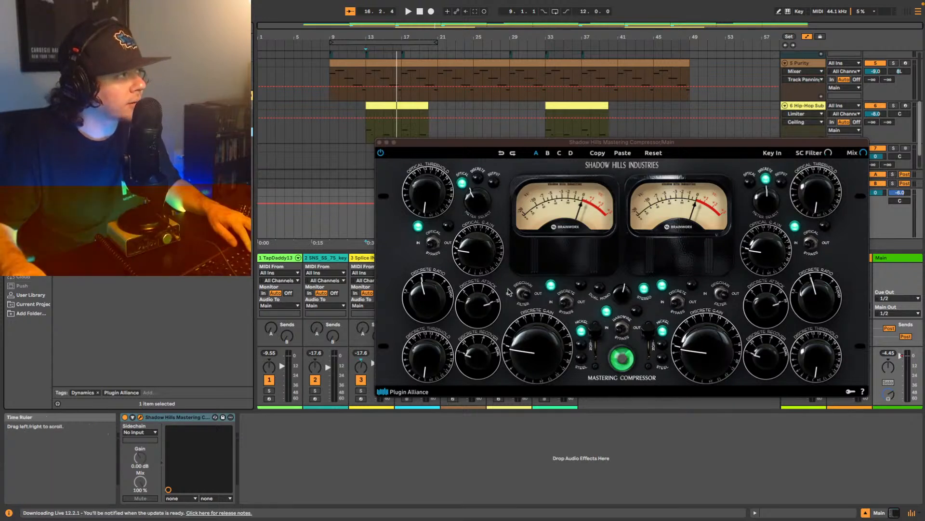
{"action": "left_click", "coordinate": [488, 289]}
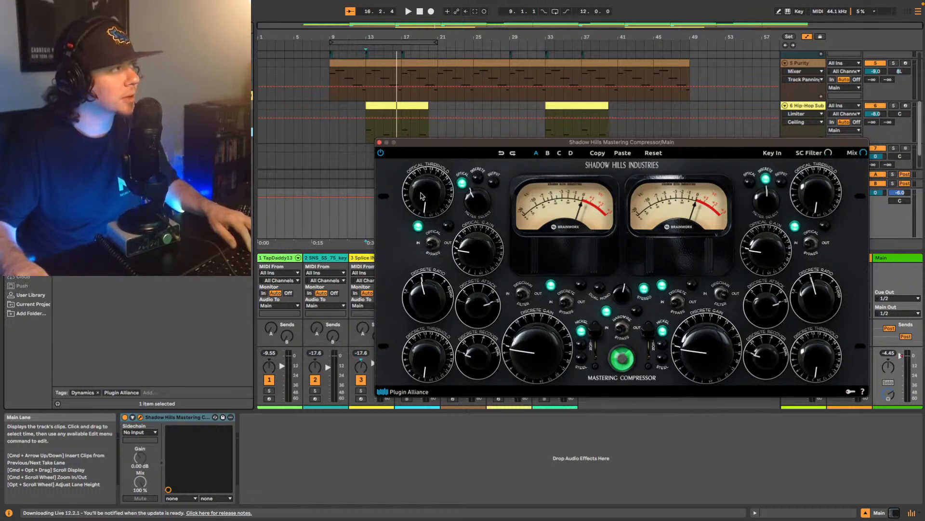
- Turn up the left channel's Optical Threshold and Discrete Threshold on the Shadow Hills compressor during playback from bar 13
{"action": "key", "text": "space"}
{"action": "left_click_drag", "start_coordinate": [421, 196], "coordinate": [433, 133]}
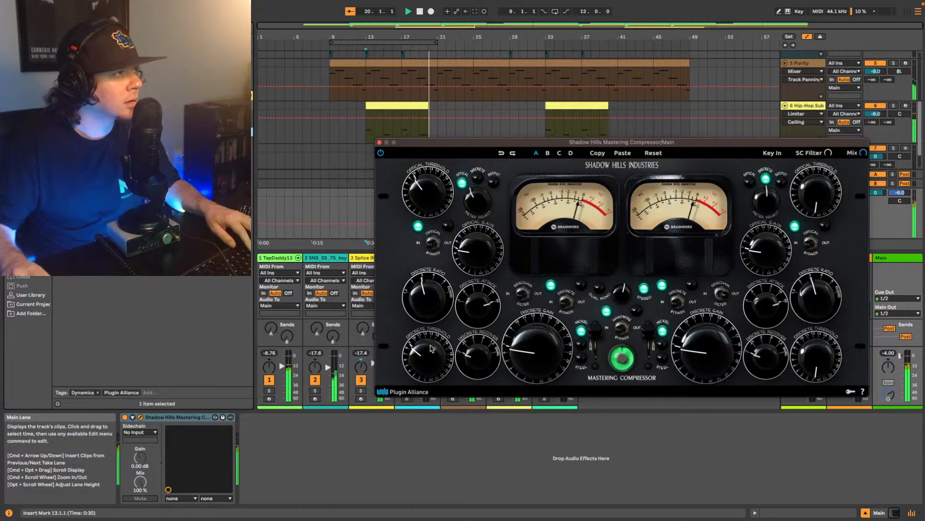
{"action": "left_click_drag", "start_coordinate": [425, 347], "coordinate": [425, 344]}
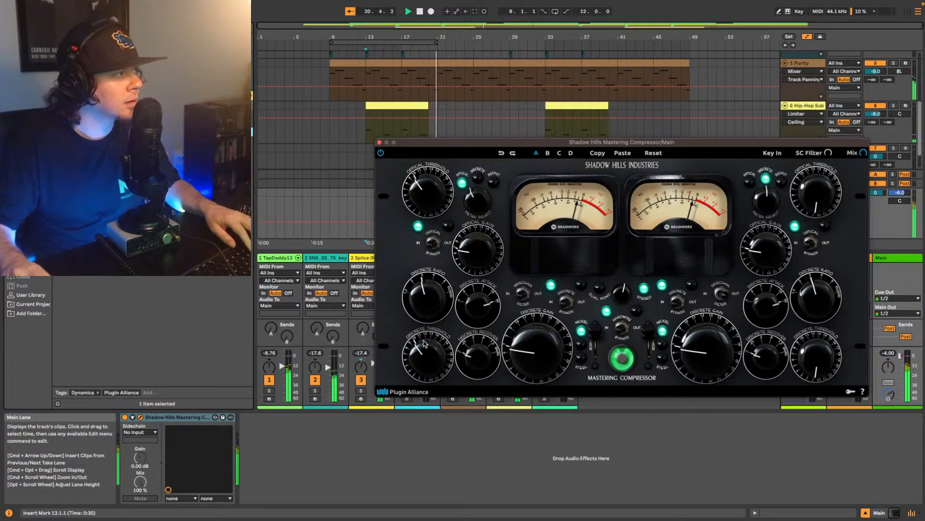
{"action": "key", "text": "space"}
{"action": "key", "text": "space"}
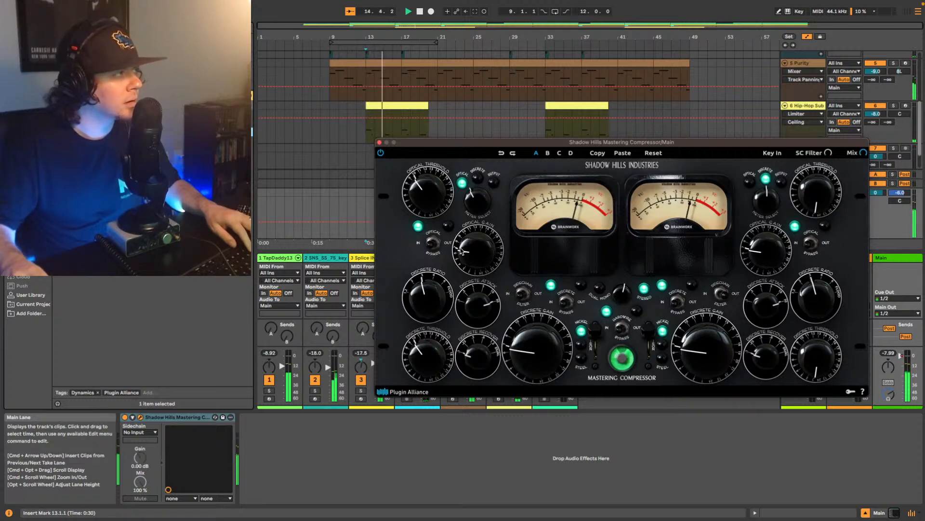
- Raise the left channel's Optical Gain and Discrete Gain on the Shadow Hills compressor to make up level during playback
{"action": "scroll", "coordinate": [472, 242], "scroll_direction": "up", "scroll_amount": 2}
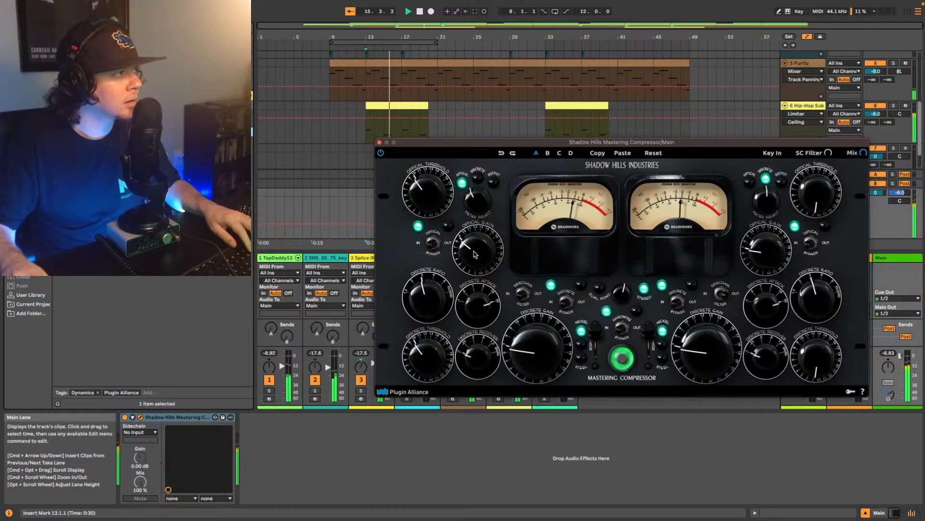
{"action": "scroll", "coordinate": [526, 346], "scroll_direction": "up", "scroll_amount": 2}
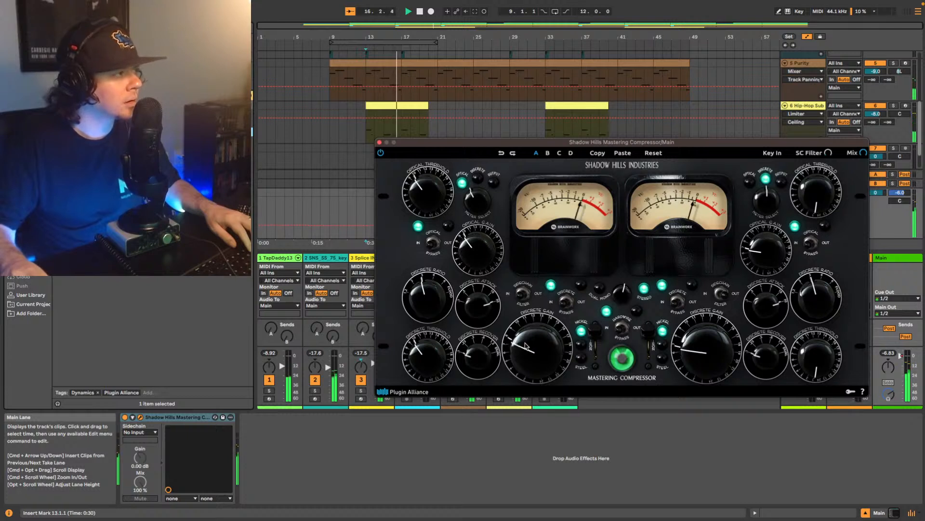
{"action": "left_click_drag", "start_coordinate": [526, 345], "coordinate": [527, 339]}
{"action": "scroll", "coordinate": [525, 341], "scroll_direction": "up", "scroll_amount": 2}
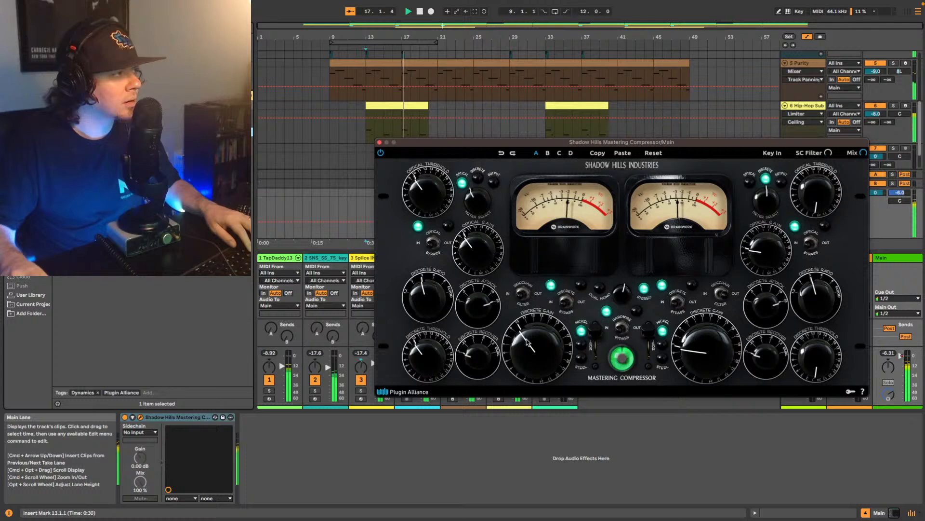
{"action": "scroll", "coordinate": [472, 250], "scroll_direction": "up", "scroll_amount": 2}
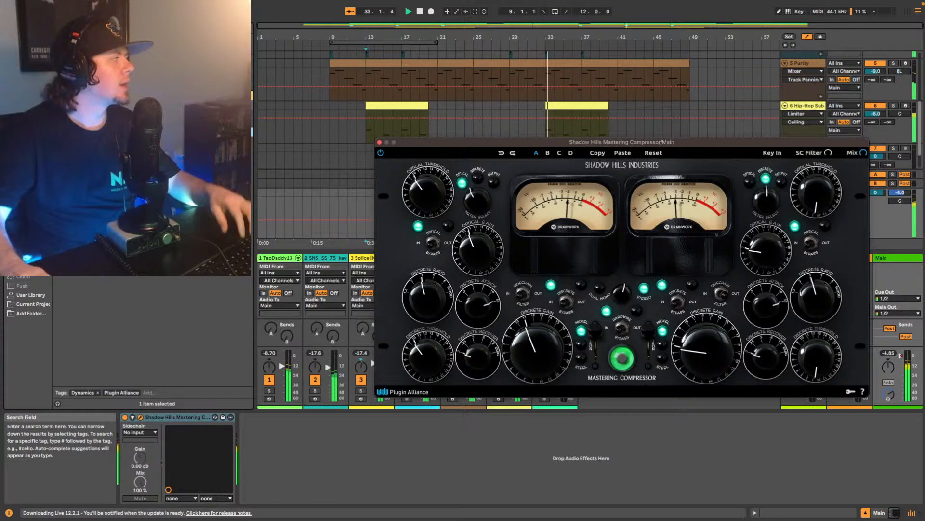
- Add Soundtoys Little Radiator from the browser after the compressor on Main, with Noise off, Bias on and a reduced Mix
{"action": "left_click", "coordinate": [125, 26]}
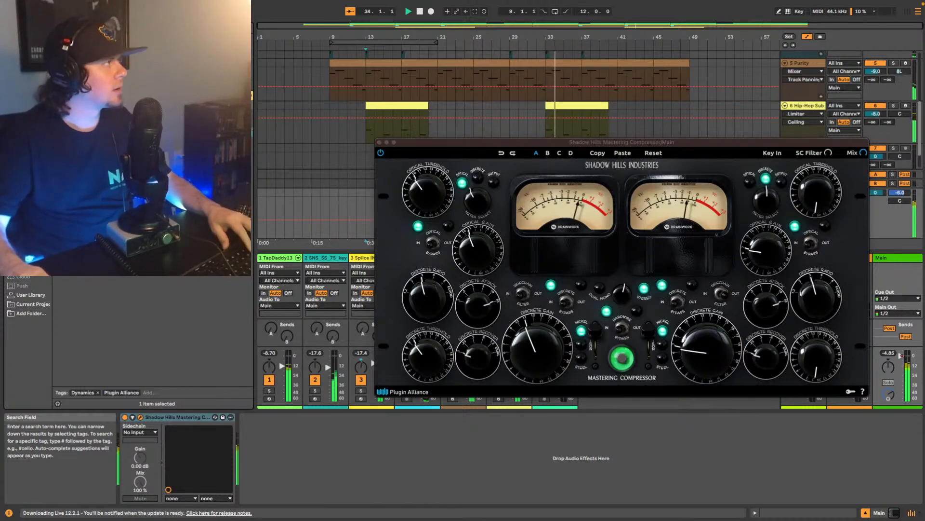
{"action": "type", "text": "ozone"}
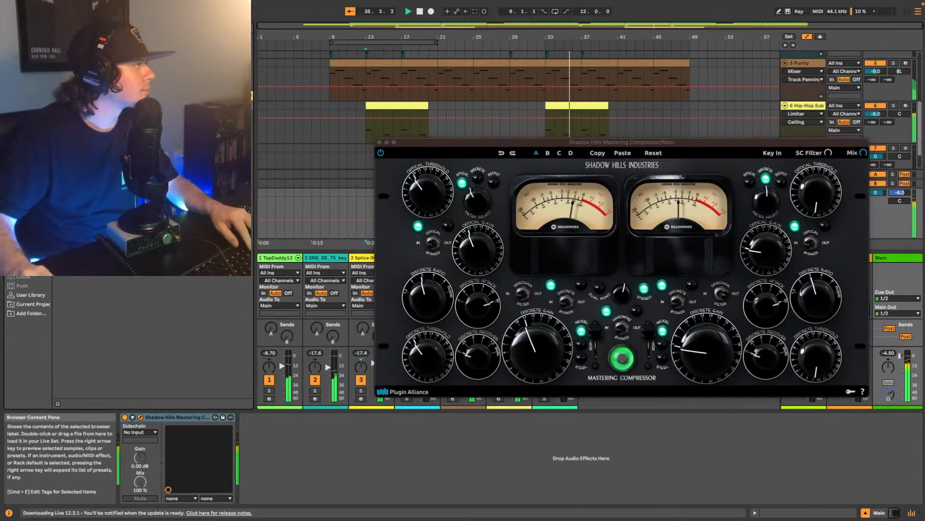
{"action": "left_click", "coordinate": [121, 58]}
{"action": "left_click", "coordinate": [121, 67]}
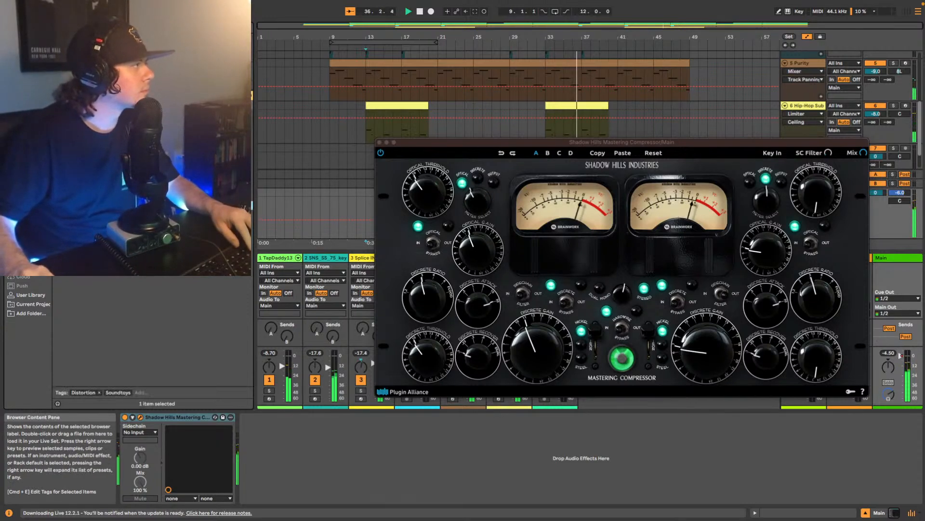
{"action": "left_click_drag", "start_coordinate": [121, 67], "coordinate": [307, 454]}
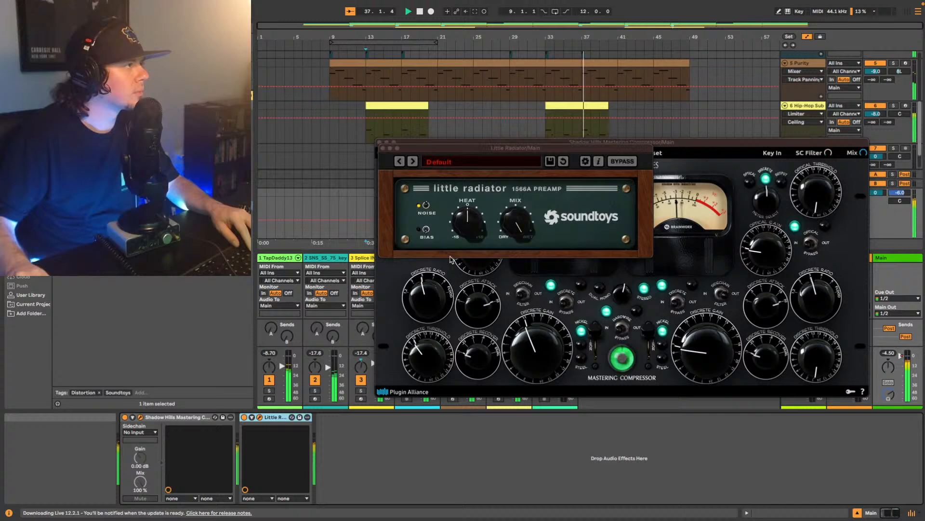
{"action": "left_click", "coordinate": [426, 233]}
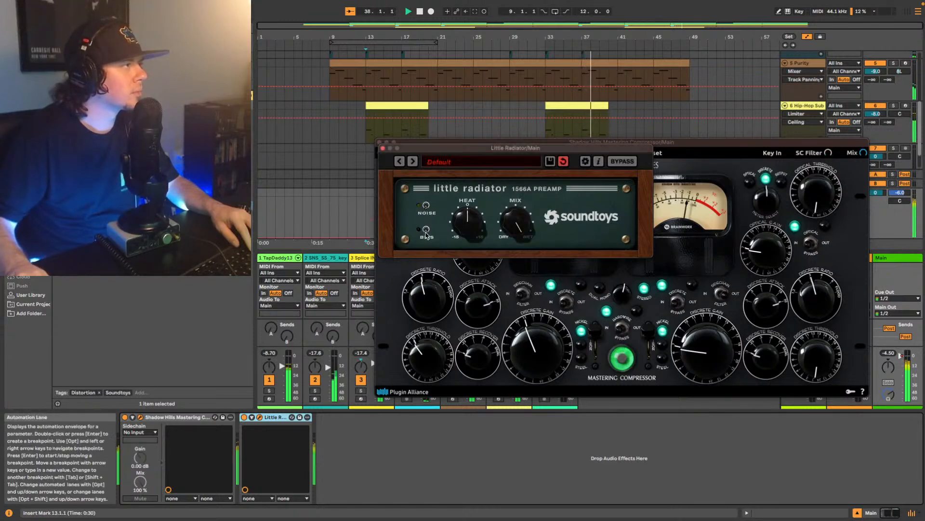
{"action": "left_click_drag", "start_coordinate": [511, 222], "coordinate": [506, 239]}
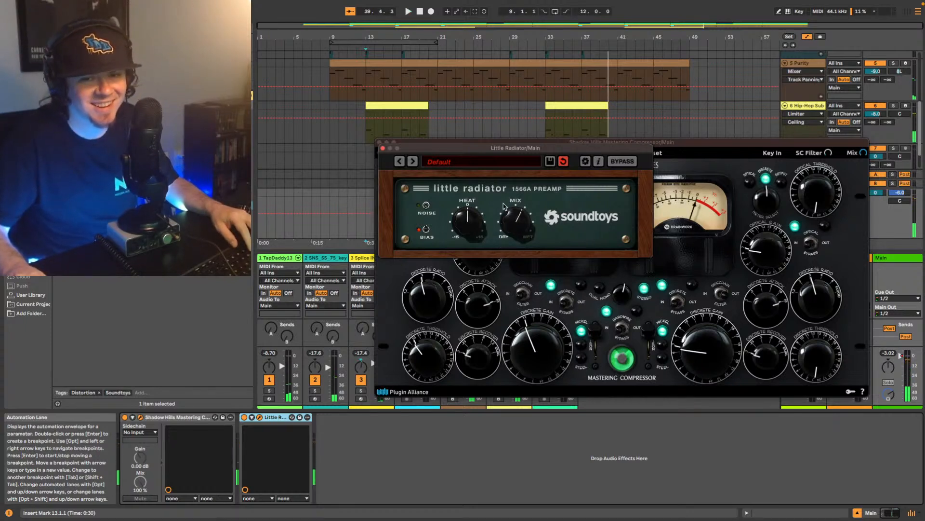
- Set the playback start to bar 13 and close the Shadow Hills compressor's window
{"action": "left_click", "coordinate": [366, 137]}
{"action": "left_click", "coordinate": [723, 188]}
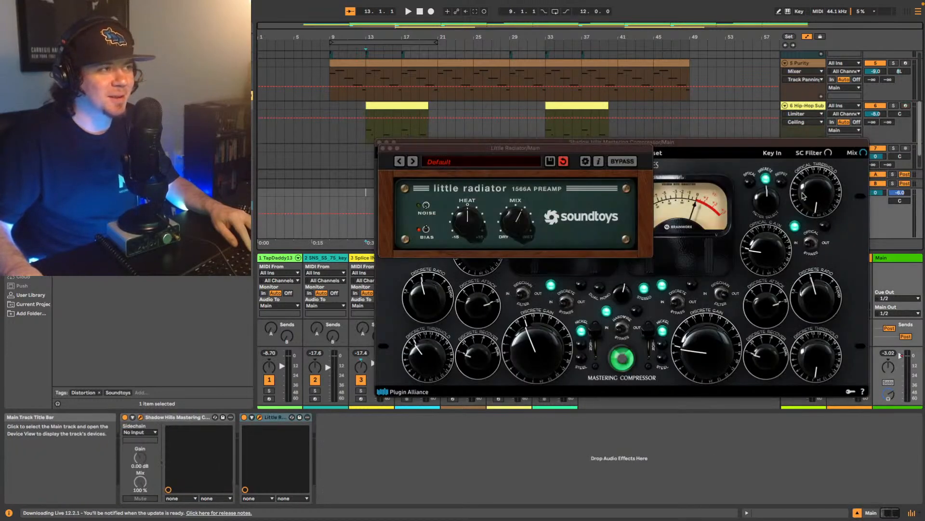
{"action": "left_click_drag", "start_coordinate": [677, 140], "coordinate": [672, 81]}
{"action": "left_click", "coordinate": [375, 82]}
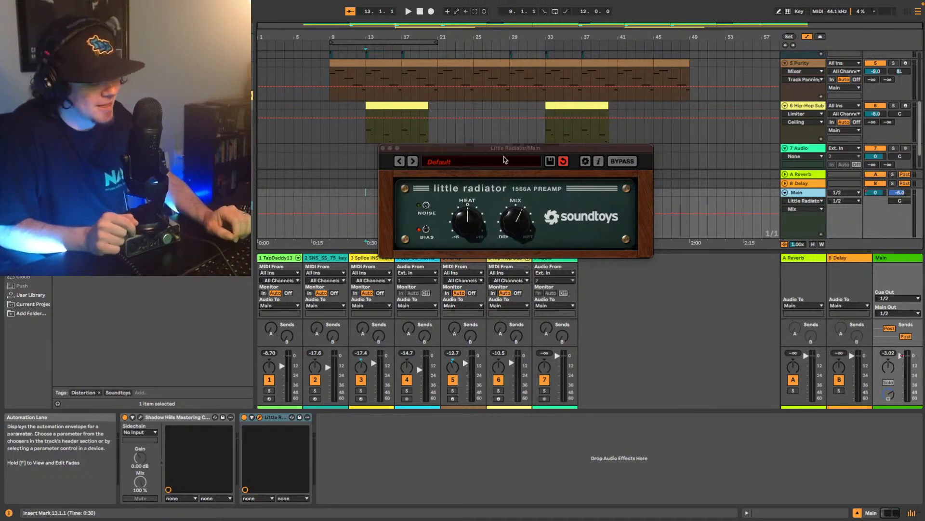
- Try Little Radiator with Mix below halfway and Heat slightly above zero while playing the beat from bar 13
{"action": "key", "text": "space"}
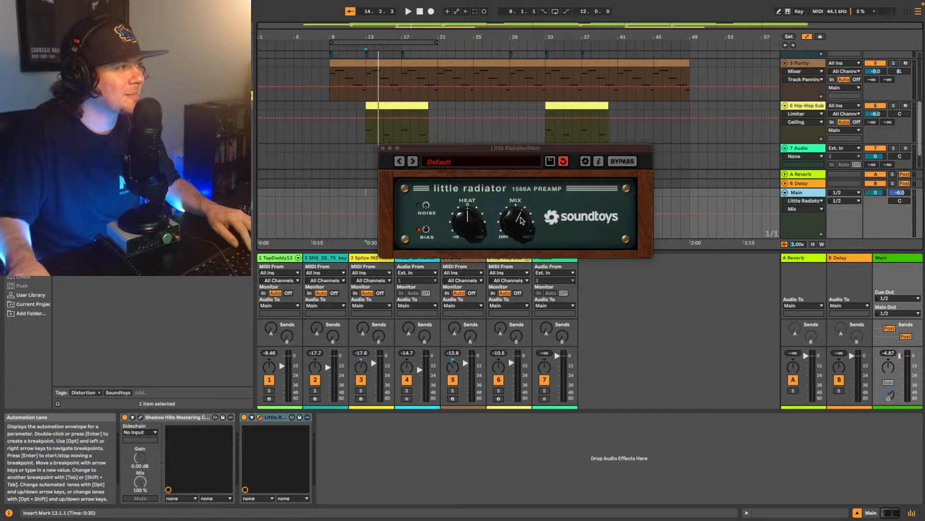
{"action": "left_click_drag", "start_coordinate": [517, 217], "coordinate": [512, 227]}
{"action": "key", "text": "space"}
{"action": "left_click", "coordinate": [472, 217]}
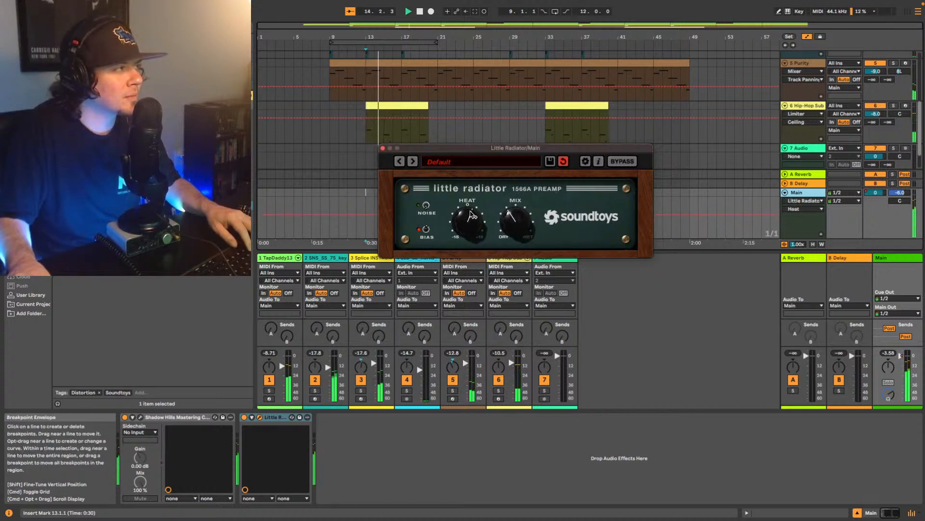
{"action": "left_click", "coordinate": [522, 227]}
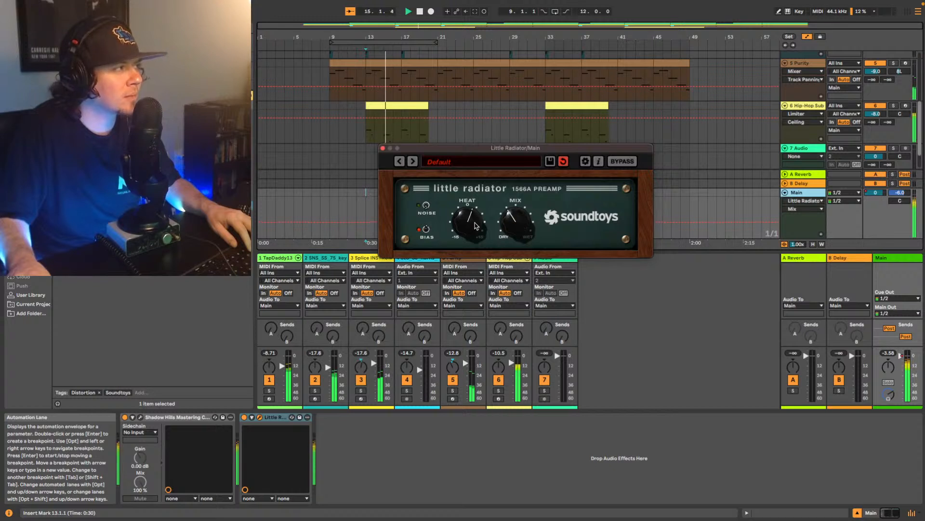
- Set Little Radiator's Heat to about -1.65 dB and raise its Mix above halfway during playback
{"action": "left_click_drag", "start_coordinate": [476, 226], "coordinate": [515, 210]}
{"action": "key", "text": "space"}
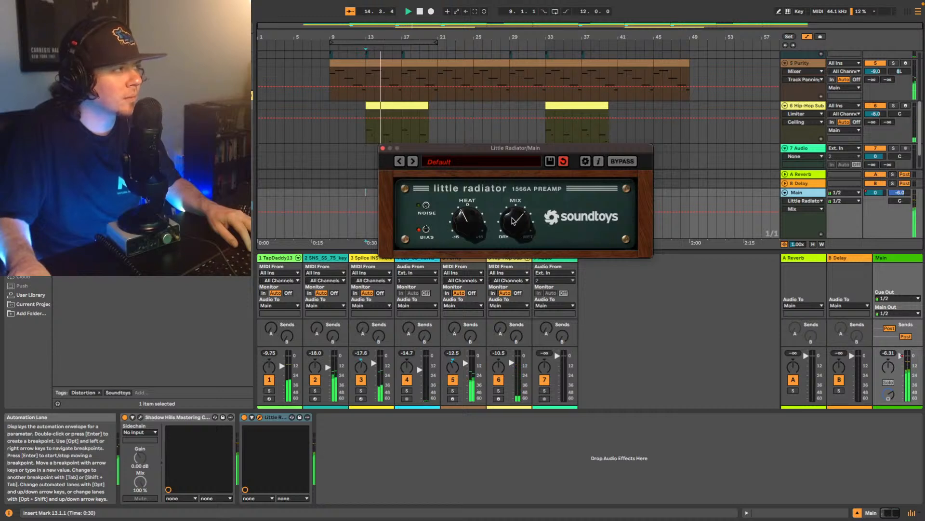
{"action": "left_click", "coordinate": [472, 225]}
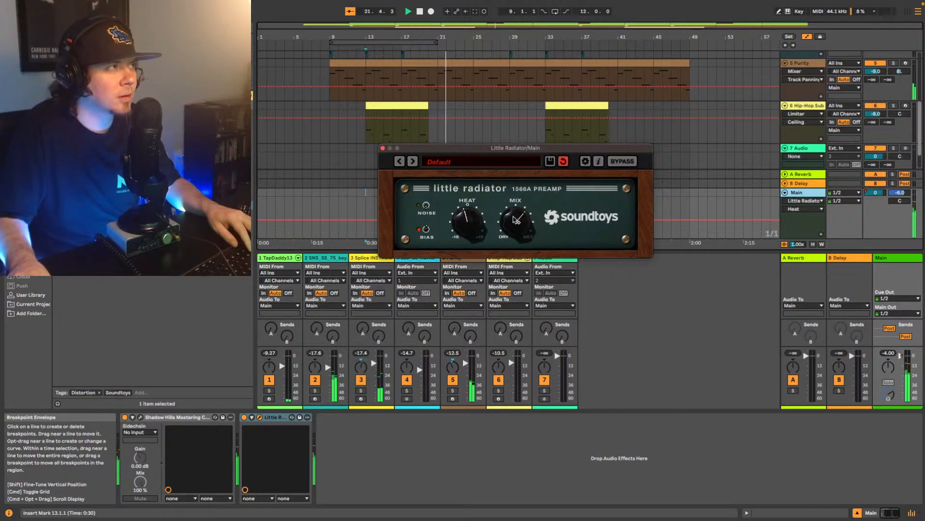
{"action": "key", "text": "space"}
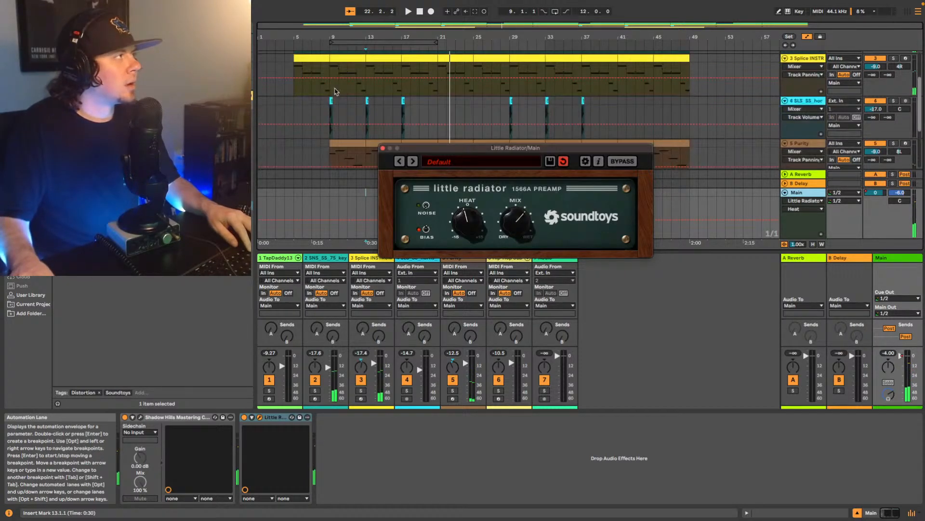
- Play the beat from bar 5 and fine-tune Little Radiator on Main, bringing Heat closer to zero and Mix slightly down
{"action": "scroll", "coordinate": [299, 92], "scroll_direction": "up", "scroll_amount": 4}
{"action": "left_click", "coordinate": [292, 76]}
{"action": "key", "text": "space"}
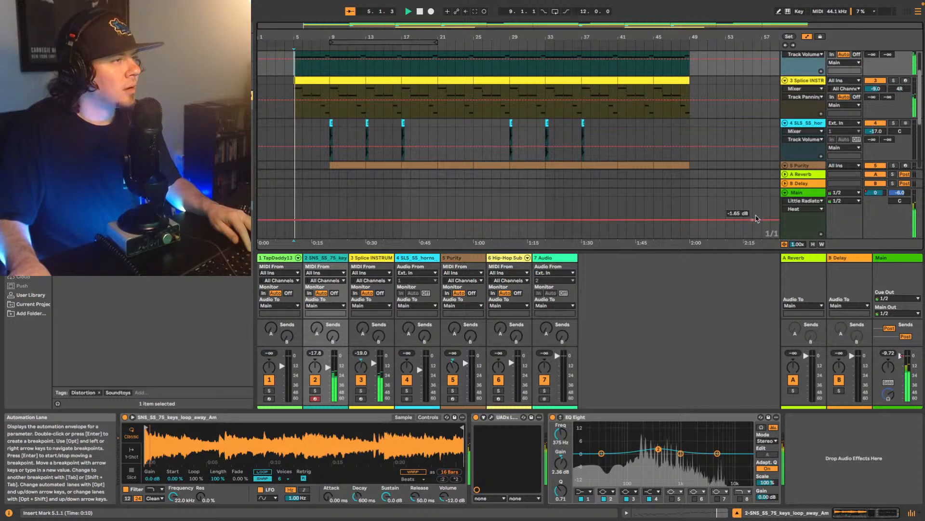
{"action": "left_click", "coordinate": [800, 195]}
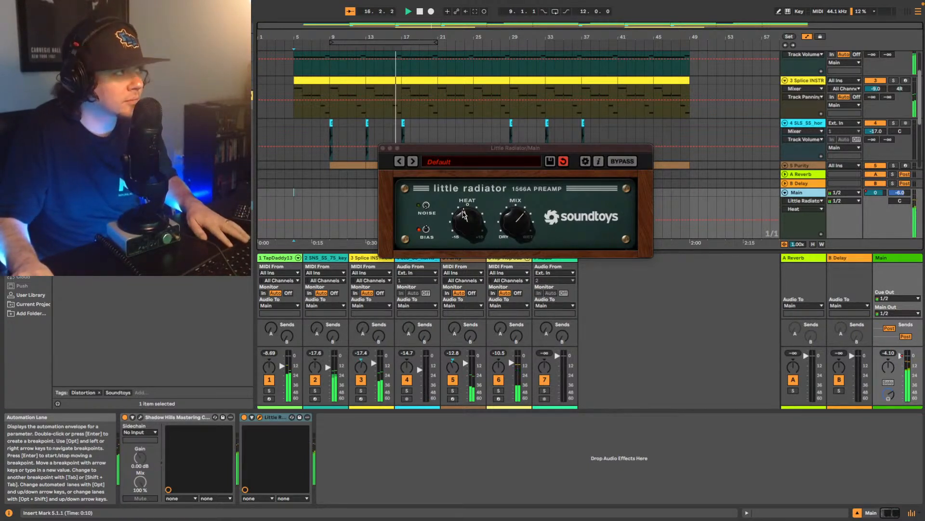
{"action": "left_click", "coordinate": [521, 218]}
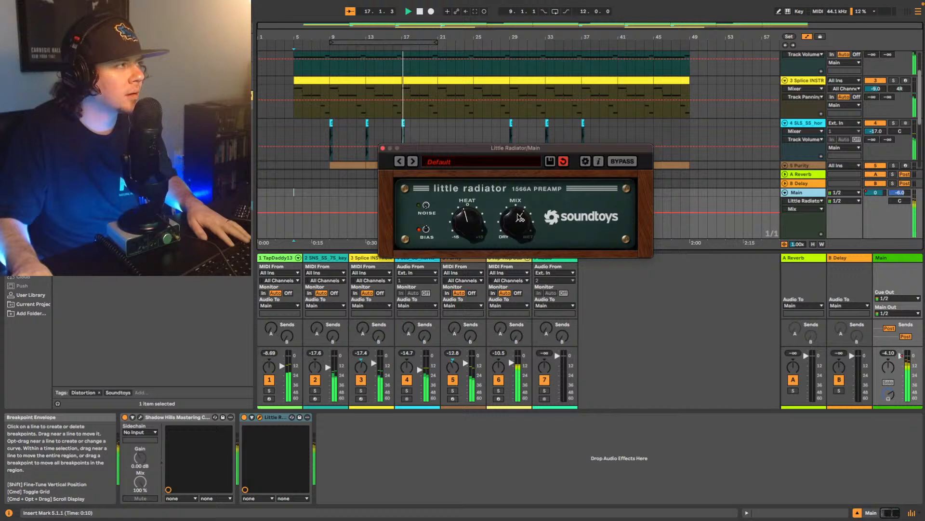
{"action": "left_click_drag", "start_coordinate": [475, 222], "coordinate": [475, 220]}
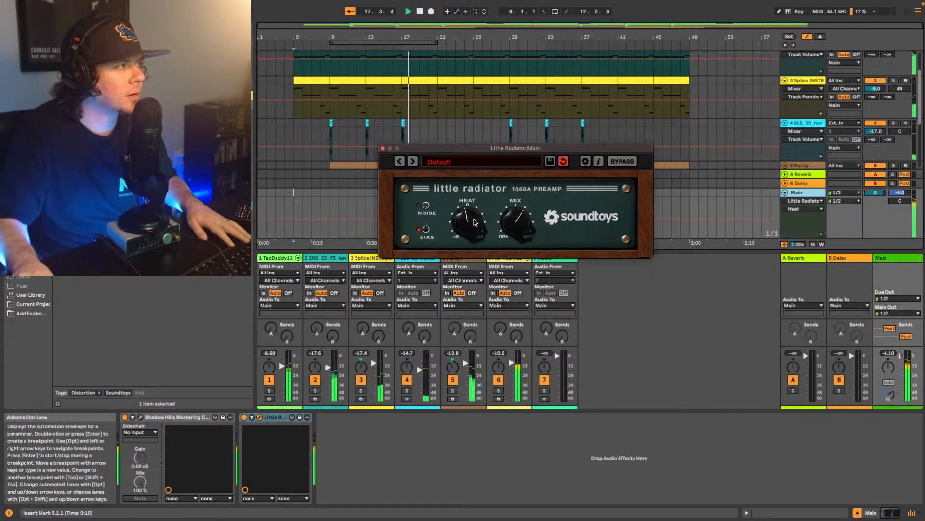
{"action": "left_click", "coordinate": [519, 222]}
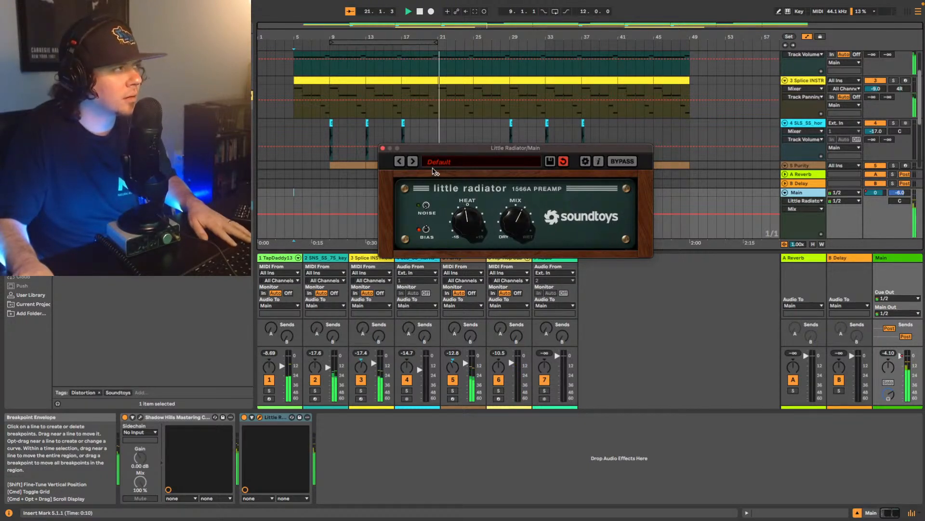
{"action": "key", "text": "space"}
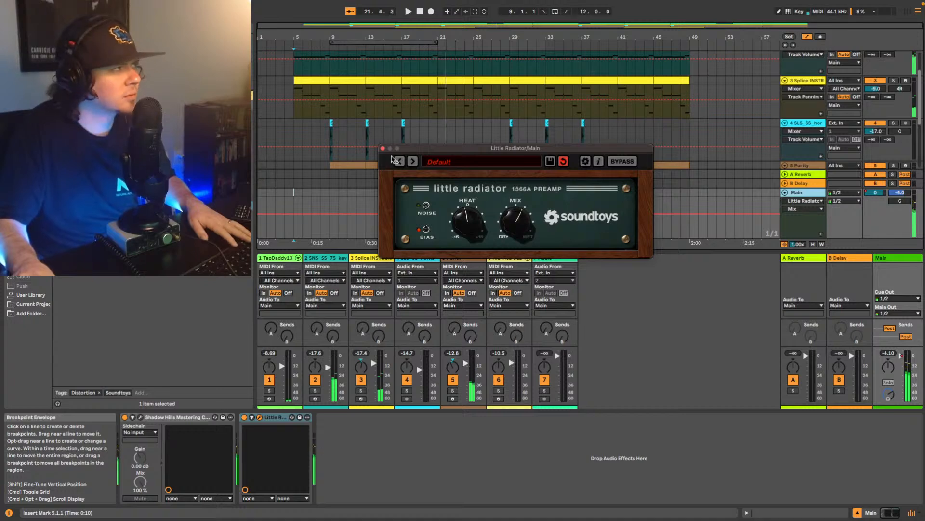
- Play the beat from bar 9 and try Little Radiator with Heat above zero and Mix below halfway
{"action": "key", "text": "space"}
{"action": "scroll", "coordinate": [331, 161], "scroll_direction": "down", "scroll_amount": 2}
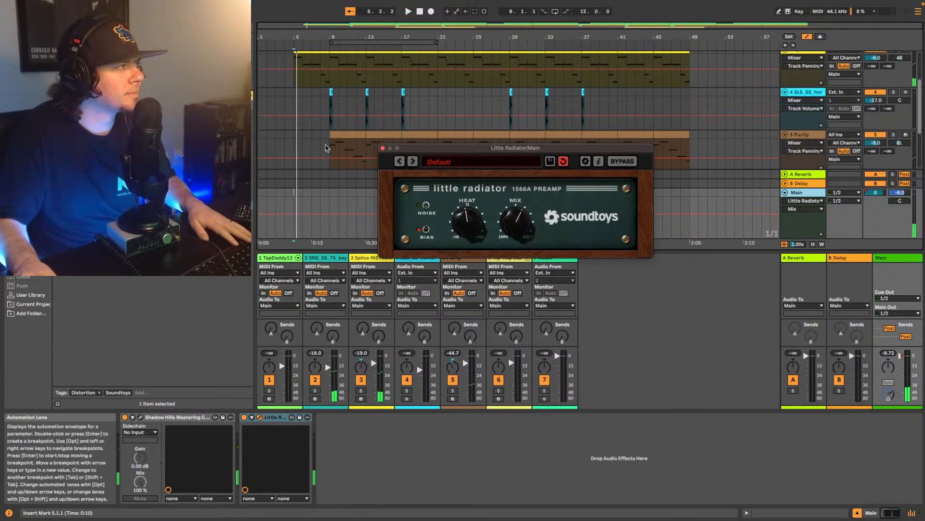
{"action": "left_click", "coordinate": [330, 146]}
{"action": "key", "text": "space"}
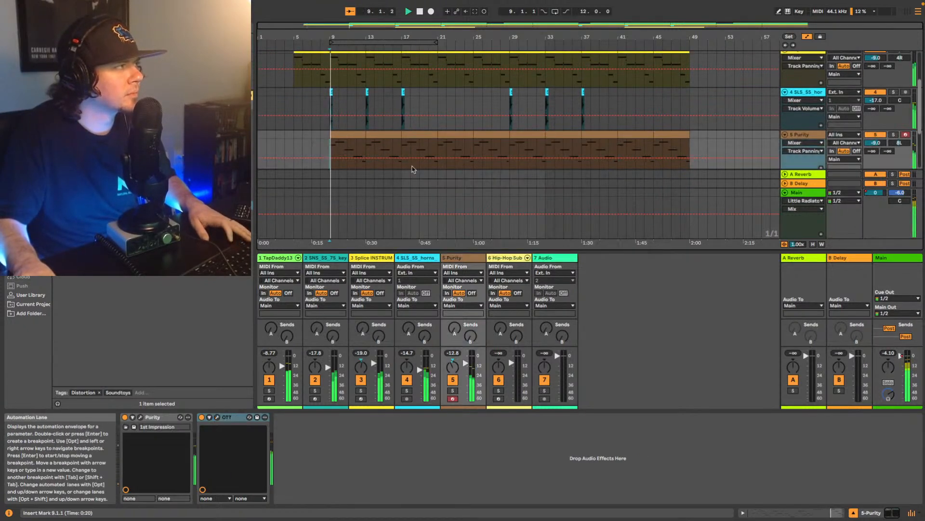
{"action": "left_click", "coordinate": [801, 192]}
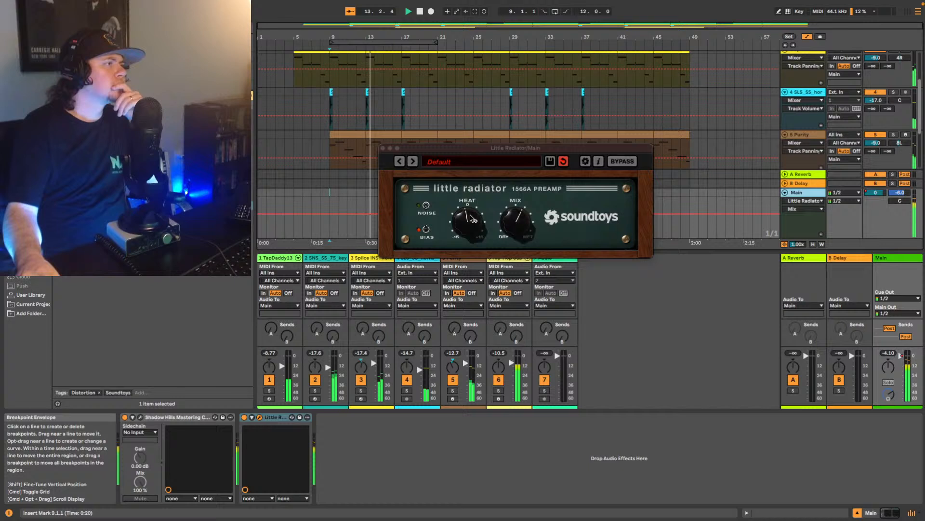
{"action": "left_click_drag", "start_coordinate": [473, 219], "coordinate": [515, 231]}
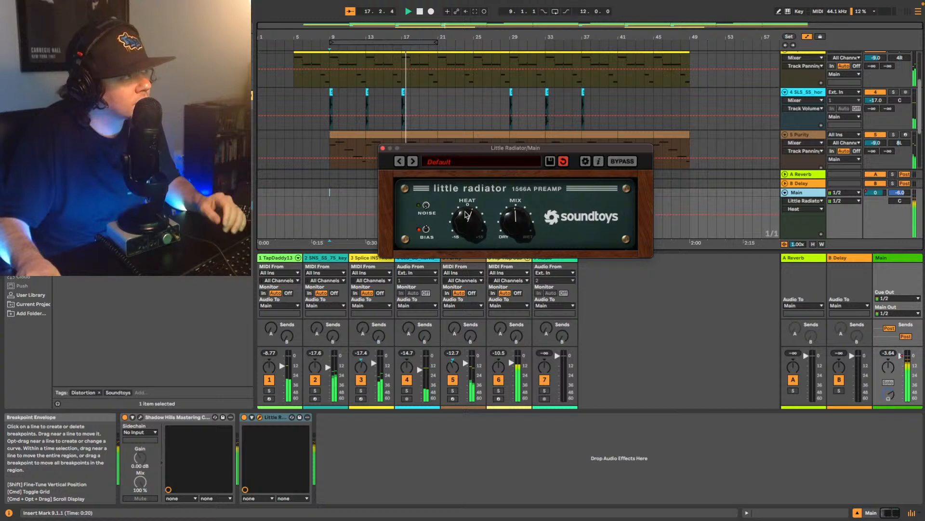
{"action": "left_click_drag", "start_coordinate": [468, 214], "coordinate": [466, 211]}
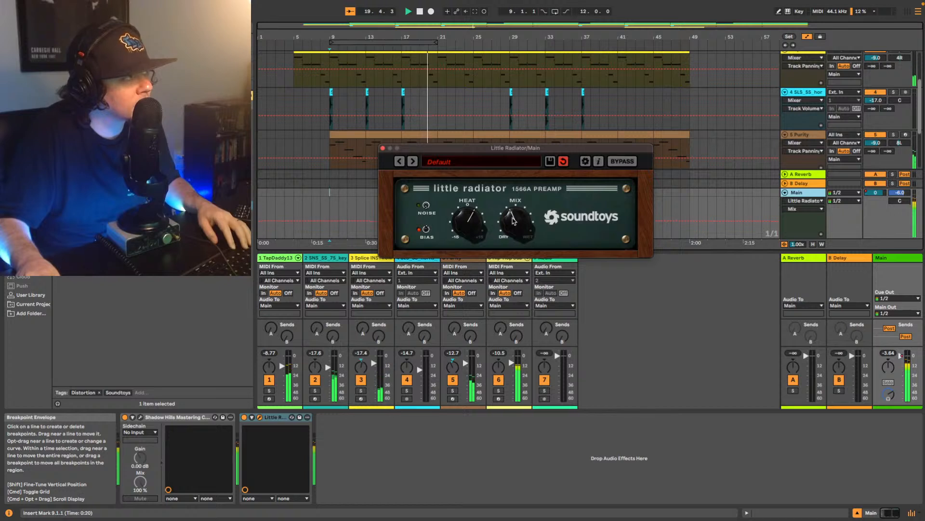
{"action": "key", "text": "space"}
- Set Little Radiator's Heat slightly below zero and Mix above halfway, and replay the beat from bar 12
{"action": "left_click_drag", "start_coordinate": [466, 218], "coordinate": [467, 231]}
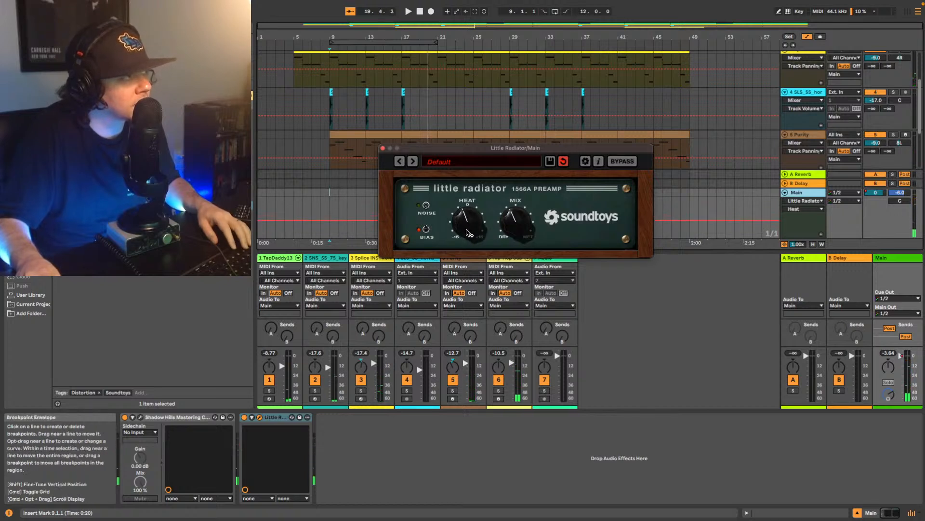
{"action": "left_click_drag", "start_coordinate": [514, 222], "coordinate": [518, 208]}
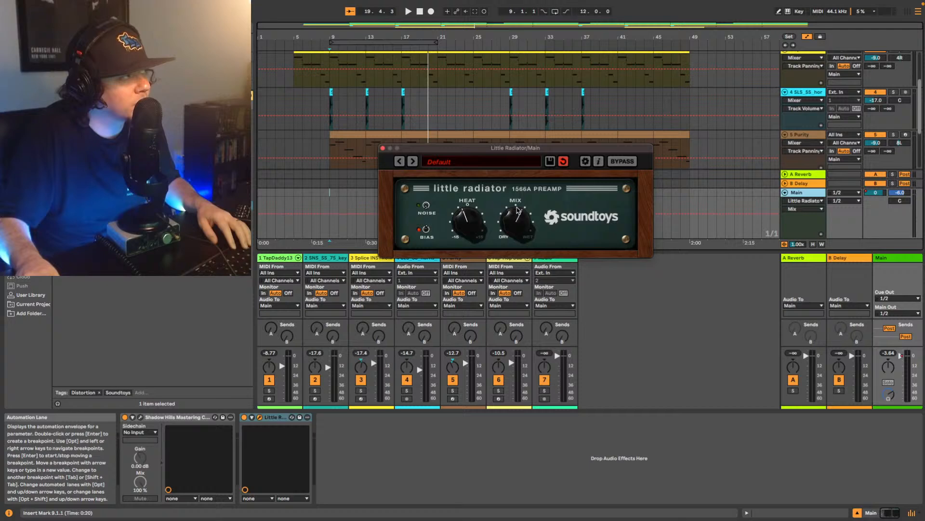
{"action": "left_click", "coordinate": [360, 145]}
{"action": "key", "text": "space"}
{"action": "left_click", "coordinate": [797, 193]}
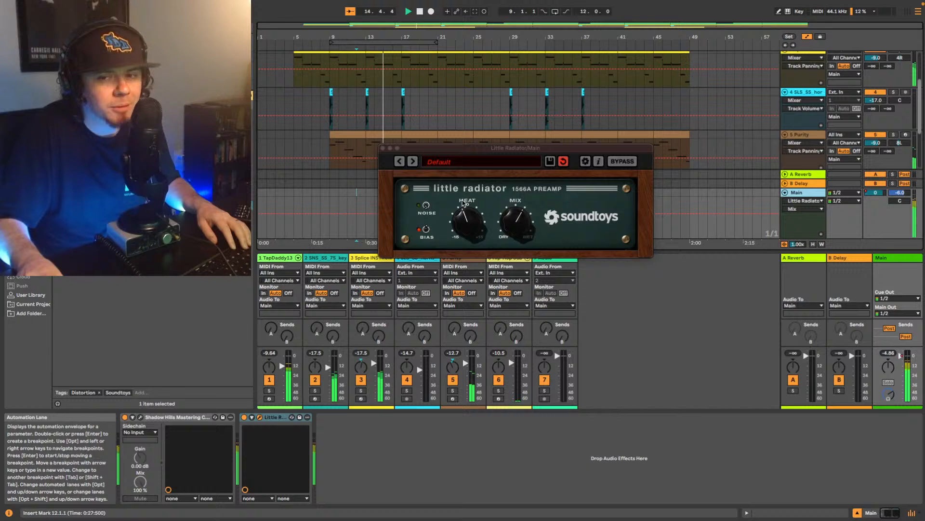
- Fine-tune Little Radiator's Mix above halfway while playing the beat through, and close the plug-in window
{"action": "left_click", "coordinate": [522, 220]}
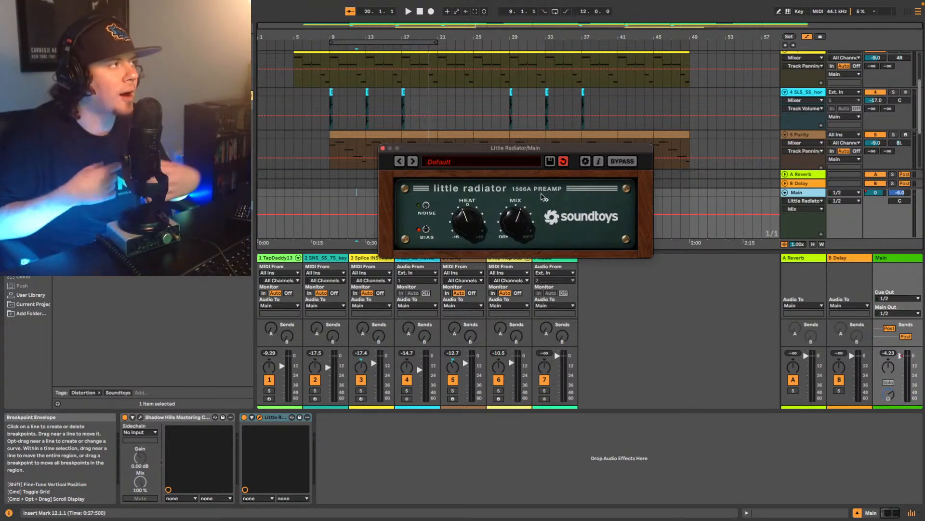
{"action": "key", "text": "space"}
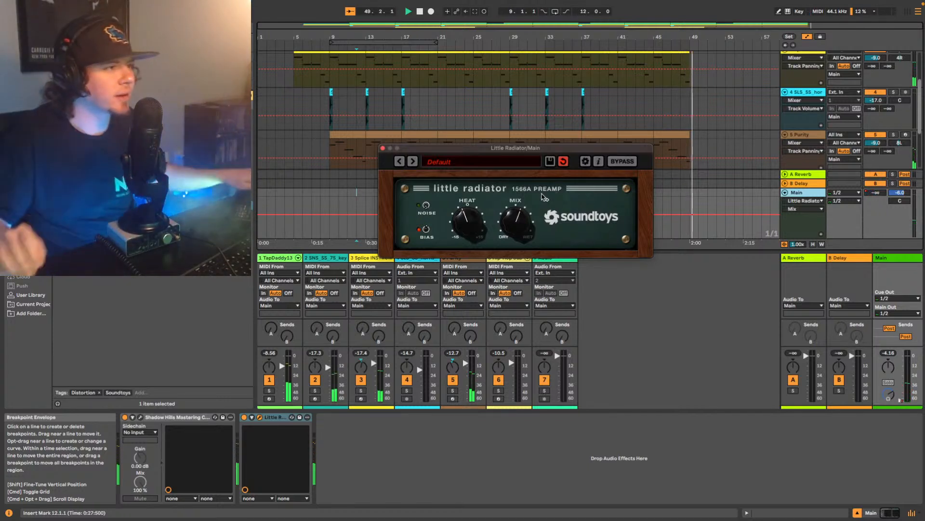
{"action": "left_click", "coordinate": [383, 150]}
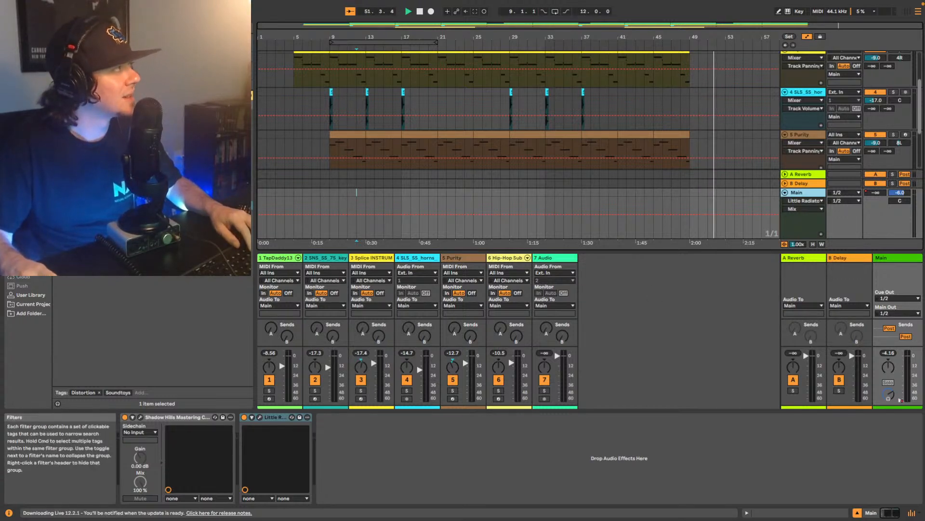
{"action": "key", "text": "space"}
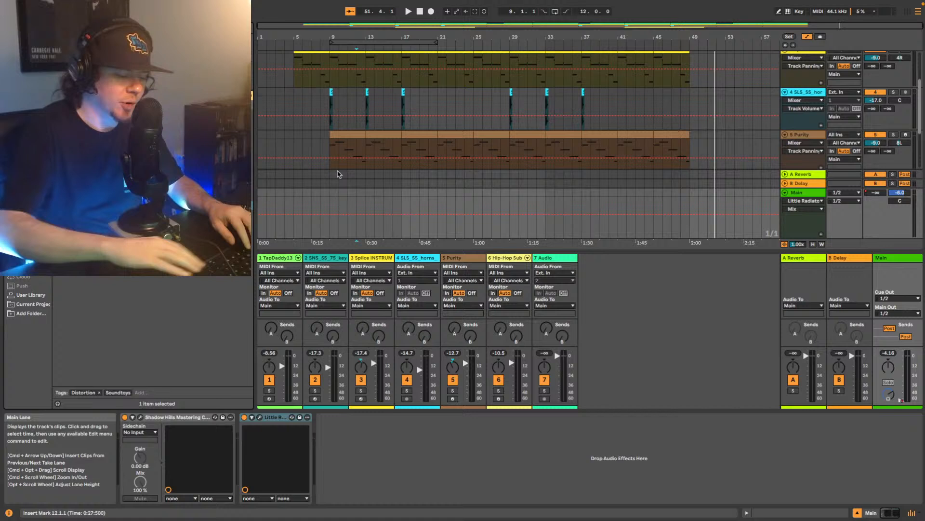
- Add a Utility after Little Radiator on the Main track and set its Gain to 4.20 dB
{"action": "key", "text": "super+f"}
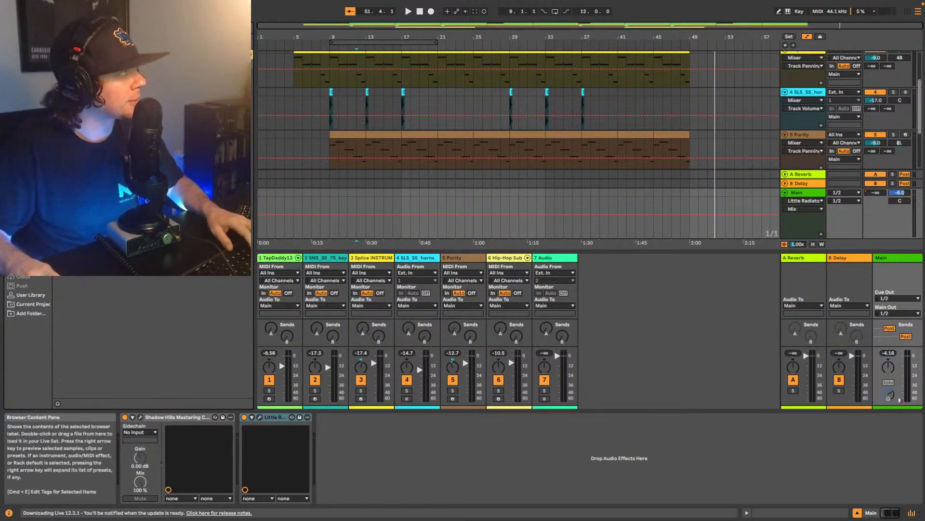
{"action": "left_click_drag", "start_coordinate": [97, 81], "coordinate": [373, 449]}
{"action": "left_click", "coordinate": [365, 449]}
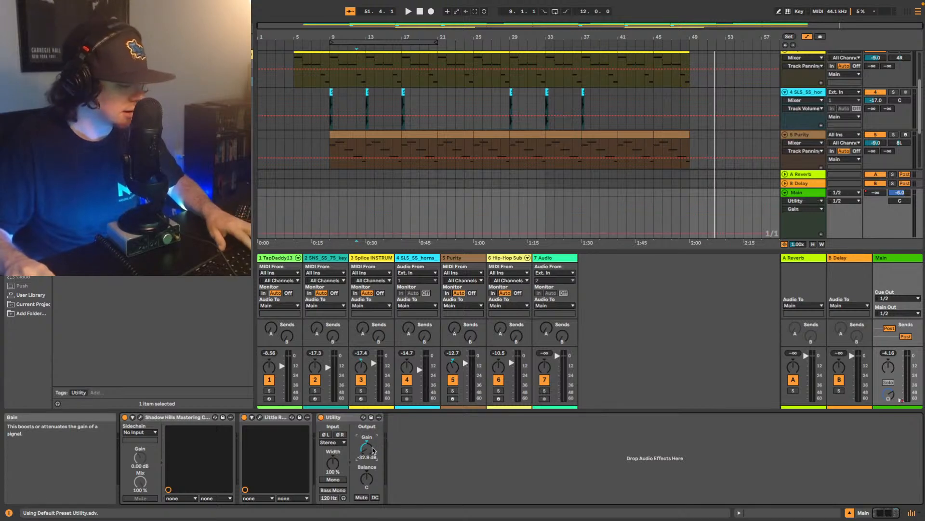
{"action": "type", "text": "4.2"}
{"action": "key", "text": "Return"}
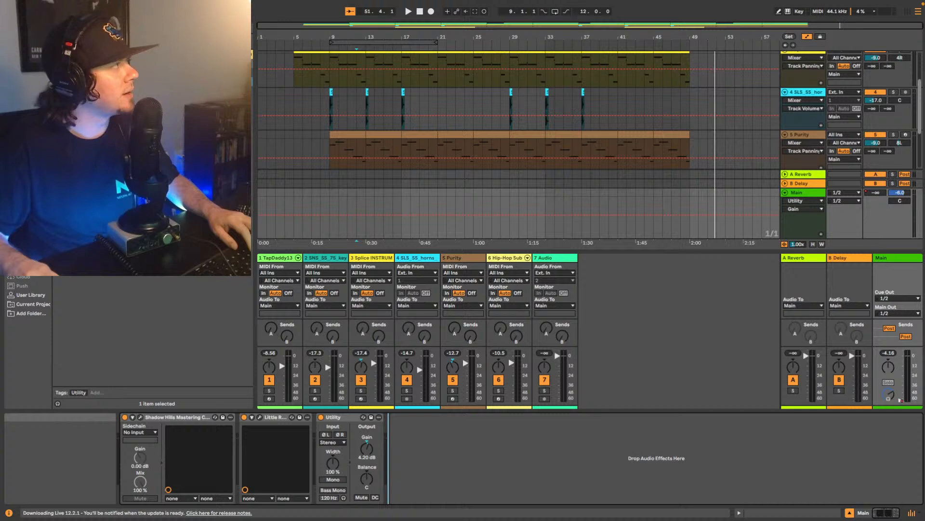
- Add a Limiter after Utility on Main, with True Peak mode and the Ceiling at 0.0 dB
{"action": "type", "text": "limiter"}
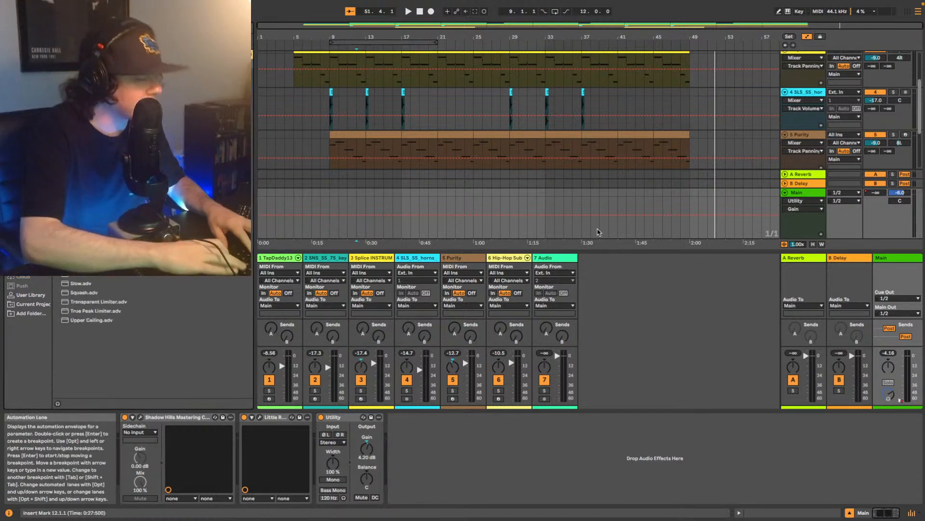
{"action": "left_click_drag", "start_coordinate": [87, 77], "coordinate": [460, 478]}
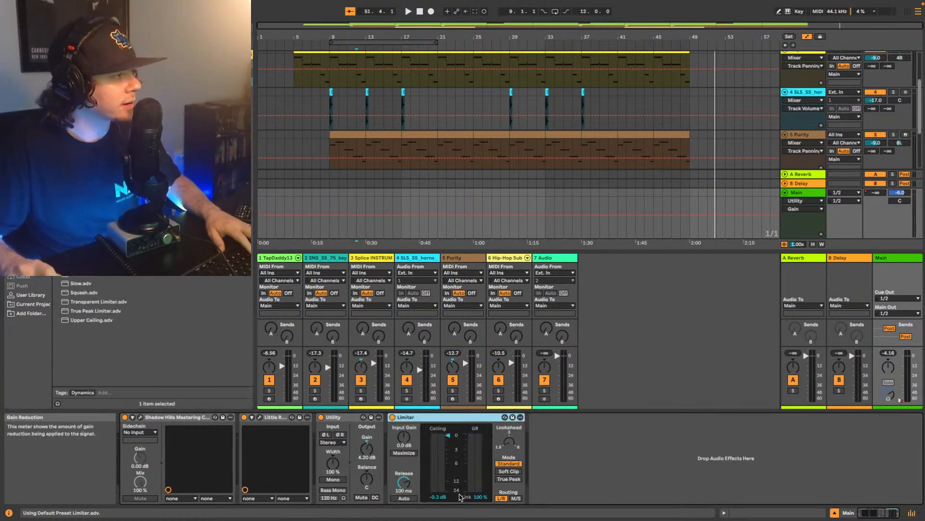
{"action": "left_click", "coordinate": [510, 479]}
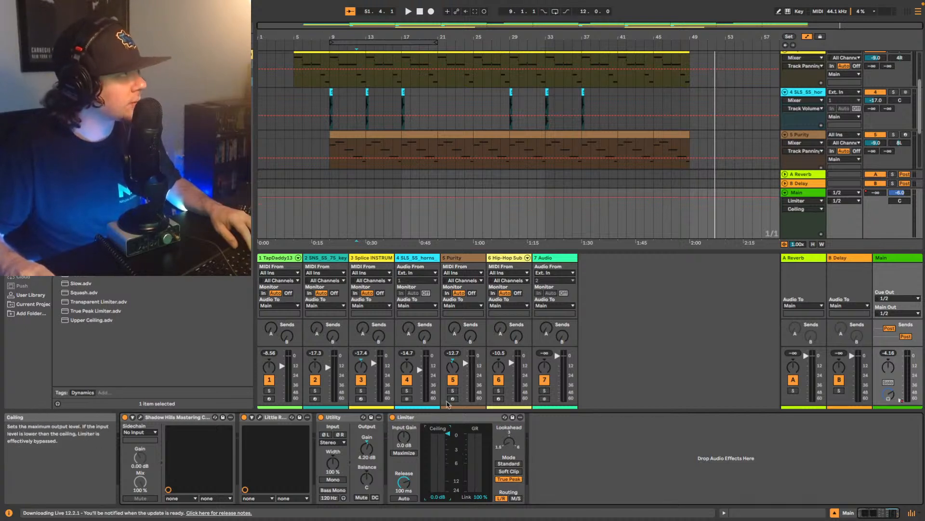
- Play the beat from bar 12 and compare the Main Limiter's Standard and True Peak modes, ending on True Peak
{"action": "key", "text": "space"}
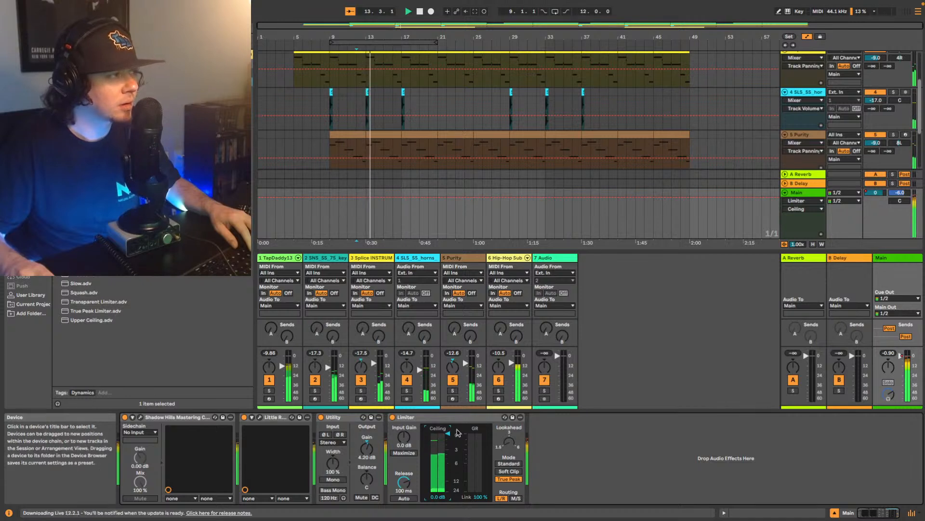
{"action": "left_click", "coordinate": [516, 464]}
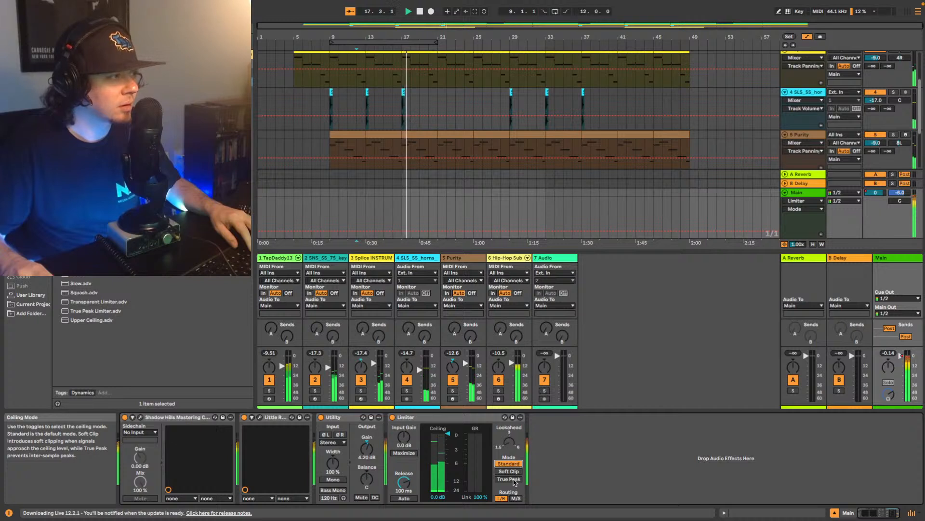
{"action": "left_click", "coordinate": [514, 480]}
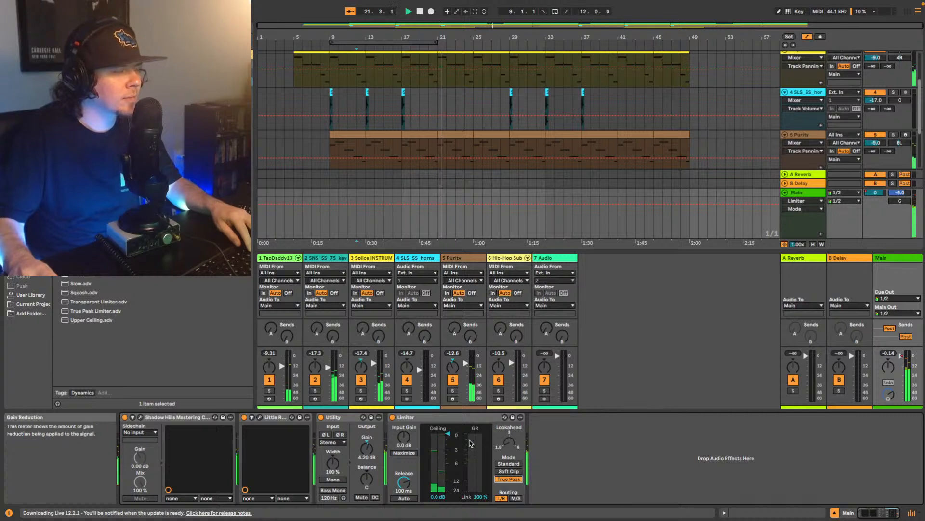
{"action": "key", "text": "space"}
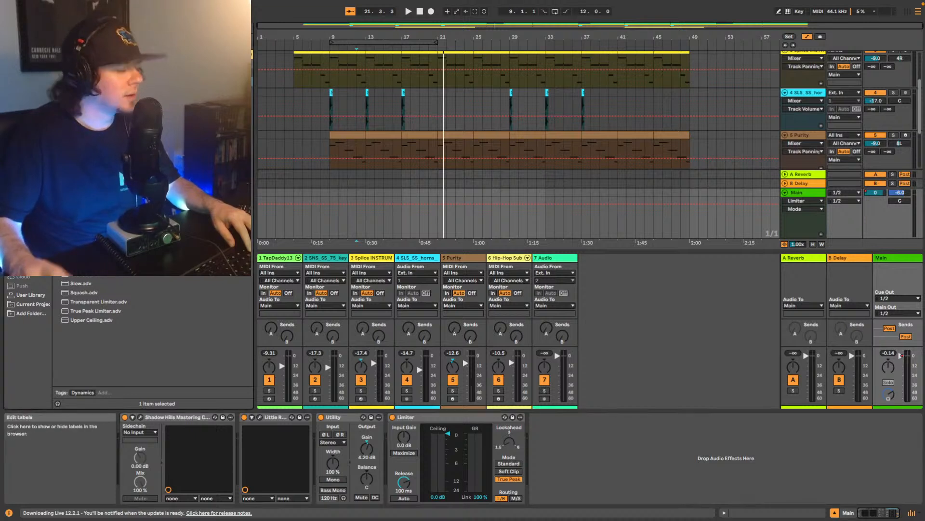
- Add Youlean Loudness Meter 2 after the Limiter on Main and close its window
{"action": "key", "text": "super+f"}
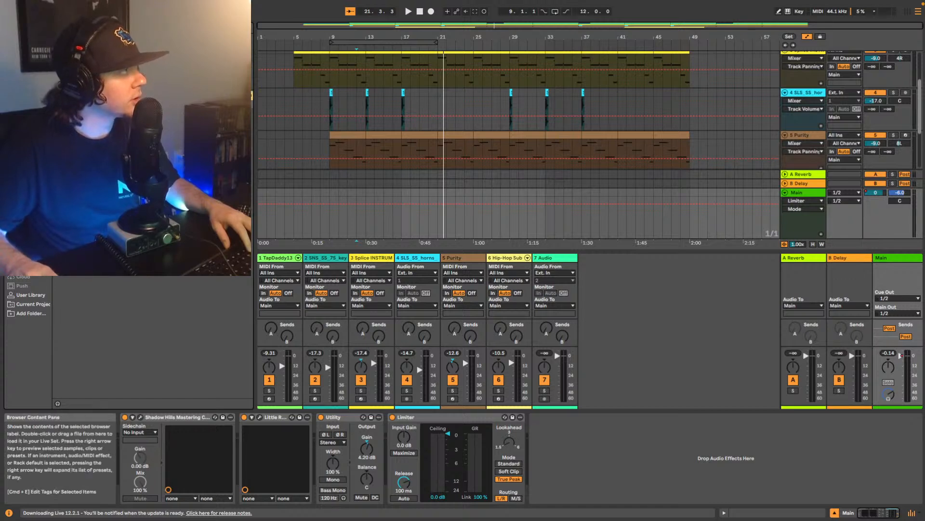
{"action": "left_click_drag", "start_coordinate": [102, 62], "coordinate": [540, 444]}
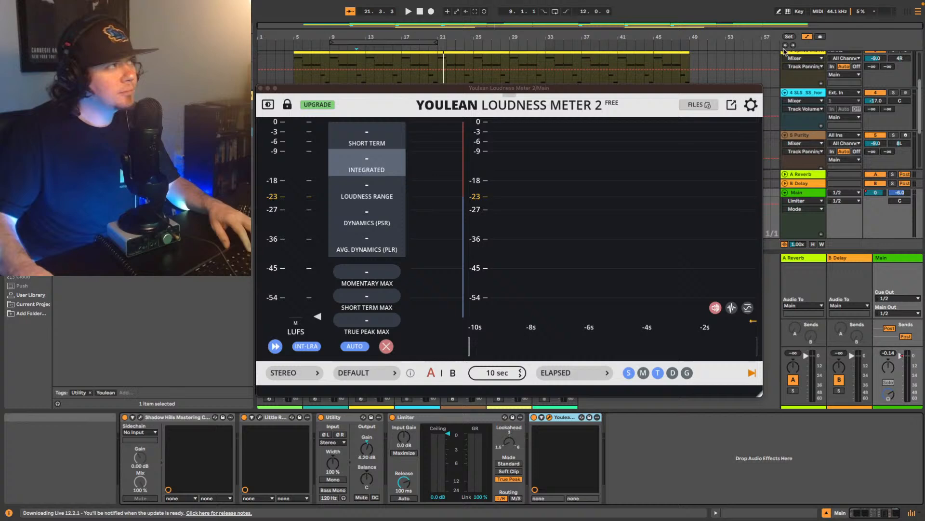
{"action": "scroll", "coordinate": [675, 59], "scroll_direction": "up", "scroll_amount": 1}
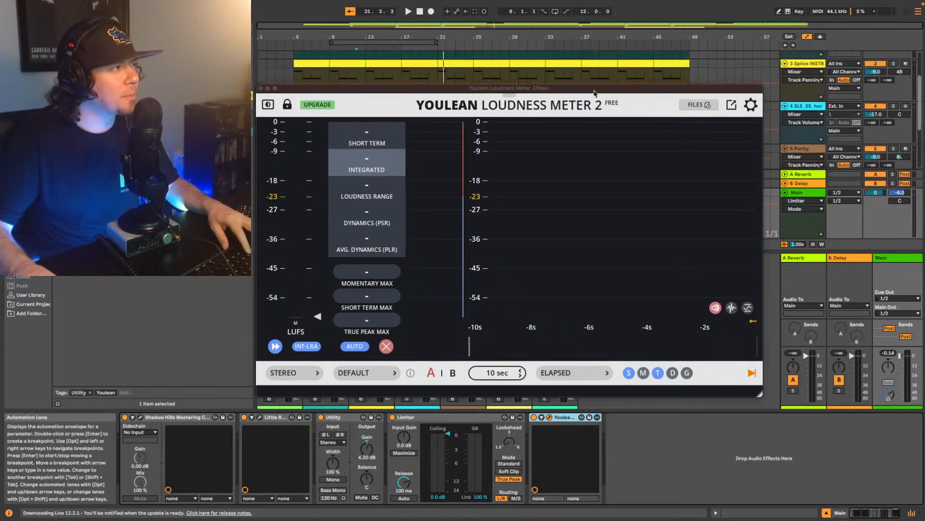
{"action": "left_click", "coordinate": [264, 87]}
- Play the whole beat from bar 5 and measure its loudness with Youlean Loudness Meter 2 on Main
{"action": "scroll", "coordinate": [674, 92], "scroll_direction": "up", "scroll_amount": 1}
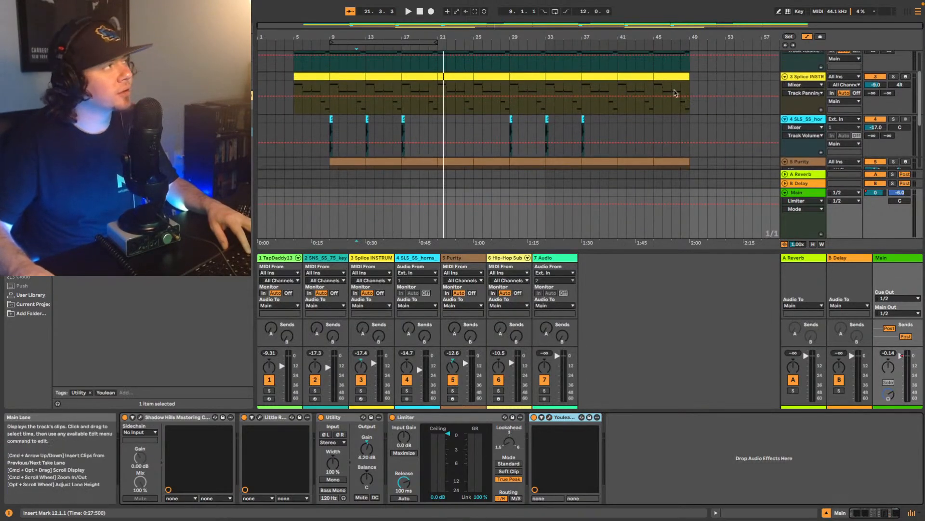
{"action": "scroll", "coordinate": [675, 93], "scroll_direction": "up", "scroll_amount": 3}
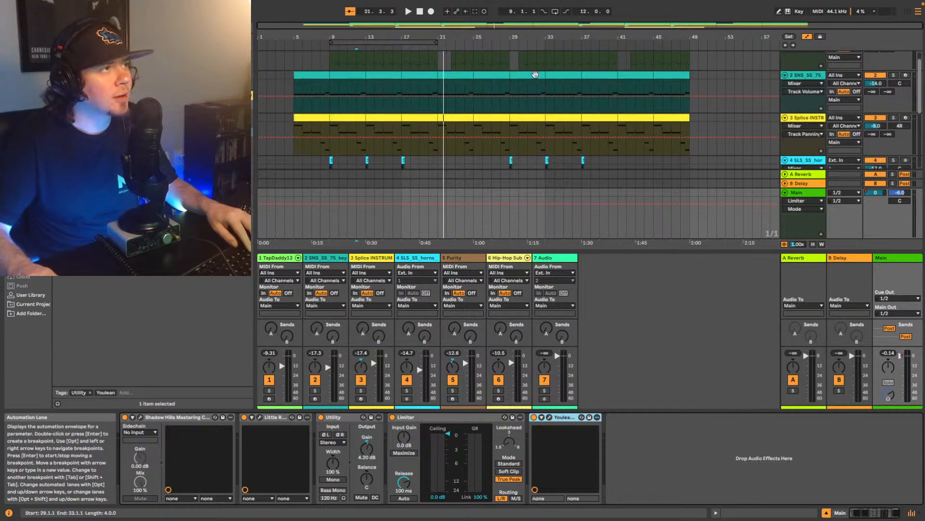
{"action": "left_click", "coordinate": [293, 110]}
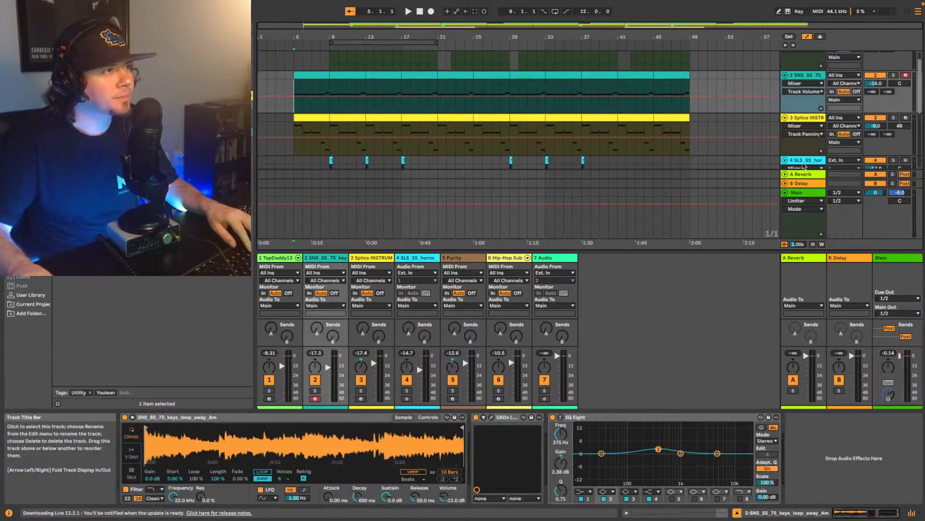
{"action": "key", "text": "space"}
{"action": "left_click", "coordinate": [800, 192]}
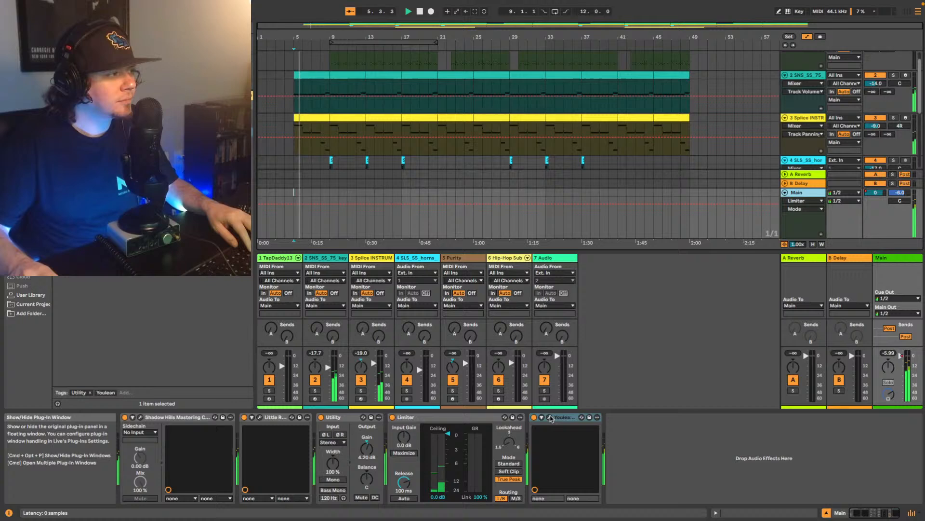
{"action": "left_click", "coordinate": [550, 418]}
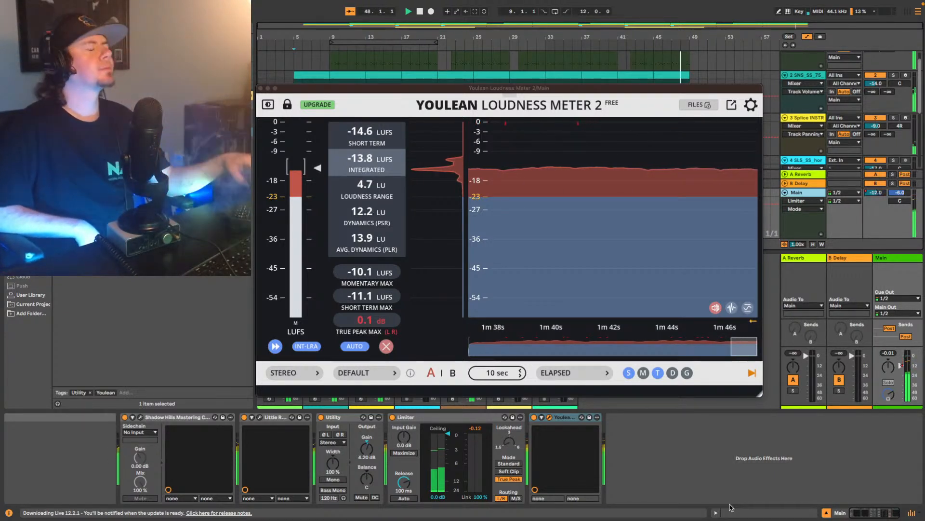
{"action": "left_click", "coordinate": [262, 88]}
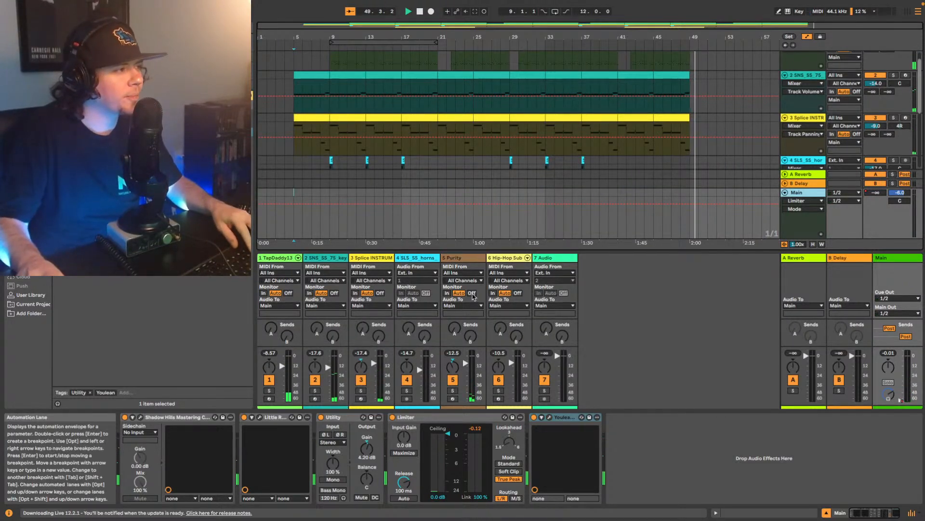
{"action": "left_click", "coordinate": [550, 417]}
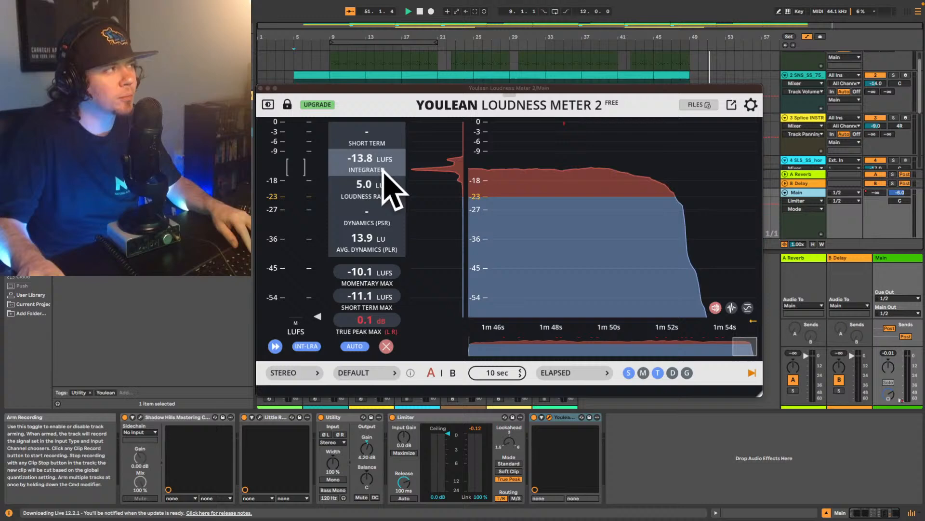
{"action": "left_click", "coordinate": [260, 89]}
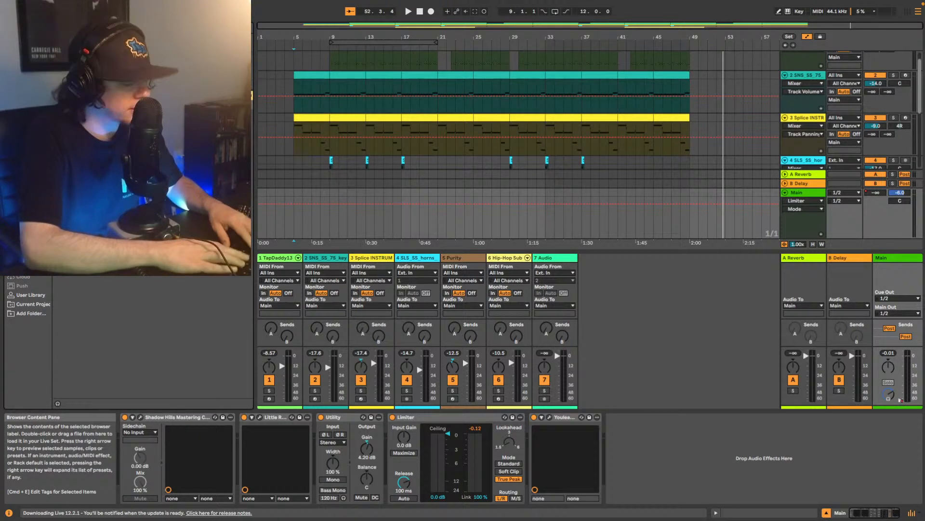
- Insert Ozone 9 Elements between the Limiter and Youlean Loudness Meter on Main and show its Maximizer module
{"action": "left_click_drag", "start_coordinate": [121, 122], "coordinate": [537, 470]}
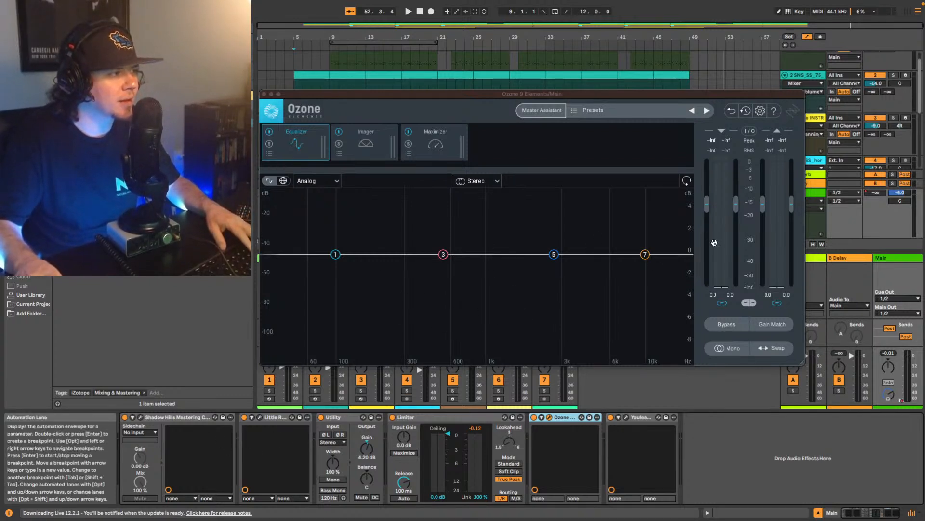
{"action": "left_click", "coordinate": [435, 142]}
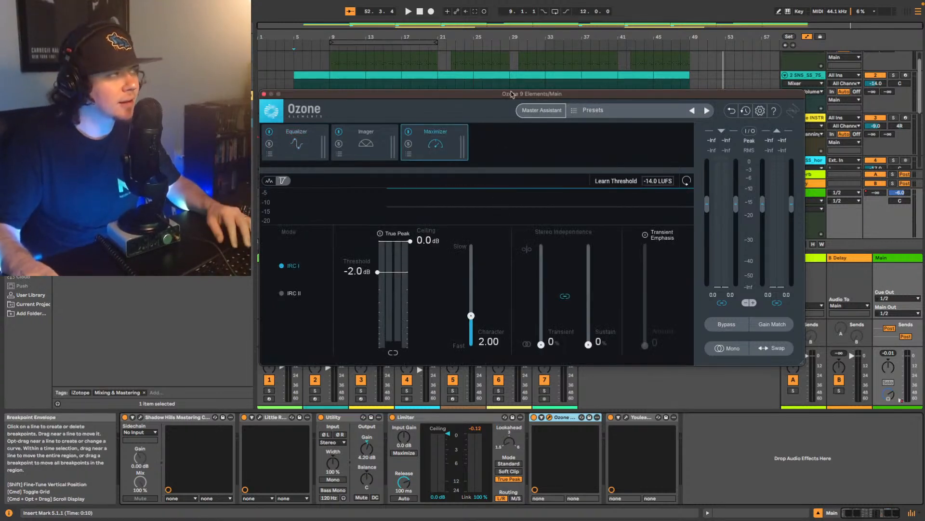
{"action": "left_click_drag", "start_coordinate": [429, 95], "coordinate": [431, 165]}
- Run Ozone's Master Assistant with High intensity and Streaming destination on playback from bar 13, and accept its suggestion
{"action": "scroll", "coordinate": [417, 124], "scroll_direction": "down", "scroll_amount": 3}
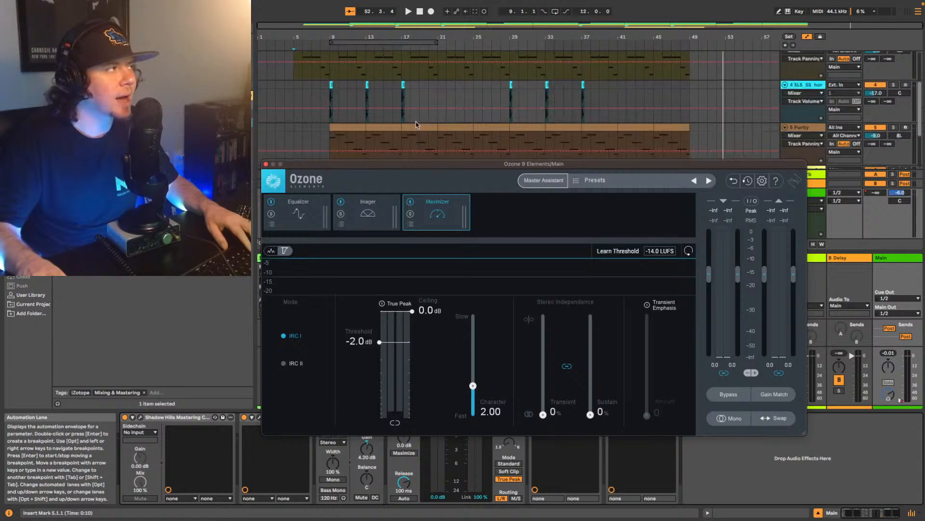
{"action": "scroll", "coordinate": [417, 124], "scroll_direction": "down", "scroll_amount": 3}
{"action": "left_click", "coordinate": [365, 141]}
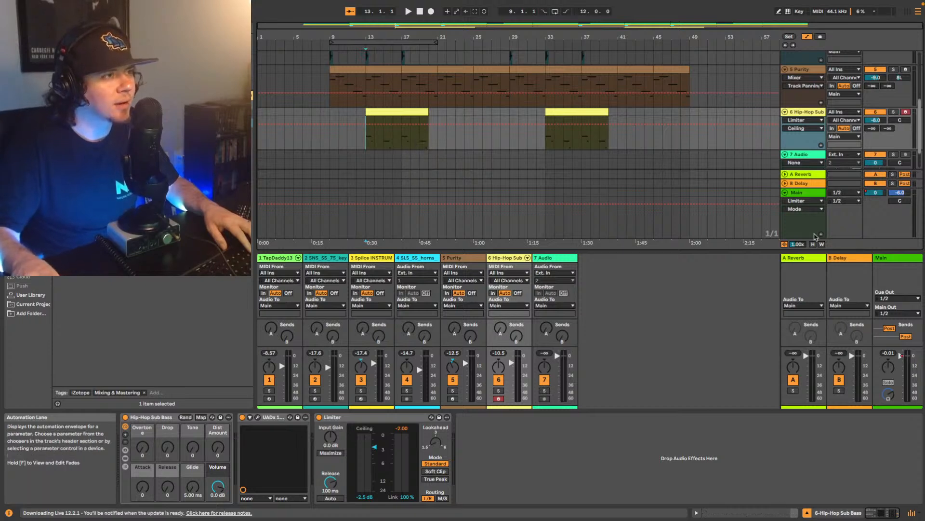
{"action": "left_click", "coordinate": [888, 260]}
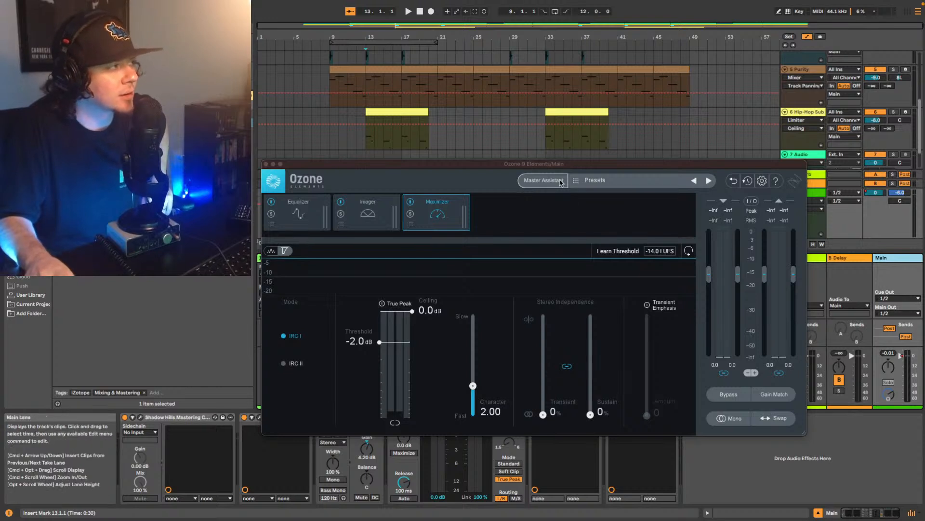
{"action": "left_click", "coordinate": [556, 182]}
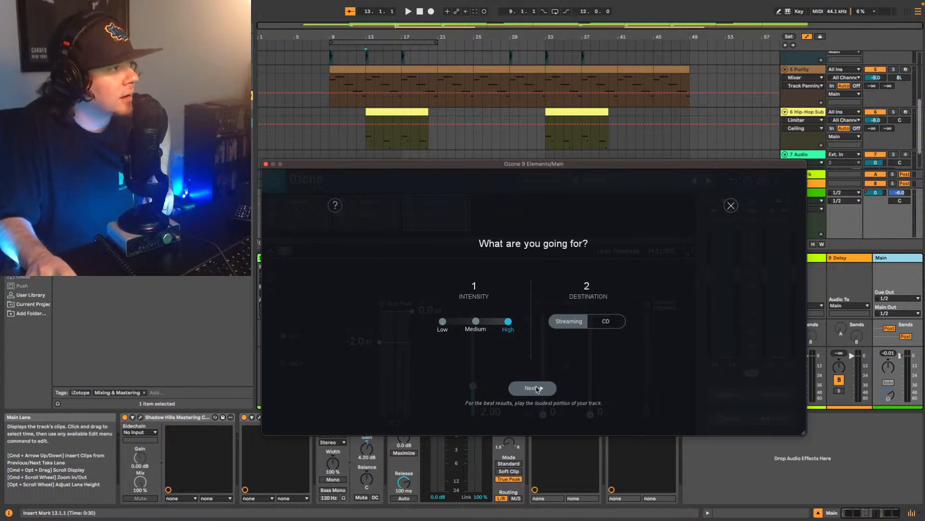
{"action": "left_click", "coordinate": [538, 389]}
{"action": "key", "text": "space"}
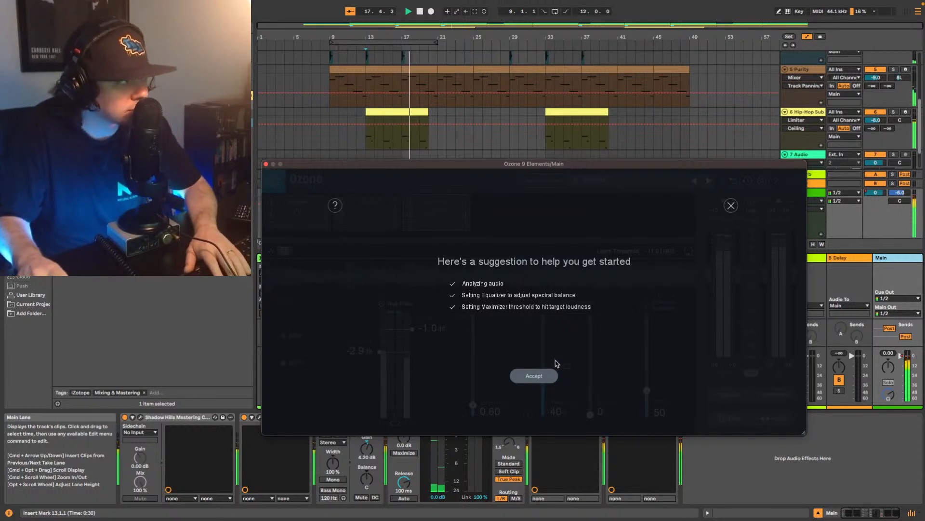
{"action": "left_click", "coordinate": [534, 375]}
- Show Ozone's Equalizer module, replay the beat from bar 13 and bypass the Equalizer
{"action": "left_click", "coordinate": [297, 207]}
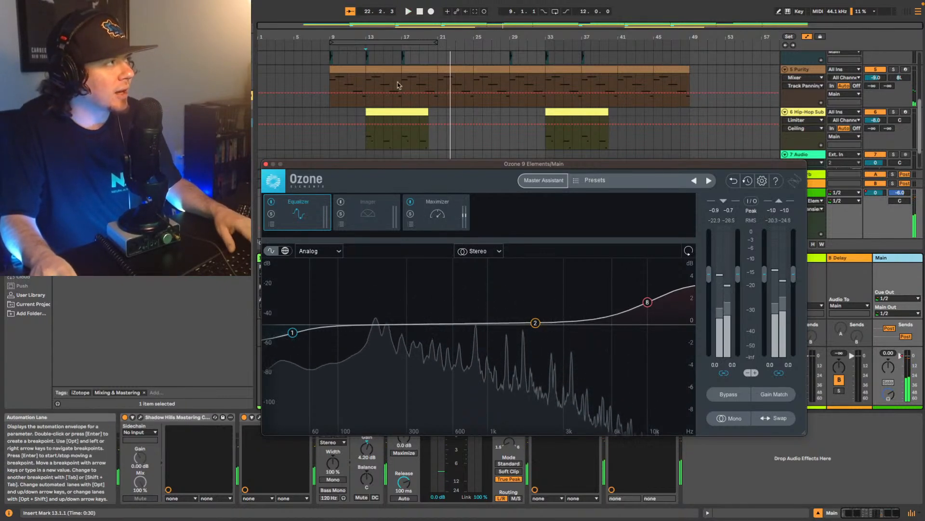
{"action": "left_click", "coordinate": [366, 144]}
{"action": "key", "text": "space"}
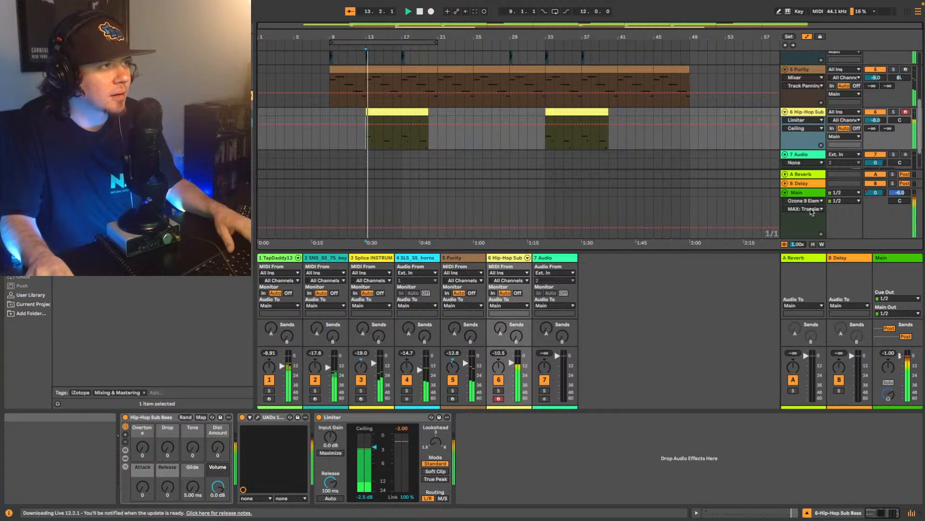
{"action": "left_click", "coordinate": [807, 193]}
{"action": "left_click", "coordinate": [270, 203]}
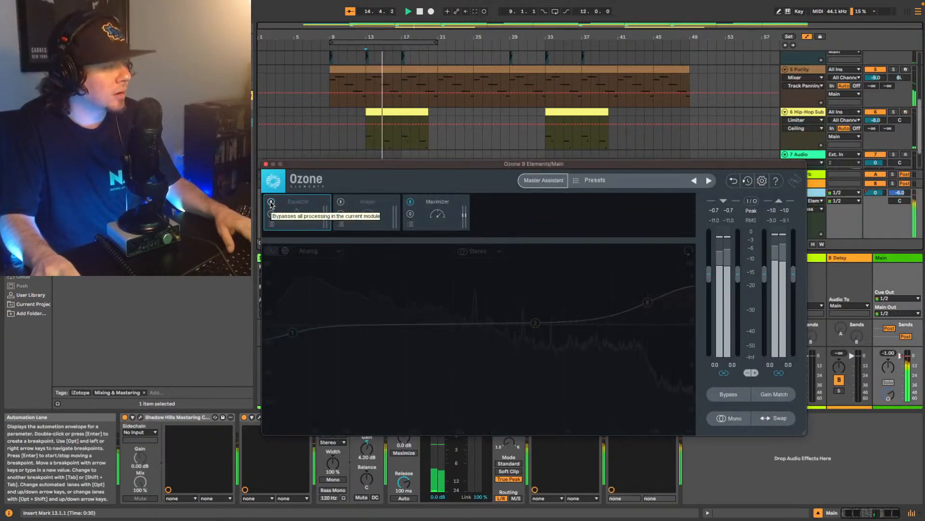
- Re-enable Ozone's Equalizer, reduce the high shelf to 0.5 dB at 10240 Hz, and set the mid bell to 1.0 dB at 1610 Hz
{"action": "left_click", "coordinate": [271, 203]}
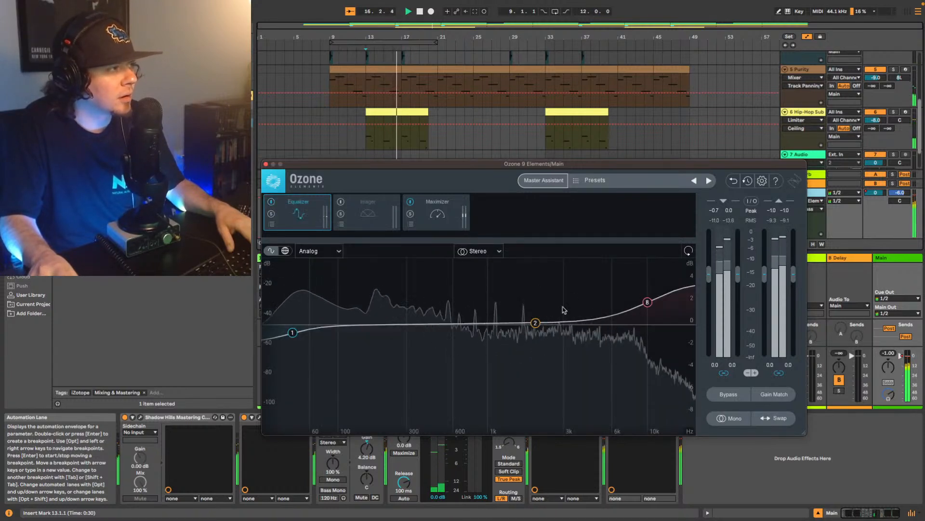
{"action": "left_click", "coordinate": [647, 302]}
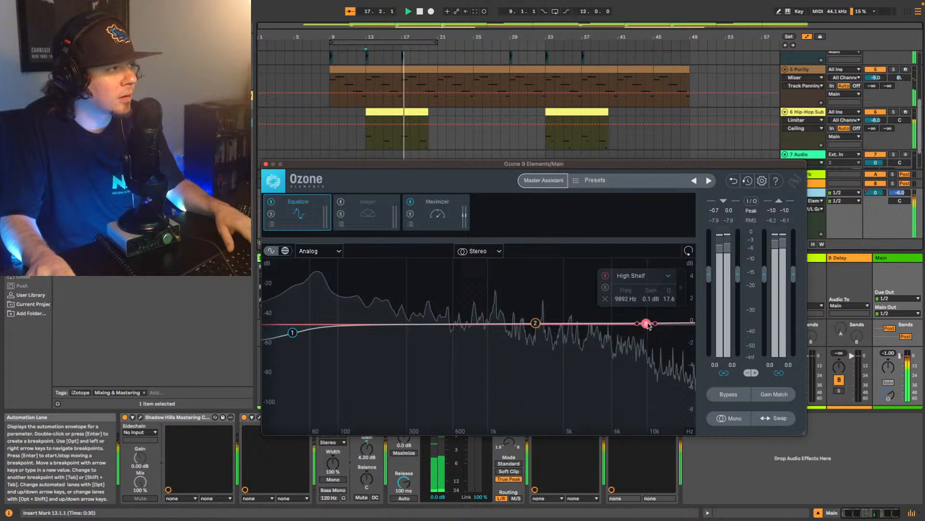
{"action": "left_click_drag", "start_coordinate": [649, 302], "coordinate": [650, 321]}
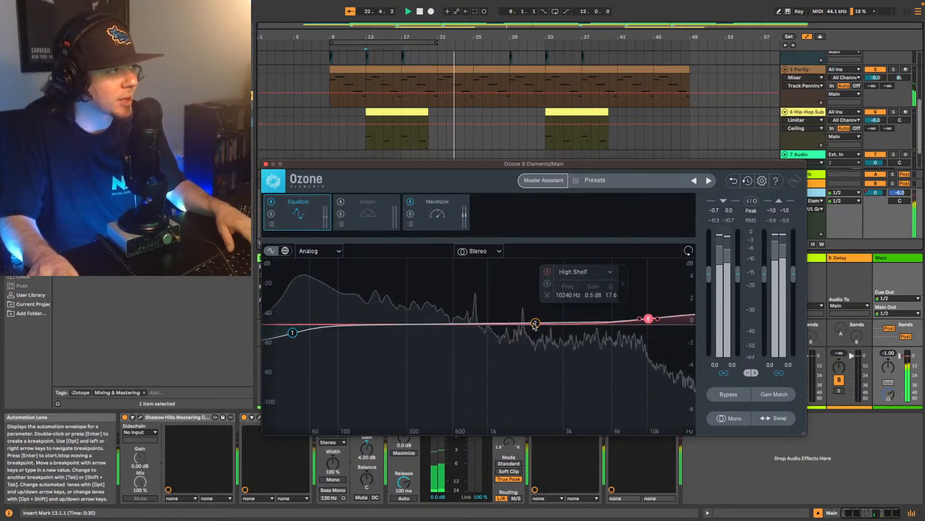
{"action": "mouse_move", "coordinate": [535, 323]}
{"action": "left_mouse_down"}
{"action": "mouse_move", "coordinate": [460, 267]}
{"action": "mouse_move", "coordinate": [457, 279]}
{"action": "mouse_move", "coordinate": [515, 296]}
{"action": "mouse_move", "coordinate": [521, 312]}
{"action": "mouse_move", "coordinate": [457, 295]}
{"action": "mouse_move", "coordinate": [453, 269]}
{"action": "mouse_move", "coordinate": [574, 289]}
{"action": "mouse_move", "coordinate": [519, 315]}
{"action": "left_mouse_up"}
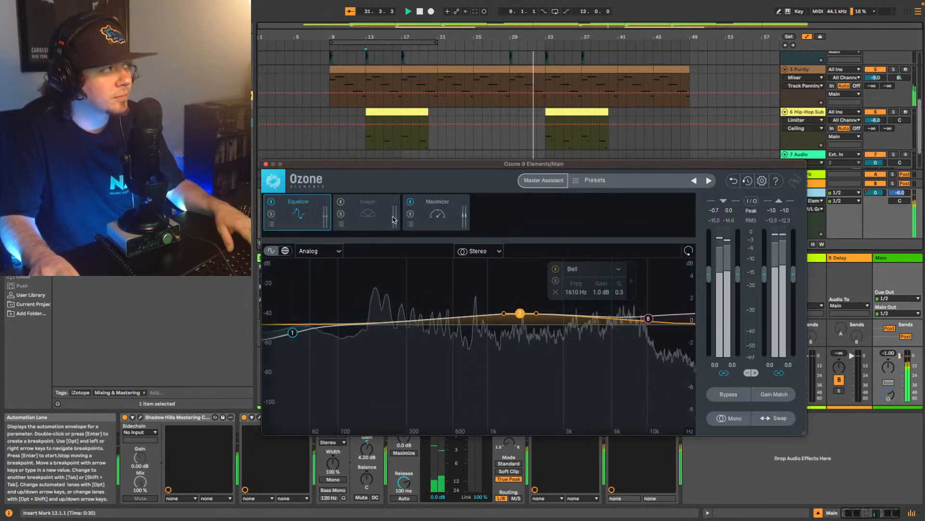
- In Ozone's Maximizer, set the ceiling to 0.0 dB and the threshold to -3.3 dB while replaying the beat from bar 13
{"action": "left_click", "coordinate": [436, 215]}
{"action": "key", "text": "space"}
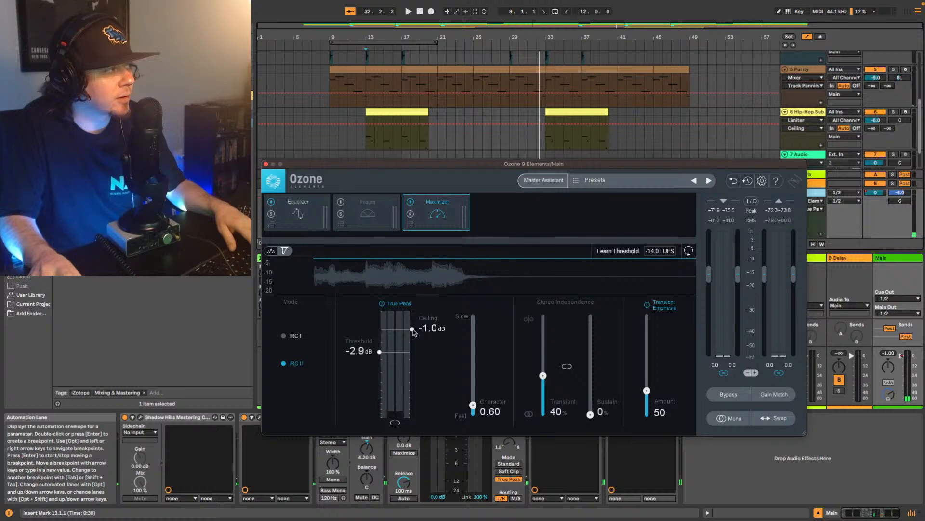
{"action": "key", "text": "space"}
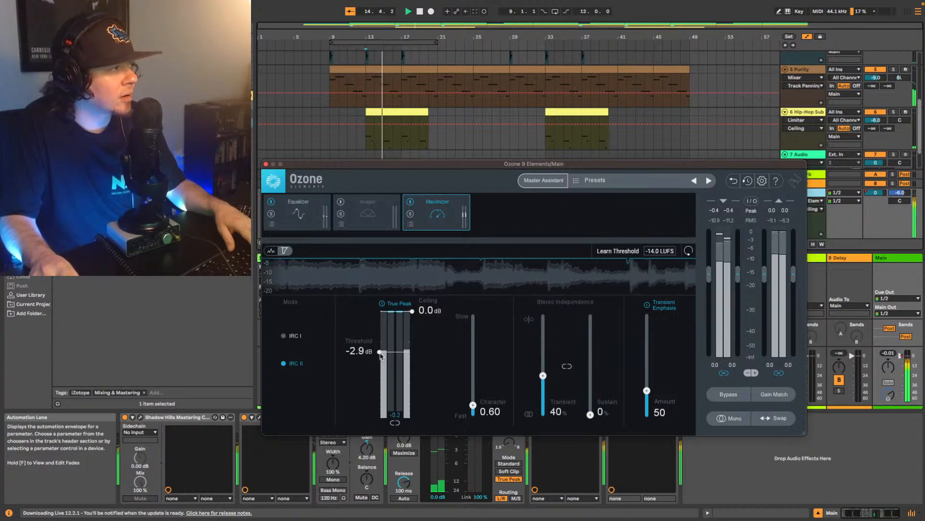
{"action": "left_click_drag", "start_coordinate": [380, 352], "coordinate": [380, 356]}
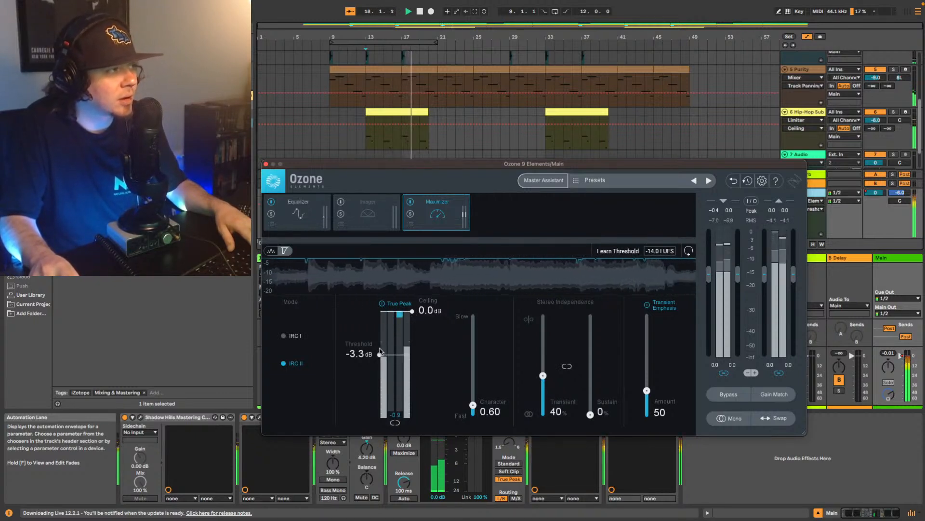
{"action": "key", "text": "space"}
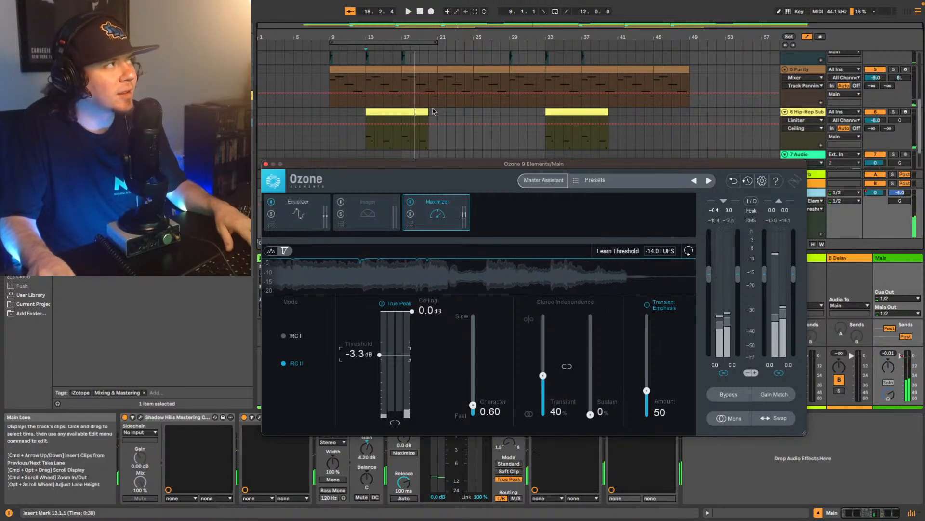
- Show Youlean Loudness Meter 2 from the Main track and start playback at bar 5 to measure the loudness of the adjusted master
{"action": "scroll", "coordinate": [402, 114], "scroll_direction": "up", "scroll_amount": 2}
{"action": "scroll", "coordinate": [401, 114], "scroll_direction": "up", "scroll_amount": 2}
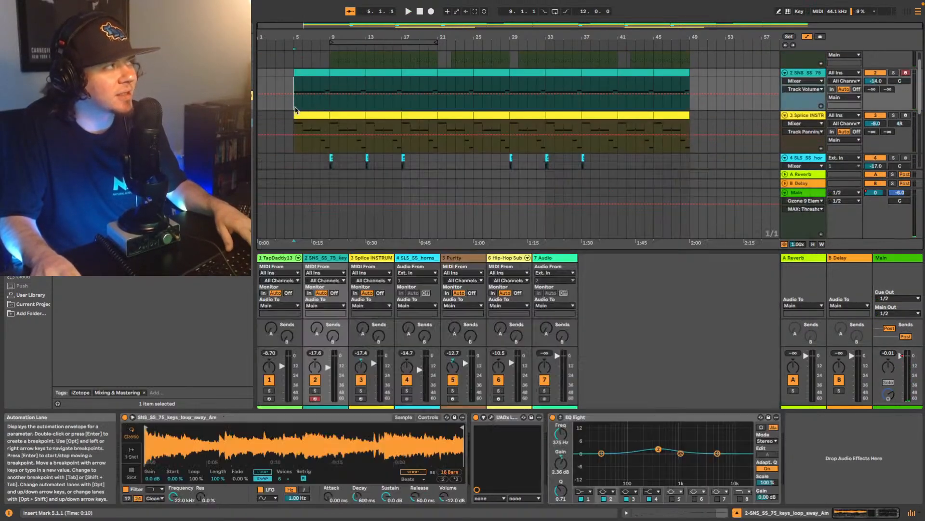
{"action": "left_click", "coordinate": [384, 112]}
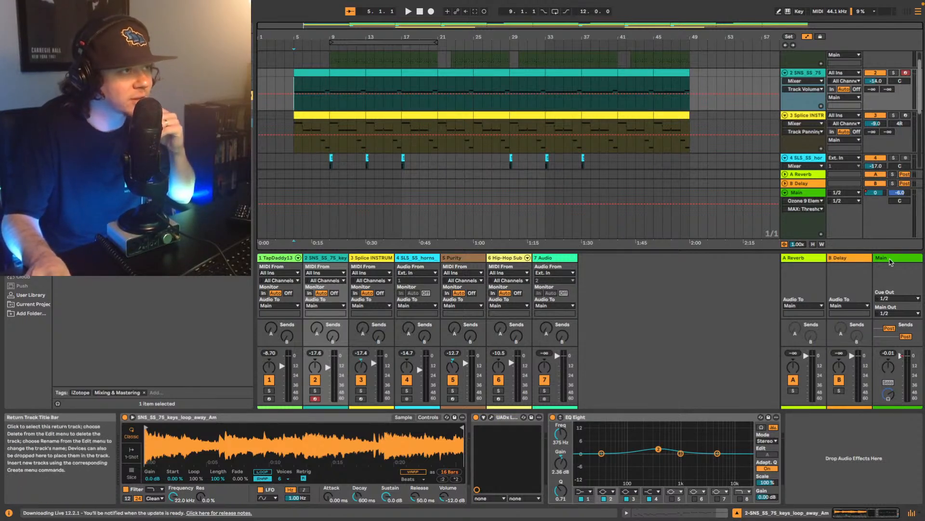
{"action": "left_click", "coordinate": [891, 260]}
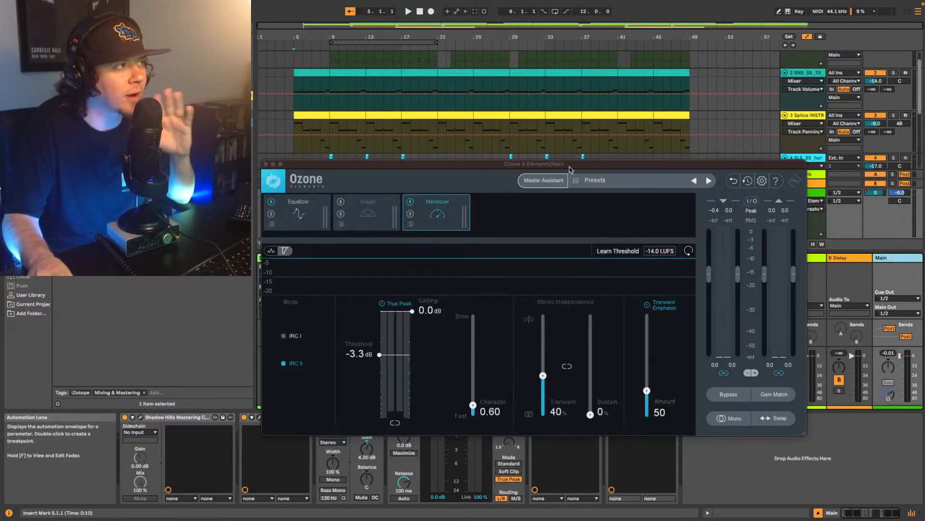
{"action": "left_click_drag", "start_coordinate": [572, 169], "coordinate": [575, 59]}
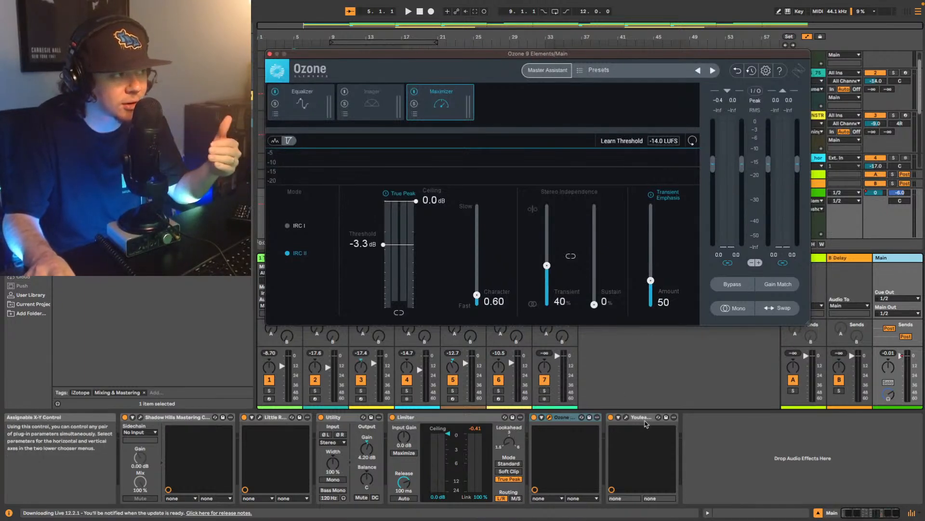
{"action": "left_click", "coordinate": [626, 417]}
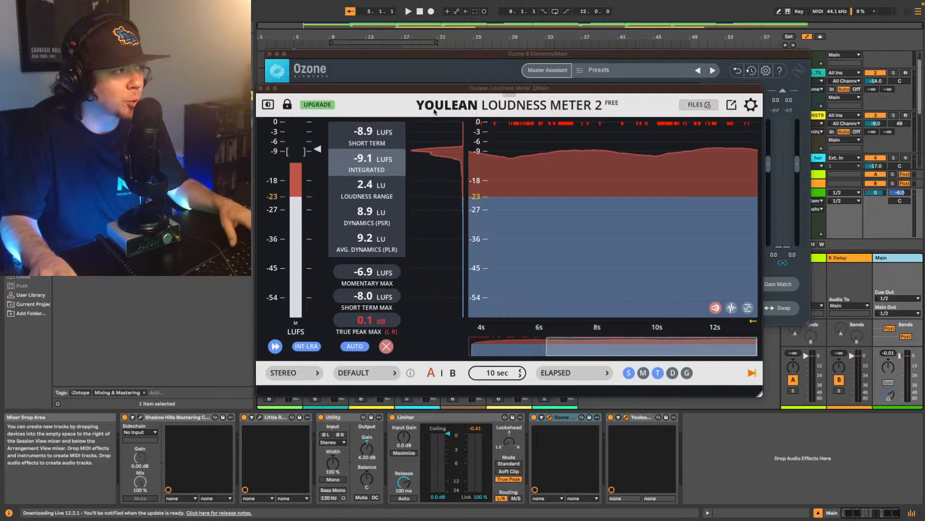
{"action": "key", "text": "space"}
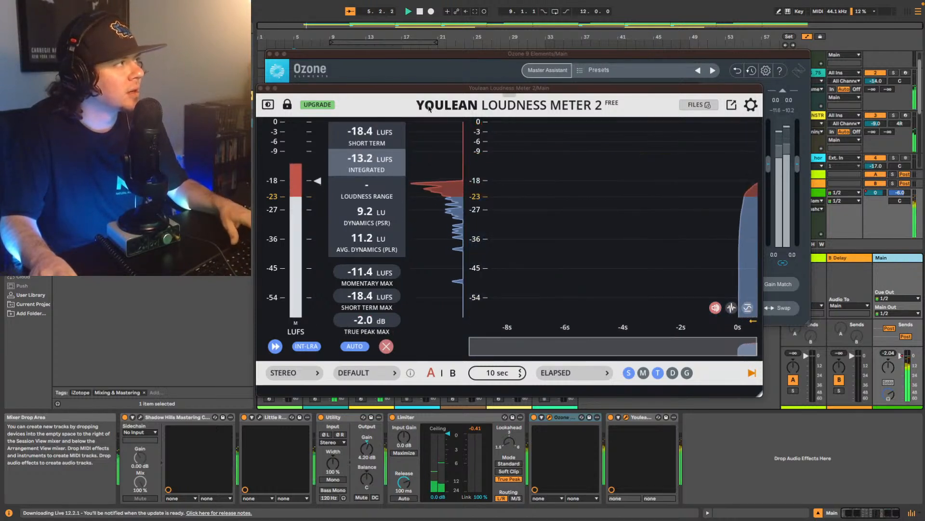
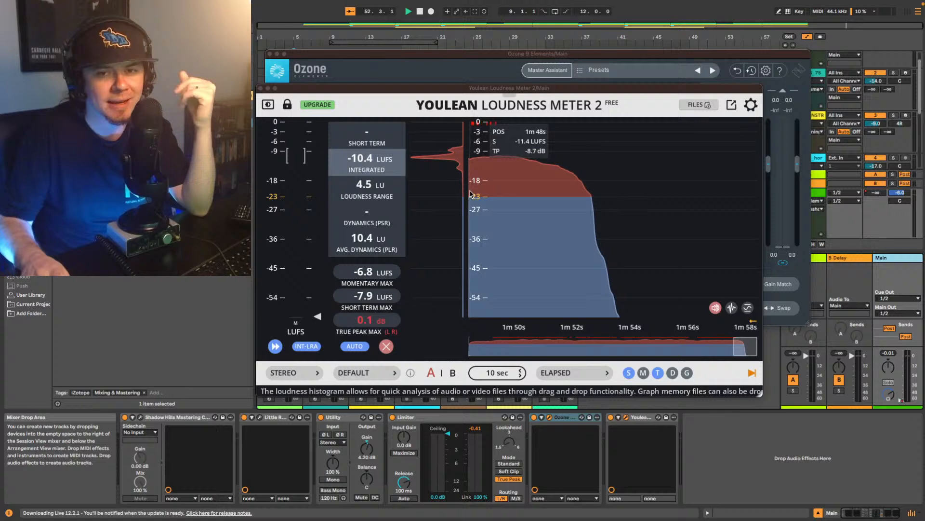
- Close the Youlean Loudness Meter 2 and Ozone windows and hide the mixer beneath the arrangement
{"action": "left_click", "coordinate": [261, 89]}
{"action": "left_click", "coordinate": [270, 54]}
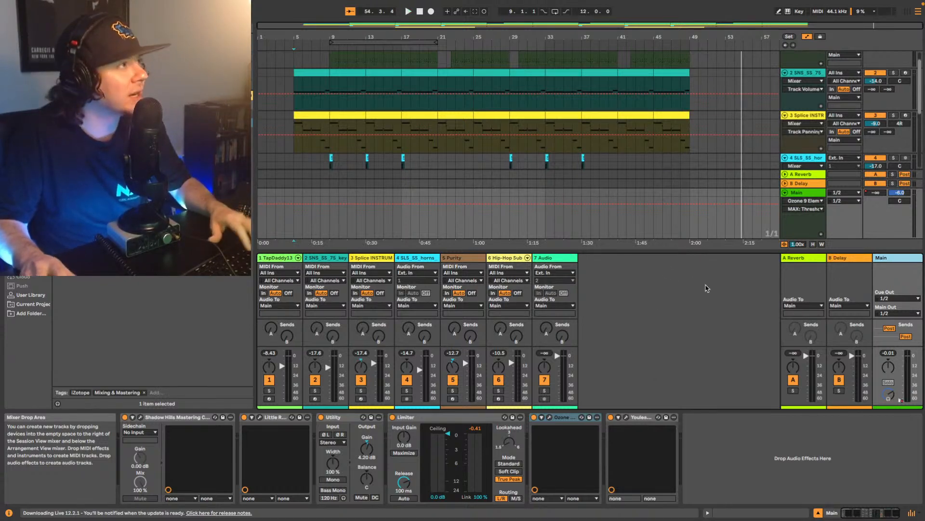
{"action": "scroll", "coordinate": [638, 105], "scroll_direction": "up", "scroll_amount": 1}
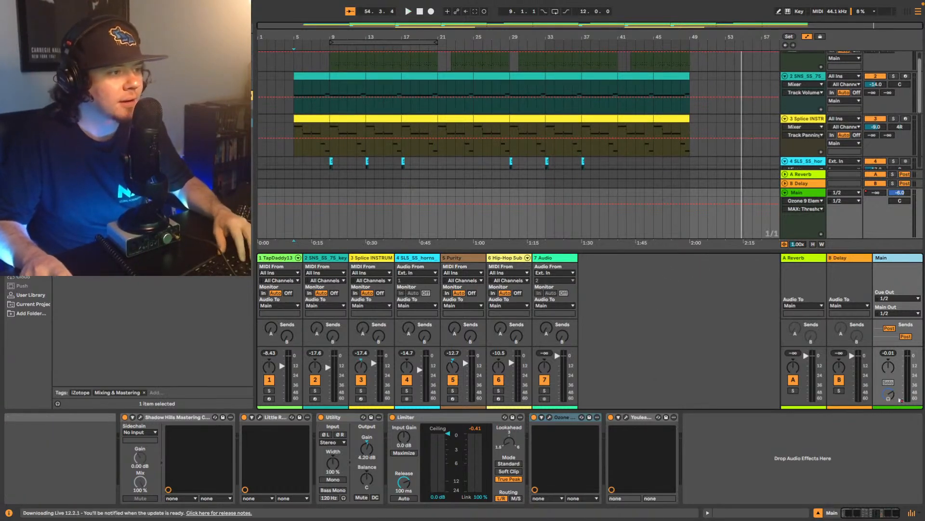
{"action": "left_click", "coordinate": [912, 513]}
{"action": "scroll", "coordinate": [664, 240], "scroll_direction": "up", "scroll_amount": 2}
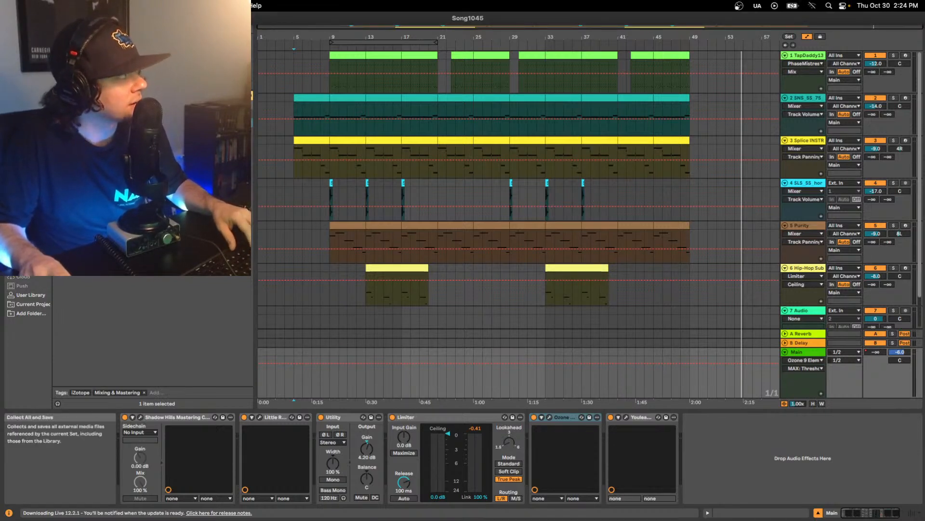
- Save the Live Set under the new name "Song1045 Mix V1" in the Song13 Project folder
{"action": "left_click", "coordinate": [72, 92]}
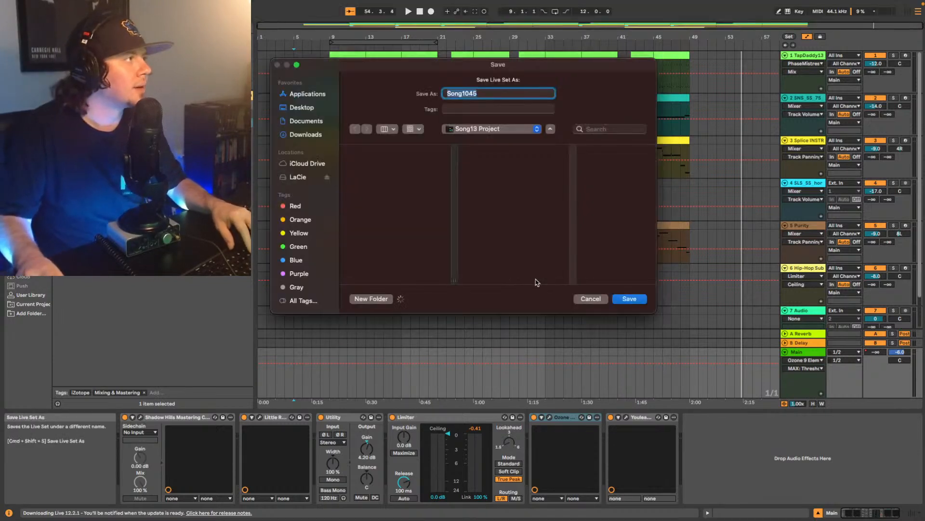
{"action": "key", "text": "Right"}
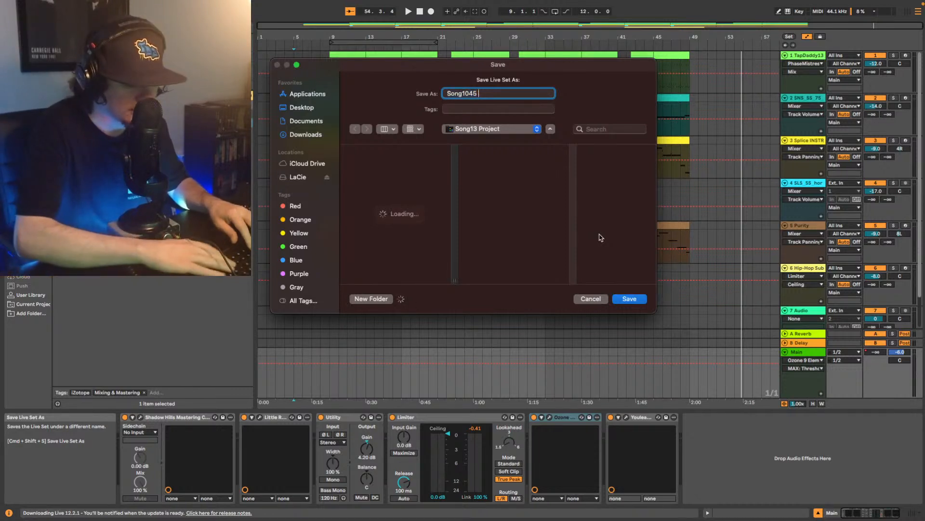
{"action": "type", "text": "Mix V1"}
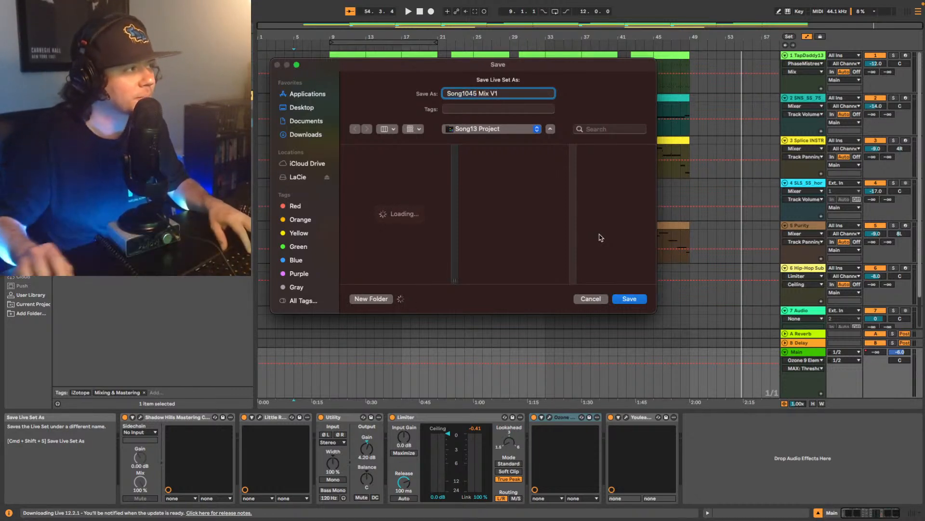
{"action": "left_click", "coordinate": [633, 301]}
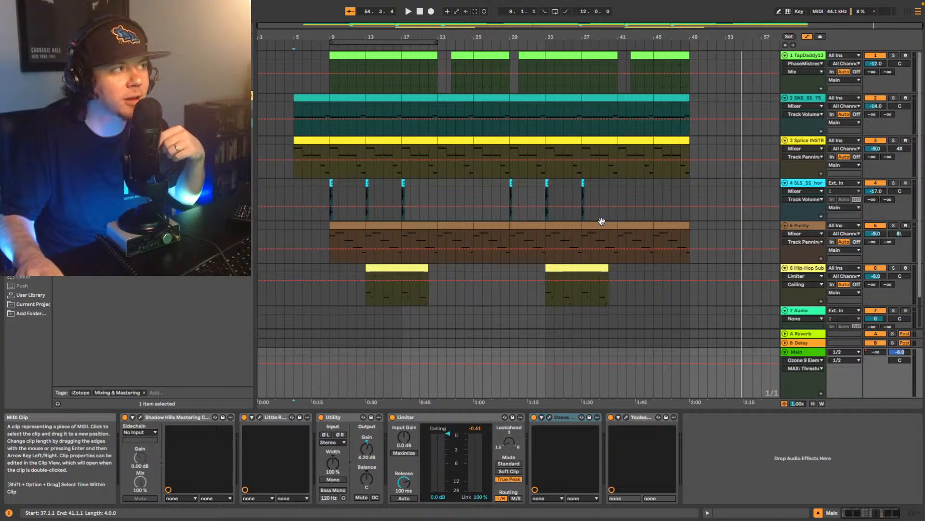
- Play the arrangement from bar 9, where the TapDaddy drum track begins
{"action": "scroll", "coordinate": [616, 168], "scroll_direction": "down", "scroll_amount": 3}
{"action": "scroll", "coordinate": [604, 175], "scroll_direction": "up", "scroll_amount": 3}
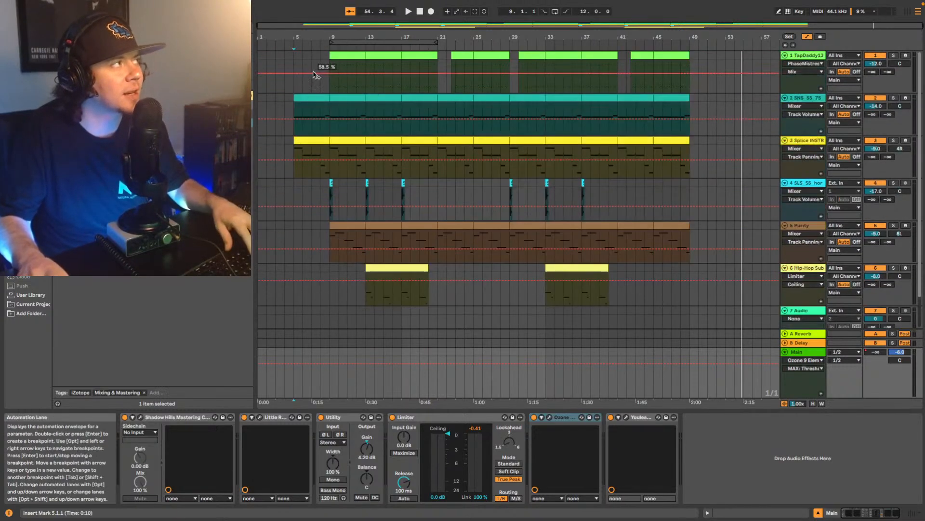
{"action": "left_click", "coordinate": [331, 91]}
{"action": "key", "text": "space"}
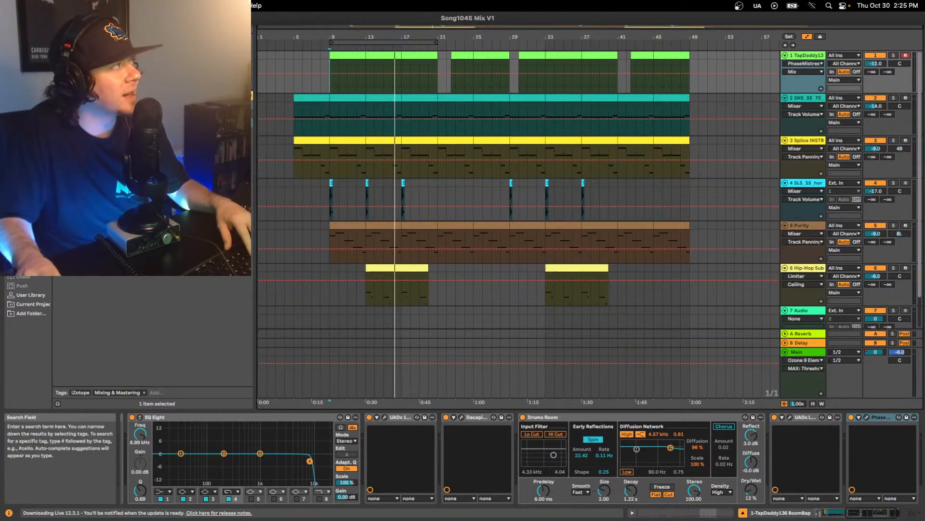
- Open the Live Set Song1040.als from the Song13 Project folder
{"action": "left_click", "coordinate": [26, 19]}
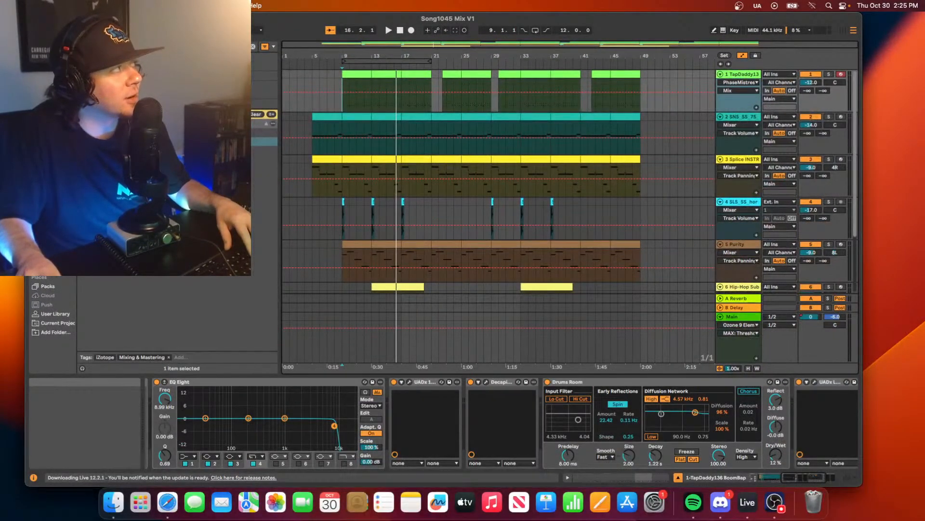
{"action": "mouse_move", "coordinate": [106, 41]}
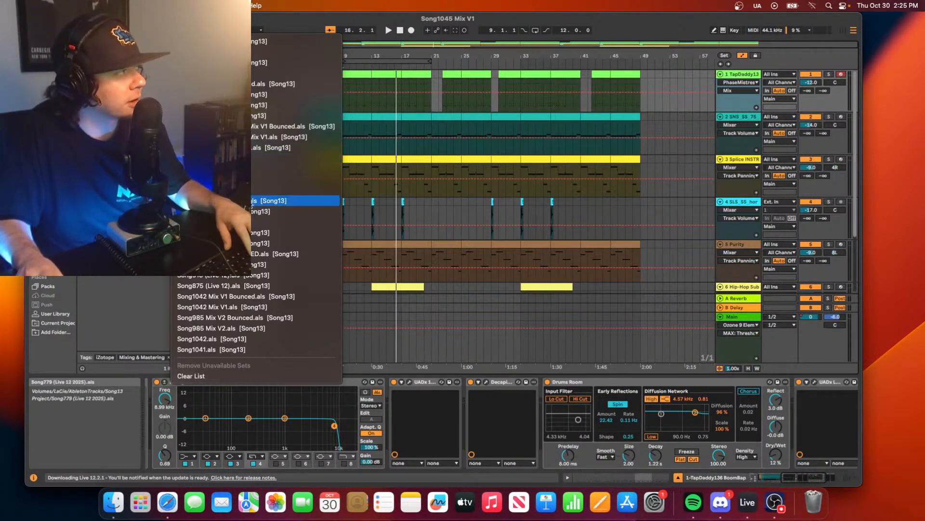
{"action": "left_click", "coordinate": [248, 94]}
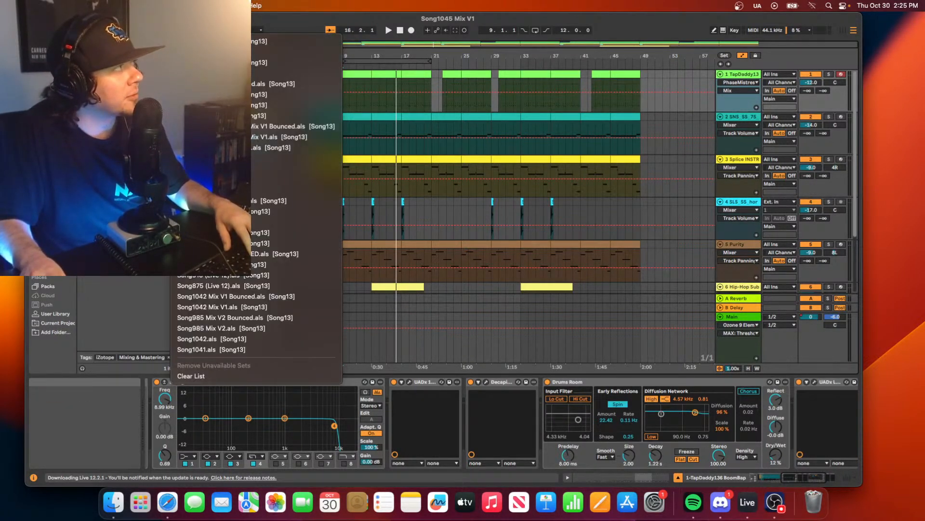
{"action": "mouse_move", "coordinate": [102, 41]}
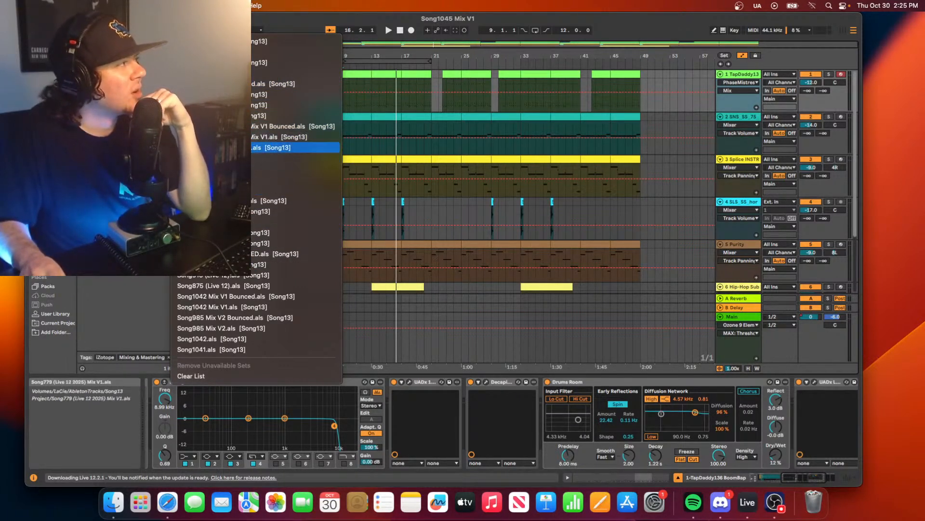
{"action": "left_click", "coordinate": [96, 30]}
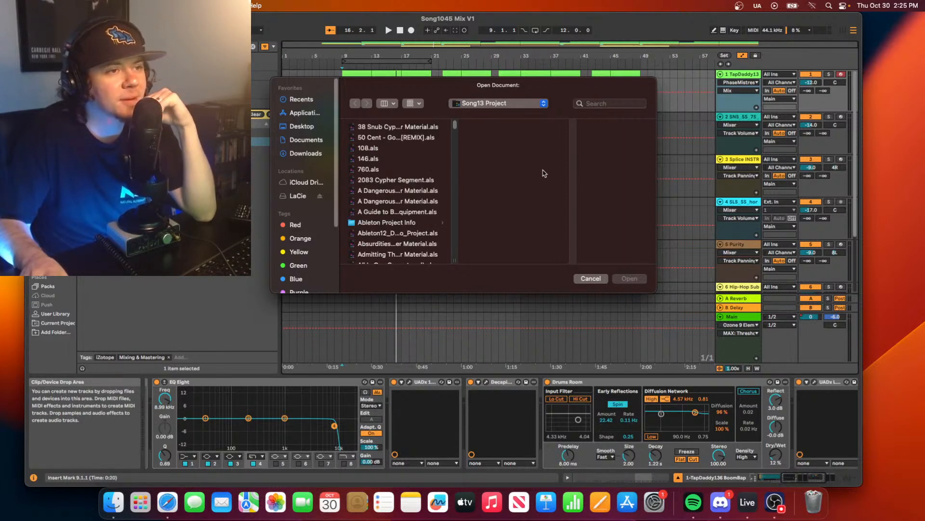
{"action": "scroll", "coordinate": [426, 199], "scroll_direction": "down", "scroll_amount": 10}
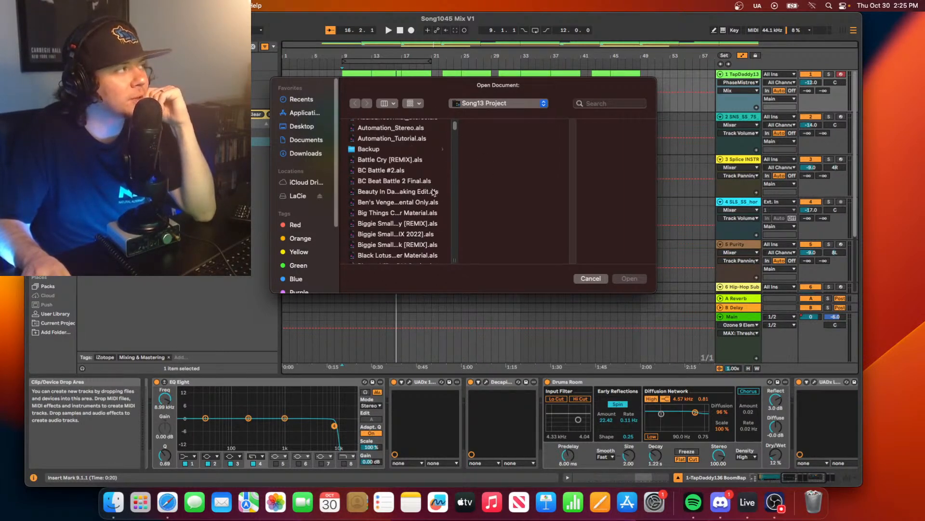
{"action": "scroll", "coordinate": [424, 198], "scroll_direction": "down", "scroll_amount": 15}
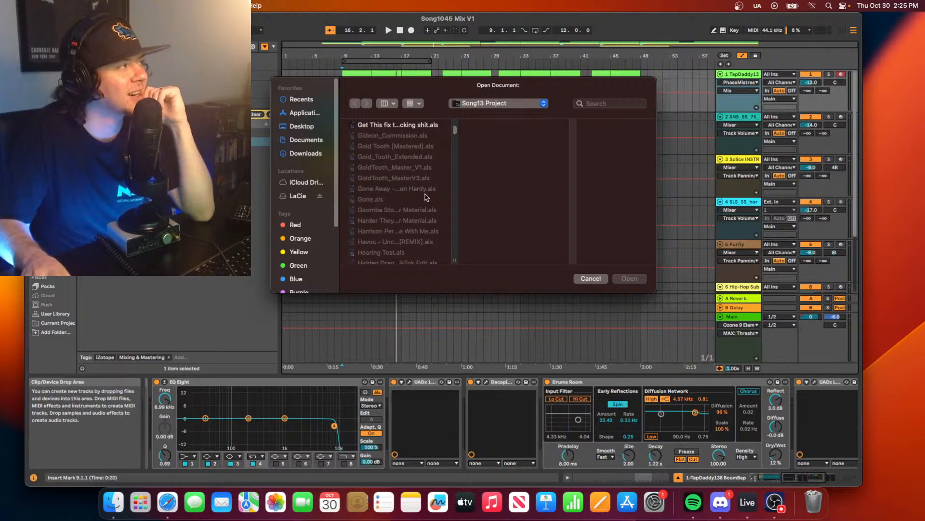
{"action": "left_click_drag", "start_coordinate": [454, 131], "coordinate": [453, 235]}
{"action": "scroll", "coordinate": [417, 230], "scroll_direction": "down", "scroll_amount": 5}
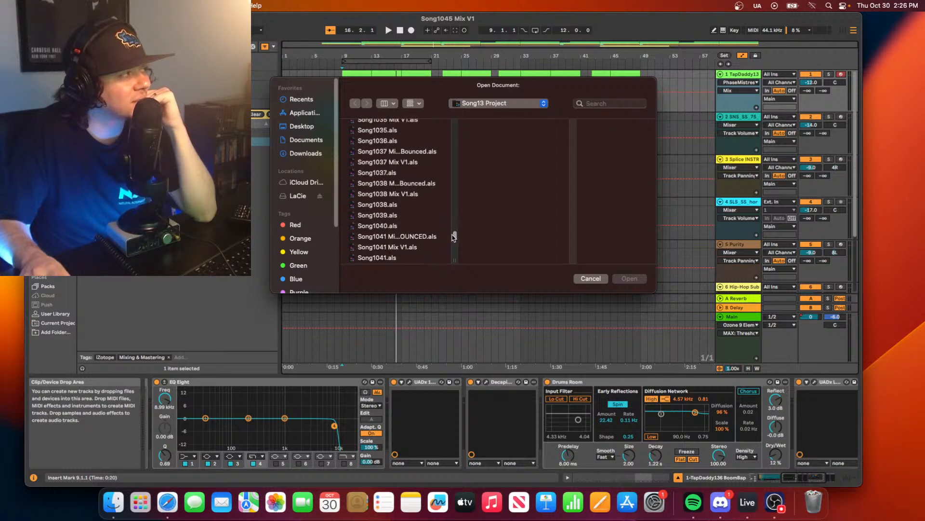
{"action": "scroll", "coordinate": [399, 202], "scroll_direction": "up", "scroll_amount": 1}
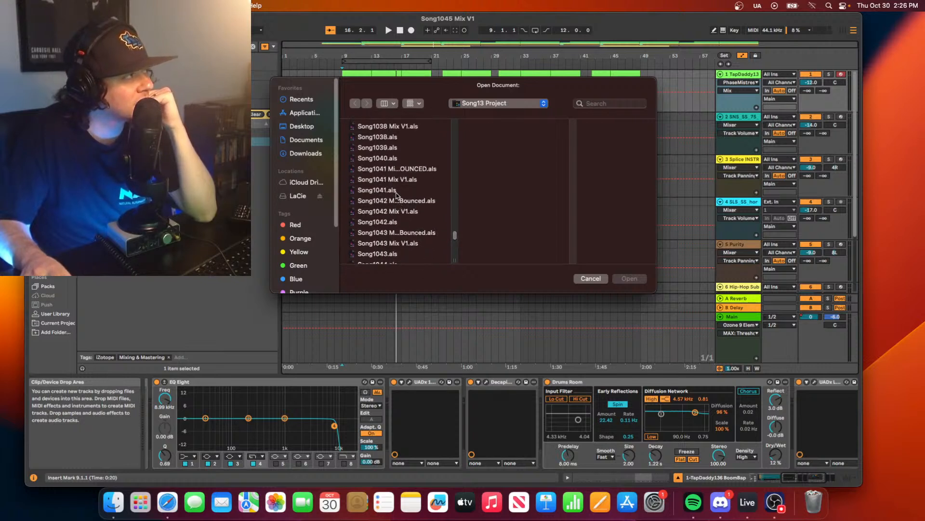
{"action": "left_click", "coordinate": [390, 166]}
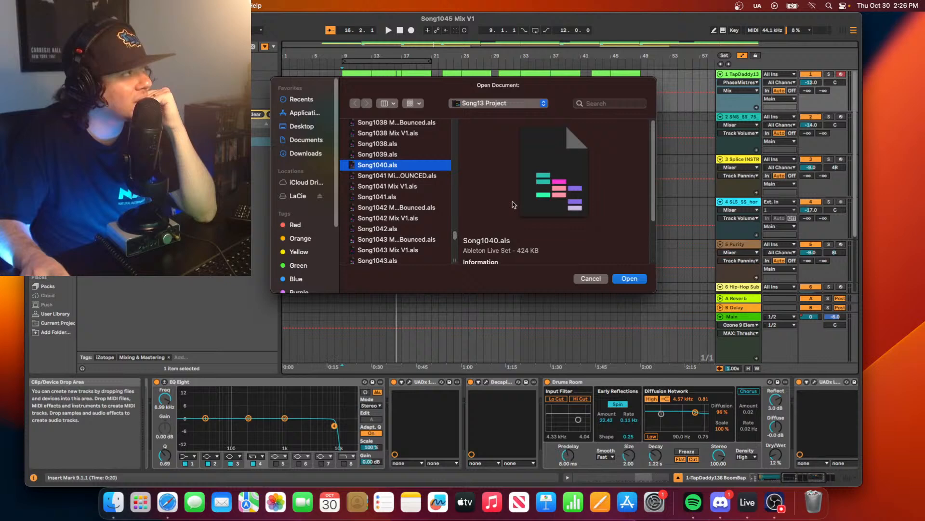
{"action": "left_click", "coordinate": [628, 279]}
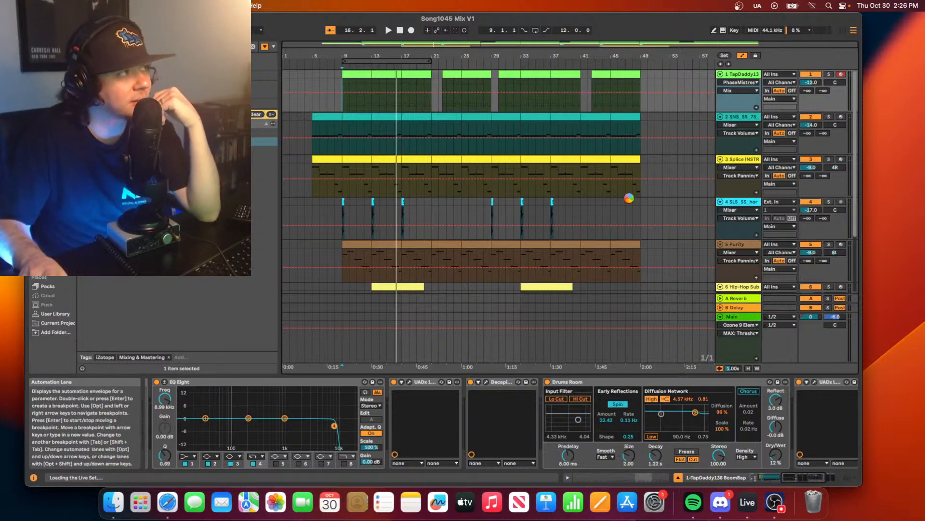
- Switch to Spotify and open TapDaddy's artist page from the credits of track 11, LFG
{"action": "left_click", "coordinate": [690, 496]}
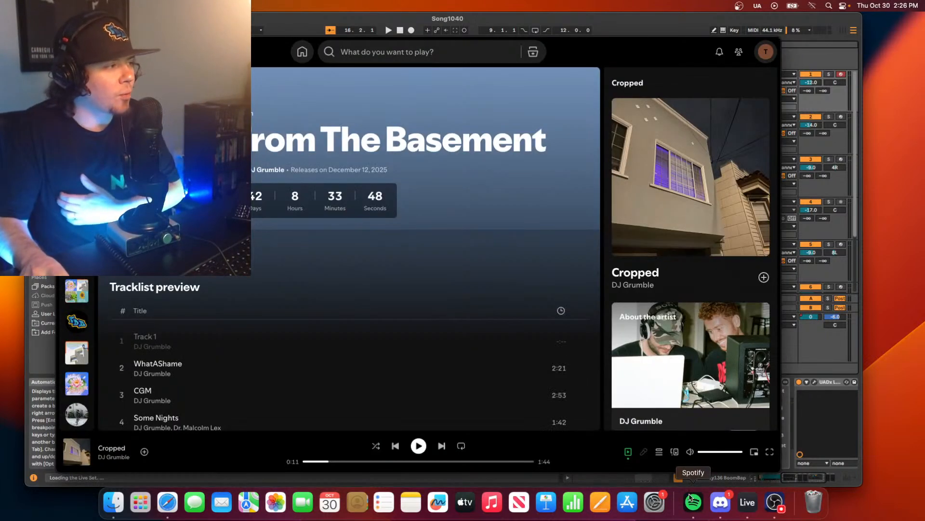
{"action": "scroll", "coordinate": [262, 414], "scroll_direction": "down", "scroll_amount": 5}
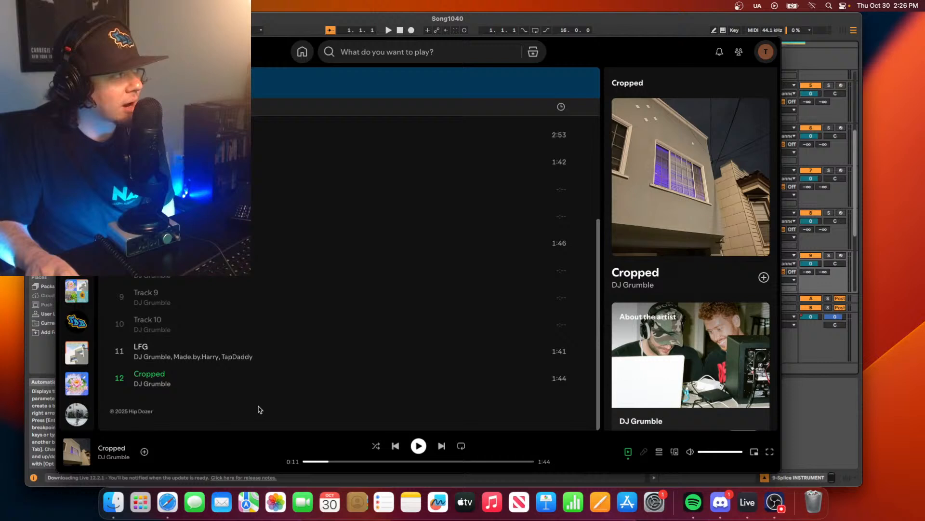
{"action": "left_click", "coordinate": [246, 357]}
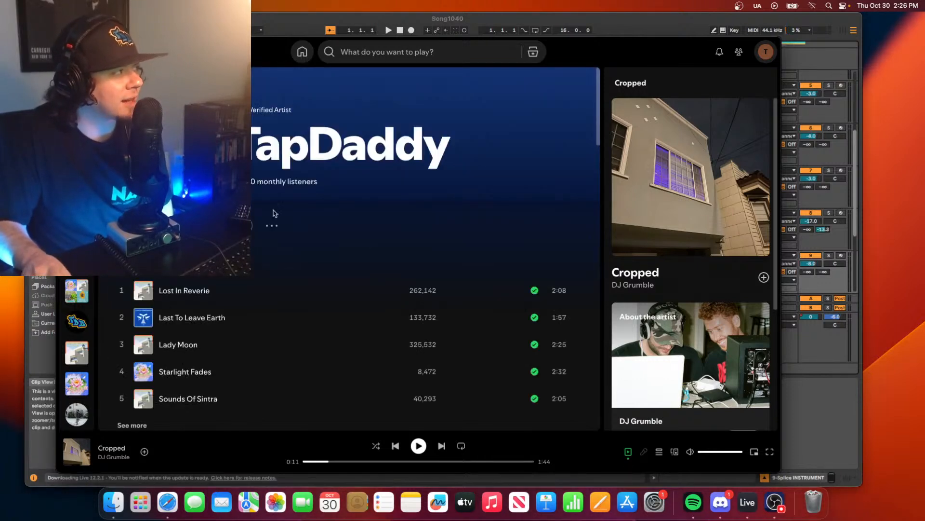
- Open the release "Thinking Of You" from the artist's discography
{"action": "scroll", "coordinate": [314, 314], "scroll_direction": "down", "scroll_amount": 3}
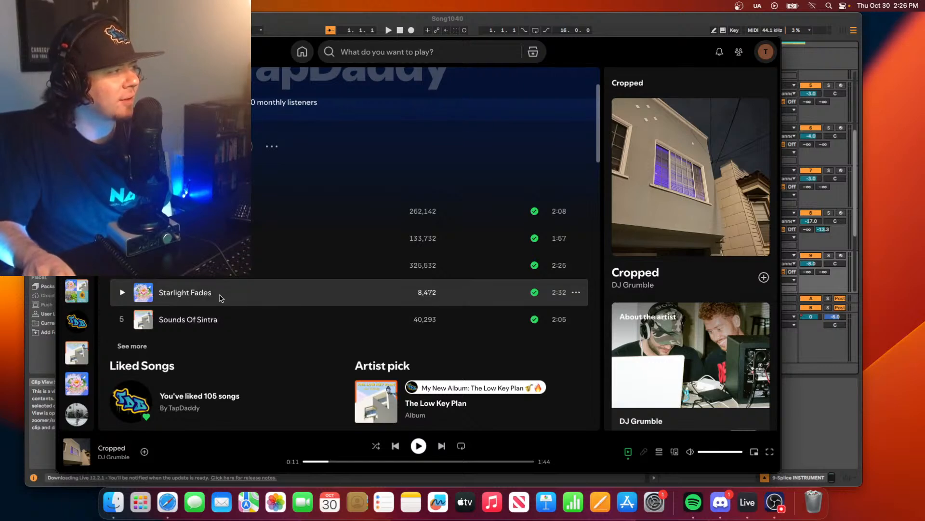
{"action": "scroll", "coordinate": [145, 327], "scroll_direction": "down", "scroll_amount": 6}
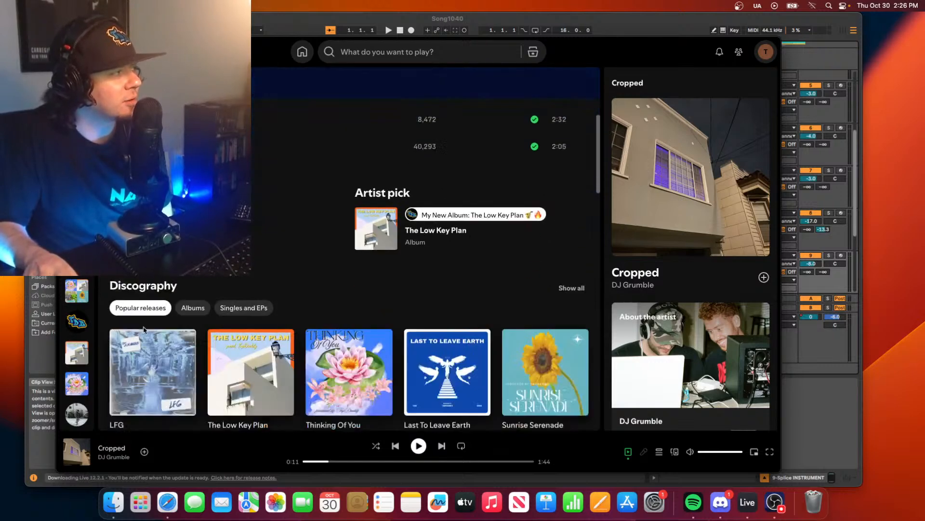
{"action": "scroll", "coordinate": [143, 330], "scroll_direction": "down", "scroll_amount": 4}
{"action": "left_click", "coordinate": [336, 318]}
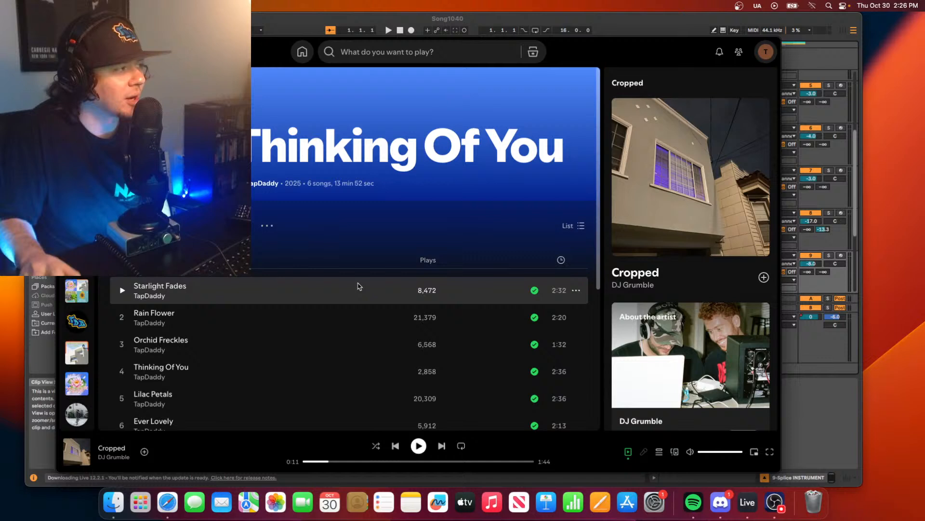
- Play the track "Starlight Fades" from "Thinking Of You" as a finished reference, pausing it near its end
{"action": "scroll", "coordinate": [358, 286], "scroll_direction": "down", "scroll_amount": 1}
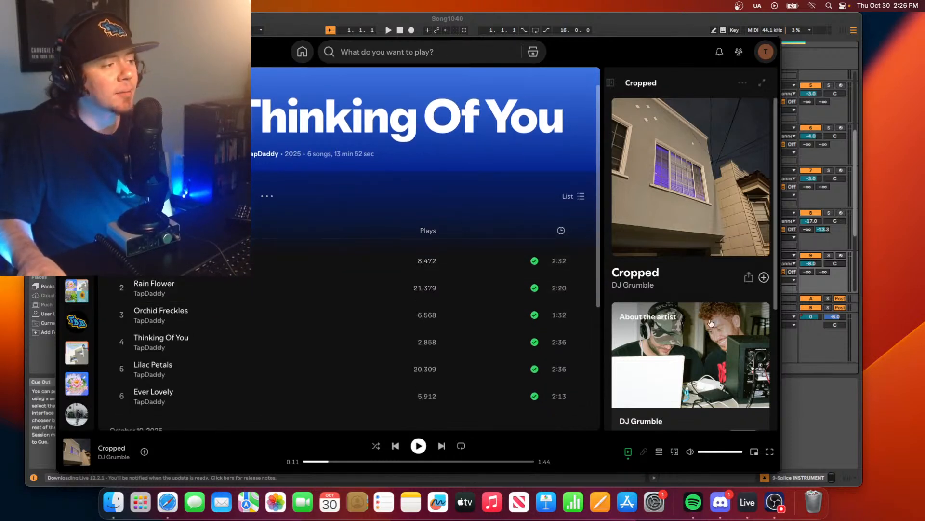
{"action": "scroll", "coordinate": [467, 187], "scroll_direction": "up", "scroll_amount": 1}
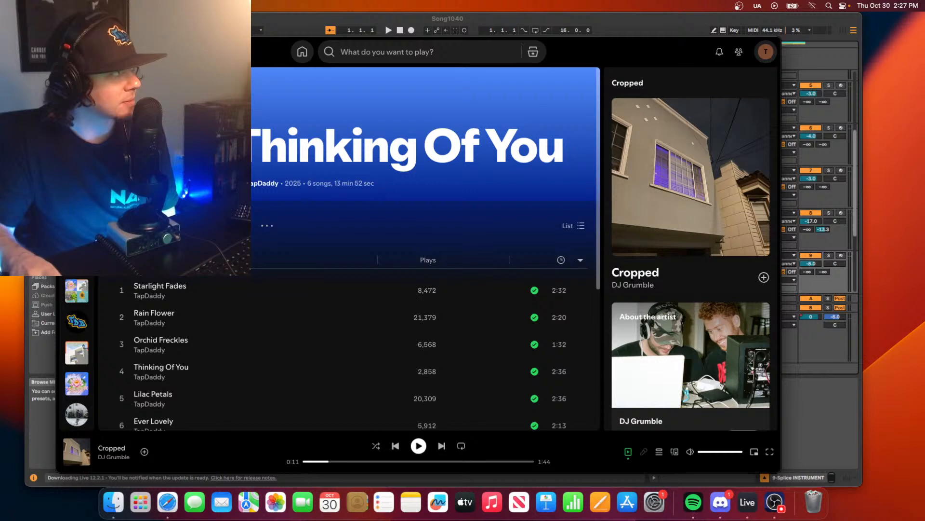
{"action": "left_click", "coordinate": [122, 291]}
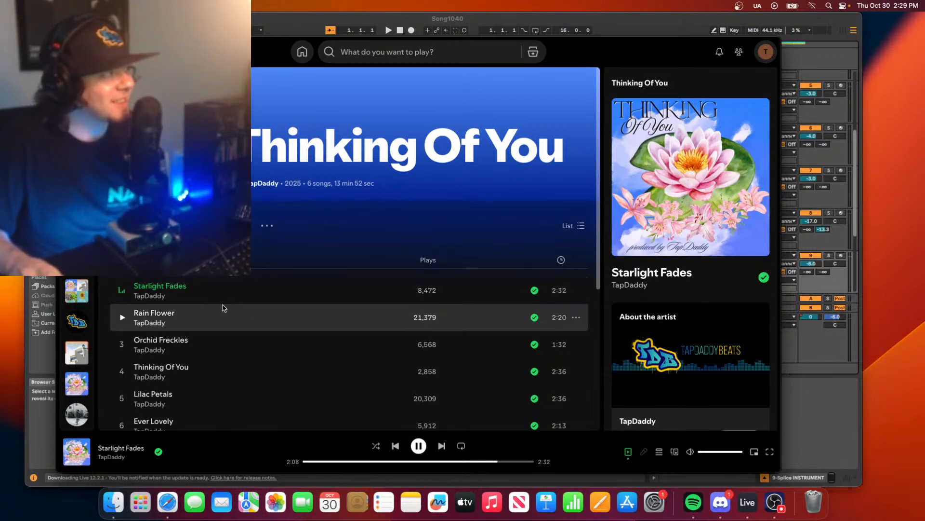
{"action": "scroll", "coordinate": [262, 374], "scroll_direction": "down", "scroll_amount": 3}
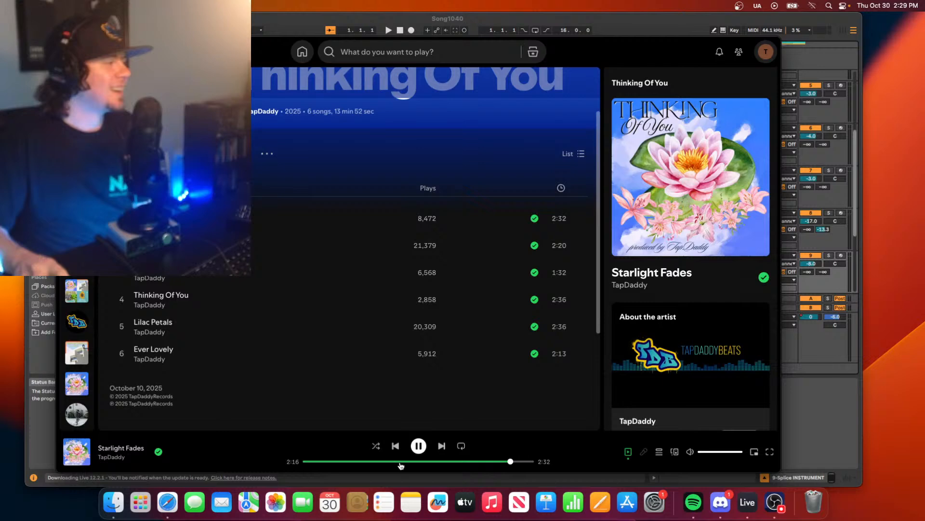
{"action": "left_click", "coordinate": [420, 446]}
- Switch back to Ableton Live and examine the whole Song1040 arrangement, from the drum tracks down to the empty audio tracks
{"action": "left_click", "coordinate": [826, 396]}
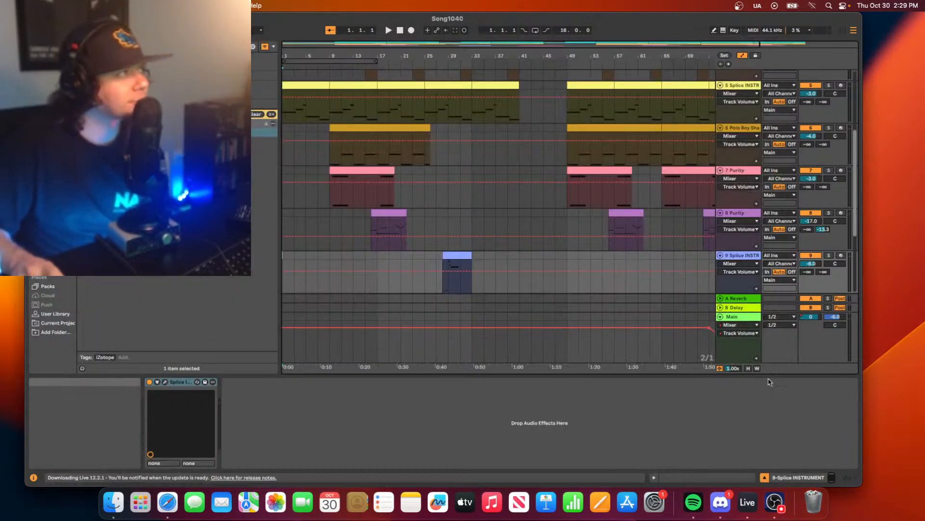
{"action": "scroll", "coordinate": [487, 181], "scroll_direction": "up", "scroll_amount": 5}
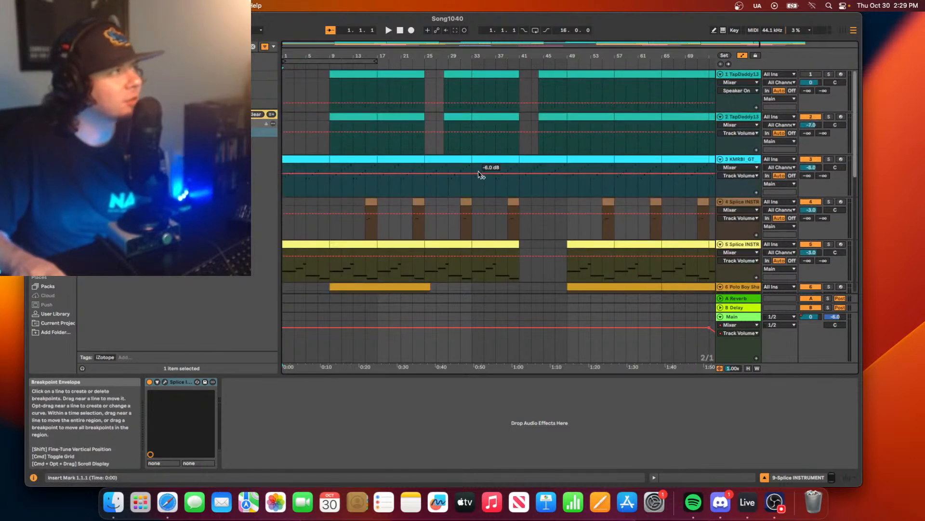
{"action": "left_click_drag", "start_coordinate": [380, 44], "coordinate": [376, 34]}
{"action": "scroll", "coordinate": [427, 161], "scroll_direction": "down", "scroll_amount": 5}
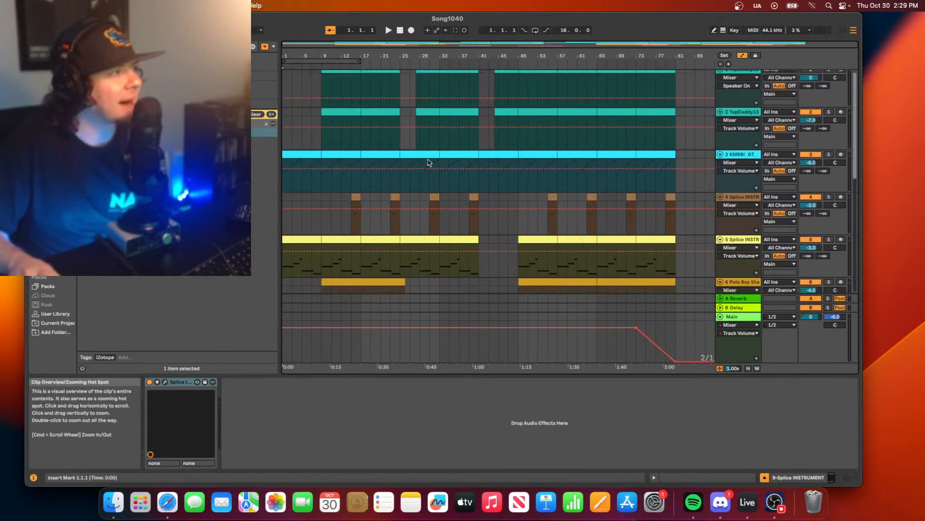
{"action": "scroll", "coordinate": [441, 183], "scroll_direction": "down", "scroll_amount": 3}
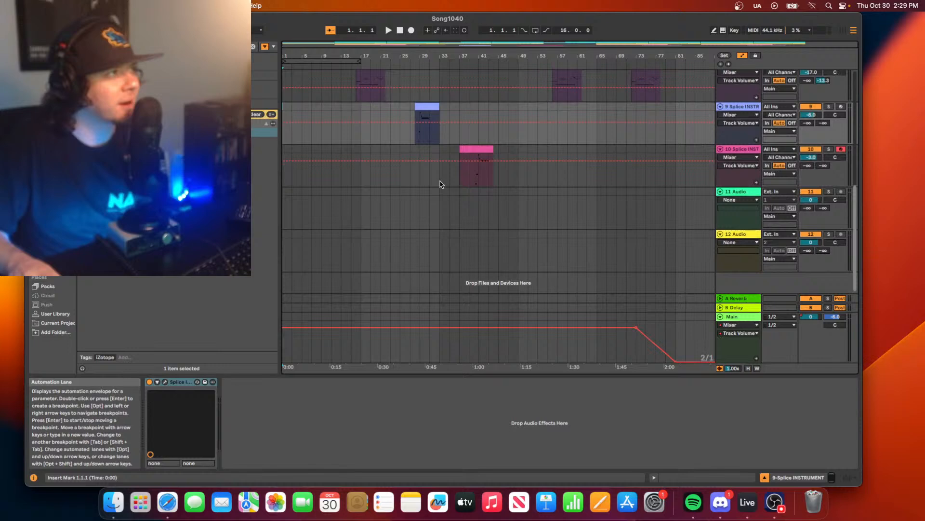
{"action": "scroll", "coordinate": [429, 164], "scroll_direction": "up", "scroll_amount": 4}
{"action": "scroll", "coordinate": [431, 173], "scroll_direction": "up", "scroll_amount": 2}
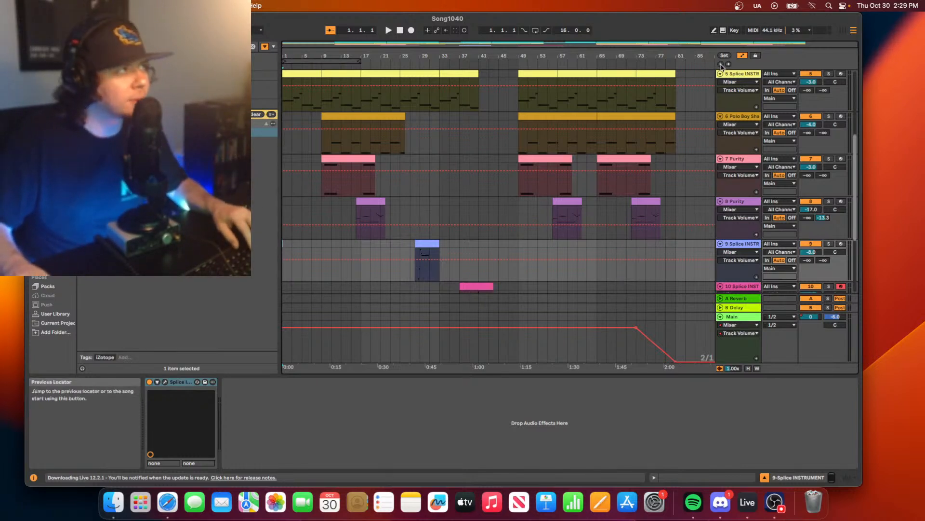
- Play Song1040 from the start with the mixer shown and the project window enlarged to fill the screen
{"action": "scroll", "coordinate": [709, 128], "scroll_direction": "down", "scroll_amount": 1}
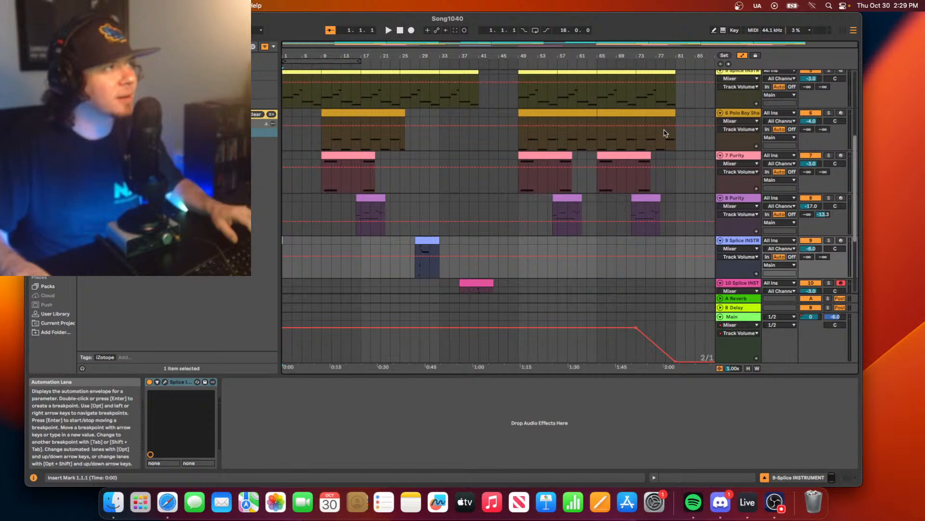
{"action": "key", "text": "space"}
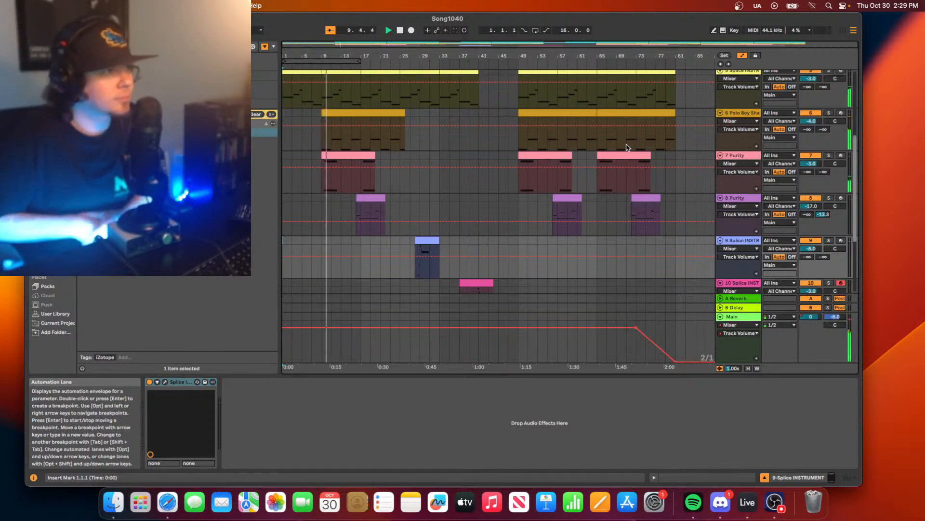
{"action": "left_click", "coordinate": [847, 477]}
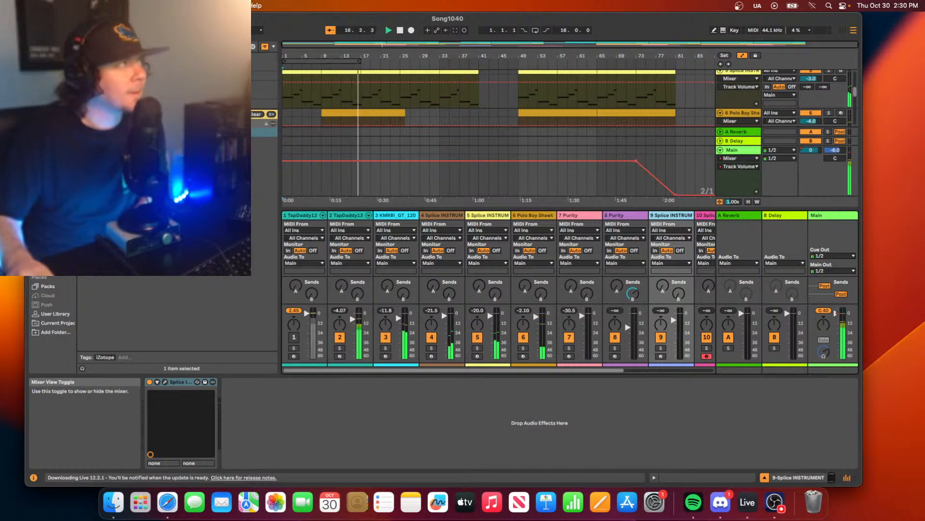
{"action": "left_click", "coordinate": [52, 18]}
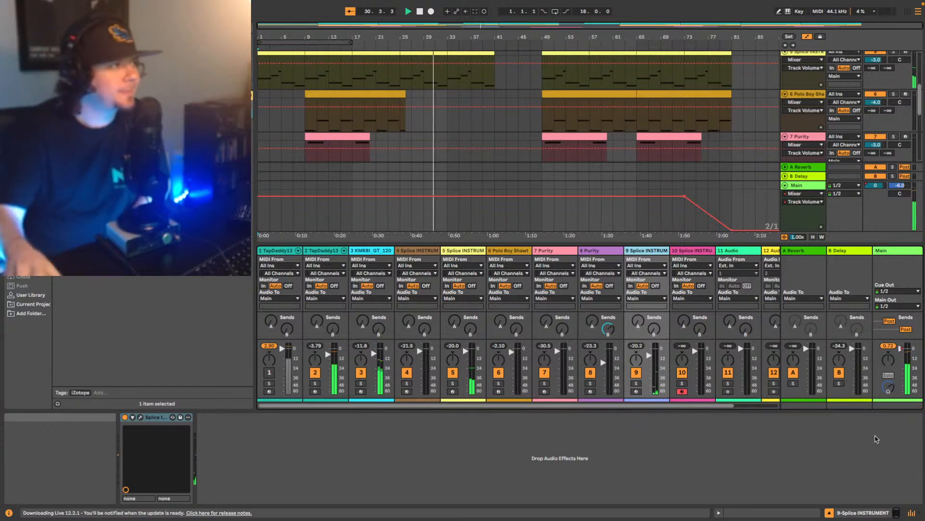
- Select the second drum track, 2-TapDaddy138 BoomBap, and examine the effects at the end of its device chain
{"action": "scroll", "coordinate": [701, 135], "scroll_direction": "up", "scroll_amount": 5}
{"action": "scroll", "coordinate": [701, 134], "scroll_direction": "up", "scroll_amount": 2}
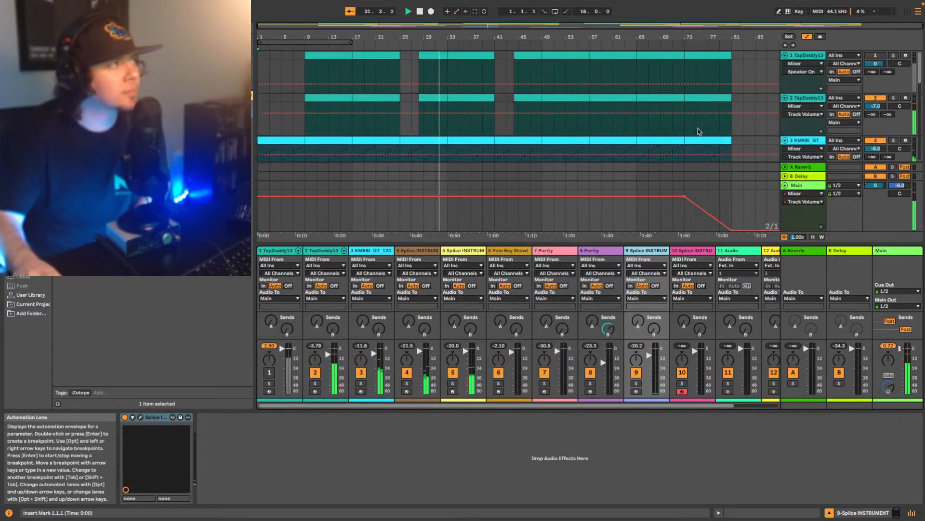
{"action": "left_click", "coordinate": [805, 98]}
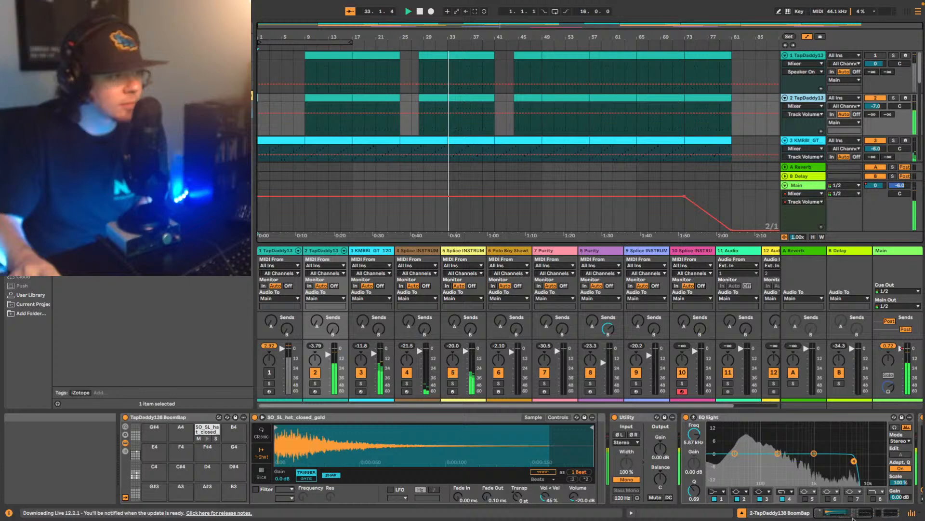
{"action": "left_click", "coordinate": [878, 516]}
{"action": "left_click_drag", "start_coordinate": [879, 517], "coordinate": [891, 517]}
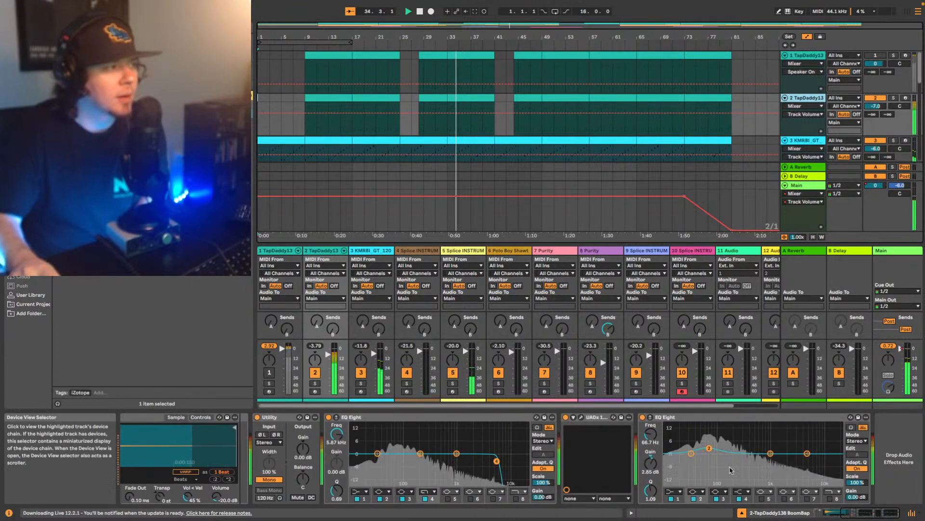
- Open the UADx 1176 FET Compressor on drum track 2, toggle it to compare its effect, and close it along with the mixer
{"action": "left_click", "coordinate": [580, 418]}
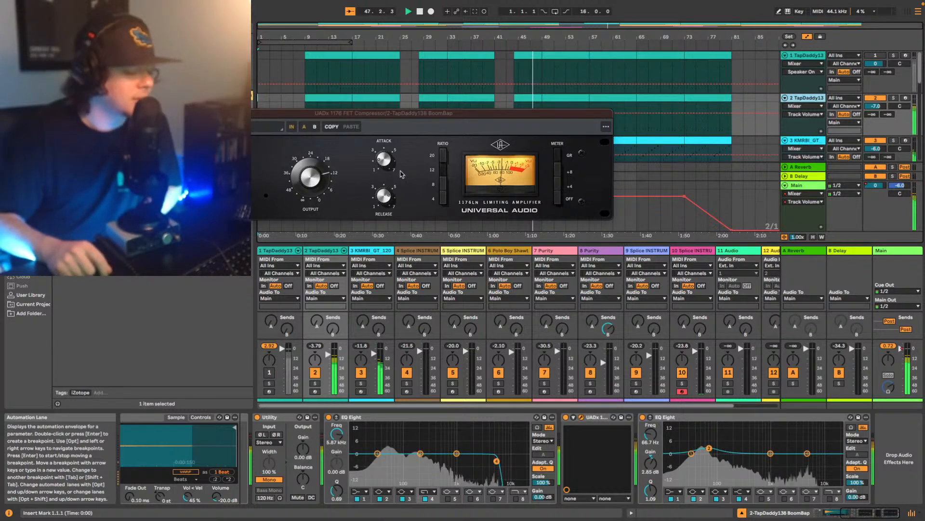
{"action": "left_click", "coordinate": [566, 417]}
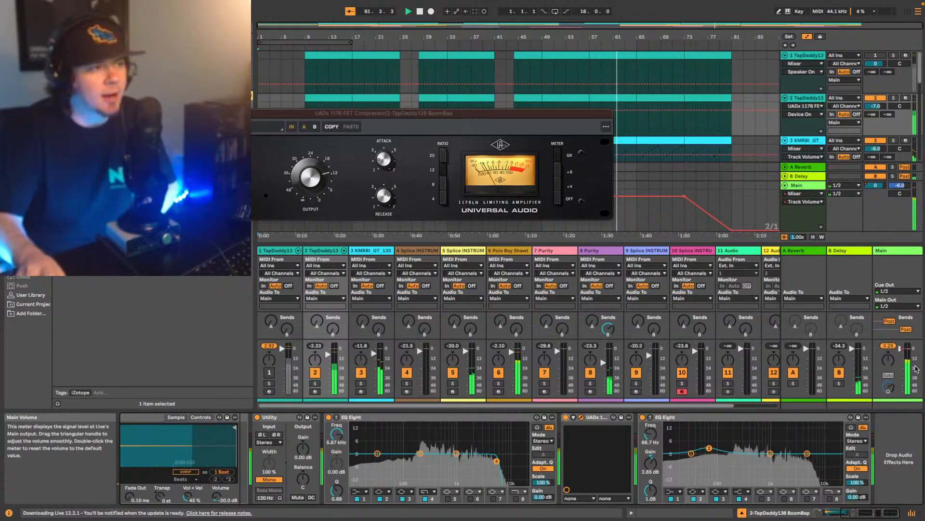
{"action": "left_click", "coordinate": [912, 514]}
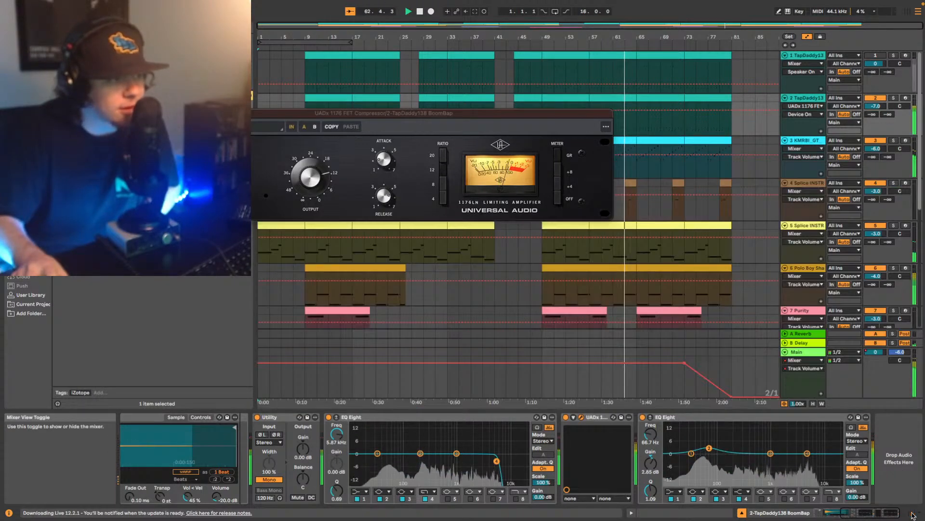
{"action": "left_click", "coordinate": [161, 113]}
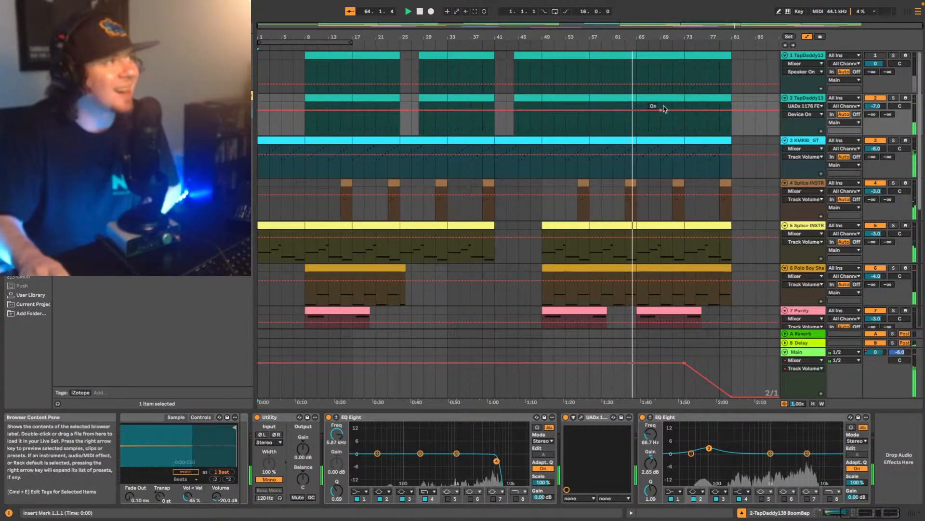
- Select tracks 2 through 10 and lower their volumes together by 9 dB, bringing track 10 to -12 dB
{"action": "scroll", "coordinate": [777, 121], "scroll_direction": "down", "scroll_amount": 1}
{"action": "scroll", "coordinate": [795, 115], "scroll_direction": "down", "scroll_amount": 1}
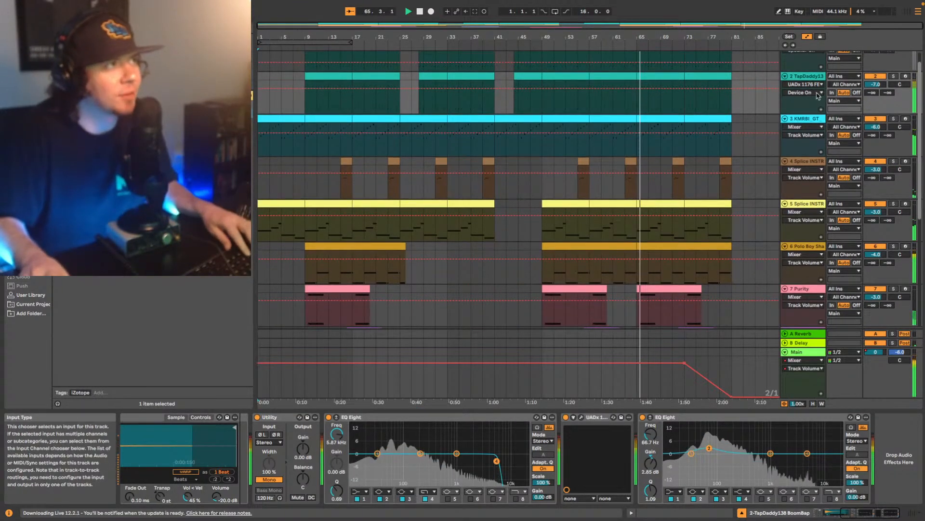
{"action": "scroll", "coordinate": [806, 113], "scroll_direction": "up", "scroll_amount": 2}
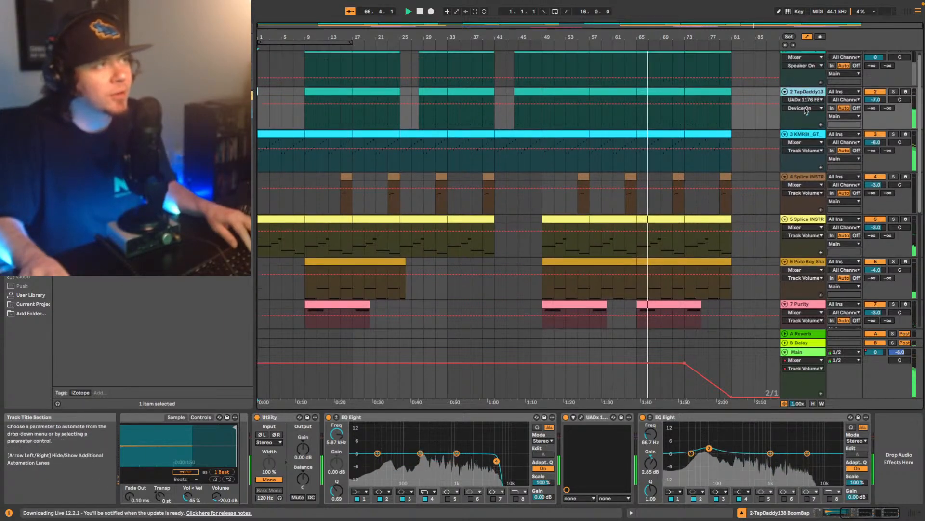
{"action": "scroll", "coordinate": [798, 106], "scroll_direction": "down", "scroll_amount": 3}
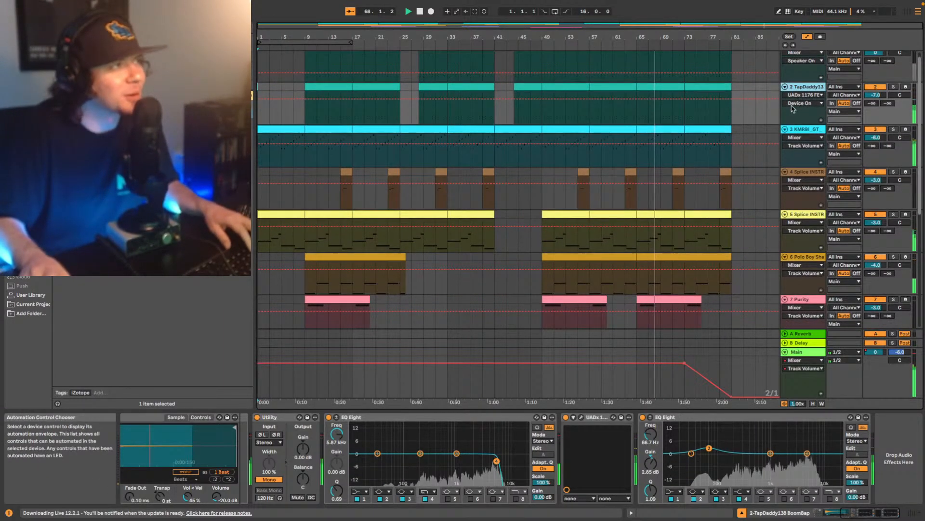
{"action": "scroll", "coordinate": [796, 96], "scroll_direction": "up", "scroll_amount": 3}
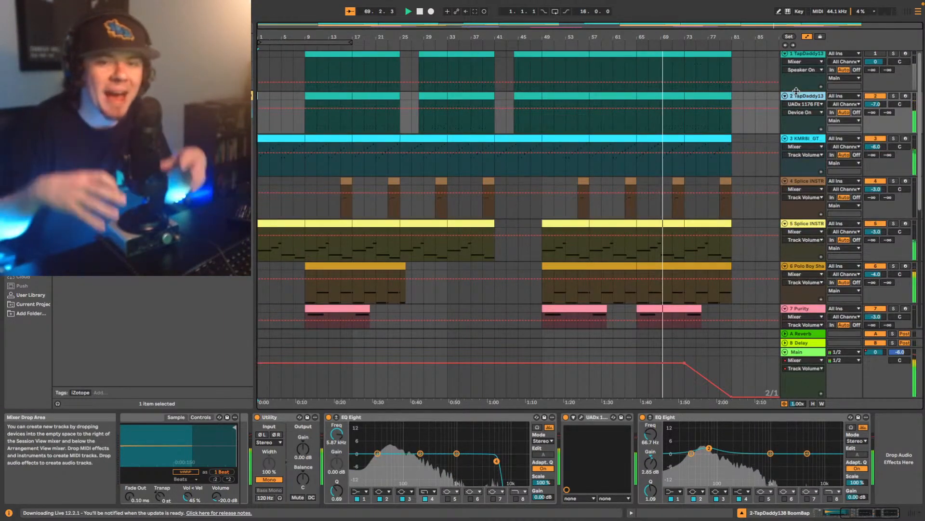
{"action": "scroll", "coordinate": [791, 112], "scroll_direction": "down", "scroll_amount": 15}
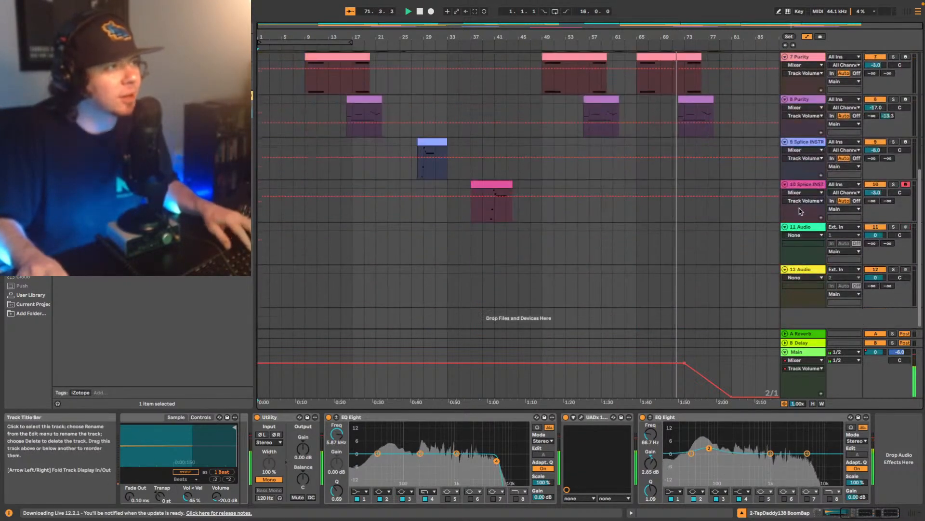
{"action": "left_click", "coordinate": [793, 185], "text": "shift"}
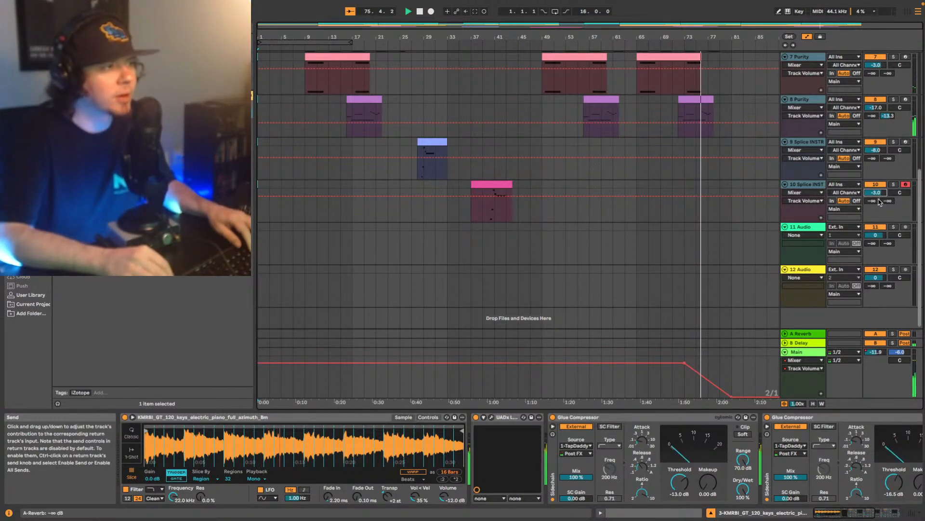
{"action": "key", "text": "Down"}
{"action": "key", "text": "Down"}
{"action": "key", "text": "Down"}
{"action": "key", "text": "Down"}
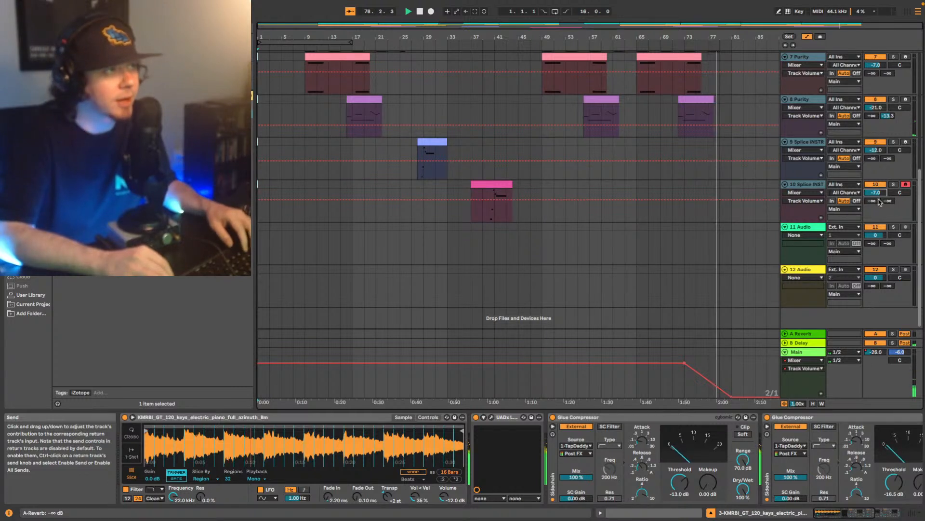
{"action": "key", "text": "Down"}
{"action": "key", "text": "Down"}
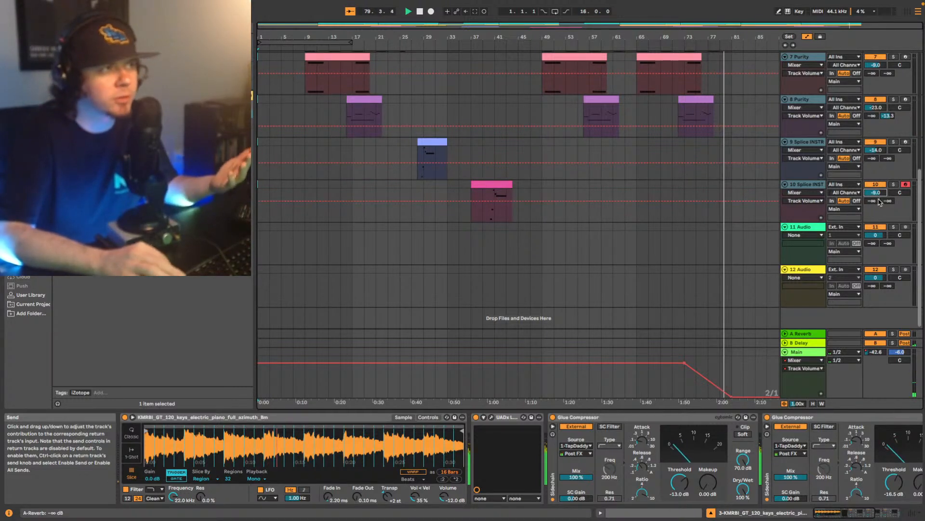
{"action": "key", "text": "Down"}
{"action": "key", "text": "Down"}
{"action": "key", "text": "Down"}
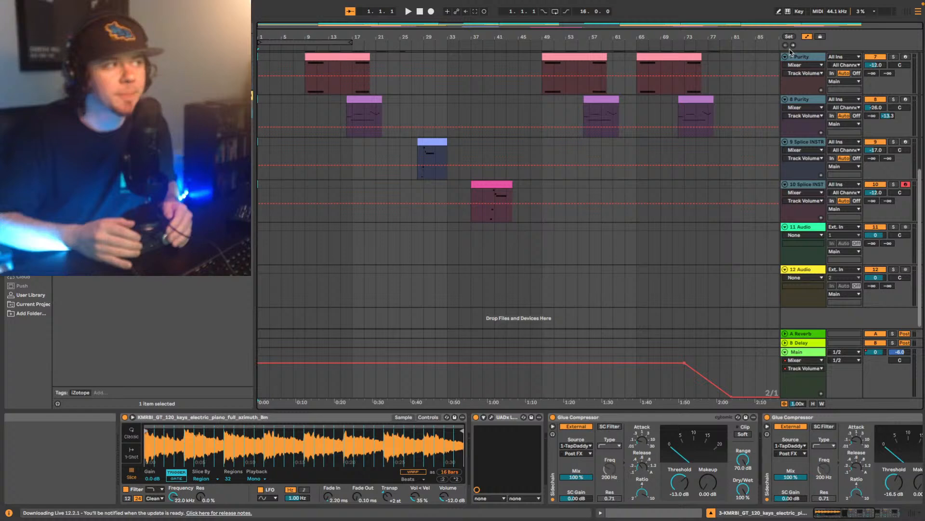
- Save the Live Set under the new name Song1040 Mix V1
{"action": "scroll", "coordinate": [640, 128], "scroll_direction": "up", "scroll_amount": 5}
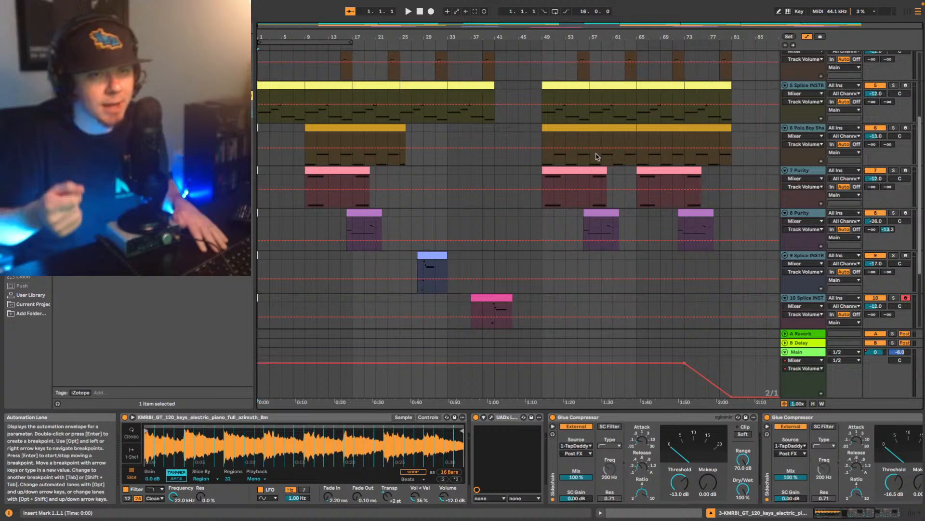
{"action": "scroll", "coordinate": [530, 118], "scroll_direction": "up", "scroll_amount": 6}
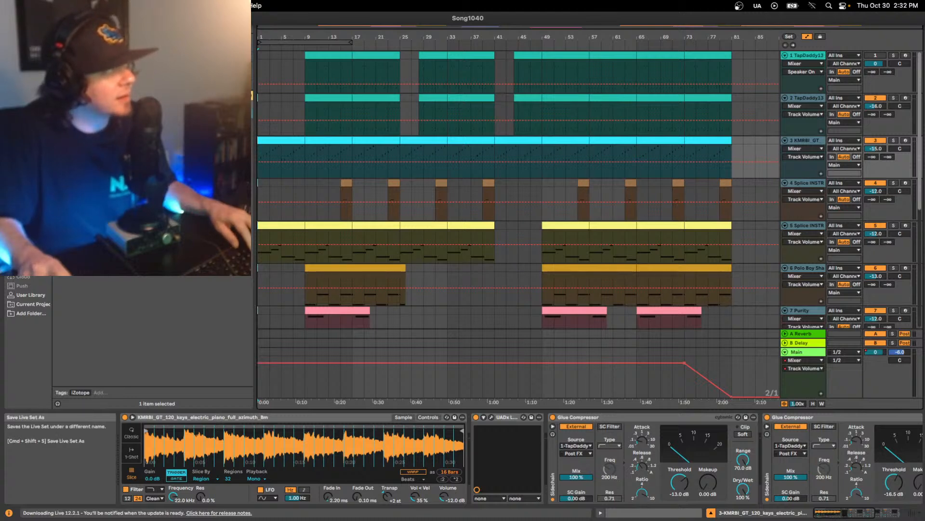
{"action": "left_click", "coordinate": [77, 92]}
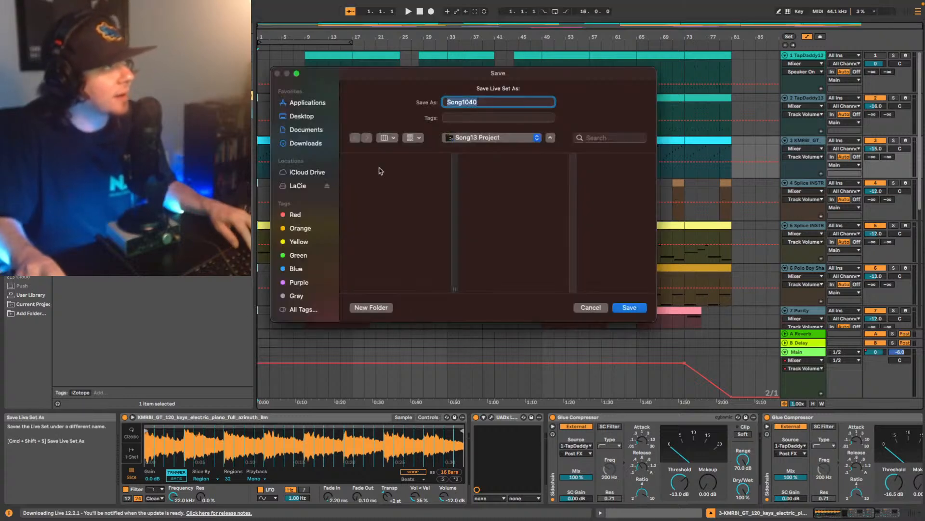
{"action": "left_click", "coordinate": [499, 104]}
{"action": "type", "text": "Mix V1"}
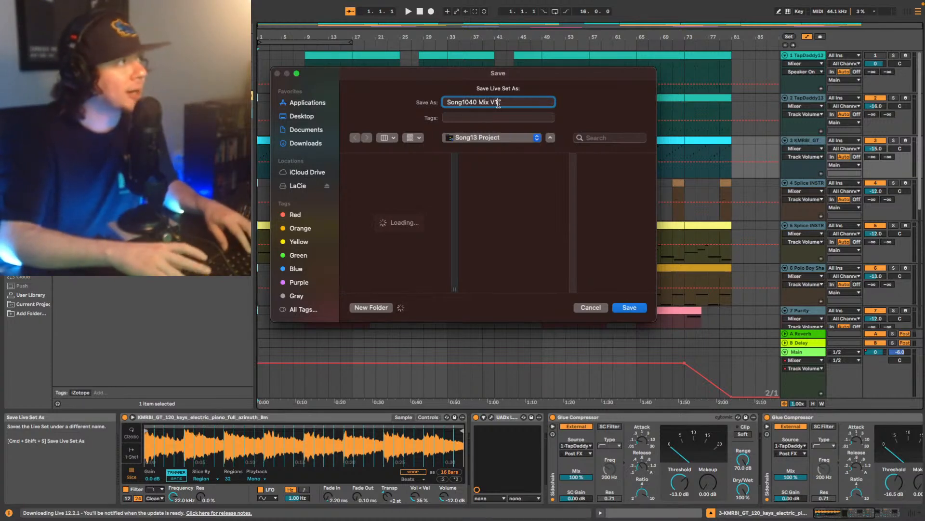
{"action": "key", "text": "Return"}
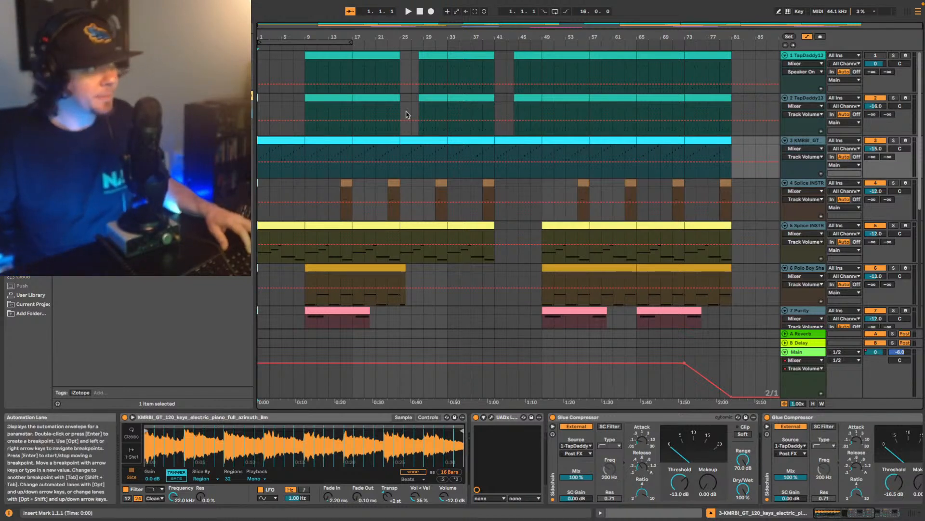
- Play the opening of the arrangement from bar 1 to hear the lowered levels, and stop after the drums enter
{"action": "key", "text": "space"}
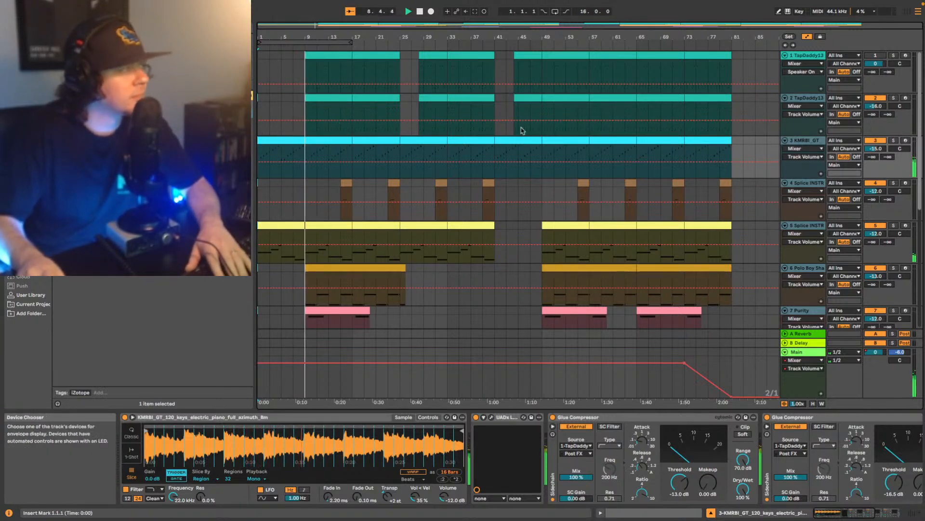
{"action": "left_click", "coordinate": [259, 149]}
{"action": "scroll", "coordinate": [410, 166], "scroll_direction": "down", "scroll_amount": 3}
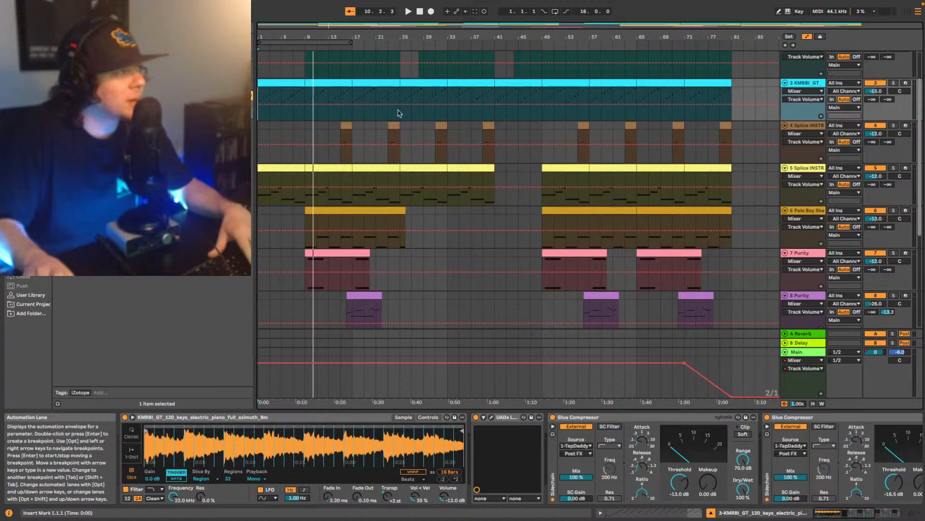
- Delete the Limiter and the Decapitator from the Polo Boy Shawty 808 track
{"action": "left_click", "coordinate": [808, 213]}
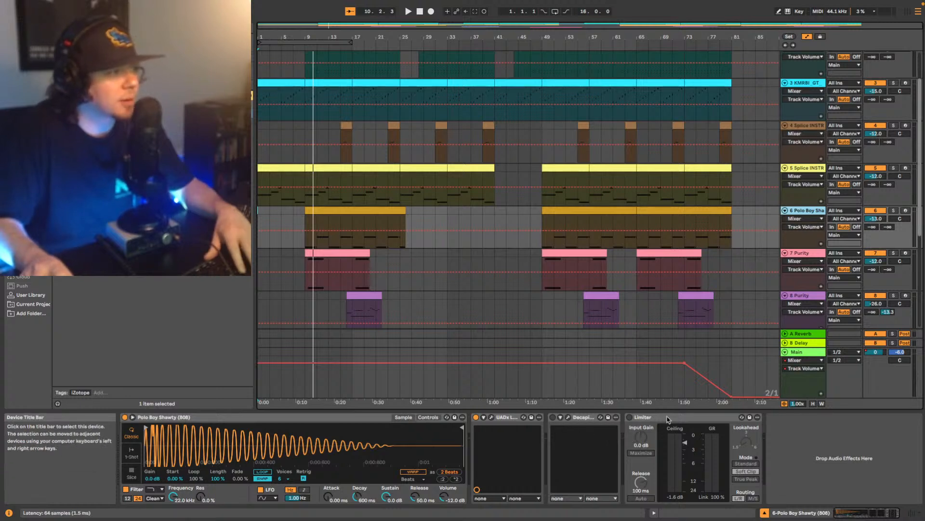
{"action": "left_click", "coordinate": [641, 418]}
{"action": "key", "text": "Delete"}
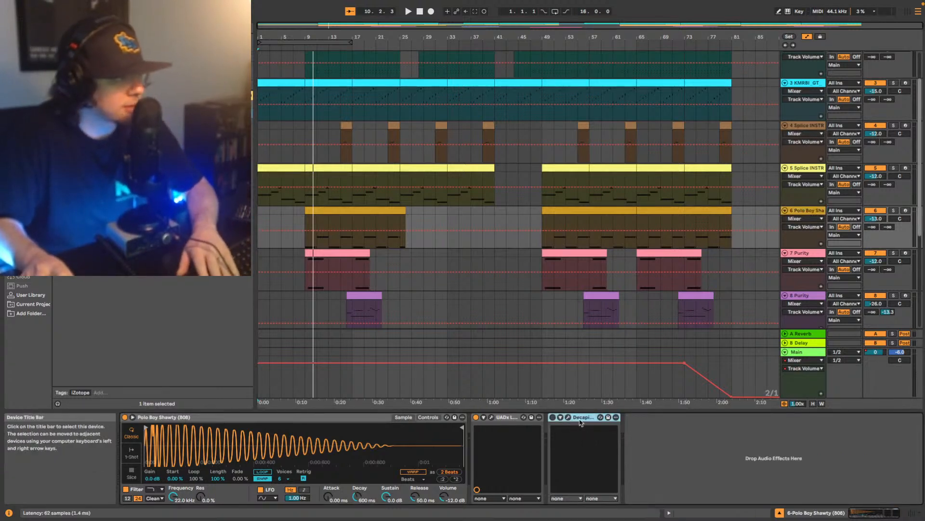
{"action": "key", "text": "Delete"}
{"action": "scroll", "coordinate": [471, 200], "scroll_direction": "up", "scroll_amount": 3}
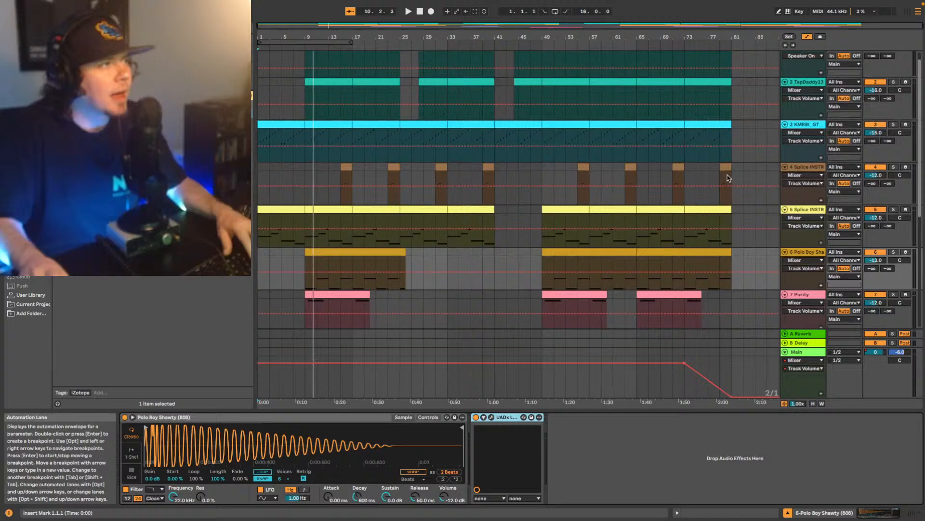
- Play from the start of the first 808 clip at bar 9 and set the 808 track's volume to -15 dB
{"action": "scroll", "coordinate": [729, 177], "scroll_direction": "down", "scroll_amount": 1}
{"action": "scroll", "coordinate": [729, 178], "scroll_direction": "down", "scroll_amount": 1}
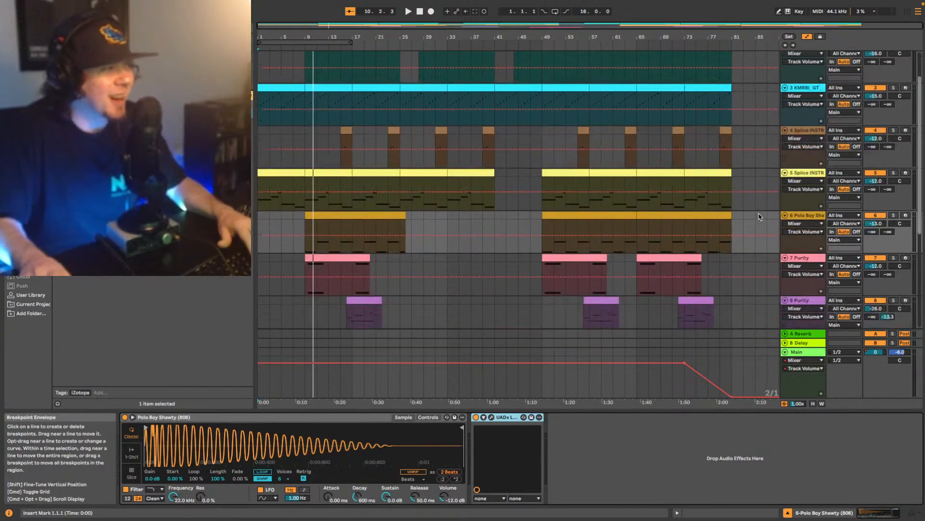
{"action": "left_click", "coordinate": [328, 218]}
{"action": "left_click", "coordinate": [304, 226]}
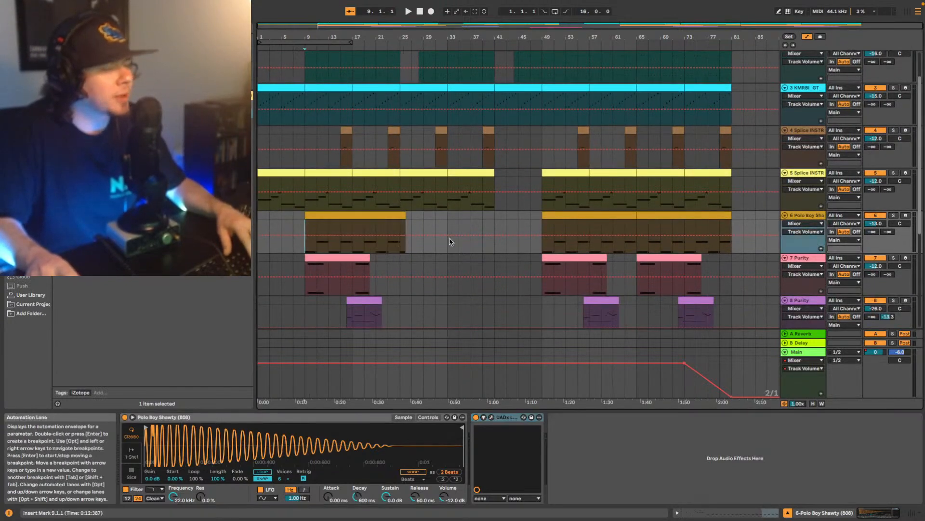
{"action": "key", "text": "space"}
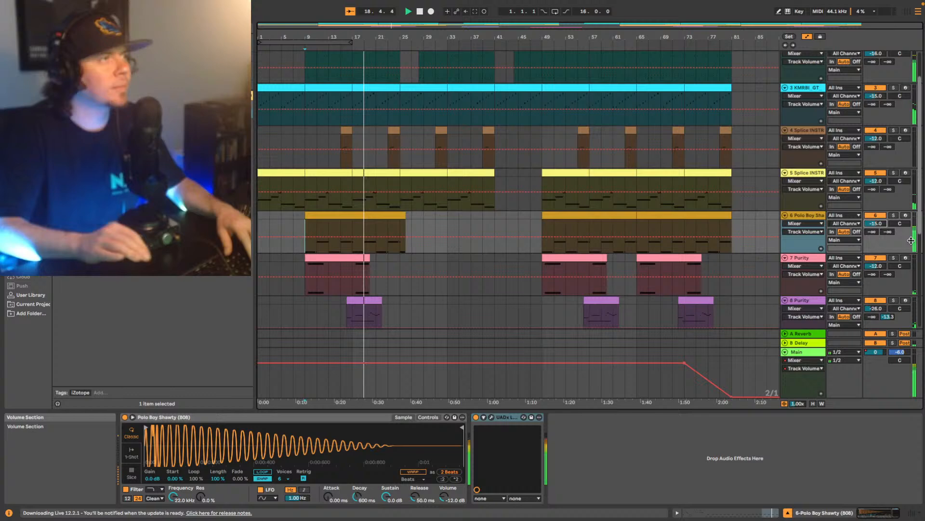
- Restart playback from bar 1 and set track 5, Splice INSTRUMENT, to a volume of -10 dB
{"action": "left_click", "coordinate": [809, 89]}
{"action": "key", "text": "space"}
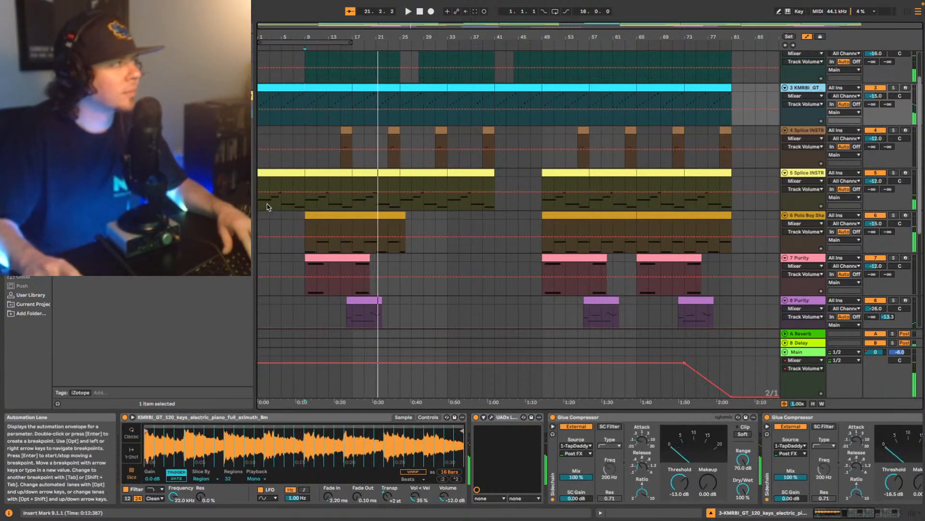
{"action": "left_click", "coordinate": [259, 201]}
{"action": "key", "text": "space"}
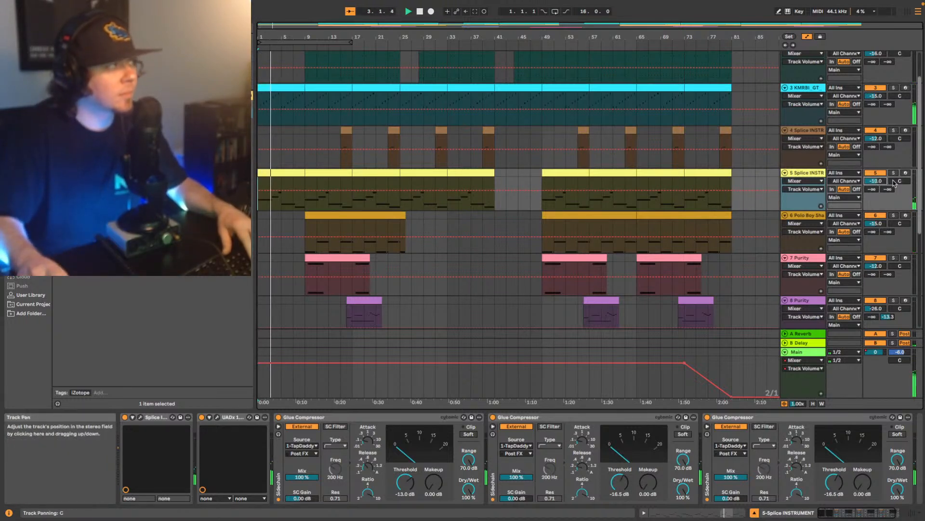
- Add an EQ Eight at the end of the device chain on track 6, Polo Boy Shawty 808
{"action": "scroll", "coordinate": [861, 199], "scroll_direction": "down", "scroll_amount": 1}
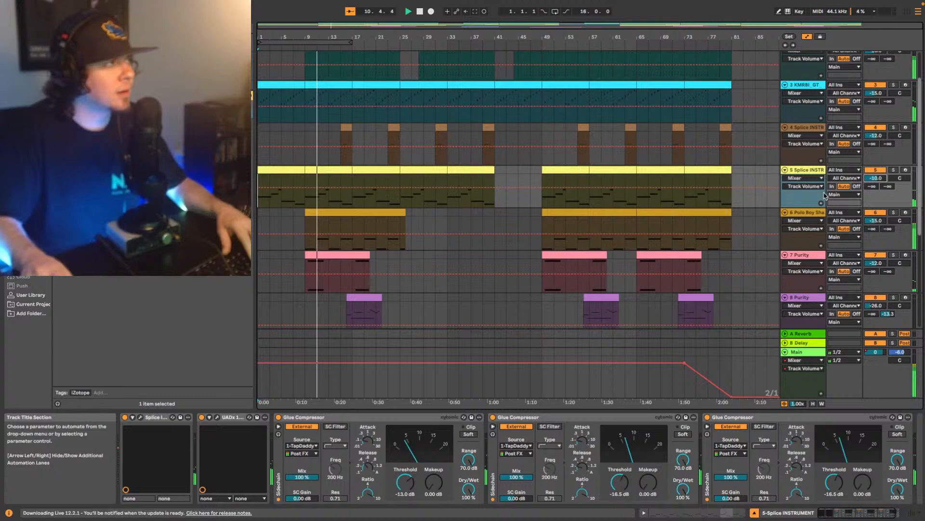
{"action": "scroll", "coordinate": [839, 193], "scroll_direction": "up", "scroll_amount": 3}
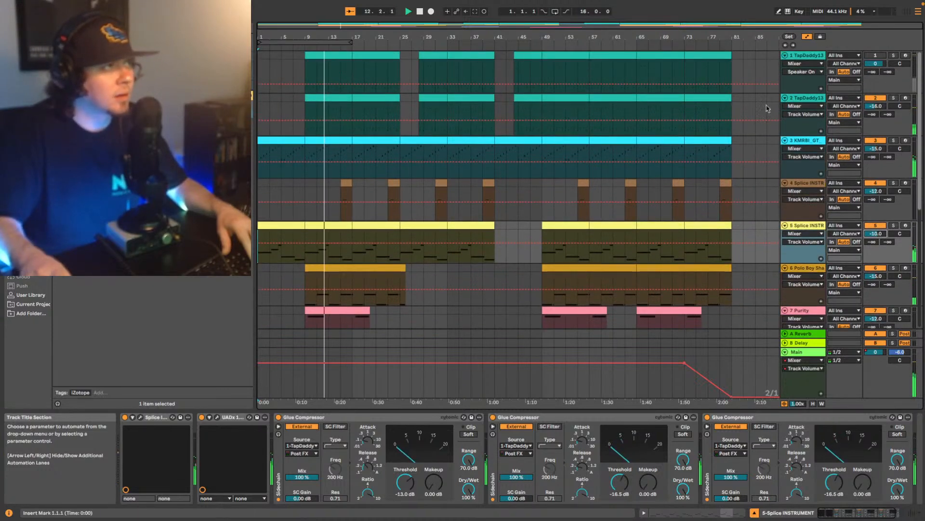
{"action": "scroll", "coordinate": [814, 193], "scroll_direction": "down", "scroll_amount": 2}
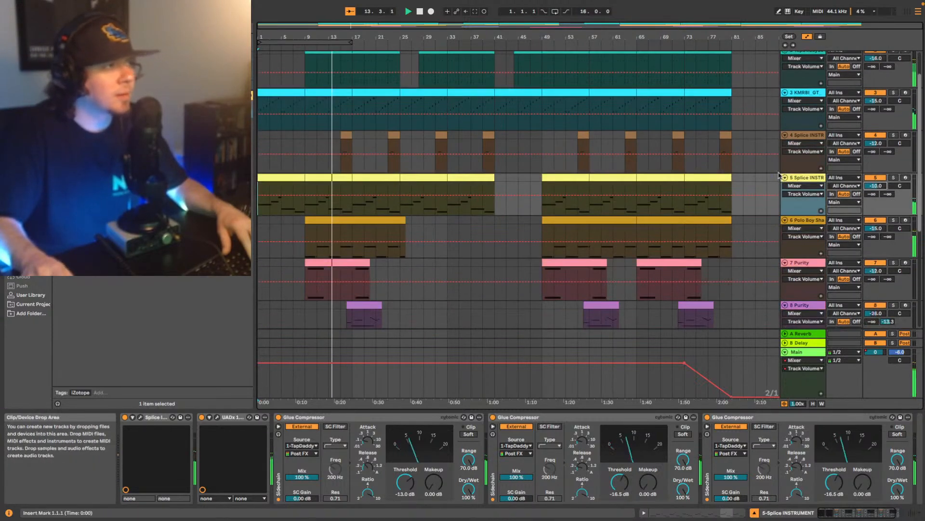
{"action": "scroll", "coordinate": [818, 226], "scroll_direction": "down", "scroll_amount": 1}
{"action": "left_click", "coordinate": [817, 226]}
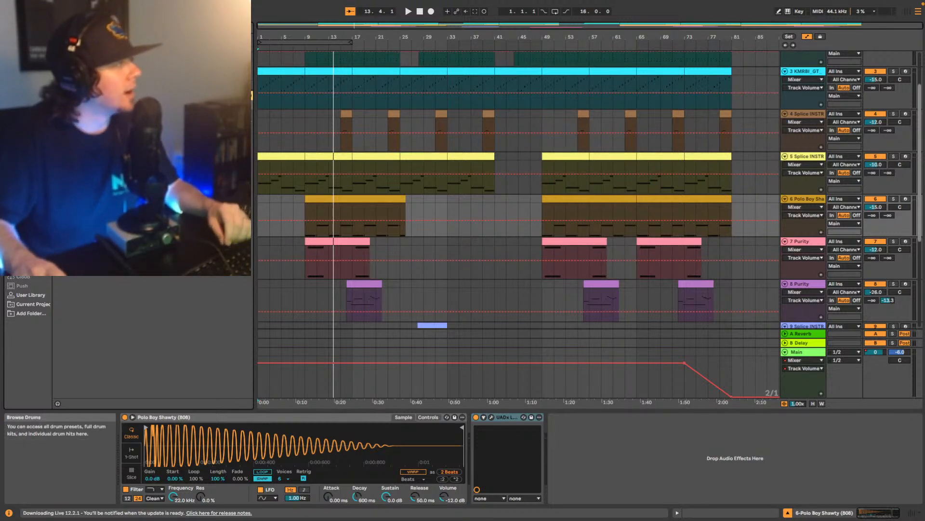
{"action": "left_click", "coordinate": [28, 161]}
{"action": "left_click", "coordinate": [92, 82]}
{"action": "left_click_drag", "start_coordinate": [92, 82], "coordinate": [608, 460]}
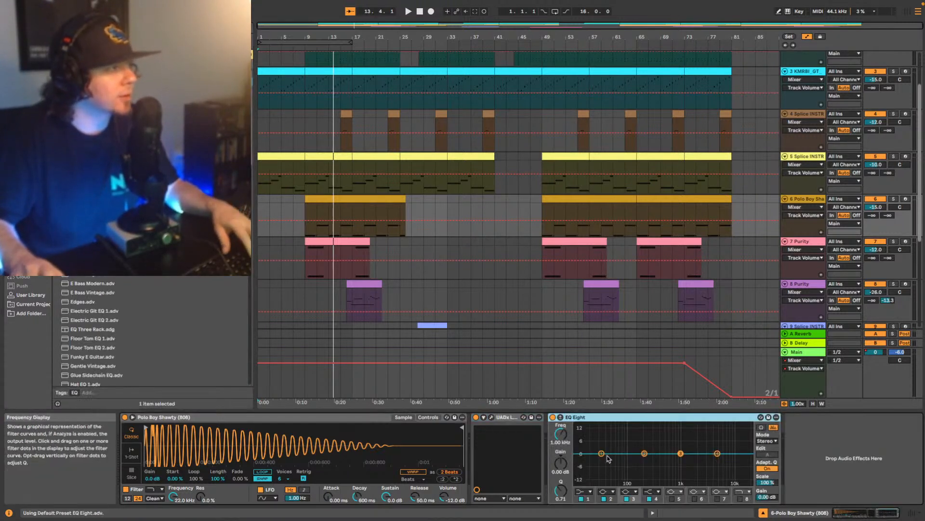
- Play from the first 808 clip at bar 9 and check the balance across the arrangement's tracks
{"action": "left_click", "coordinate": [320, 200]}
{"action": "key", "text": "space"}
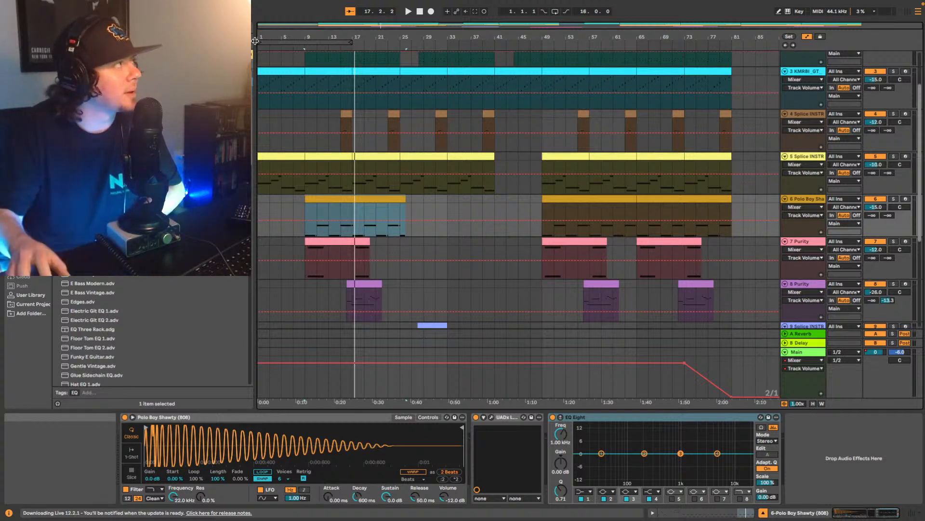
{"action": "left_click", "coordinate": [50, 11]}
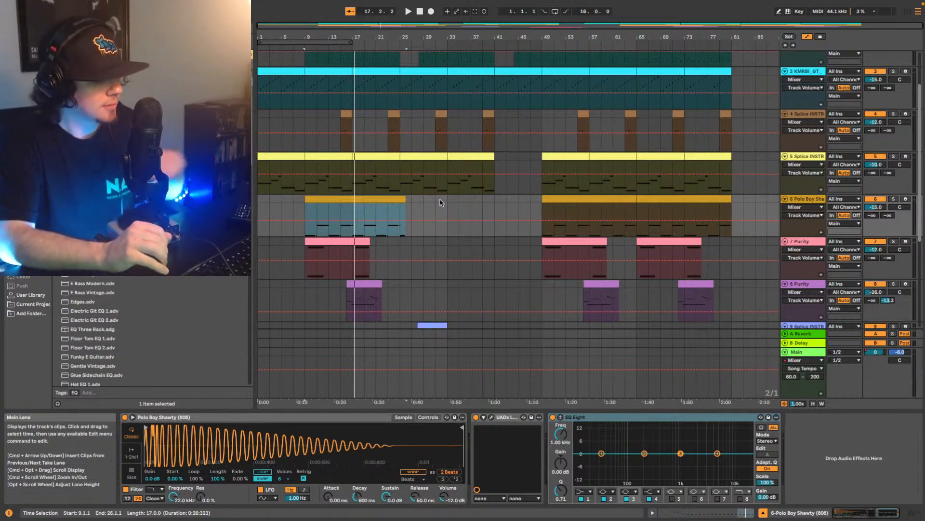
{"action": "key", "text": "space"}
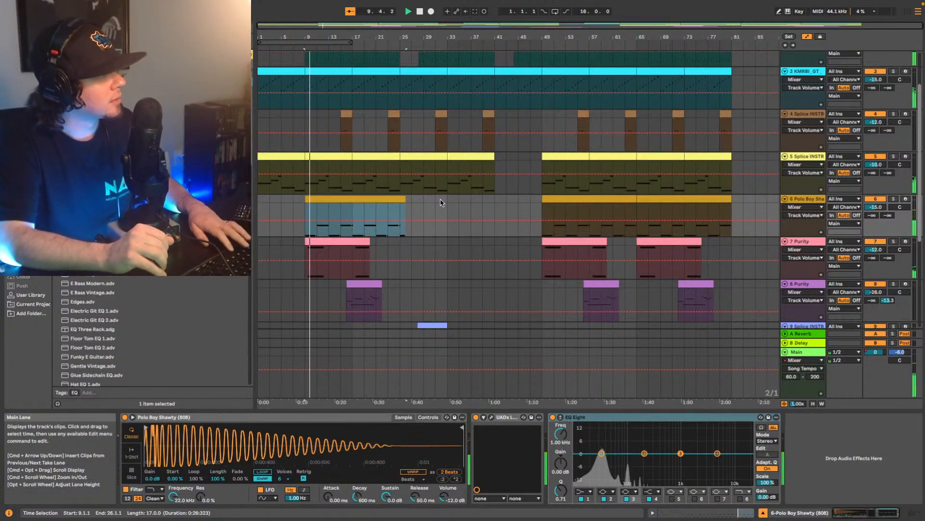
{"action": "scroll", "coordinate": [446, 204], "scroll_direction": "down", "scroll_amount": 2}
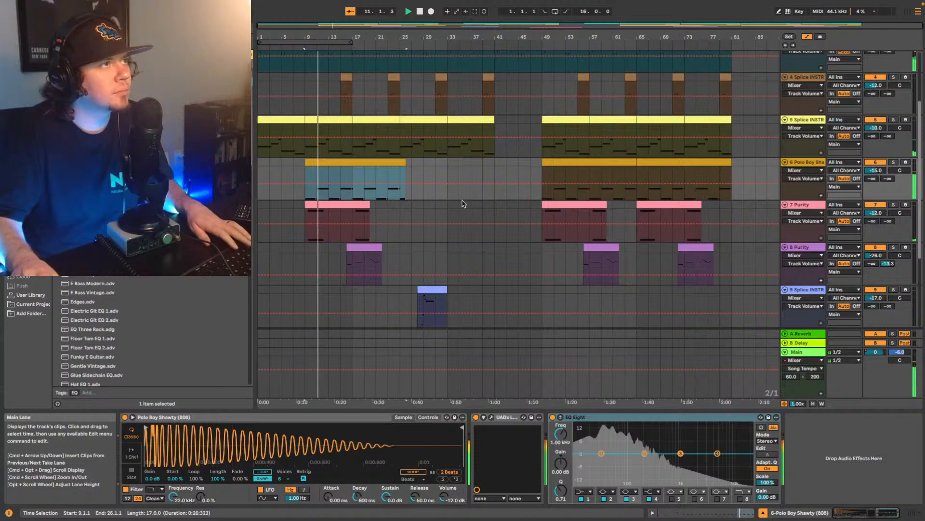
{"action": "scroll", "coordinate": [451, 204], "scroll_direction": "down", "scroll_amount": 2}
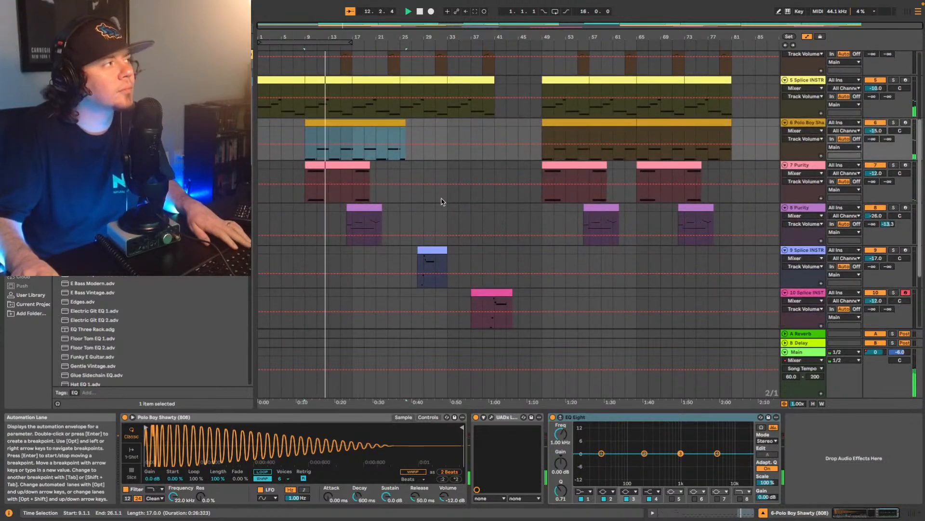
{"action": "scroll", "coordinate": [418, 222], "scroll_direction": "up", "scroll_amount": 3}
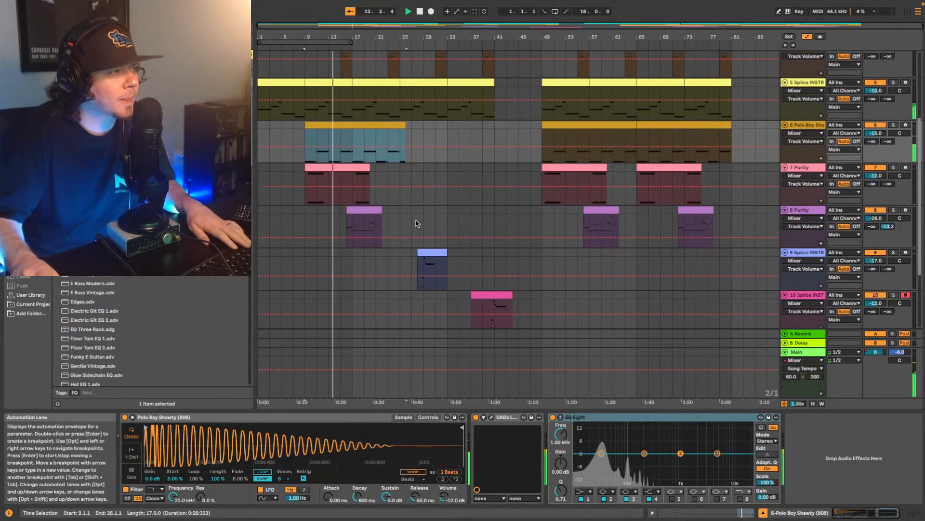
{"action": "scroll", "coordinate": [418, 223], "scroll_direction": "up", "scroll_amount": 4}
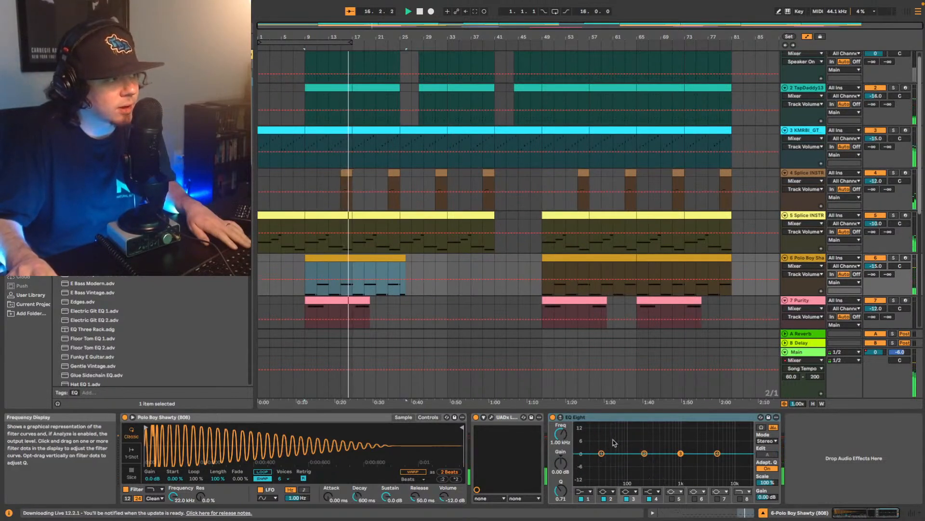
{"action": "scroll", "coordinate": [783, 91], "scroll_direction": "up", "scroll_amount": 1}
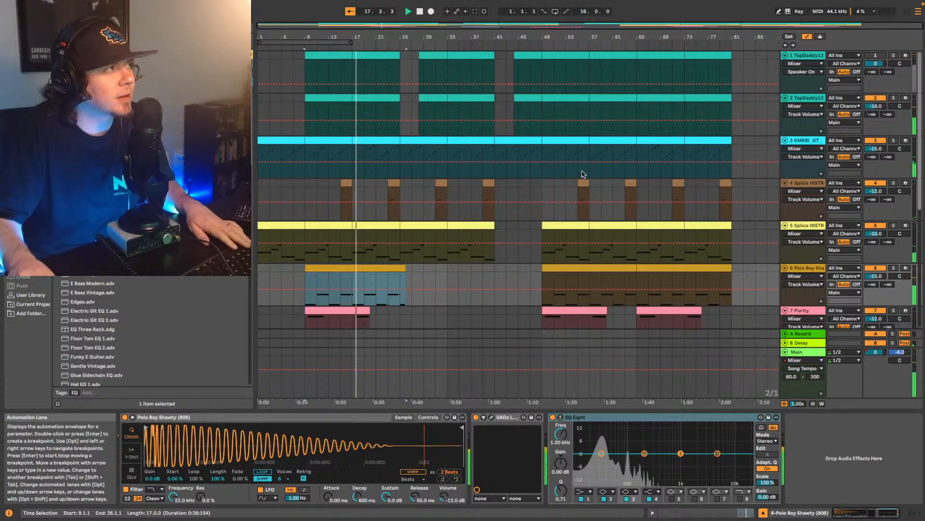
- On track 2's second EQ Eight, set band 2 to 100 Hz with a 2.36 dB boost and resume playback
{"action": "left_click", "coordinate": [785, 97]}
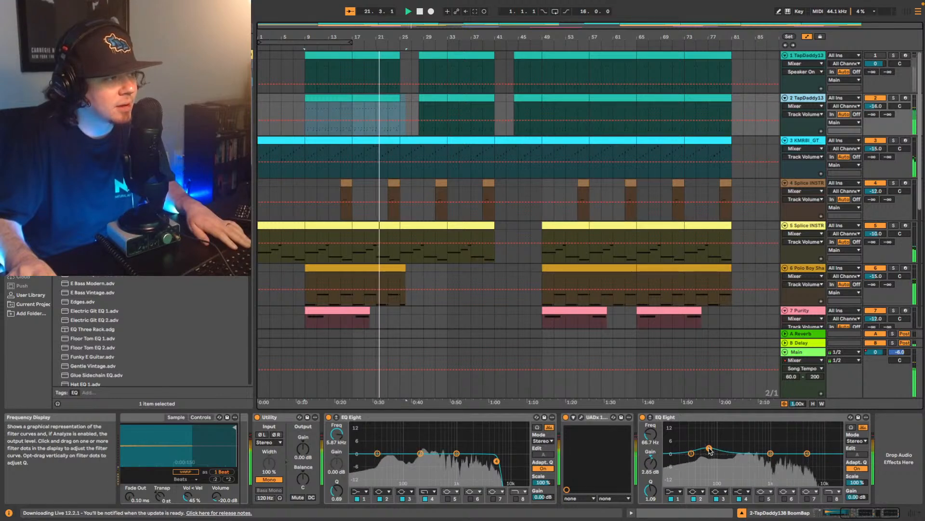
{"action": "left_click_drag", "start_coordinate": [709, 448], "coordinate": [709, 445]}
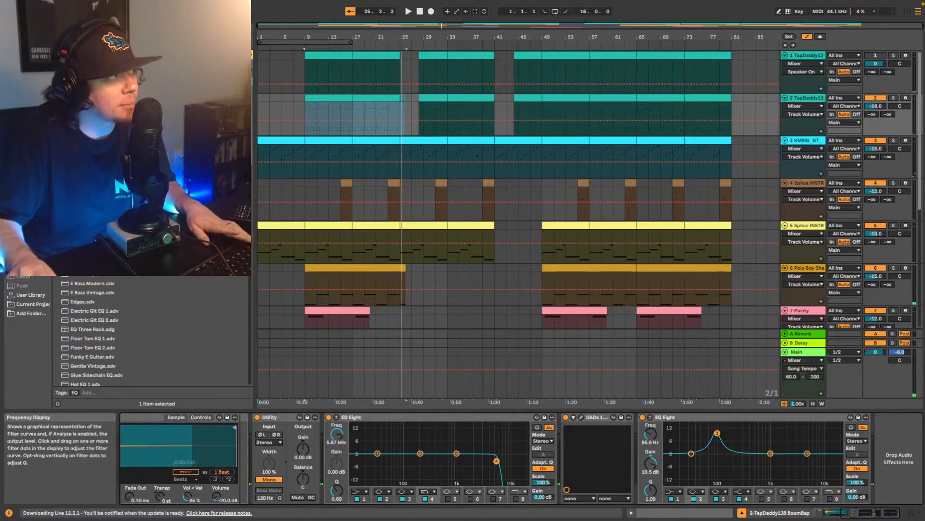
{"action": "key", "text": "space"}
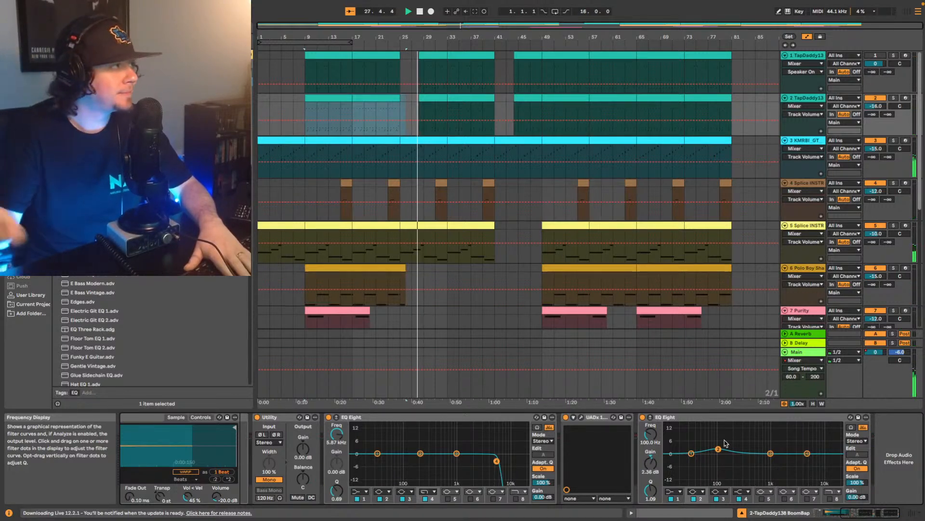
- Set the volume of track 9, Splice INSTRUMENT, to -16 dB during playback
{"action": "scroll", "coordinate": [506, 250], "scroll_direction": "down", "scroll_amount": 5}
{"action": "scroll", "coordinate": [518, 259], "scroll_direction": "down", "scroll_amount": 3}
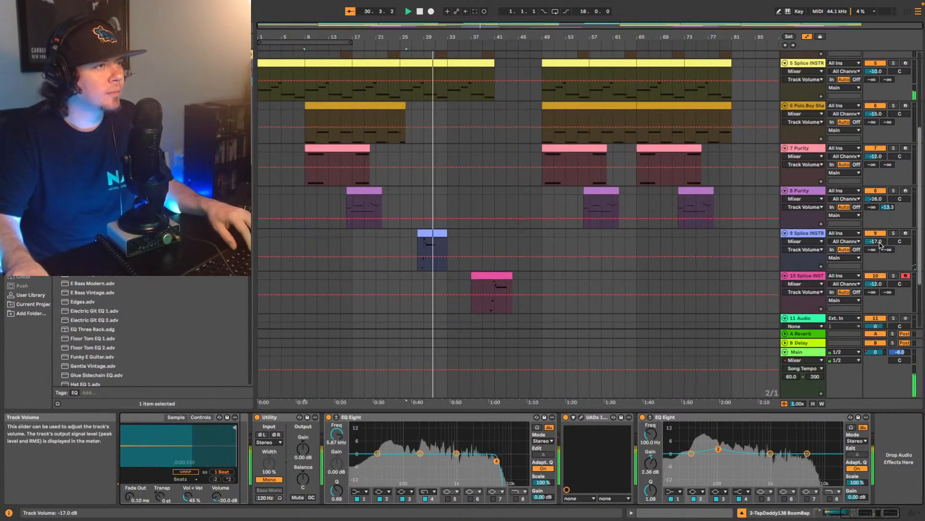
{"action": "left_click", "coordinate": [878, 242]}
{"action": "type", "text": "-16"}
{"action": "key", "text": "Return"}
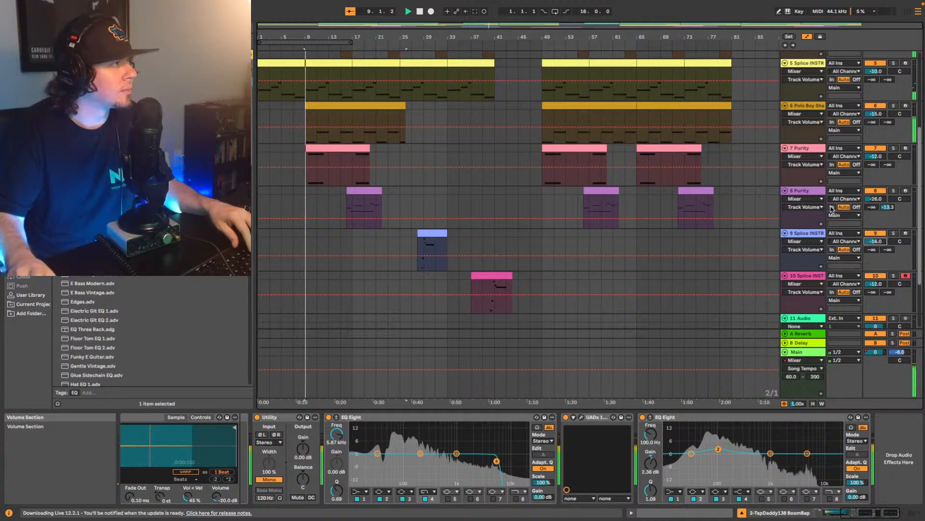
- Play from the first clip on track 8, Purity, and raise that track's volume to -25 dB
{"action": "left_click", "coordinate": [356, 189]}
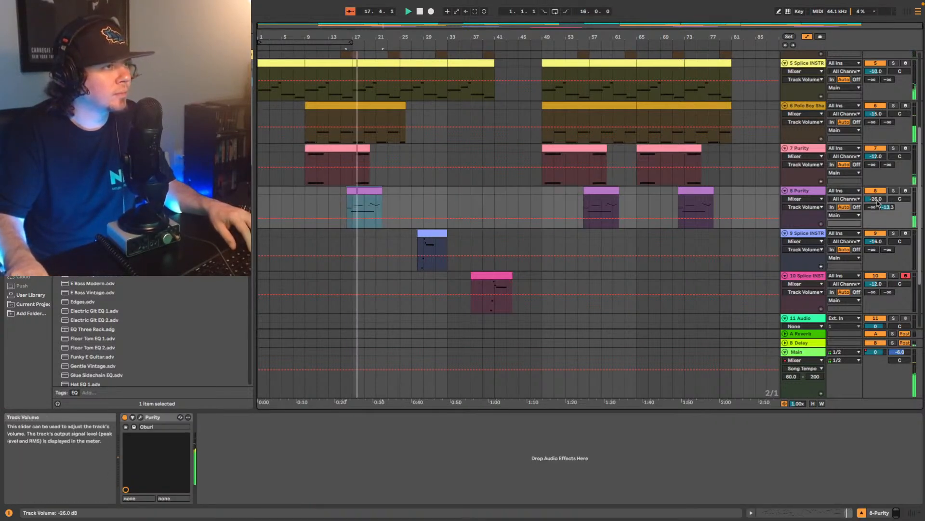
{"action": "key", "text": "Up"}
{"action": "key", "text": "space"}
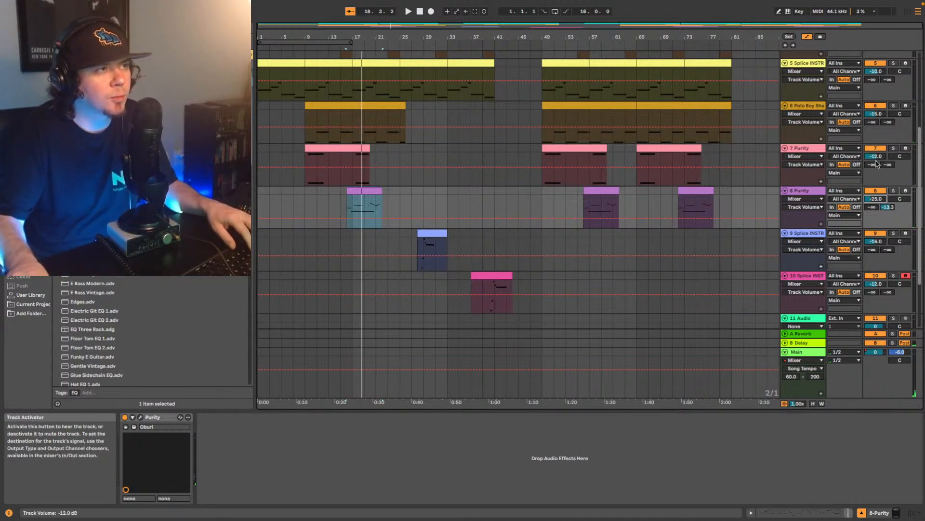
- Adjust the volume of track 7, Purity, to -7 dB while replaying its first clip from bar 9
{"action": "key", "text": "Up"}
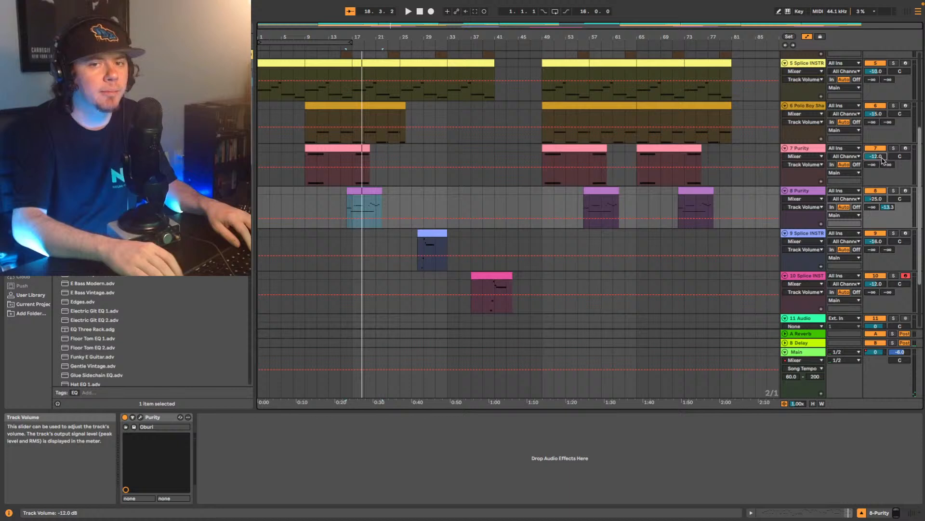
{"action": "key", "text": "Up"}
{"action": "key", "text": "Up"}
{"action": "key", "text": "space"}
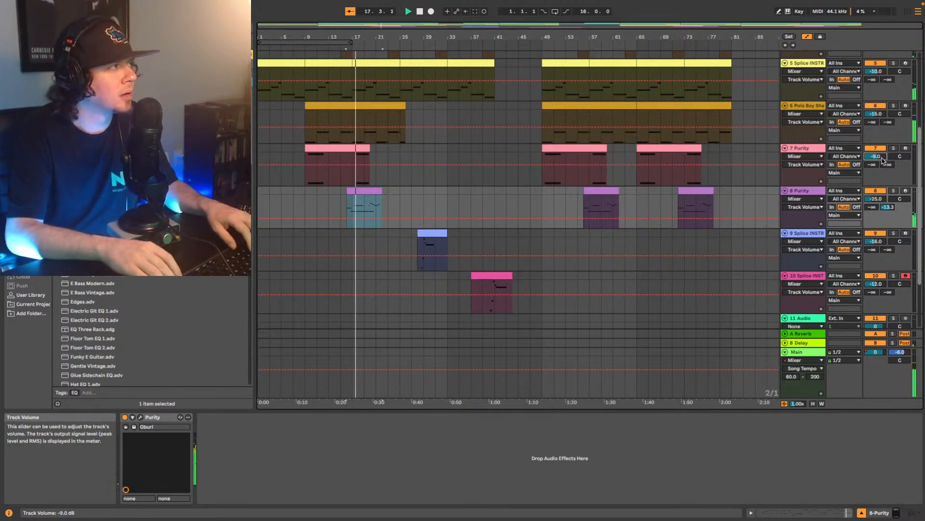
{"action": "key", "text": "Up"}
{"action": "key", "text": "Up"}
{"action": "key", "text": "Up"}
{"action": "key", "text": "Up"}
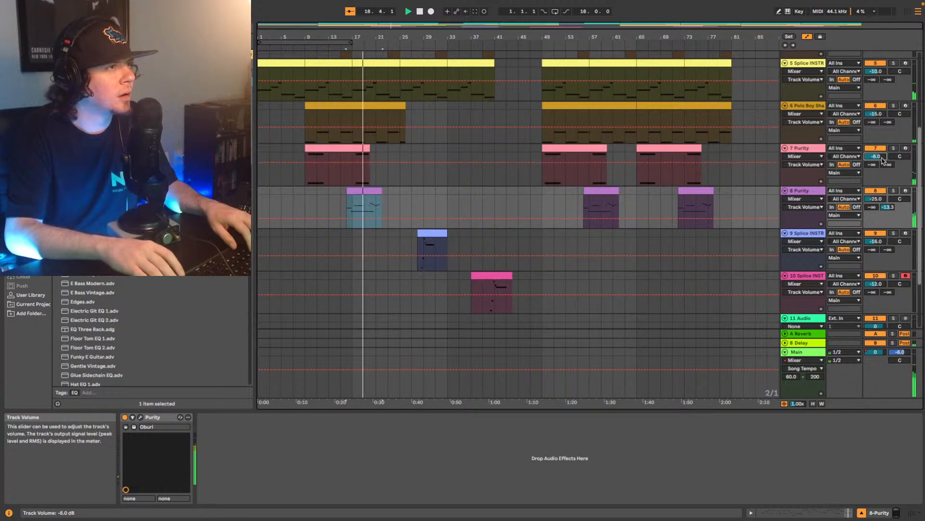
{"action": "left_click", "coordinate": [327, 155]}
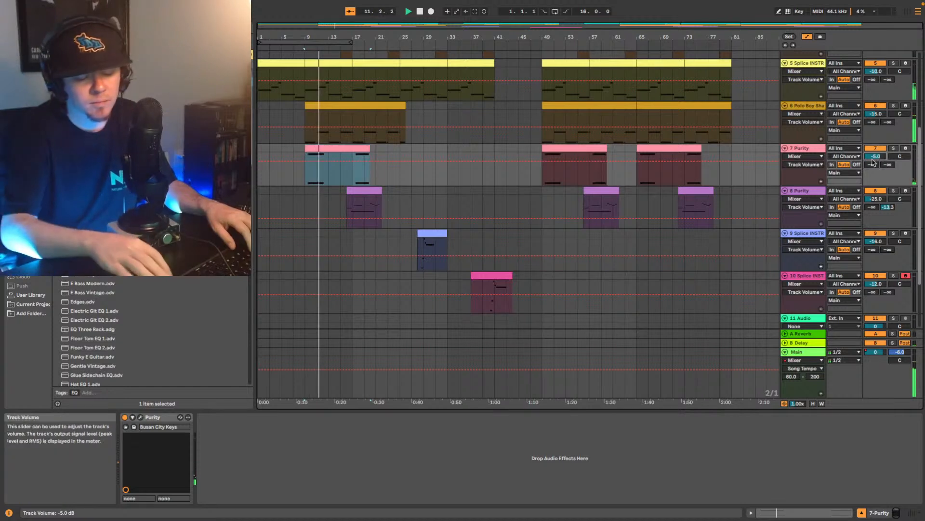
{"action": "type", "text": "-7"}
{"action": "key", "text": "Return"}
{"action": "key", "text": "space"}
{"action": "key", "text": "space"}
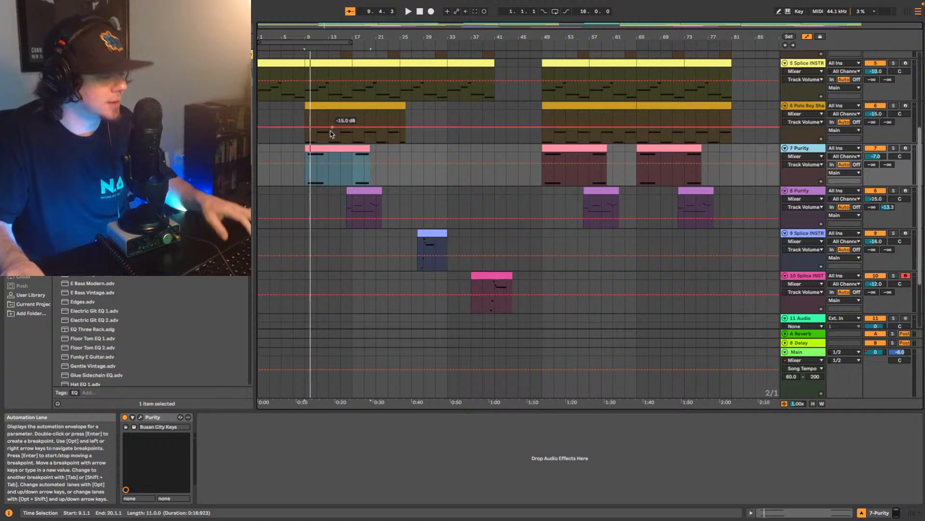
{"action": "key", "text": "space"}
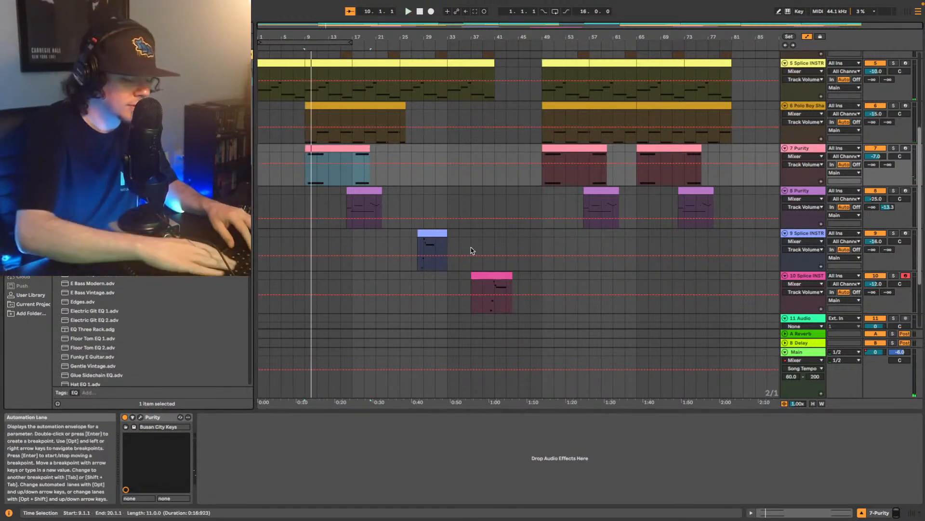
{"action": "key", "text": "space"}
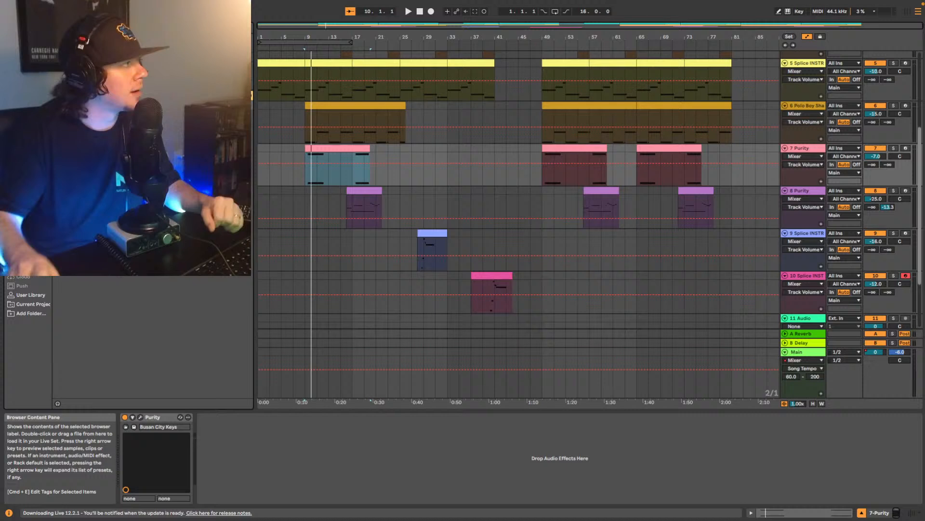
- Add Soundtoys MicroShift after Purity on track 7 and load its BGV Thickener preset during playback
{"action": "left_click_drag", "start_coordinate": [179, 159], "coordinate": [199, 324]}
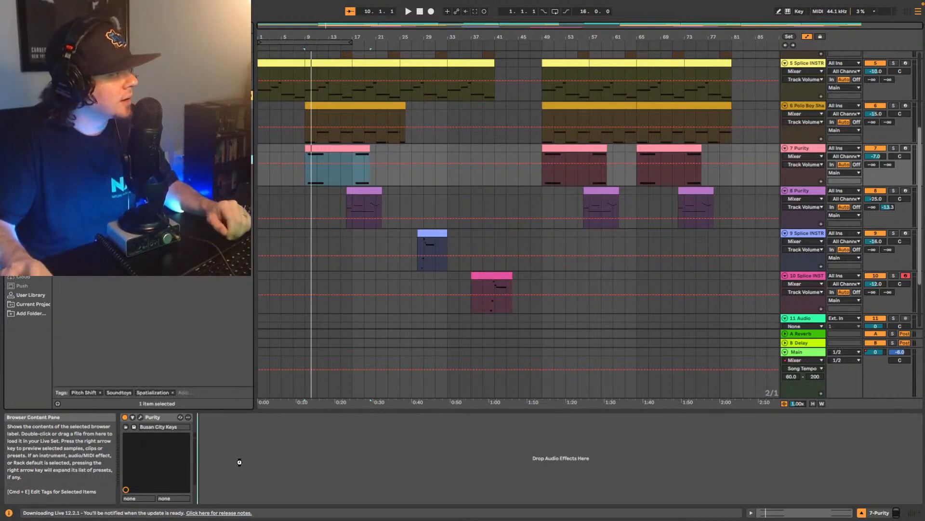
{"action": "left_click_drag", "start_coordinate": [239, 462], "coordinate": [240, 462]}
{"action": "key", "text": "space"}
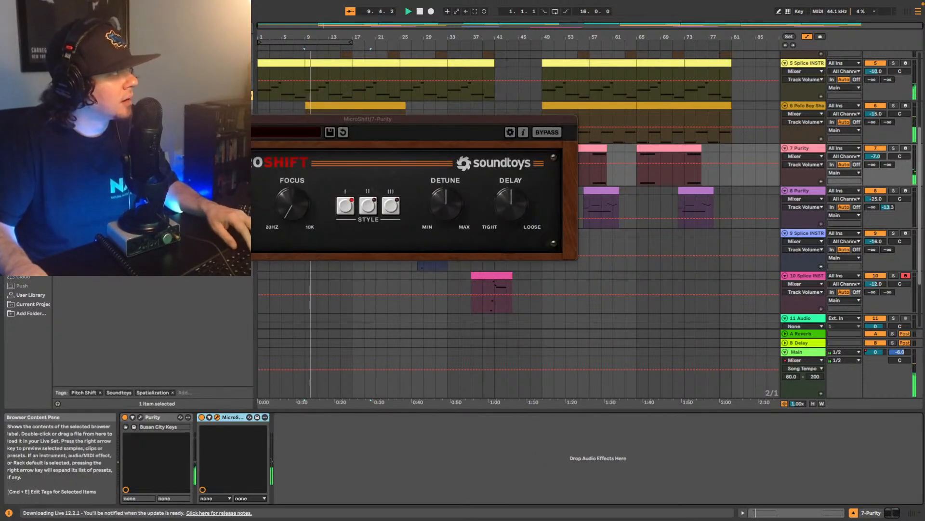
{"action": "key", "text": "space"}
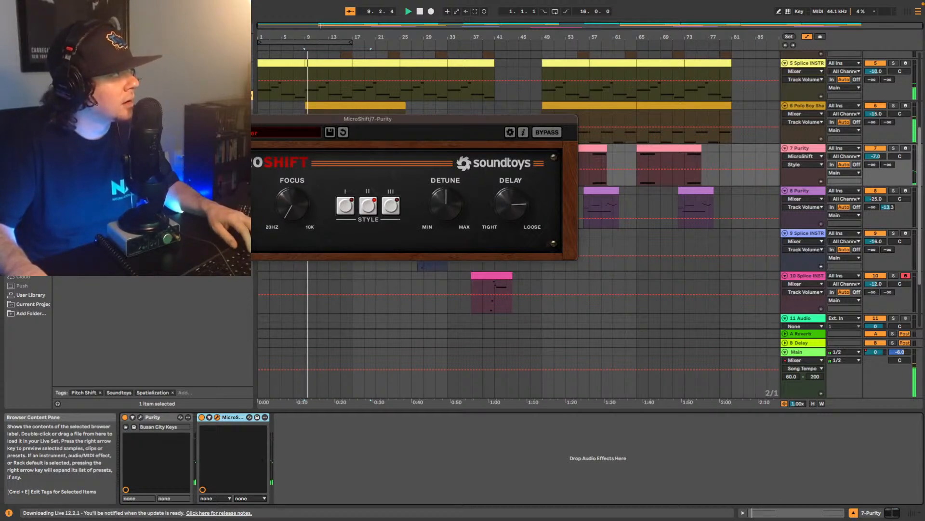
{"action": "left_click_drag", "start_coordinate": [385, 119], "coordinate": [588, 243]}
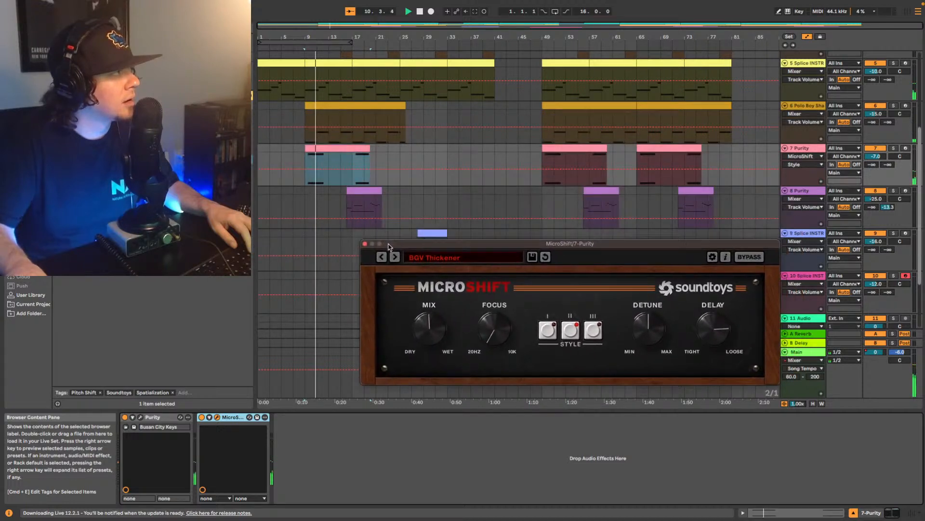
- Audition MicroShift with track 7 soloed from bar 9, and again in the full mix with the solo off
{"action": "key", "text": "space"}
{"action": "left_click", "coordinate": [894, 148]}
{"action": "key", "text": "space"}
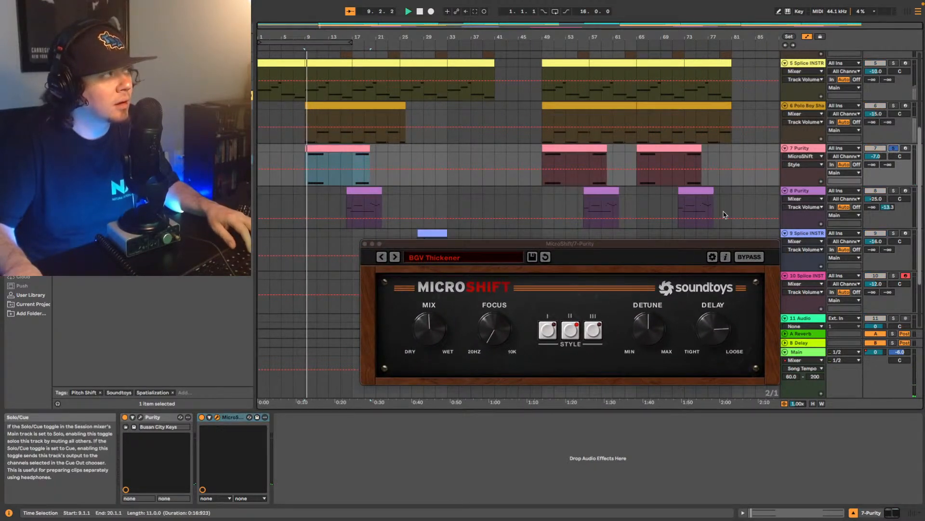
{"action": "left_click", "coordinate": [394, 257]}
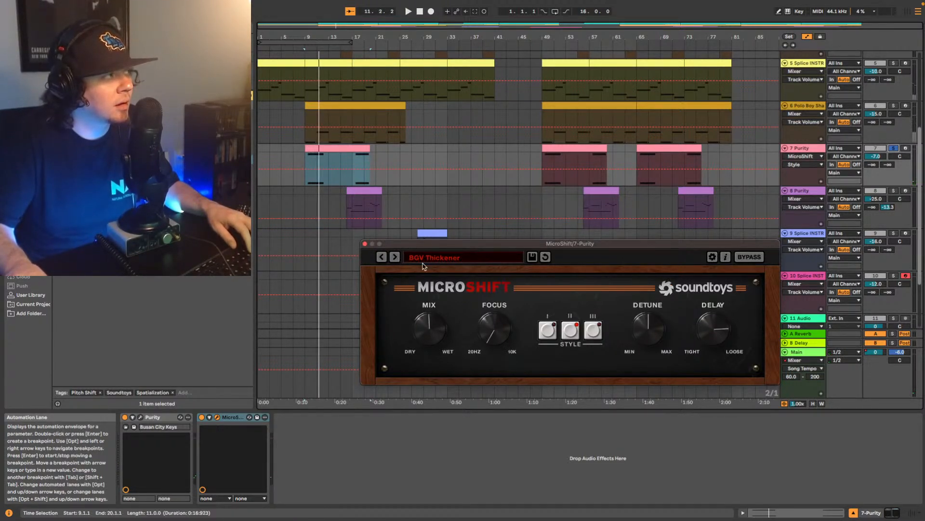
{"action": "left_click", "coordinate": [894, 149]}
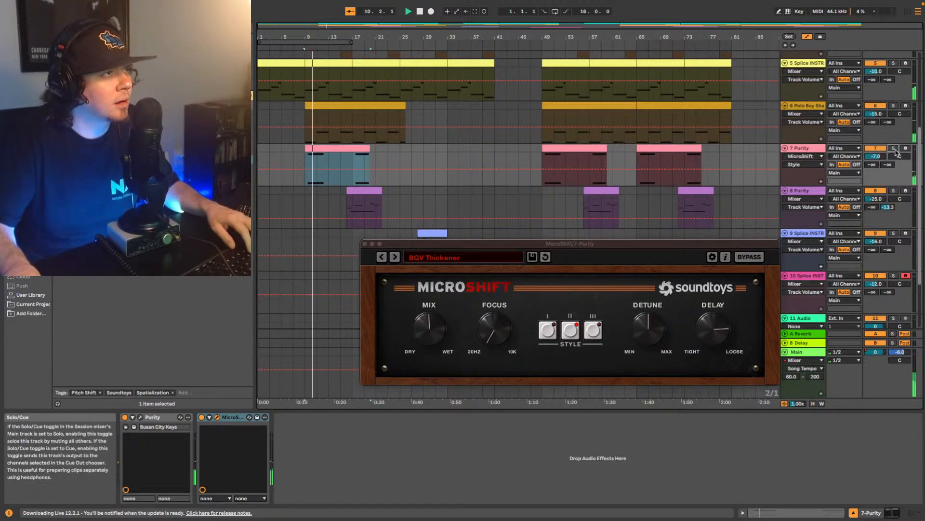
{"action": "key", "text": "space"}
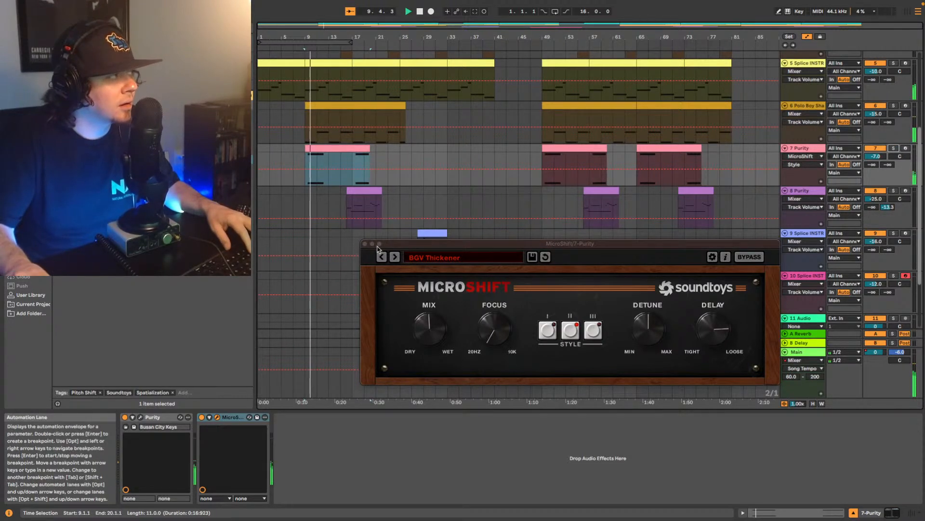
- Close the MicroShift window and add Slate Digital Fresh Air after MicroShift on track 7, Purity
{"action": "left_click", "coordinate": [365, 244]}
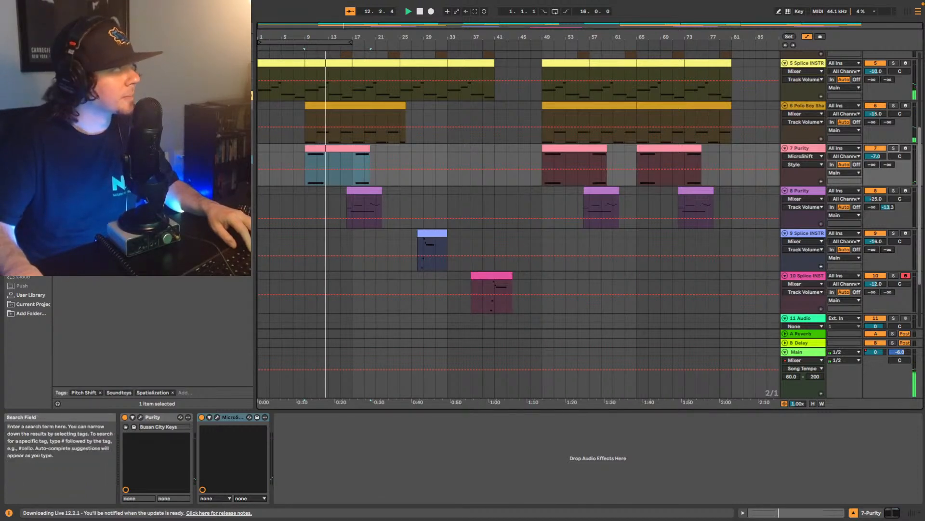
{"action": "key", "text": "BackSpace"}
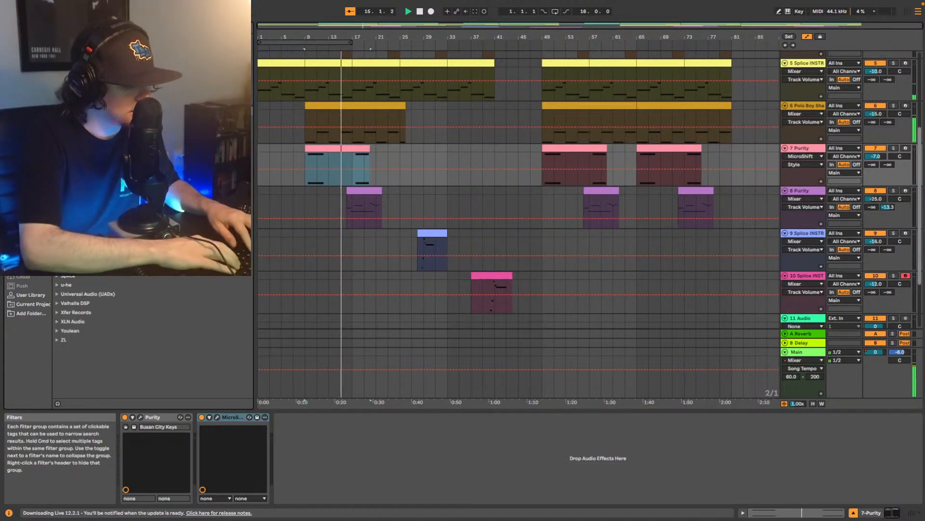
{"action": "type", "text": "micro"}
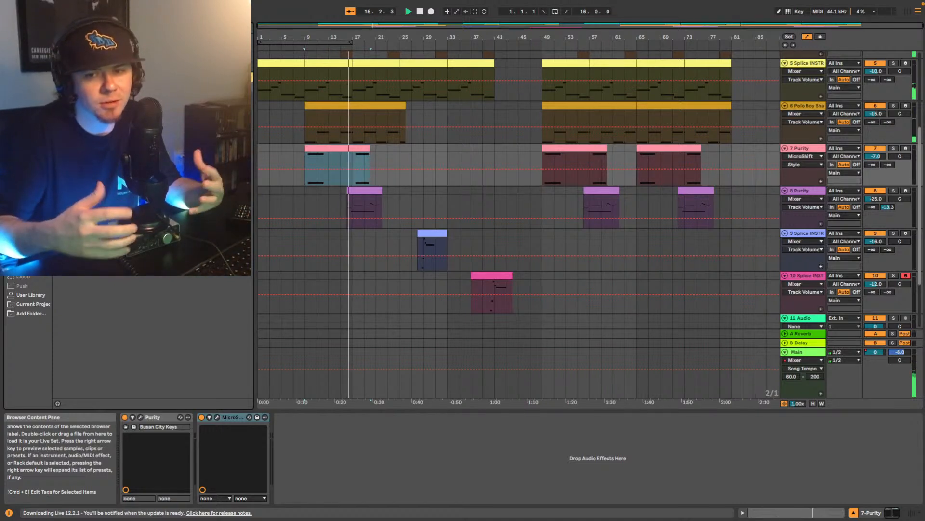
{"action": "left_click_drag", "start_coordinate": [106, 113], "coordinate": [344, 465]}
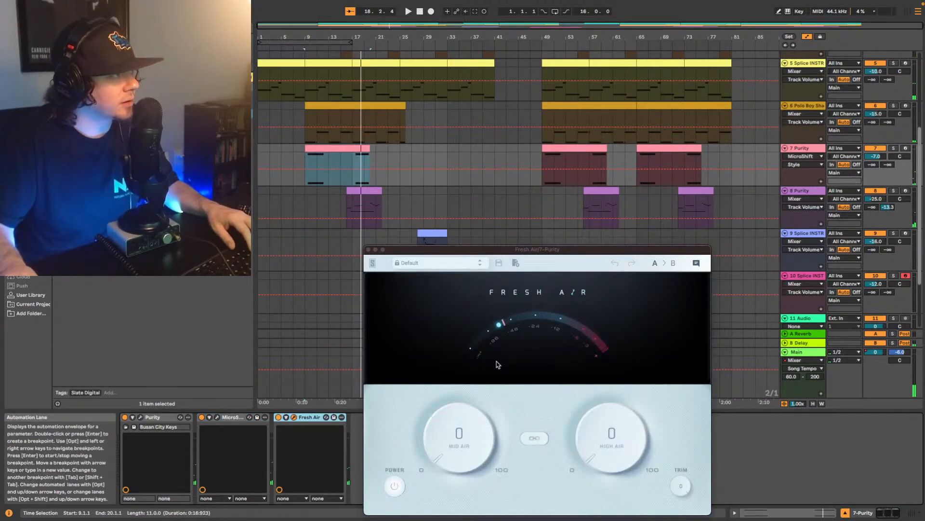
{"action": "left_click_drag", "start_coordinate": [524, 248], "coordinate": [542, 174]}
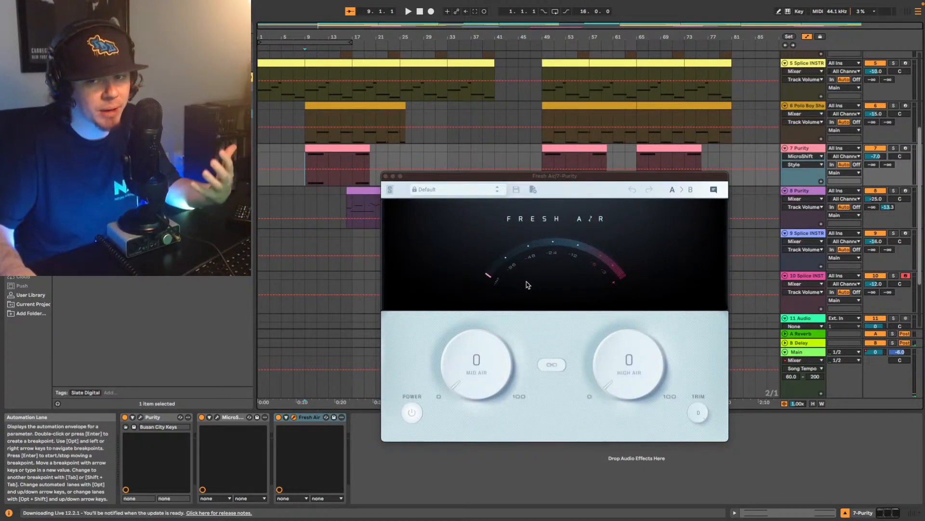
- Set Fresh Air's Mid Air to 43% and High Air to 6% on track 7 during playback from bar 9, and close its window
{"action": "mouse_move", "coordinate": [501, 292]}
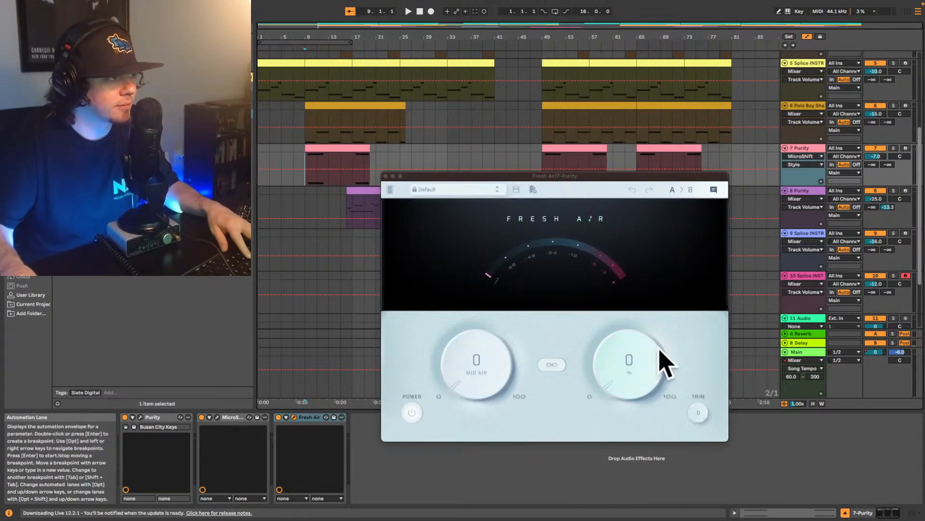
{"action": "key", "text": "space"}
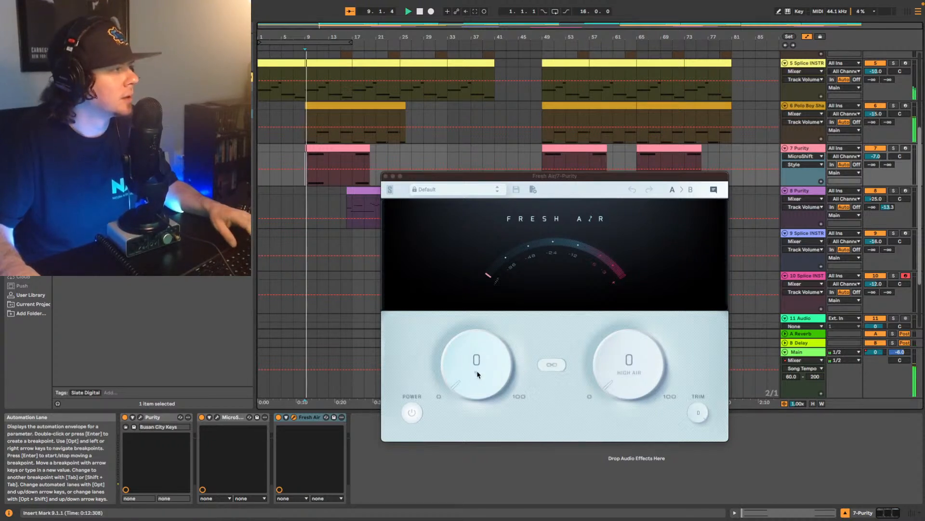
{"action": "left_click_drag", "start_coordinate": [478, 381], "coordinate": [487, 304]}
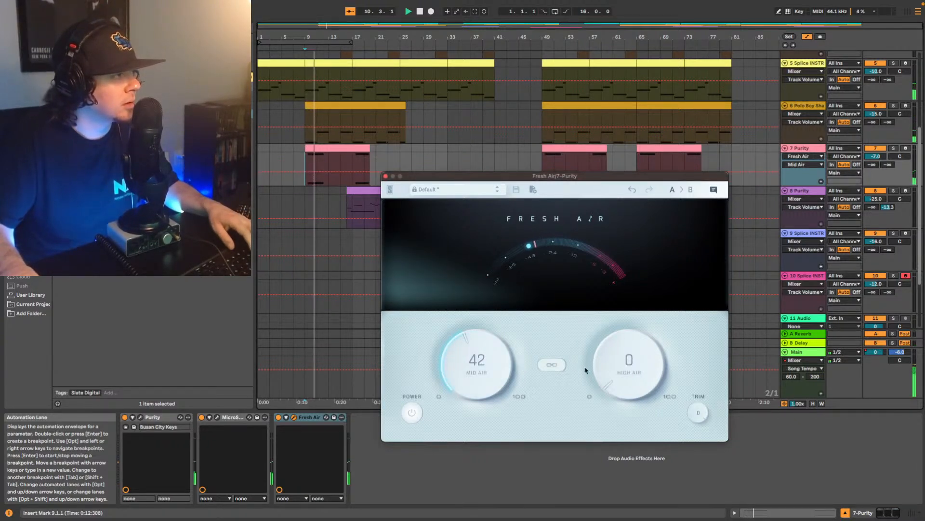
{"action": "left_click_drag", "start_coordinate": [616, 375], "coordinate": [617, 369]}
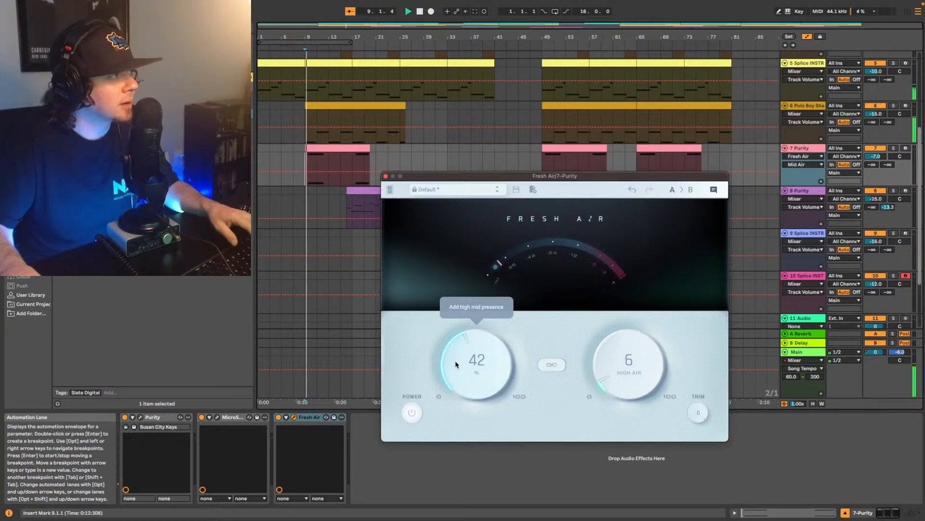
{"action": "left_click_drag", "start_coordinate": [454, 362], "coordinate": [459, 364]}
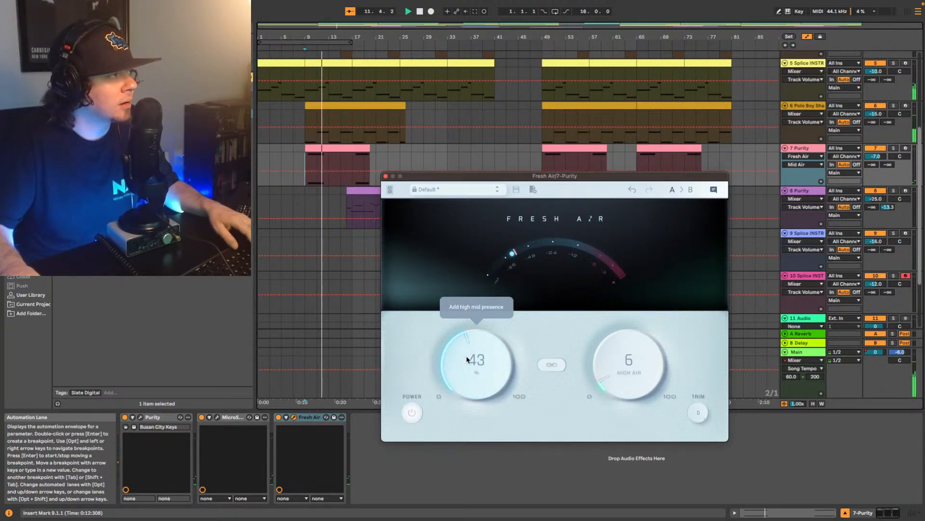
{"action": "left_click", "coordinate": [386, 176]}
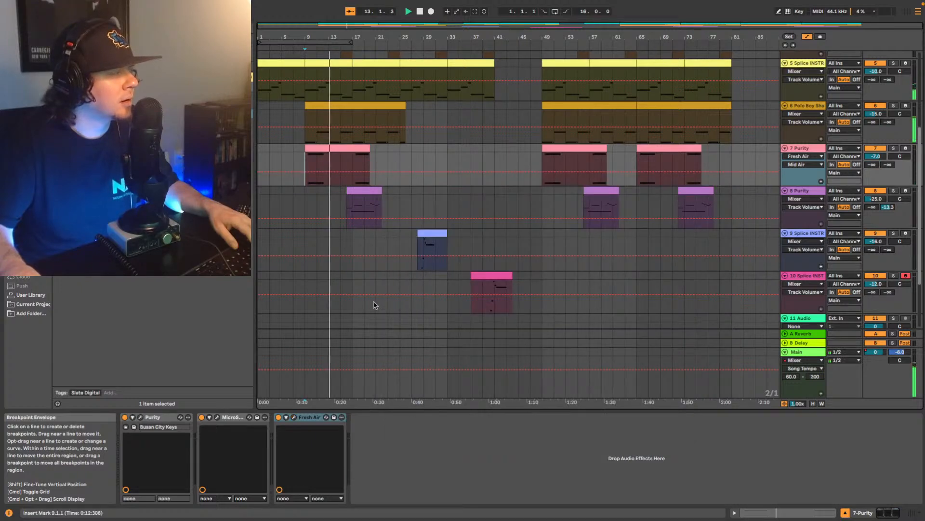
- Insert EQ Eight right after the sampler on track 3, KMRBI_GT, and shape band 1 into a low cut at about 79 Hz during playback
{"action": "scroll", "coordinate": [708, 174], "scroll_direction": "up", "scroll_amount": 5}
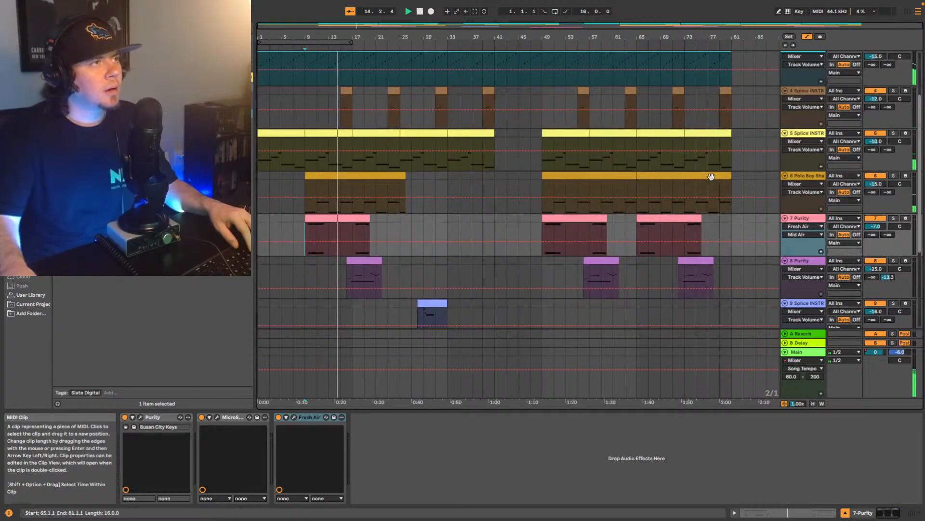
{"action": "left_click", "coordinate": [807, 100]}
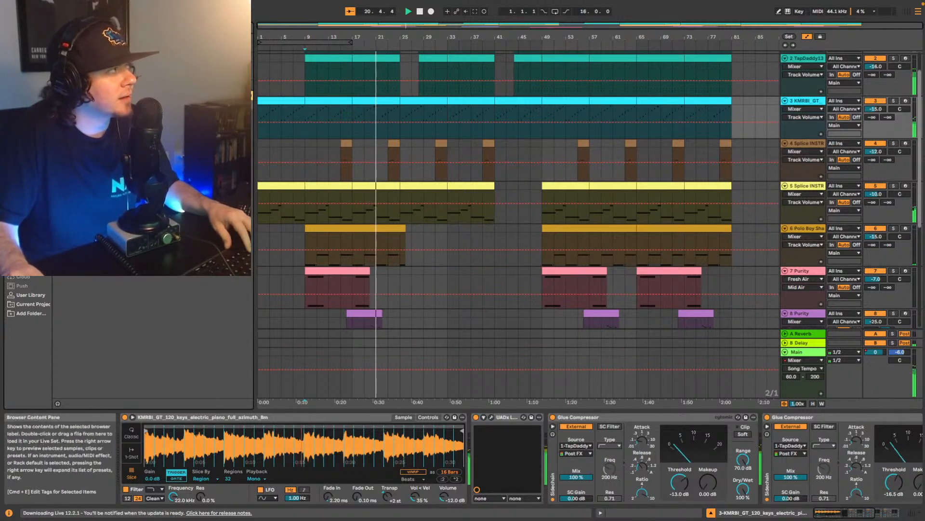
{"action": "left_click", "coordinate": [30, 163]}
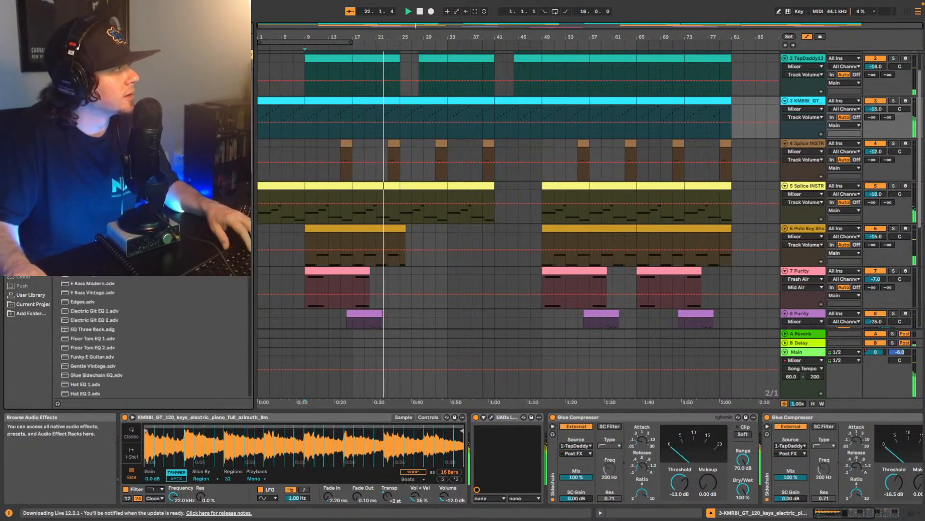
{"action": "left_click_drag", "start_coordinate": [84, 100], "coordinate": [476, 430]}
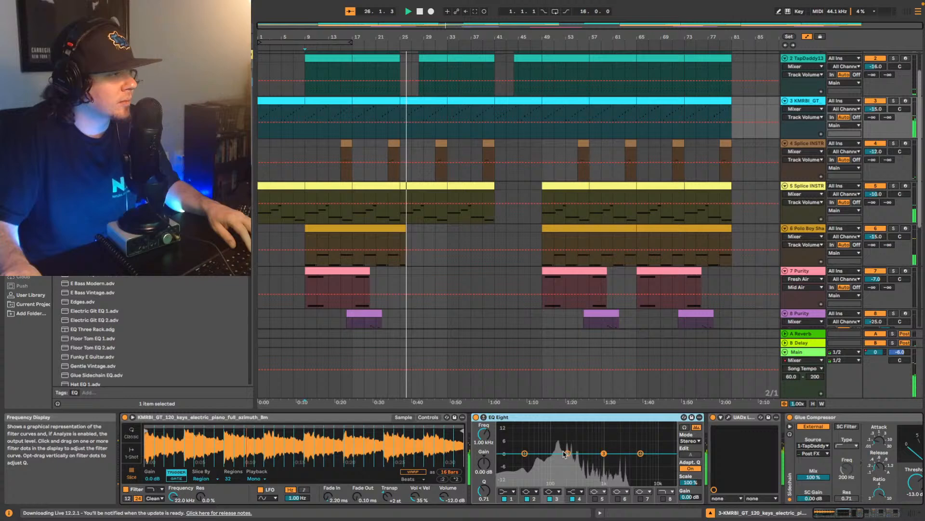
{"action": "left_click", "coordinate": [508, 494]}
{"action": "left_click", "coordinate": [503, 433]}
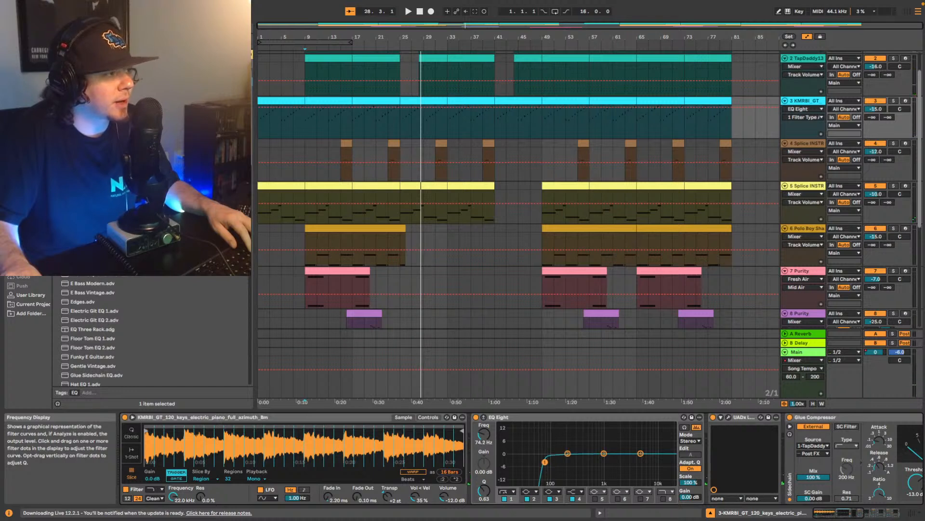
{"action": "left_click", "coordinate": [311, 220]}
{"action": "key", "text": "space"}
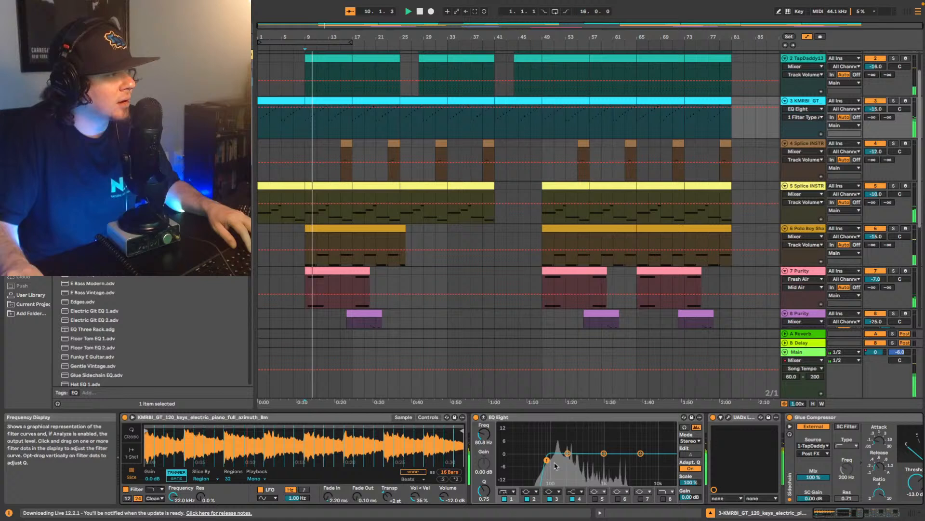
{"action": "left_click_drag", "start_coordinate": [547, 460], "coordinate": [549, 464]}
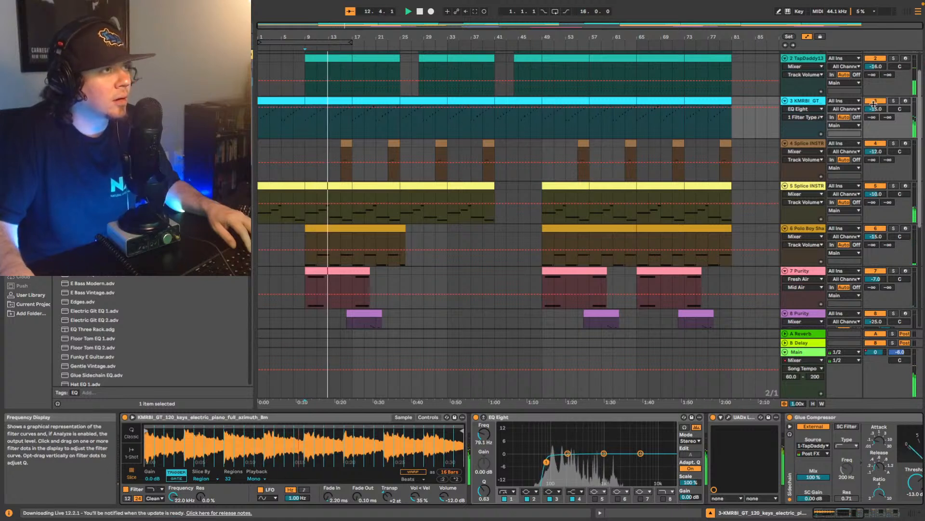
- Solo track 3 to compare its sound with EQ Eight off and on, and audition the full mix with the solo off
{"action": "left_click", "coordinate": [894, 101]}
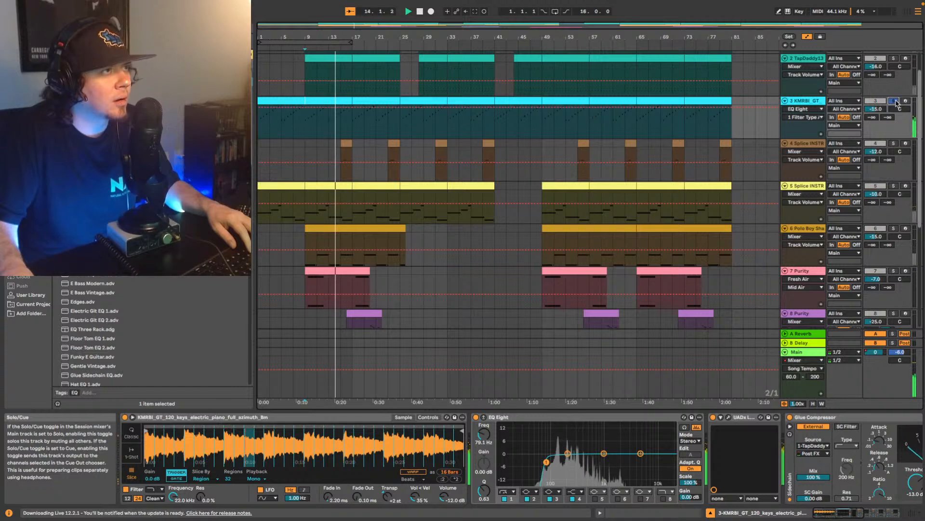
{"action": "left_click", "coordinate": [476, 418]}
{"action": "left_click", "coordinate": [476, 417]}
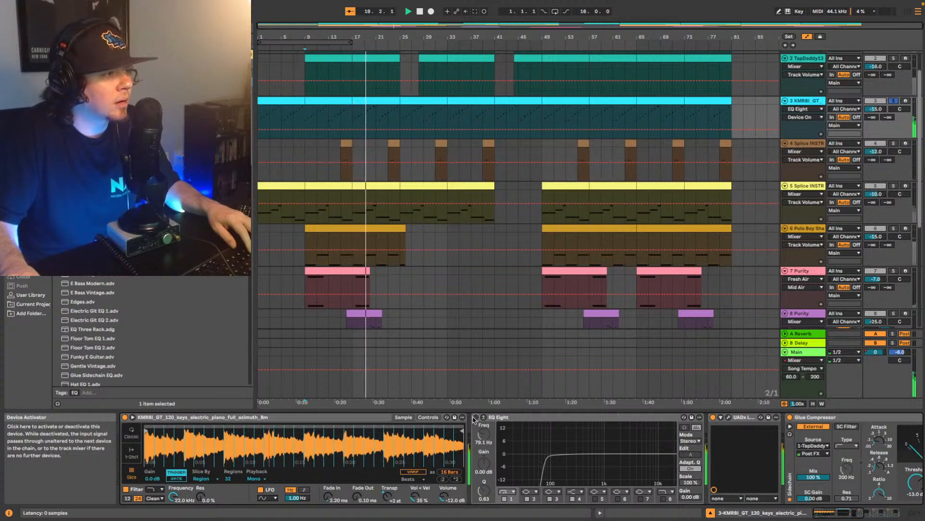
{"action": "left_click", "coordinate": [475, 417]}
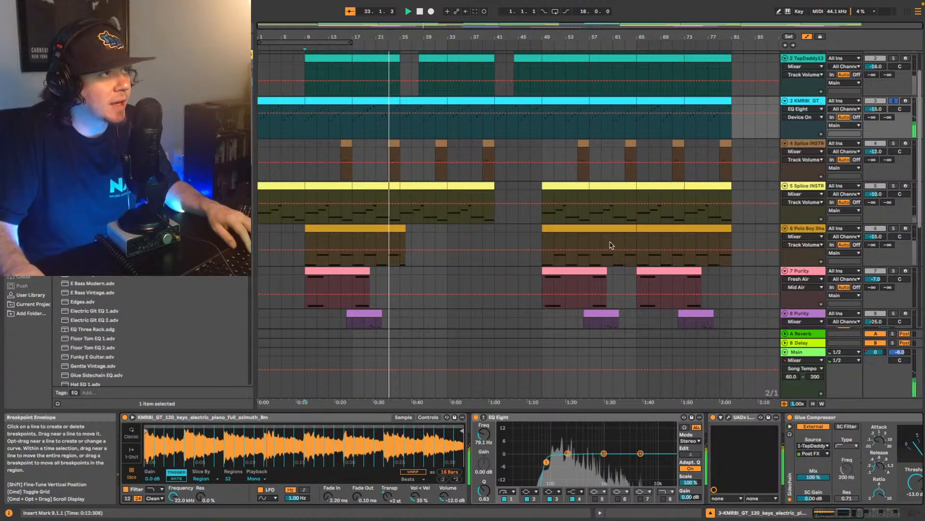
{"action": "left_click", "coordinate": [894, 101]}
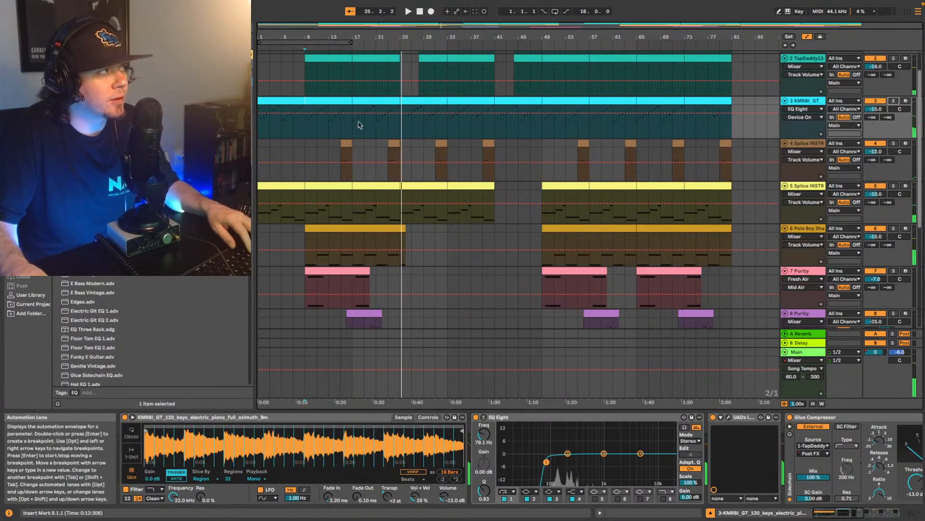
{"action": "key", "text": "space"}
{"action": "key", "text": "space"}
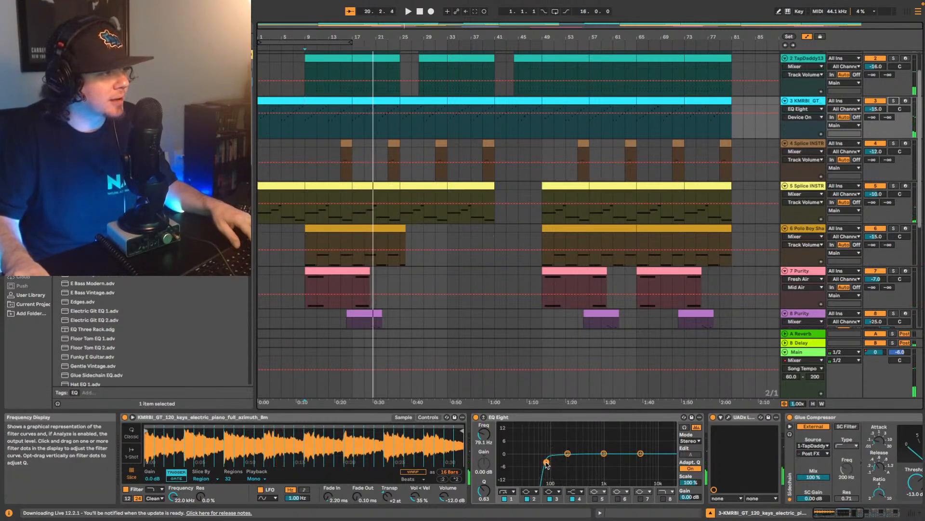
- Refine track 3's EQ Eight with an 88 Hz low cut at Q 0.53 and a gentle low-mid dip on band 2 while replaying
{"action": "left_click_drag", "start_coordinate": [546, 463], "coordinate": [546, 466]}
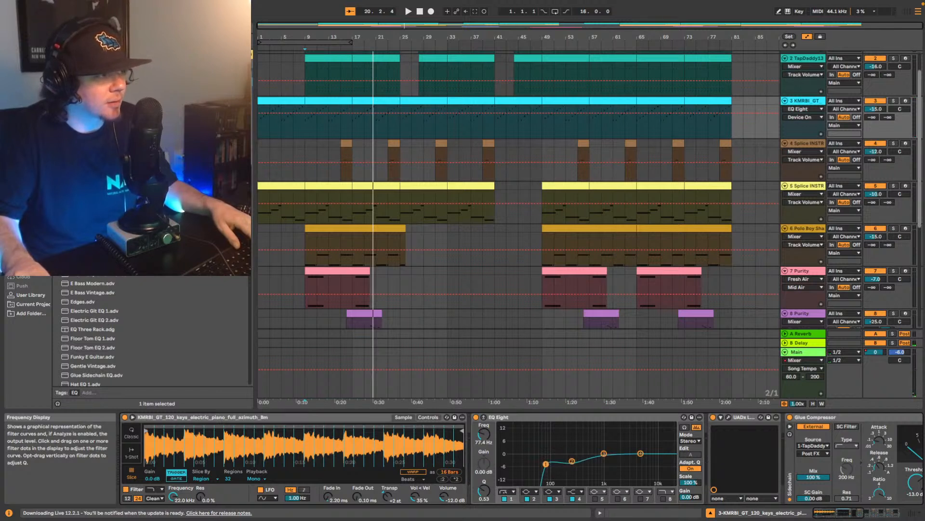
{"action": "key", "text": "space"}
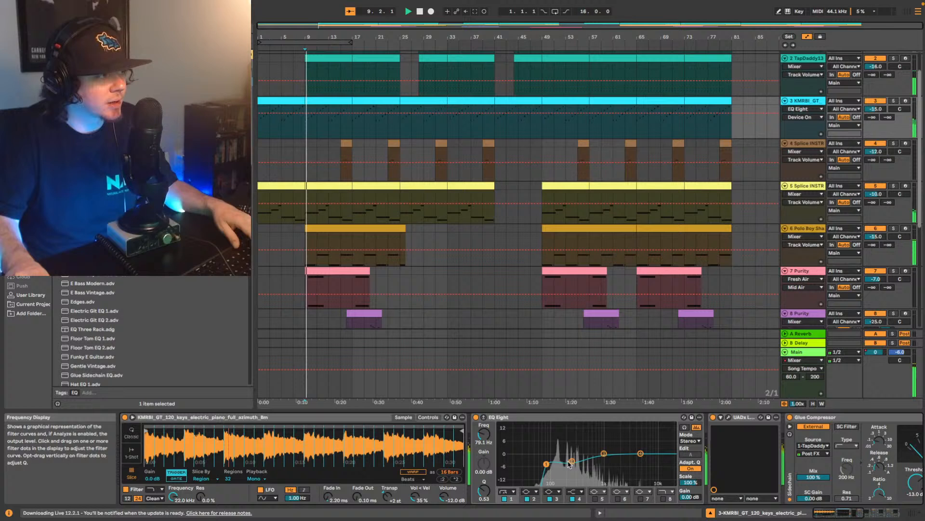
{"action": "left_click_drag", "start_coordinate": [572, 459], "coordinate": [548, 464]}
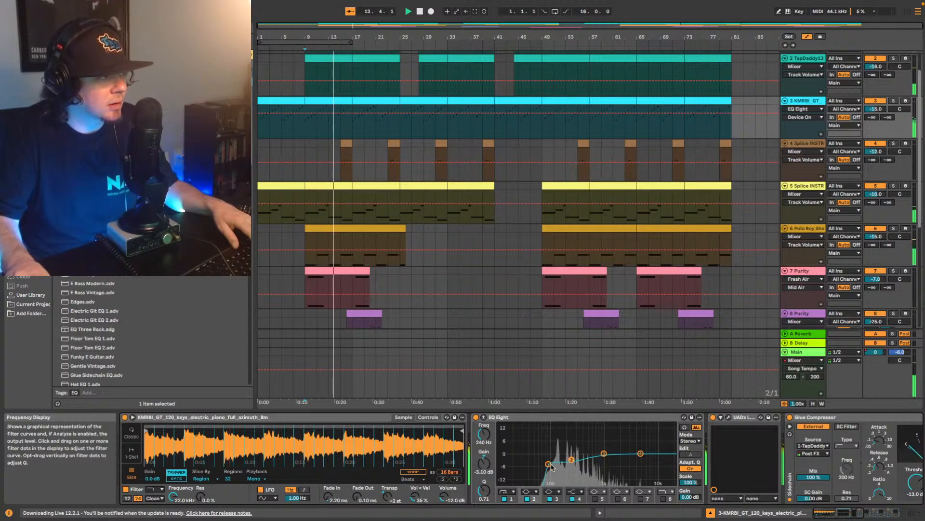
- Add a second EQ Eight after the UADx plugin on track 3 and boost band 3 by 2.60 dB at 825 Hz
{"action": "left_click", "coordinate": [841, 514]}
{"action": "left_click_drag", "start_coordinate": [841, 515], "coordinate": [858, 514]}
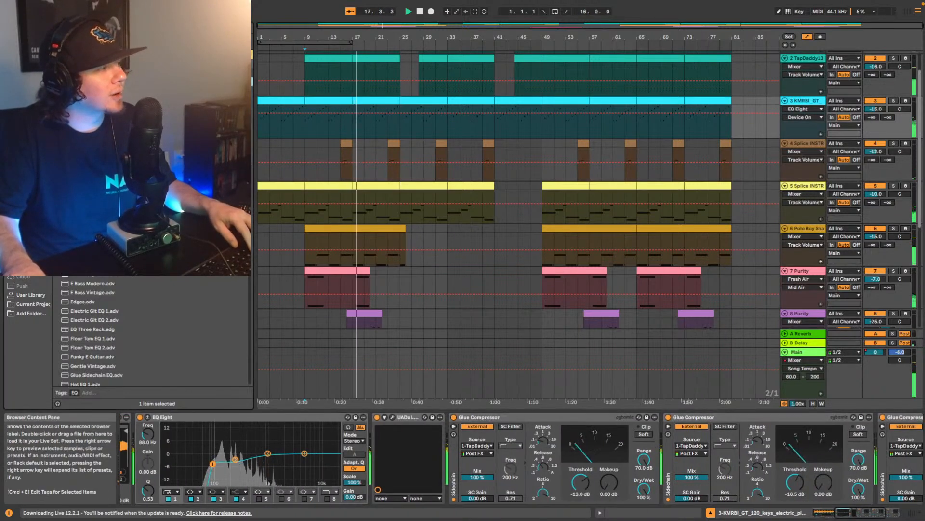
{"action": "left_click_drag", "start_coordinate": [436, 413], "coordinate": [451, 450]}
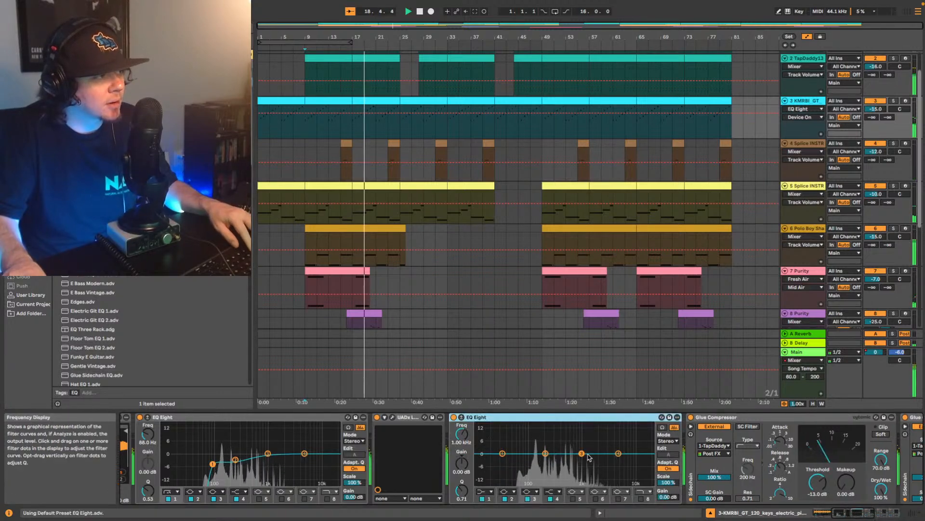
{"action": "left_click", "coordinate": [582, 453]}
{"action": "left_click_drag", "start_coordinate": [565, 436], "coordinate": [591, 439]}
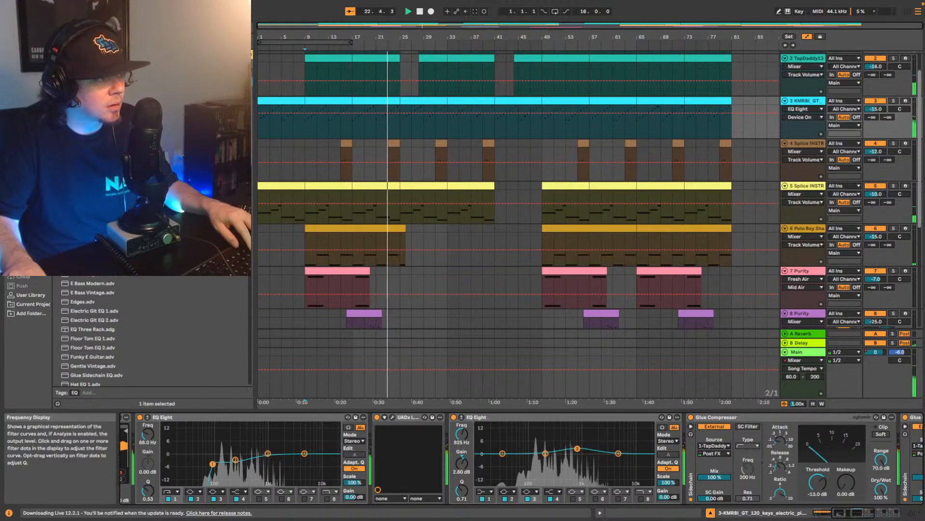
{"action": "left_click_drag", "start_coordinate": [578, 447], "coordinate": [579, 449]}
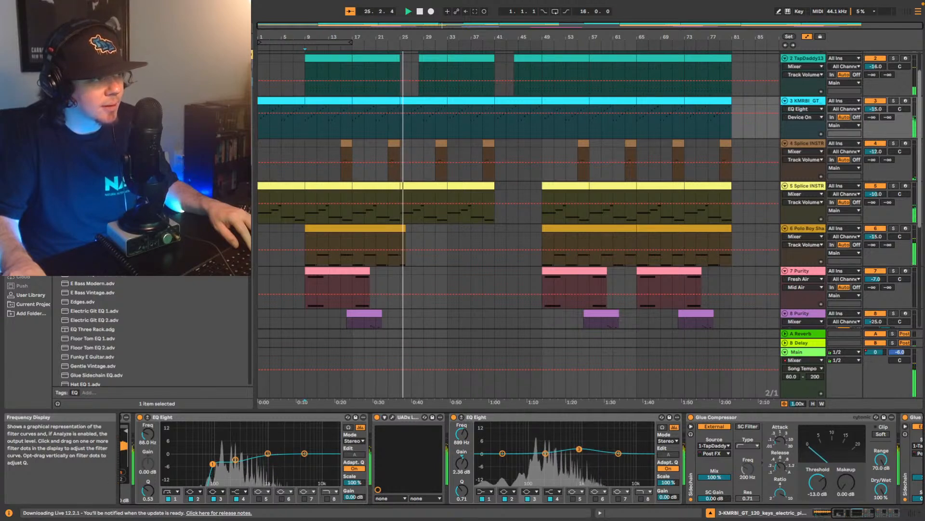
{"action": "left_click_drag", "start_coordinate": [579, 448], "coordinate": [577, 448]}
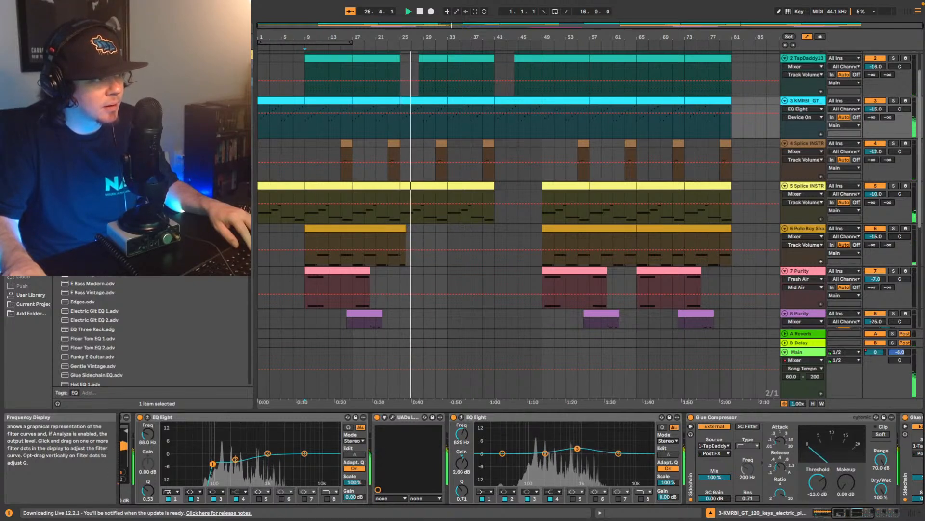
- Lower the volumes of track 3, KMRBI_GT, and track 6, Polo Boy, to -16 dB while replaying from bar 9
{"action": "key", "text": "space"}
{"action": "key", "text": "space"}
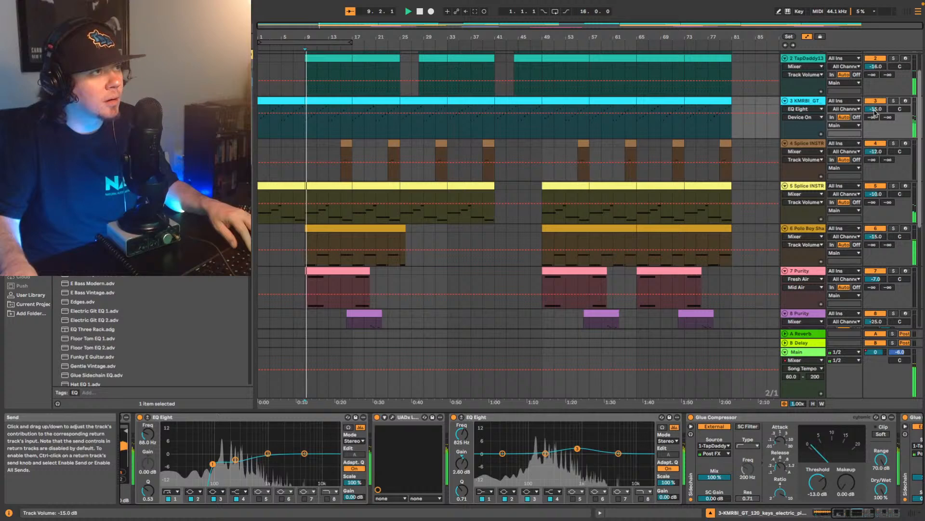
{"action": "left_click", "coordinate": [876, 109]}
{"action": "key", "text": "Down"}
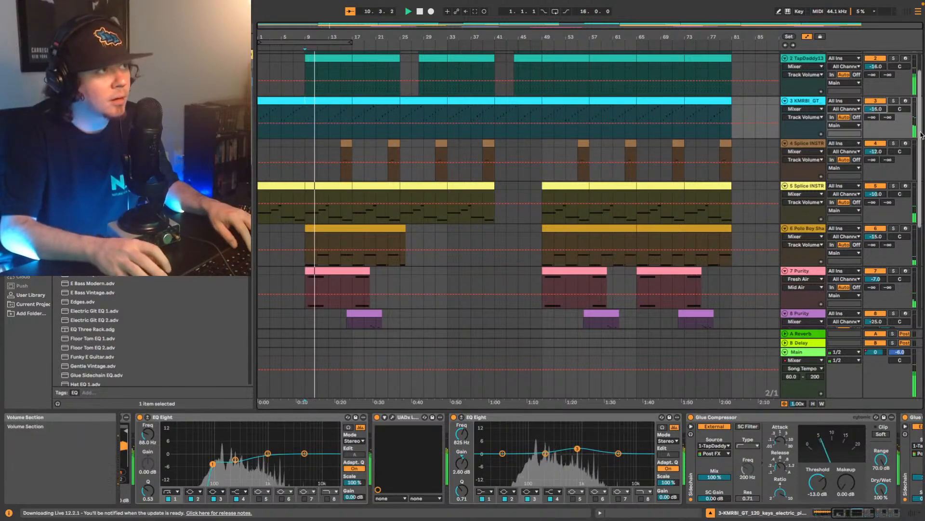
{"action": "scroll", "coordinate": [818, 197], "scroll_direction": "down", "scroll_amount": 3}
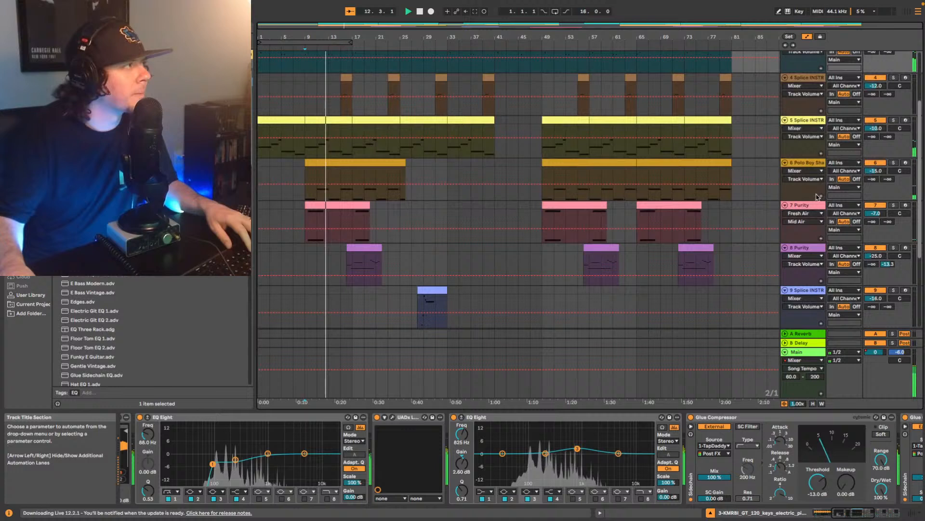
{"action": "left_click", "coordinate": [876, 172]}
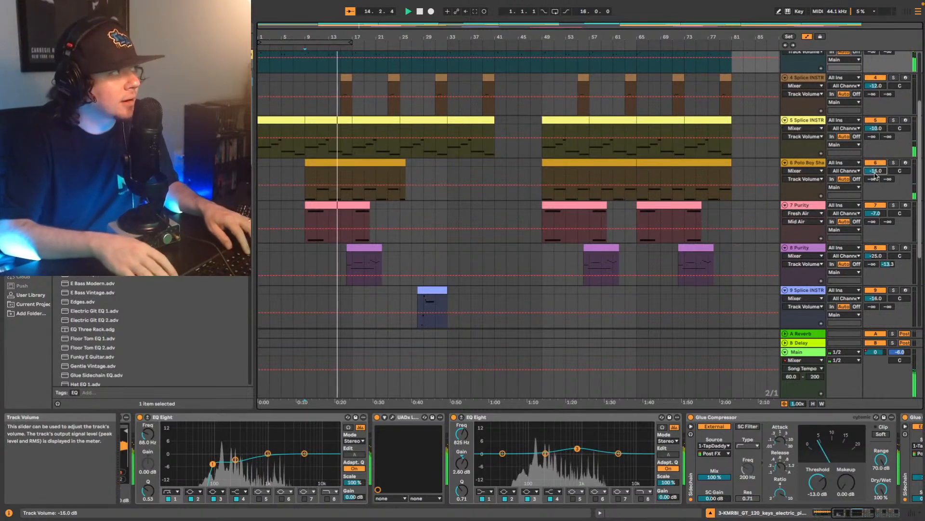
- Lower track 6's volume to -17 dB and check the UADx LA-2A compressor in its device chain
{"action": "key", "text": "Down"}
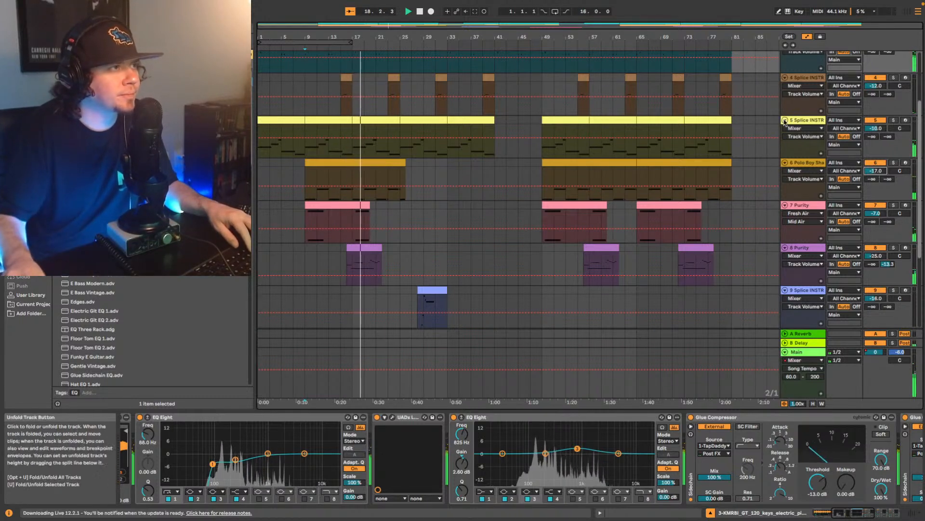
{"action": "left_click", "coordinate": [809, 162]}
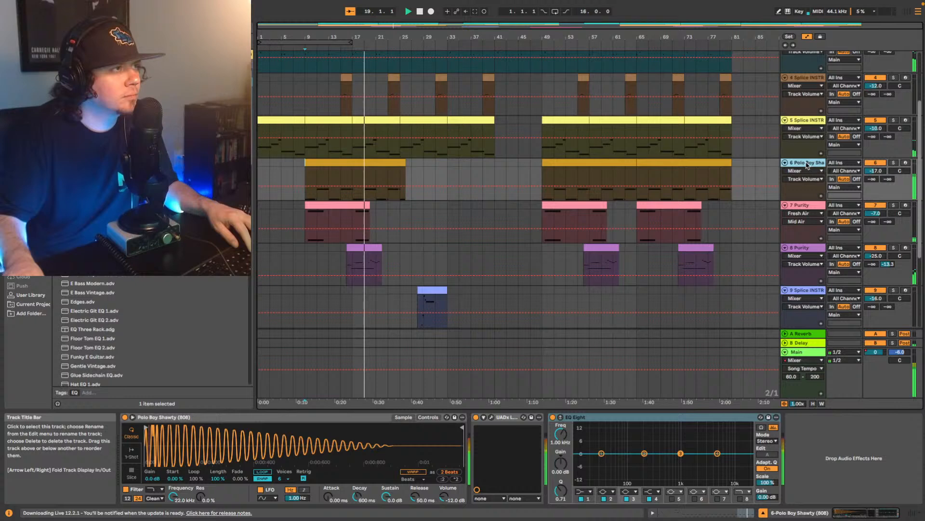
{"action": "left_click", "coordinate": [492, 418]}
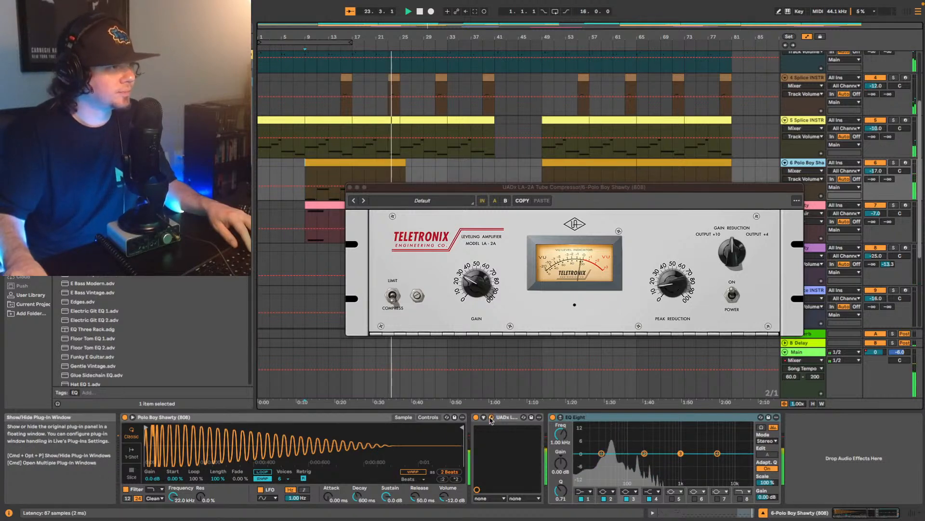
{"action": "left_click", "coordinate": [491, 418]}
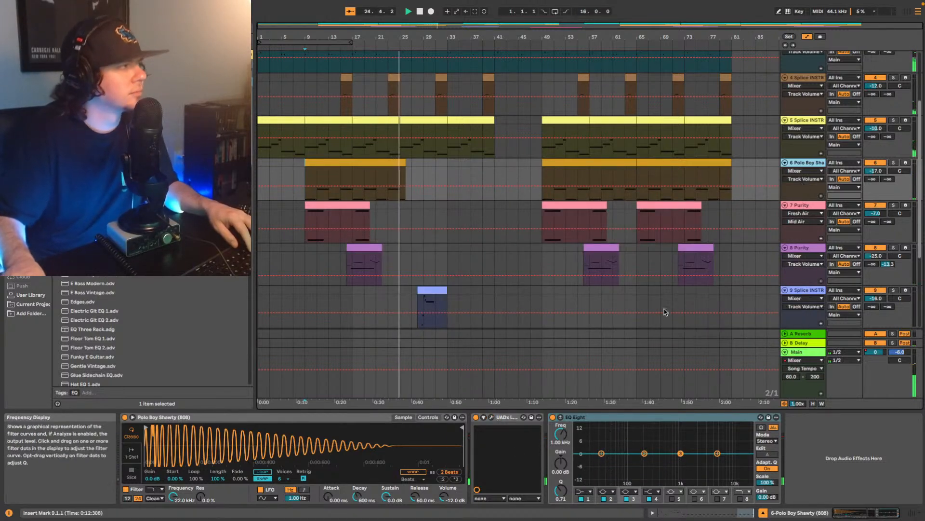
- Audition track 8, Purity, from bar 16 in the full mix and briefly soloed
{"action": "key", "text": "space"}
{"action": "left_click", "coordinate": [345, 260]}
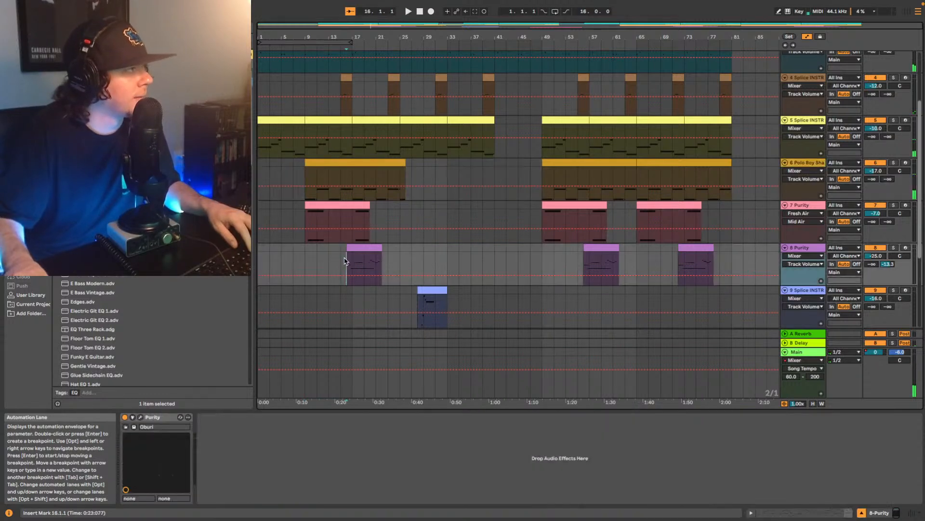
{"action": "key", "text": "space"}
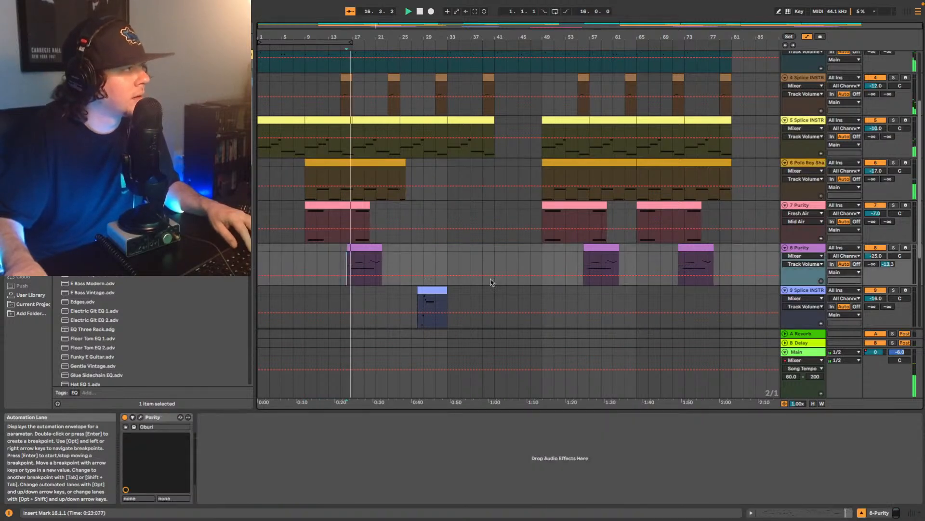
{"action": "left_click", "coordinate": [814, 249]}
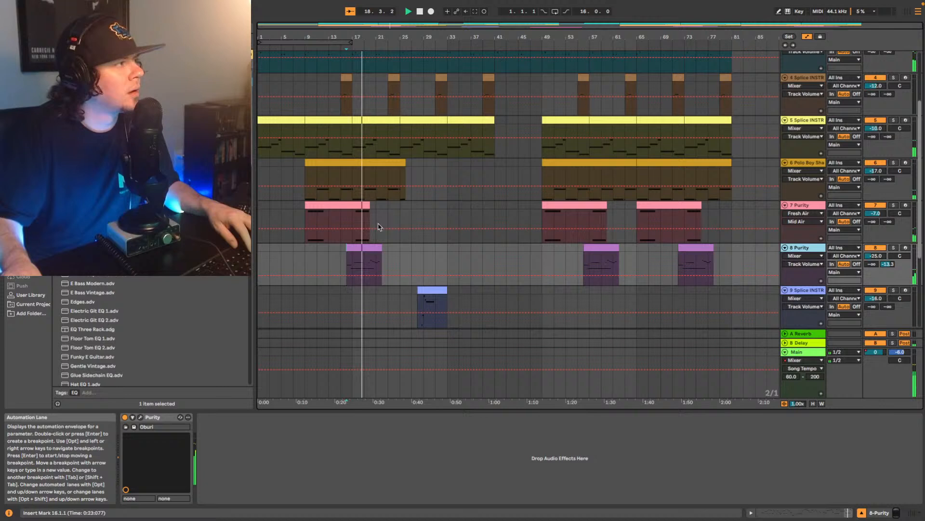
{"action": "left_click", "coordinate": [895, 249]}
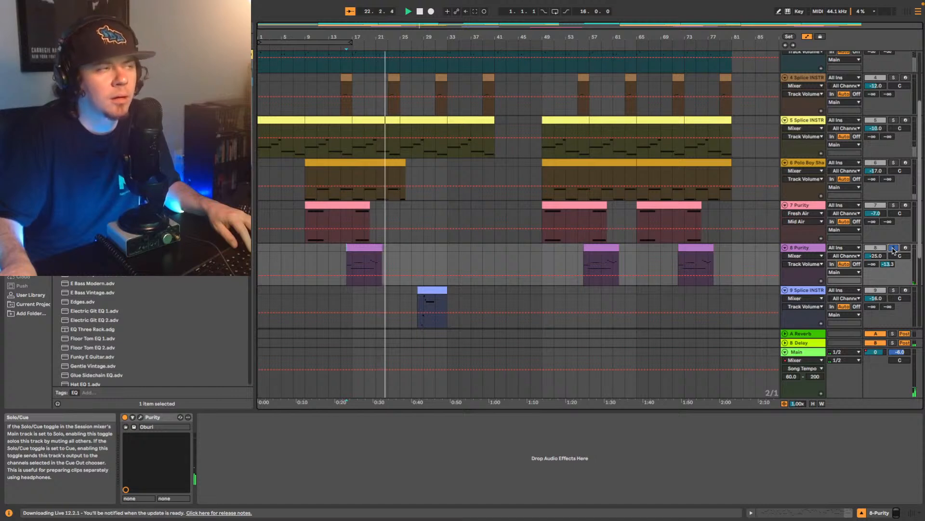
{"action": "left_click", "coordinate": [894, 250]}
{"action": "key", "text": "space"}
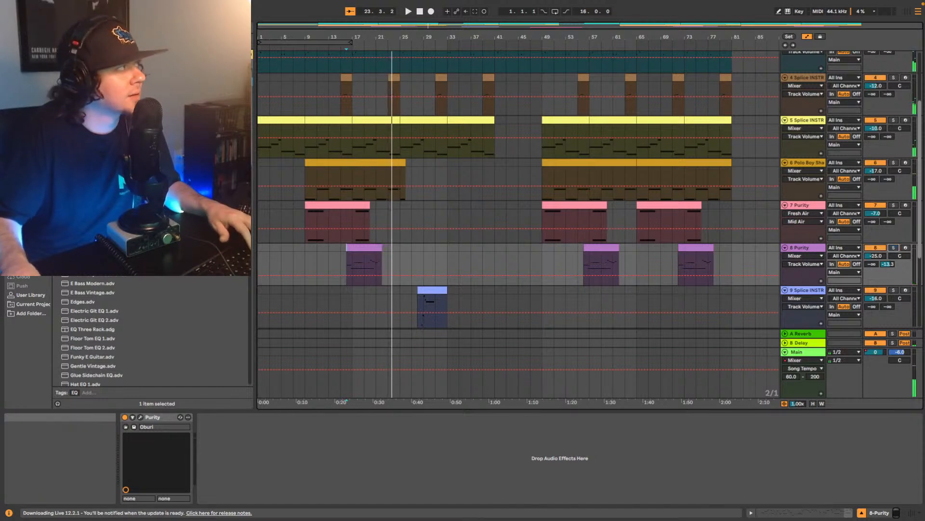
- Add the UADx 1176 FET Compressor after Purity on track 8, adjust its input and output, and replay from bar 16
{"action": "left_click", "coordinate": [125, 27]}
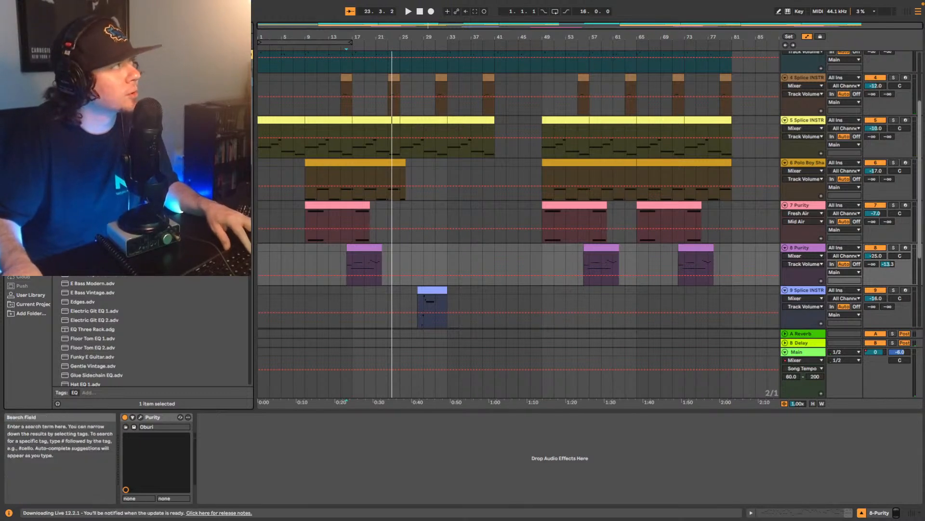
{"action": "type", "text": "eight"}
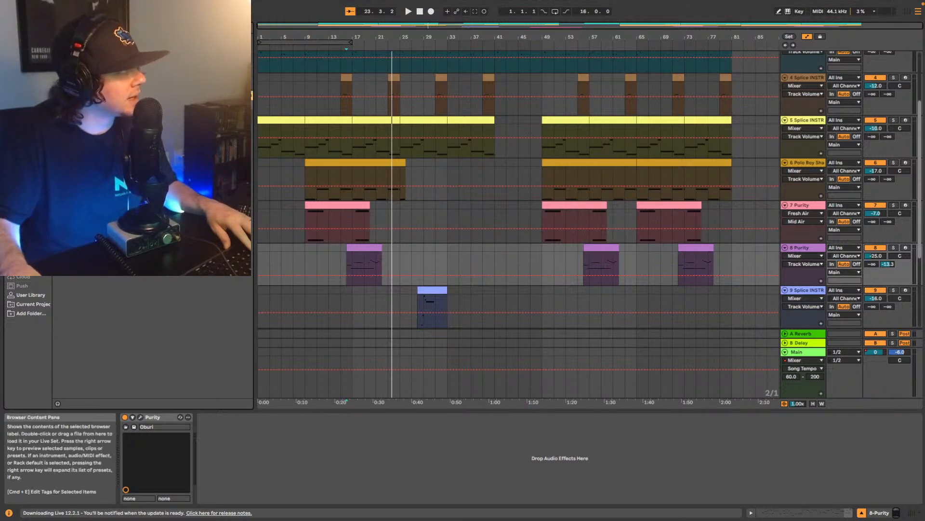
{"action": "left_click_drag", "start_coordinate": [257, 457], "coordinate": [259, 458]}
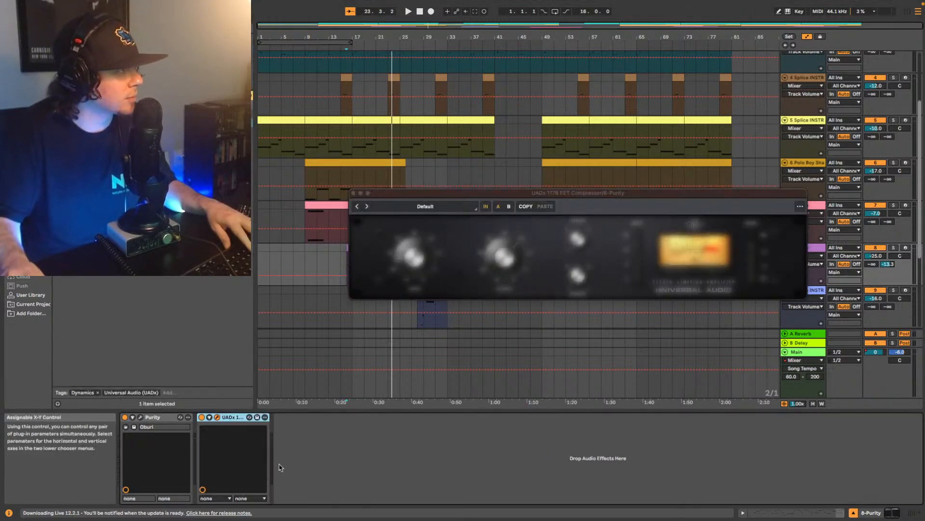
{"action": "left_click_drag", "start_coordinate": [439, 194], "coordinate": [446, 121]}
{"action": "key", "text": "space"}
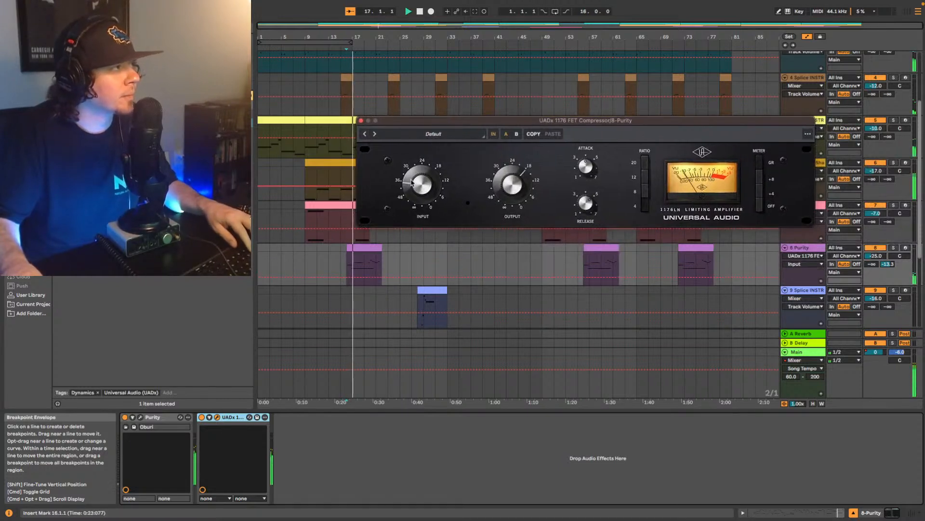
{"action": "left_click", "coordinate": [413, 179]}
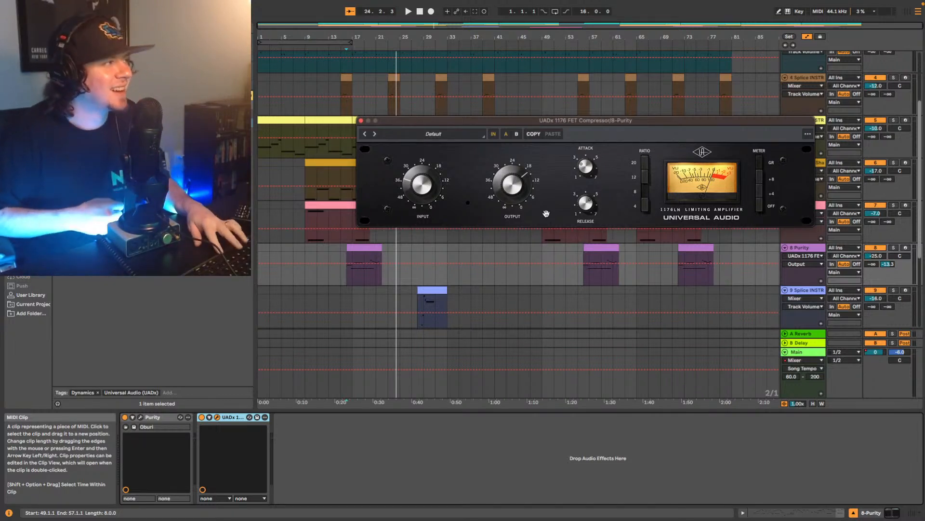
{"action": "key", "text": "space"}
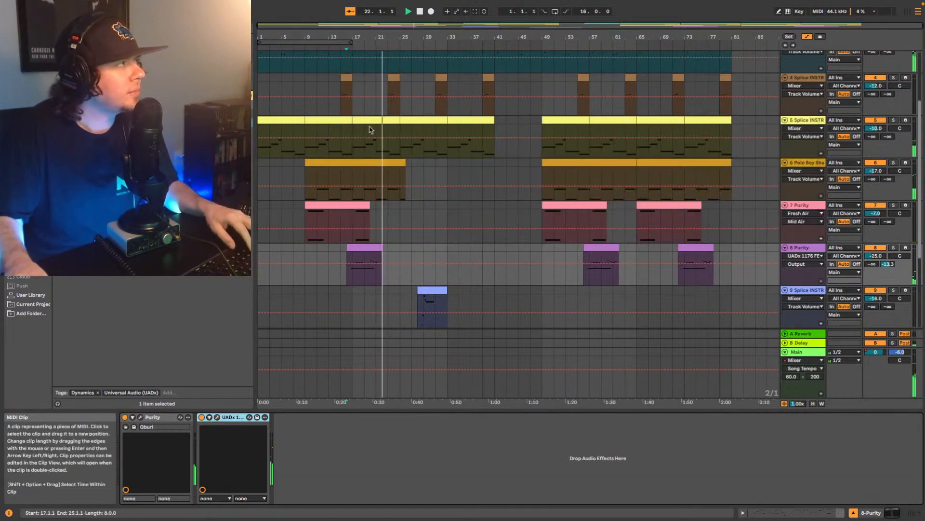
- Copy the three Glue Compressors from track 5 to the end of track 8's device chain
{"action": "left_click", "coordinate": [361, 120]}
{"action": "left_click", "coordinate": [752, 140]}
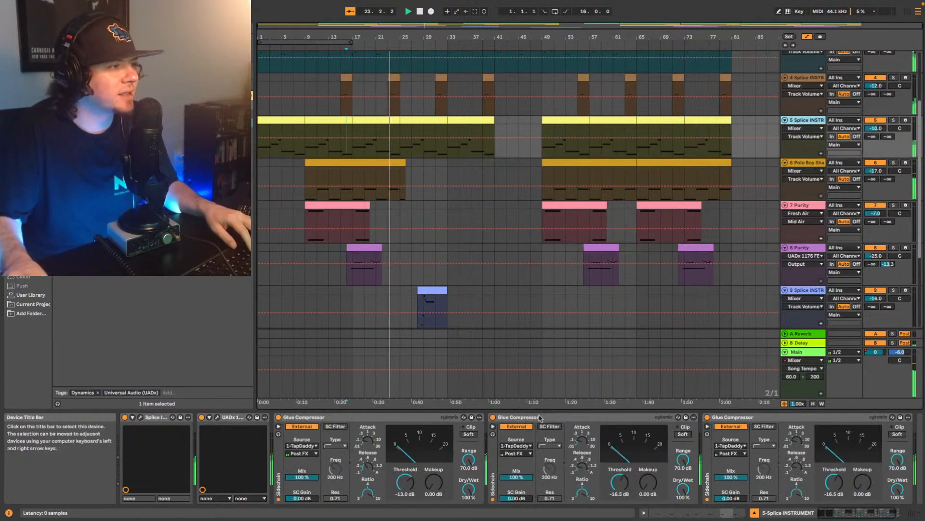
{"action": "left_click", "coordinate": [418, 418]}
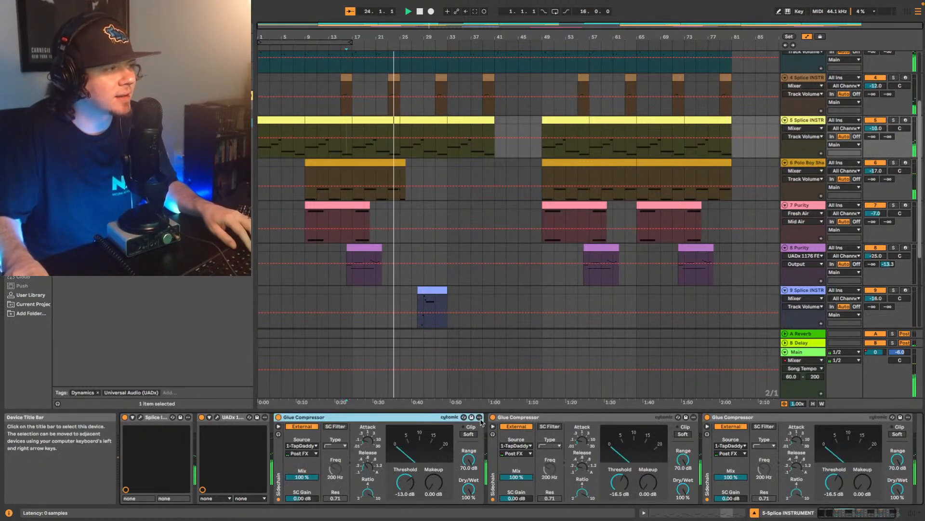
{"action": "left_click", "coordinate": [831, 417], "text": "shift"}
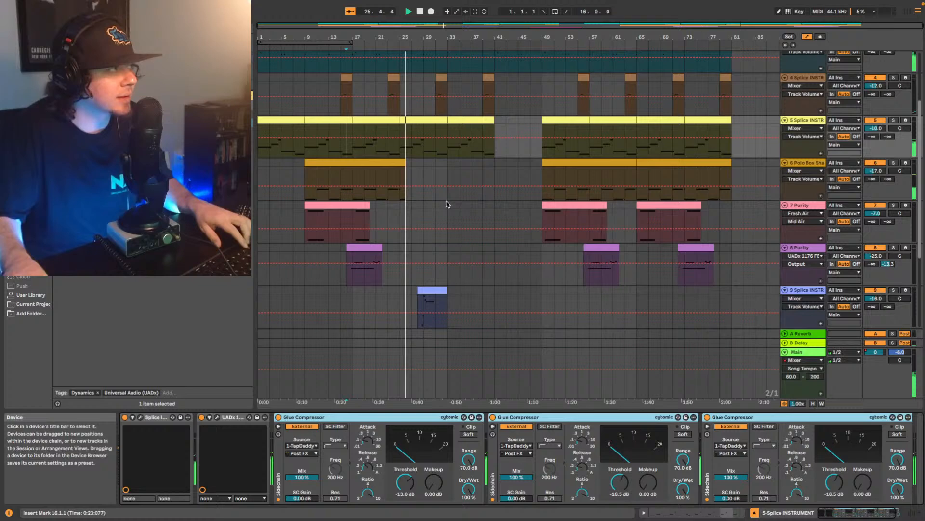
{"action": "left_click", "coordinate": [804, 248]}
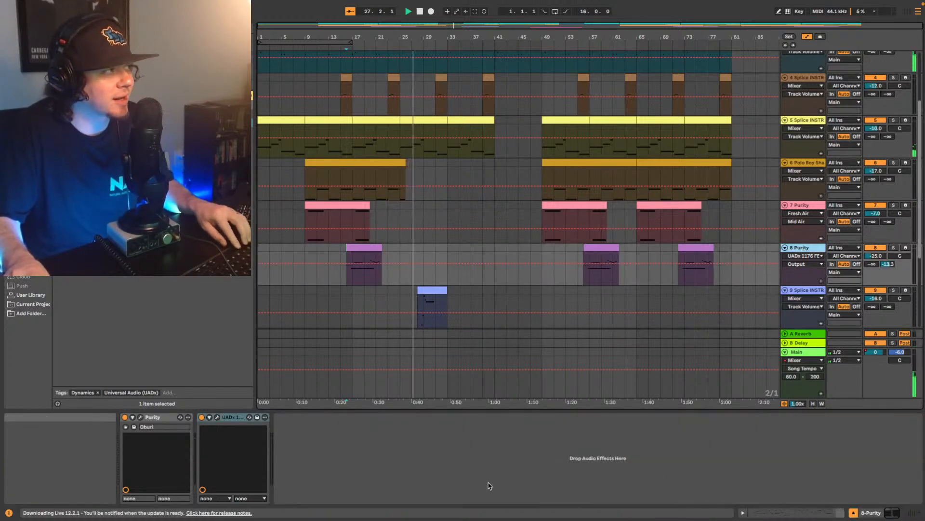
{"action": "left_click", "coordinate": [399, 469]}
{"action": "key", "text": "ctrl+v"}
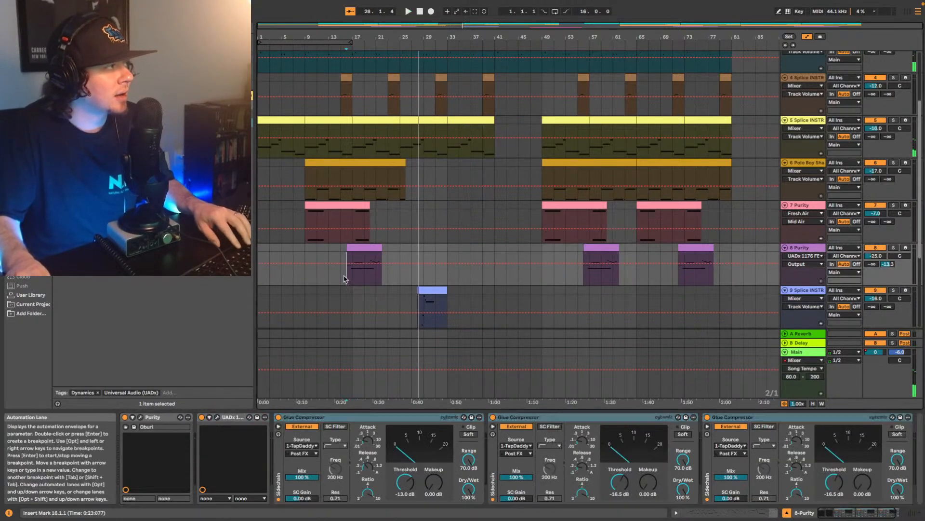
- Raise track 8's volume to -21 dB while replaying the mix from bar 16
{"action": "left_click", "coordinate": [348, 265]}
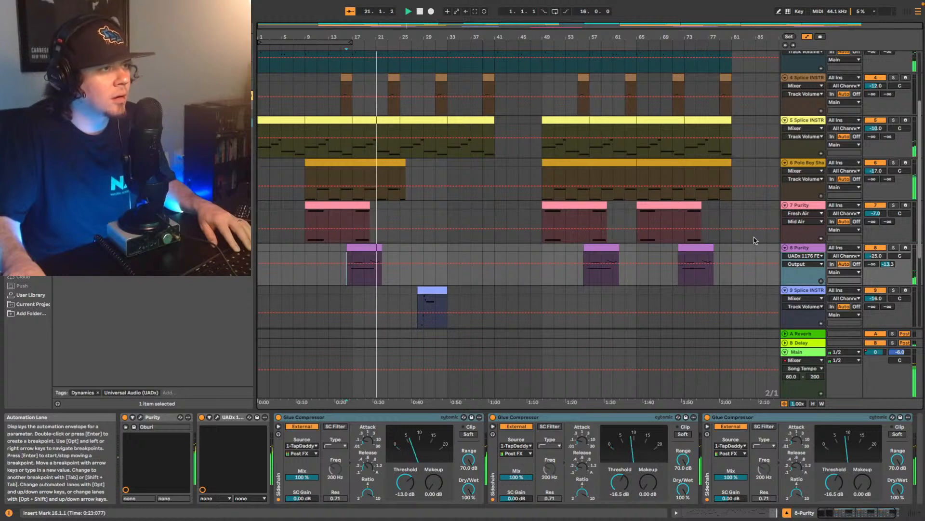
{"action": "left_click", "coordinate": [875, 256]}
{"action": "key", "text": "space"}
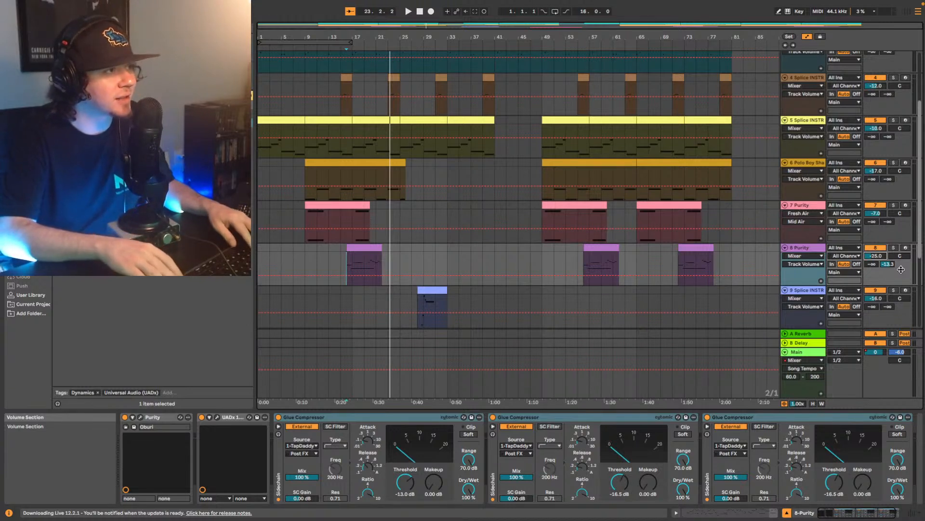
{"action": "key", "text": "space"}
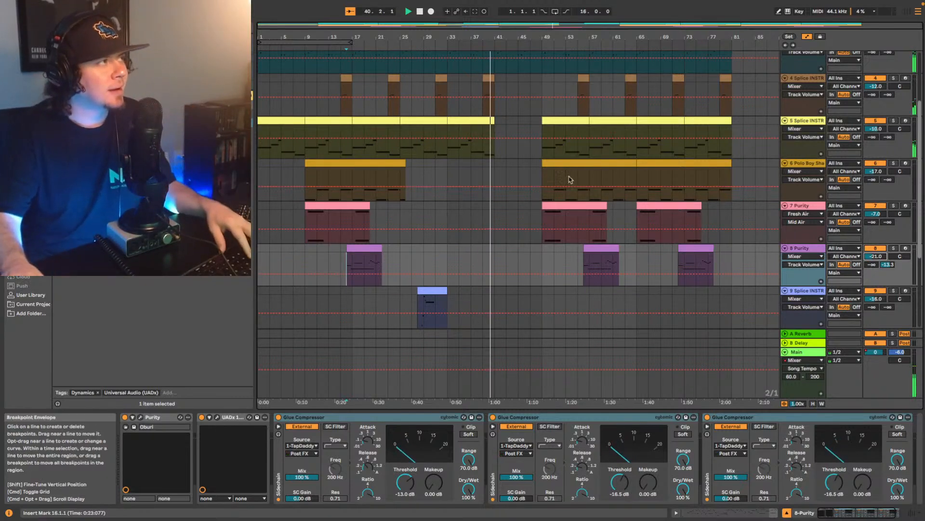
- Audition track 10, Splice INSTRUMENT, from bar 37 and add an EQ Eight after its Delay
{"action": "scroll", "coordinate": [611, 123], "scroll_direction": "down", "scroll_amount": 5}
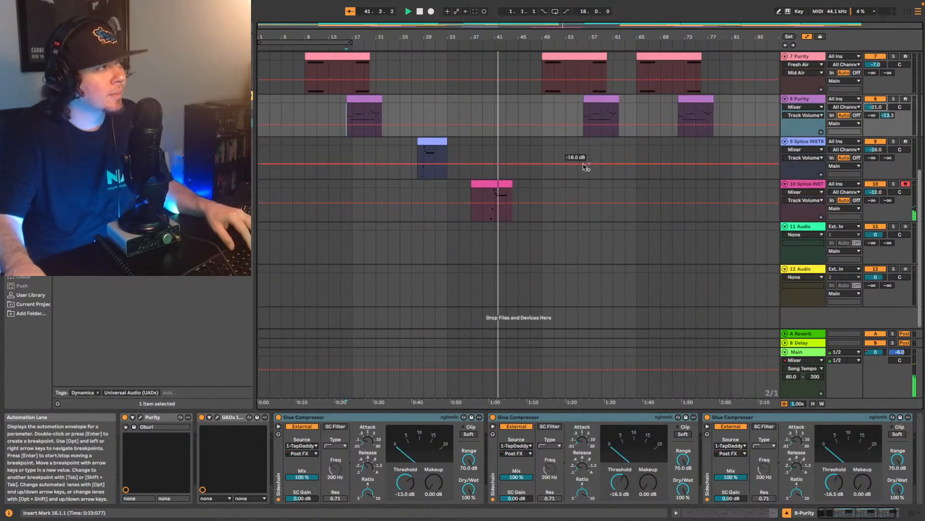
{"action": "left_click", "coordinate": [808, 185]}
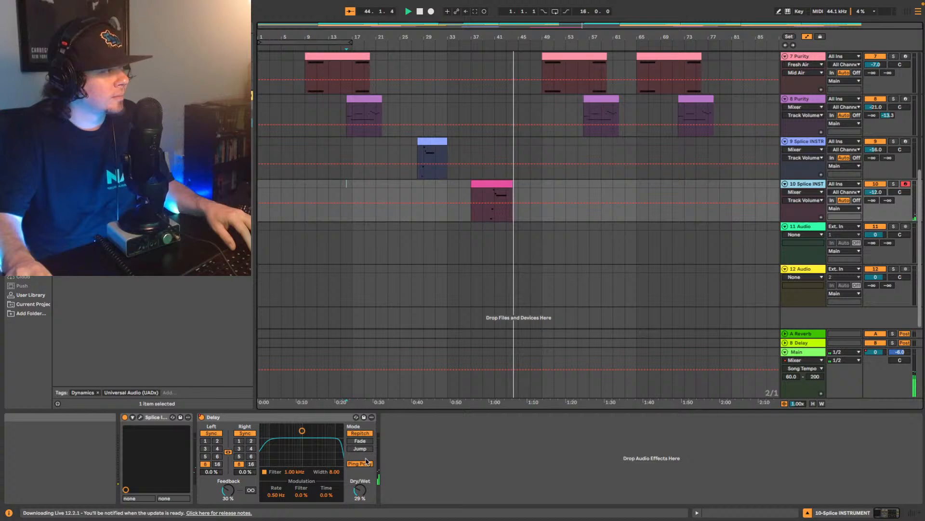
{"action": "left_click", "coordinate": [473, 216]}
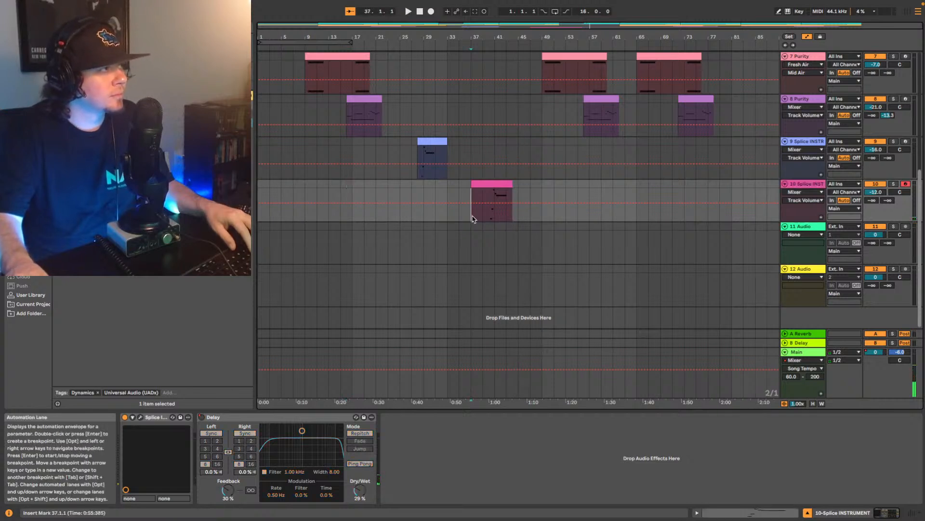
{"action": "key", "text": "space"}
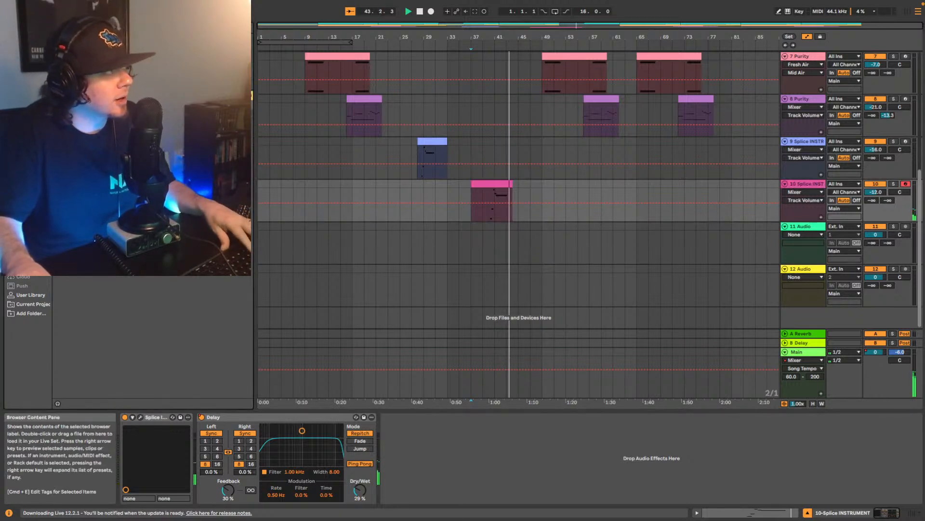
{"action": "left_click", "coordinate": [29, 162]}
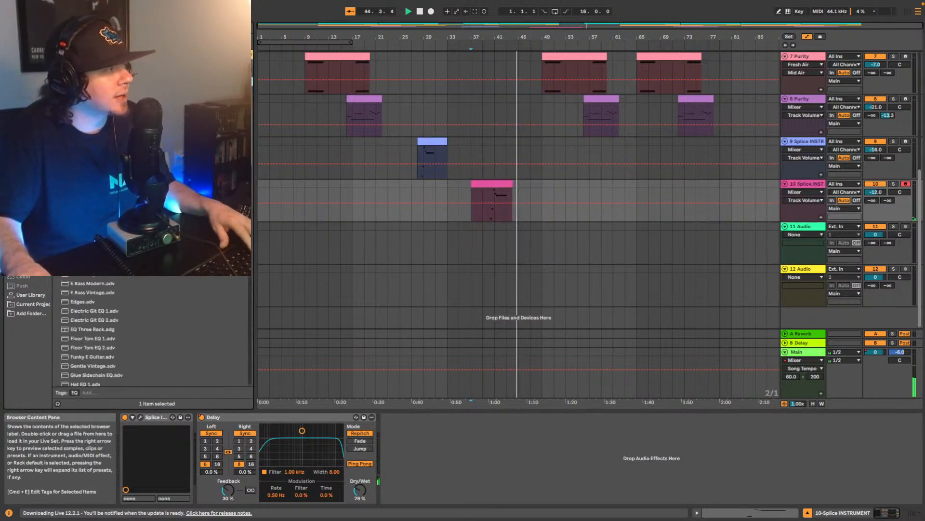
{"action": "left_click_drag", "start_coordinate": [91, 82], "coordinate": [407, 456]}
{"action": "key", "text": "space"}
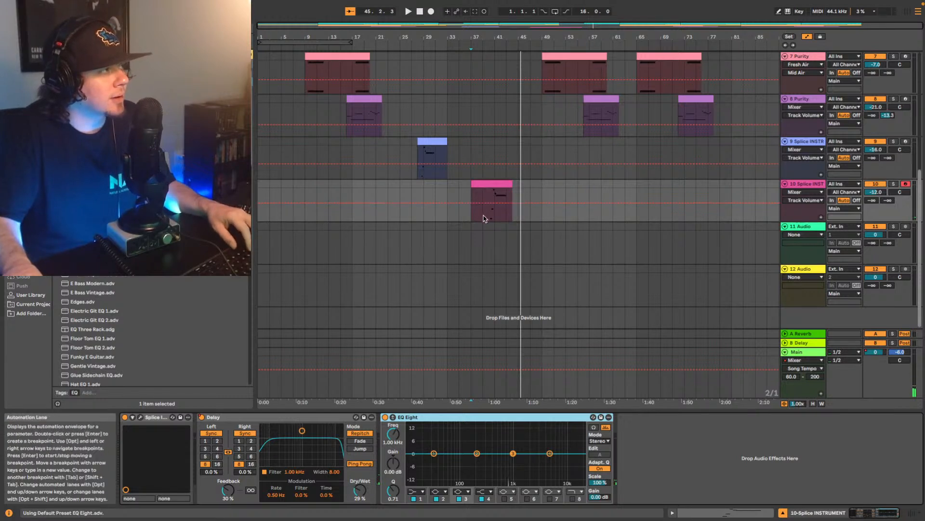
- Set band 1 of track 10's EQ Eight to a low cut at 144 Hz with Q 0.69 while replaying the clip
{"action": "left_click", "coordinate": [482, 218]}
{"action": "key", "text": "space"}
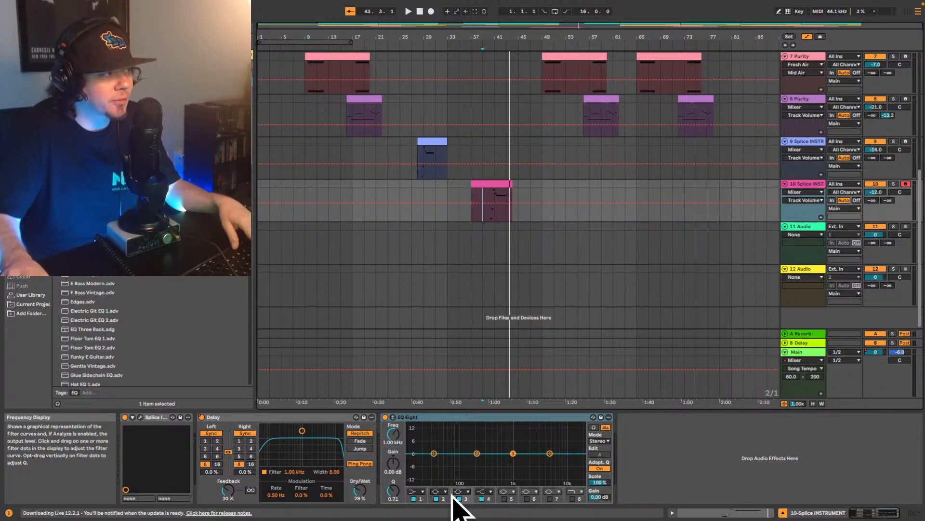
{"action": "key", "text": "space"}
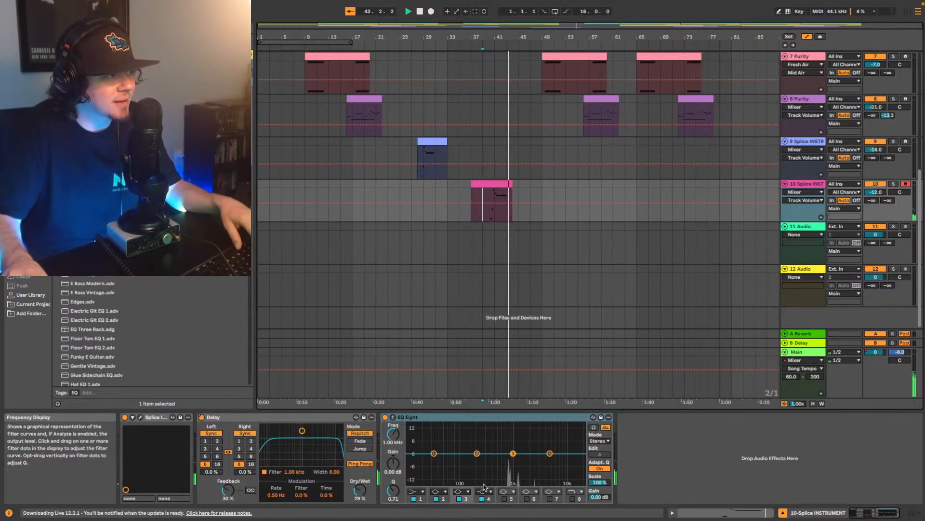
{"action": "left_click", "coordinate": [418, 492]}
{"action": "left_click", "coordinate": [413, 434]}
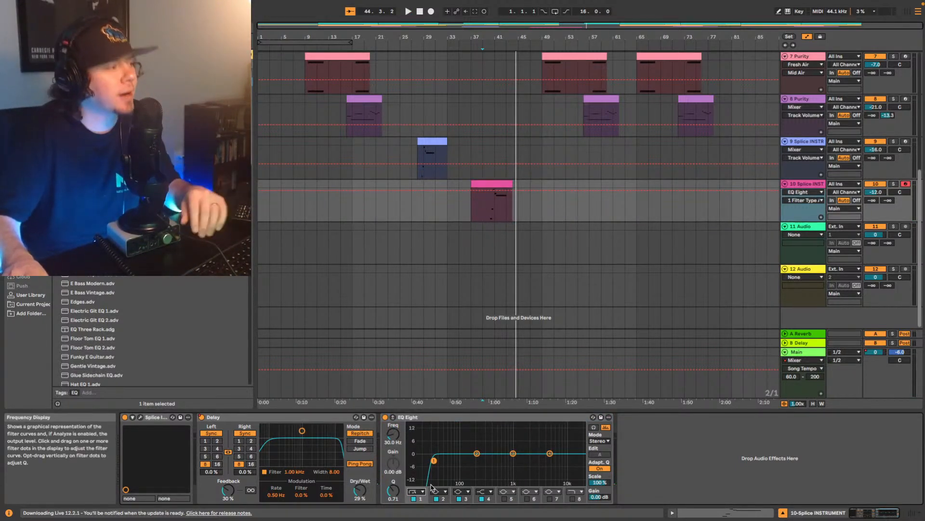
{"action": "key", "text": "space"}
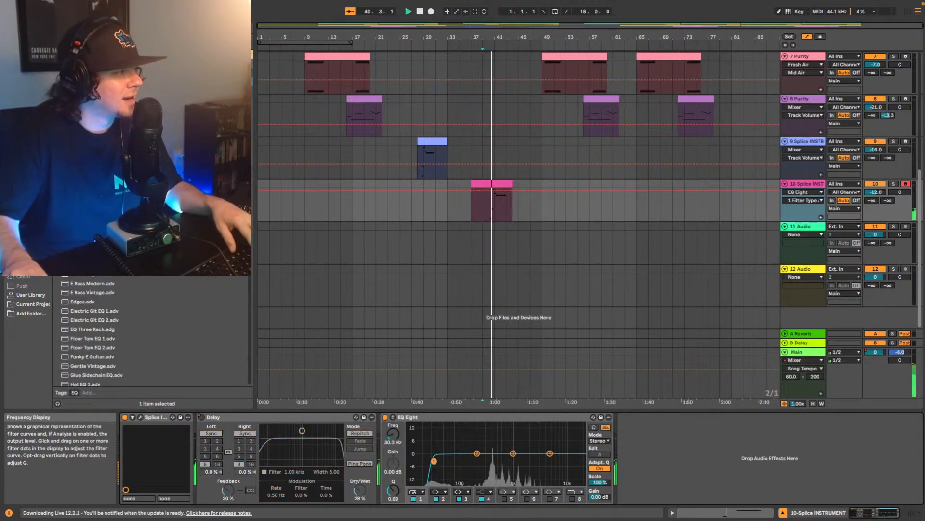
{"action": "left_click_drag", "start_coordinate": [452, 461], "coordinate": [469, 461]}
{"action": "key", "text": "space"}
{"action": "key", "text": "space"}
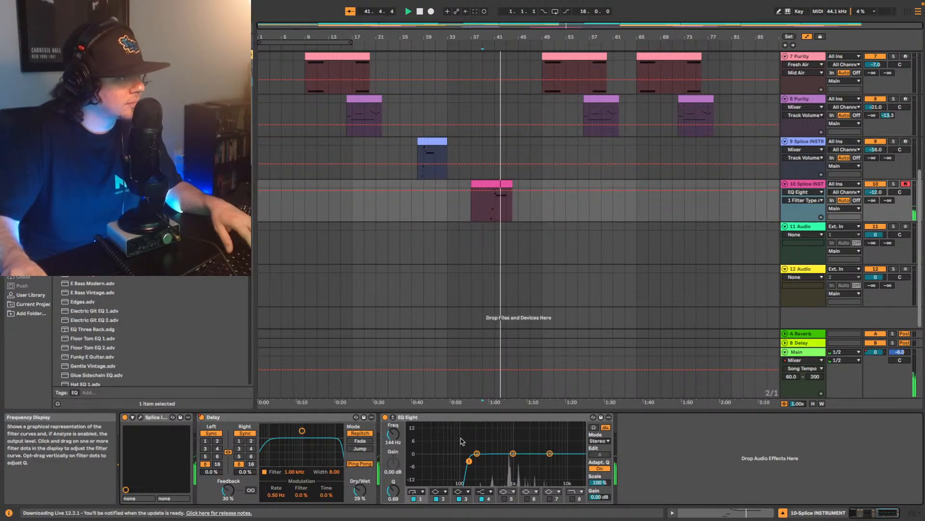
- Bypass track 10's EQ Eight and replay the clip to compare its sound without the low cut
{"action": "left_click", "coordinate": [386, 417]}
{"action": "key", "text": "space"}
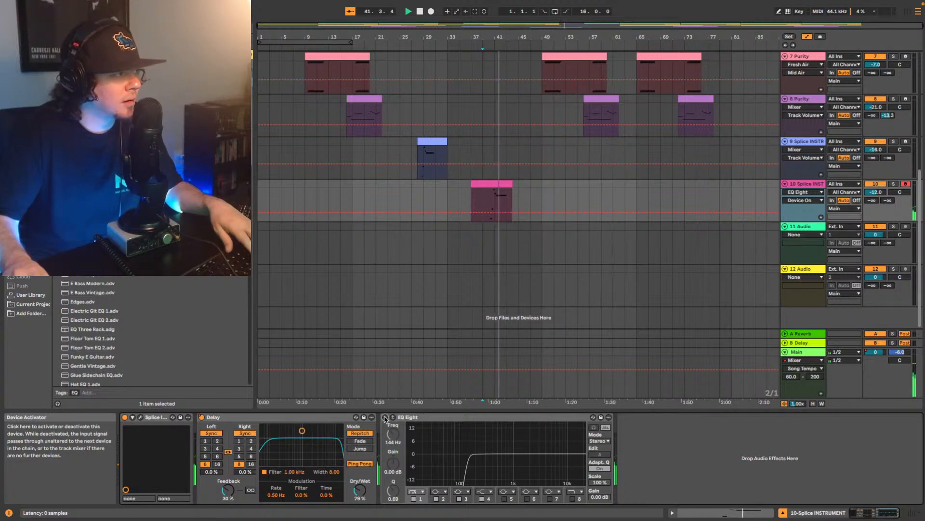
- Turn track 10's EQ Eight back on and replay the full mix from bar 9
{"action": "left_click", "coordinate": [386, 417]}
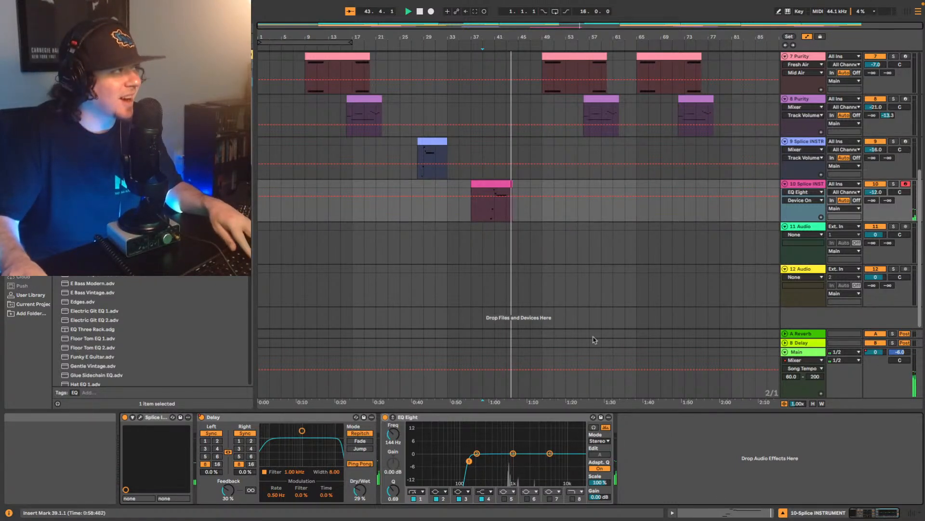
{"action": "scroll", "coordinate": [627, 167], "scroll_direction": "up", "scroll_amount": 1}
{"action": "scroll", "coordinate": [628, 167], "scroll_direction": "up", "scroll_amount": 6}
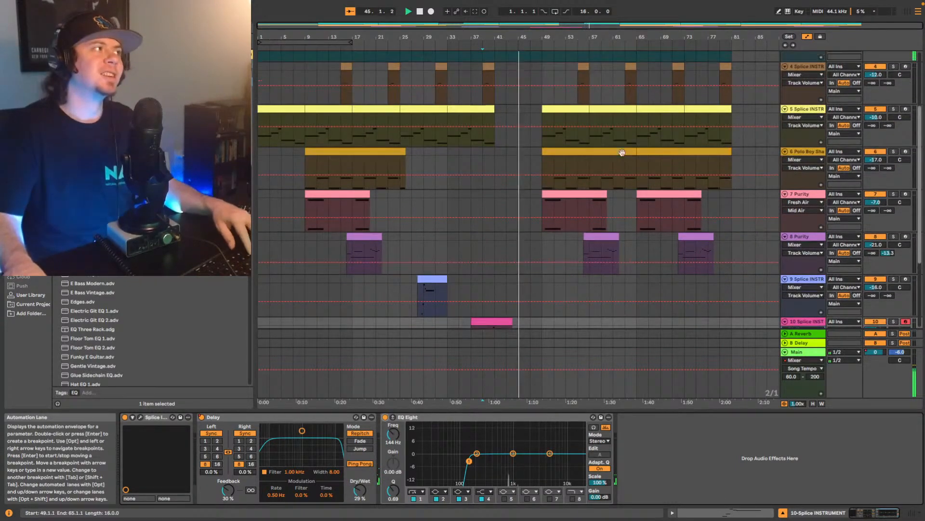
{"action": "scroll", "coordinate": [568, 188], "scroll_direction": "up", "scroll_amount": 1}
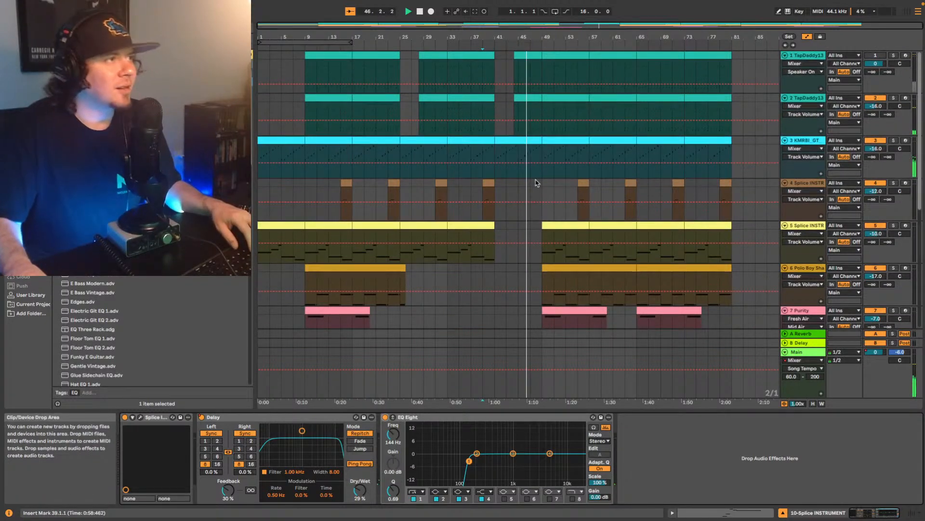
{"action": "left_click", "coordinate": [312, 216]}
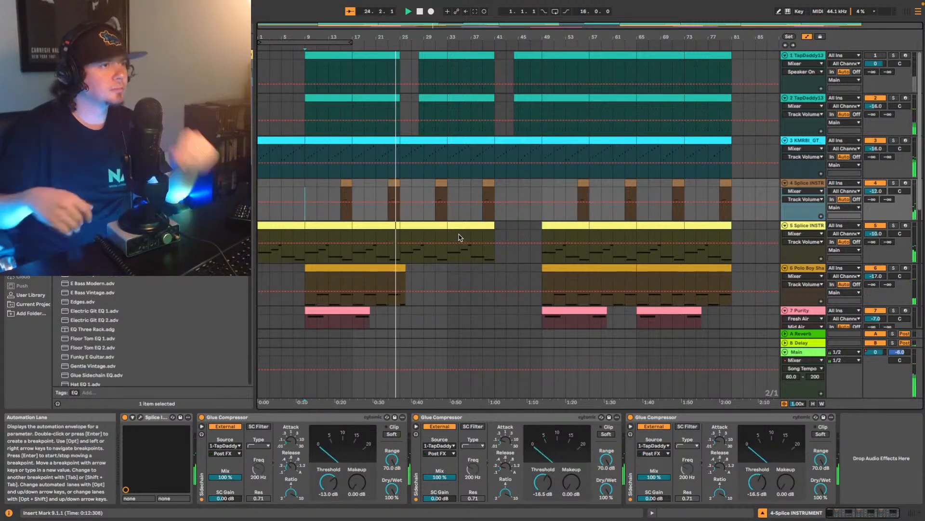
- Solo track 4, Splice INSTRUMENT, and audition its clip from bar 15
{"action": "left_click", "coordinate": [894, 183]}
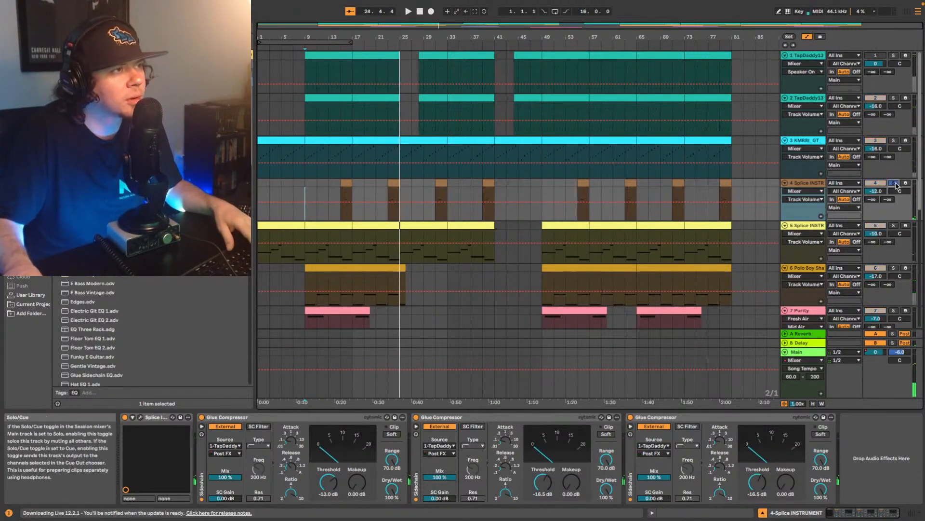
{"action": "left_click", "coordinate": [342, 214]}
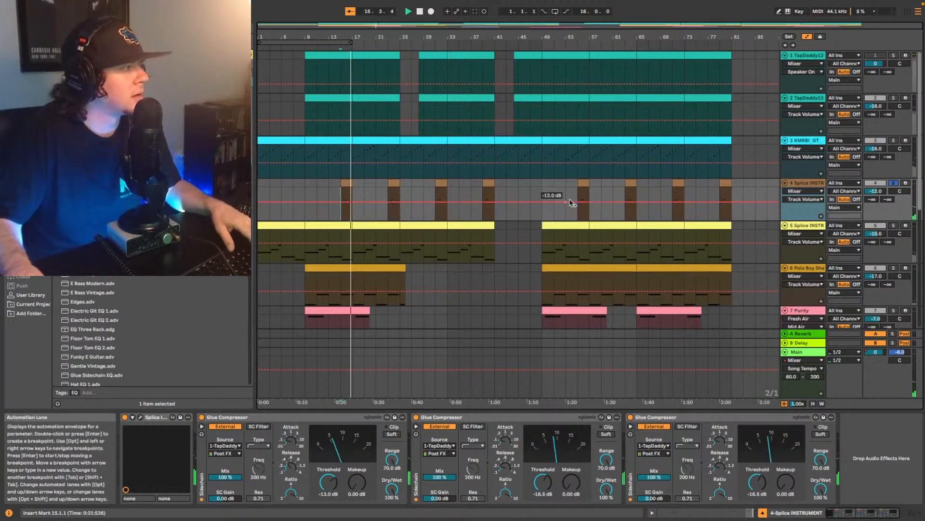
{"action": "key", "text": "space"}
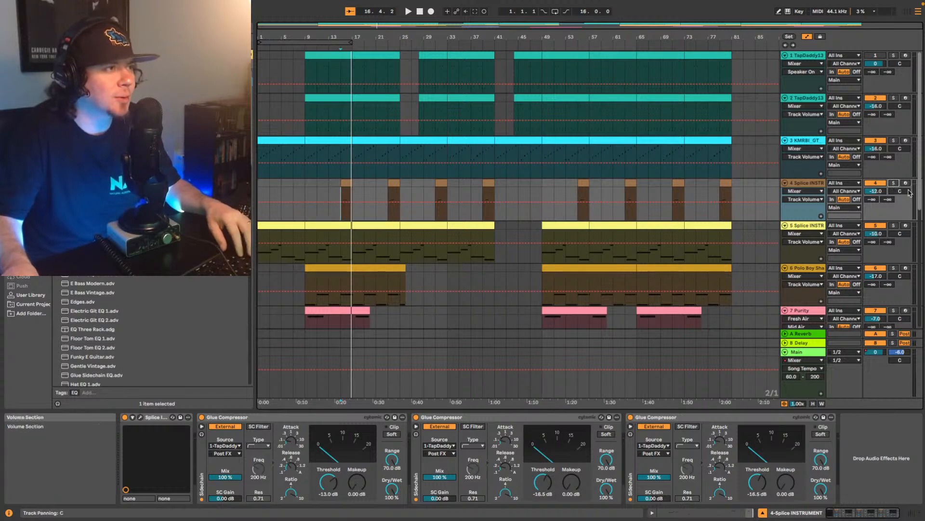
- Raise track 4's volume to -4 dB while replaying the full mix from bar 15
{"action": "key", "text": "space"}
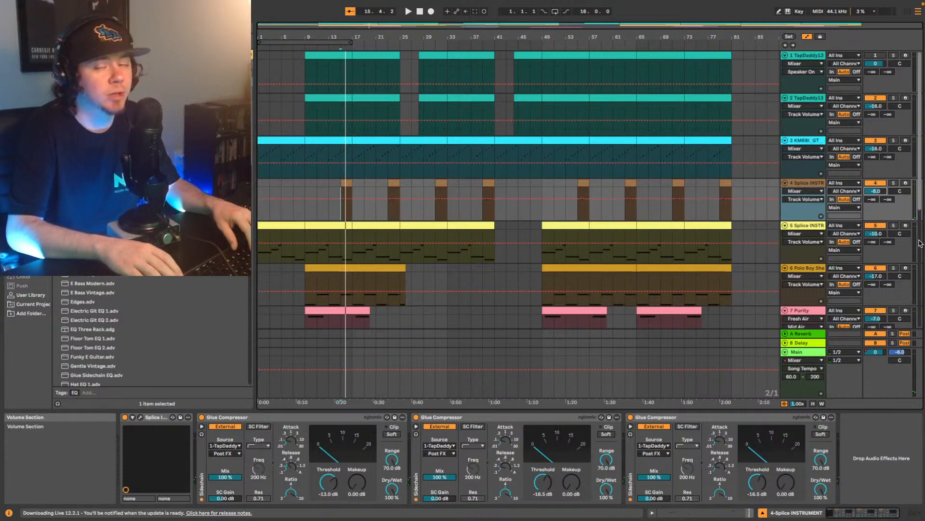
{"action": "key", "text": "space"}
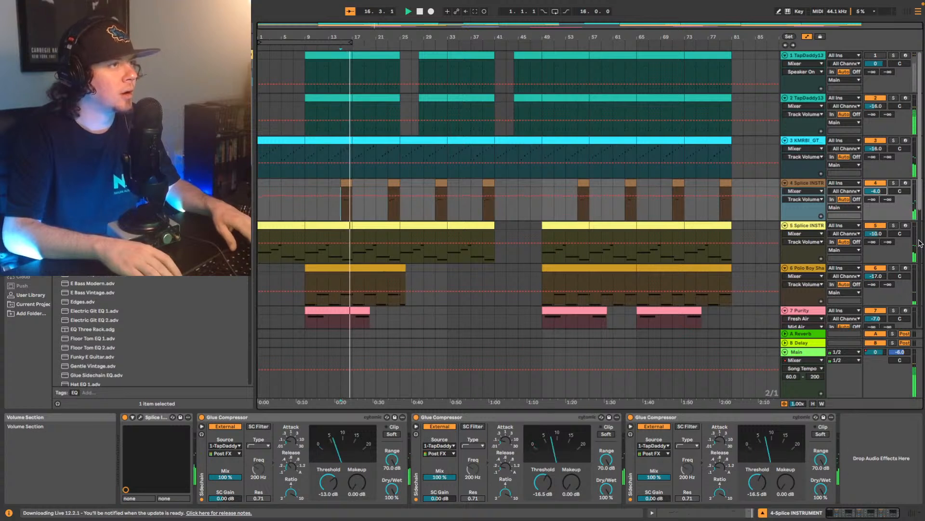
{"action": "key", "text": "space"}
{"action": "key", "text": "space"}
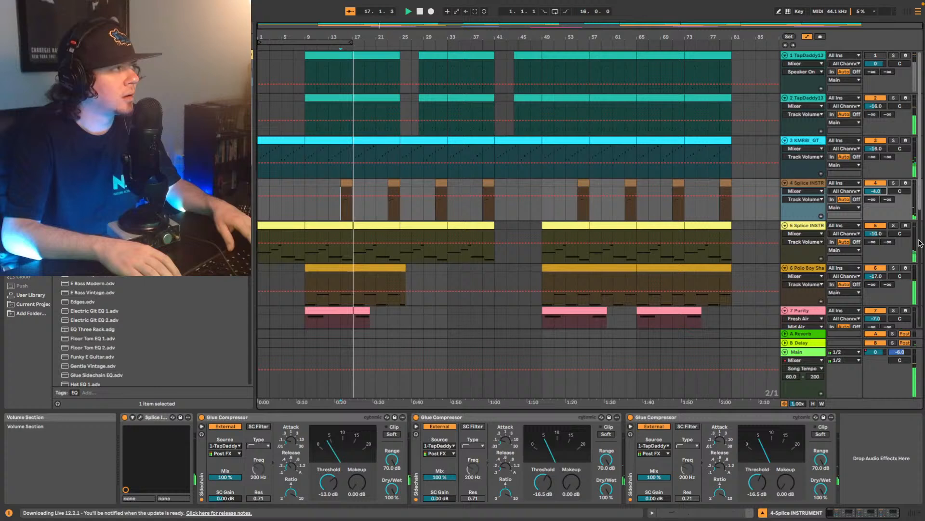
{"action": "key", "text": "space"}
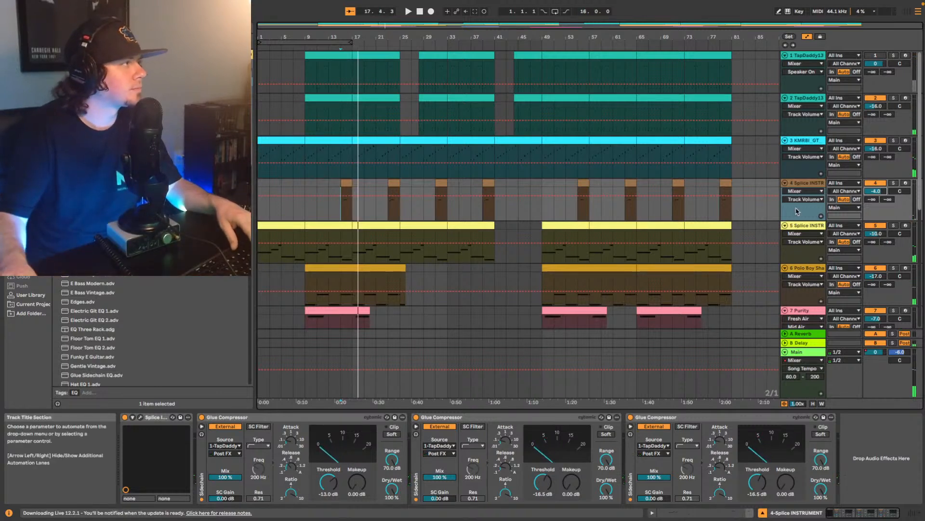
- Compare track 4 soloed and within the full mix from bar 15, leaving it unsoloed
{"action": "left_click", "coordinate": [894, 183]}
{"action": "key", "text": "space"}
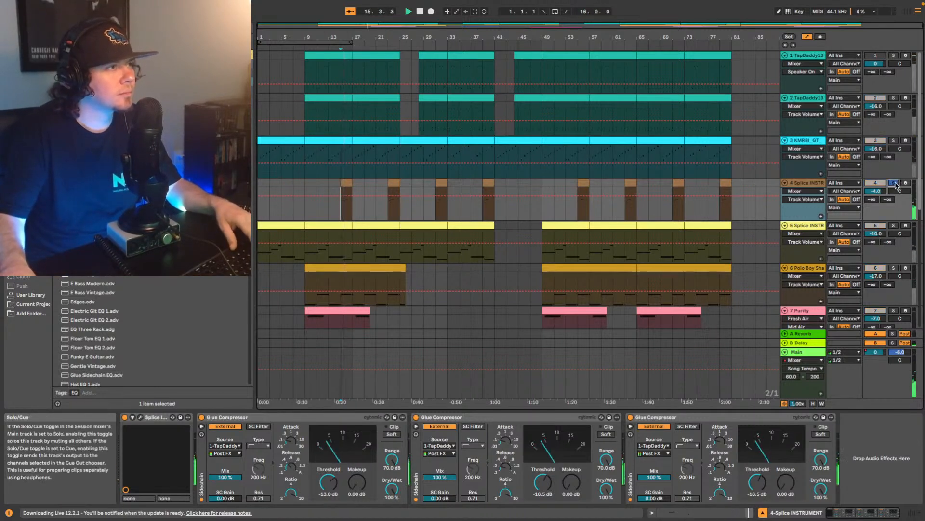
{"action": "left_click", "coordinate": [895, 184]}
{"action": "key", "text": "space"}
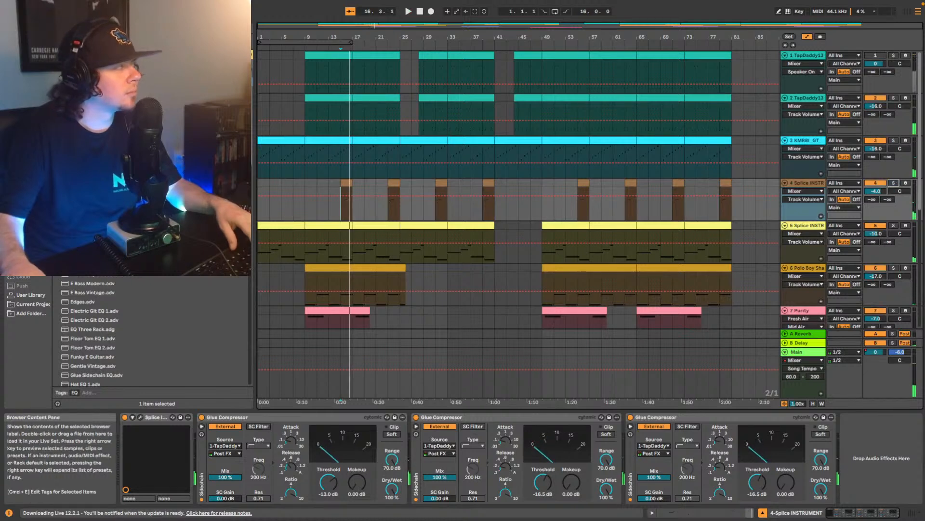
- Insert the UADx LA-2A Tube Compressor plug-in on track 4 between the instrument and the first Glue Compressor
{"action": "left_click", "coordinate": [145, 27]}
{"action": "type", "text": "reverb"}
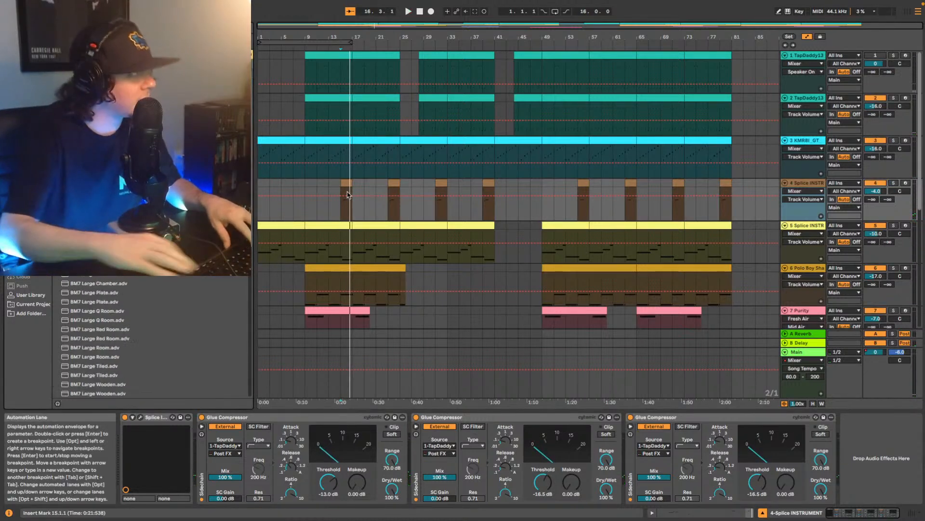
{"action": "left_click", "coordinate": [27, 198]}
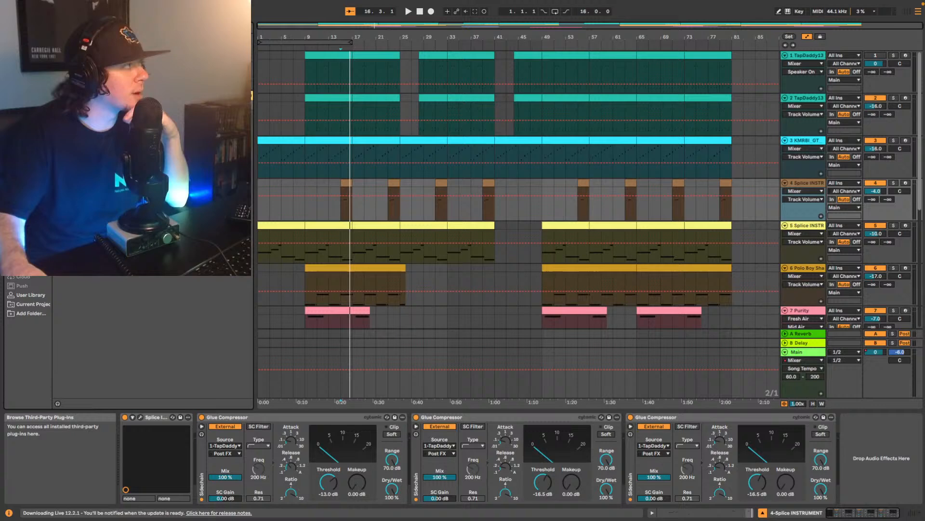
{"action": "left_click_drag", "start_coordinate": [96, 168], "coordinate": [195, 441]}
- Raise the LA-2A's Peak Reduction to slightly above 50 while playing the mix from bar 15
{"action": "key", "text": "space"}
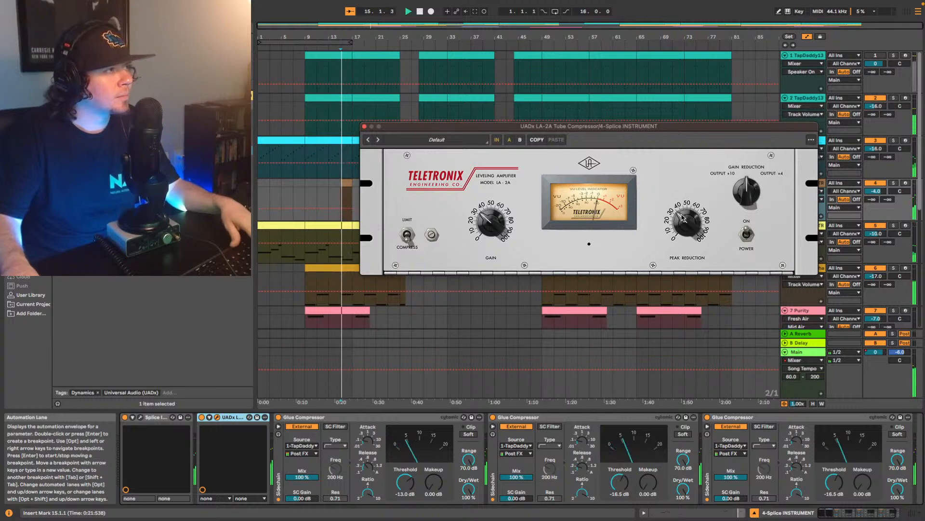
{"action": "left_click_drag", "start_coordinate": [682, 224], "coordinate": [696, 206]}
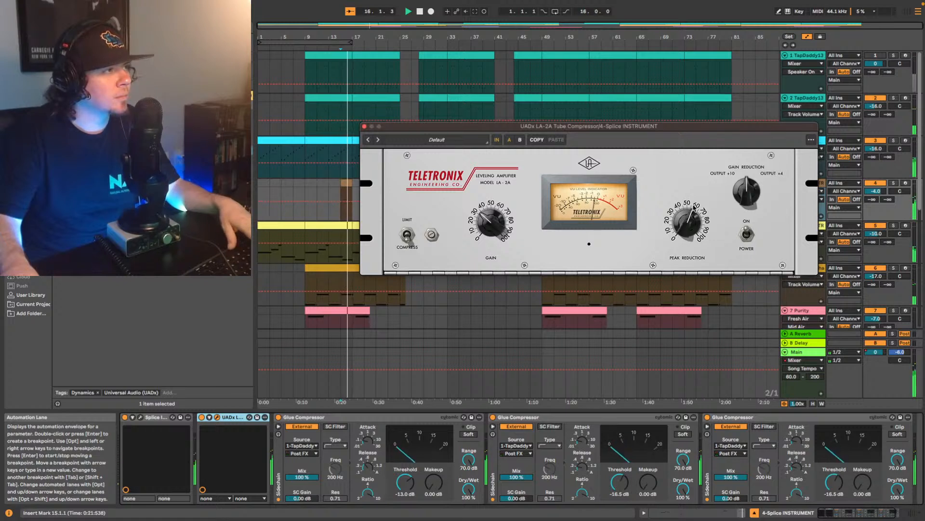
{"action": "left_click_drag", "start_coordinate": [694, 207], "coordinate": [692, 207]}
{"action": "key", "text": "space"}
- Try track 4's volume at -6 dB, settle on -7 dB and replay the mix from bar 15
{"action": "left_click", "coordinate": [877, 192]}
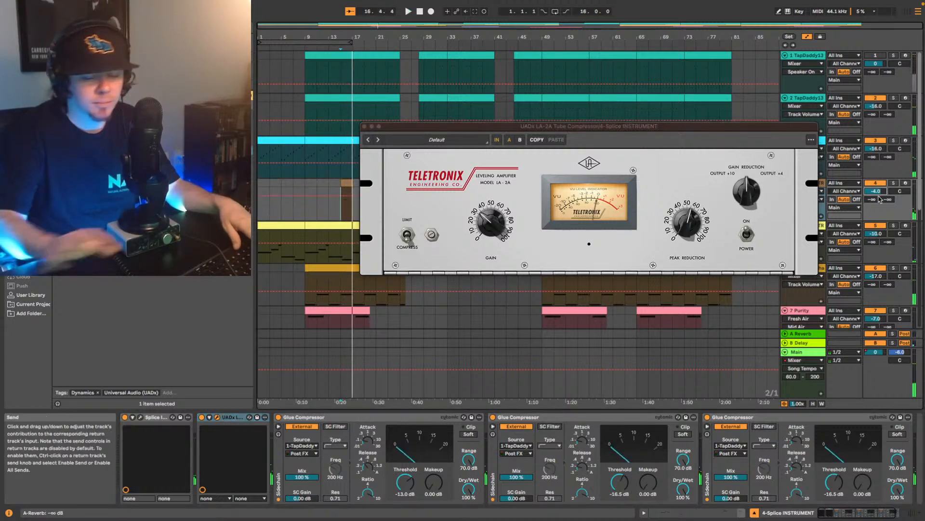
{"action": "type", "text": "-6"}
{"action": "key", "text": "Return"}
{"action": "key", "text": "space"}
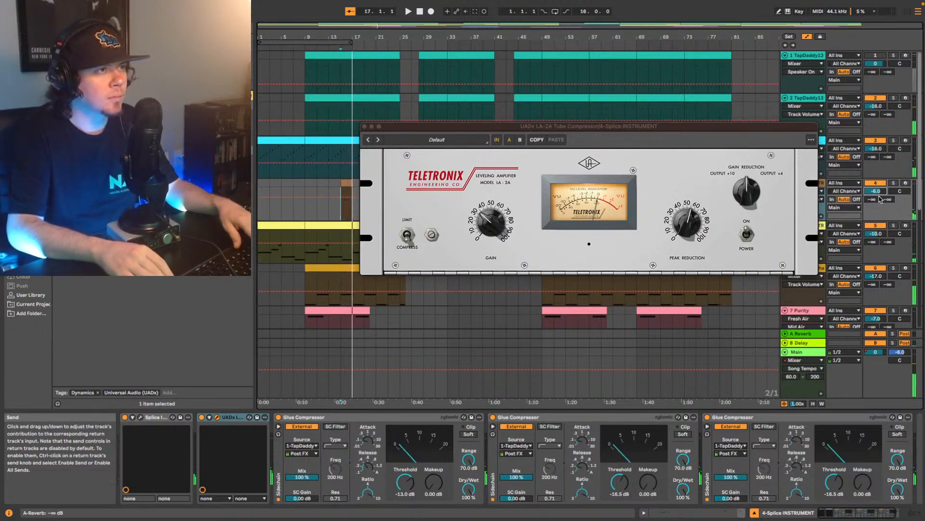
{"action": "type", "text": "-7"}
{"action": "key", "text": "Return"}
{"action": "key", "text": "space"}
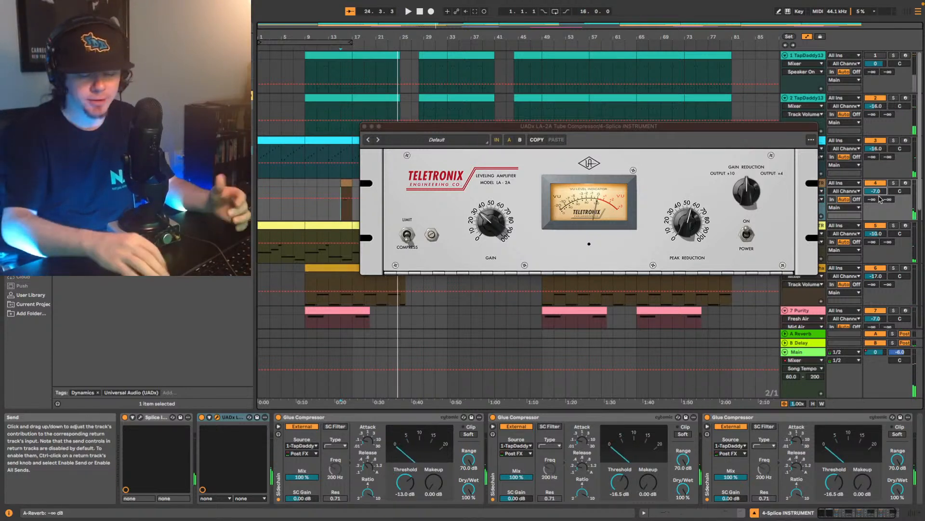
- Lower track 4's volume to -9 dB, replay from bar 15 and move the LA-2A window clear of the clips
{"action": "key", "text": "Down"}
{"action": "key", "text": "Down"}
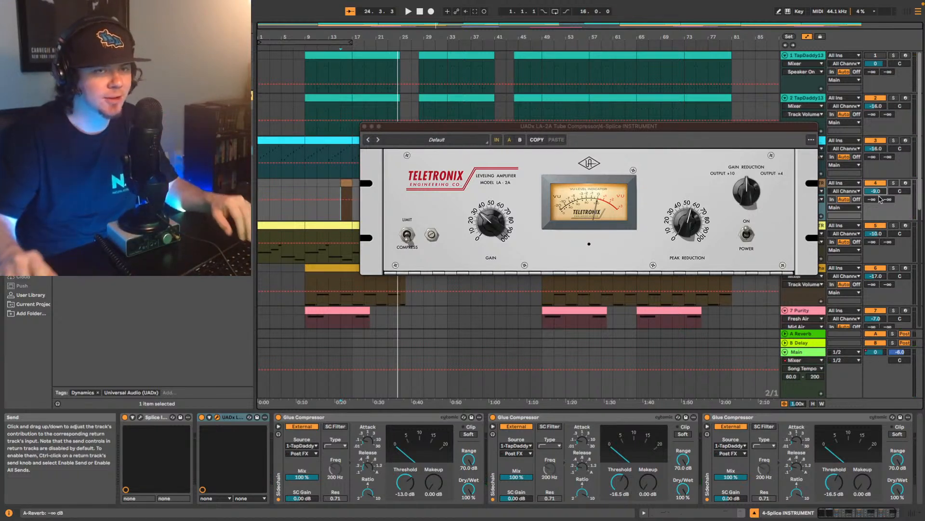
{"action": "key", "text": "space"}
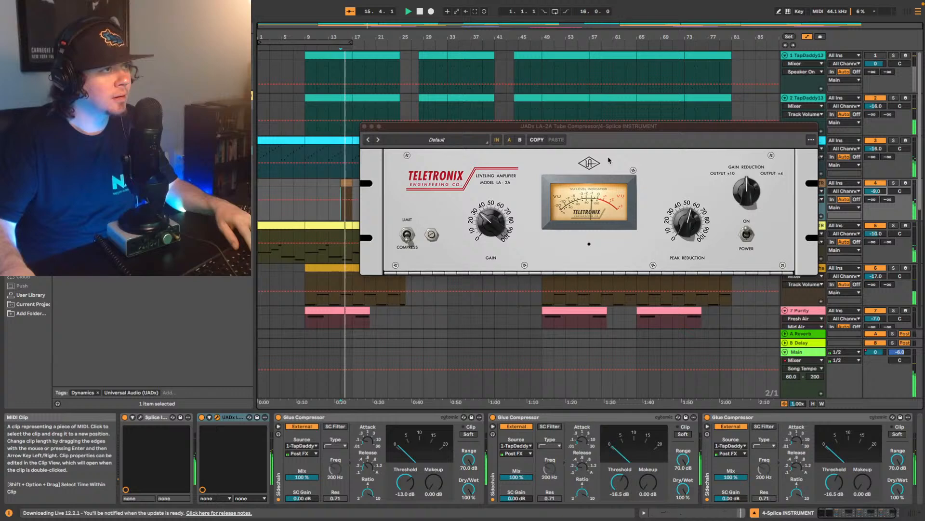
{"action": "left_click_drag", "start_coordinate": [495, 126], "coordinate": [522, 82]}
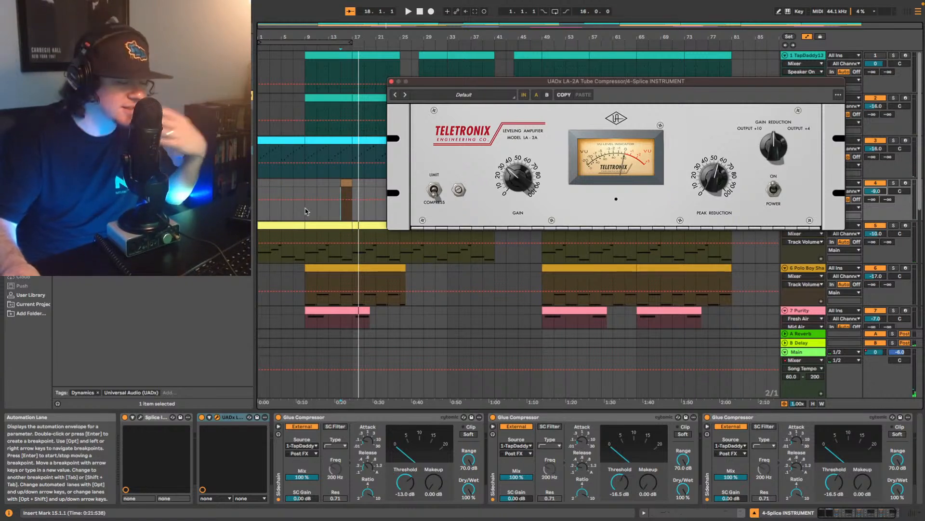
{"action": "key", "text": "space"}
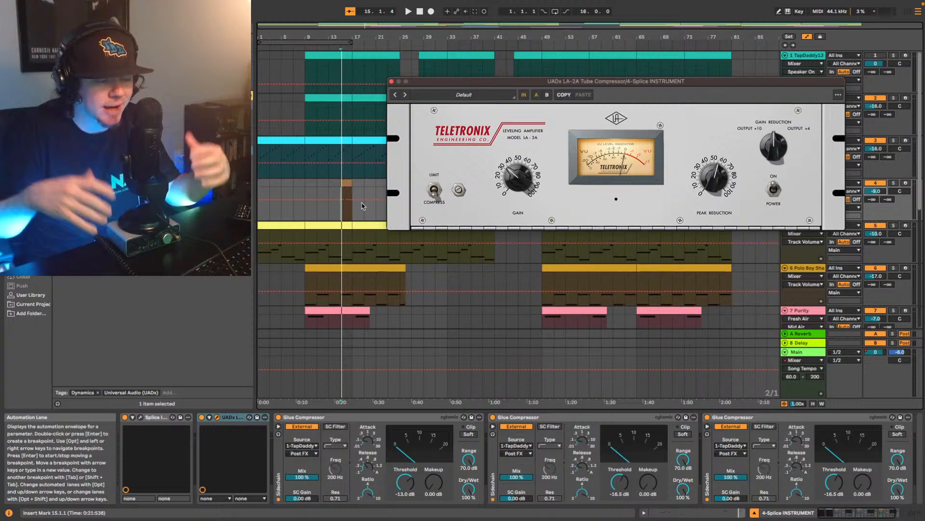
- Play the mix from bar 9, lower track 4's volume to -10 dB and close the LA-2A window
{"action": "left_click", "coordinate": [305, 212]}
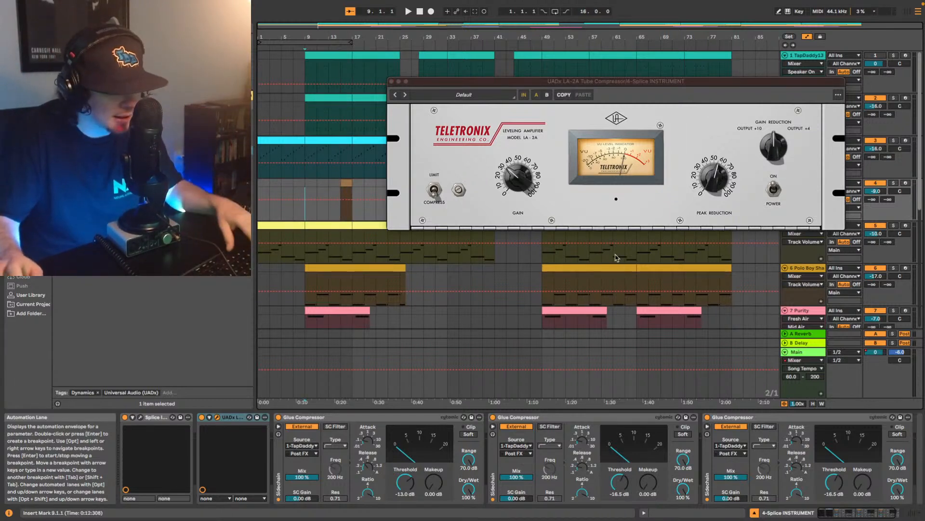
{"action": "key", "text": "space"}
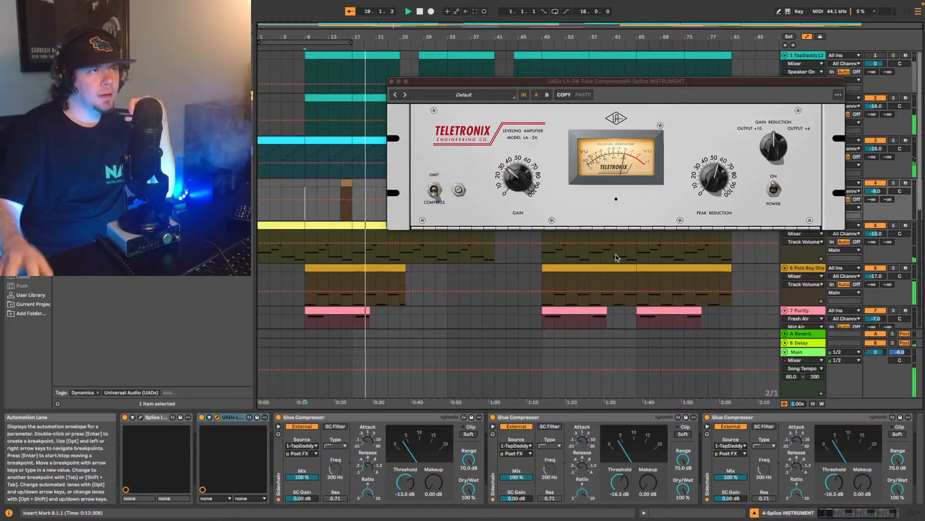
{"action": "left_click_drag", "start_coordinate": [880, 190], "coordinate": [880, 193]}
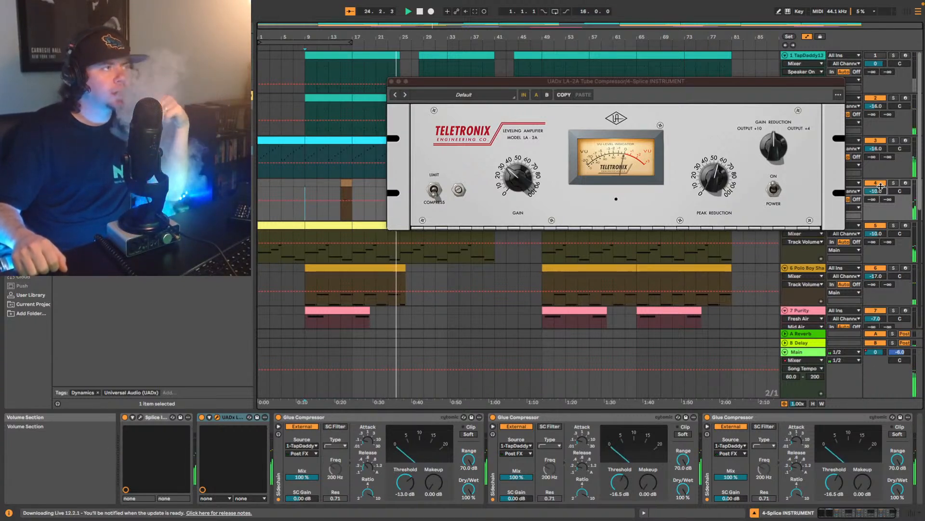
{"action": "left_click", "coordinate": [392, 81]}
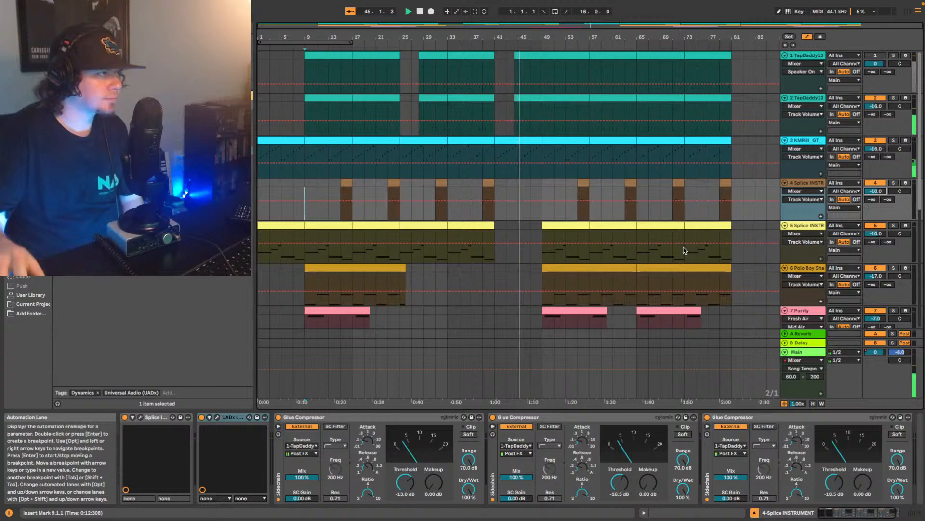
- Set the high cut in track 2's first EQ Eight to 6.81 kHz with Q 0.51 while the mix plays
{"action": "scroll", "coordinate": [652, 217], "scroll_direction": "down", "scroll_amount": 1}
{"action": "scroll", "coordinate": [652, 217], "scroll_direction": "down", "scroll_amount": 10}
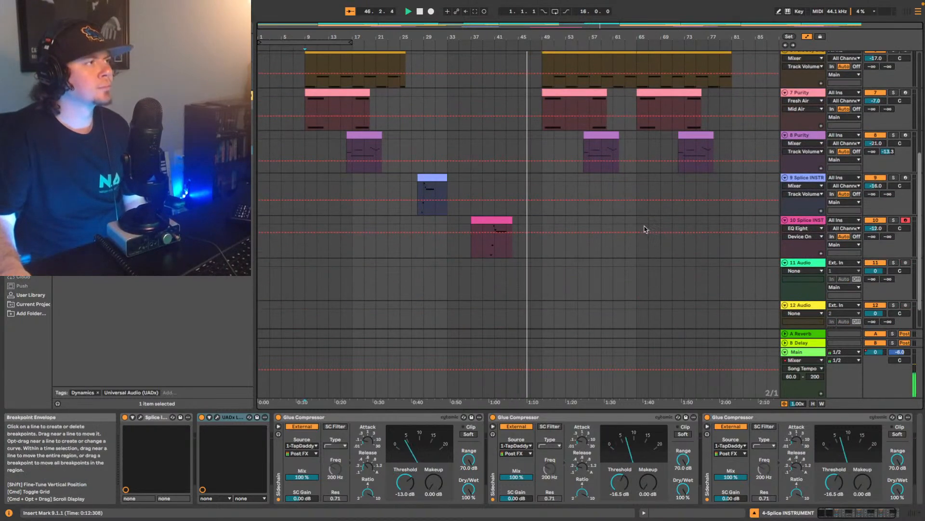
{"action": "scroll", "coordinate": [688, 195], "scroll_direction": "up", "scroll_amount": 3}
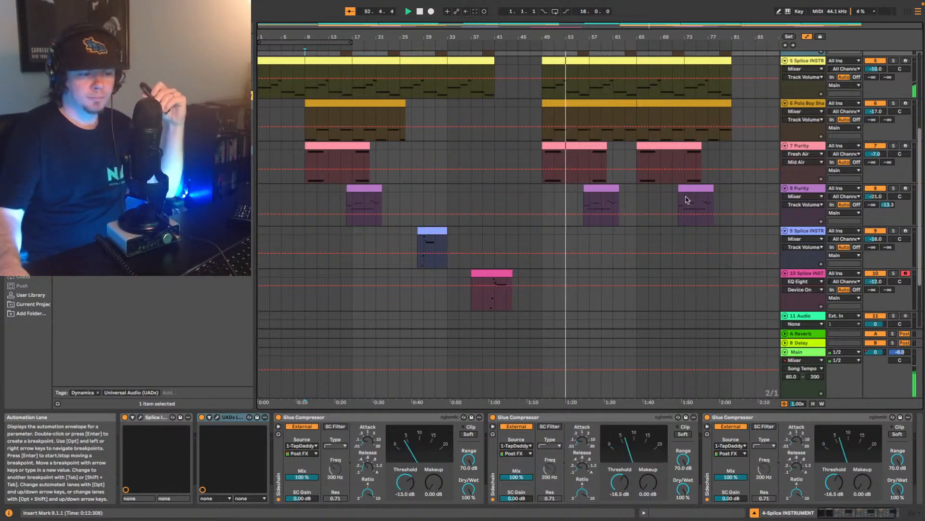
{"action": "scroll", "coordinate": [675, 202], "scroll_direction": "up", "scroll_amount": 4}
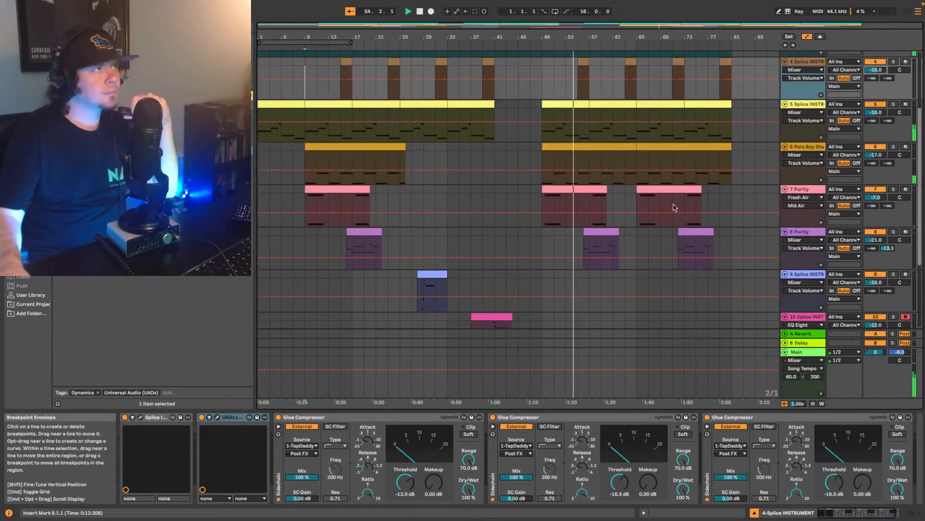
{"action": "scroll", "coordinate": [667, 193], "scroll_direction": "up", "scroll_amount": 4}
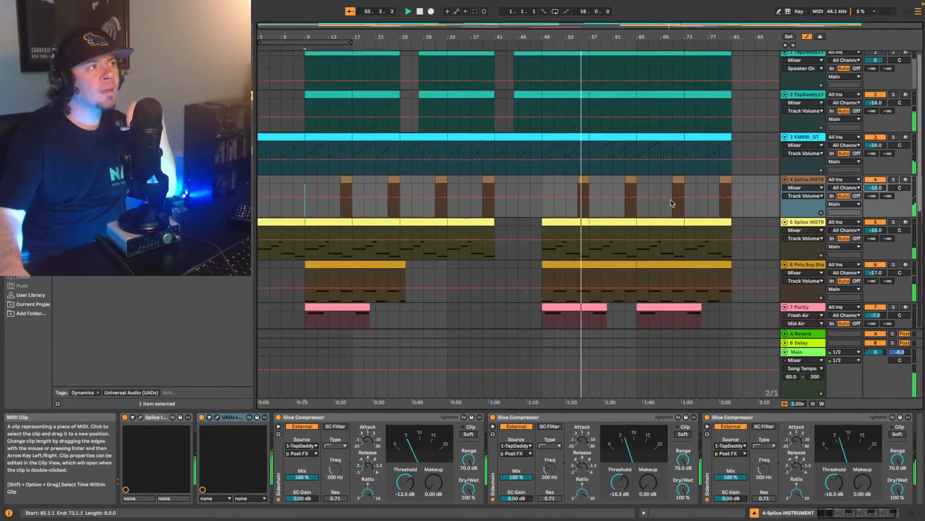
{"action": "left_click", "coordinate": [811, 98]}
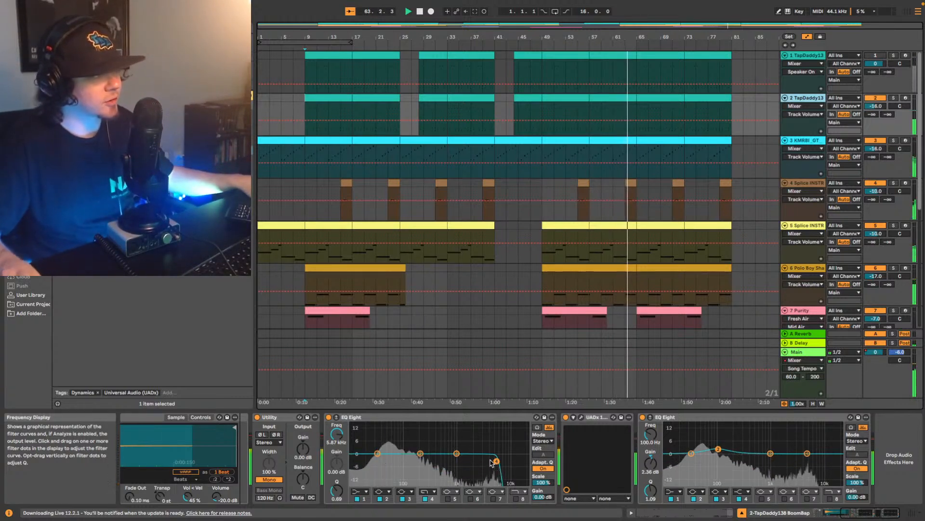
{"action": "left_click_drag", "start_coordinate": [499, 465], "coordinate": [500, 462]}
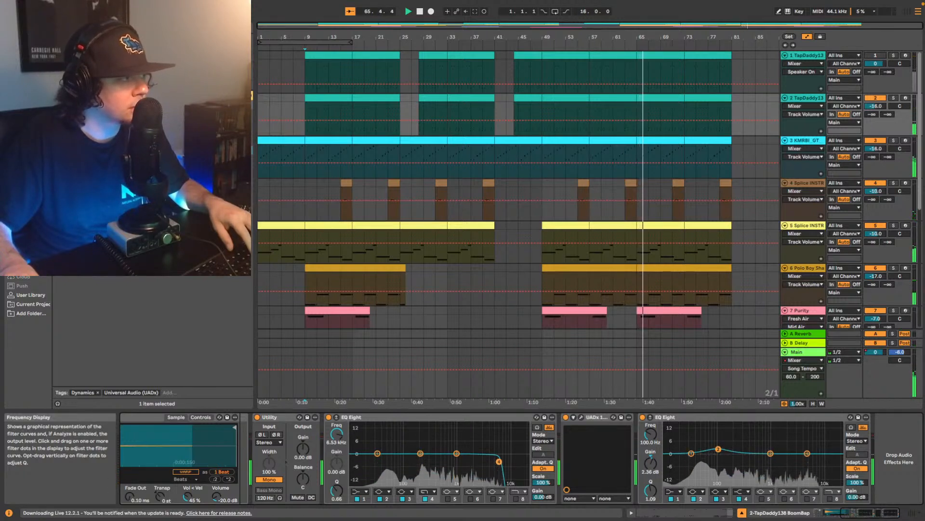
{"action": "left_click_drag", "start_coordinate": [498, 464], "coordinate": [500, 465]}
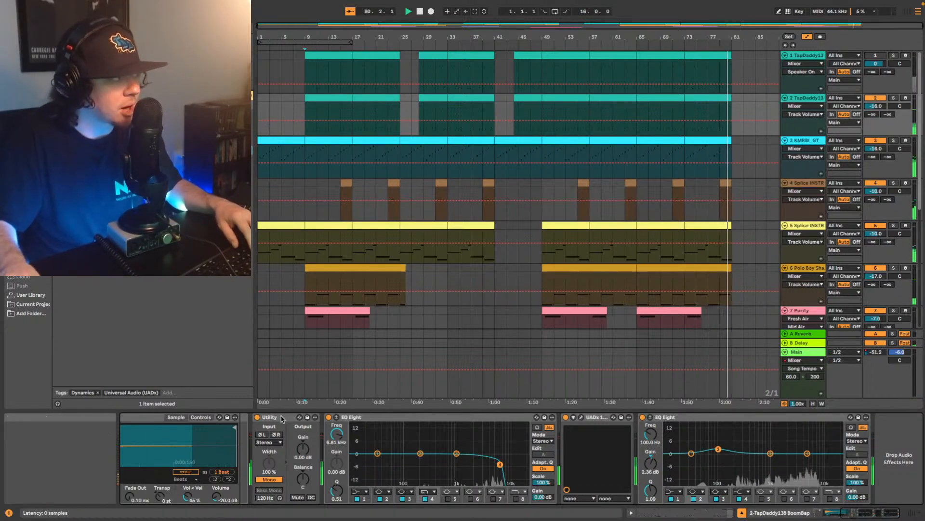
- Stop playback, inspect track 2's UADx 1176 compressor, close its window and place the start position at bar 9
{"action": "left_click", "coordinate": [311, 416]}
{"action": "key", "text": "space"}
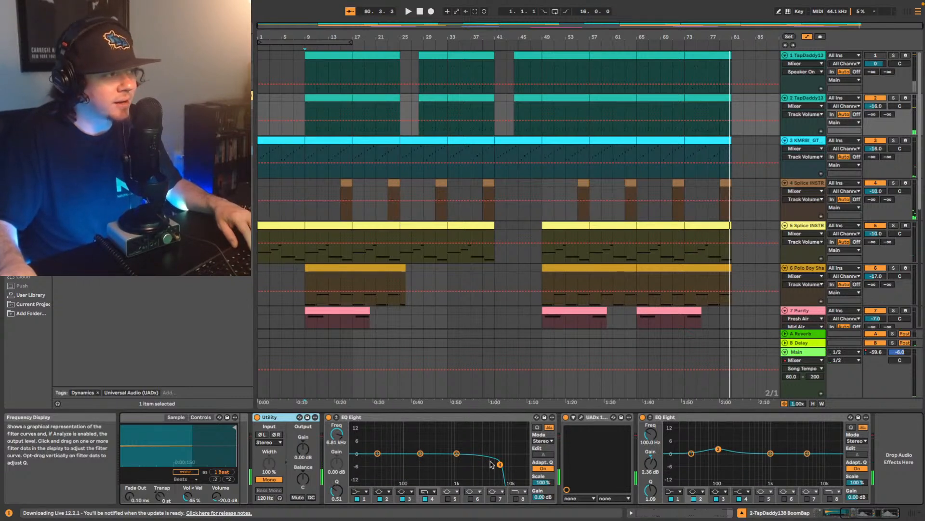
{"action": "left_click", "coordinate": [582, 418]}
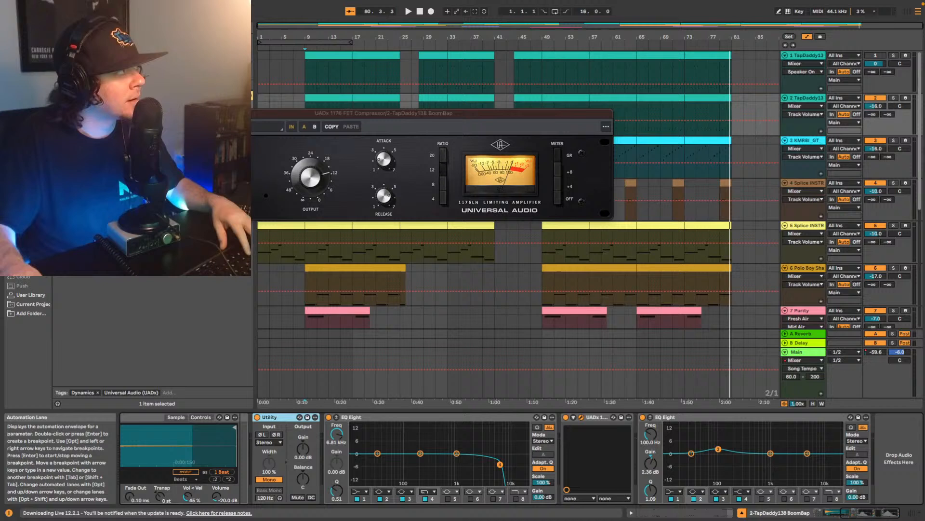
{"action": "left_click", "coordinate": [161, 113]}
{"action": "left_click", "coordinate": [306, 129]}
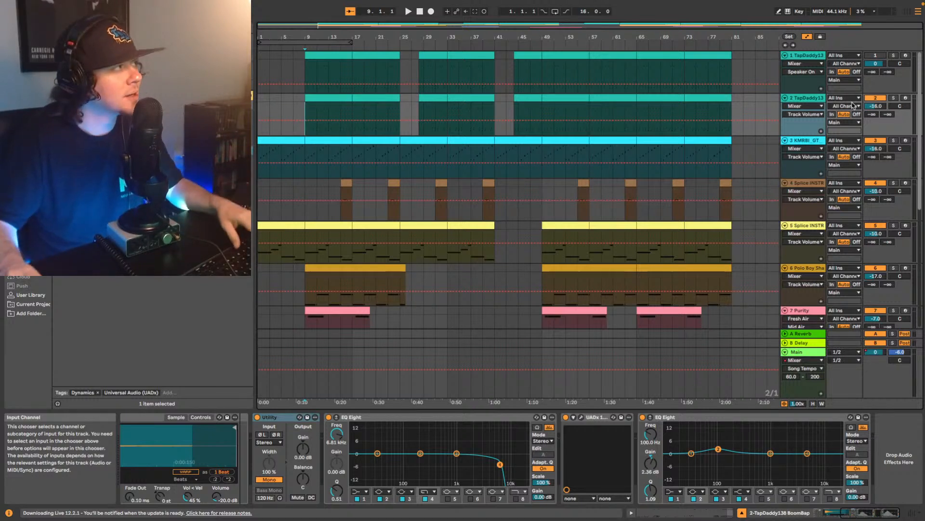
- Play from bar 9 and compare track 2 soloed against the full mix, leaving it soloed
{"action": "left_click", "coordinate": [894, 97]}
{"action": "key", "text": "space"}
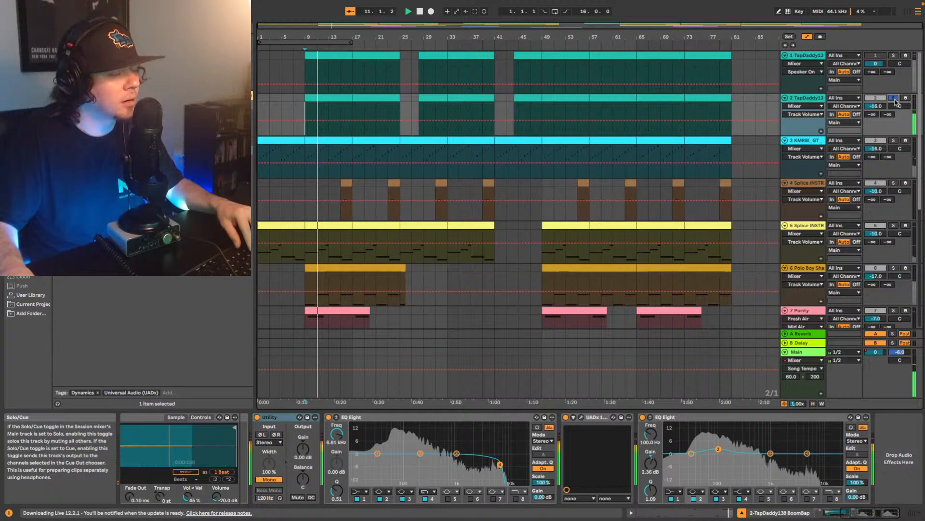
{"action": "left_click", "coordinate": [893, 98]}
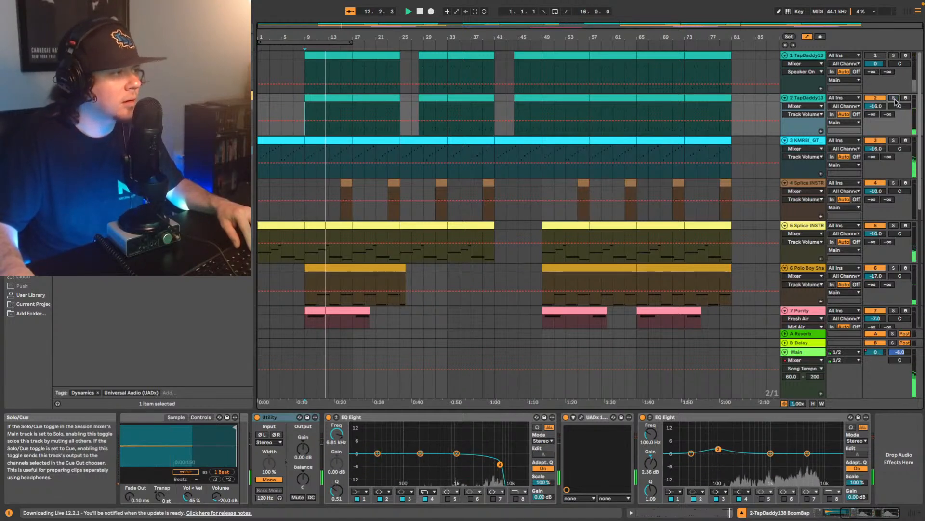
{"action": "left_click", "coordinate": [894, 99]}
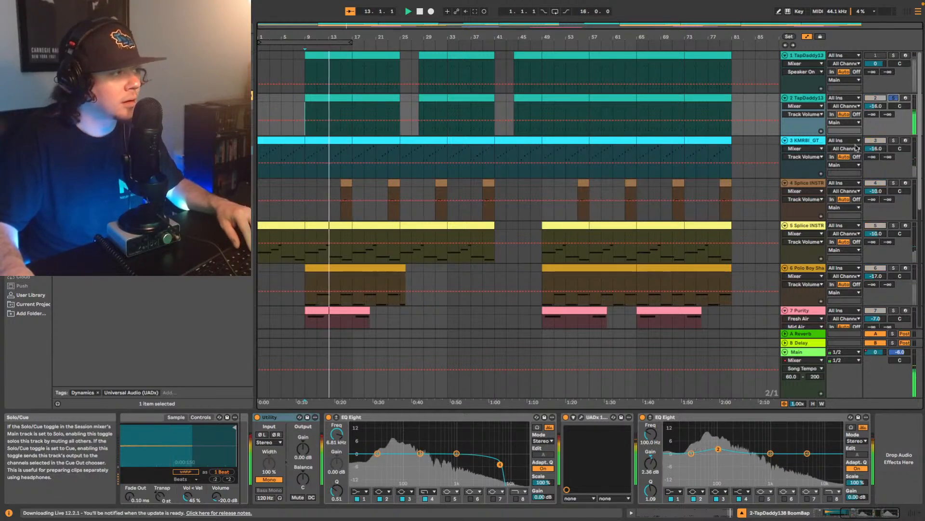
- Compare soloed track 2 with the UADx 1176 bypassed and active, then stop playback and unsolo the track
{"action": "left_click", "coordinate": [566, 417]}
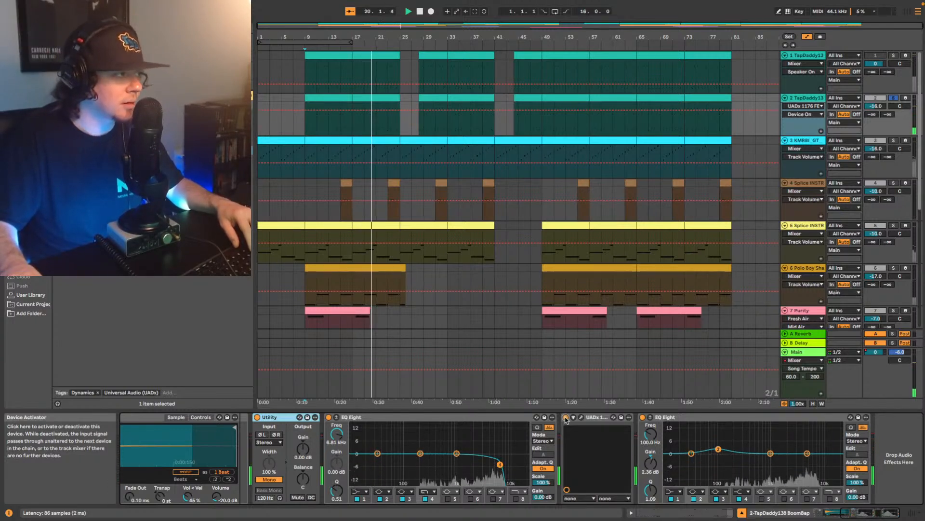
{"action": "left_click", "coordinate": [566, 417]}
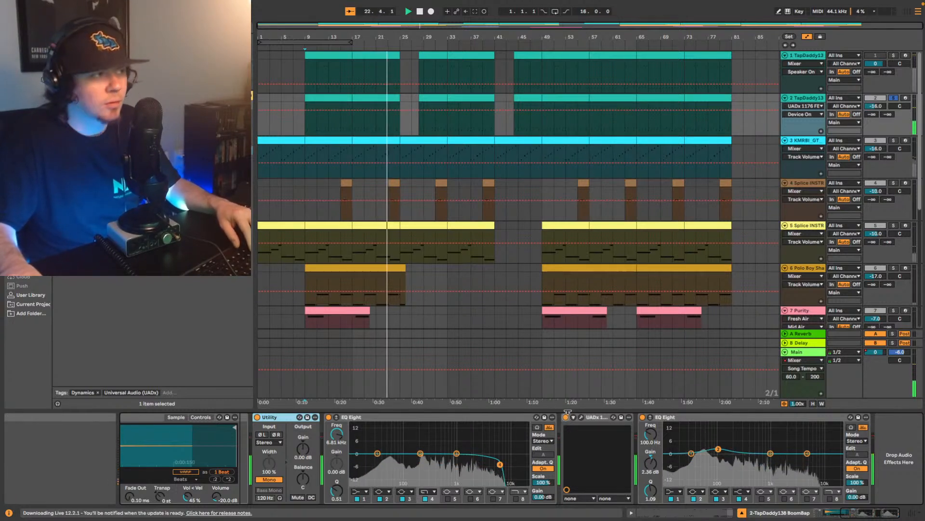
{"action": "key", "text": "space"}
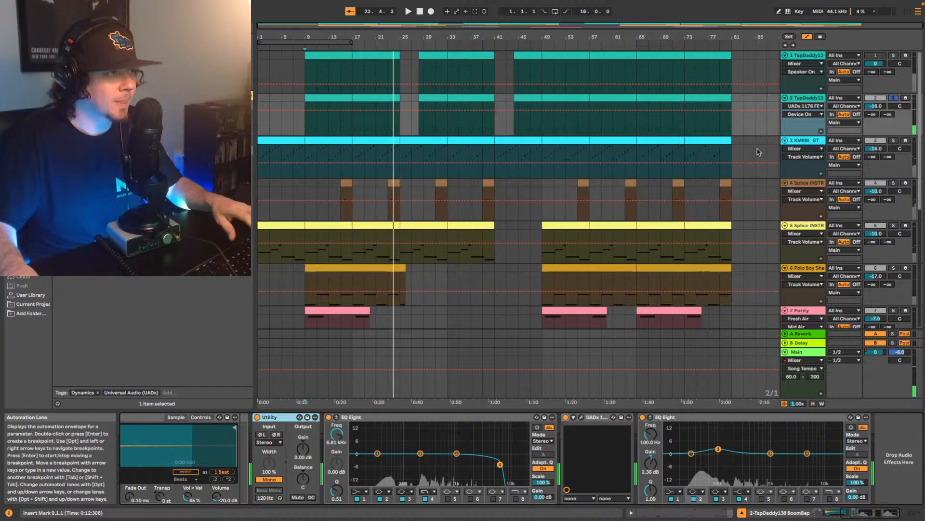
{"action": "left_click", "coordinate": [894, 98]}
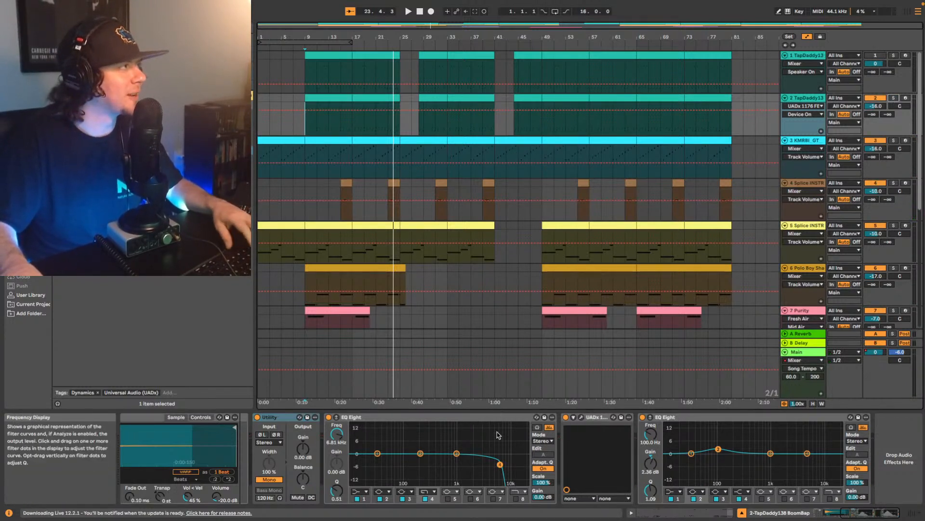
- Replay the mix from bar 9 and set the high cut in track 2's first EQ Eight to 7.74 kHz
{"action": "key", "text": "space"}
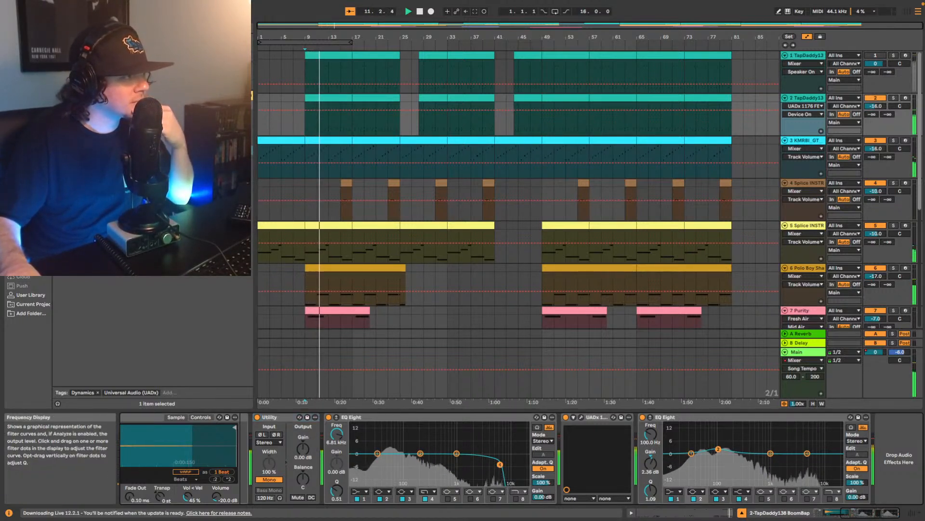
{"action": "left_click_drag", "start_coordinate": [499, 464], "coordinate": [502, 464]}
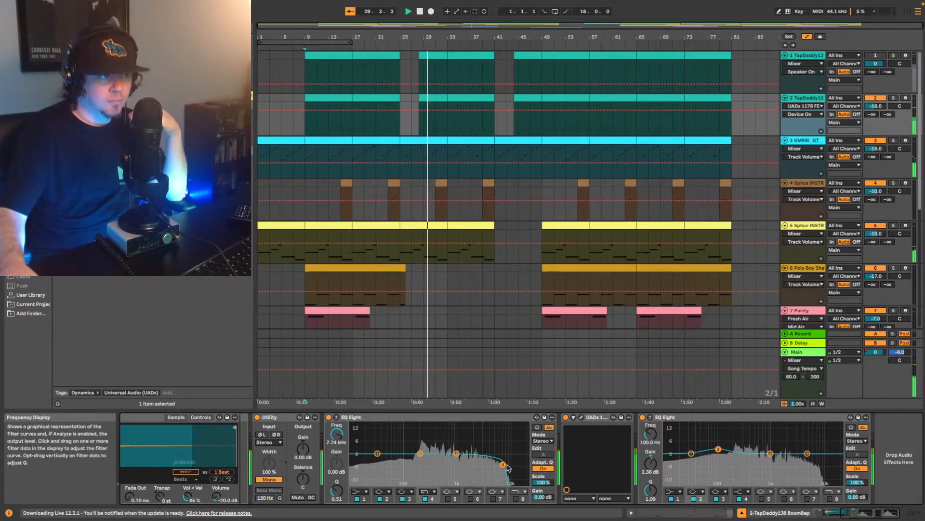
{"action": "scroll", "coordinate": [513, 213], "scroll_direction": "down", "scroll_amount": 6}
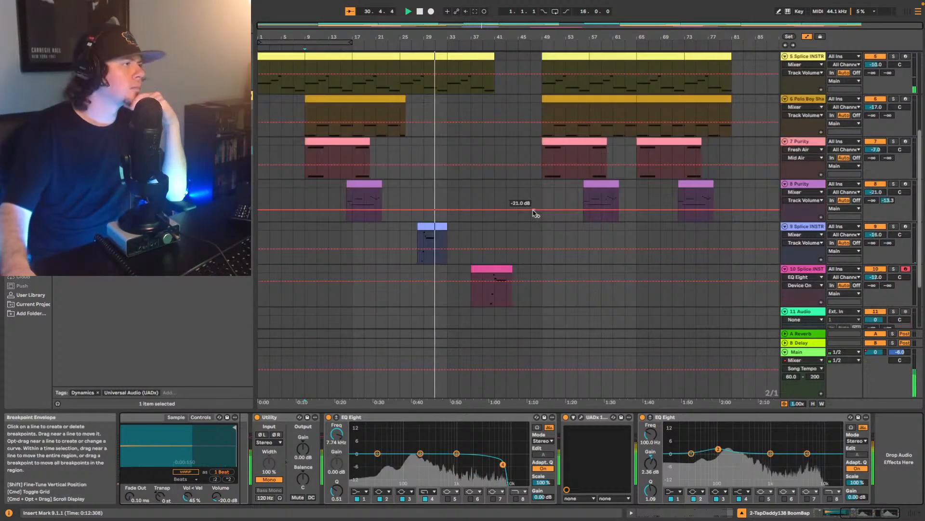
{"action": "scroll", "coordinate": [534, 212], "scroll_direction": "down", "scroll_amount": 2}
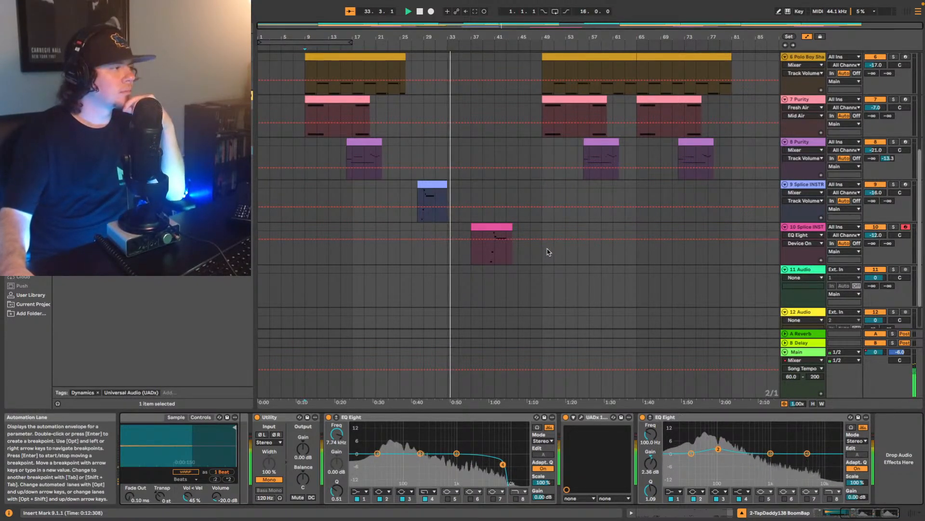
{"action": "scroll", "coordinate": [644, 193], "scroll_direction": "up", "scroll_amount": 10}
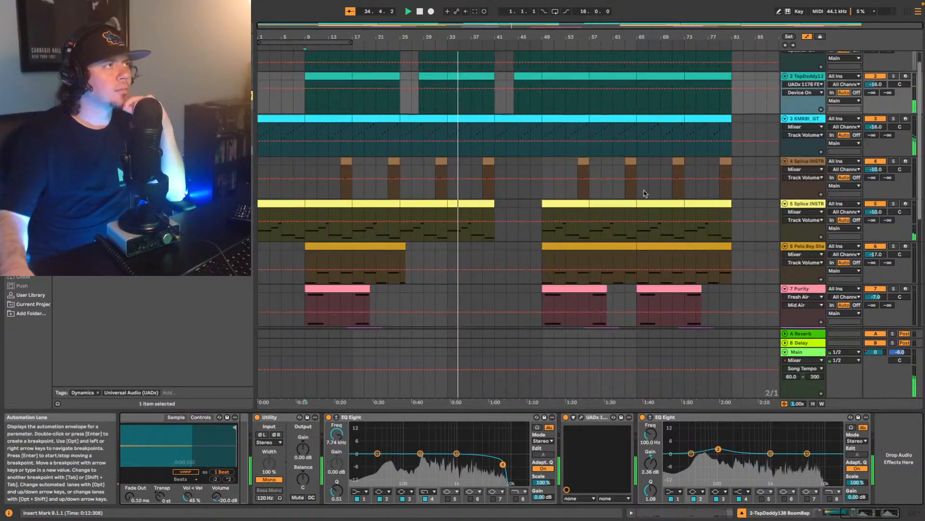
- Try track 2's volume at -17 dB and lower it to -19 dB while the mix plays
{"action": "left_click", "coordinate": [880, 106]}
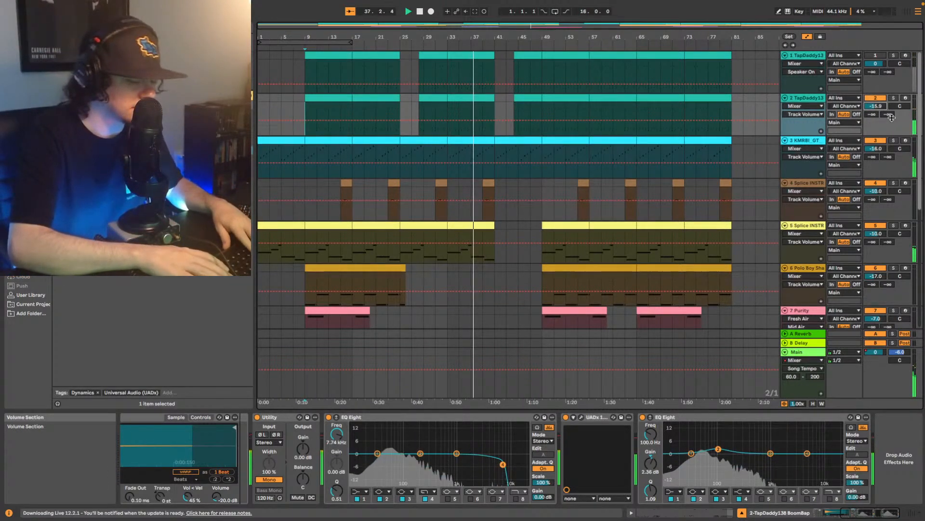
{"action": "type", "text": "-17"}
{"action": "key", "text": "Return"}
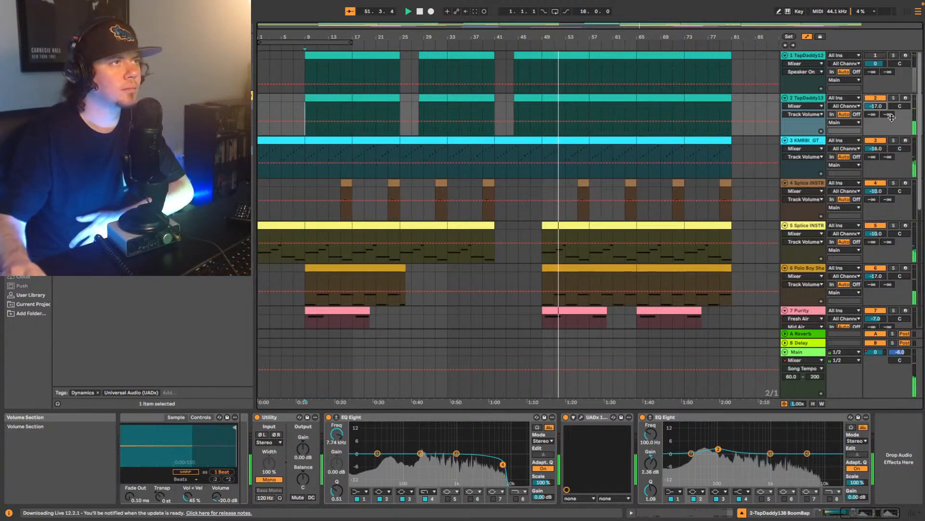
{"action": "key", "text": "Down"}
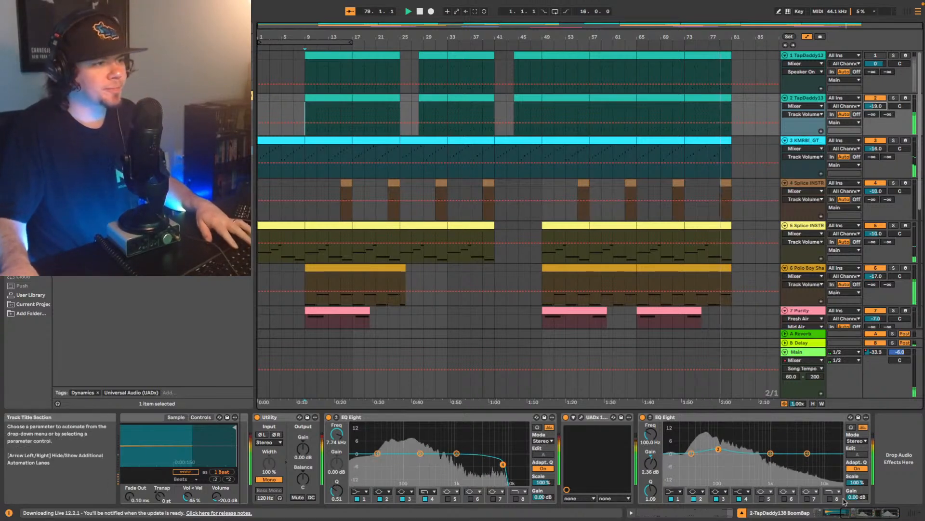
- Stop playback, replay the mix from bar 1 and show the mixer to check the track levels
{"action": "left_click", "coordinate": [913, 515]}
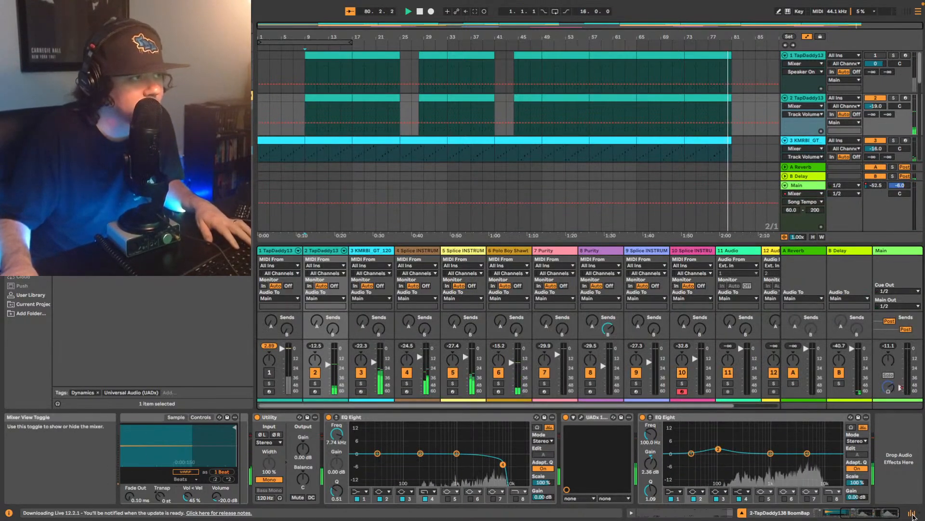
{"action": "left_click", "coordinate": [914, 514]}
{"action": "key", "text": "space"}
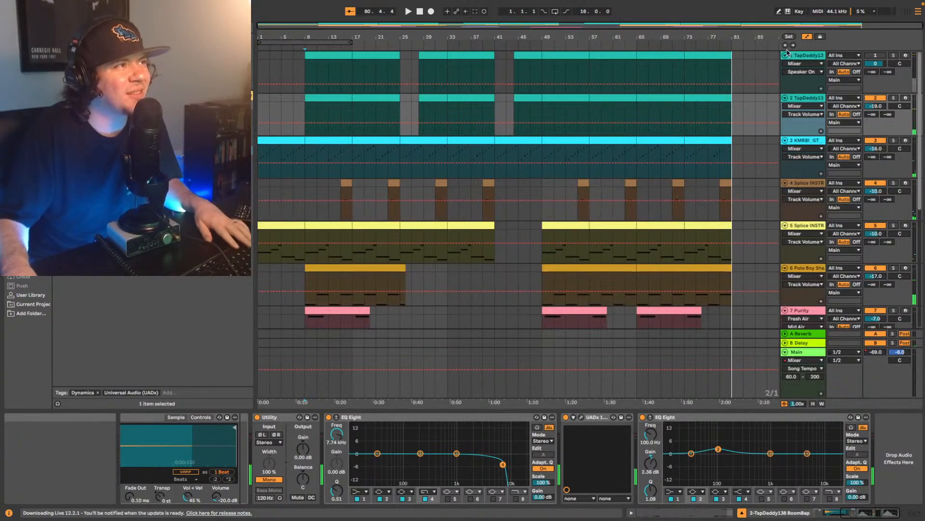
{"action": "key", "text": "space"}
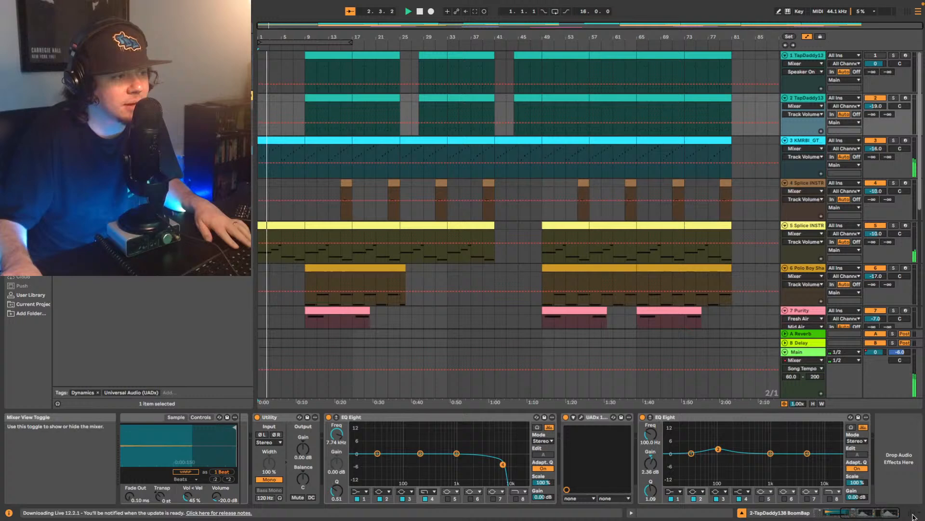
{"action": "key", "text": "super+alt+m"}
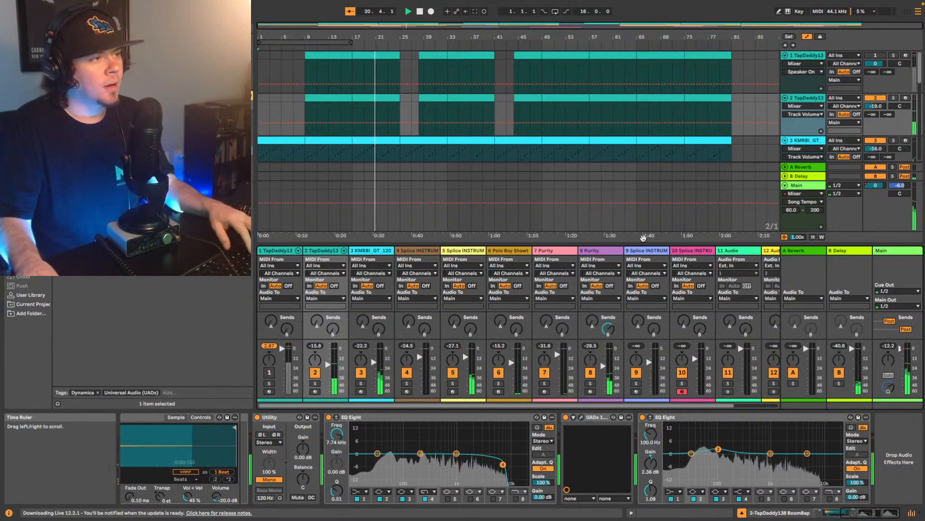
- Add the Shadow Hills Mastering Compressor to the Main track and try its sidechain filter switch
{"action": "scroll", "coordinate": [699, 178], "scroll_direction": "down", "scroll_amount": 5}
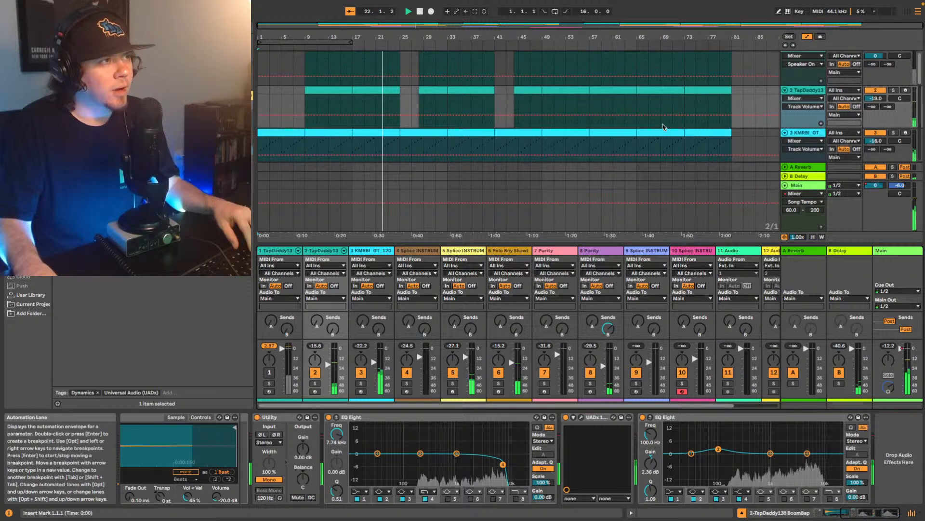
{"action": "scroll", "coordinate": [653, 135], "scroll_direction": "down", "scroll_amount": 5}
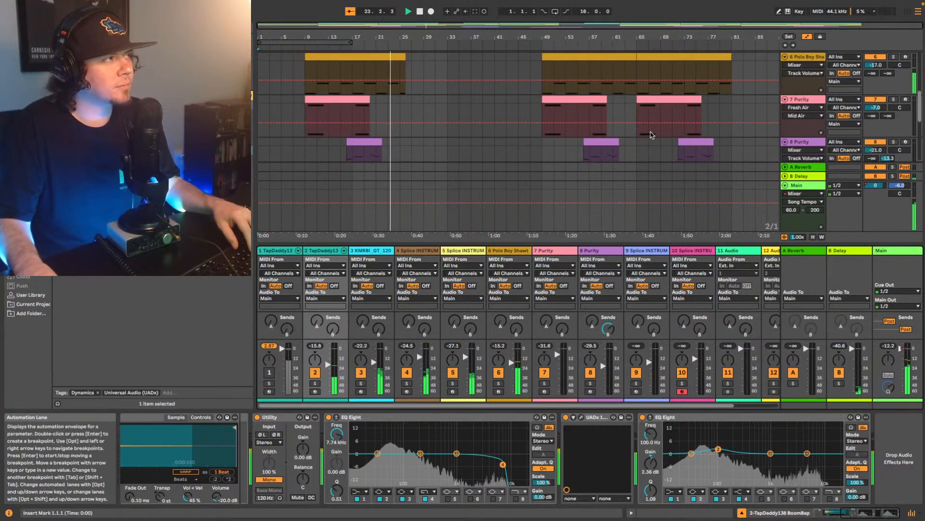
{"action": "scroll", "coordinate": [650, 134], "scroll_direction": "down", "scroll_amount": 5}
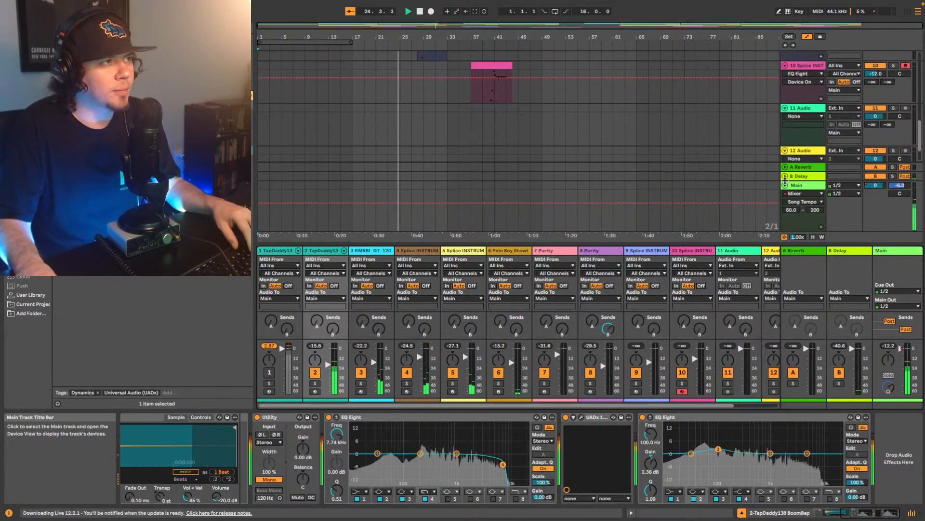
{"action": "left_click", "coordinate": [798, 185]}
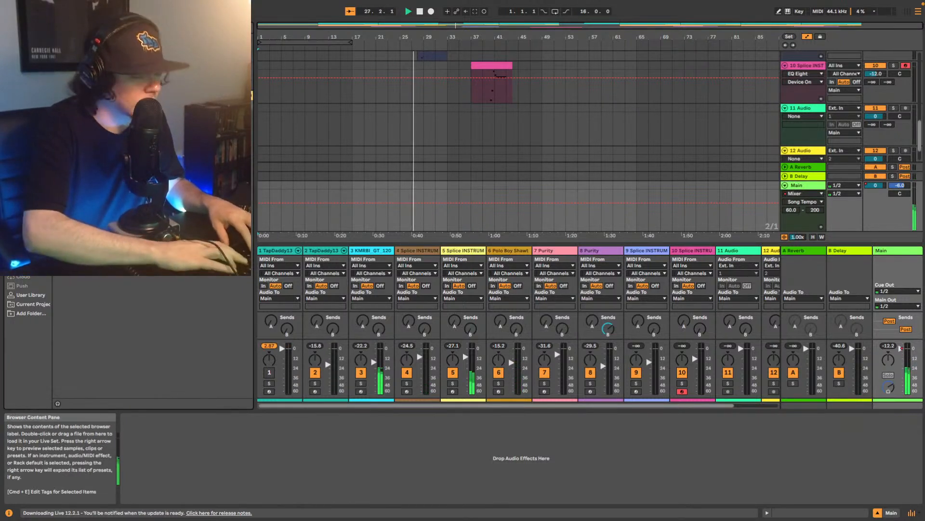
{"action": "key", "text": "super+f"}
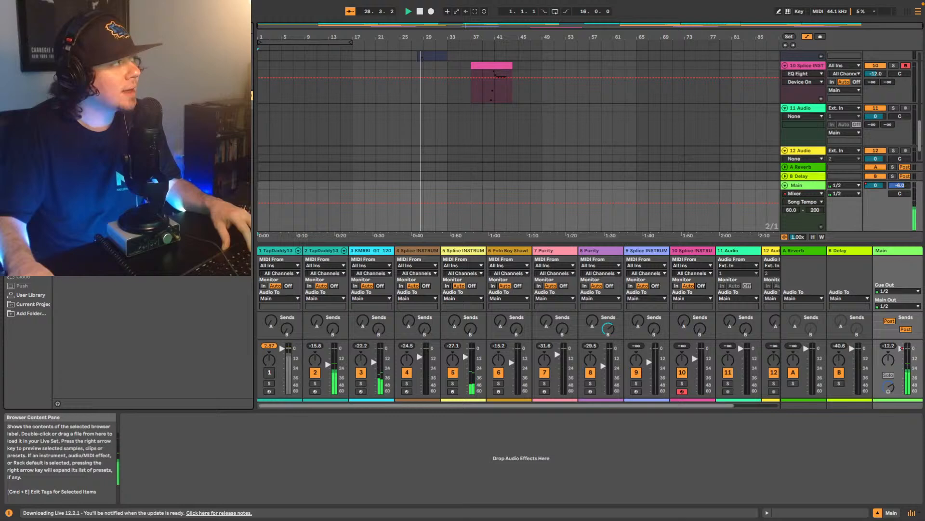
{"action": "left_click_drag", "start_coordinate": [145, 131], "coordinate": [435, 201]}
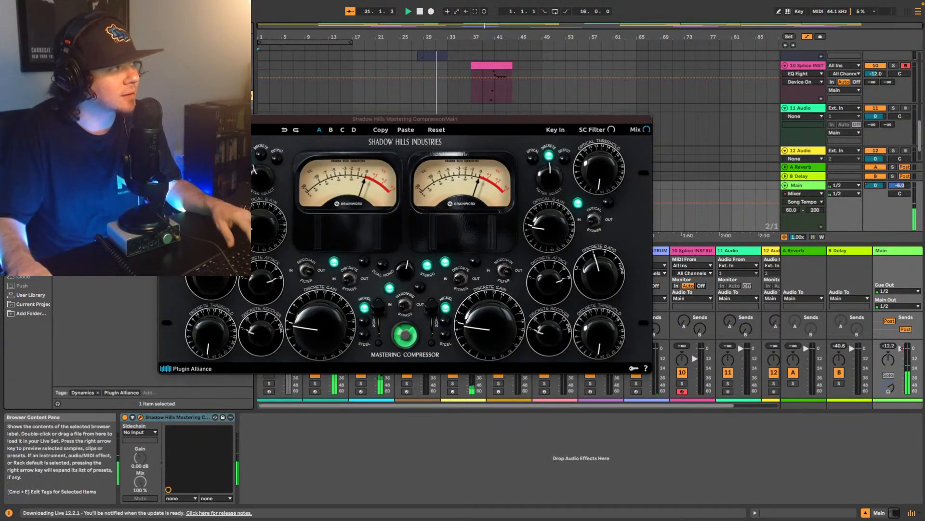
{"action": "left_click", "coordinate": [310, 272]}
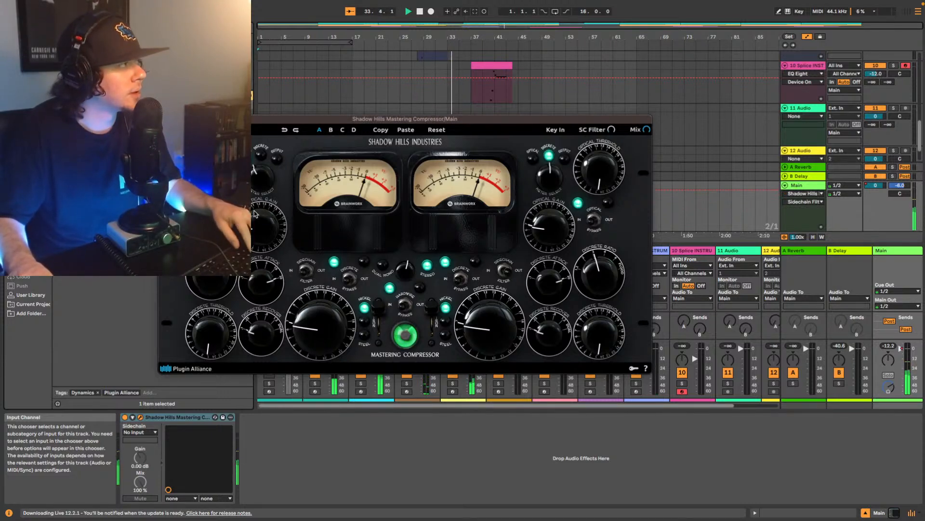
- Stop playback, set the start position to bar 9 and replay the mix with Main's Shadow Hills compressor in view
{"action": "key", "text": "space"}
{"action": "scroll", "coordinate": [314, 67], "scroll_direction": "up", "scroll_amount": 5}
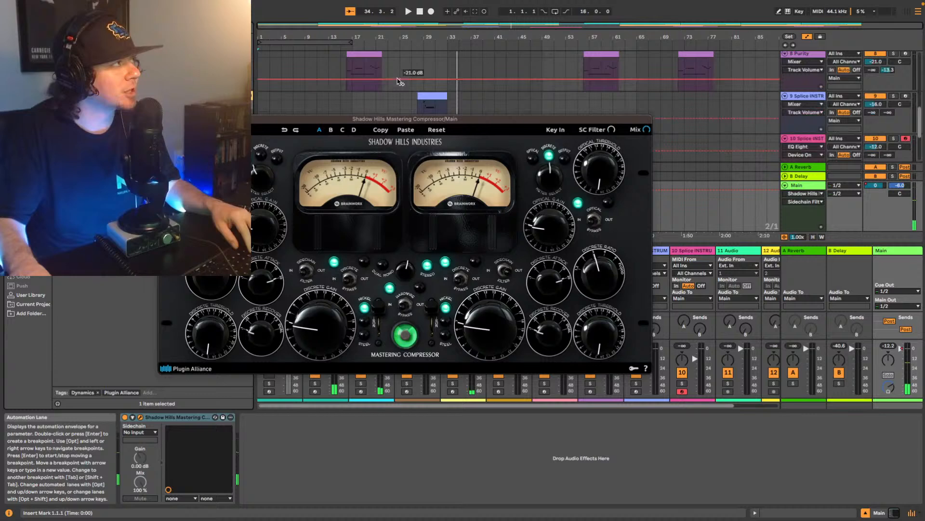
{"action": "scroll", "coordinate": [312, 67], "scroll_direction": "up", "scroll_amount": 4}
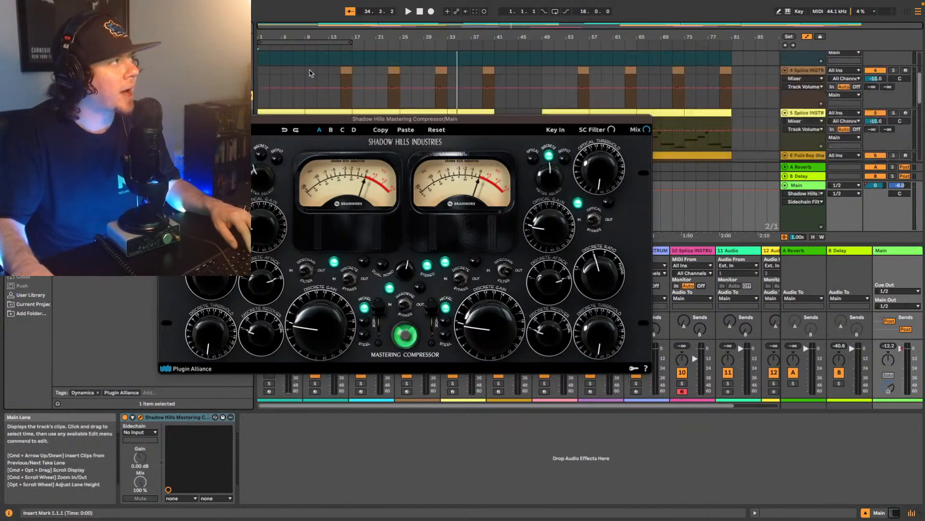
{"action": "scroll", "coordinate": [309, 68], "scroll_direction": "down", "scroll_amount": 4}
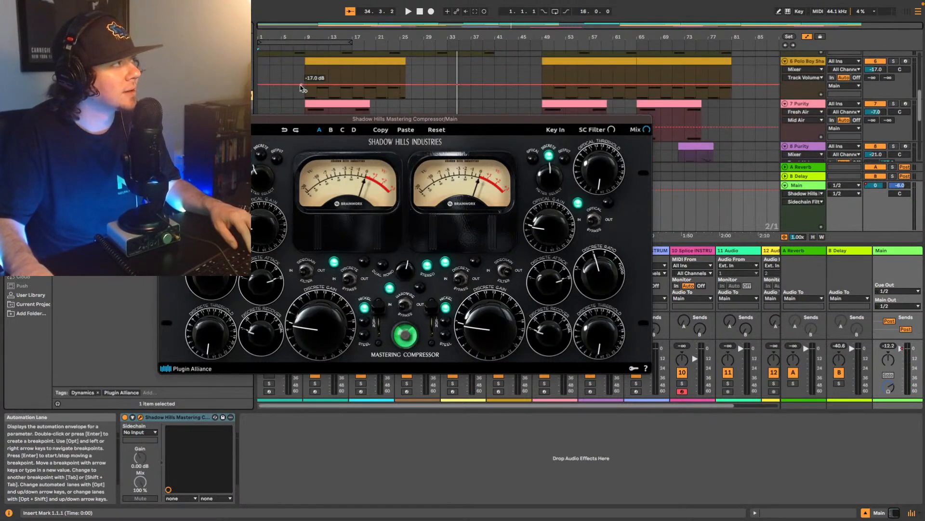
{"action": "scroll", "coordinate": [308, 96], "scroll_direction": "up", "scroll_amount": 2}
{"action": "left_click", "coordinate": [307, 99]}
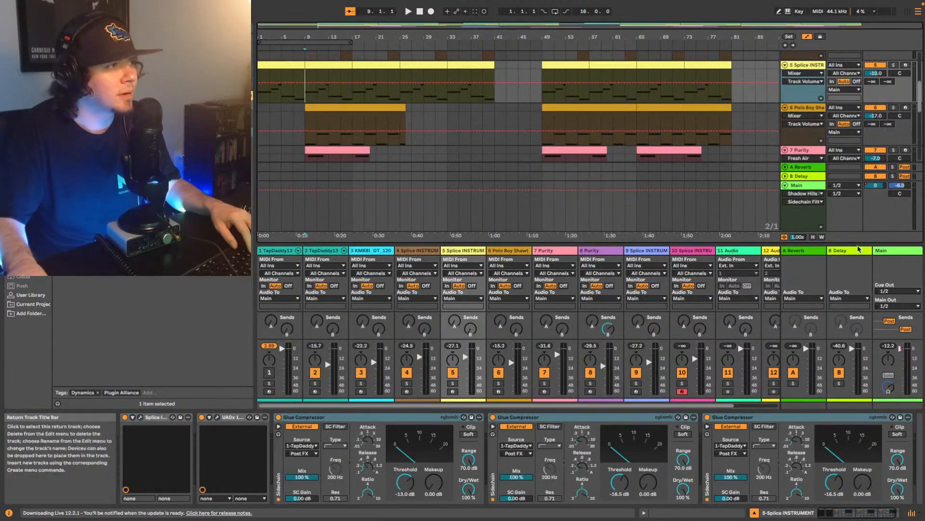
{"action": "left_click", "coordinate": [870, 260]}
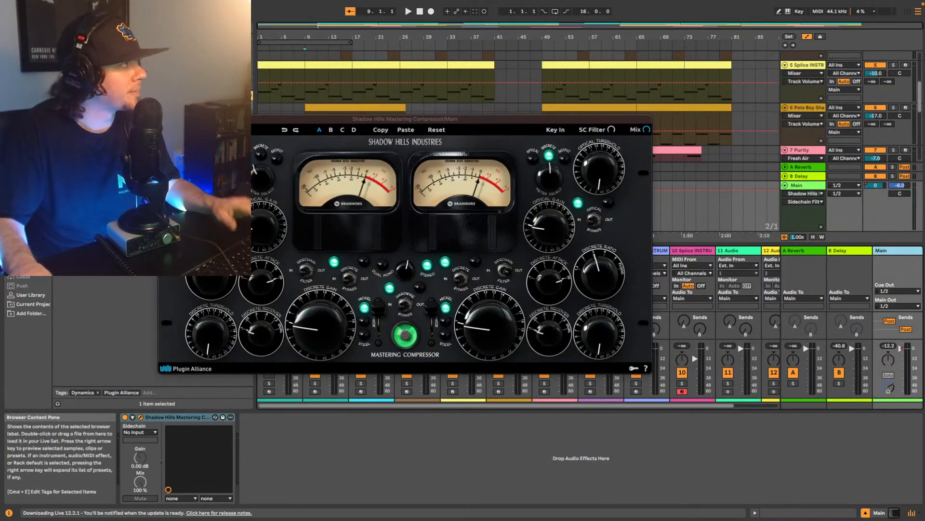
{"action": "key", "text": "space"}
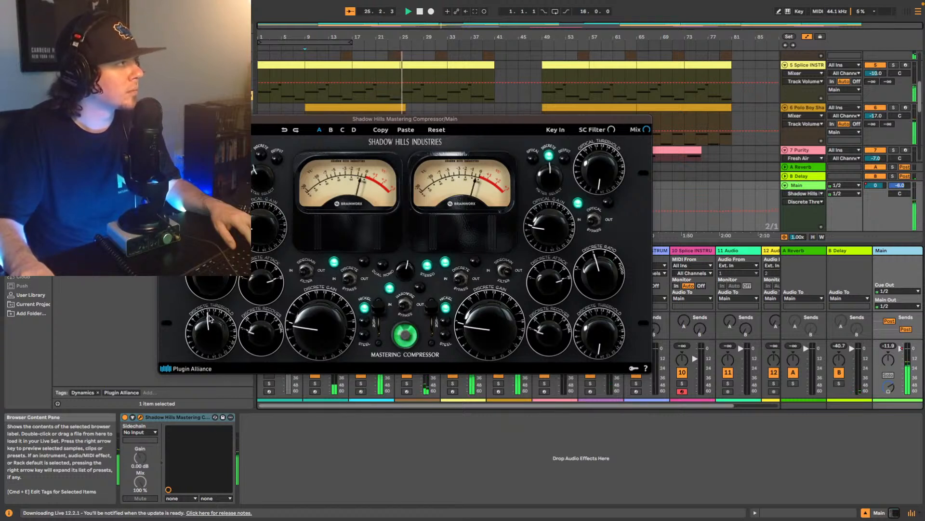
- Replay the mix from bar 9 and raise the discrete gain on the Main track's Shadow Hills compressor
{"action": "key", "text": "space"}
{"action": "key", "text": "space"}
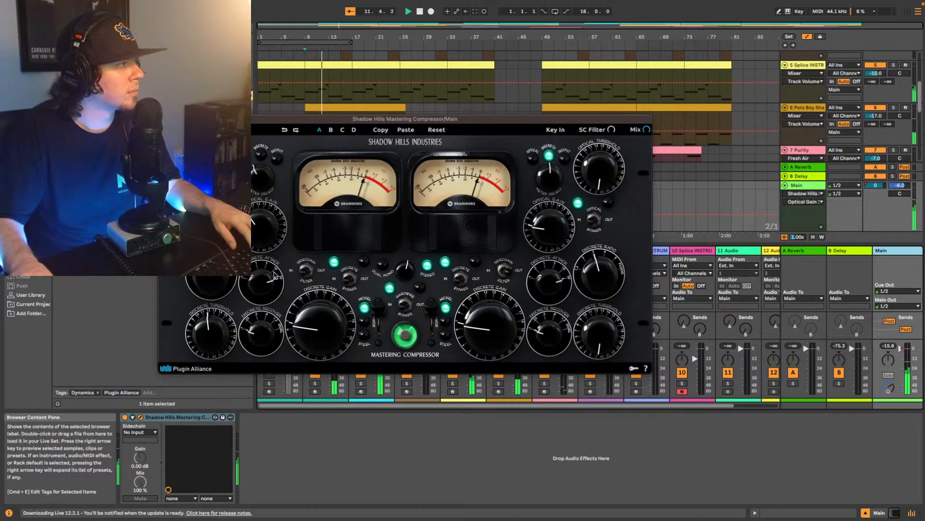
{"action": "left_click_drag", "start_coordinate": [301, 322], "coordinate": [304, 304]}
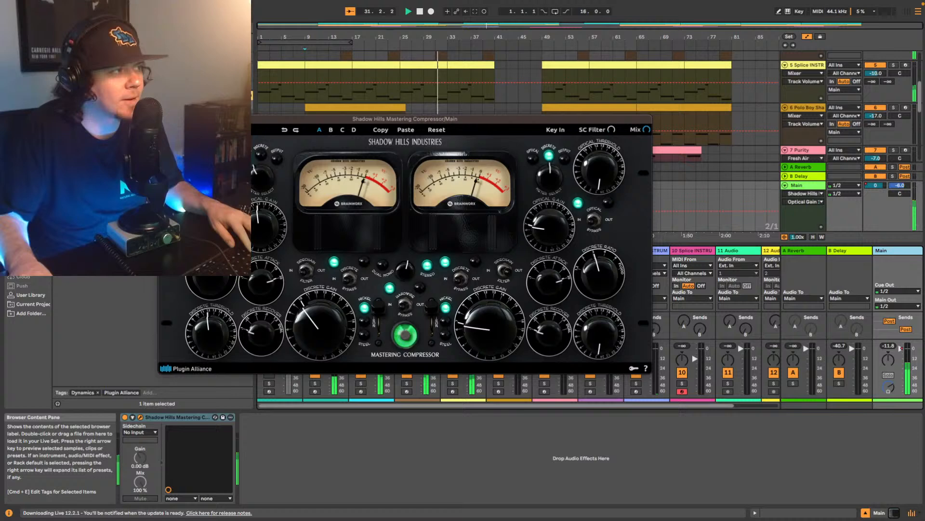
- Add the Soundtoys Little Radiator to the Main track after the Shadow Hills compressor and turn down its Mix amount
{"action": "left_click", "coordinate": [165, 119]}
{"action": "left_click", "coordinate": [58, 24]}
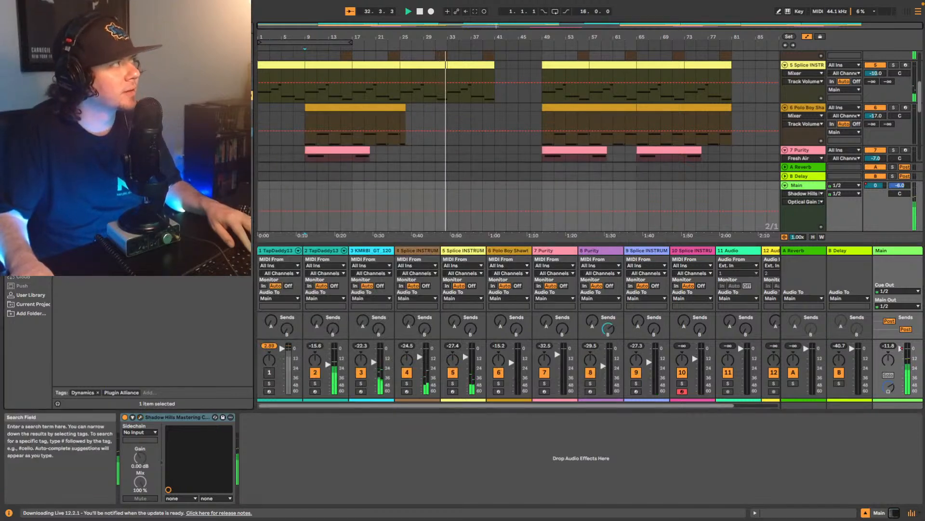
{"action": "type", "text": "pro-l"}
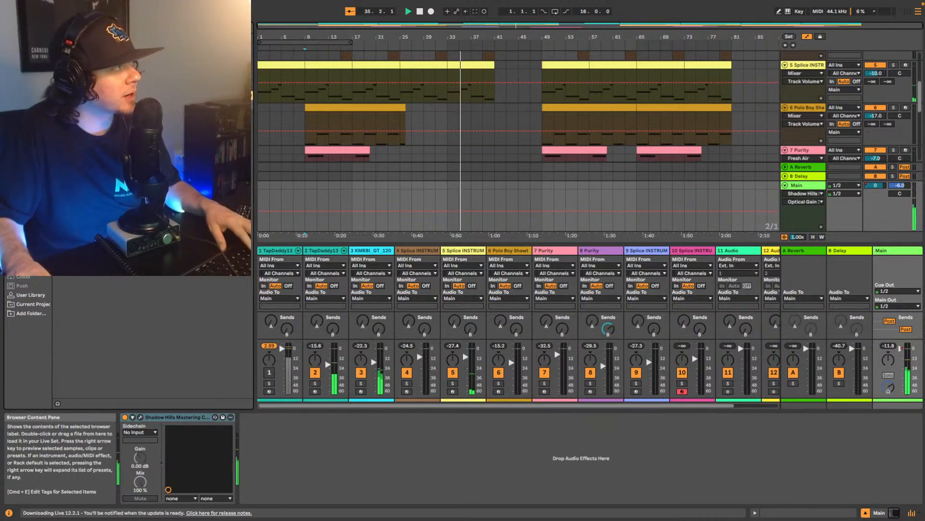
{"action": "left_click_drag", "start_coordinate": [96, 62], "coordinate": [347, 458]}
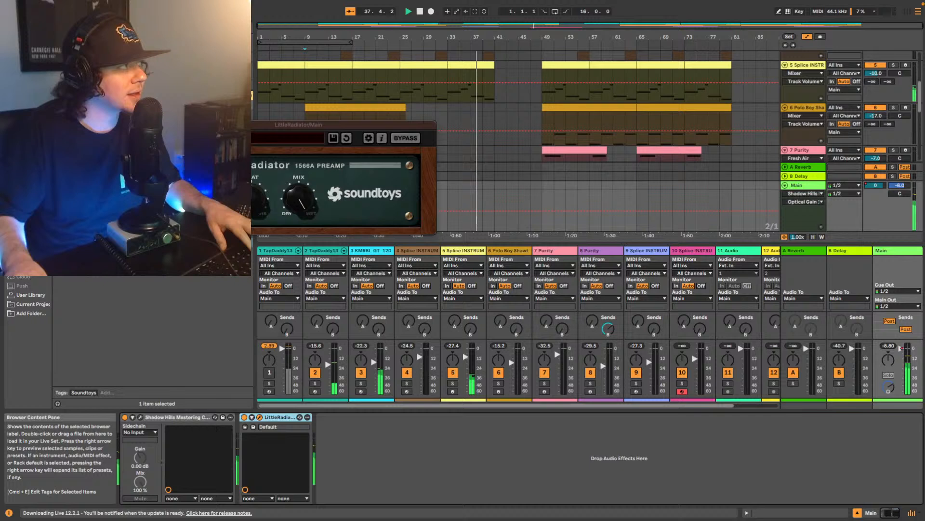
{"action": "mouse_move", "coordinate": [300, 200]}
{"action": "left_mouse_down"}
{"action": "mouse_move", "coordinate": [301, 190]}
{"action": "mouse_move", "coordinate": [295, 206]}
{"action": "mouse_move", "coordinate": [248, 203]}
{"action": "mouse_move", "coordinate": [286, 198]}
{"action": "left_mouse_up"}
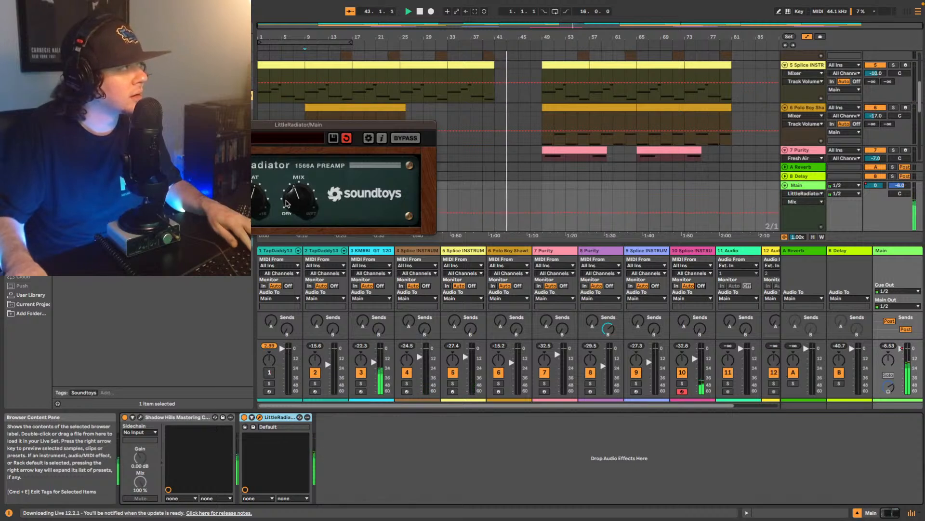
- Replay the mix from bar 9 to audition Little Radiator on Main, then close its window and save the set
{"action": "key", "text": "space"}
{"action": "key", "text": "space"}
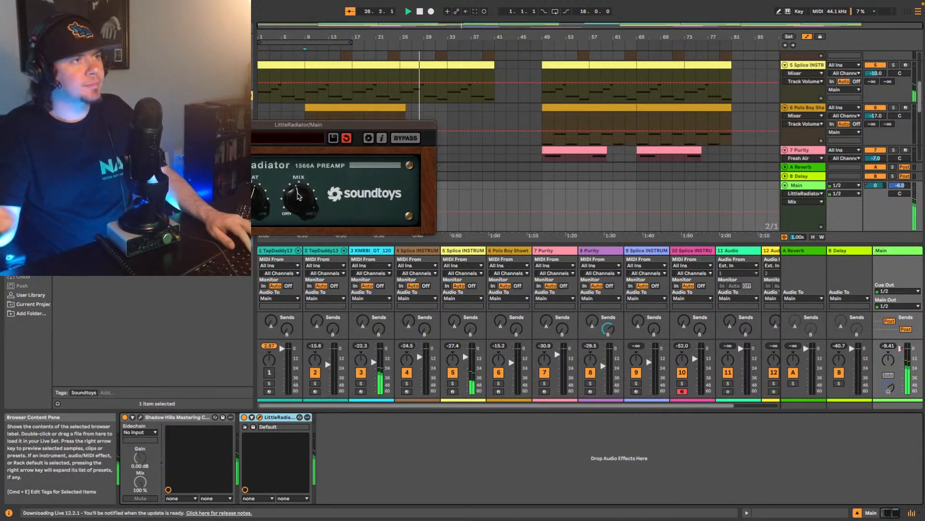
{"action": "left_click", "coordinate": [166, 125]}
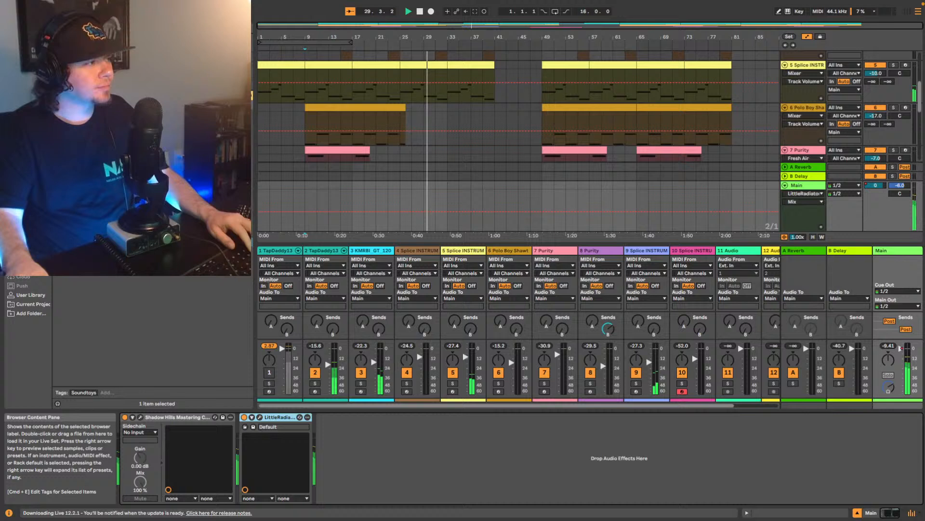
{"action": "key", "text": "super+s"}
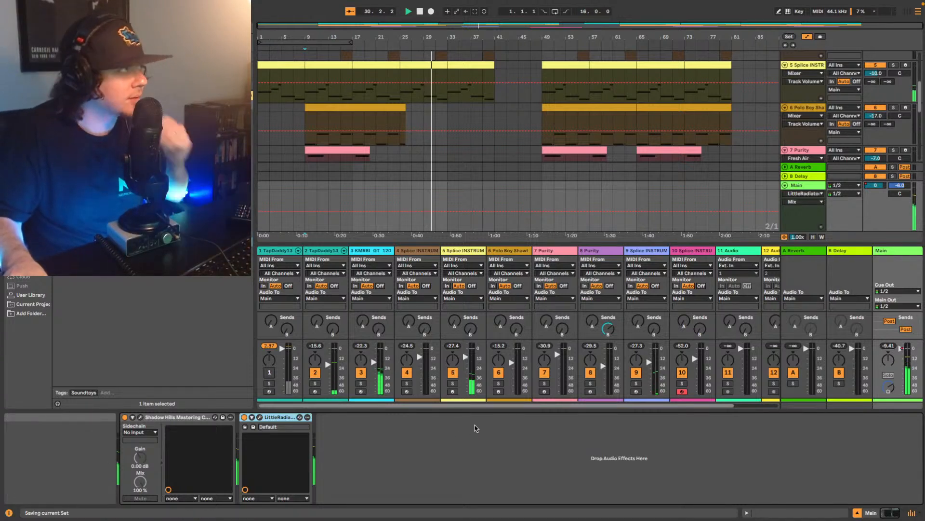
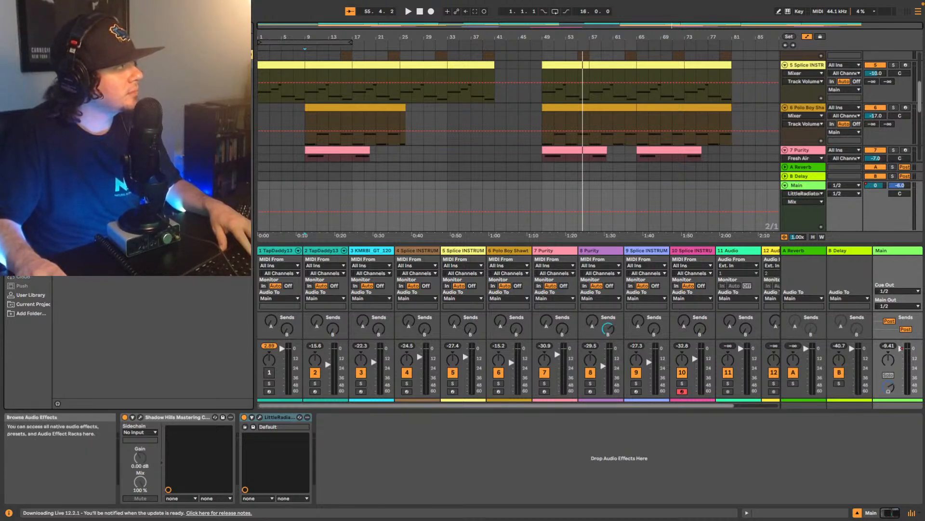
- Add a Utility to the Main track after Little Radiator and set its gain to 9.5 dB
{"action": "left_click_drag", "start_coordinate": [116, 82], "coordinate": [369, 454]}
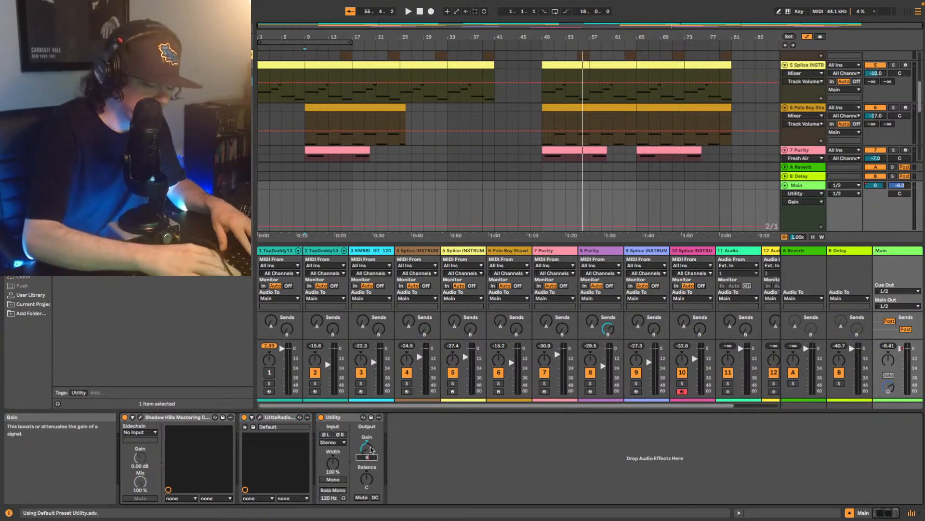
{"action": "type", "text": "9.5"}
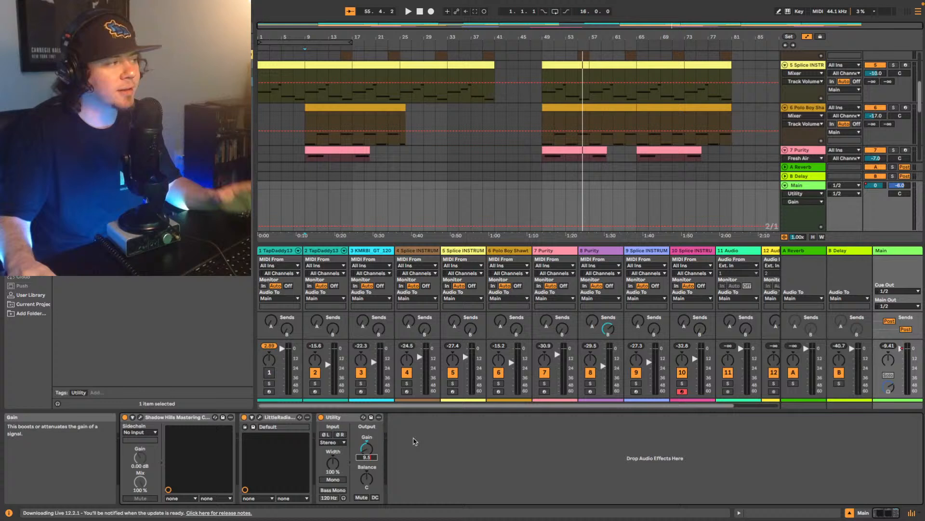
{"action": "key", "text": "Return"}
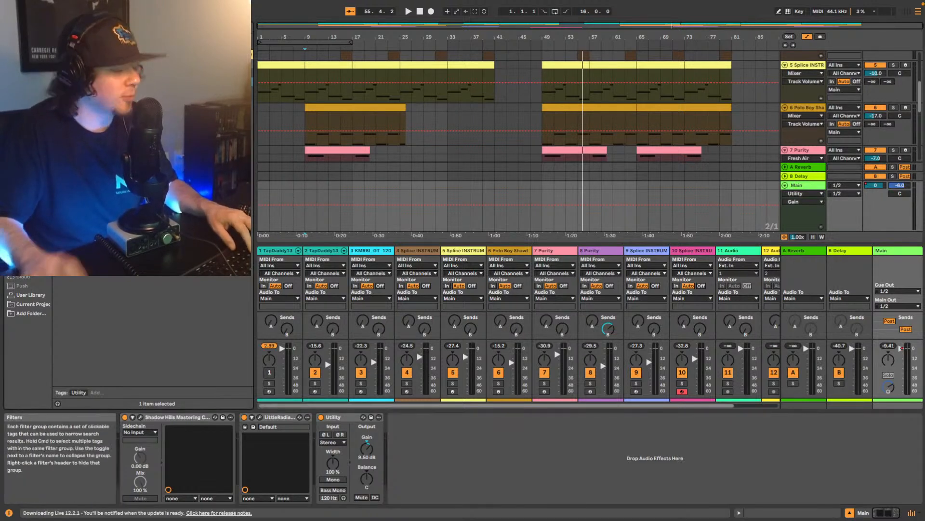
- Add a Limiter after Utility on Main, set True Peak mode and a 0.0 dB ceiling, and audition the mix
{"action": "type", "text": "lim"}
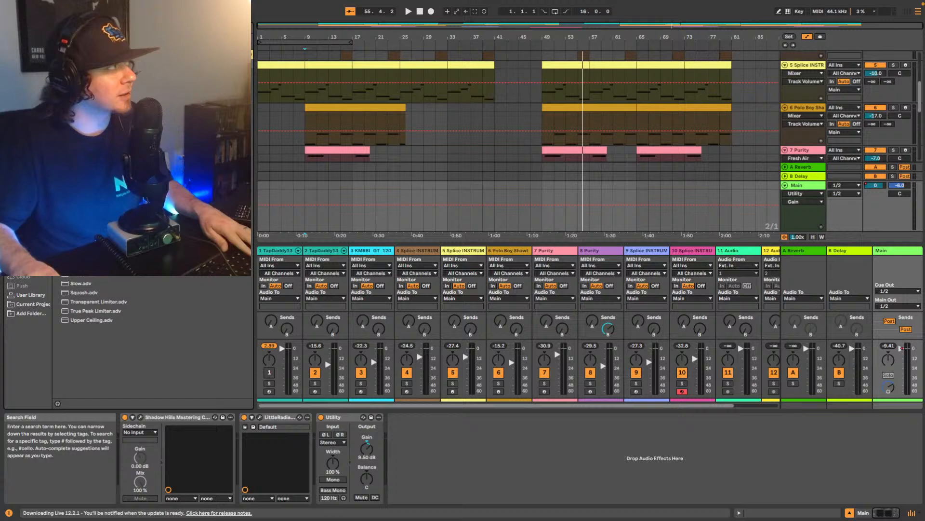
{"action": "left_click_drag", "start_coordinate": [87, 154], "coordinate": [483, 456]}
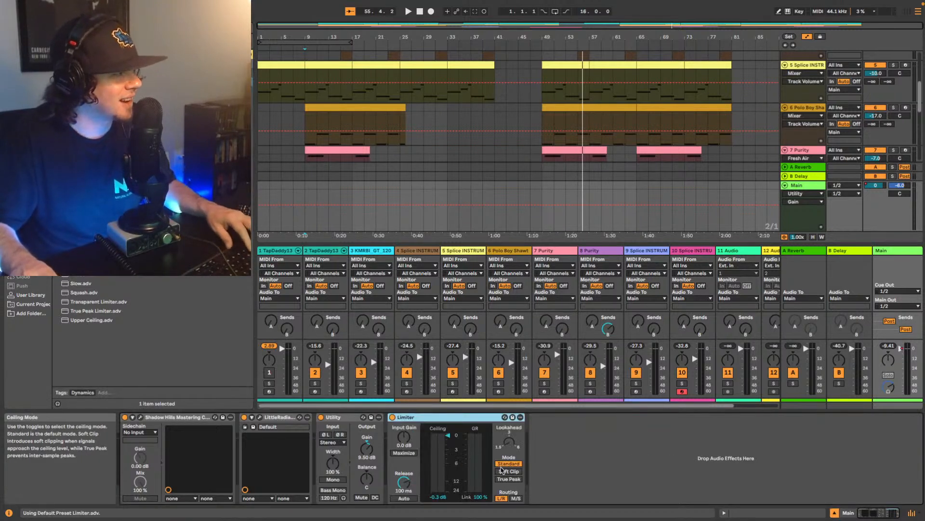
{"action": "left_click", "coordinate": [509, 479]}
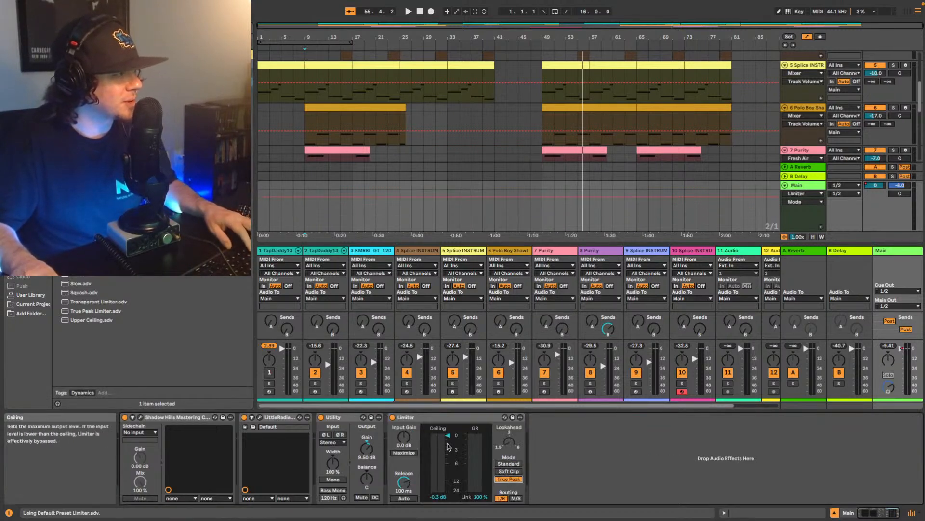
{"action": "left_click_drag", "start_coordinate": [438, 458], "coordinate": [438, 453]}
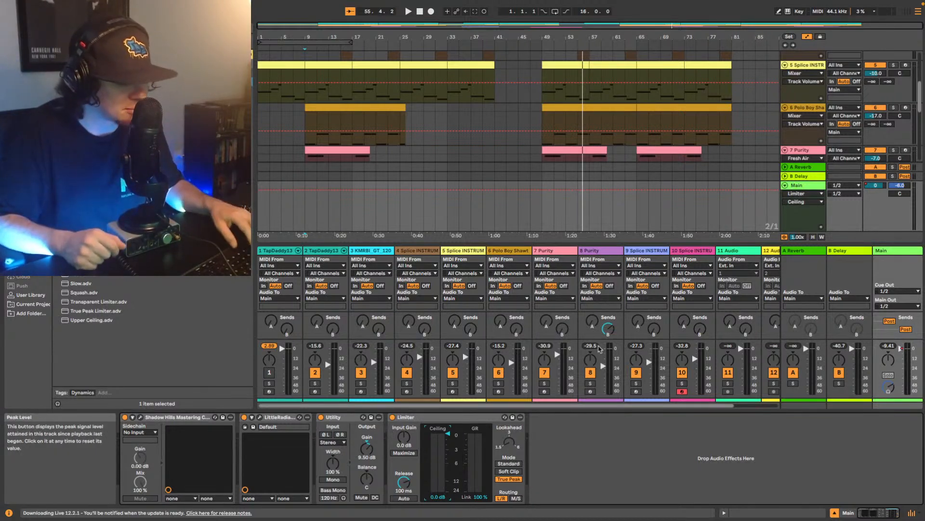
{"action": "key", "text": "space"}
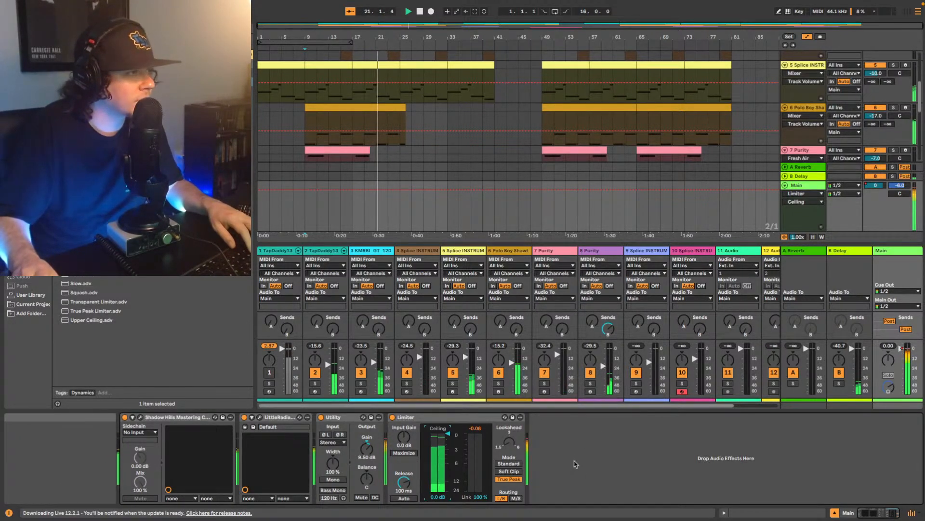
{"action": "key", "text": "space"}
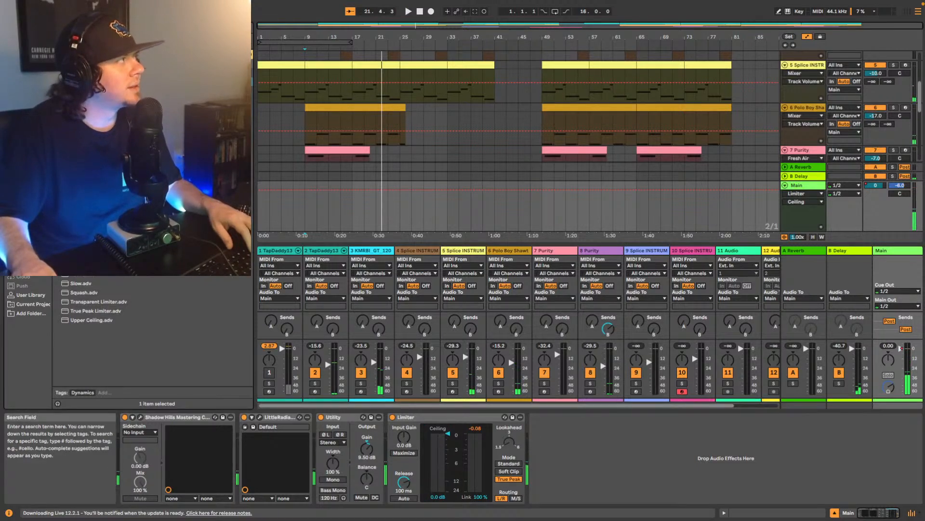
- Add Youlean Loudness Meter 2 after the Limiter on Main, measure the whole song from bar 1, and close the meter window
{"action": "key", "text": "super+f"}
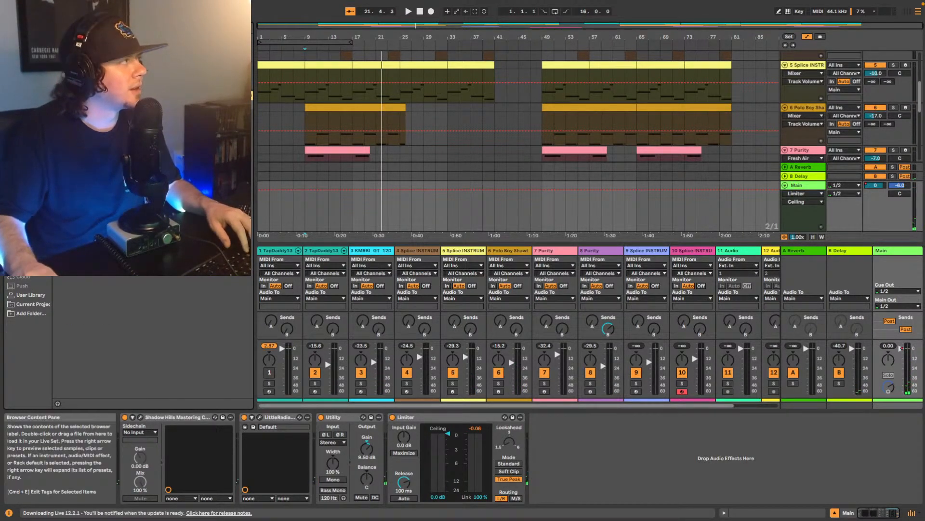
{"action": "left_click_drag", "start_coordinate": [96, 63], "coordinate": [562, 458]}
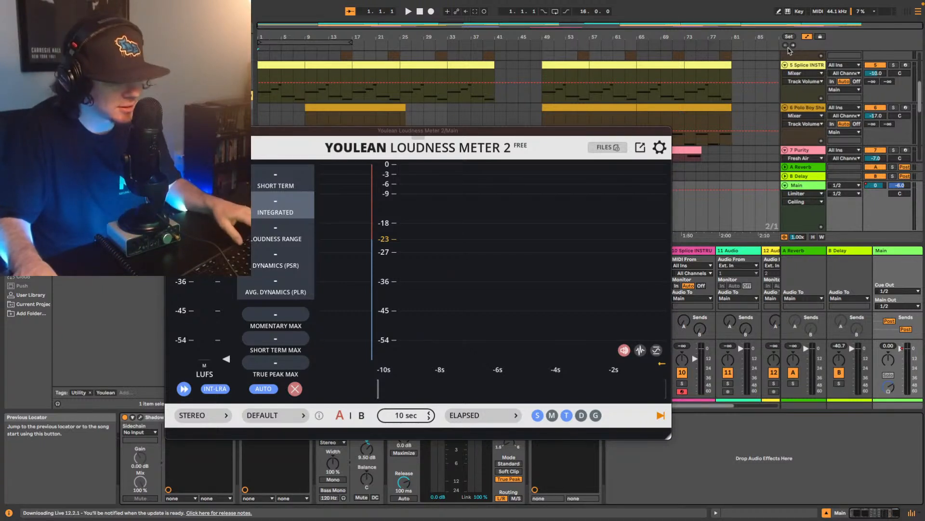
{"action": "key", "text": "space"}
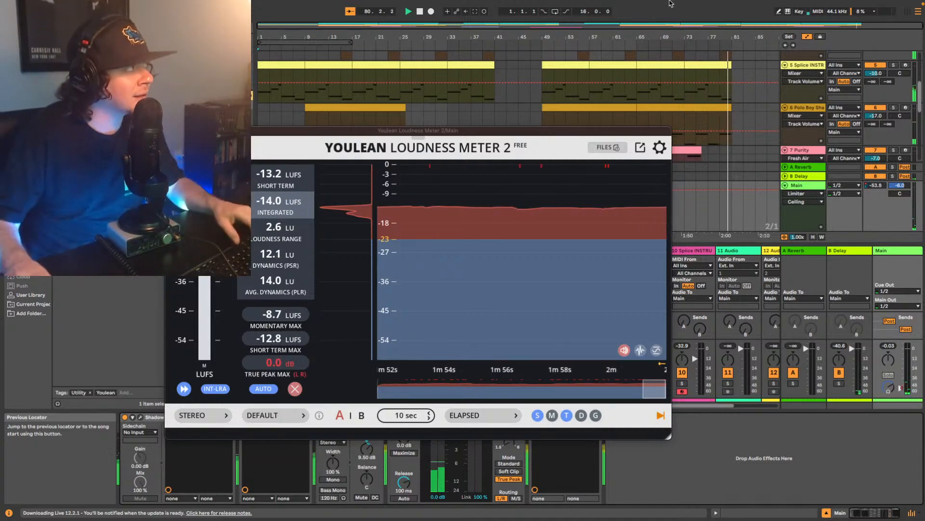
{"action": "left_click", "coordinate": [170, 131]}
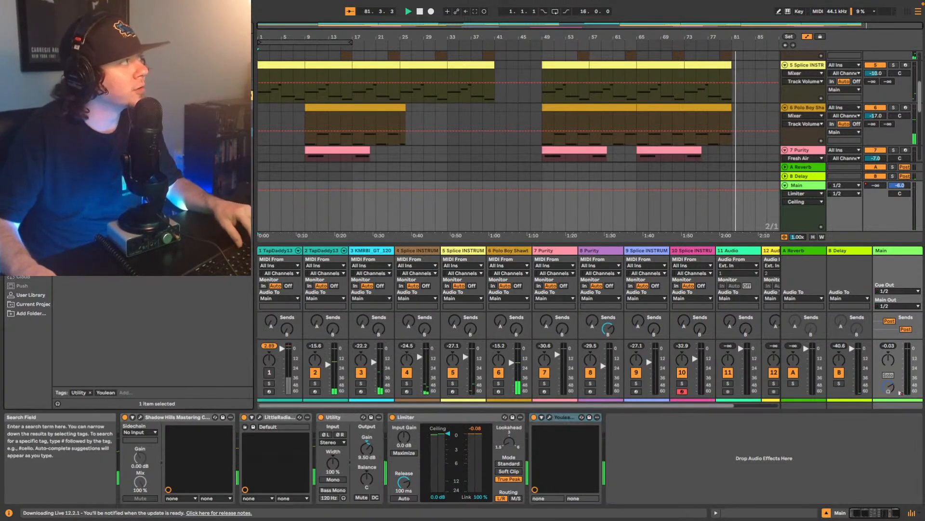
- Stop playback, insert Ozone 9 Elements between the Limiter and Youlean meter on Main, and move its window clear of the Purity clips
{"action": "key", "text": "super+f"}
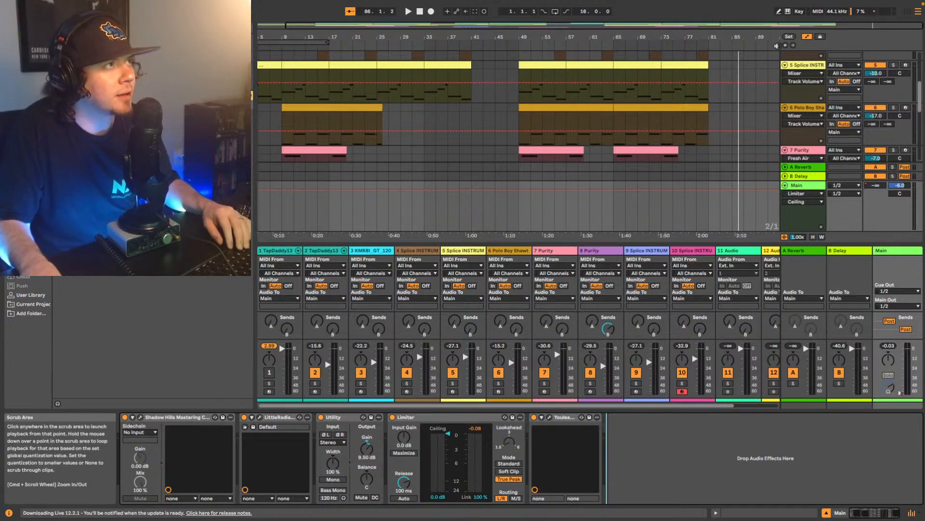
{"action": "key", "text": "space"}
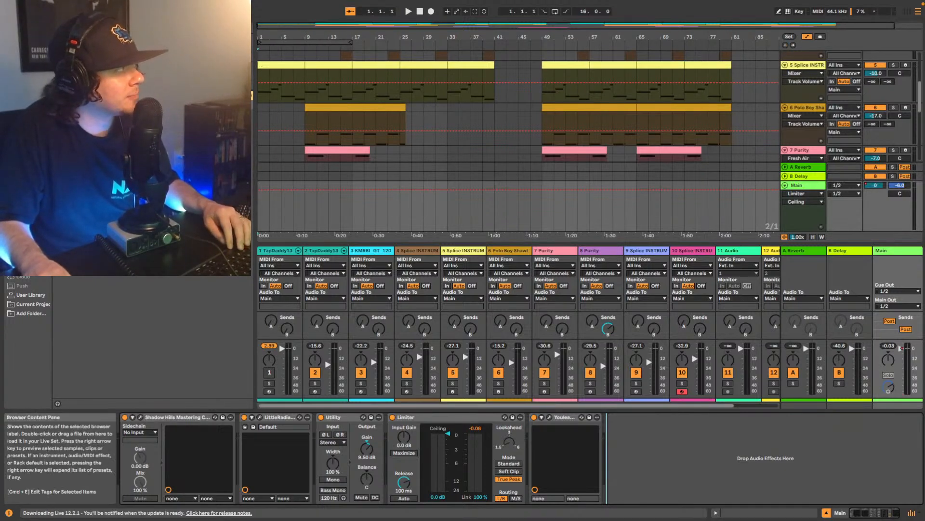
{"action": "left_click_drag", "start_coordinate": [145, 123], "coordinate": [531, 433]}
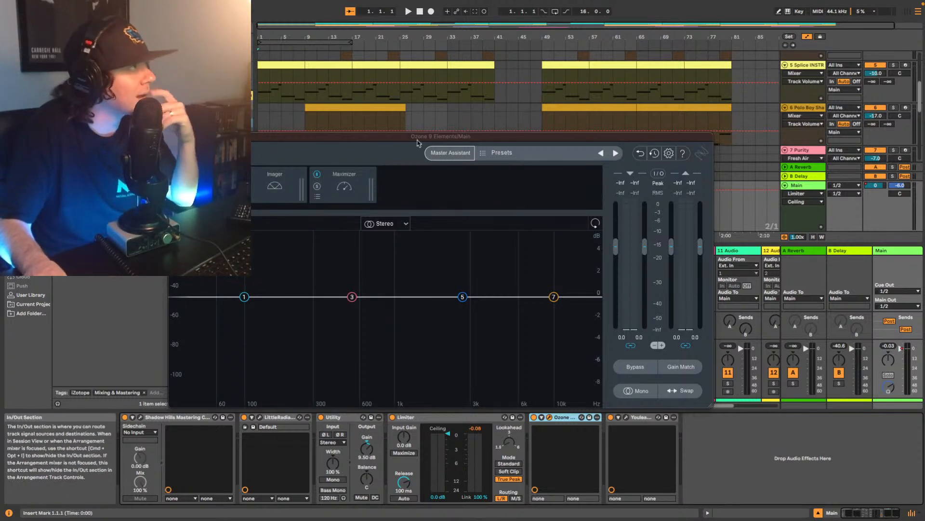
{"action": "left_click_drag", "start_coordinate": [364, 142], "coordinate": [372, 182]}
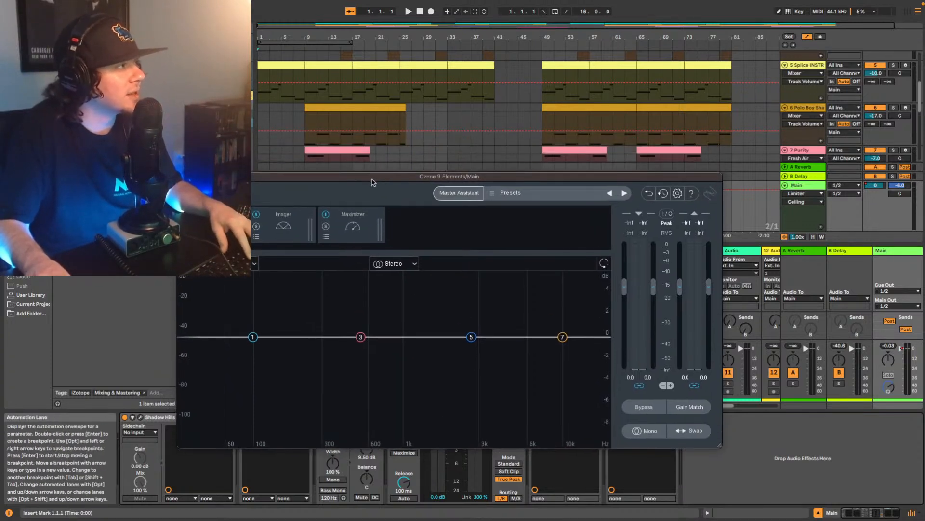
- Run Ozone's Master Assistant on playback from bar 9 with Medium intensity and Streaming destination, and accept its suggestion
{"action": "left_click", "coordinate": [333, 150]}
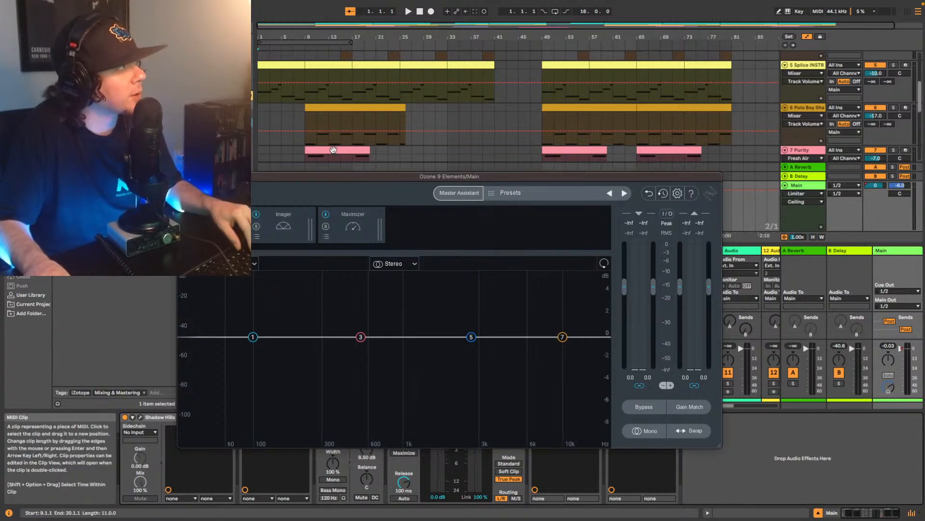
{"action": "left_click", "coordinate": [307, 148]}
{"action": "left_click", "coordinate": [896, 256]}
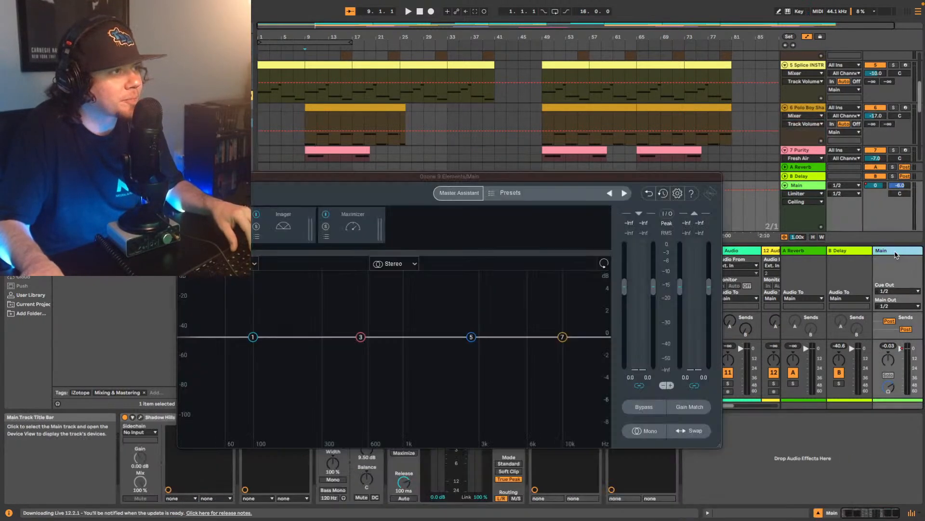
{"action": "left_click", "coordinate": [459, 193]}
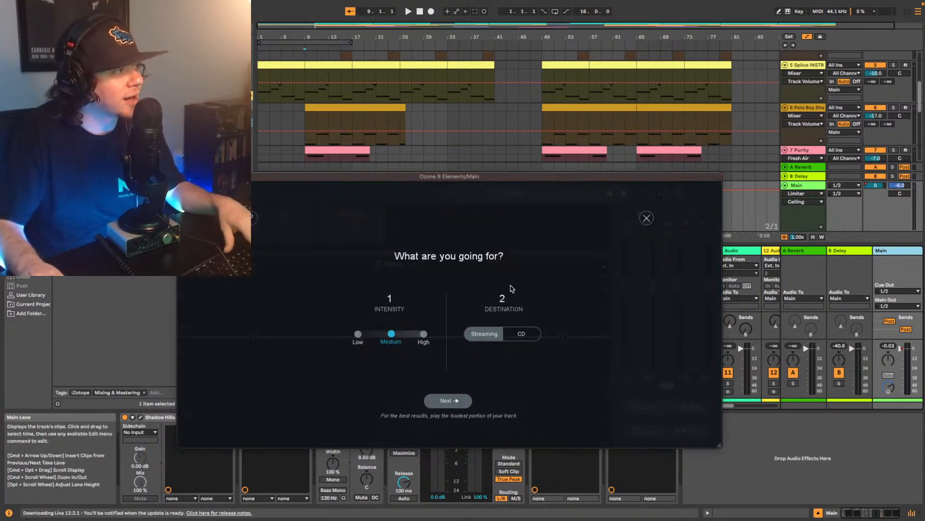
{"action": "left_click", "coordinate": [444, 402]}
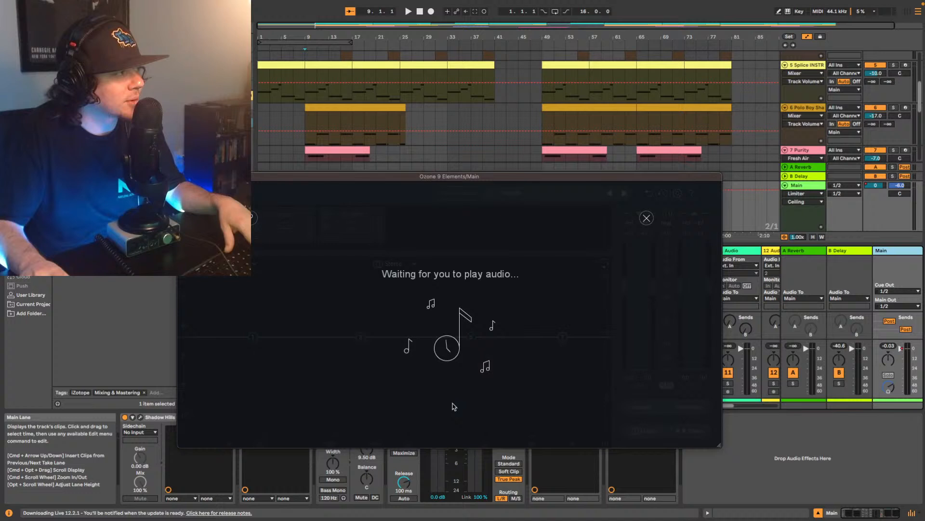
{"action": "key", "text": "space"}
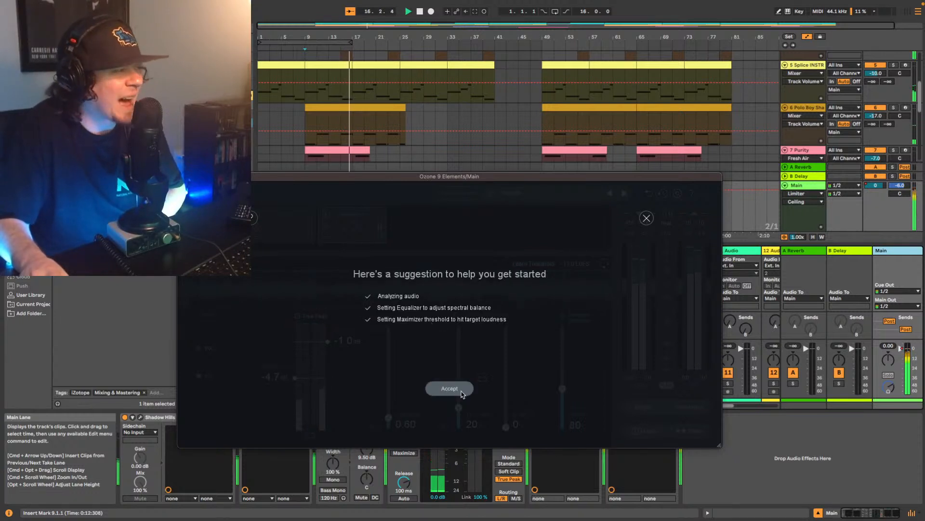
{"action": "left_click", "coordinate": [450, 388]}
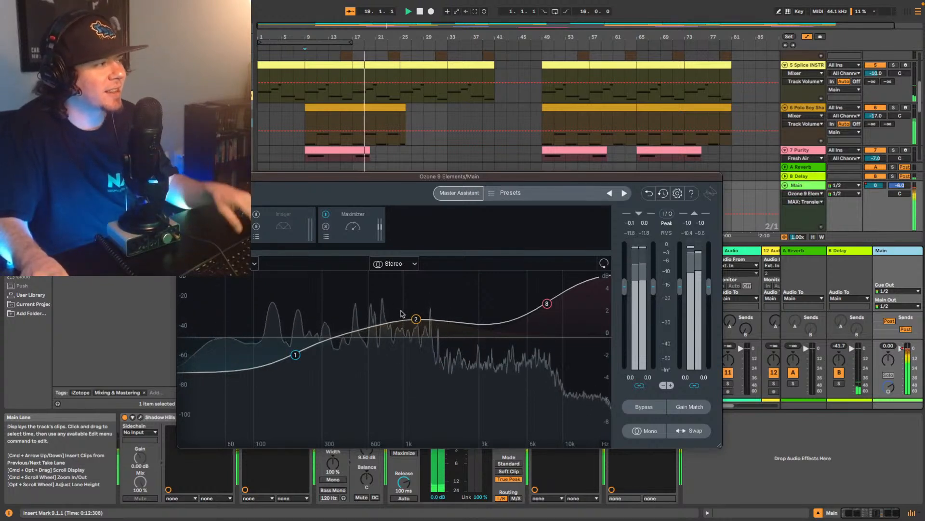
- Stop playback, raise the ceiling in Ozone's Maximizer, and return to the Equalizer module
{"action": "key", "text": "space"}
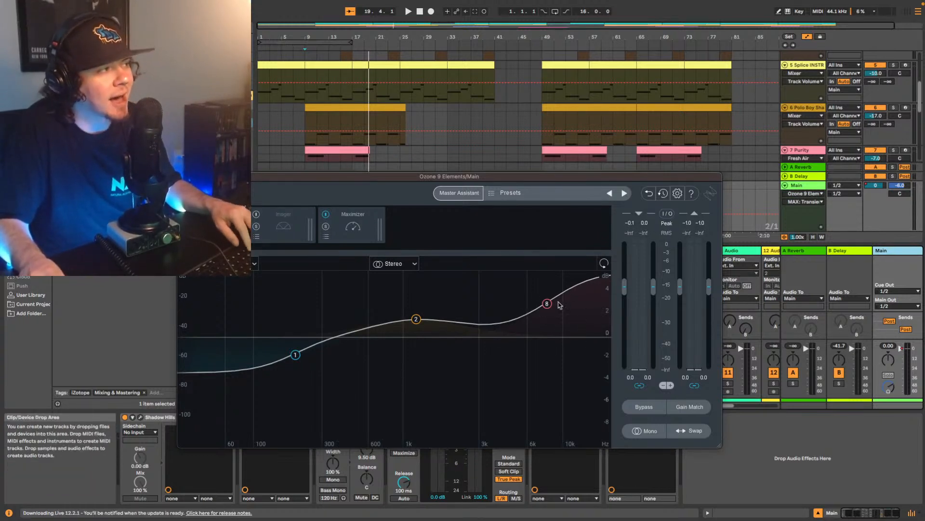
{"action": "left_click", "coordinate": [357, 227]}
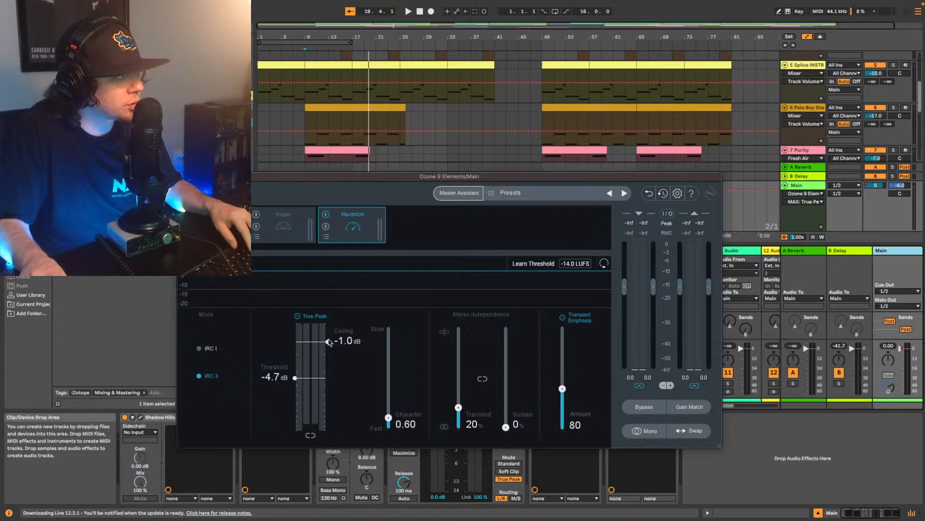
{"action": "left_click", "coordinate": [217, 226]}
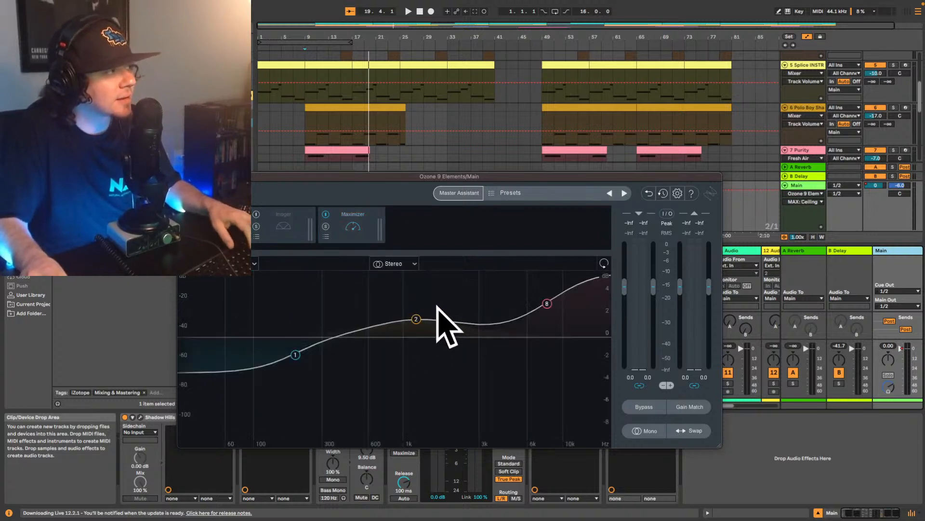
- Replay the mix from bar 9 and compare it with Ozone's Equalizer bypassed and active
{"action": "key", "text": "space"}
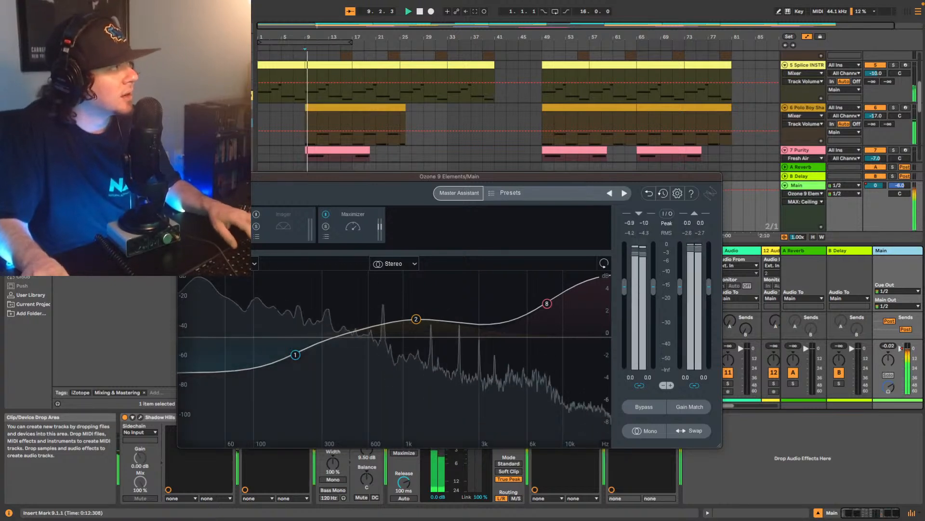
{"action": "left_click", "coordinate": [186, 214]}
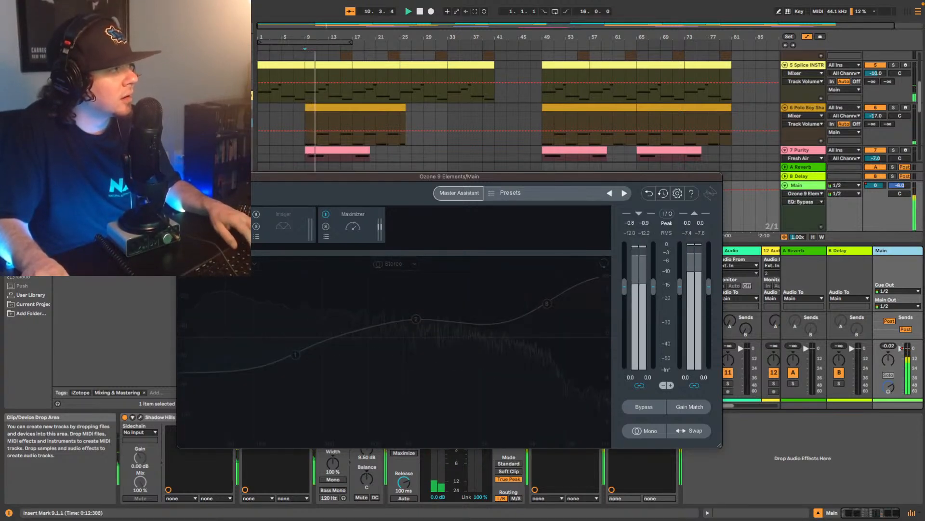
{"action": "left_click", "coordinate": [187, 214]}
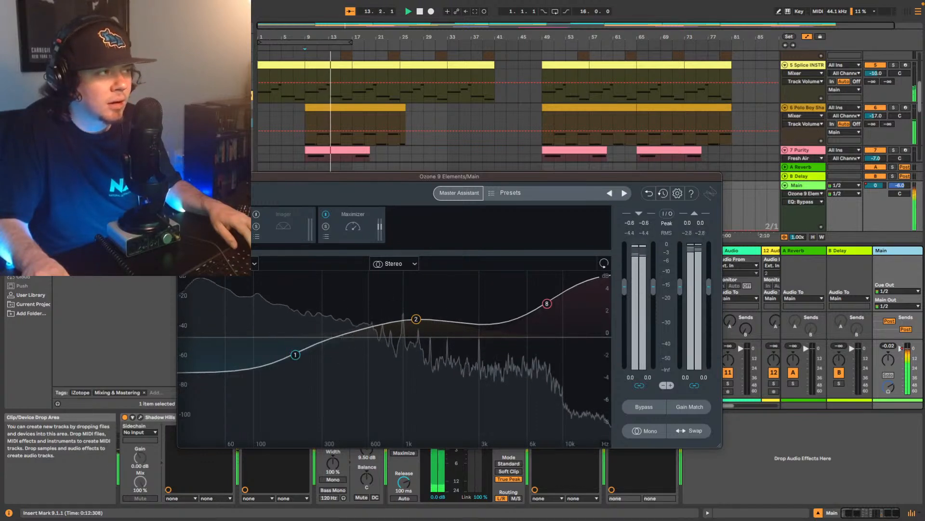
{"action": "key", "text": "space"}
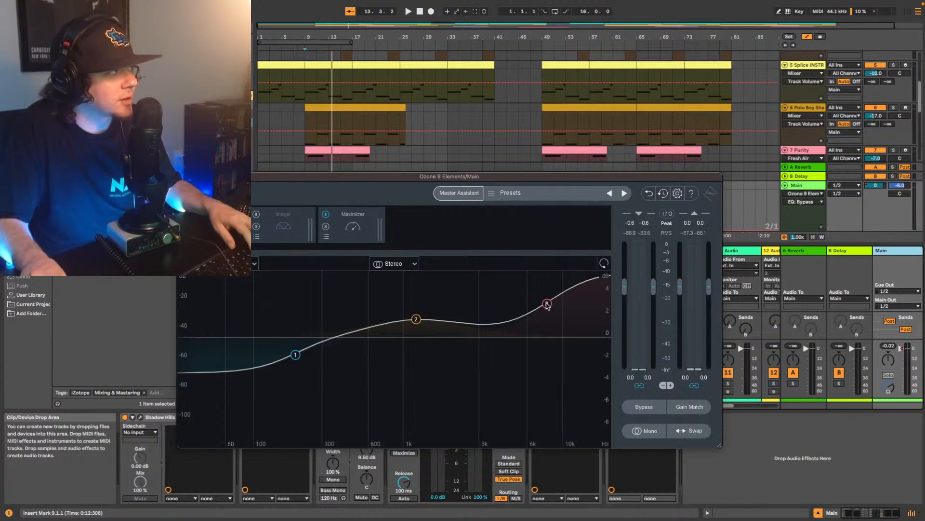
- Lower Ozone EQ band 8's high shelf to 0.5 dB at 8222 Hz and replay from bar 9, comparing with the EQ bypassed
{"action": "left_click_drag", "start_coordinate": [548, 305], "coordinate": [550, 316]}
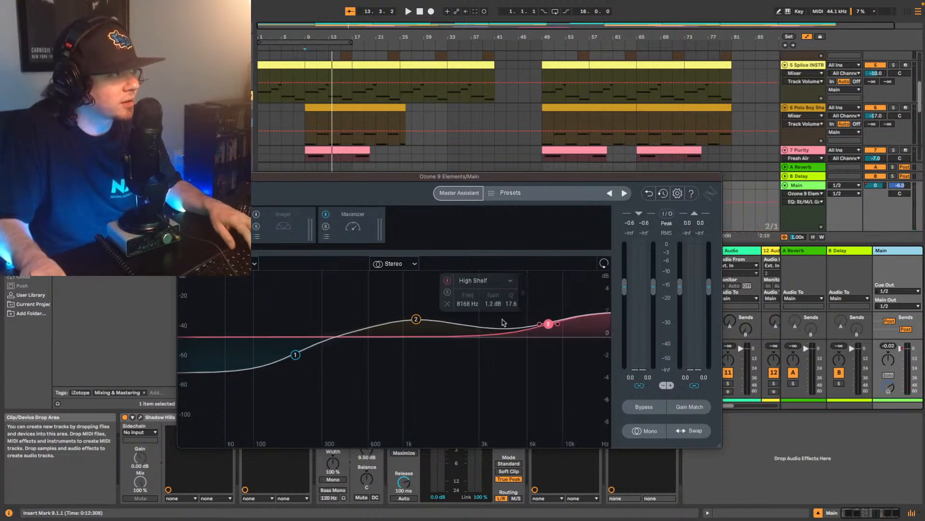
{"action": "left_click_drag", "start_coordinate": [539, 327], "coordinate": [548, 334]}
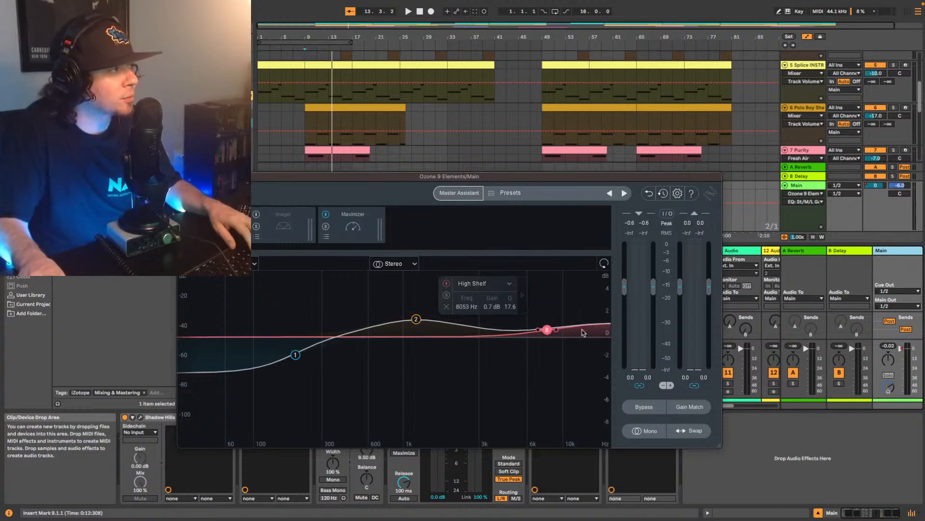
{"action": "key", "text": "space"}
{"action": "left_click_drag", "start_coordinate": [547, 329], "coordinate": [548, 332]}
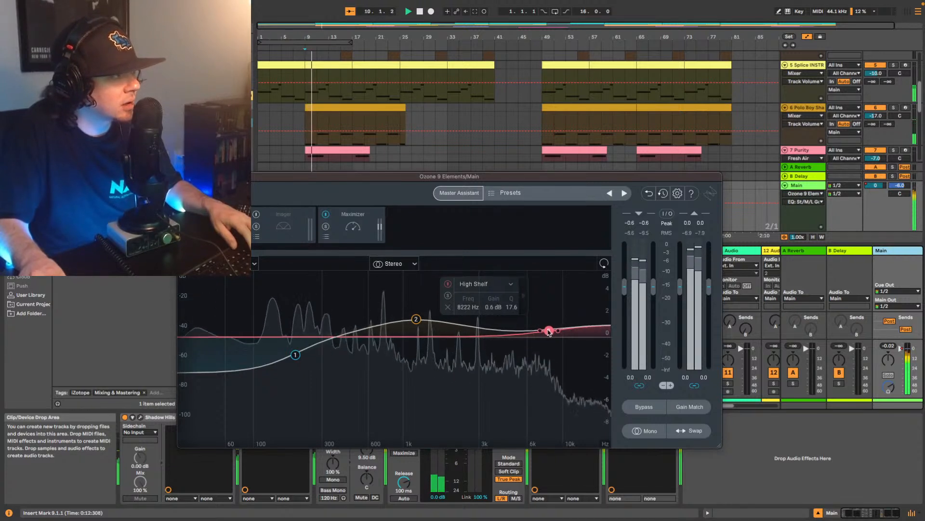
{"action": "left_click", "coordinate": [187, 214]}
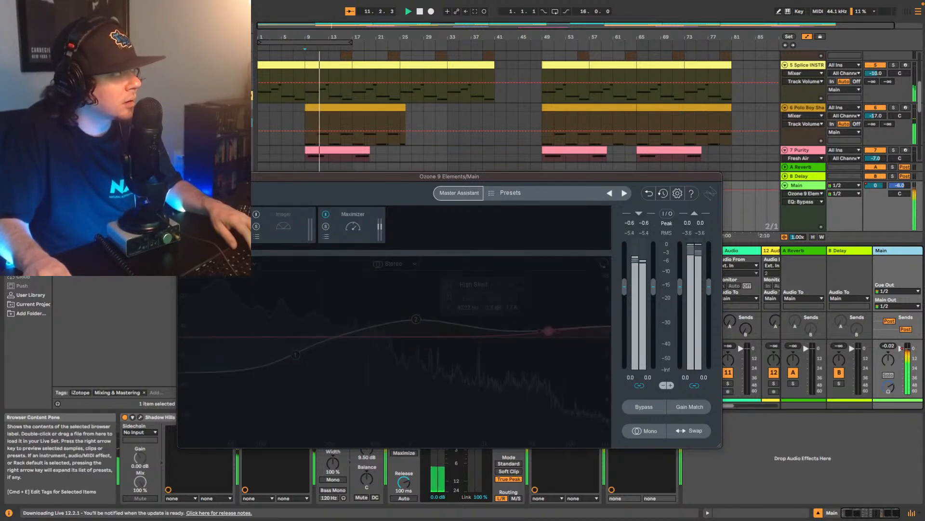
{"action": "left_click", "coordinate": [186, 214]}
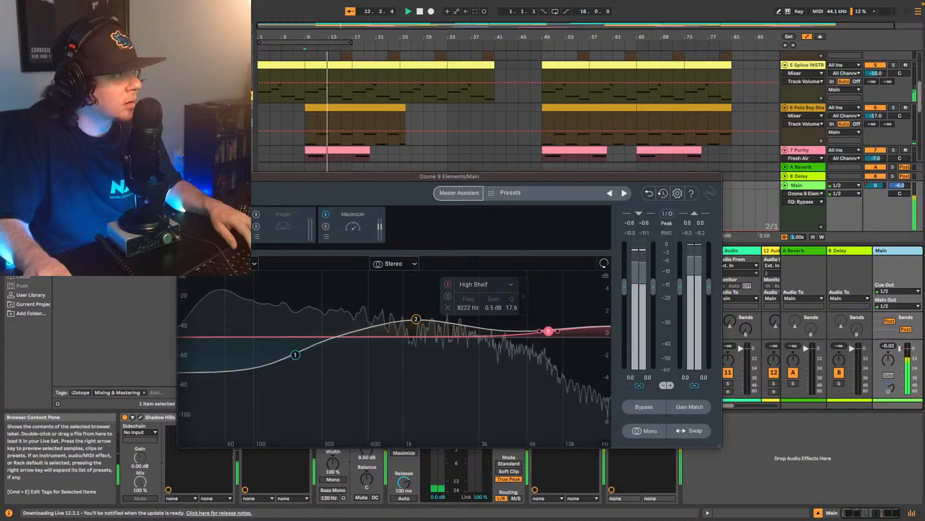
- Set Ozone EQ band 1's low shelf to -1.0 dB at 206 Hz and band 2's bell to 0.9 dB at about 1269 Hz
{"action": "left_click_drag", "start_coordinate": [295, 354], "coordinate": [296, 343]}
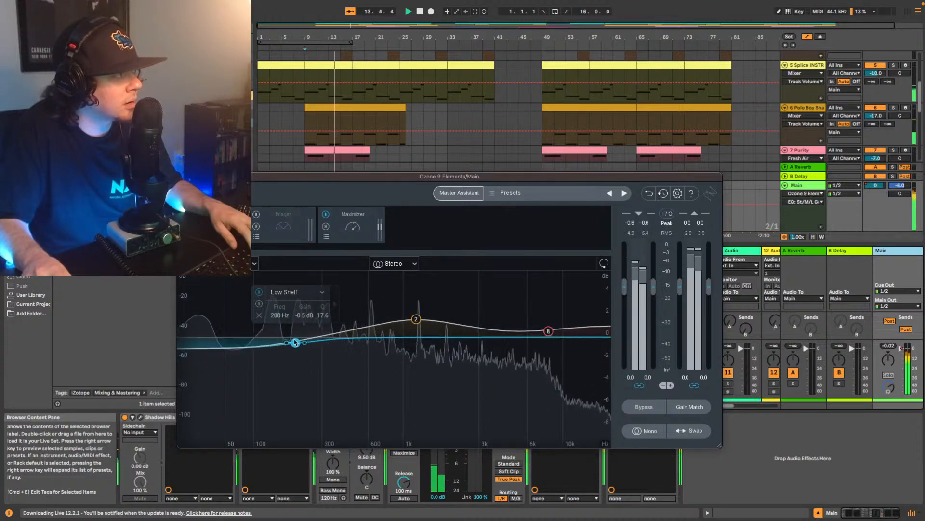
{"action": "left_click_drag", "start_coordinate": [416, 319], "coordinate": [419, 327]}
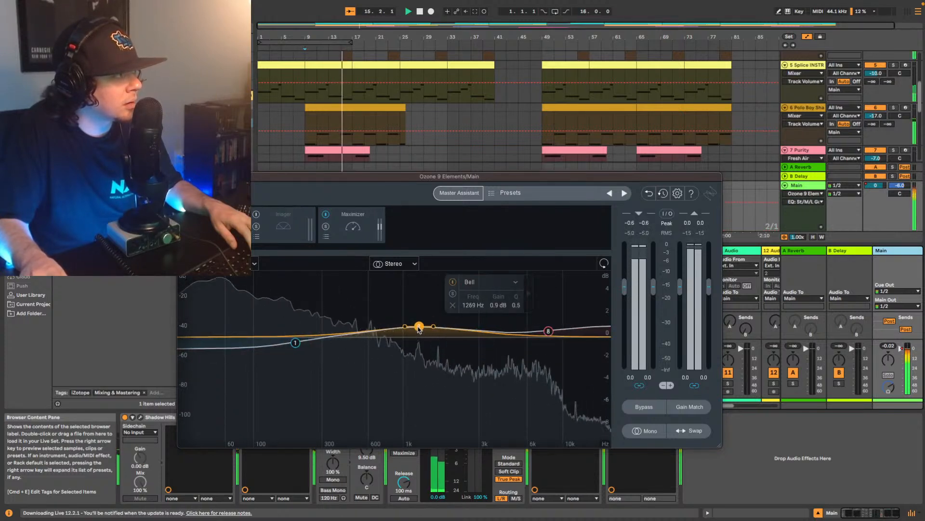
{"action": "left_click", "coordinate": [296, 343]}
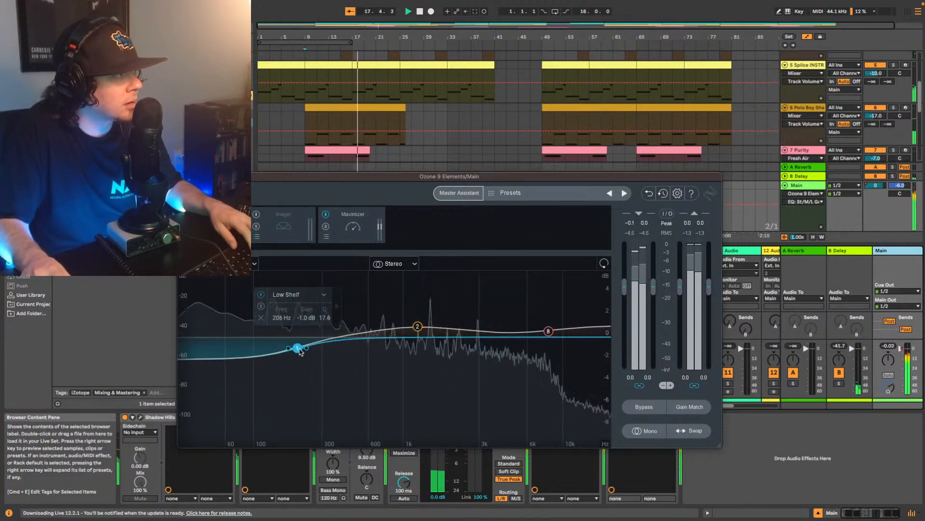
- Stop playback, check the threshold in Ozone's Maximizer, and return to the Equalizer to replay the mix from bar 9
{"action": "key", "text": "space"}
{"action": "left_click", "coordinate": [353, 228]}
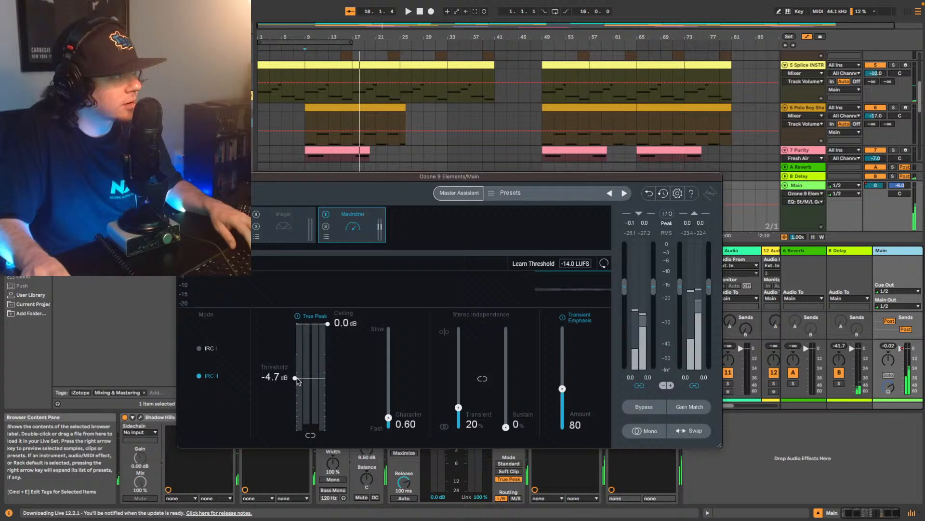
{"action": "left_click", "coordinate": [254, 224]}
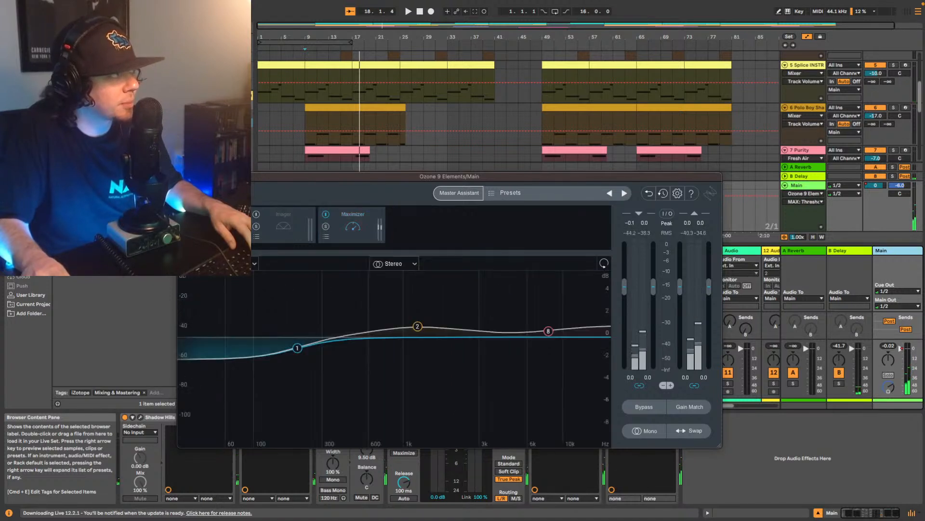
{"action": "key", "text": "space"}
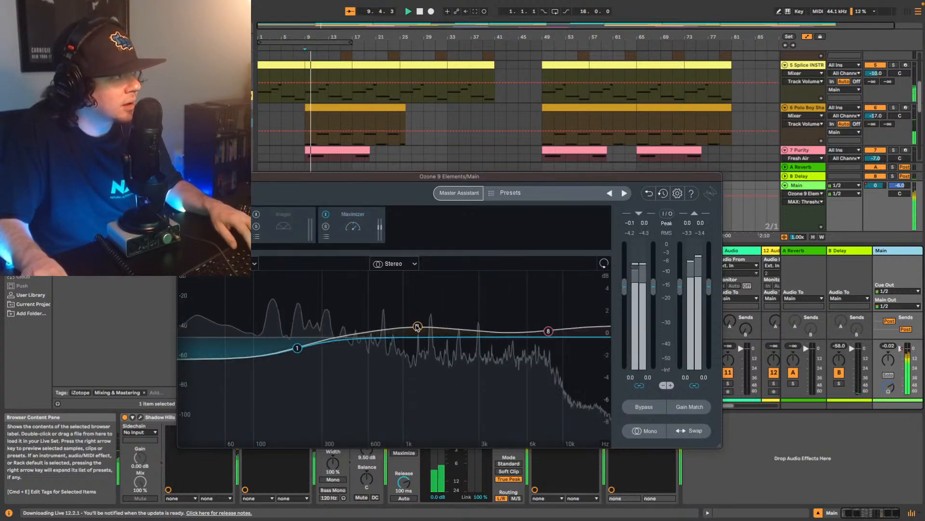
- Move Ozone EQ band 2's bell to 1.5 dB at 2476 Hz and band 1's low shelf to -1.0 dB at 200 Hz
{"action": "left_click", "coordinate": [417, 327]}
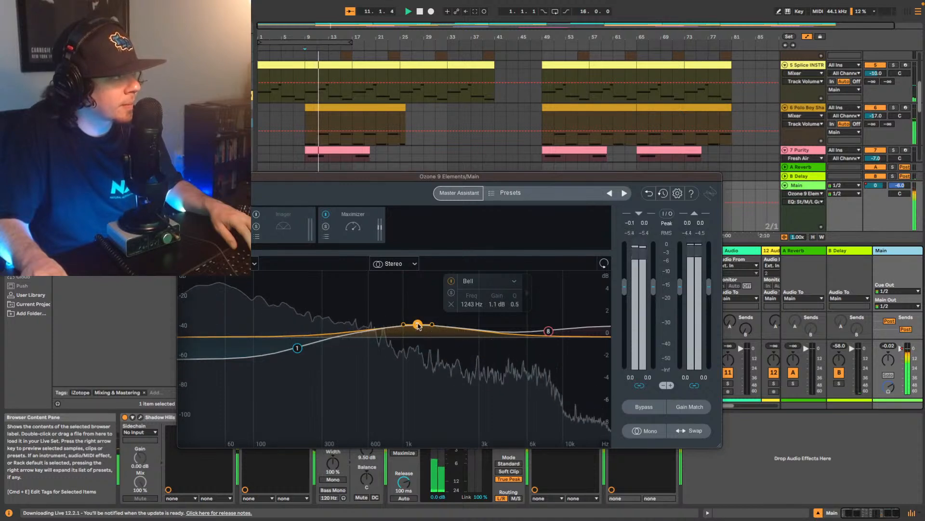
{"action": "left_click_drag", "start_coordinate": [442, 318], "coordinate": [341, 287]}
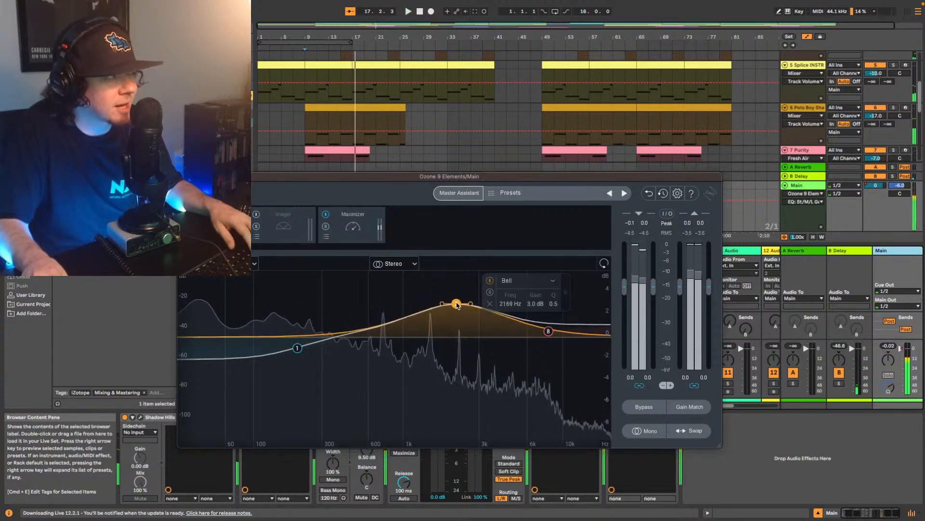
{"action": "left_click_drag", "start_coordinate": [456, 304], "coordinate": [444, 314]}
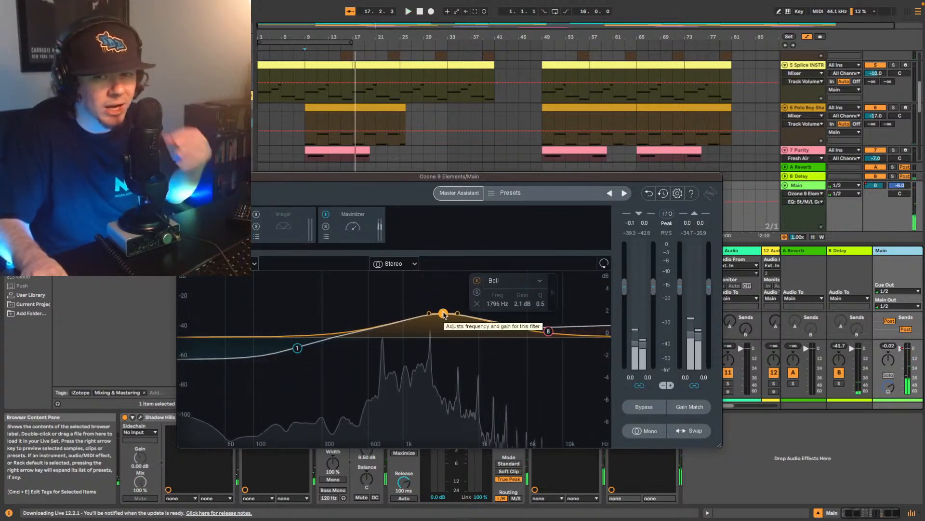
{"action": "left_click_drag", "start_coordinate": [444, 314], "coordinate": [466, 318]}
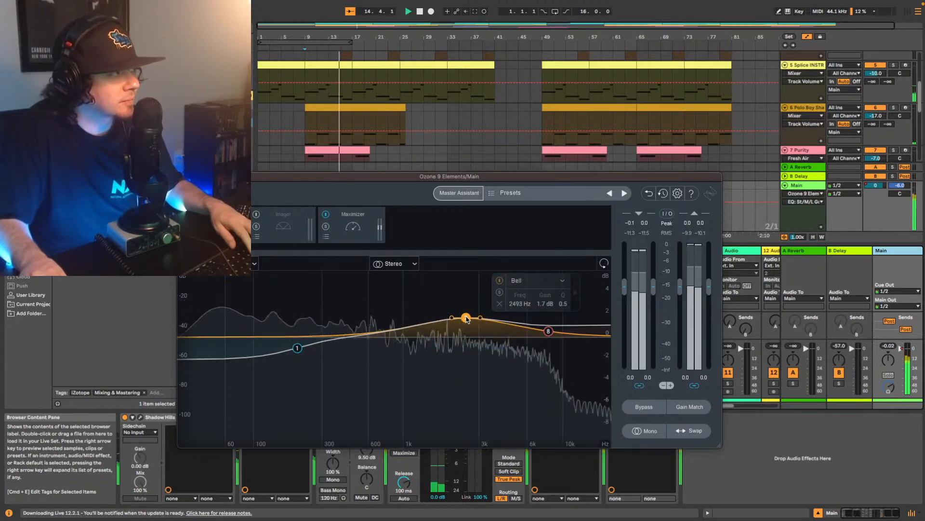
{"action": "left_click_drag", "start_coordinate": [466, 319], "coordinate": [465, 321]}
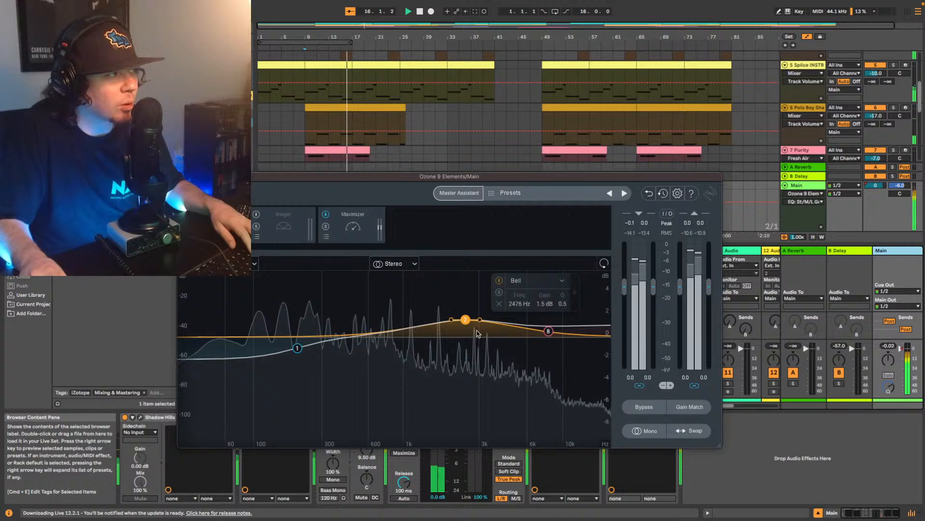
{"action": "left_click", "coordinate": [298, 348]}
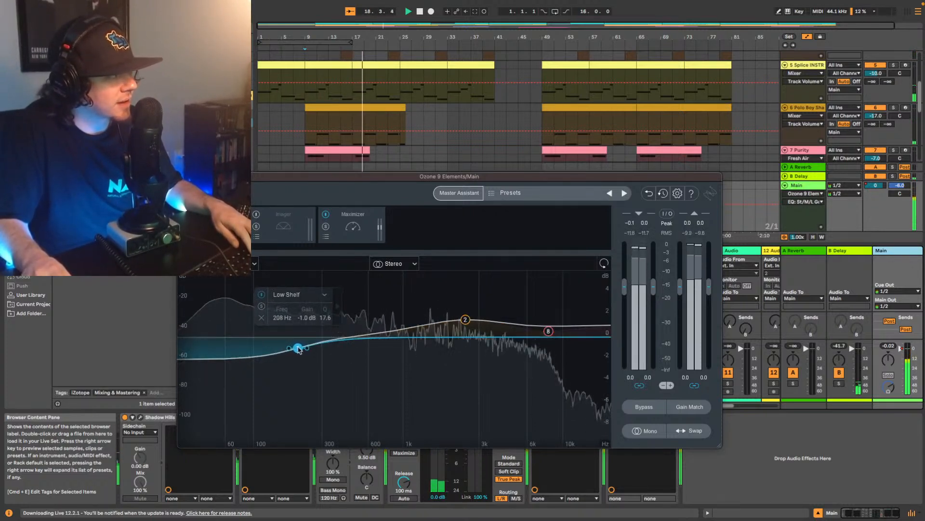
{"action": "left_click_drag", "start_coordinate": [297, 348], "coordinate": [295, 349]}
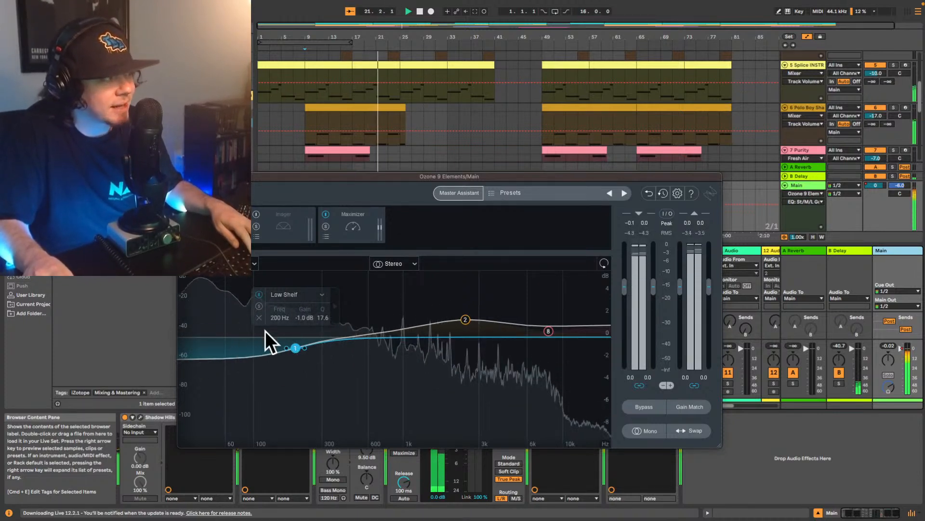
- Set the threshold in Ozone's Maximizer to -3.2 dB while replaying the mix from bar 9
{"action": "left_click", "coordinate": [357, 227]}
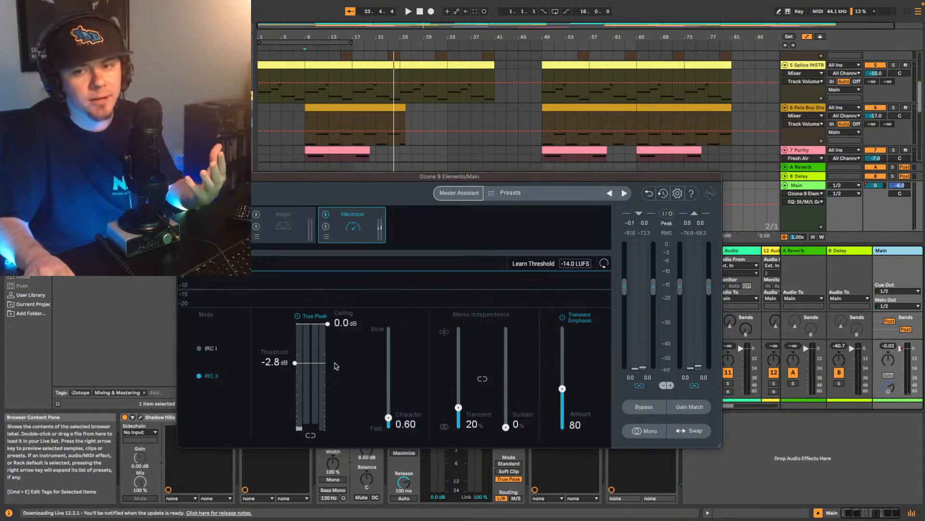
{"action": "key", "text": "space"}
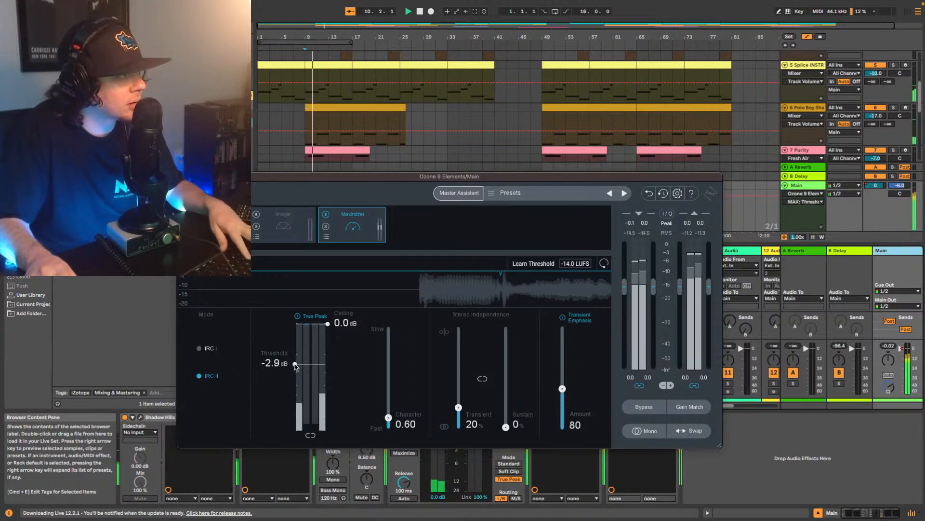
{"action": "left_click_drag", "start_coordinate": [294, 364], "coordinate": [298, 373]}
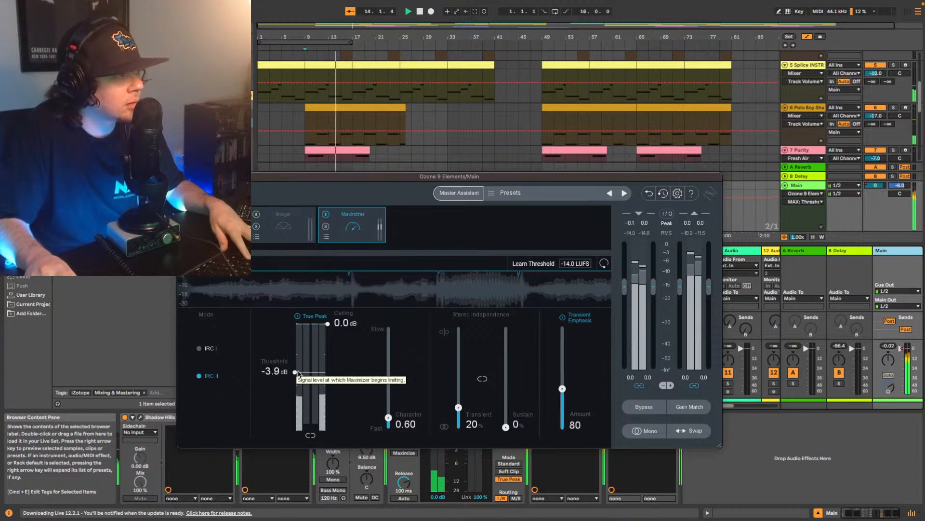
{"action": "left_click_drag", "start_coordinate": [297, 372], "coordinate": [296, 375]}
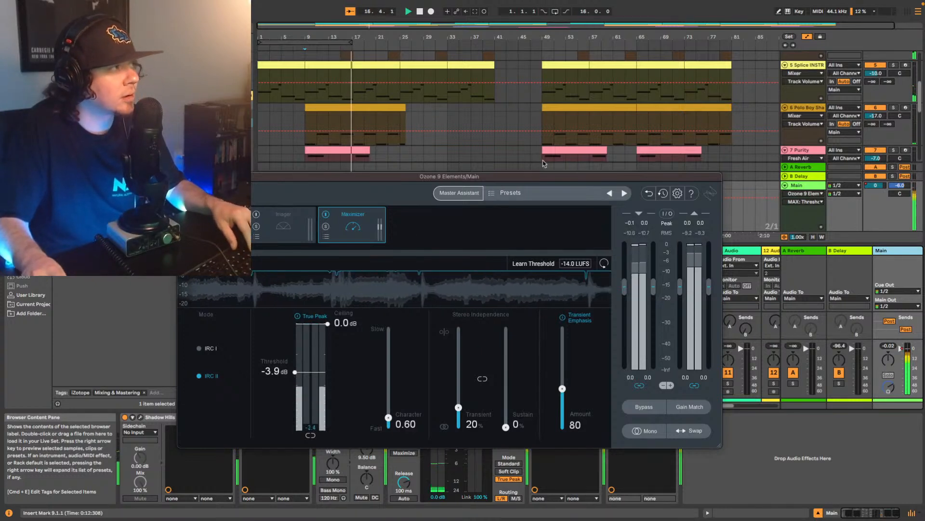
{"action": "left_click_drag", "start_coordinate": [535, 185], "coordinate": [600, 121]}
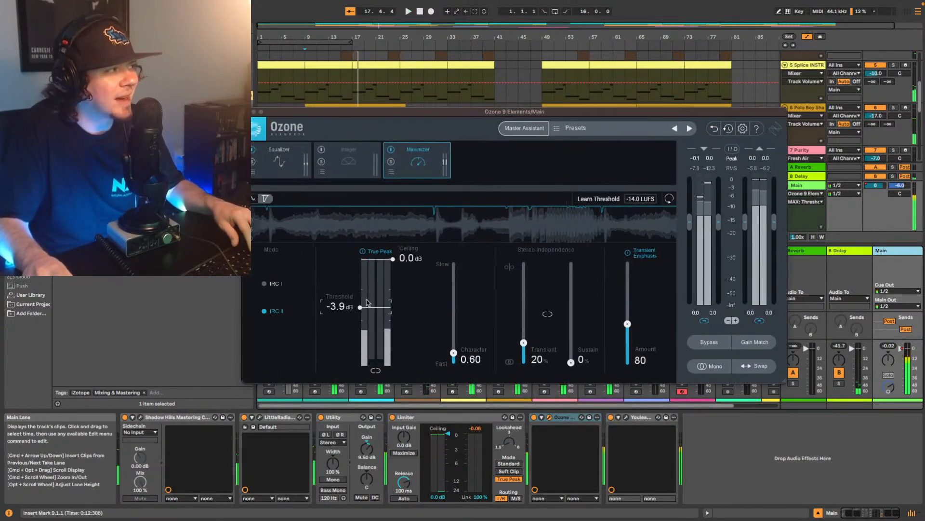
{"action": "left_click_drag", "start_coordinate": [360, 307], "coordinate": [363, 303]}
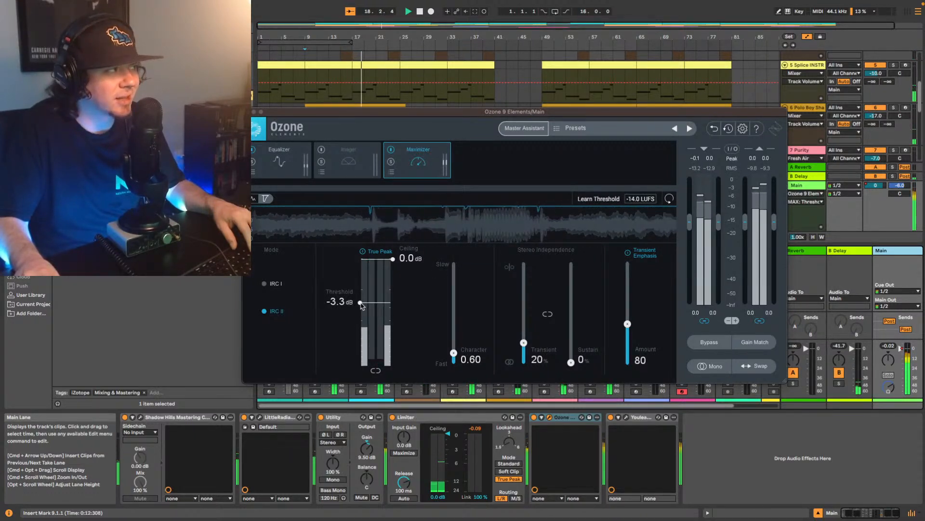
{"action": "left_click_drag", "start_coordinate": [361, 304], "coordinate": [362, 304]}
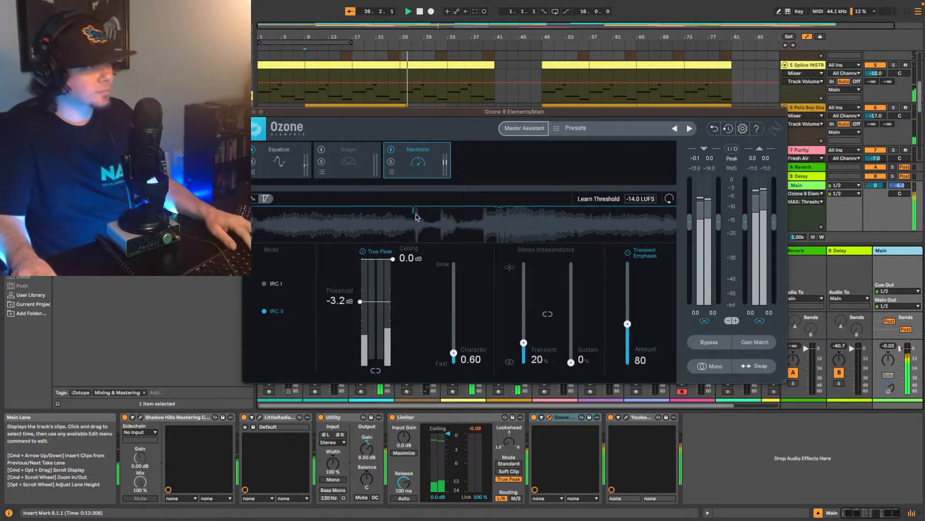
- Play the whole song from bar 1 and measure its loudness in Youlean Loudness Meter 2
{"action": "key", "text": "space"}
{"action": "left_click", "coordinate": [786, 46]}
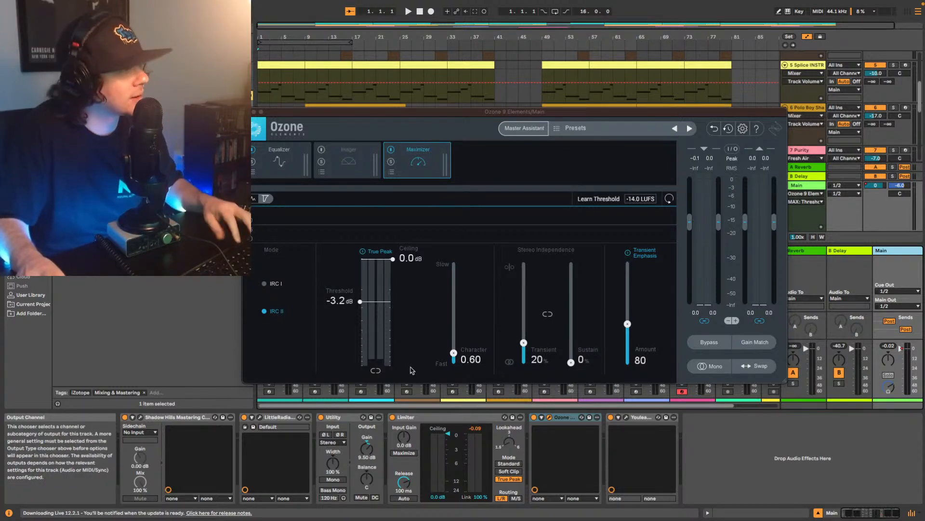
{"action": "key", "text": "space"}
{"action": "left_click", "coordinate": [626, 417]}
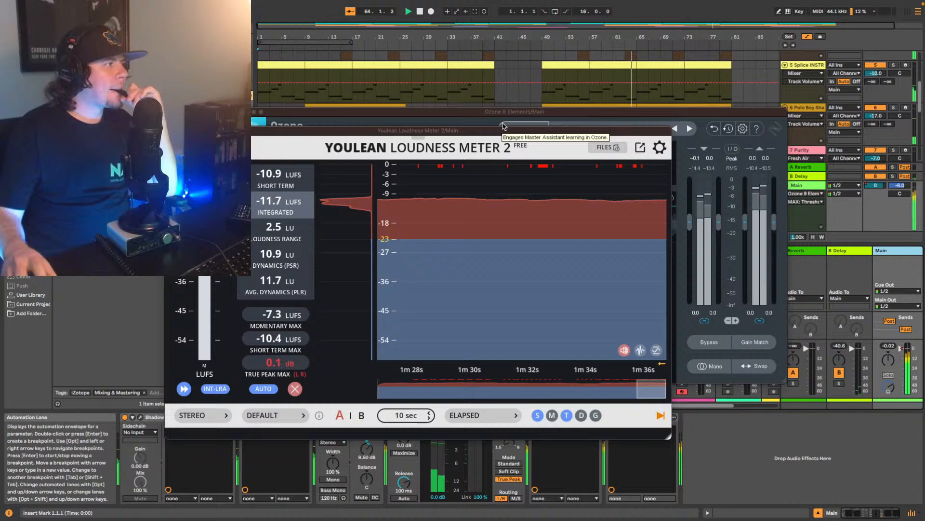
{"action": "left_click_drag", "start_coordinate": [520, 133], "coordinate": [565, 61]}
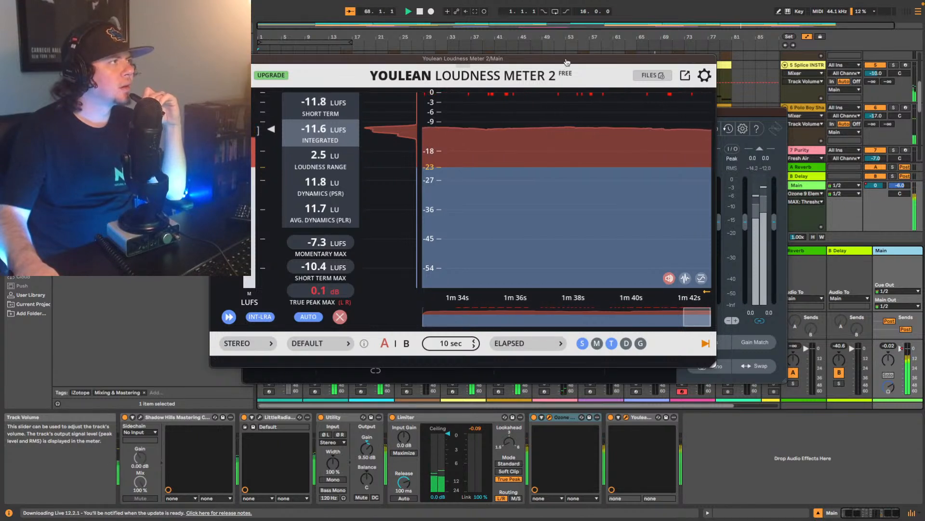
{"action": "left_click_drag", "start_coordinate": [502, 61], "coordinate": [476, 111]}
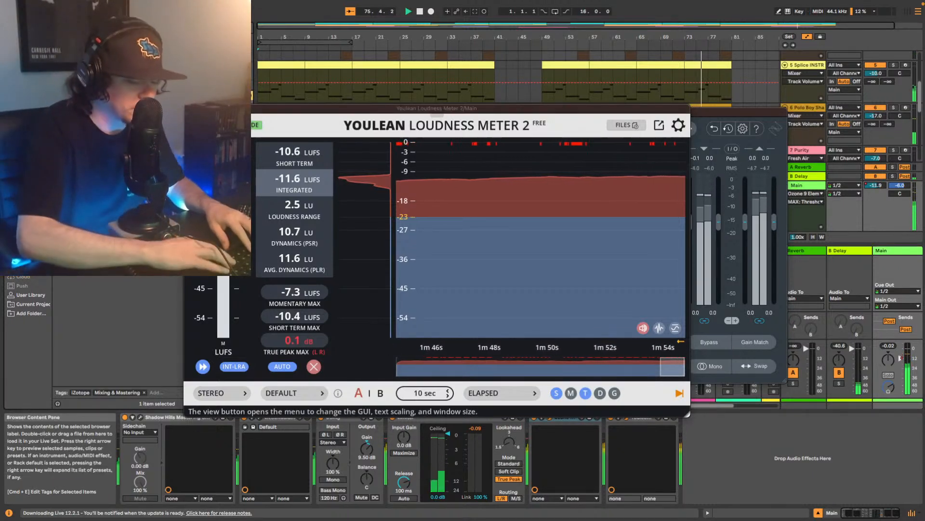
- Stop playback, close the plug-in windows, and insert a Limiter between Ozone and Youlean on the Main track
{"action": "key", "text": "super+f"}
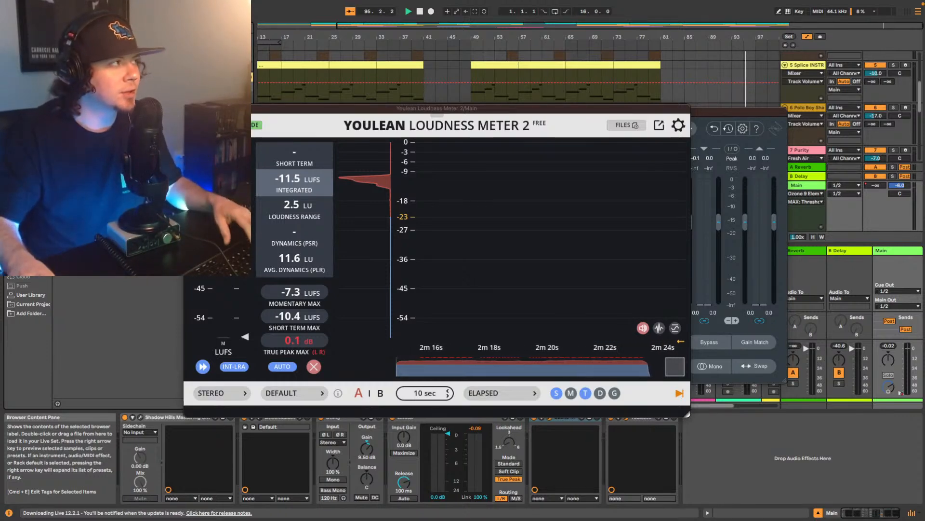
{"action": "left_click", "coordinate": [189, 109]}
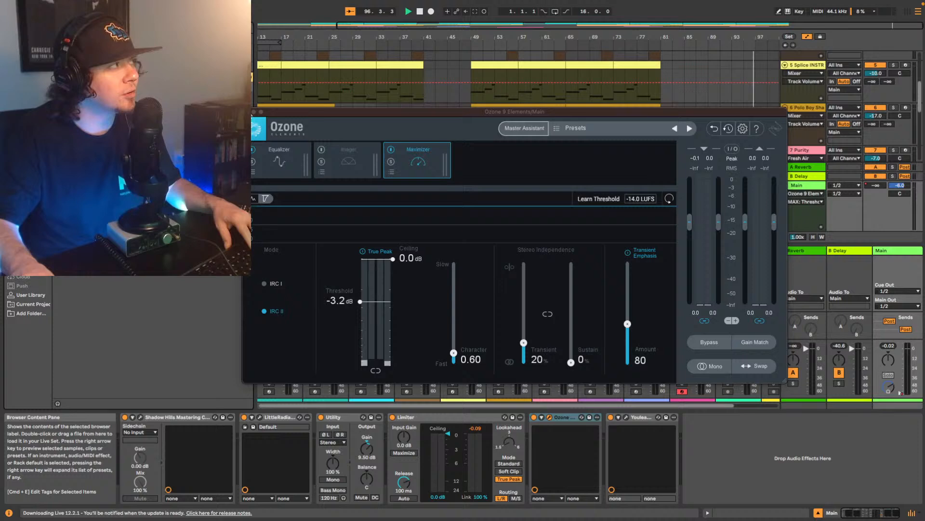
{"action": "left_click", "coordinate": [247, 111]}
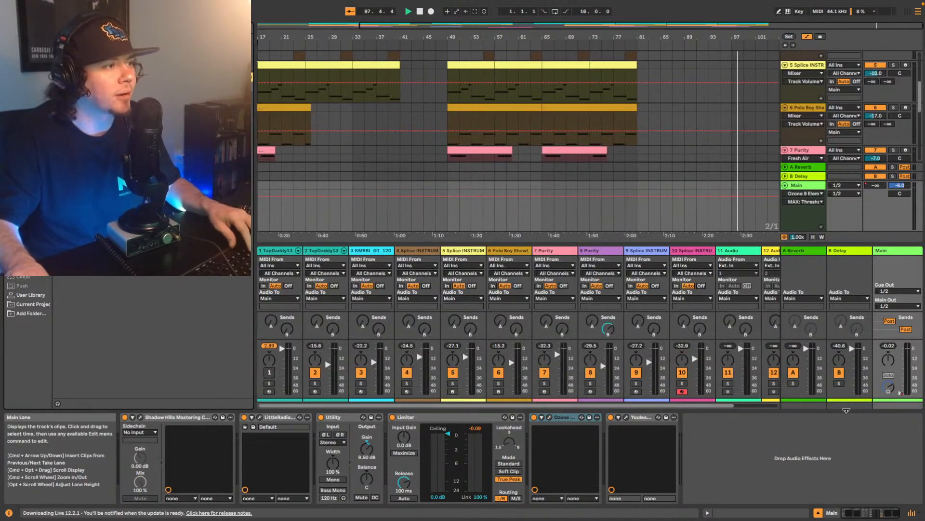
{"action": "left_click", "coordinate": [835, 457]}
{"action": "key", "text": "space"}
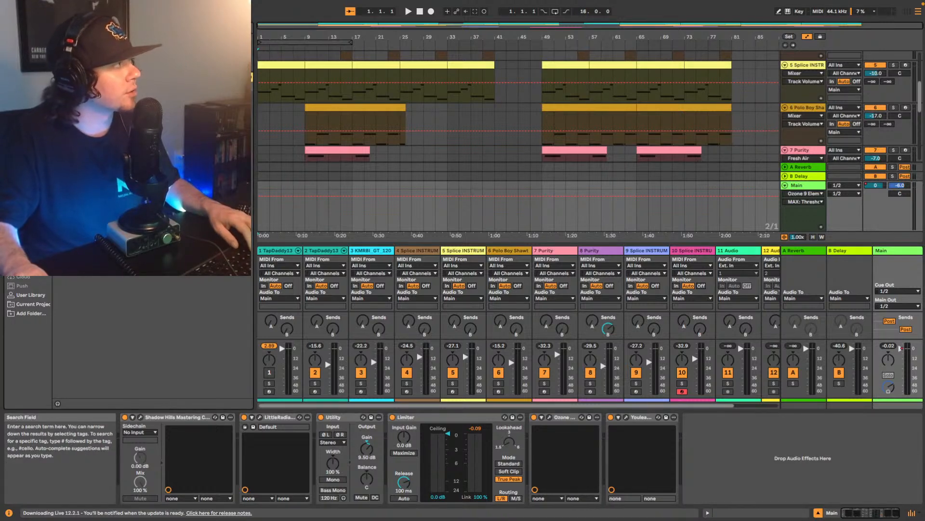
{"action": "left_click", "coordinate": [30, 163]}
{"action": "left_click_drag", "start_coordinate": [96, 82], "coordinate": [609, 450]}
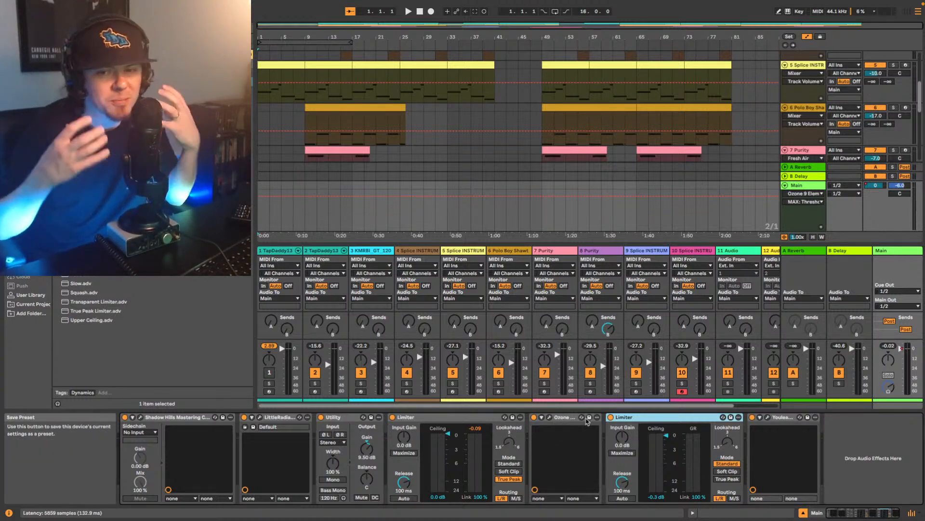
- Set the new Limiter to a 0.0 dB ceiling, True Peak mode and 1.0 dB input gain
{"action": "left_click", "coordinate": [654, 438]}
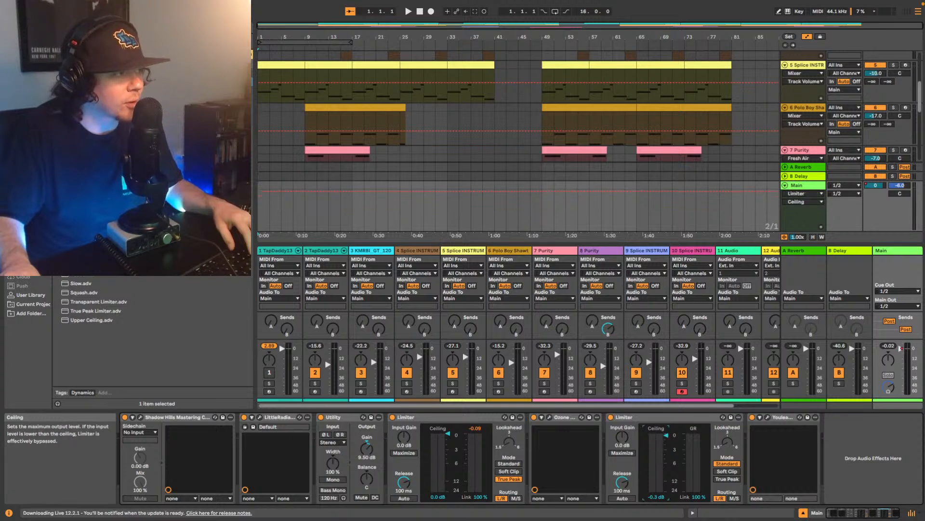
{"action": "left_click", "coordinate": [727, 478]}
{"action": "left_click_drag", "start_coordinate": [626, 441], "coordinate": [631, 443]}
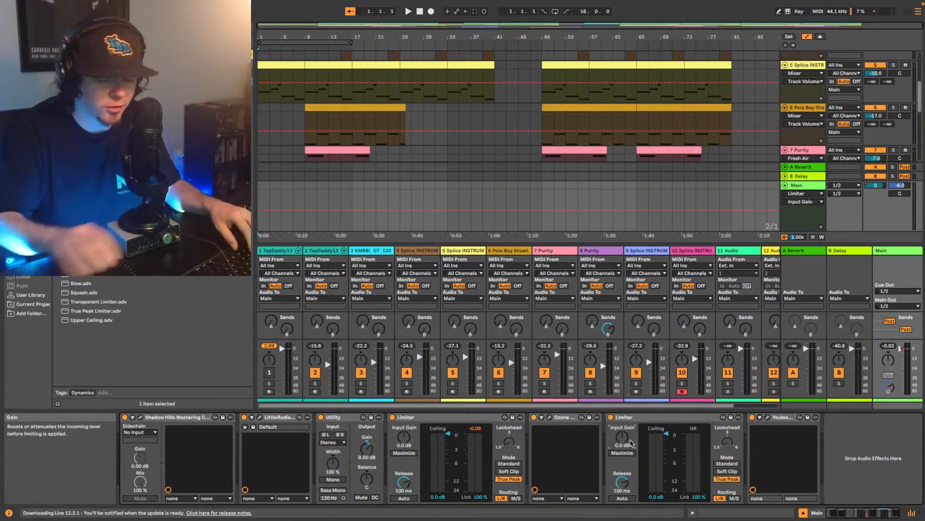
{"action": "key", "text": "Up"}
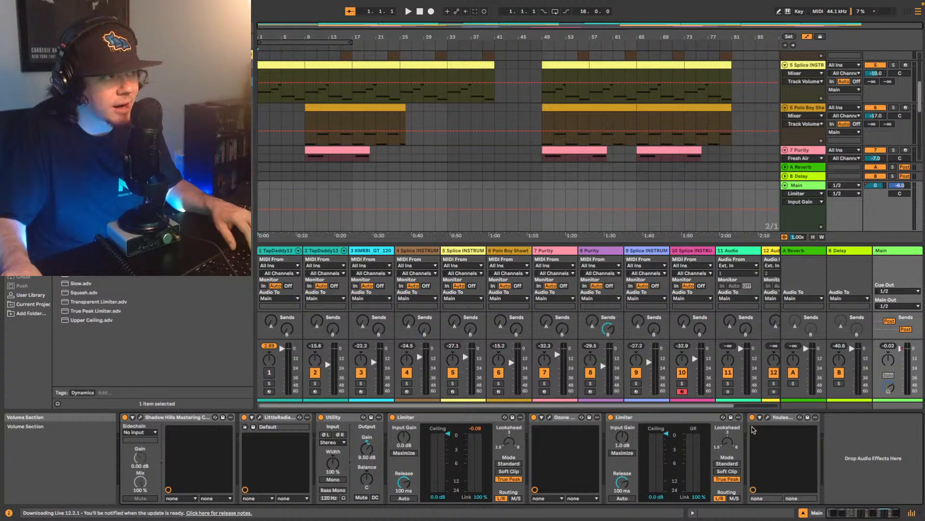
- Replay the whole song from bar 1 and measure its loudness in Youlean with the second Limiter active
{"action": "left_click", "coordinate": [769, 417]}
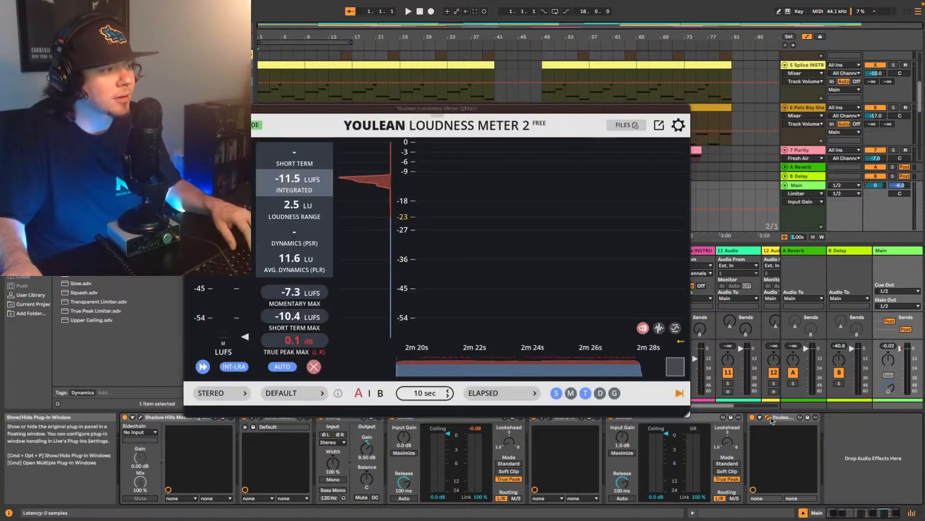
{"action": "key", "text": "space"}
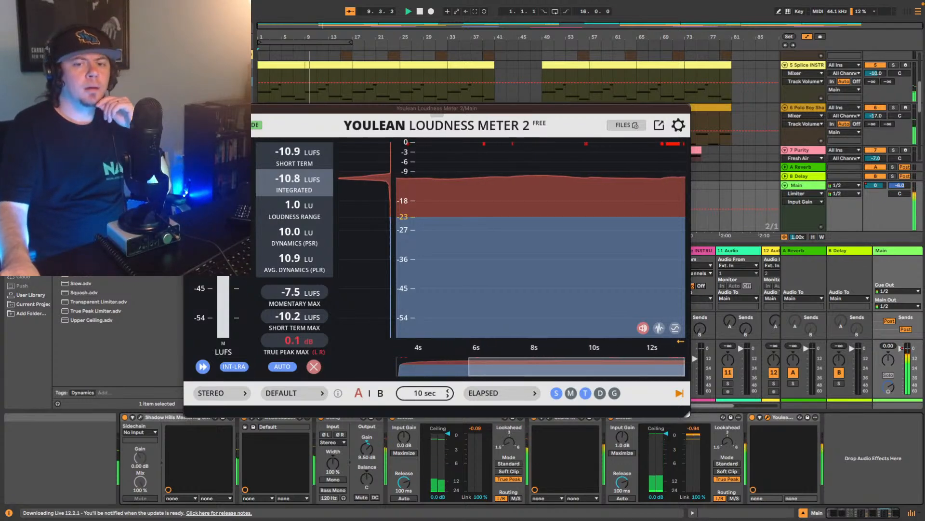
{"action": "key", "text": "super+alt+p"}
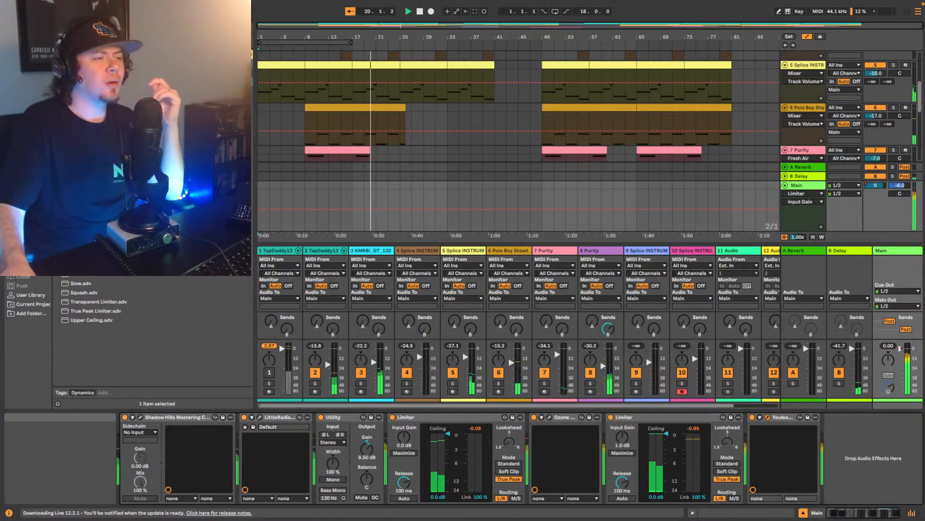
{"action": "left_click", "coordinate": [882, 464]}
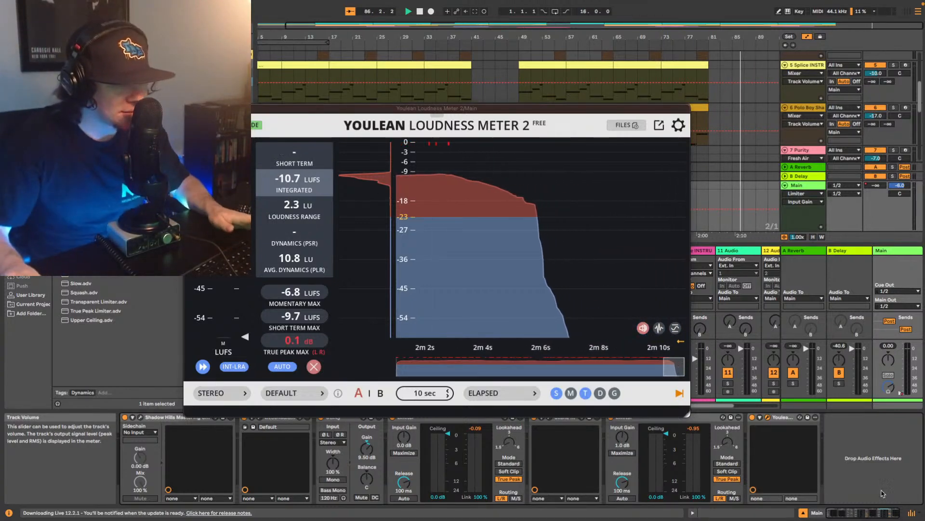
- Stop playback, save the Live Set, and close the Youlean meter window
{"action": "key", "text": "space"}
{"action": "key", "text": "ctrl+s"}
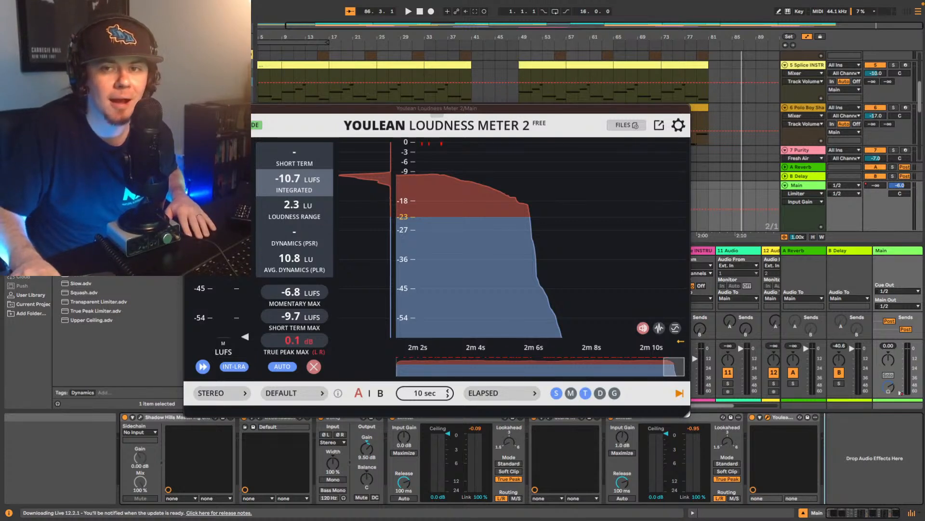
{"action": "left_click", "coordinate": [189, 108]}
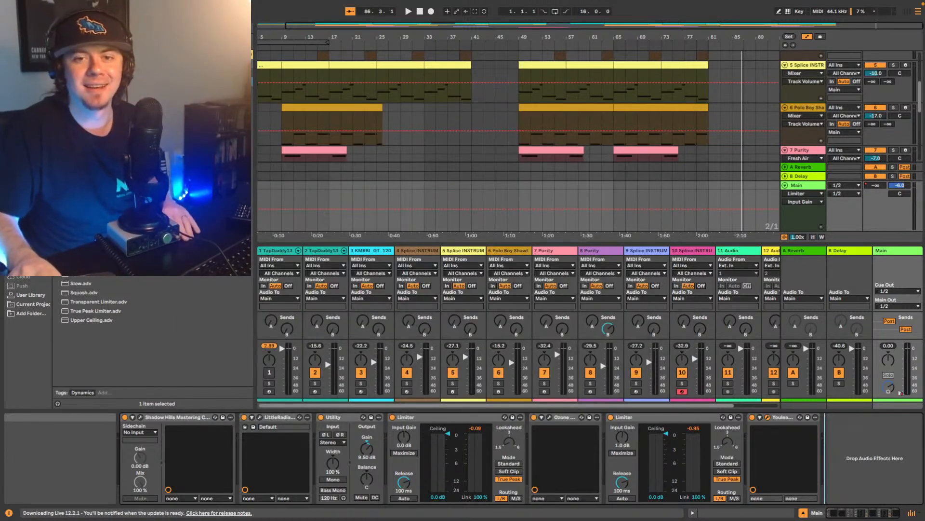